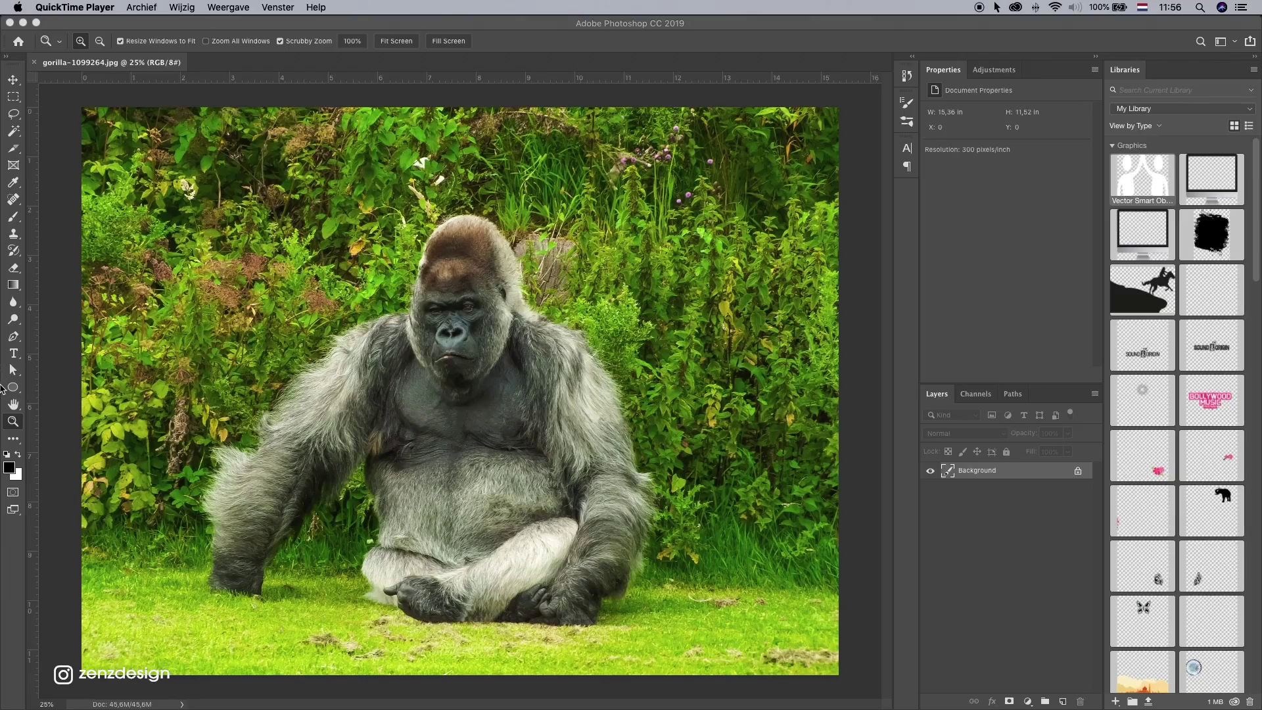
Step: Trace a Pen tool path along the top edge of the grass and up the outer contour of the gorilla's left-hand arm
{"action": "left_click", "coordinate": [295, 467]}
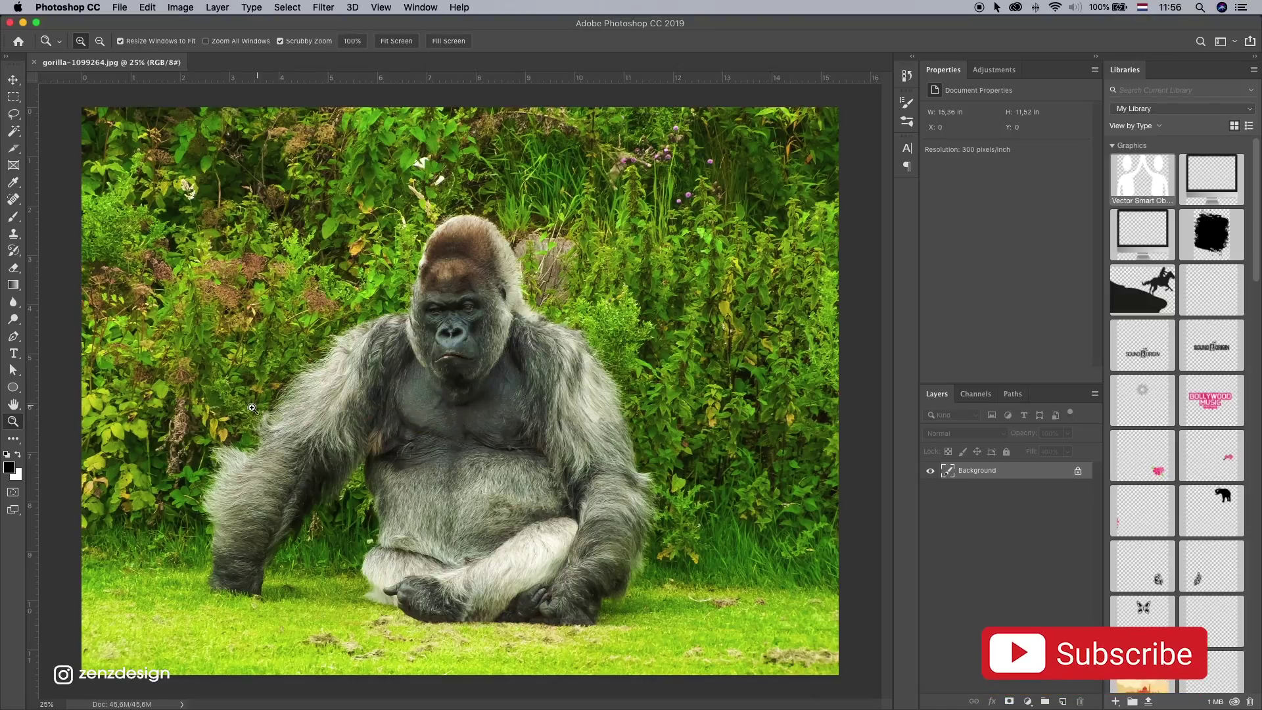
{"action": "scroll", "coordinate": [204, 428], "scroll_direction": "down", "scroll_amount": 2}
{"action": "scroll", "coordinate": [203, 428], "scroll_direction": "up", "scroll_amount": 3}
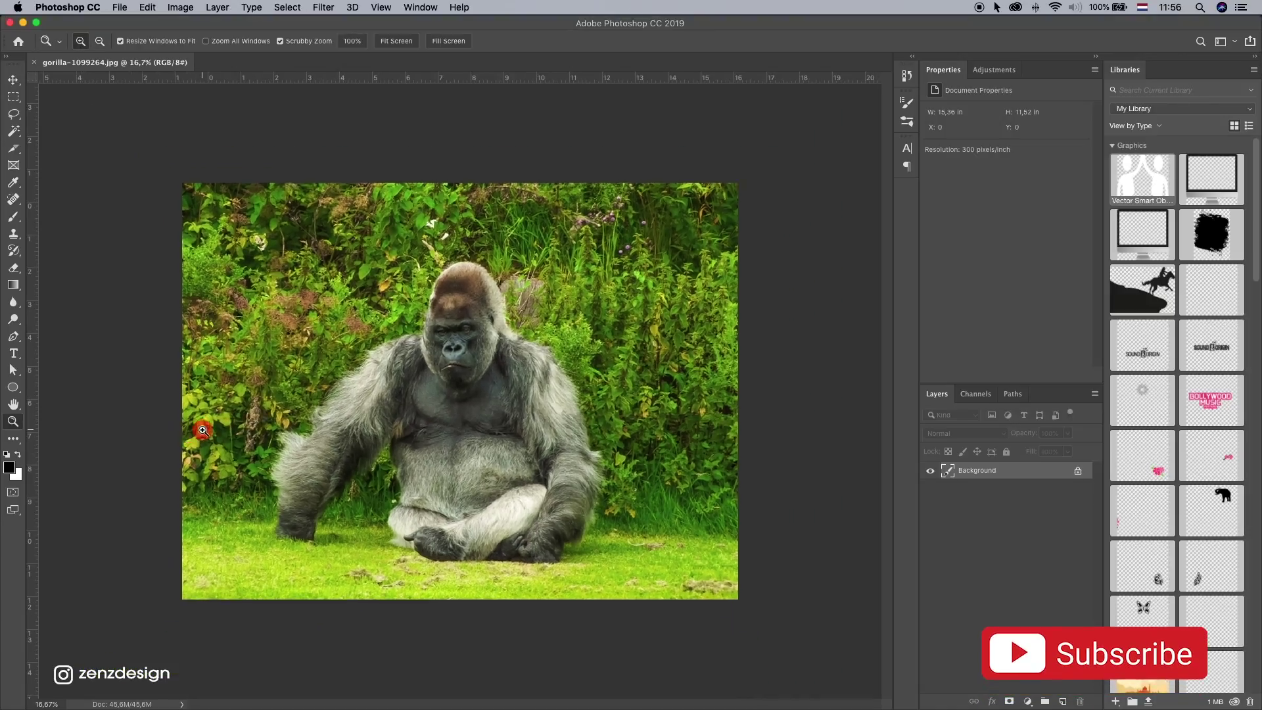
{"action": "left_click_drag", "start_coordinate": [133, 462], "coordinate": [269, 376]}
{"action": "left_click", "coordinate": [270, 395]}
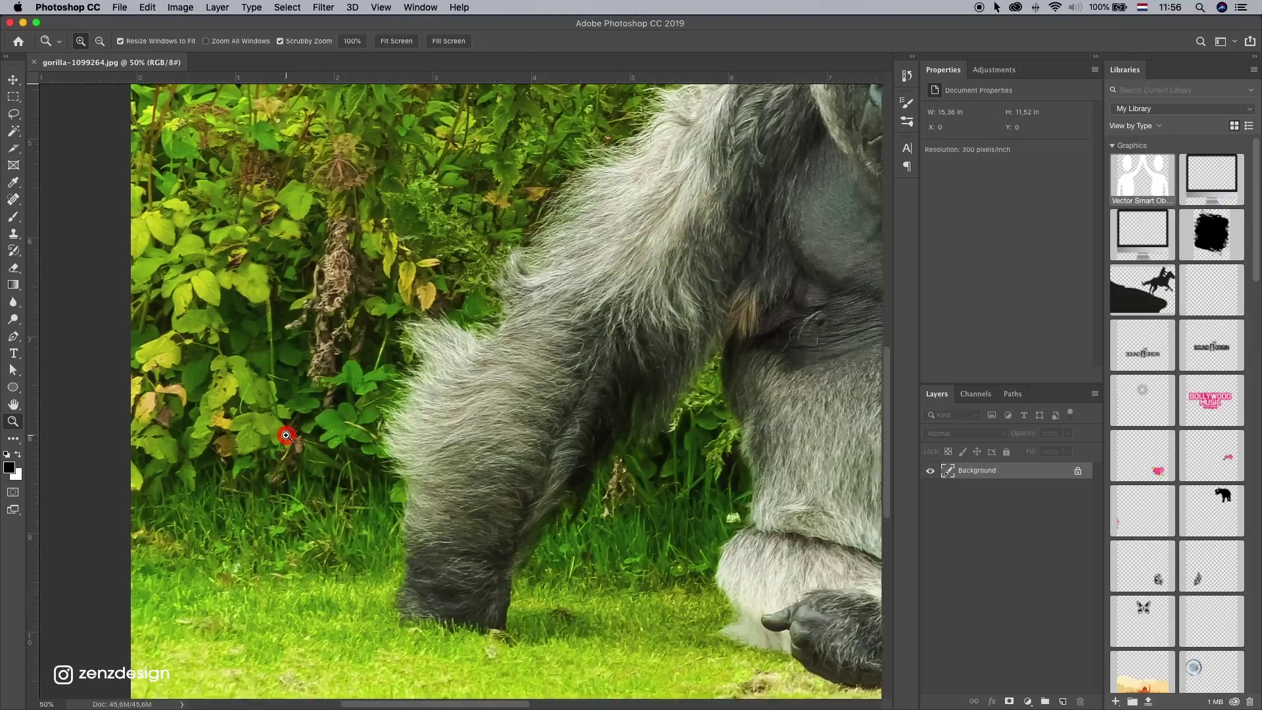
{"action": "key", "text": "p"}
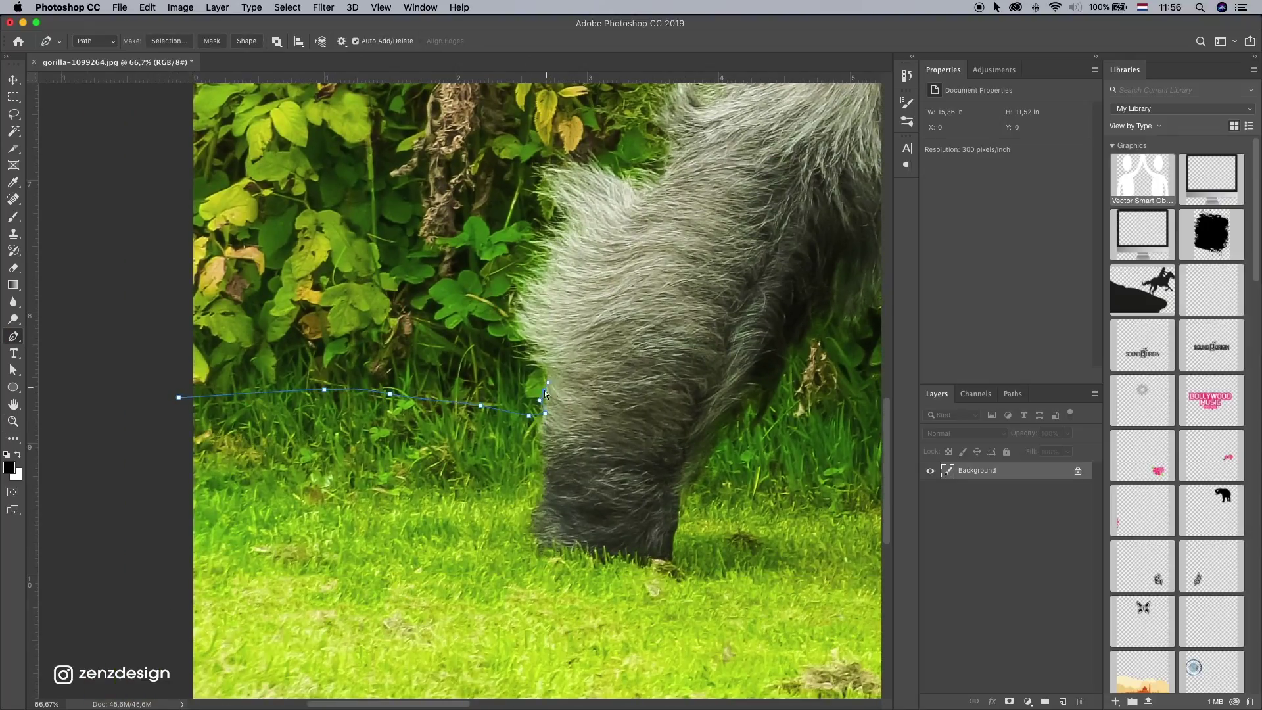
{"action": "scroll", "coordinate": [545, 394], "scroll_direction": "up", "scroll_amount": 3}
{"action": "left_click", "coordinate": [664, 269]}
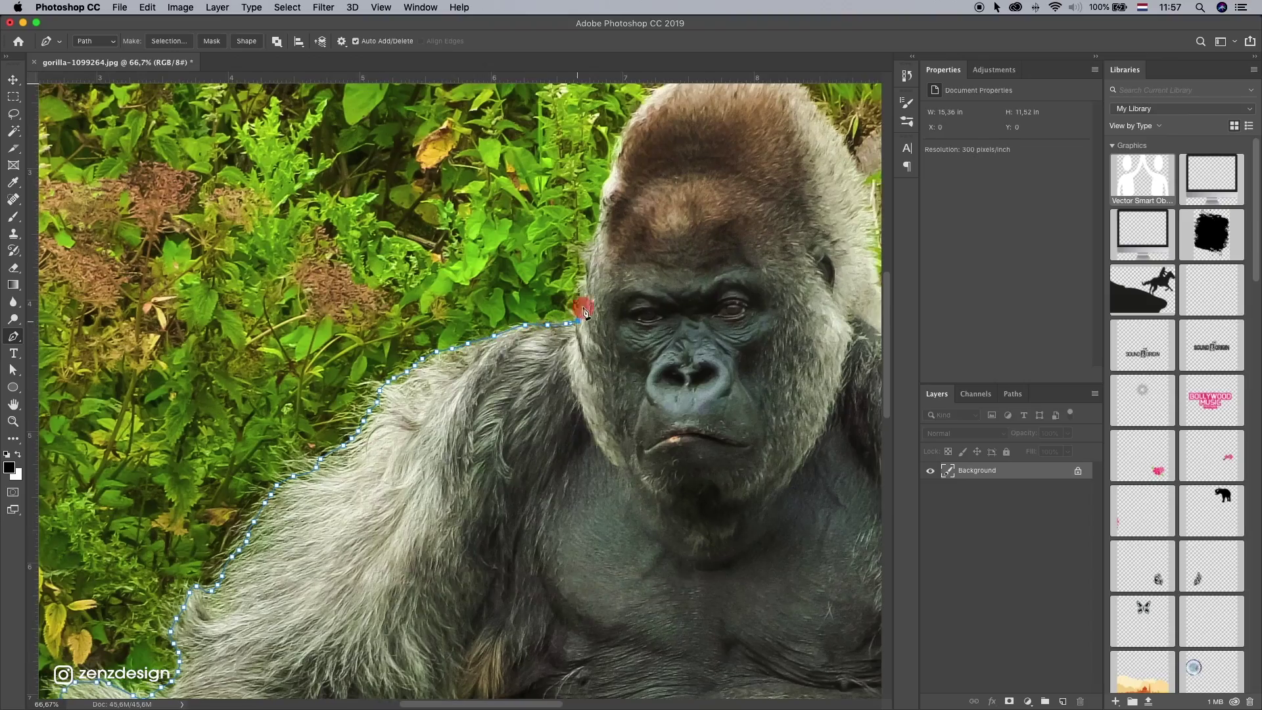
Step: Continue the path around the gorilla's head, other arm and remaining grass edge, convert it to a selection and mask out the background
{"action": "left_click", "coordinate": [600, 238]}
{"action": "left_click", "coordinate": [603, 192]}
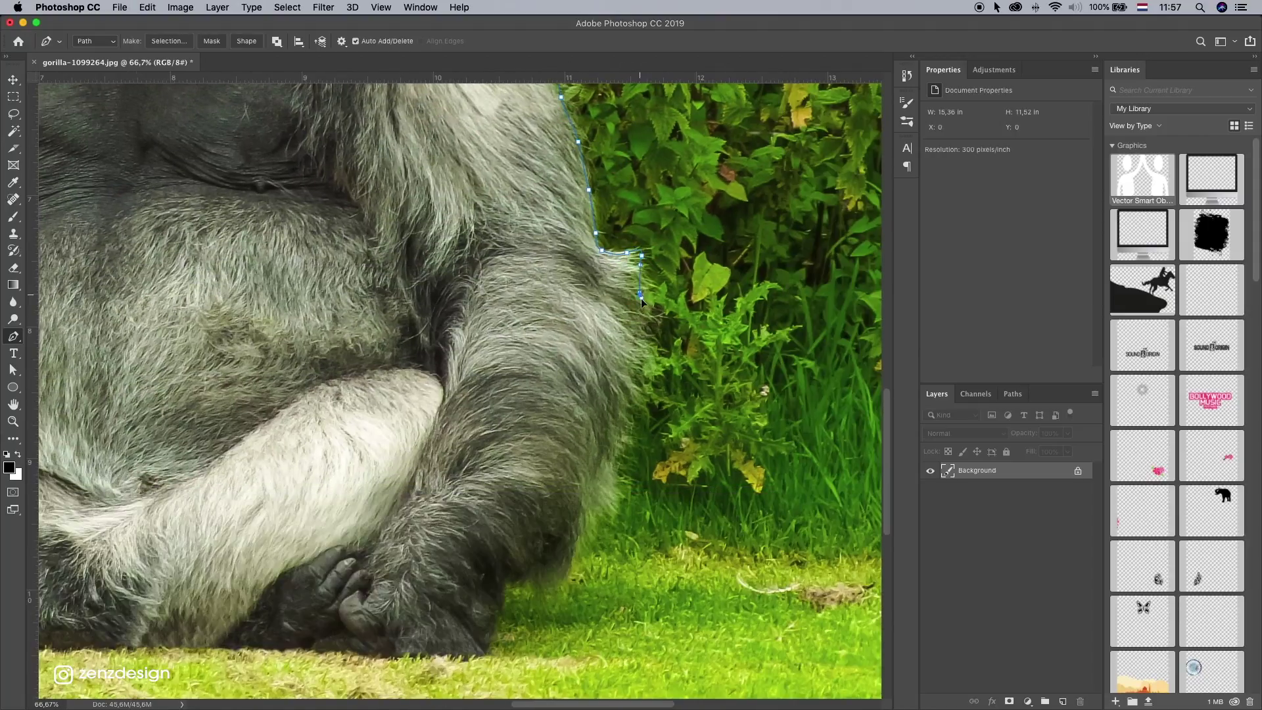
{"action": "left_click", "coordinate": [630, 440]}
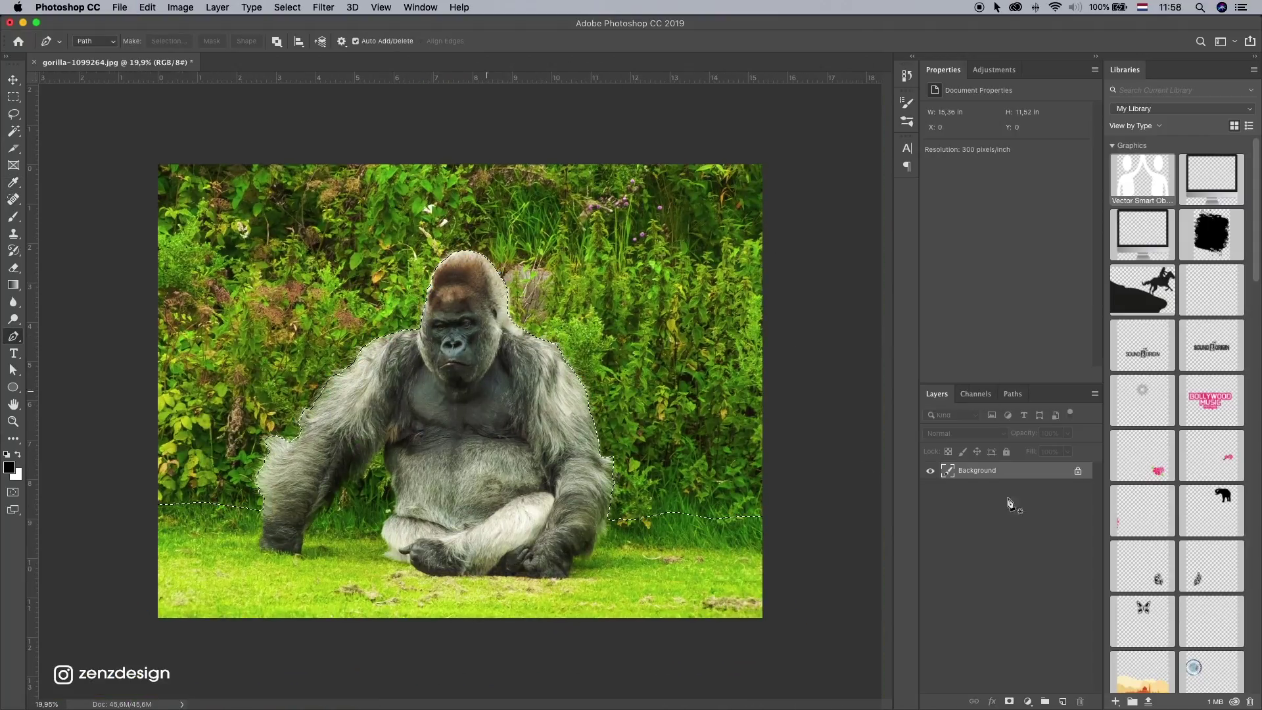
{"action": "left_click", "coordinate": [1008, 704]}
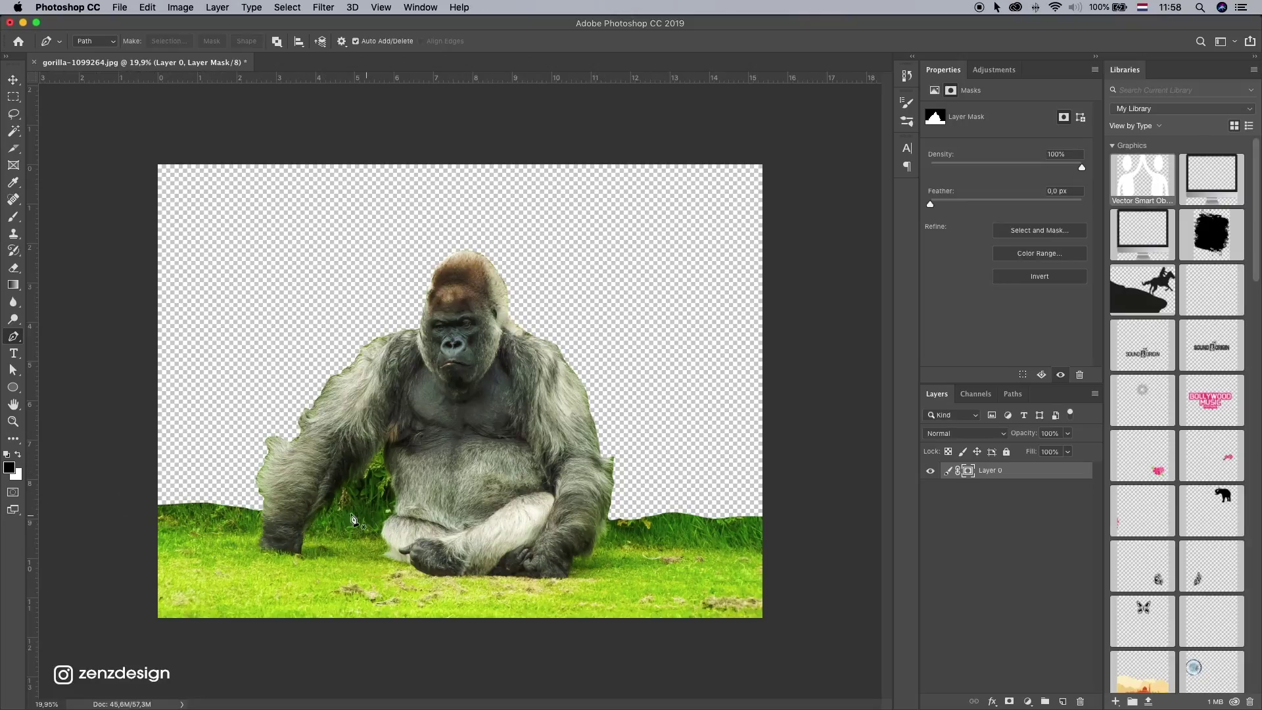
Step: Trace a closed Pen tool path around the leafy gap between the gorilla's propping arm and its belly
{"action": "scroll", "coordinate": [276, 499], "scroll_direction": "up", "scroll_amount": 5}
{"action": "scroll", "coordinate": [384, 551], "scroll_direction": "down", "scroll_amount": 1}
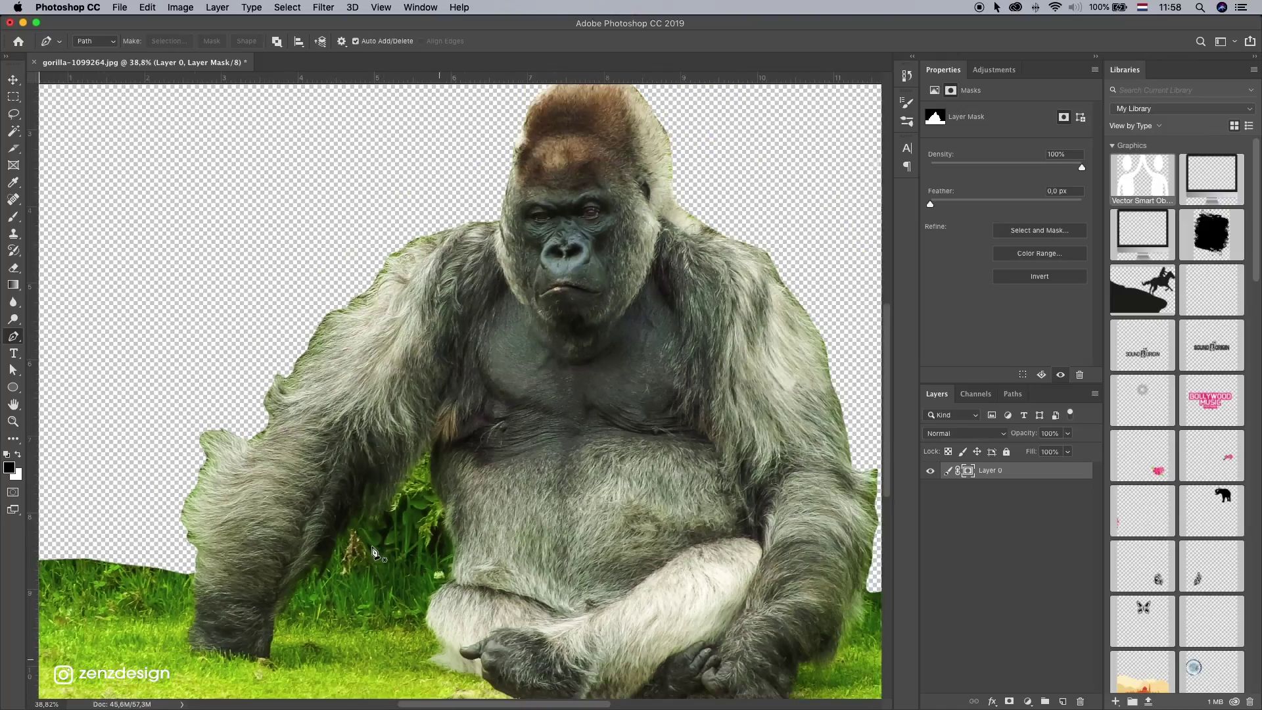
{"action": "left_click", "coordinate": [298, 585]}
{"action": "left_click", "coordinate": [316, 571]}
{"action": "left_click", "coordinate": [325, 560]}
{"action": "left_click", "coordinate": [338, 546]}
{"action": "left_click", "coordinate": [354, 522]}
{"action": "left_click", "coordinate": [367, 511]}
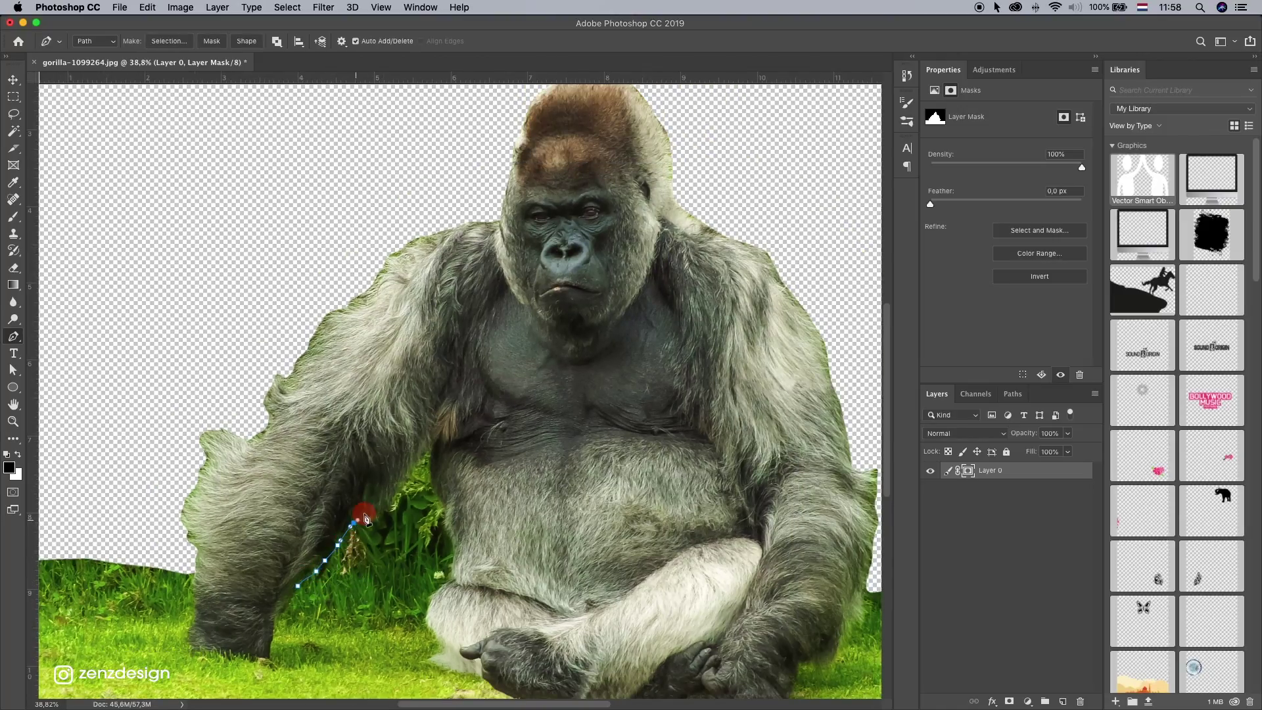
{"action": "left_click", "coordinate": [375, 504]}
{"action": "left_click", "coordinate": [382, 497]}
{"action": "left_click", "coordinate": [396, 482]}
{"action": "left_click", "coordinate": [410, 470]}
{"action": "left_click", "coordinate": [436, 492]}
{"action": "left_click", "coordinate": [407, 582]}
{"action": "left_click", "coordinate": [390, 582]}
{"action": "left_click", "coordinate": [299, 586]}
Step: Turn the gap path into a selection with a 1-pixel feather, hide that area in the layer mask and deselect
{"action": "right_click", "coordinate": [439, 523]}
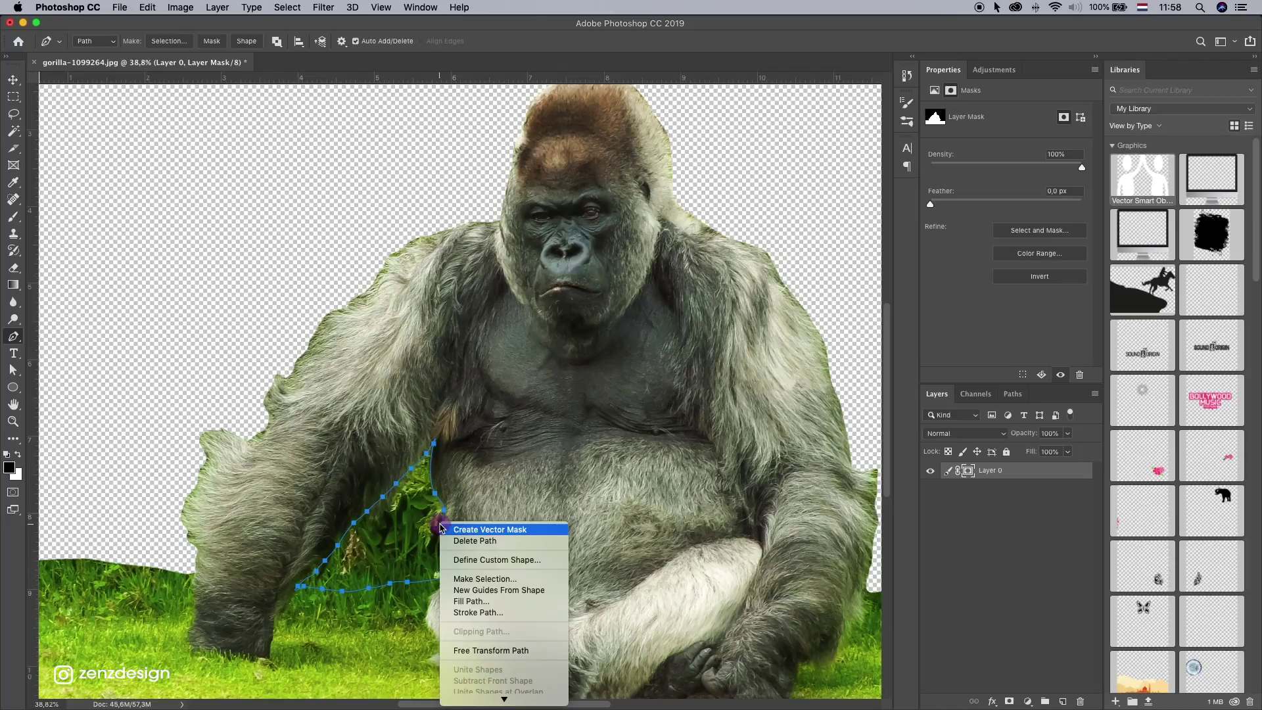
{"action": "left_click", "coordinate": [467, 578]}
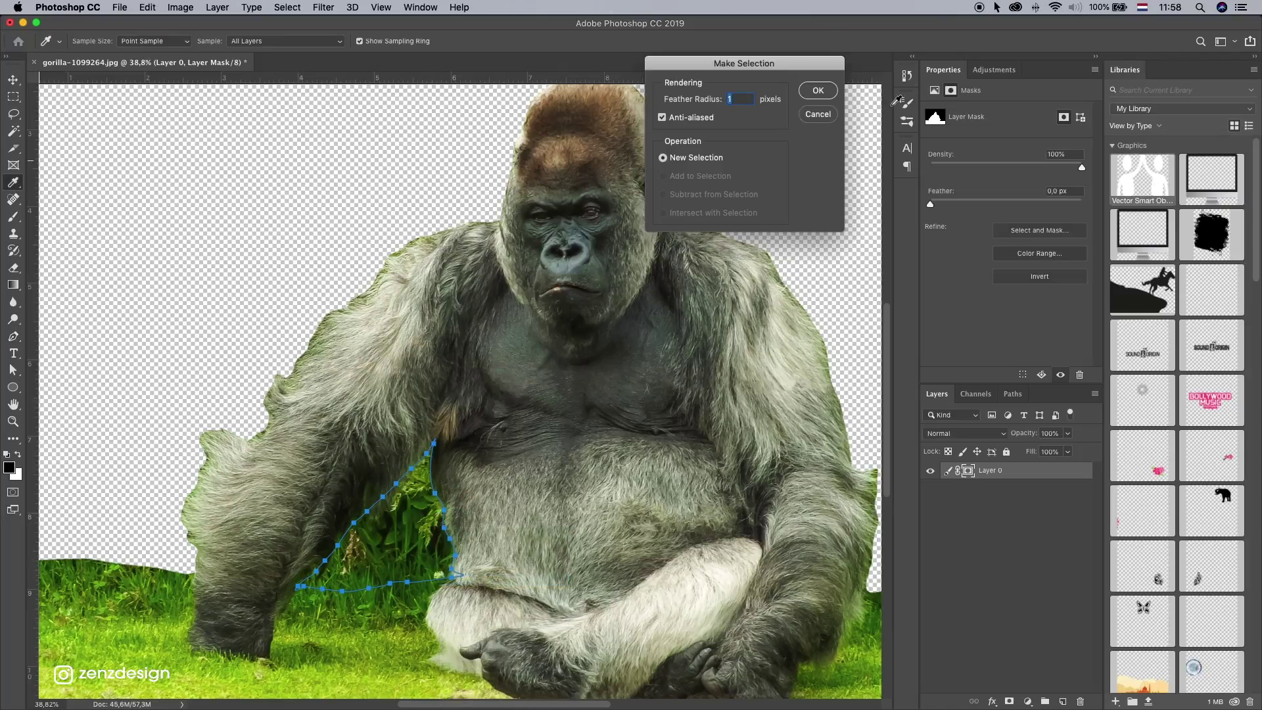
{"action": "left_click", "coordinate": [817, 90]}
{"action": "key", "text": "x"}
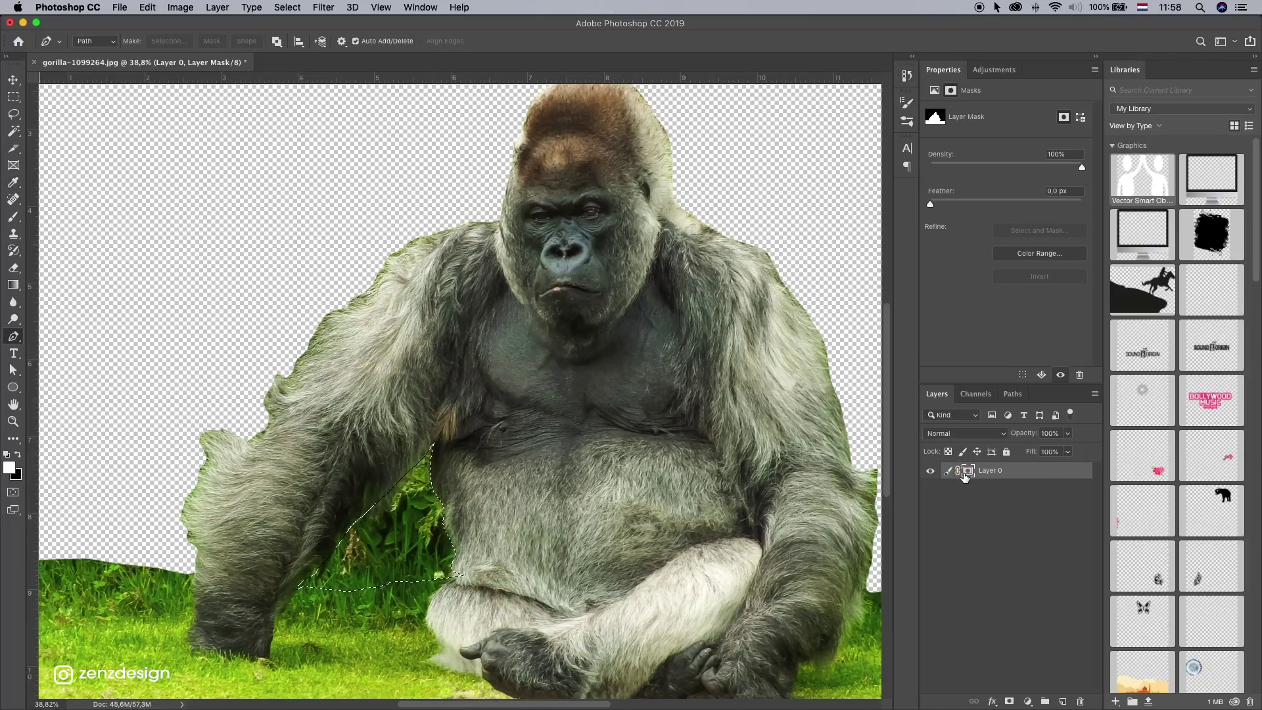
{"action": "key", "text": "BackSpace"}
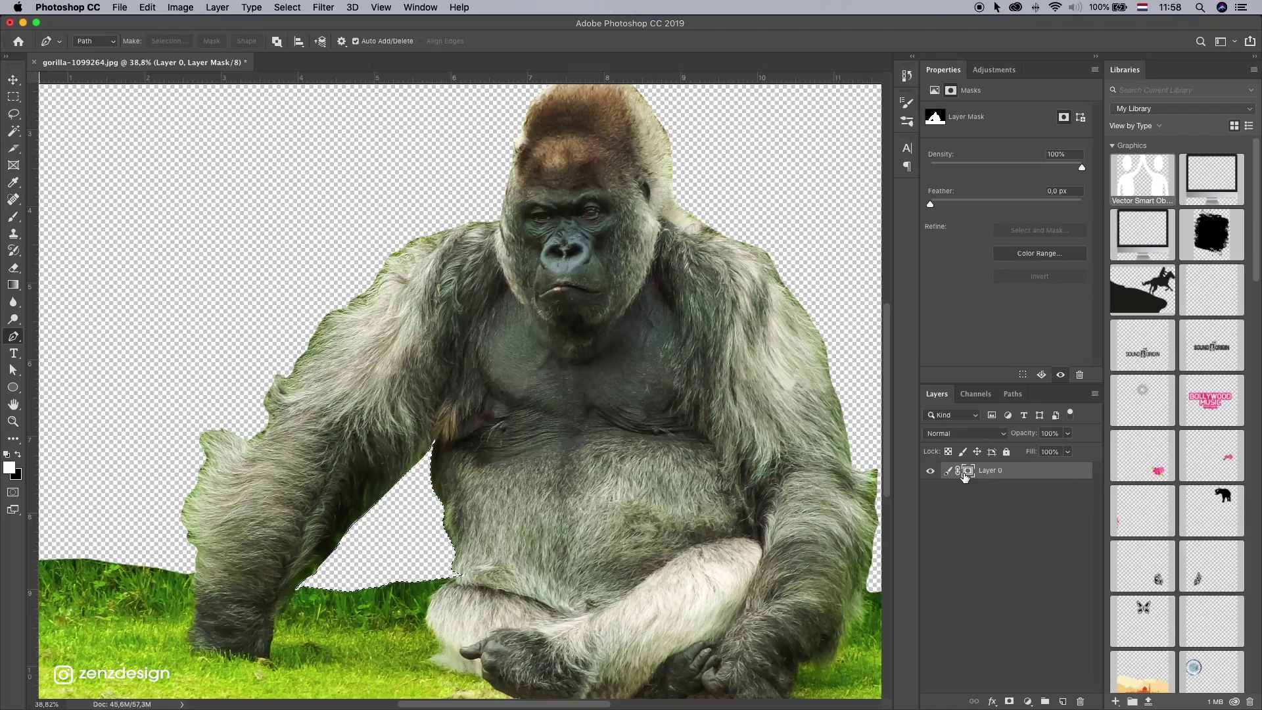
{"action": "right_click", "coordinate": [543, 314]}
{"action": "left_click", "coordinate": [155, 216]}
{"action": "key", "text": "m"}
{"action": "right_click", "coordinate": [652, 245]}
{"action": "left_click", "coordinate": [653, 240]}
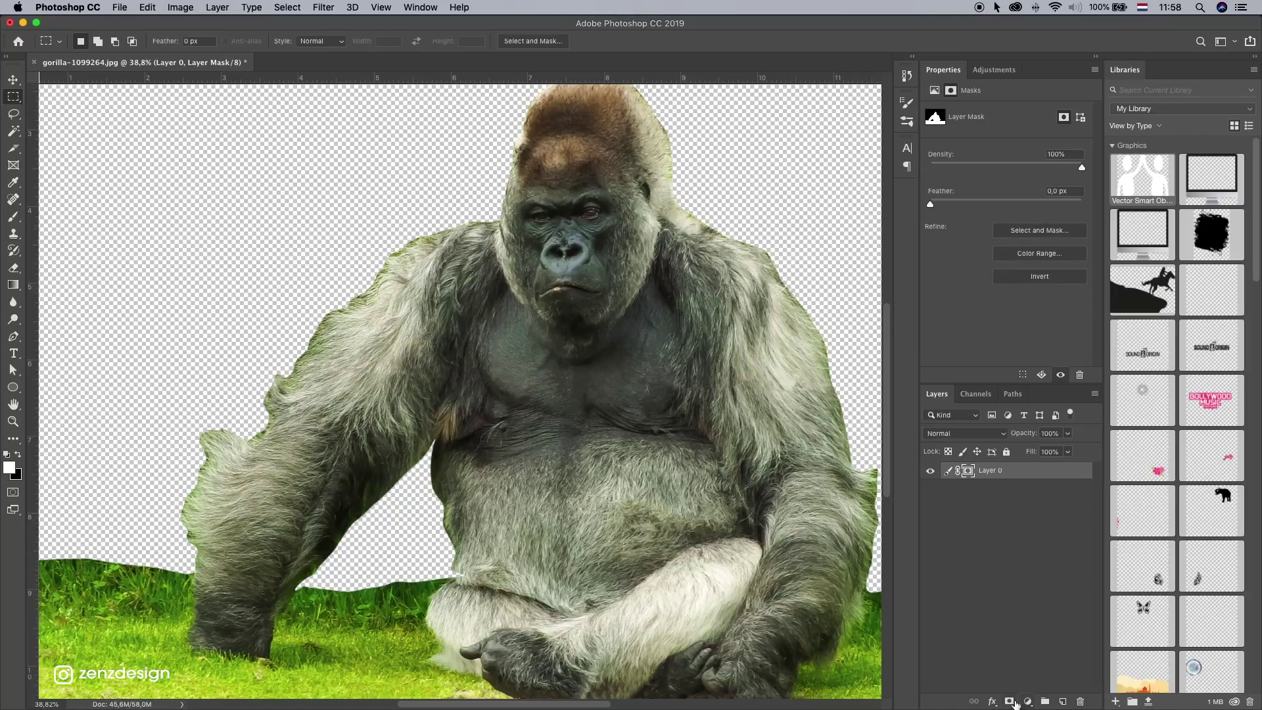
Step: Add a neutral grey solid color fill layer and place it beneath the gorilla layer
{"action": "left_click", "coordinate": [1028, 701]}
{"action": "left_click", "coordinate": [1073, 452]}
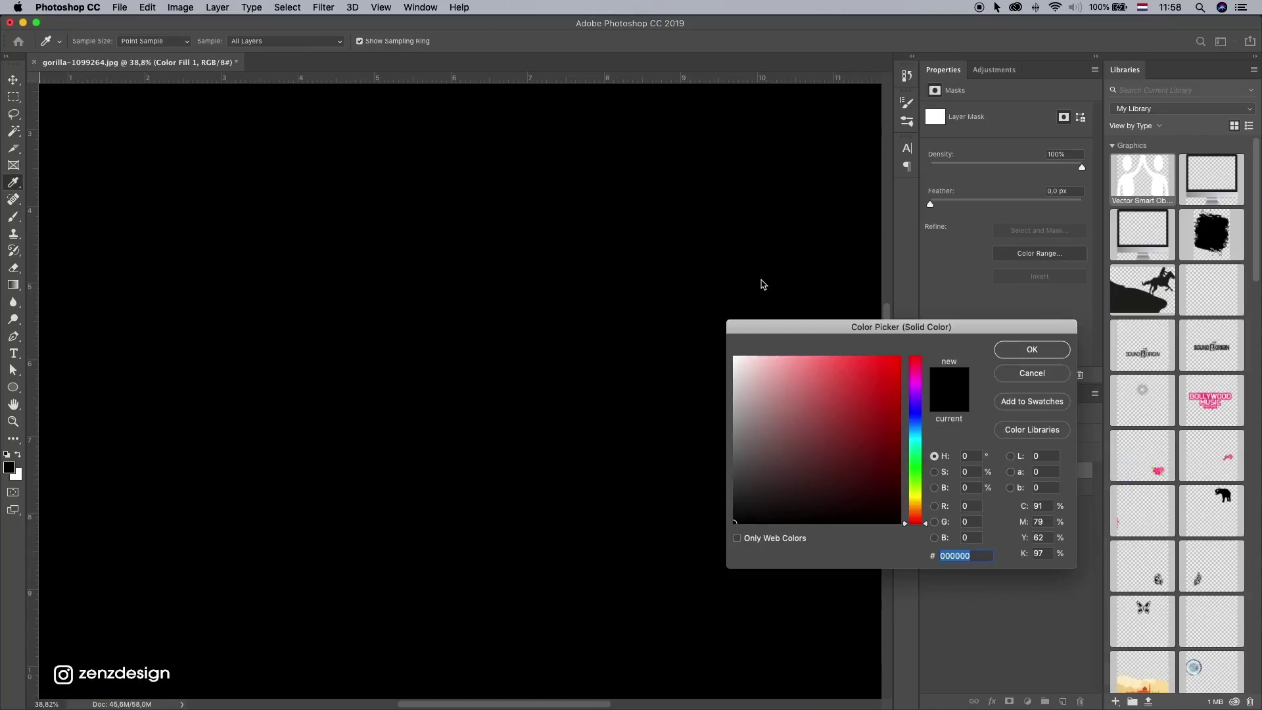
{"action": "mouse_move", "coordinate": [789, 427]}
{"action": "left_mouse_down"}
{"action": "mouse_move", "coordinate": [867, 392]}
{"action": "mouse_move", "coordinate": [705, 411]}
{"action": "mouse_move", "coordinate": [1069, 333]}
{"action": "left_mouse_up"}
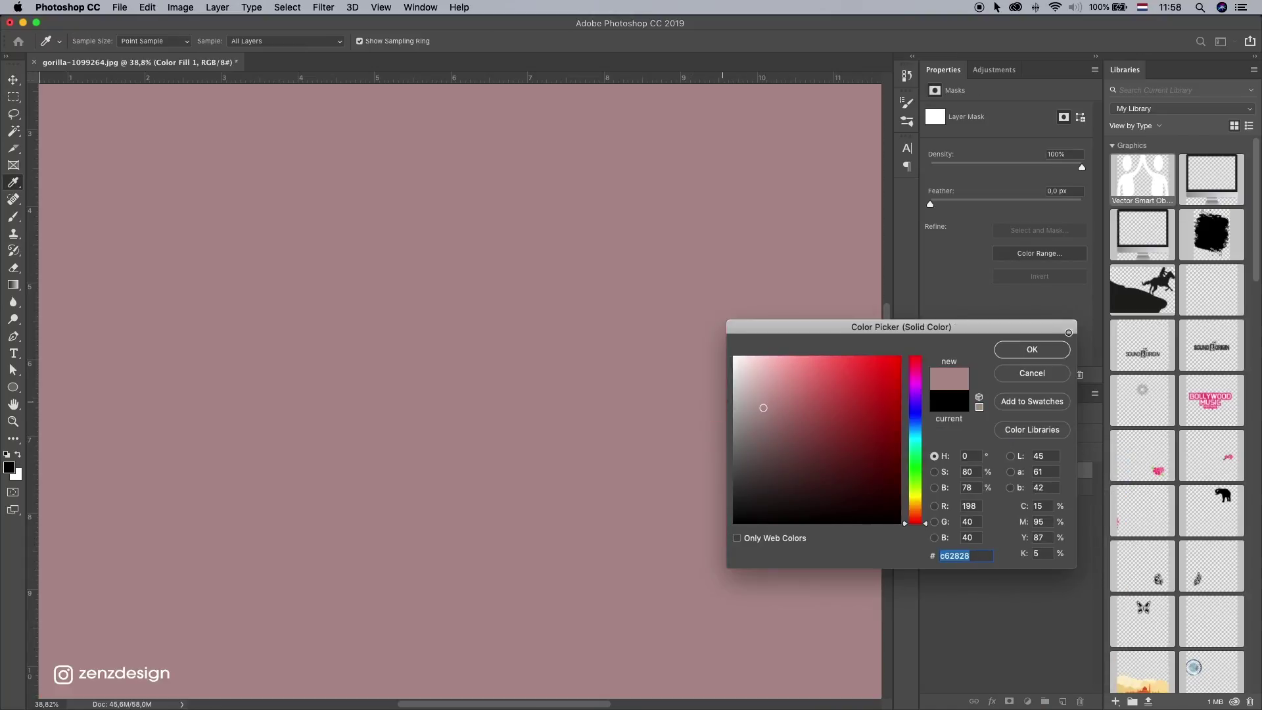
{"action": "left_click", "coordinate": [733, 409]}
{"action": "left_click", "coordinate": [734, 410]}
{"action": "left_click", "coordinate": [1031, 348]}
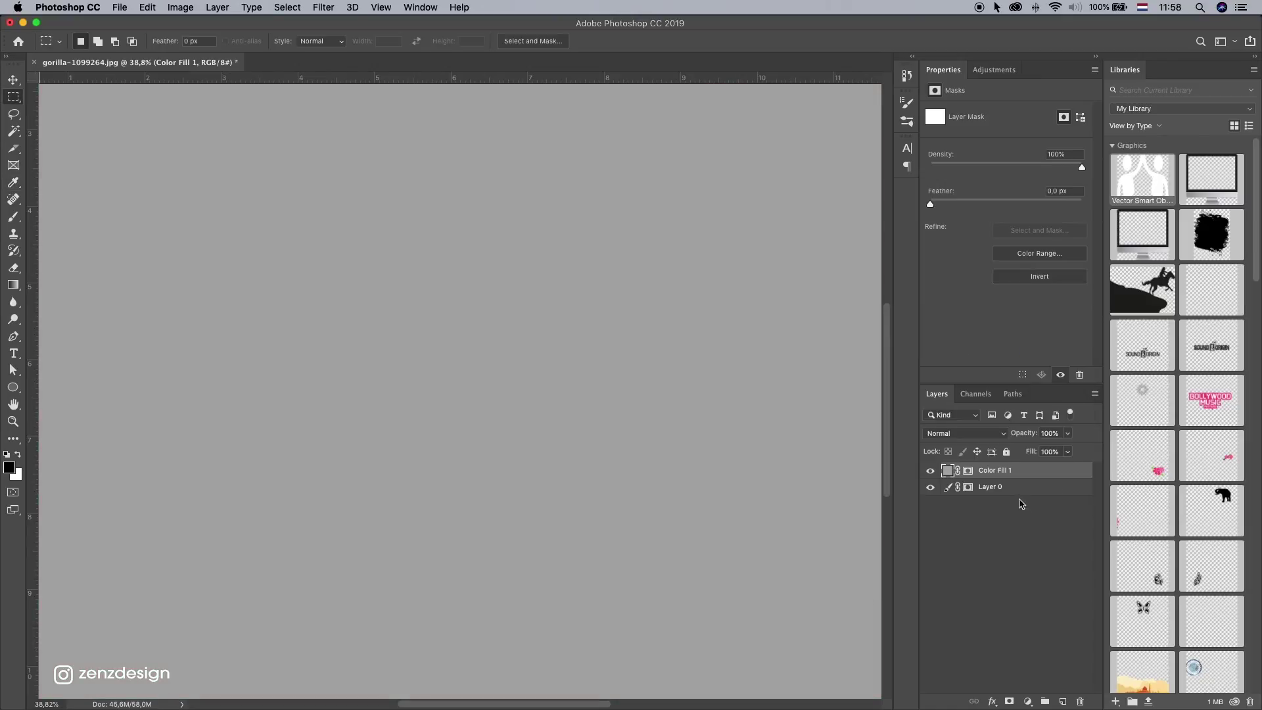
{"action": "left_click_drag", "start_coordinate": [1005, 472], "coordinate": [1000, 495]}
Step: Refine the gorilla's layer mask in Select and Mask, brushing the Refine Edge Brush along the fur contours and grass edge
{"action": "left_click", "coordinate": [968, 471]}
{"action": "scroll", "coordinate": [517, 371], "scroll_direction": "down", "scroll_amount": 2}
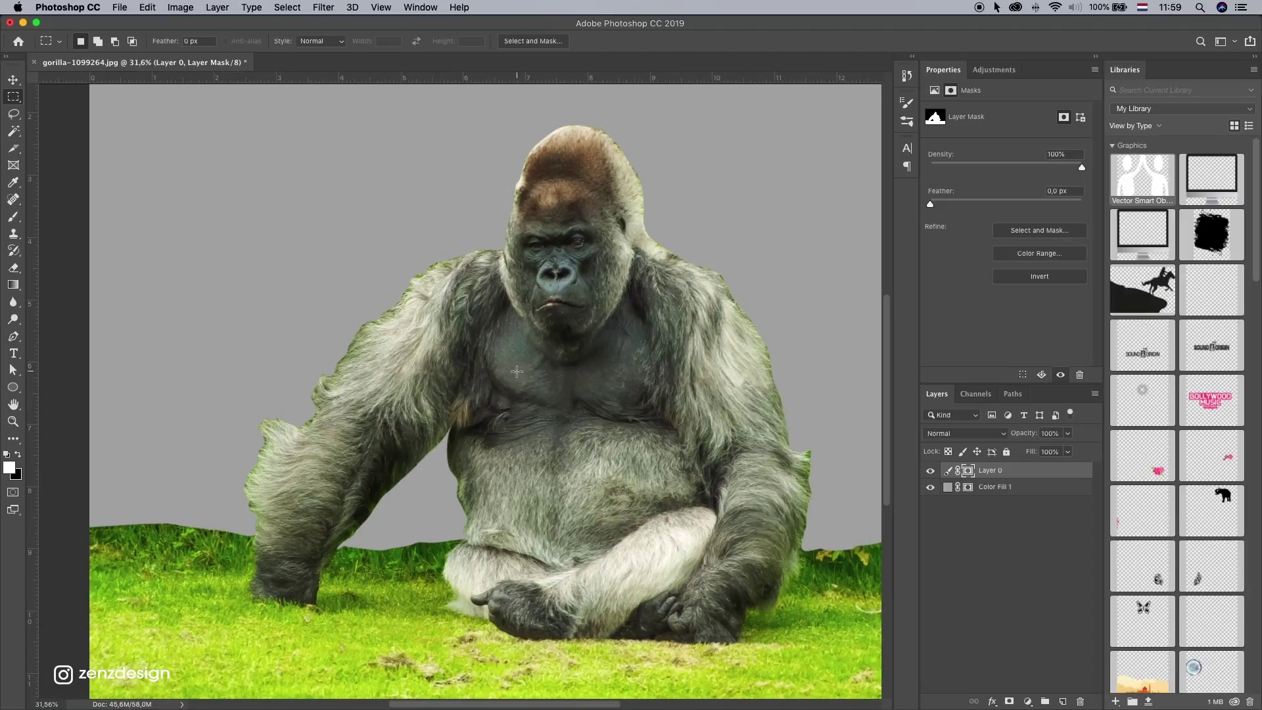
{"action": "right_click", "coordinate": [985, 478]}
{"action": "left_click", "coordinate": [1012, 569]}
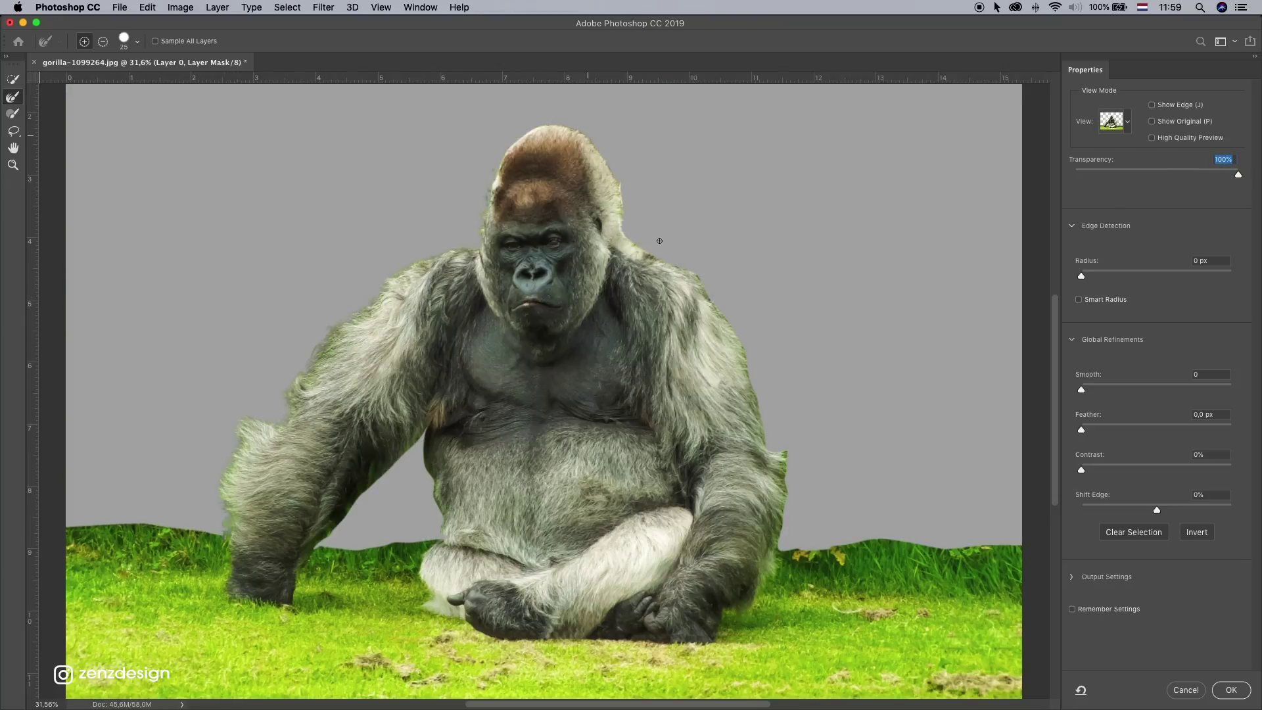
{"action": "left_click_drag", "start_coordinate": [756, 410], "coordinate": [781, 549]}
{"action": "left_click_drag", "start_coordinate": [421, 440], "coordinate": [321, 543]}
{"action": "left_click_drag", "start_coordinate": [439, 516], "coordinate": [424, 472]}
{"action": "key", "text": "bracketright"}
{"action": "key", "text": "bracketright"}
{"action": "left_click_drag", "start_coordinate": [791, 548], "coordinate": [1016, 547]}
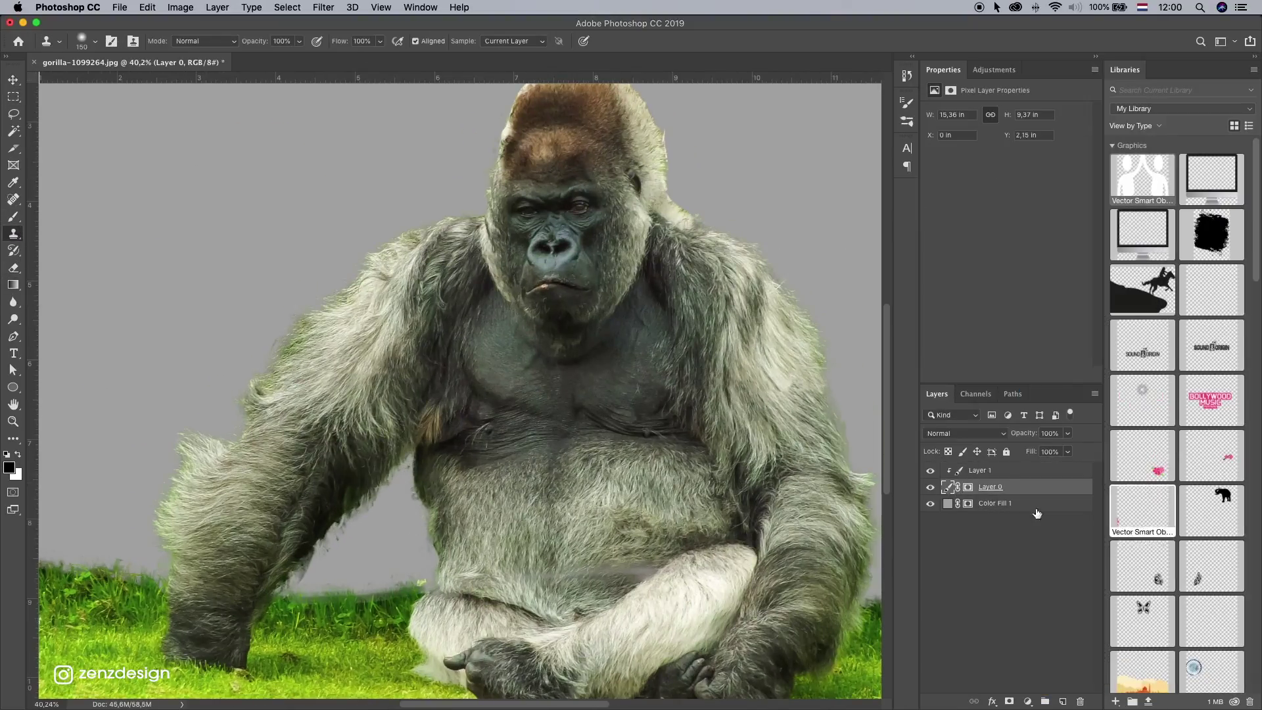
Step: Cover the green fringe along the gorilla's arms and shoulders with clean fur using the Clone Stamp
{"action": "mouse_move", "coordinate": [300, 321]}
{"action": "left_mouse_down"}
{"action": "mouse_move", "coordinate": [316, 349]}
{"action": "mouse_move", "coordinate": [310, 339]}
{"action": "mouse_move", "coordinate": [254, 359]}
{"action": "mouse_move", "coordinate": [284, 382]}
{"action": "mouse_move", "coordinate": [157, 403]}
{"action": "mouse_move", "coordinate": [184, 487]}
{"action": "mouse_move", "coordinate": [203, 475]}
{"action": "mouse_move", "coordinate": [180, 506]}
{"action": "left_mouse_up"}
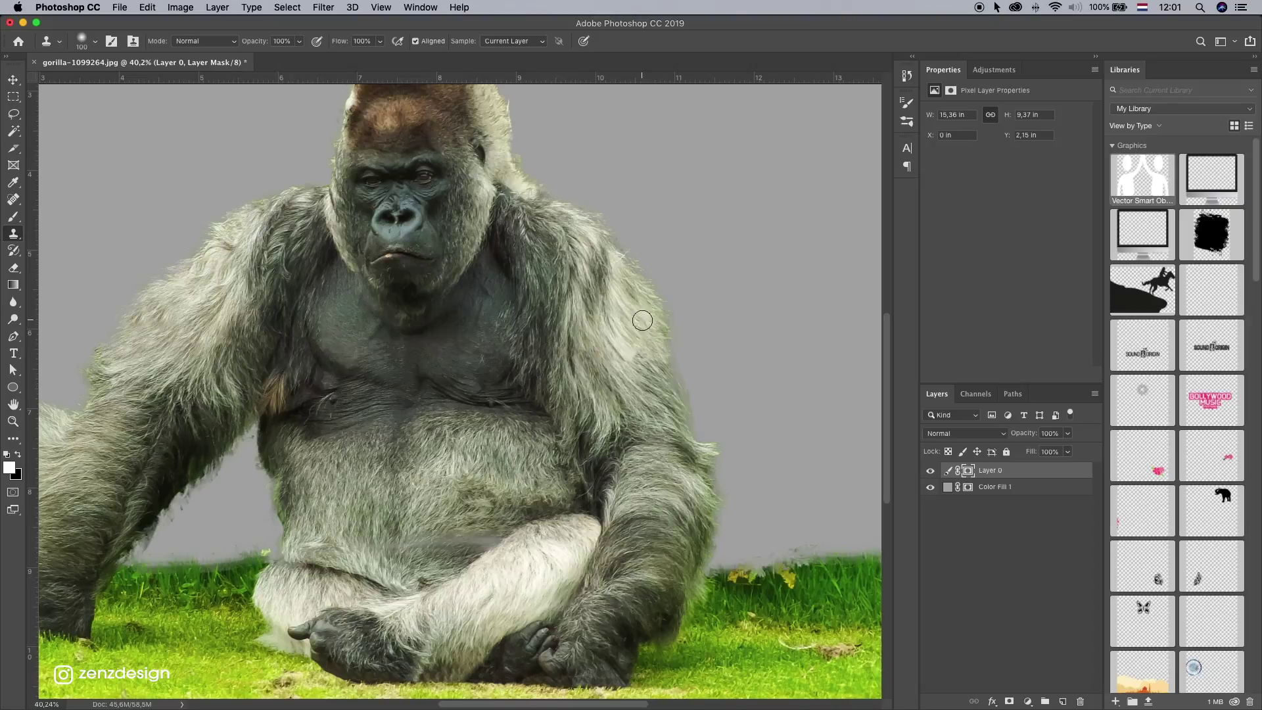
{"action": "left_click", "coordinate": [648, 364], "text": "alt"}
{"action": "scroll", "coordinate": [601, 315], "scroll_direction": "down", "scroll_amount": 10}
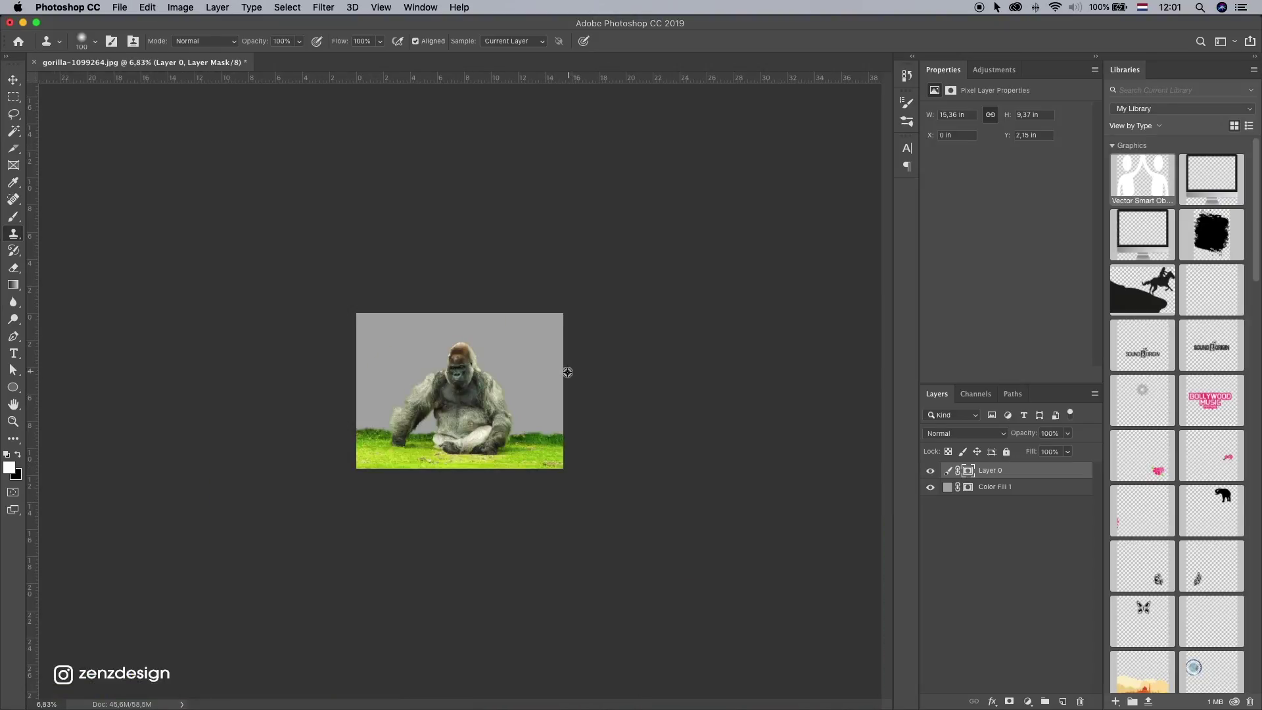
{"action": "scroll", "coordinate": [578, 372], "scroll_direction": "up", "scroll_amount": 5}
{"action": "scroll", "coordinate": [583, 372], "scroll_direction": "up", "scroll_amount": 4}
{"action": "scroll", "coordinate": [511, 355], "scroll_direction": "down", "scroll_amount": 4}
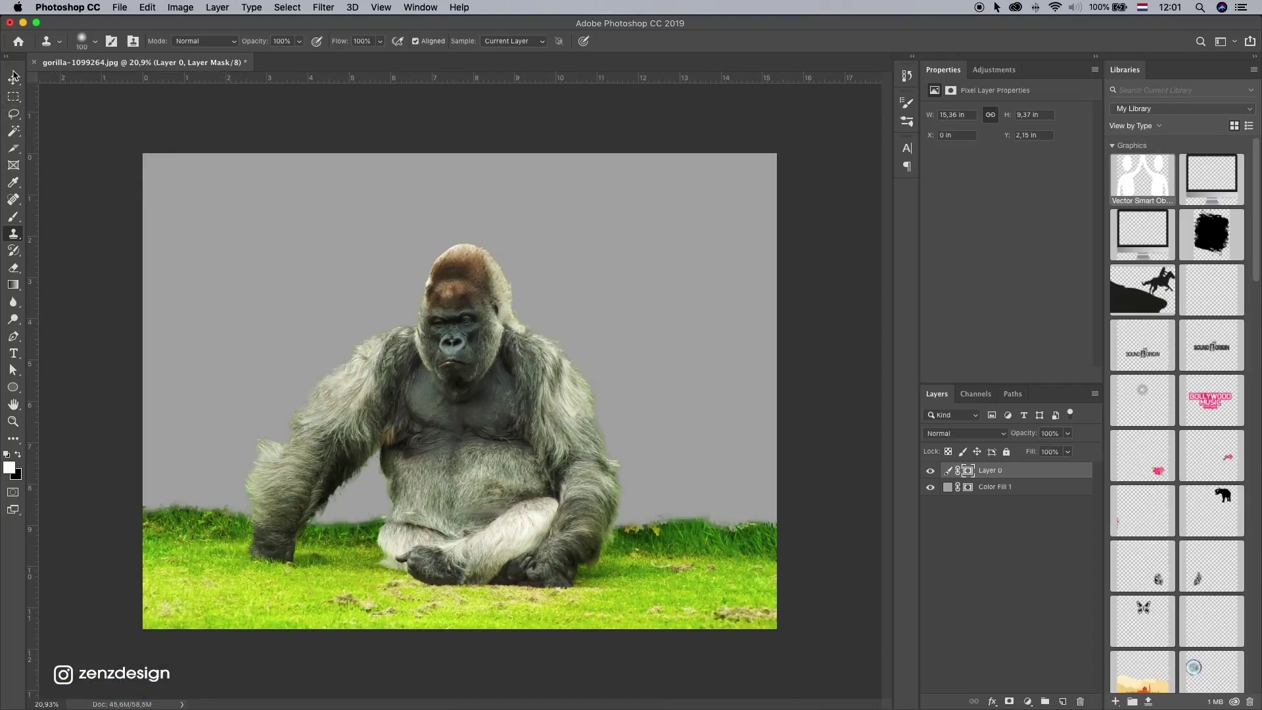
{"action": "left_click", "coordinate": [14, 78]}
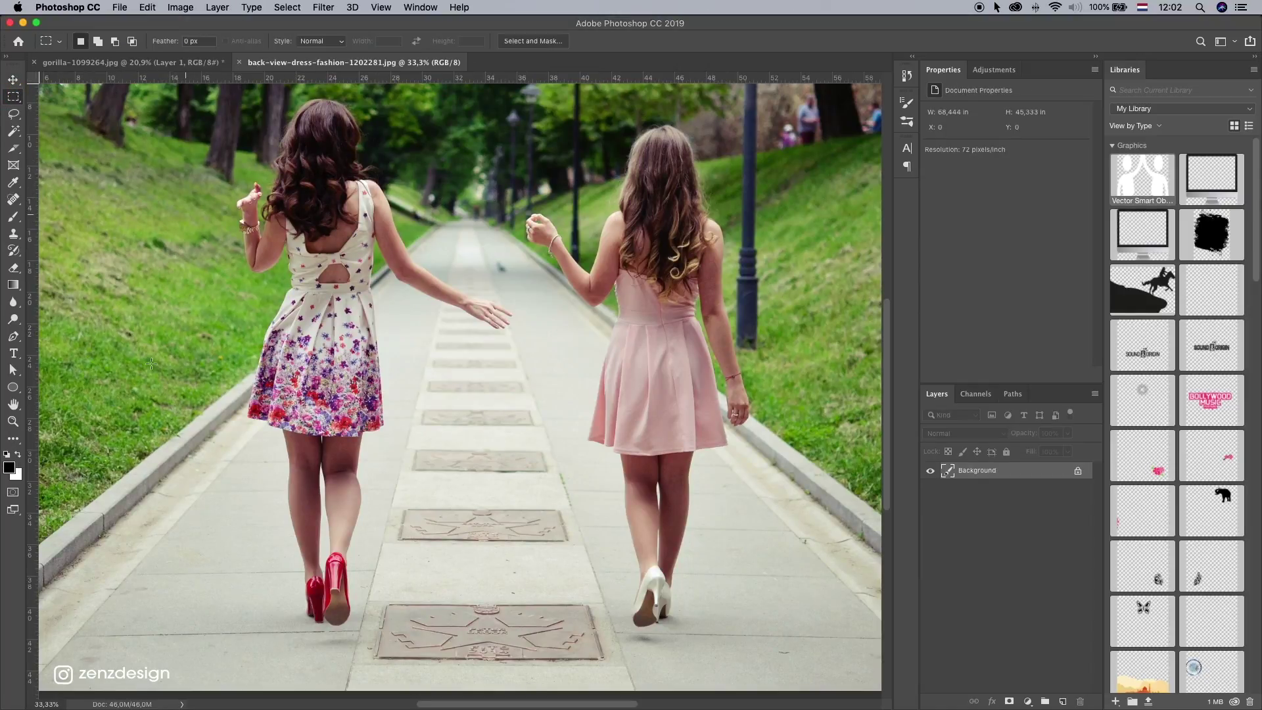
Step: In the two-women photo, trace a Pen tool path from the raised red shoe's sole up the right leg of the floral-dress woman
{"action": "scroll", "coordinate": [240, 542], "scroll_direction": "up", "scroll_amount": 3}
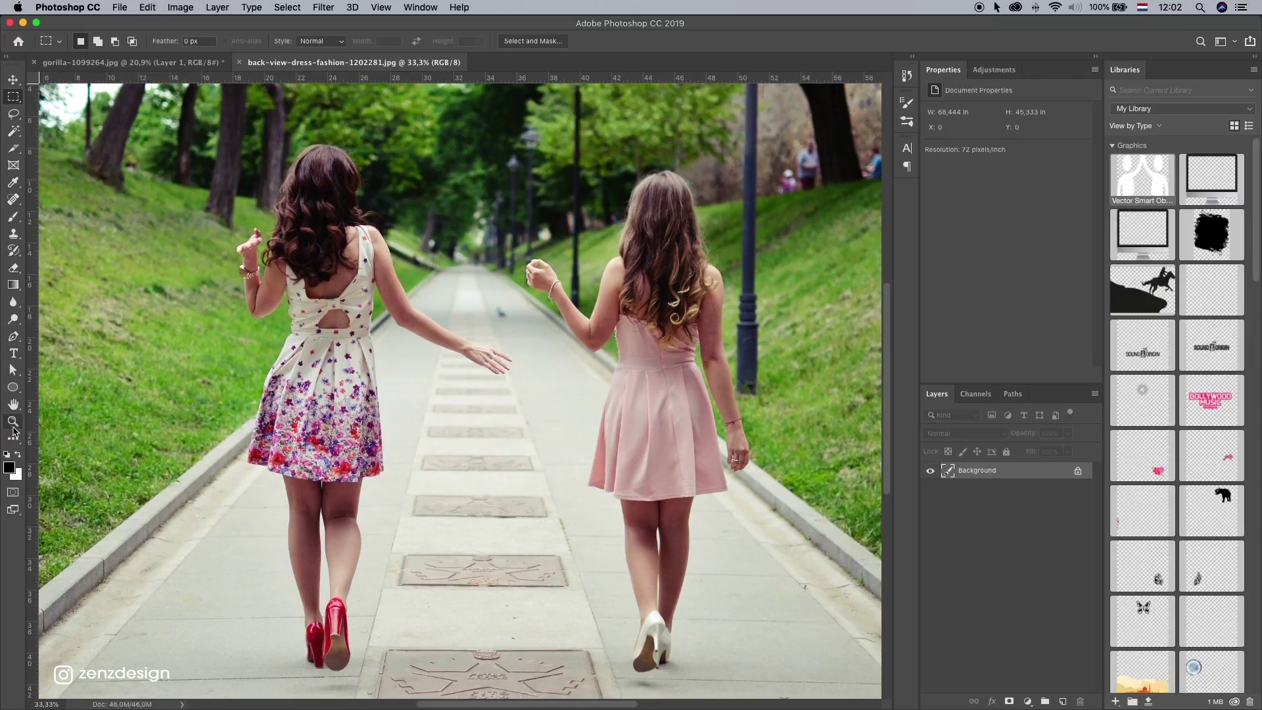
{"action": "left_click", "coordinate": [13, 426]}
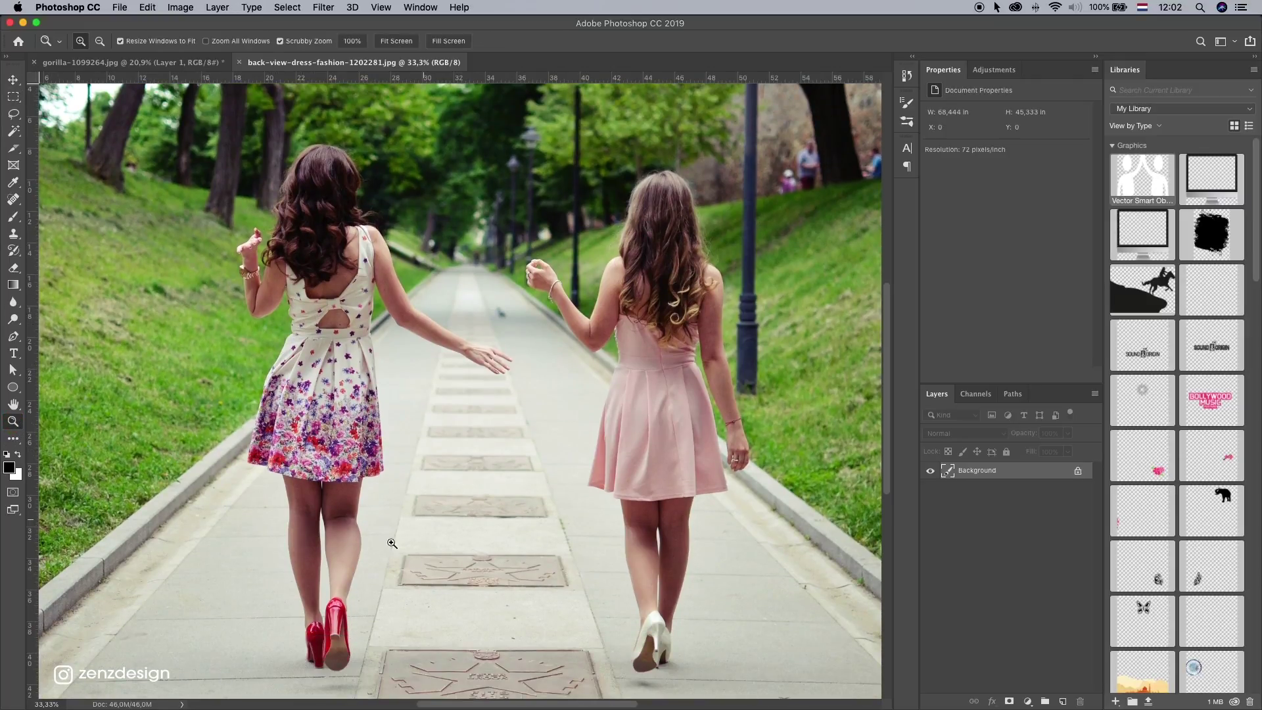
{"action": "left_click", "coordinate": [338, 598]}
{"action": "left_click", "coordinate": [337, 598]}
{"action": "left_click_drag", "start_coordinate": [334, 600], "coordinate": [409, 431]}
{"action": "left_click", "coordinate": [408, 432]}
{"action": "key", "text": "super+r"}
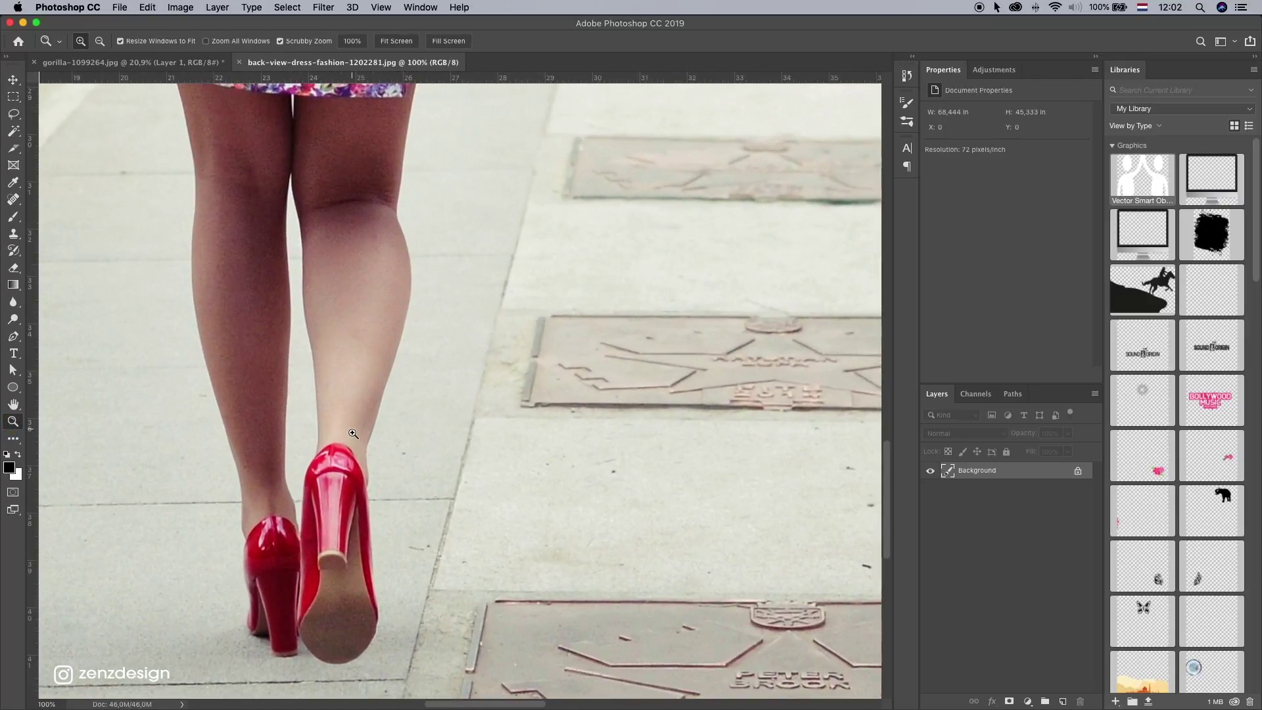
{"action": "left_click", "coordinate": [14, 339]}
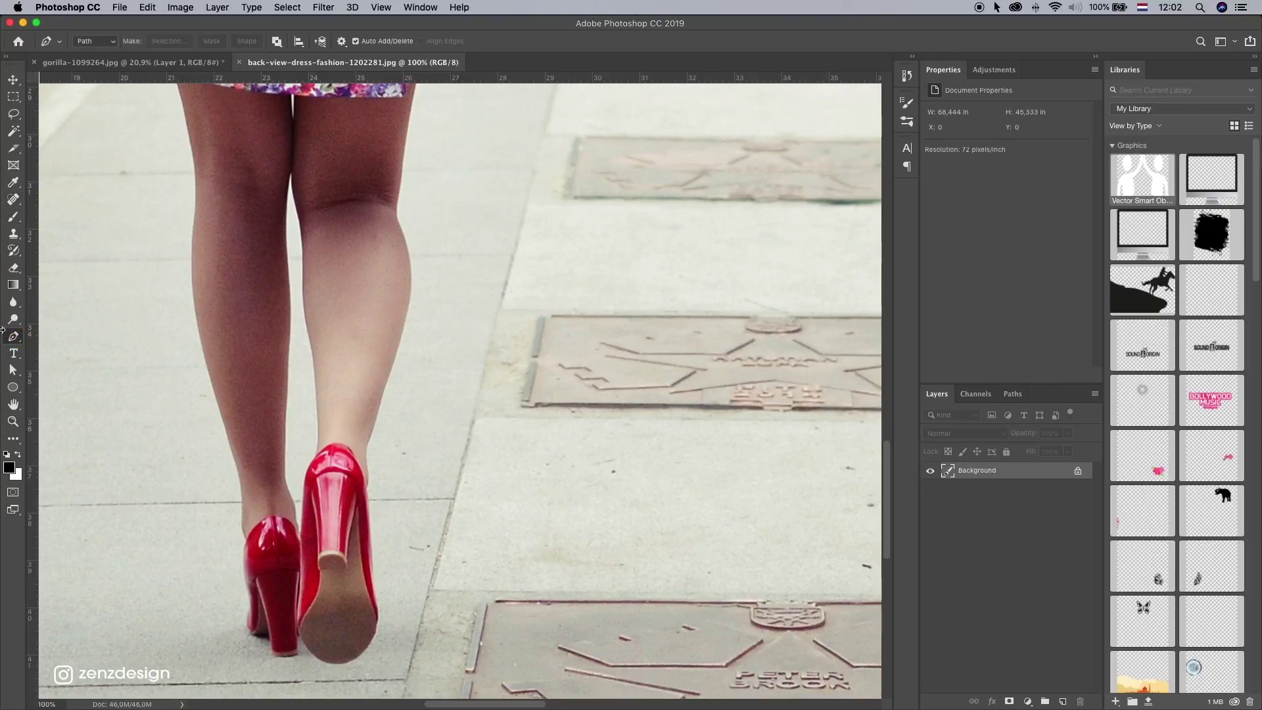
{"action": "scroll", "coordinate": [382, 578], "scroll_direction": "up", "scroll_amount": 2}
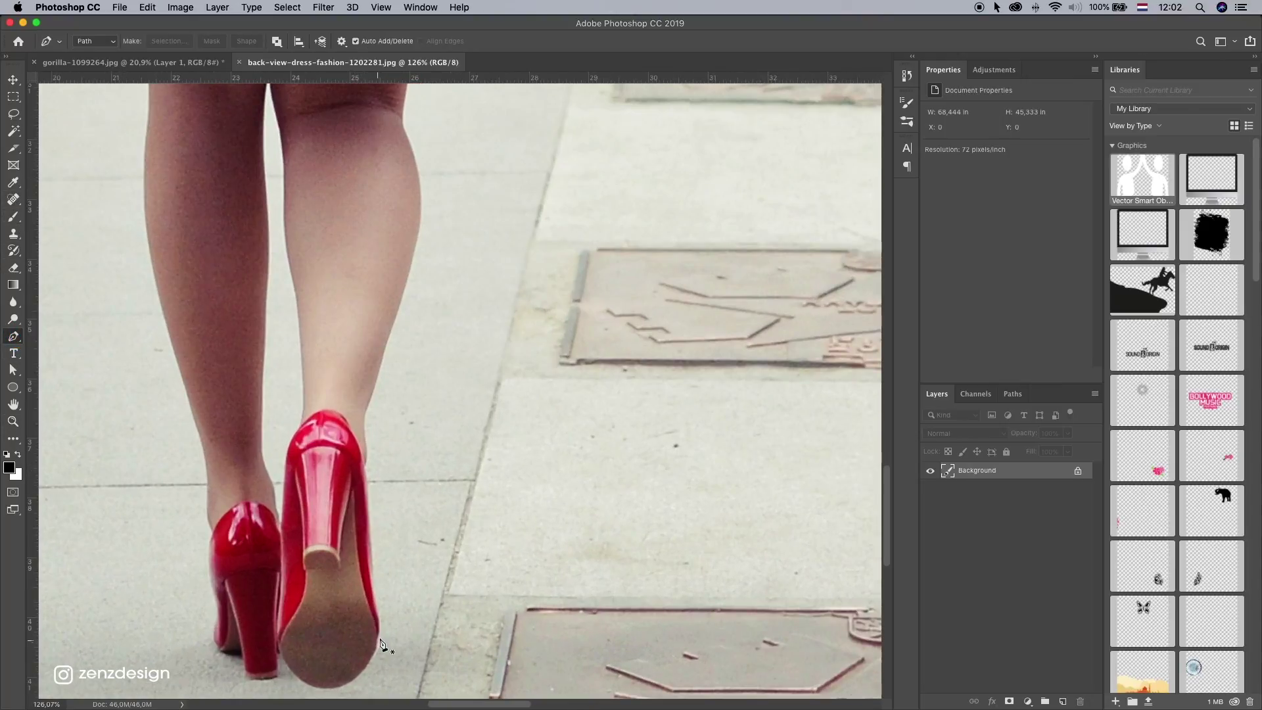
{"action": "left_click", "coordinate": [380, 641]}
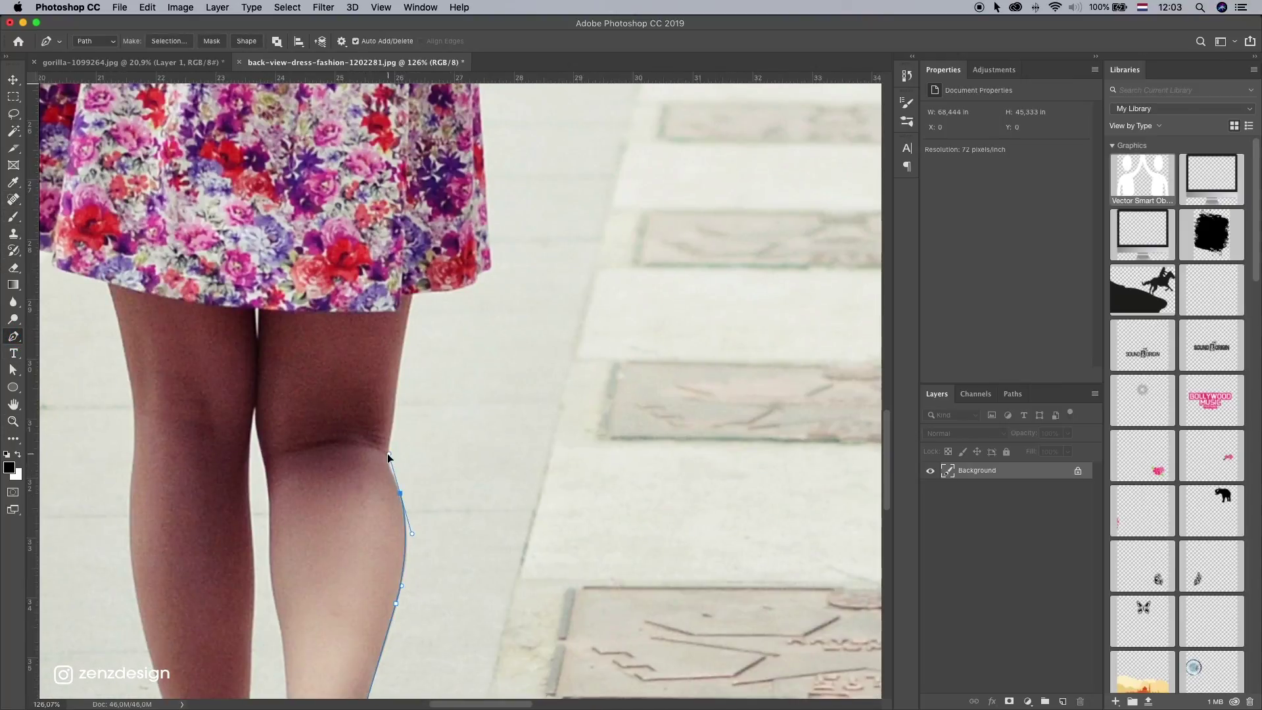
{"action": "left_click_drag", "start_coordinate": [396, 387], "coordinate": [416, 348]}
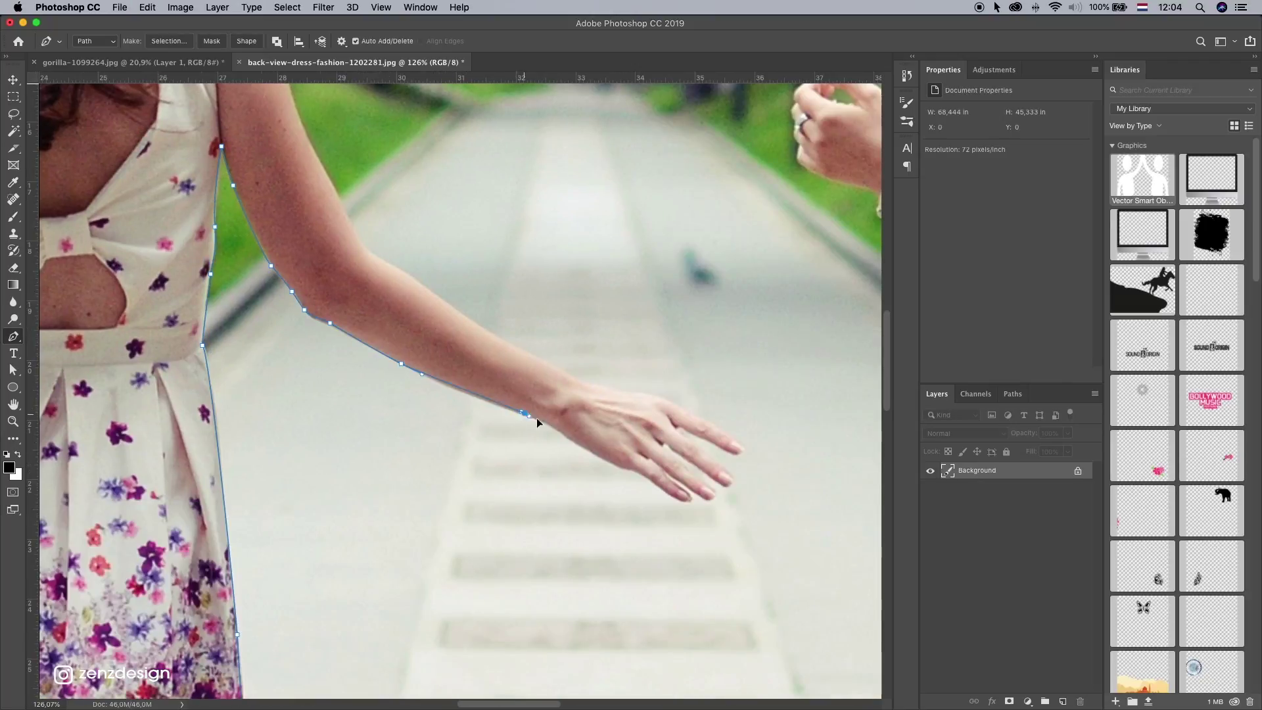
Step: Continue the path around the floral-dress woman's outstretched hand, outlining each finger and returning to the top of the wrist
{"action": "scroll", "coordinate": [537, 417], "scroll_direction": "right", "scroll_amount": 3}
{"action": "left_click", "coordinate": [570, 465]}
{"action": "left_click", "coordinate": [563, 444]}
{"action": "left_click", "coordinate": [592, 464]}
{"action": "left_click", "coordinate": [595, 454]}
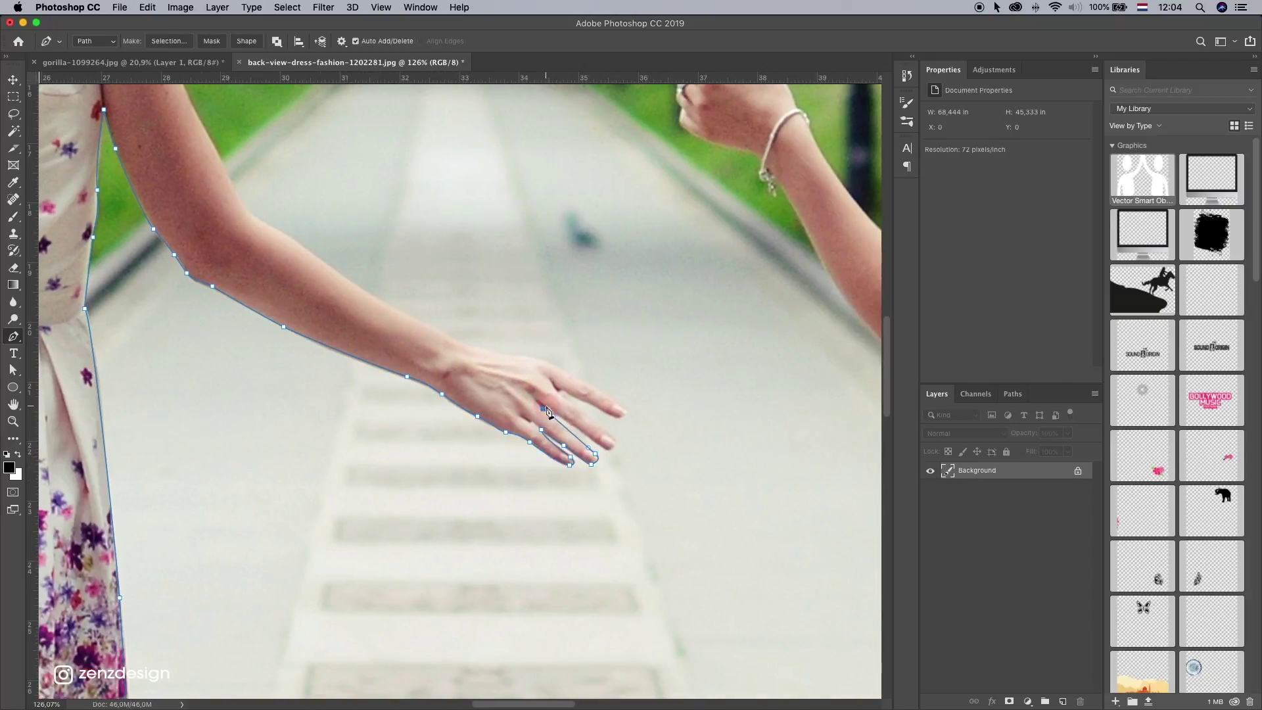
{"action": "left_click", "coordinate": [549, 408]}
{"action": "left_click", "coordinate": [577, 427]}
{"action": "left_click_drag", "start_coordinate": [609, 447], "coordinate": [615, 449]}
{"action": "left_click_drag", "start_coordinate": [615, 443], "coordinate": [612, 435]}
{"action": "left_click", "coordinate": [619, 417]}
{"action": "left_click", "coordinate": [624, 410]}
{"action": "left_click", "coordinate": [543, 361]}
{"action": "left_click", "coordinate": [459, 344]}
Step: Extend the path along the upper edge of the woman's outstretched arm toward her shoulder
{"action": "left_click_drag", "start_coordinate": [373, 302], "coordinate": [538, 546]}
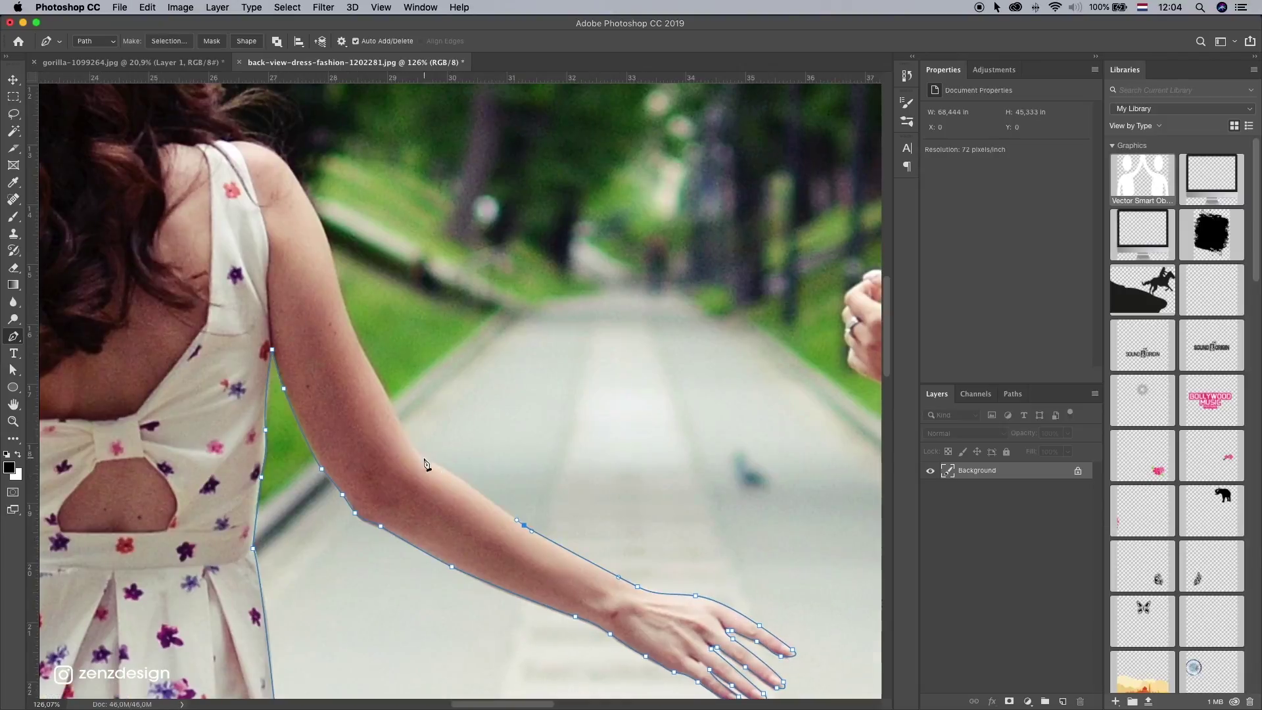
{"action": "left_click", "coordinate": [415, 455]}
{"action": "left_click_drag", "start_coordinate": [355, 344], "coordinate": [348, 322]}
Step: Continue the Pen tool path from the outstretched arm over the shoulder, up the hair's right edge and across the top of the head
{"action": "left_click_drag", "start_coordinate": [258, 134], "coordinate": [401, 423]}
{"action": "left_click", "coordinate": [380, 422]}
{"action": "left_click", "coordinate": [367, 411]}
{"action": "left_click", "coordinate": [352, 402]}
{"action": "left_click", "coordinate": [334, 370]}
{"action": "left_click", "coordinate": [353, 265]}
{"action": "left_click", "coordinate": [284, 146]}
{"action": "left_click_drag", "start_coordinate": [288, 149], "coordinate": [459, 245]}
{"action": "left_click_drag", "start_coordinate": [383, 224], "coordinate": [366, 222]}
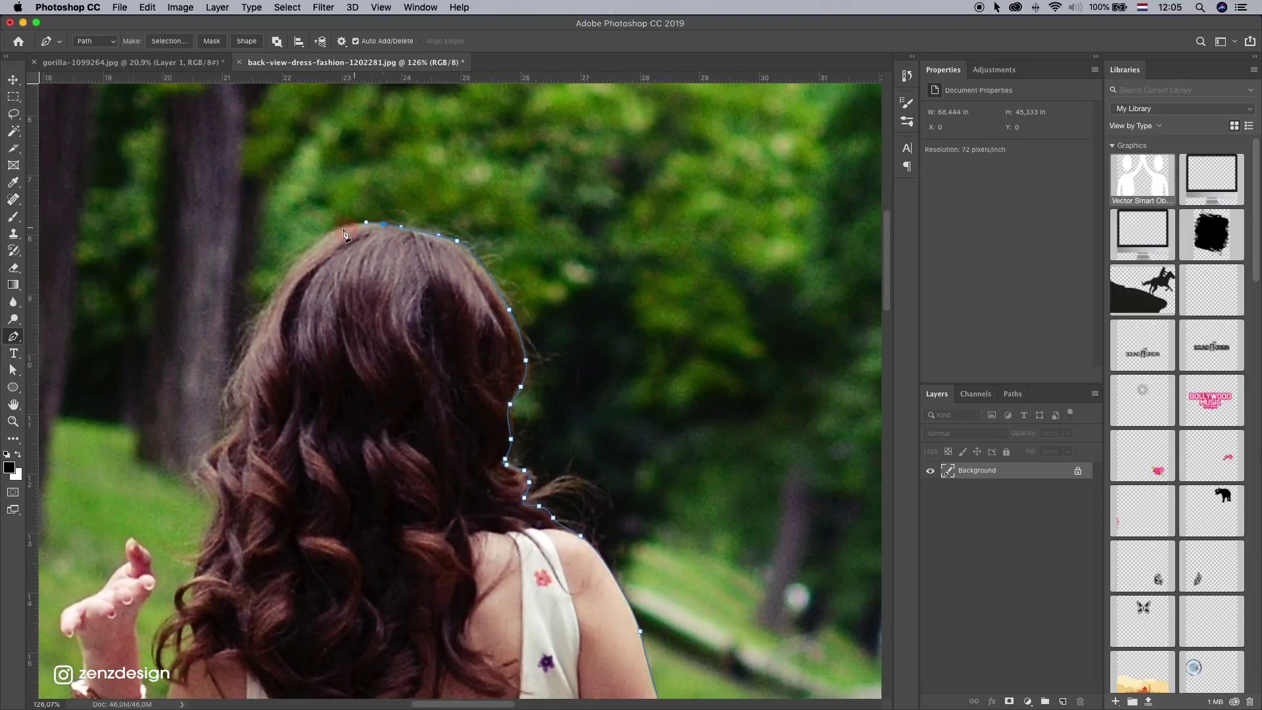
Step: Extend the path down the left edge of the woman's wavy hair to the inside of her bent arm
{"action": "left_click", "coordinate": [209, 434]}
{"action": "left_click_drag", "start_coordinate": [199, 503], "coordinate": [264, 353]}
{"action": "left_click", "coordinate": [269, 389]}
{"action": "left_click", "coordinate": [262, 420]}
{"action": "left_click", "coordinate": [246, 438]}
{"action": "left_click", "coordinate": [237, 467]}
{"action": "left_click", "coordinate": [226, 522]}
{"action": "left_click_drag", "start_coordinate": [223, 596], "coordinate": [328, 373]}
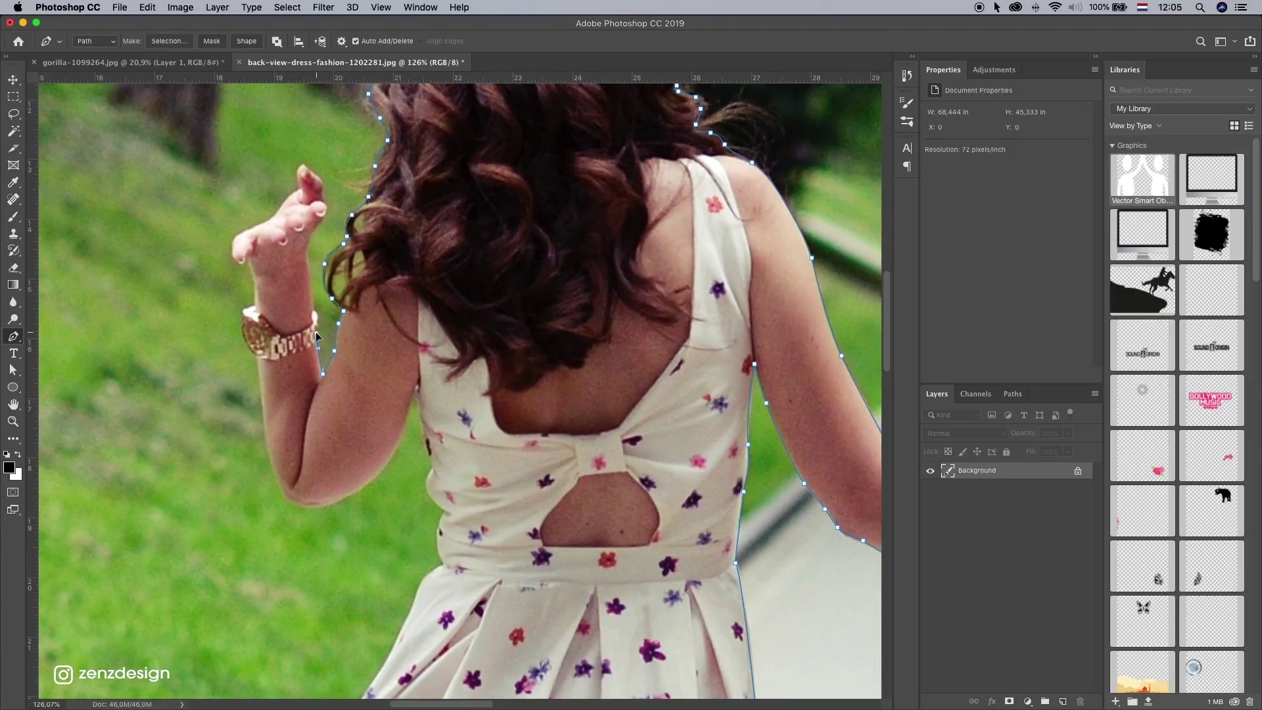
Step: Outline the woman's raised hand and fingers, continuing the path around the wrist to the bracelet
{"action": "left_click", "coordinate": [318, 177]}
{"action": "left_click", "coordinate": [302, 163]}
{"action": "left_click", "coordinate": [291, 194]}
{"action": "left_click", "coordinate": [273, 213]}
{"action": "left_click", "coordinate": [233, 242]}
{"action": "left_click", "coordinate": [249, 256]}
{"action": "left_click", "coordinate": [253, 281]}
{"action": "left_click", "coordinate": [241, 308]}
Step: Continue the path around the bent elbow and down the left side of the dress's bodice to below the waist
{"action": "left_click", "coordinate": [331, 506]}
{"action": "left_click", "coordinate": [376, 474]}
{"action": "left_click", "coordinate": [390, 459]}
{"action": "left_click", "coordinate": [398, 445]}
{"action": "left_click_drag", "start_coordinate": [442, 558], "coordinate": [436, 303]}
{"action": "left_click", "coordinate": [439, 305]}
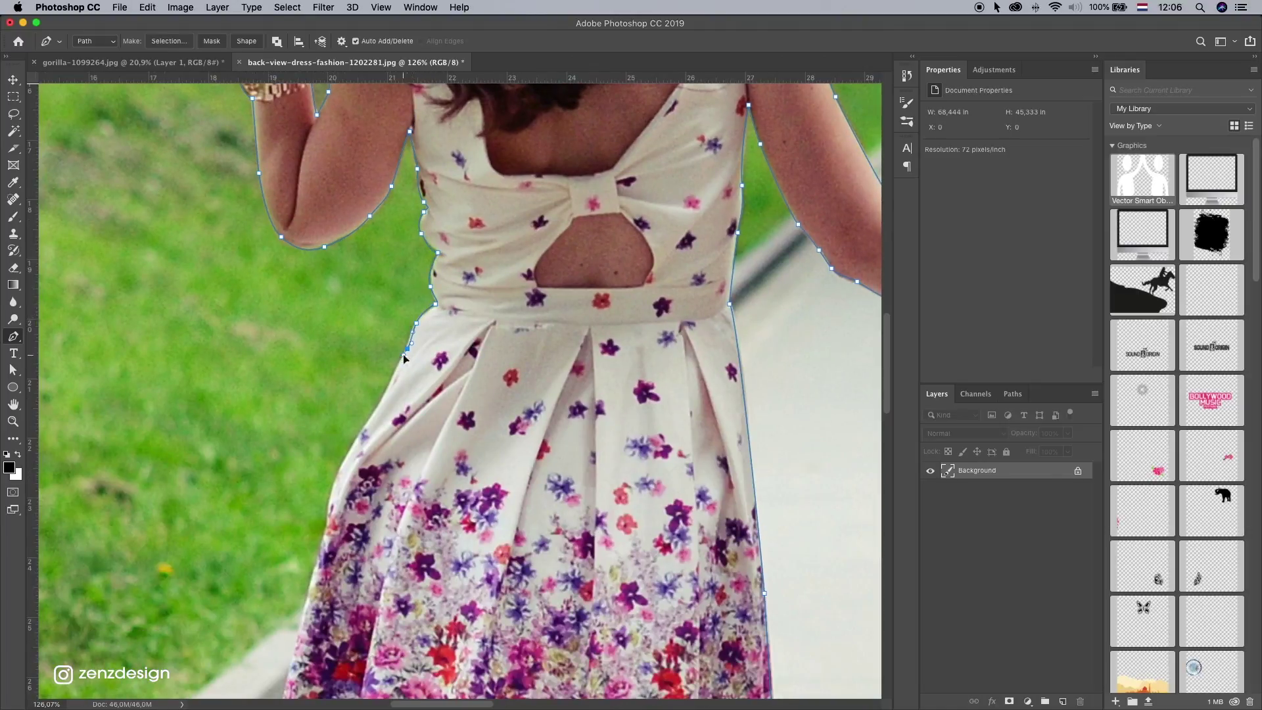
Step: Trace the left edge and hem of the floral skirt down to the top of the left leg
{"action": "left_click_drag", "start_coordinate": [342, 532], "coordinate": [445, 245]}
{"action": "left_click", "coordinate": [384, 421]}
{"action": "left_click", "coordinate": [368, 506]}
{"action": "left_click", "coordinate": [501, 558]}
{"action": "left_click_drag", "start_coordinate": [503, 559], "coordinate": [351, 243]}
{"action": "left_click_drag", "start_coordinate": [367, 313], "coordinate": [374, 347]}
Step: Complete the path down the left leg and around the red shoes, and mask the woman out of the photo
{"action": "scroll", "coordinate": [378, 382], "scroll_direction": "down", "scroll_amount": 5}
{"action": "left_click", "coordinate": [397, 416]}
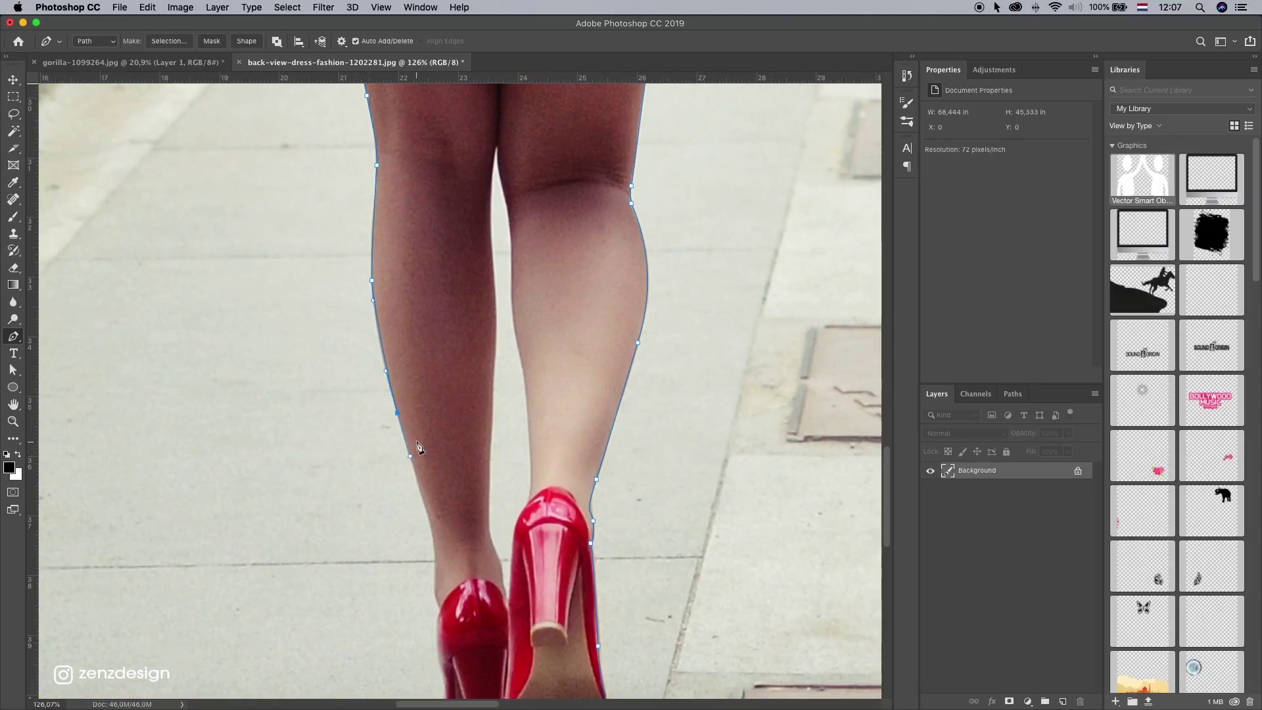
{"action": "scroll", "coordinate": [422, 394], "scroll_direction": "down", "scroll_amount": 3}
{"action": "left_click", "coordinate": [434, 428]}
{"action": "scroll", "coordinate": [437, 497], "scroll_direction": "down", "scroll_amount": 3}
{"action": "left_click", "coordinate": [440, 494]}
{"action": "left_click", "coordinate": [564, 540]}
{"action": "left_click", "coordinate": [607, 481]}
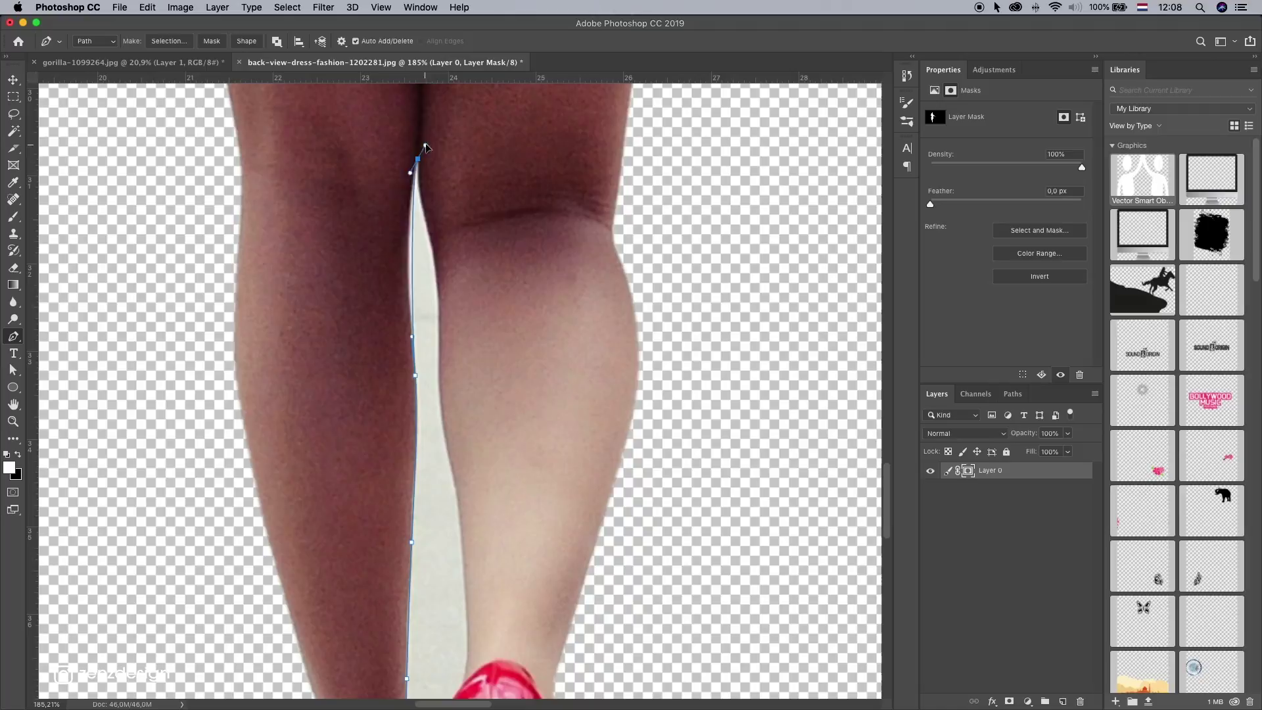
Step: Outline the leftover background gap between the woman's lower legs with the Pen tool to mask it out
{"action": "left_click_drag", "start_coordinate": [433, 254], "coordinate": [435, 260]}
{"action": "mouse_move", "coordinate": [440, 324]}
{"action": "left_mouse_down"}
{"action": "mouse_move", "coordinate": [441, 336]}
{"action": "mouse_move", "coordinate": [463, 326]}
{"action": "left_mouse_up"}
{"action": "scroll", "coordinate": [441, 338], "scroll_direction": "down", "scroll_amount": 4}
{"action": "left_click", "coordinate": [447, 315]}
{"action": "scroll", "coordinate": [462, 358], "scroll_direction": "down", "scroll_amount": 3}
{"action": "left_click", "coordinate": [468, 412]}
{"action": "left_click_drag", "start_coordinate": [443, 481], "coordinate": [443, 491]}
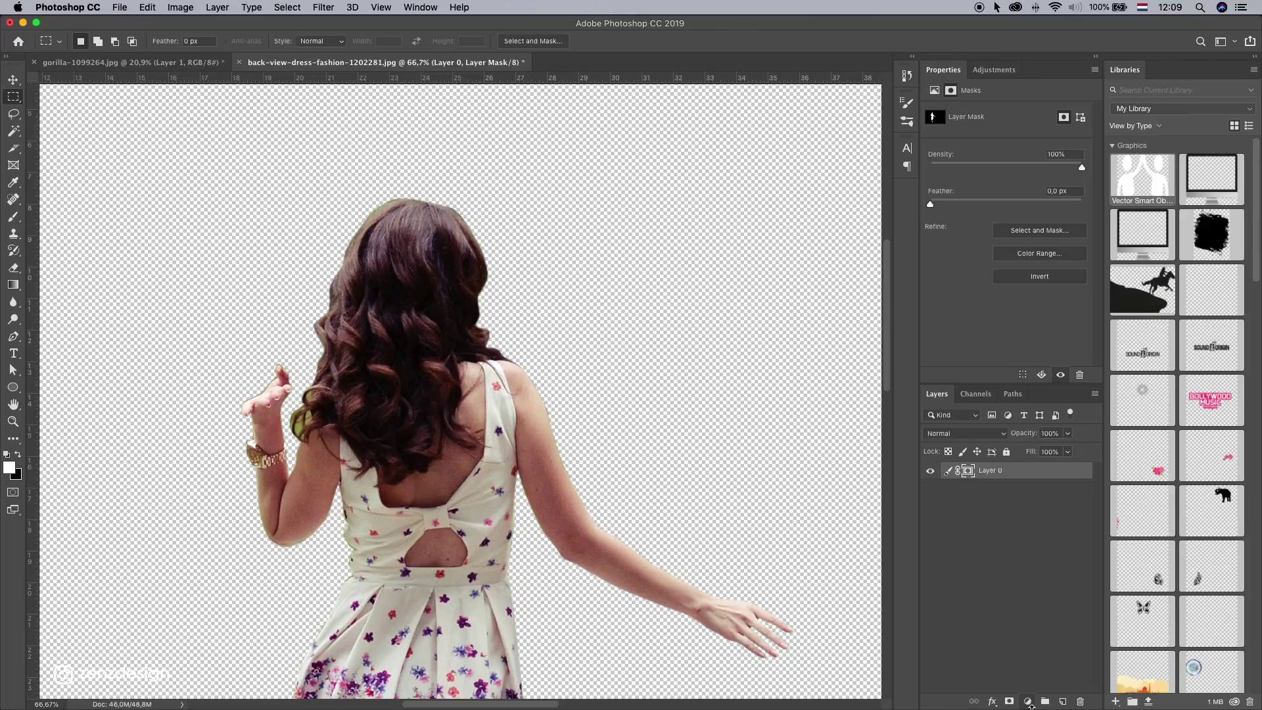
Step: Add a Solid Color fill layer in grey a5a5a5 and place it beneath the woman's layer
{"action": "left_click", "coordinate": [1029, 702]}
{"action": "left_click", "coordinate": [1055, 451]}
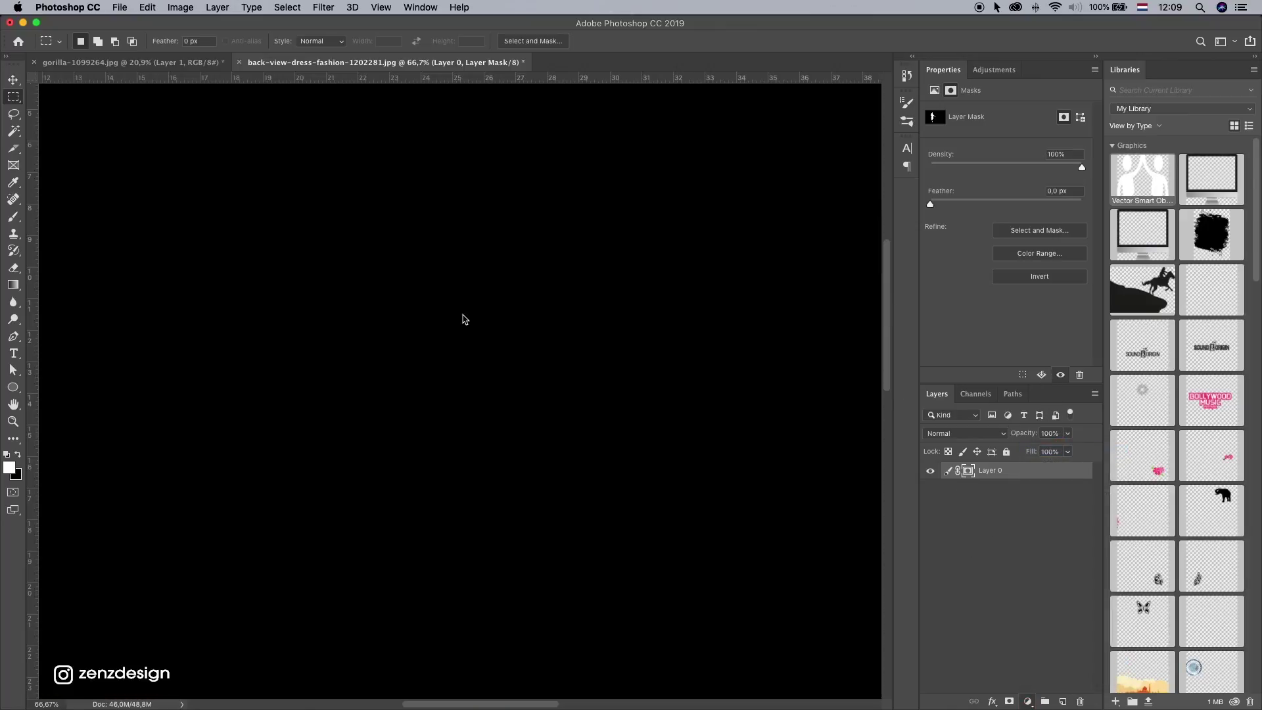
{"action": "mouse_move", "coordinate": [749, 422]}
{"action": "left_mouse_down"}
{"action": "mouse_move", "coordinate": [780, 436]}
{"action": "mouse_move", "coordinate": [856, 408]}
{"action": "mouse_move", "coordinate": [734, 415]}
{"action": "left_mouse_up"}
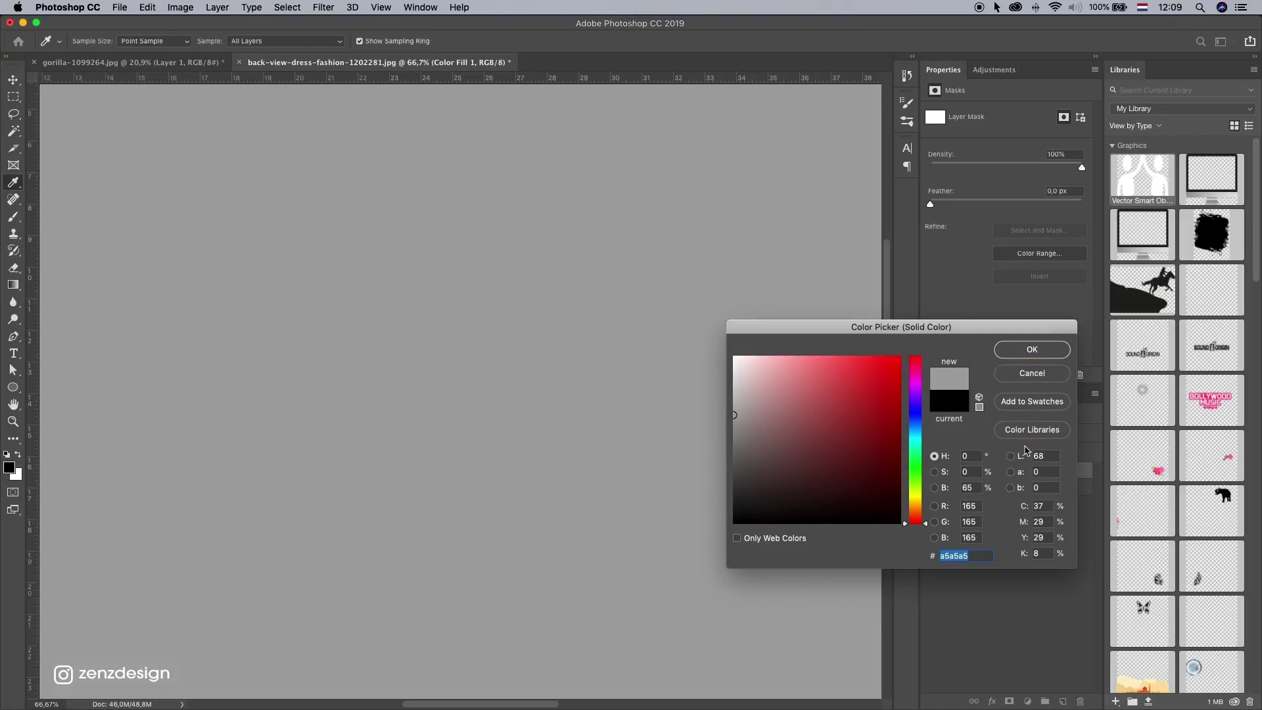
{"action": "left_click", "coordinate": [1032, 350]}
{"action": "left_click_drag", "start_coordinate": [1005, 471], "coordinate": [999, 494]}
Step: Refine the woman's layer mask in Select and Mask, brushing along the hair edges and setting Shift Edge to -22%
{"action": "right_click", "coordinate": [969, 473]}
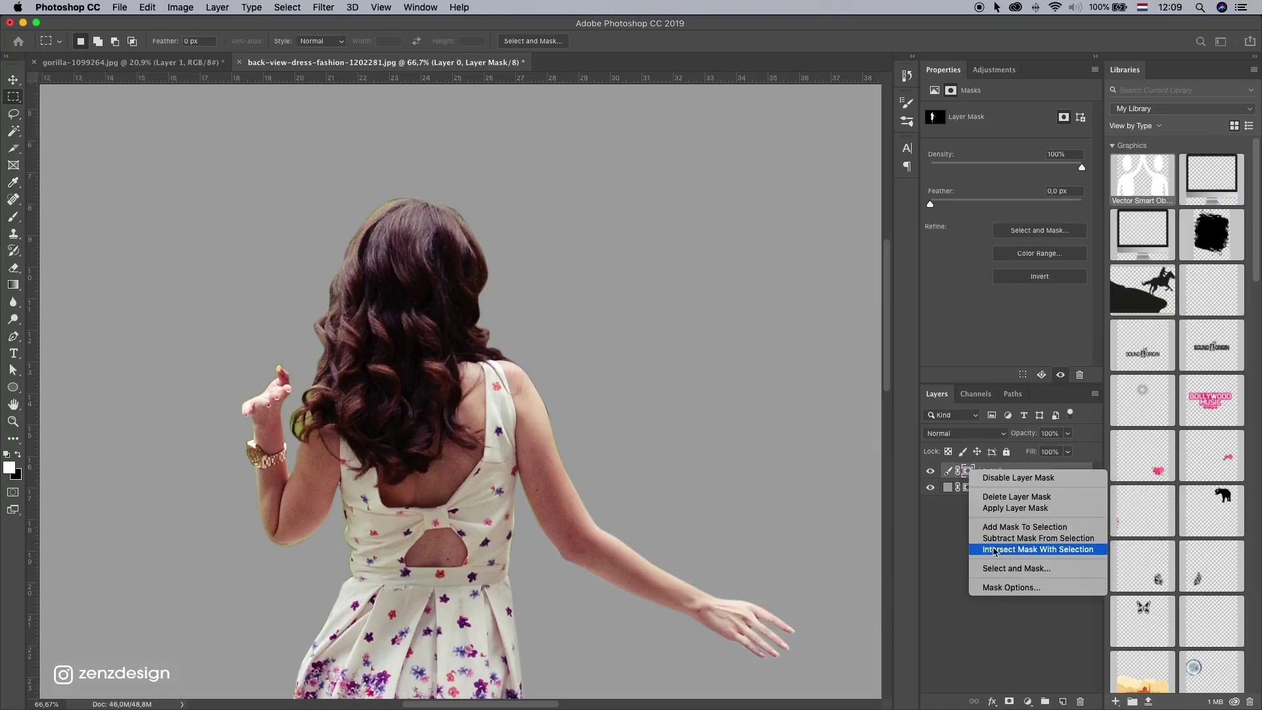
{"action": "left_click", "coordinate": [992, 566]}
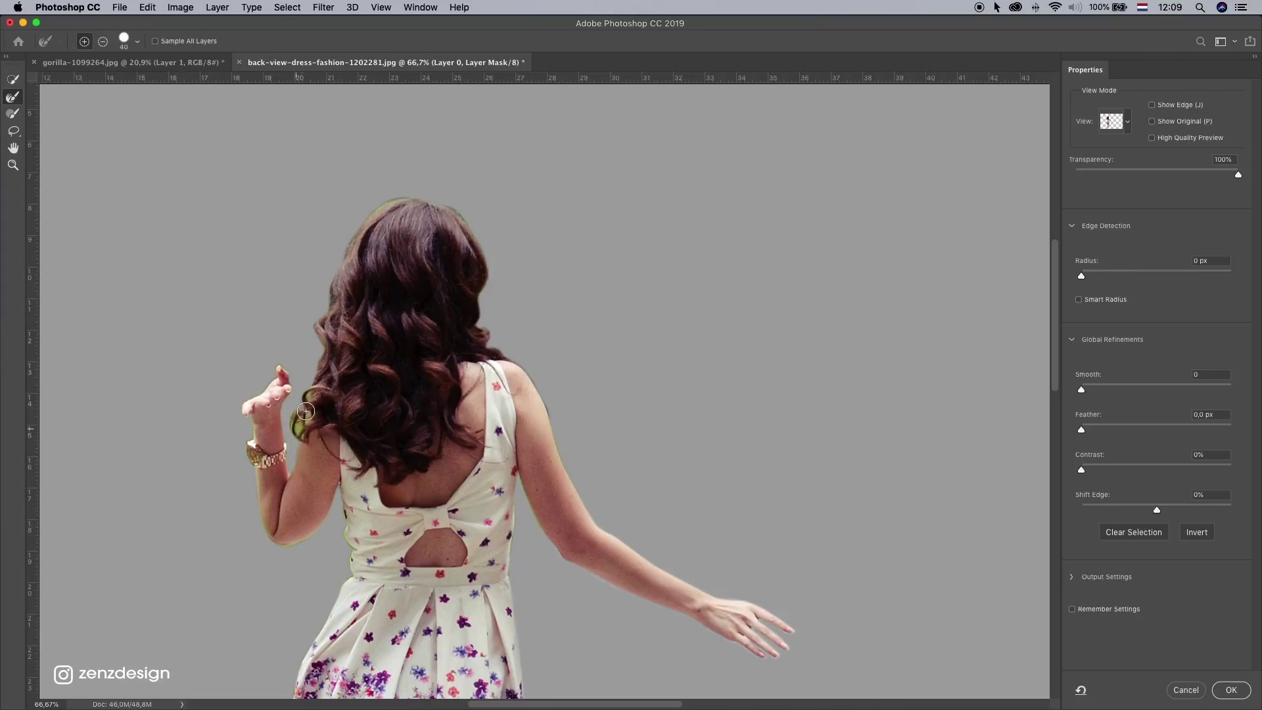
{"action": "left_click_drag", "start_coordinate": [317, 402], "coordinate": [312, 416]}
{"action": "left_click_drag", "start_coordinate": [313, 367], "coordinate": [319, 300]}
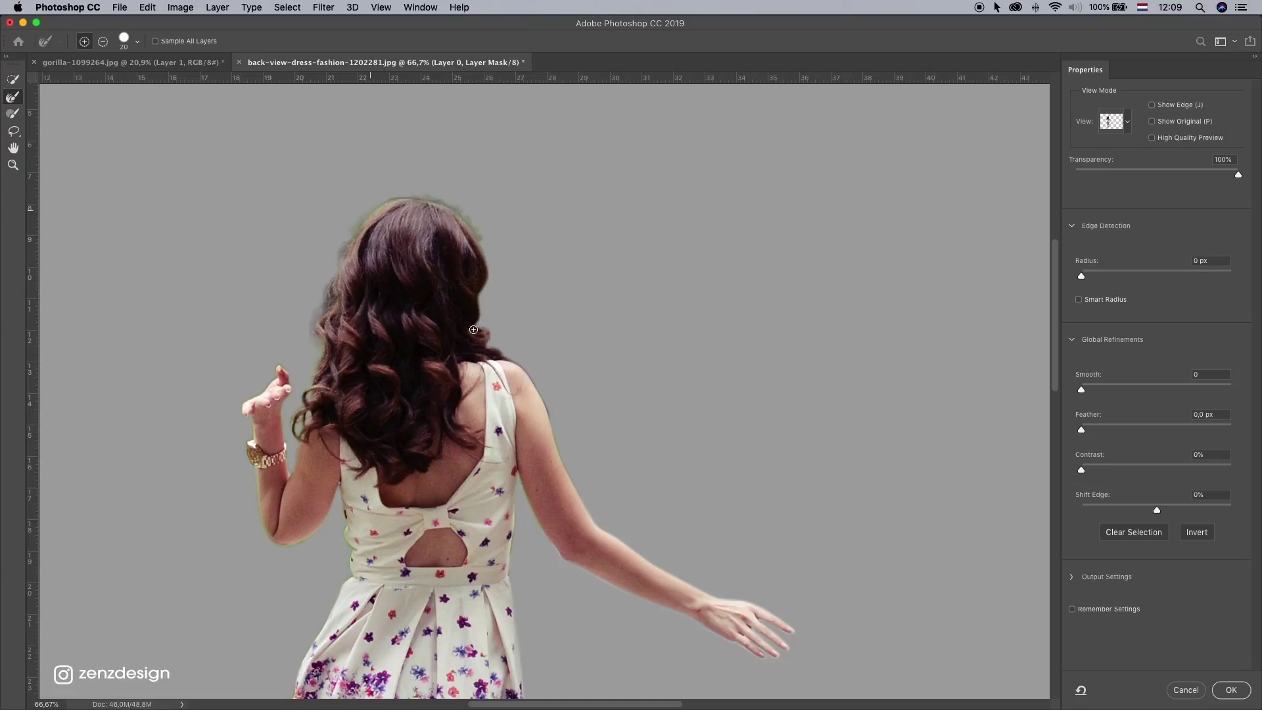
{"action": "left_click_drag", "start_coordinate": [474, 329], "coordinate": [550, 374]}
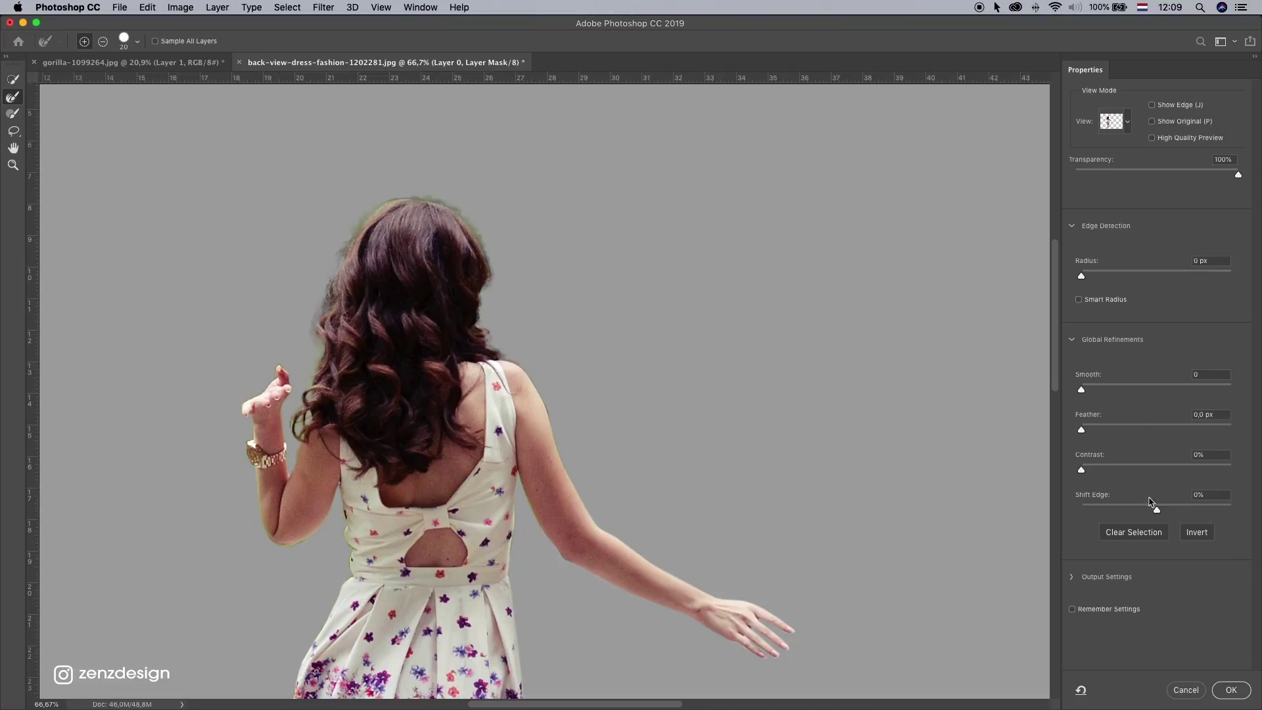
{"action": "left_click_drag", "start_coordinate": [1143, 515], "coordinate": [1137, 513]}
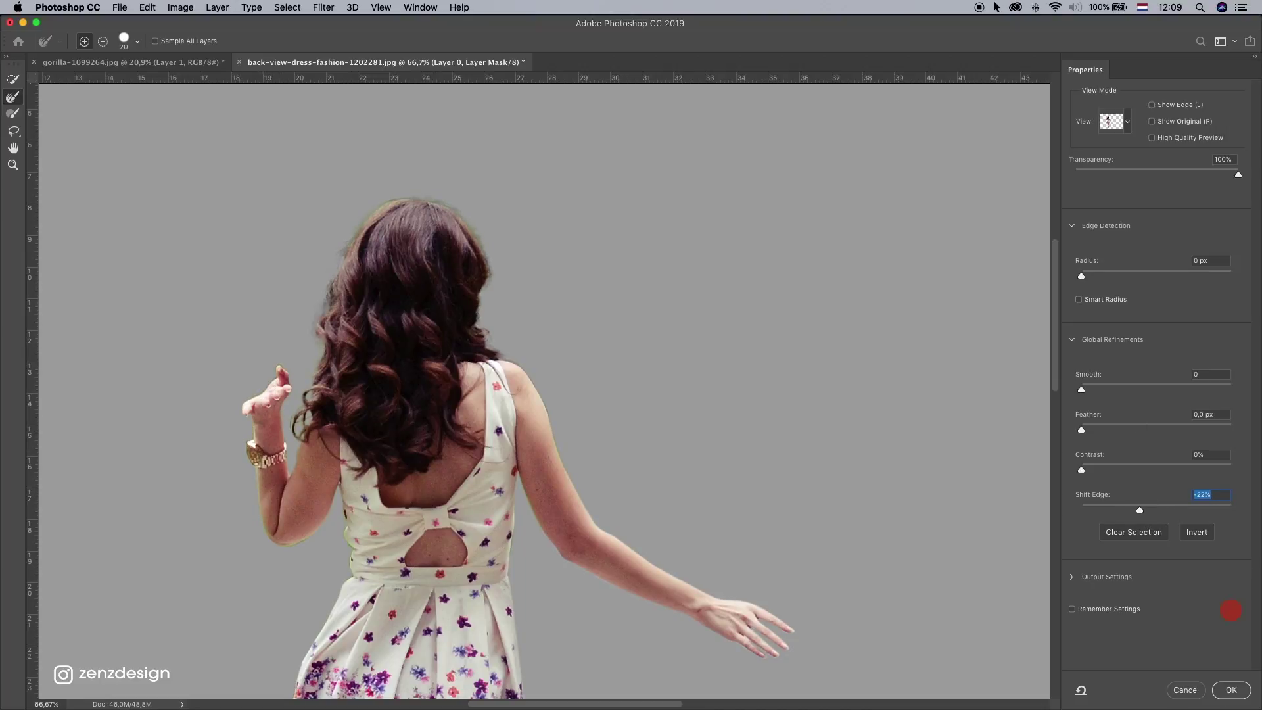
{"action": "left_click", "coordinate": [1225, 690]}
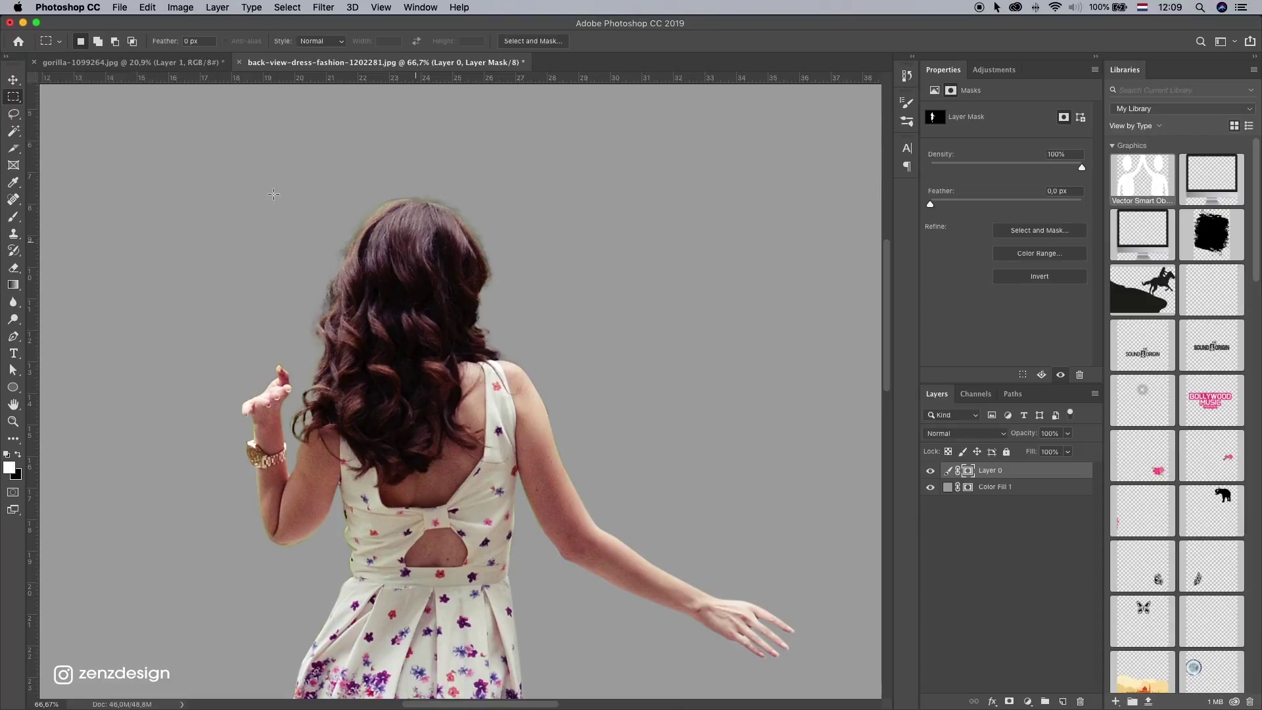
Step: Paint black on the layer mask along the top of the hair with a soft 60 px brush
{"action": "left_click", "coordinate": [12, 217]}
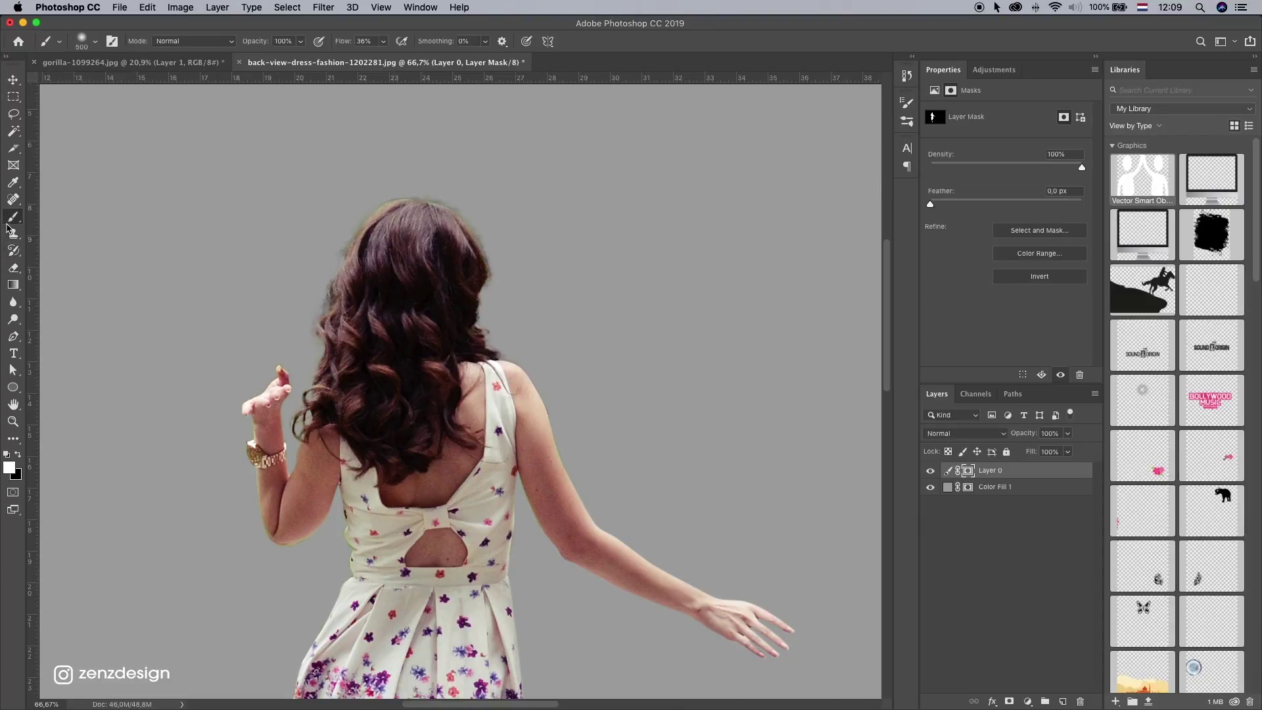
{"action": "left_click", "coordinate": [18, 456]}
{"action": "key", "text": "bracketleft"}
{"action": "key", "text": "bracketleft"}
{"action": "key", "text": "bracketleft"}
{"action": "key", "text": "bracketleft"}
{"action": "key", "text": "bracketleft"}
{"action": "key", "text": "bracketleft"}
{"action": "key", "text": "bracketleft"}
{"action": "key", "text": "bracketleft"}
{"action": "key", "text": "bracketleft"}
{"action": "left_click_drag", "start_coordinate": [468, 201], "coordinate": [453, 200]}
Step: Harden the brush tip, adjust its flow and reduce its size for trimming the hair mask
{"action": "left_click", "coordinate": [82, 42]}
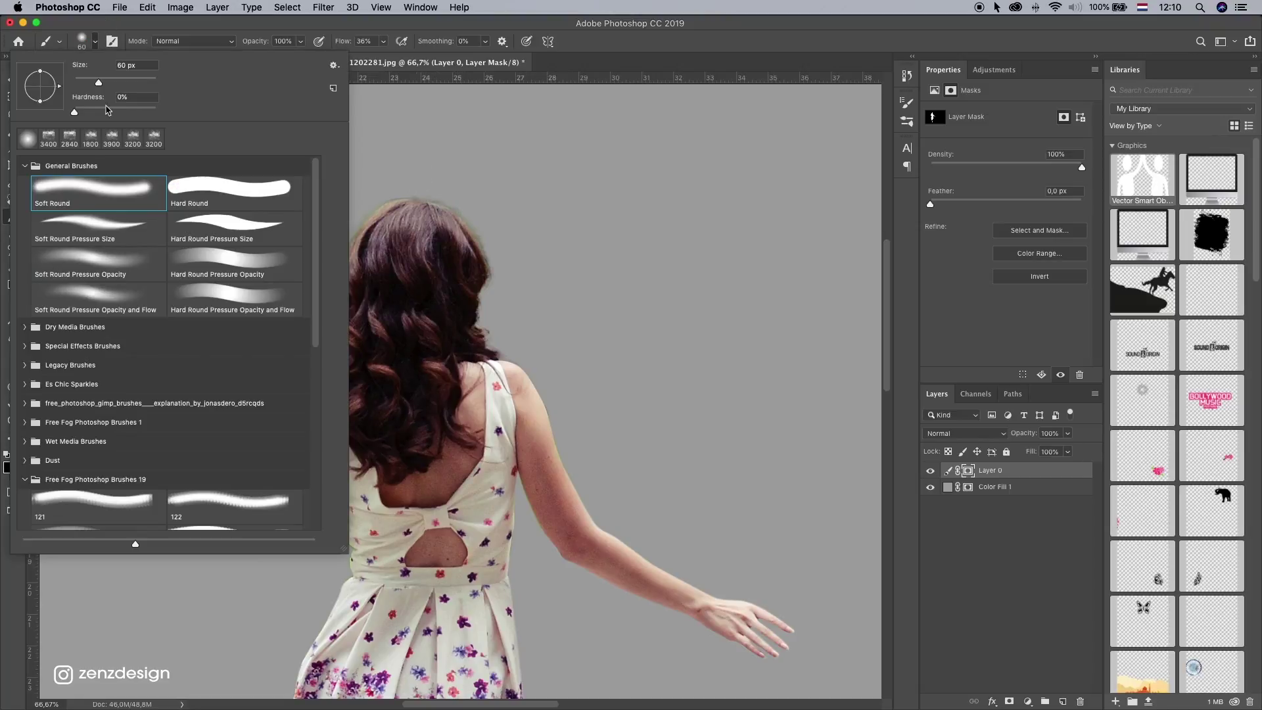
{"action": "left_click", "coordinate": [403, 30]}
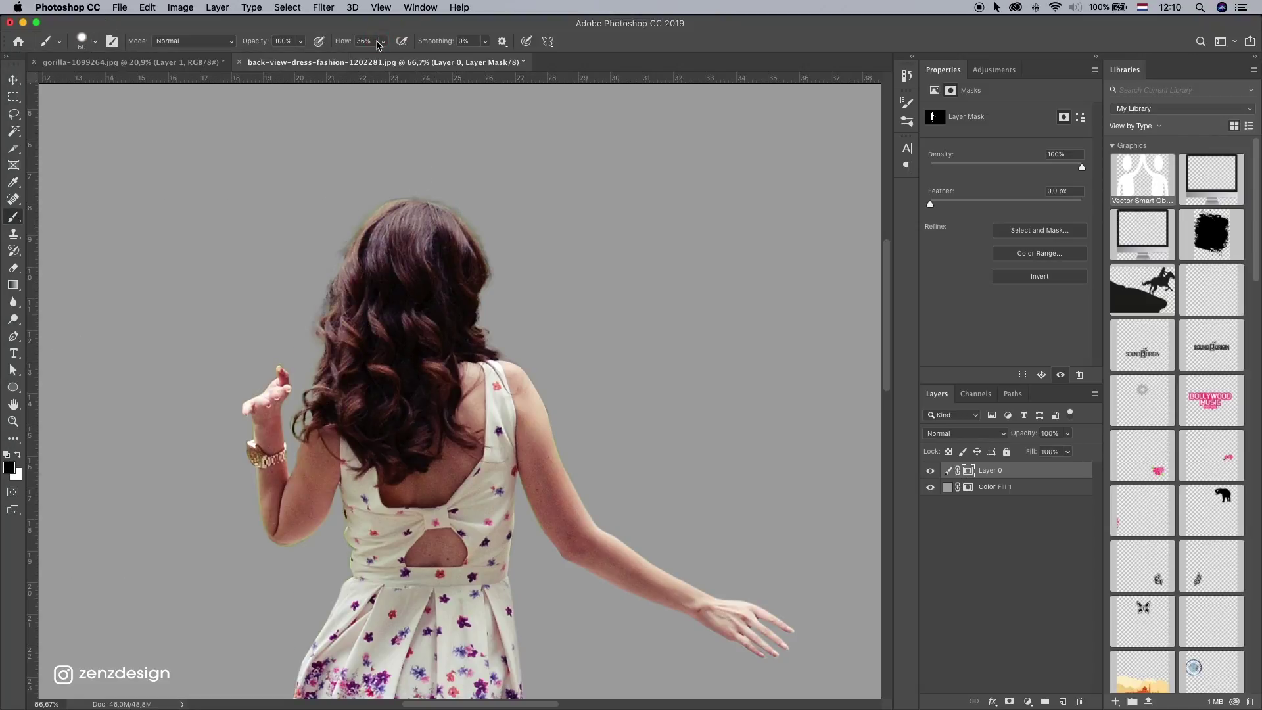
{"action": "left_click", "coordinate": [381, 42]}
{"action": "left_click", "coordinate": [415, 31]}
{"action": "key", "text": "bracketleft"}
{"action": "key", "text": "bracketleft"}
Step: Dab black on the mask to trim the green fringe around the woman's hair, undoing the unsatisfactory strokes
{"action": "mouse_move", "coordinate": [413, 191]}
{"action": "left_mouse_down"}
{"action": "mouse_move", "coordinate": [439, 191]}
{"action": "mouse_move", "coordinate": [405, 193]}
{"action": "left_mouse_up"}
{"action": "key", "text": "super+z"}
{"action": "left_click", "coordinate": [472, 216]}
{"action": "key", "text": "super+z"}
{"action": "key", "text": "super+z"}
{"action": "left_click", "coordinate": [483, 225]}
{"action": "key", "text": "super+z"}
{"action": "left_click", "coordinate": [492, 257]}
{"action": "left_click", "coordinate": [429, 195]}
{"action": "key", "text": "super+z"}
{"action": "left_click", "coordinate": [386, 200]}
{"action": "key", "text": "super+z"}
{"action": "left_click", "coordinate": [391, 195]}
{"action": "key", "text": "super+z"}
{"action": "left_click", "coordinate": [458, 201]}
{"action": "key", "text": "super+z"}
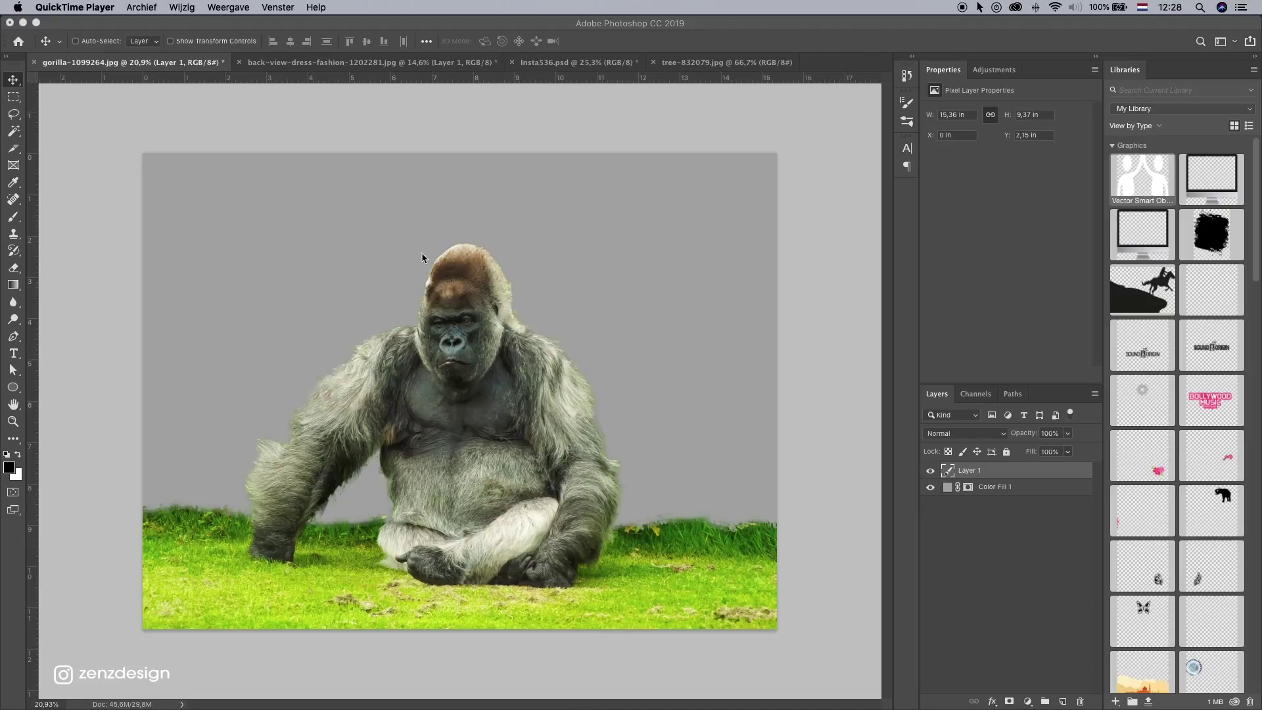
Step: In Insta536.psd, convert the gorilla layer to a smart object
{"action": "left_click", "coordinate": [413, 353]}
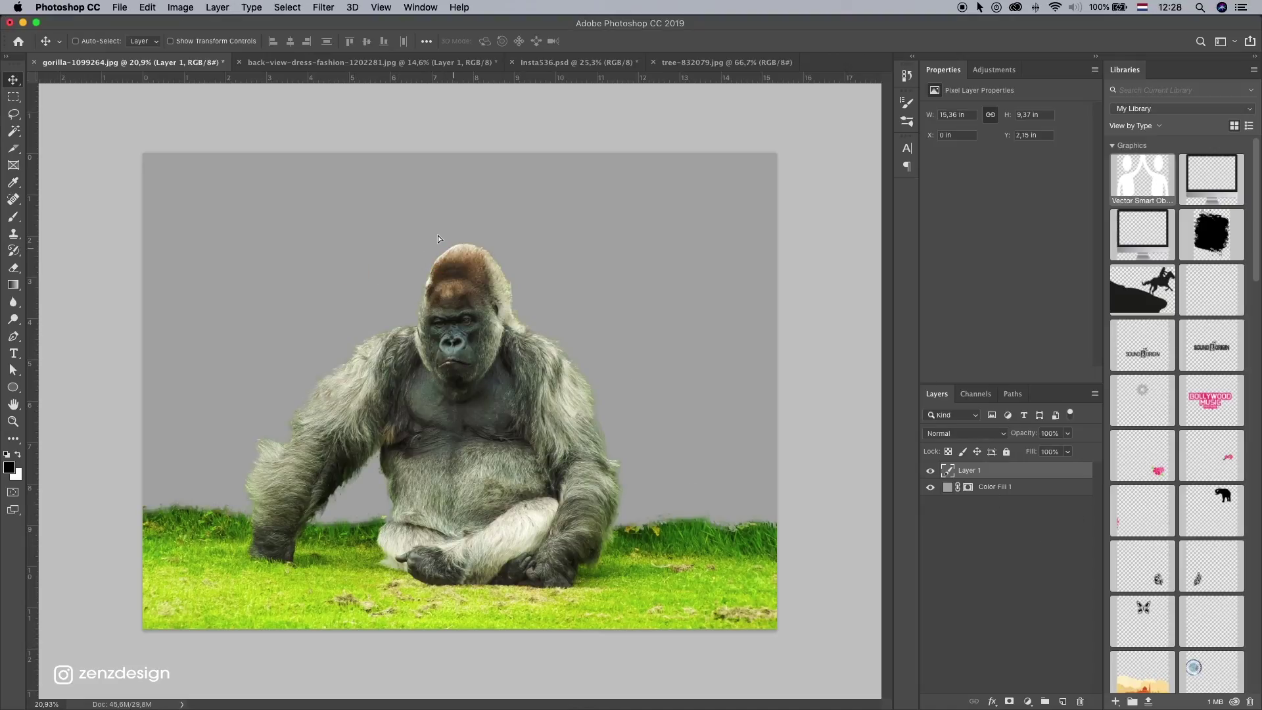
{"action": "left_click_drag", "start_coordinate": [439, 239], "coordinate": [427, 176]}
{"action": "left_click", "coordinate": [287, 62]}
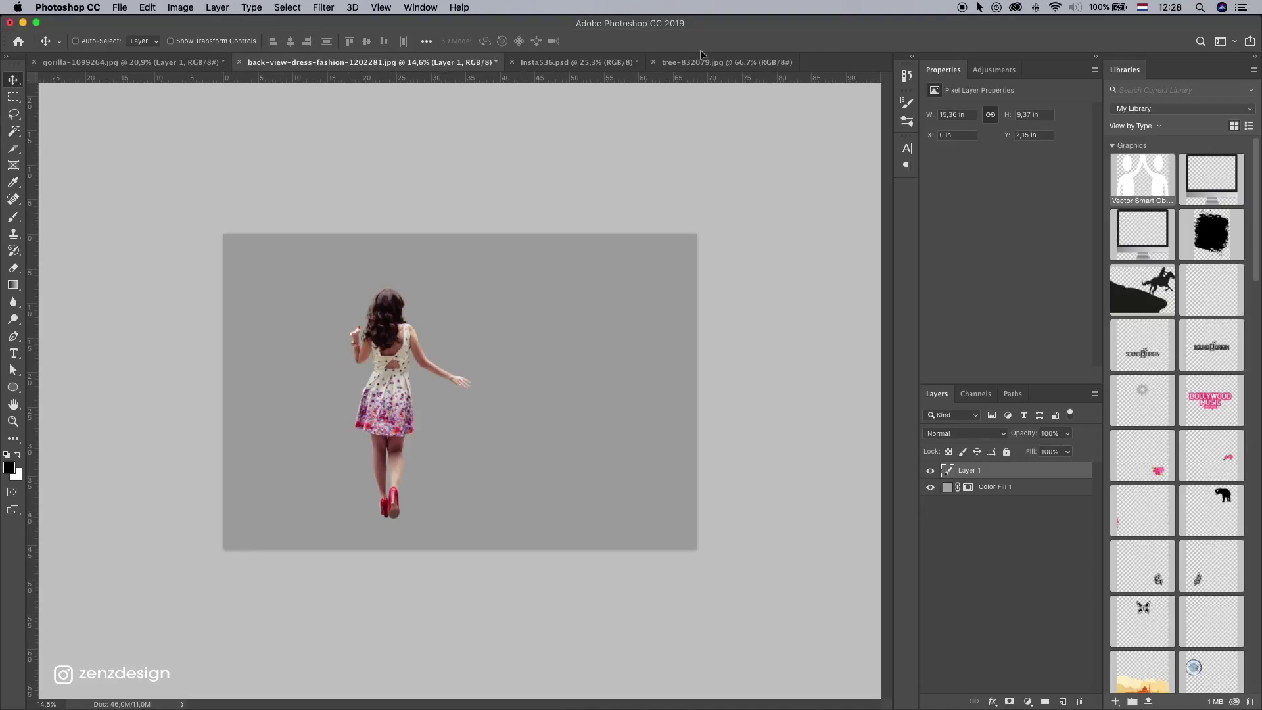
{"action": "left_click", "coordinate": [604, 61]}
{"action": "right_click", "coordinate": [992, 473]}
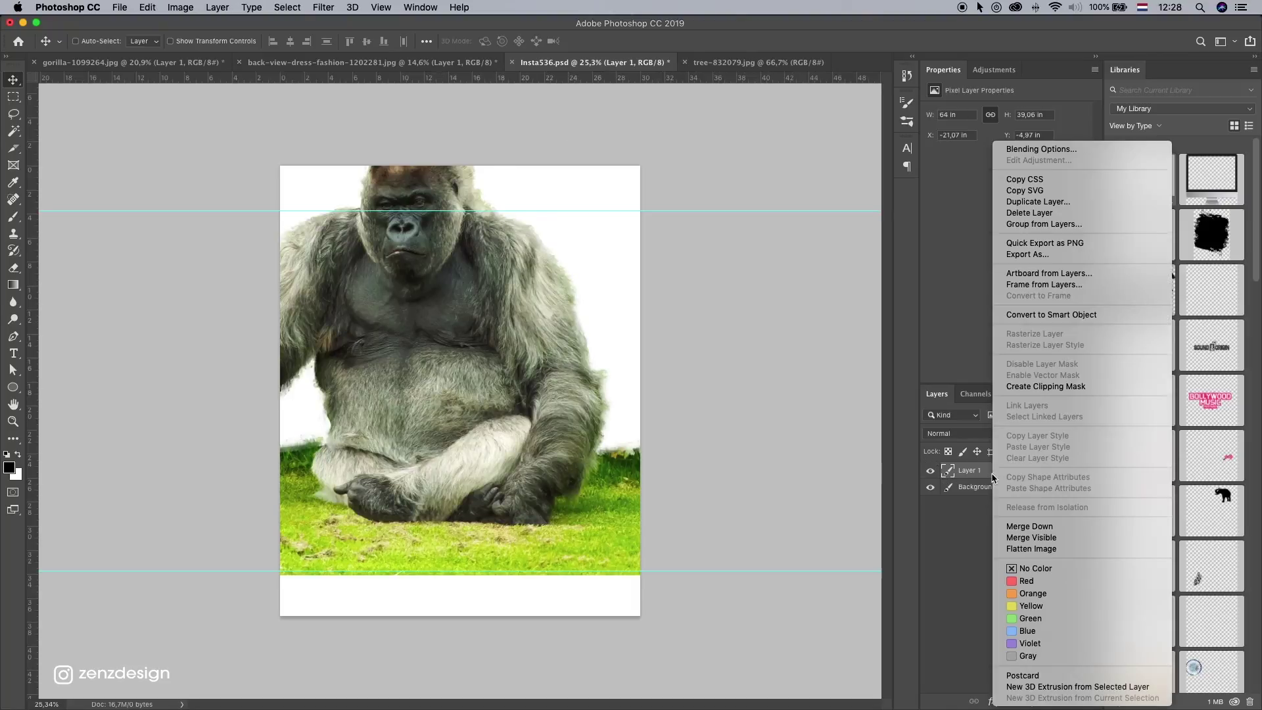
{"action": "left_click", "coordinate": [1052, 314]}
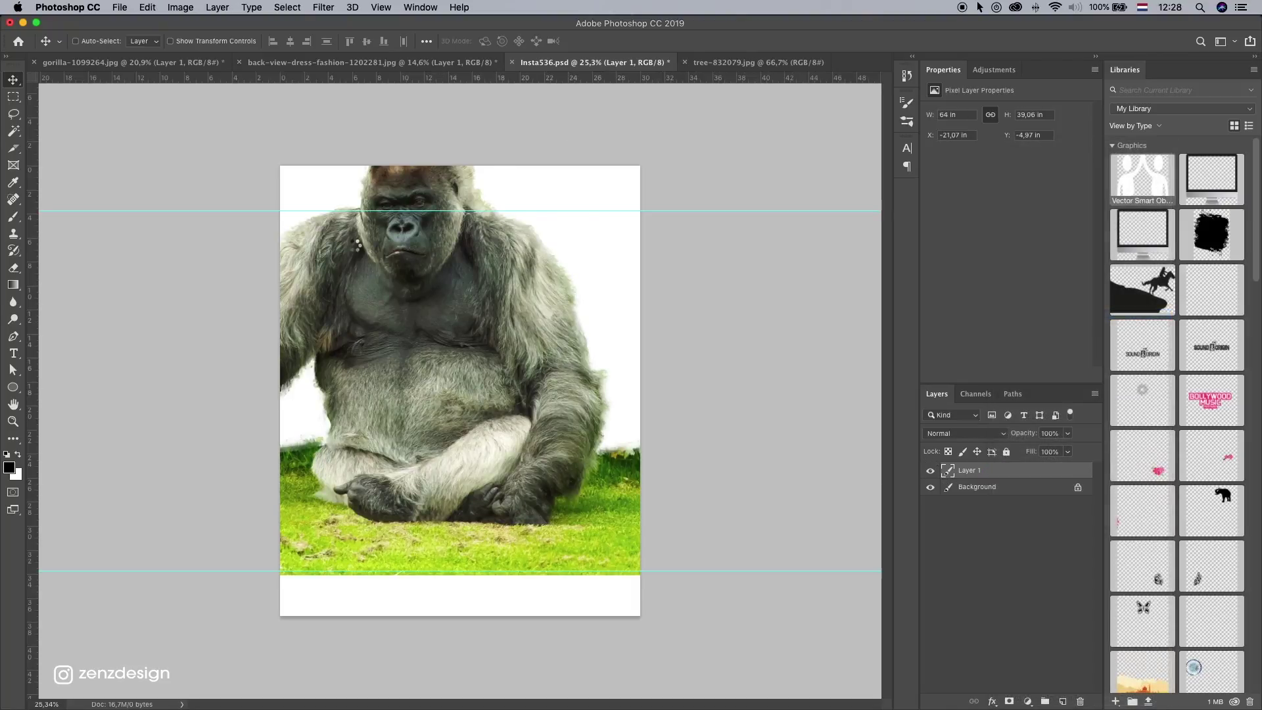
Step: Scale the gorilla to about 72.41% and position it so its whole body fits on the canvas
{"action": "key", "text": "super+t"}
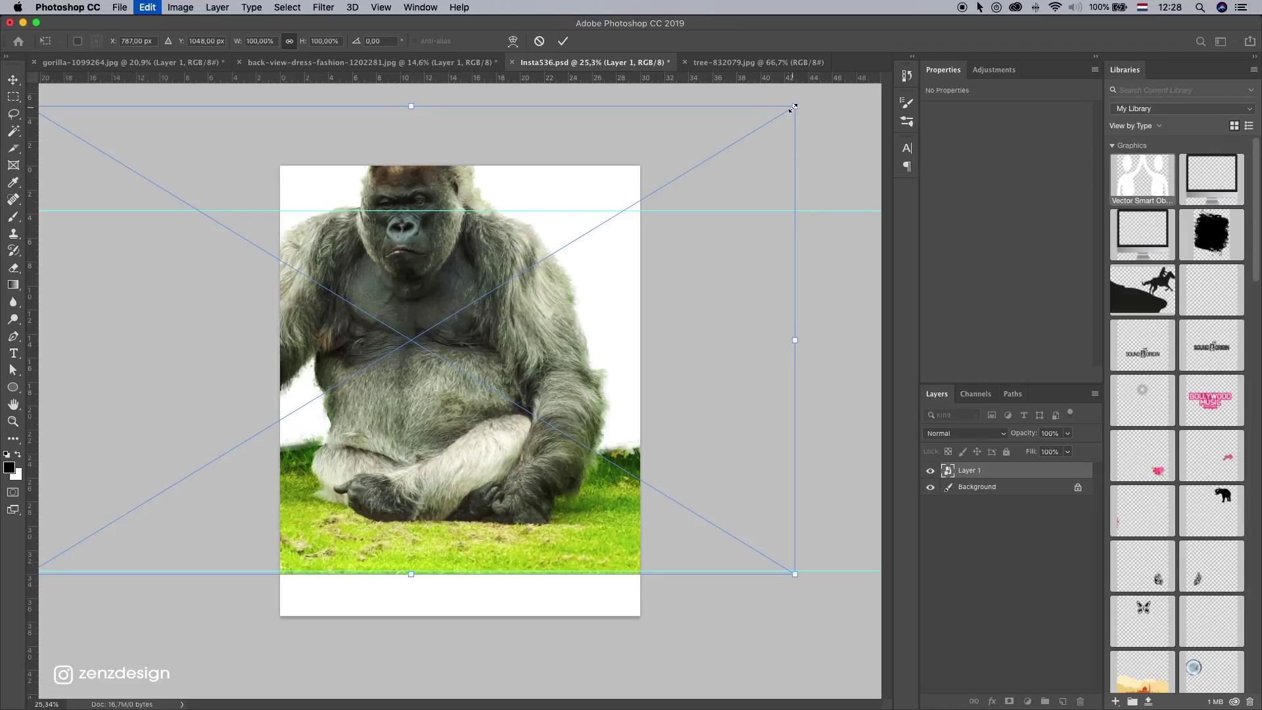
{"action": "left_click_drag", "start_coordinate": [799, 107], "coordinate": [583, 220]}
{"action": "left_click_drag", "start_coordinate": [431, 344], "coordinate": [606, 358]}
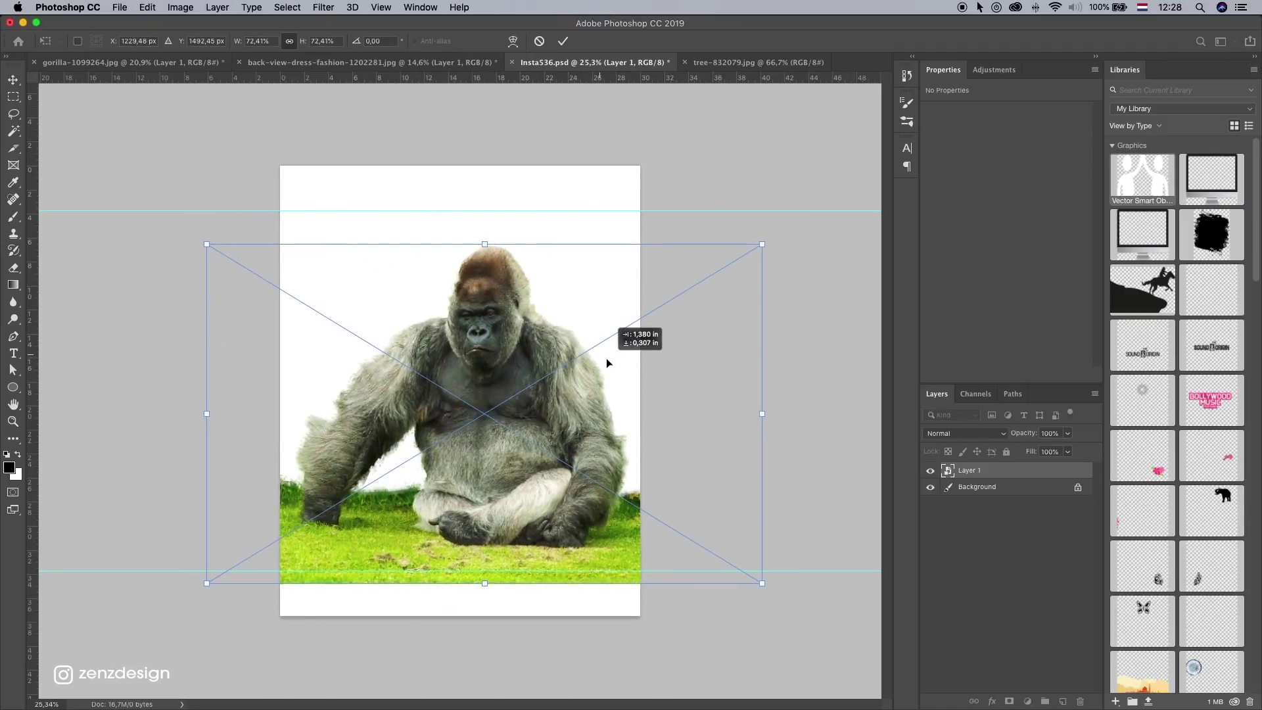
{"action": "key", "text": "Return"}
Step: Copy the woman cutout into gorilla-1099264.jpg and convert her layer to a smart object
{"action": "left_click", "coordinate": [295, 62]}
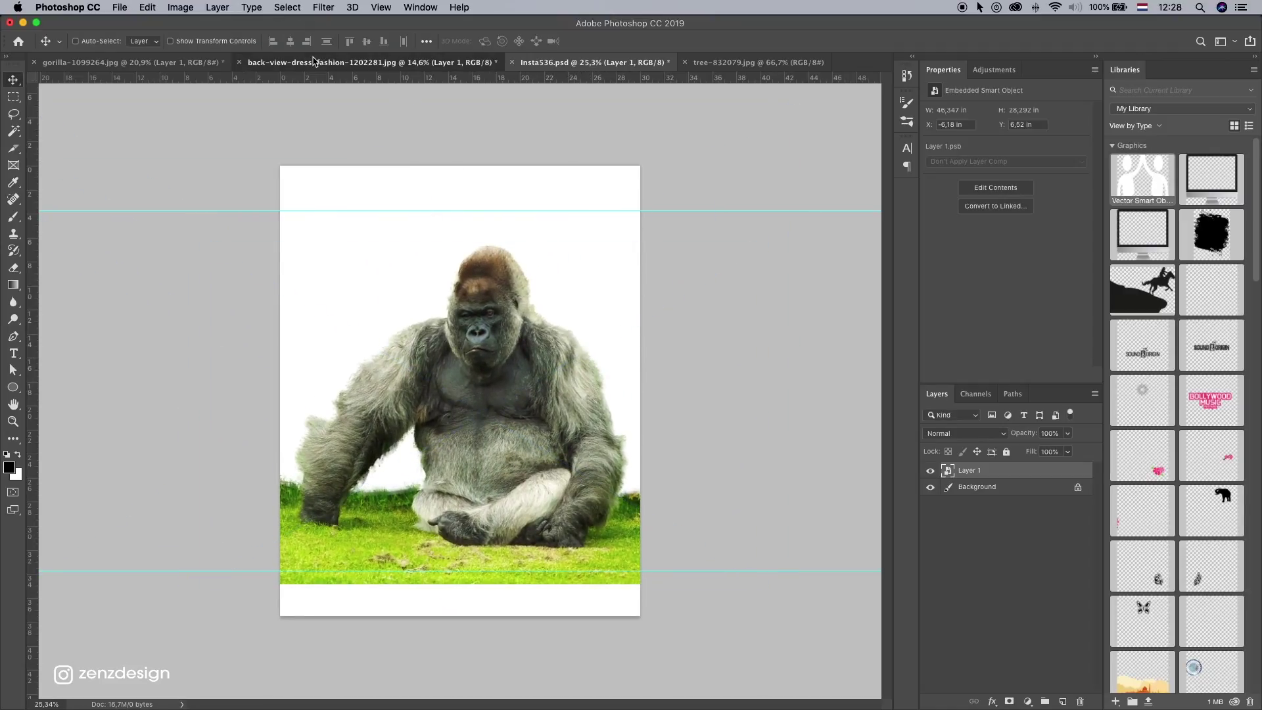
{"action": "left_click_drag", "start_coordinate": [930, 480], "coordinate": [930, 471]}
{"action": "left_click_drag", "start_coordinate": [484, 272], "coordinate": [1029, 452]}
{"action": "right_click", "coordinate": [990, 481]}
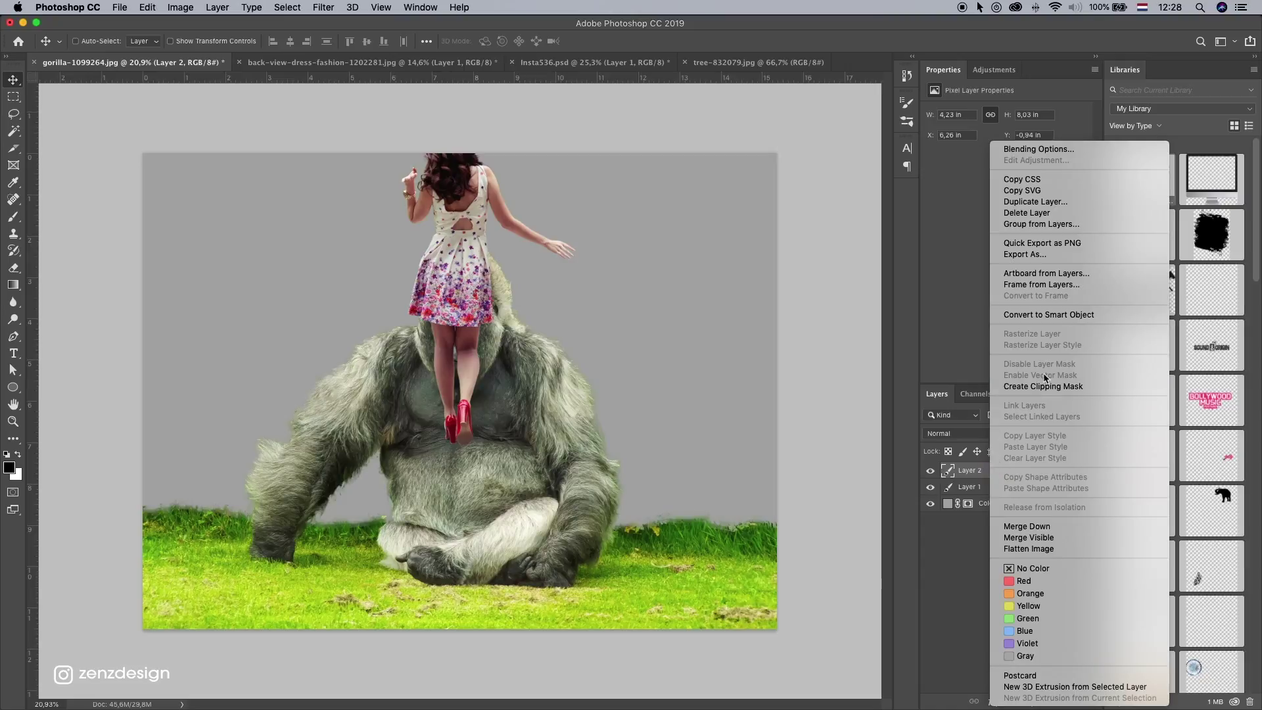
{"action": "left_click", "coordinate": [1072, 313]}
Step: Scale the woman to about 59.84% and copy her layer into Insta536.psd
{"action": "key", "text": "super+t"}
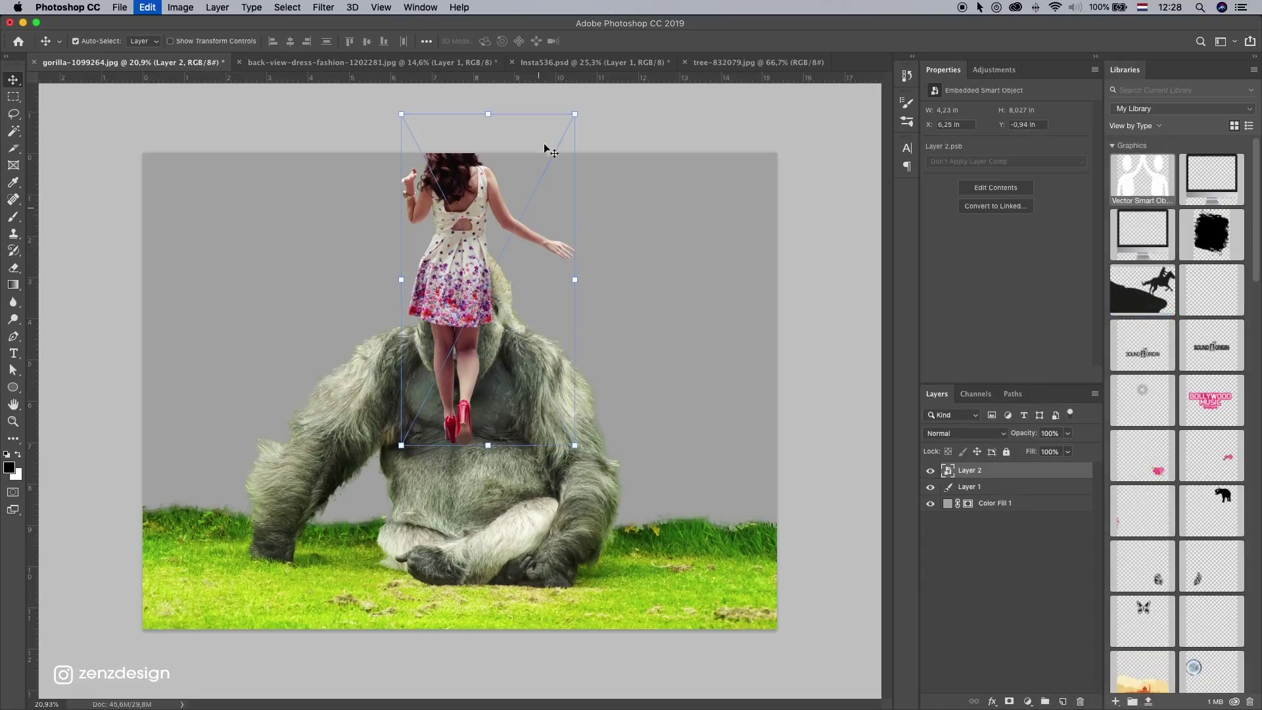
{"action": "left_click_drag", "start_coordinate": [577, 119], "coordinate": [475, 237]}
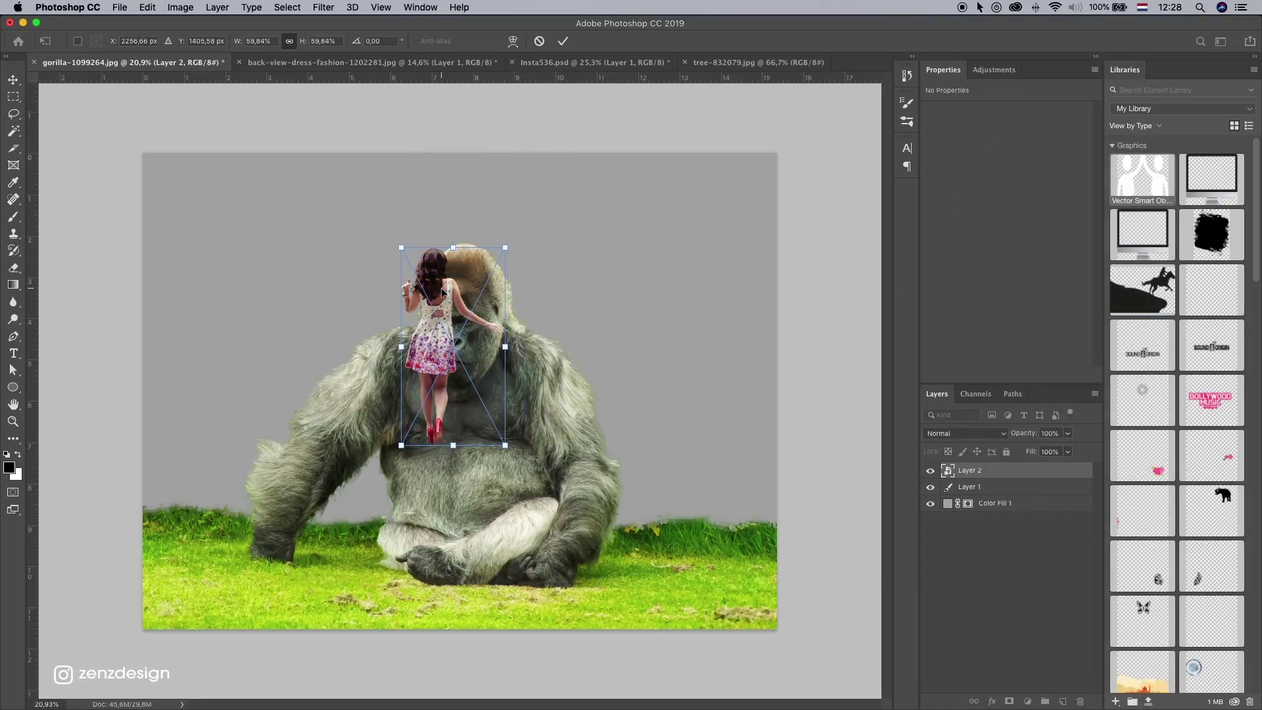
{"action": "key", "text": "Return"}
{"action": "left_click_drag", "start_coordinate": [558, 116], "coordinate": [409, 478]}
Step: Scale the woman down to about 165% and place her on the grass in front of the gorilla's arm
{"action": "key", "text": "super+t"}
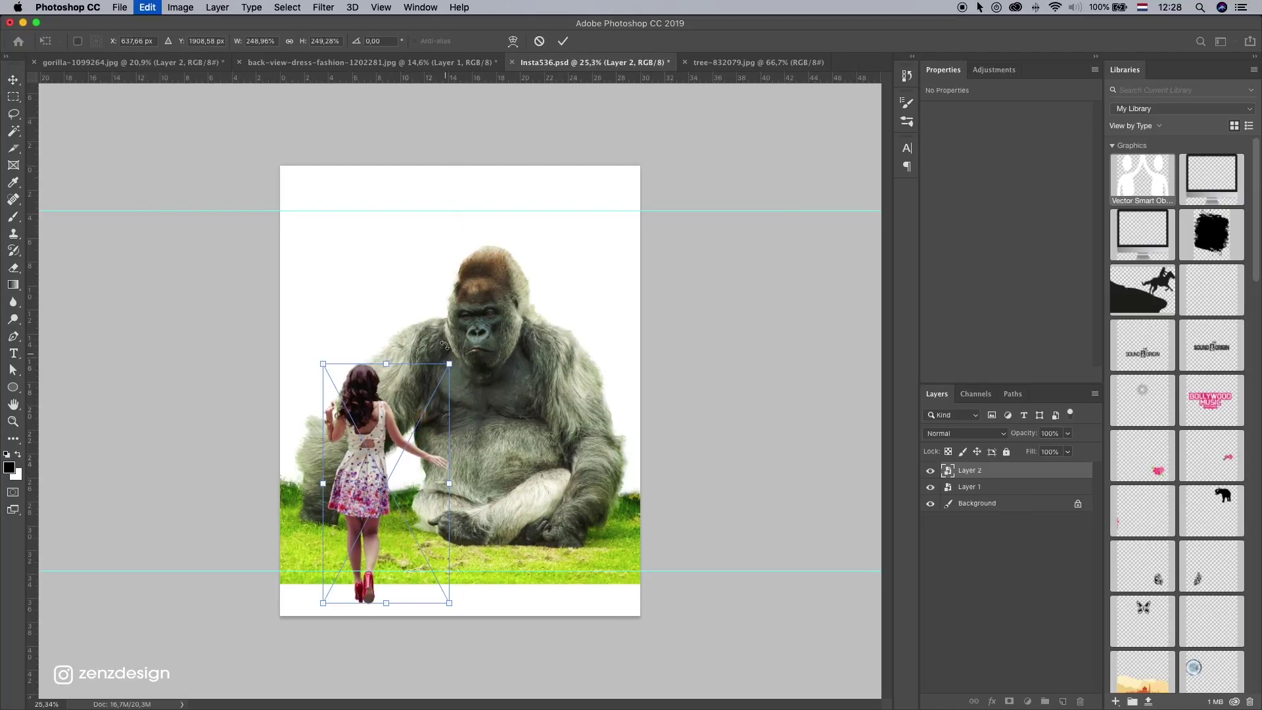
{"action": "left_click_drag", "start_coordinate": [450, 362], "coordinate": [407, 446]}
{"action": "left_click_drag", "start_coordinate": [336, 525], "coordinate": [354, 479]}
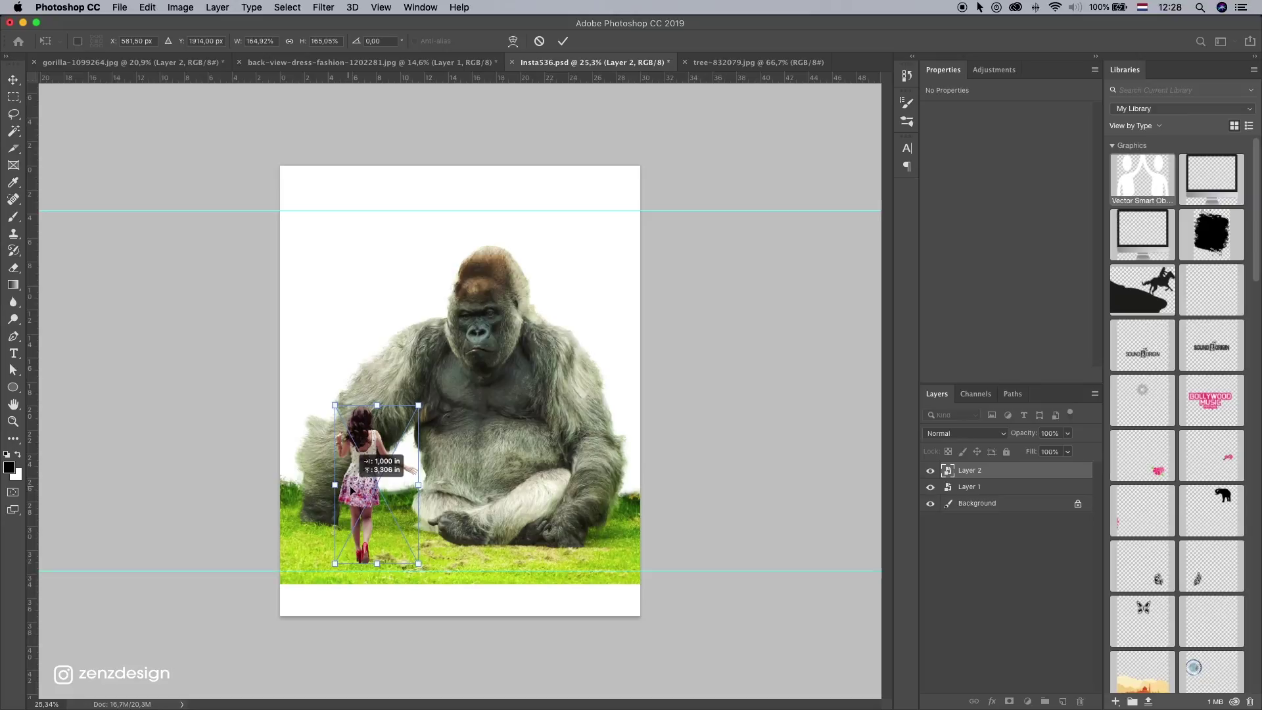
{"action": "key", "text": "Return"}
{"action": "mouse_move", "coordinate": [412, 449]}
{"action": "left_mouse_down"}
{"action": "mouse_move", "coordinate": [414, 427]}
{"action": "mouse_move", "coordinate": [399, 457]}
{"action": "left_mouse_up"}
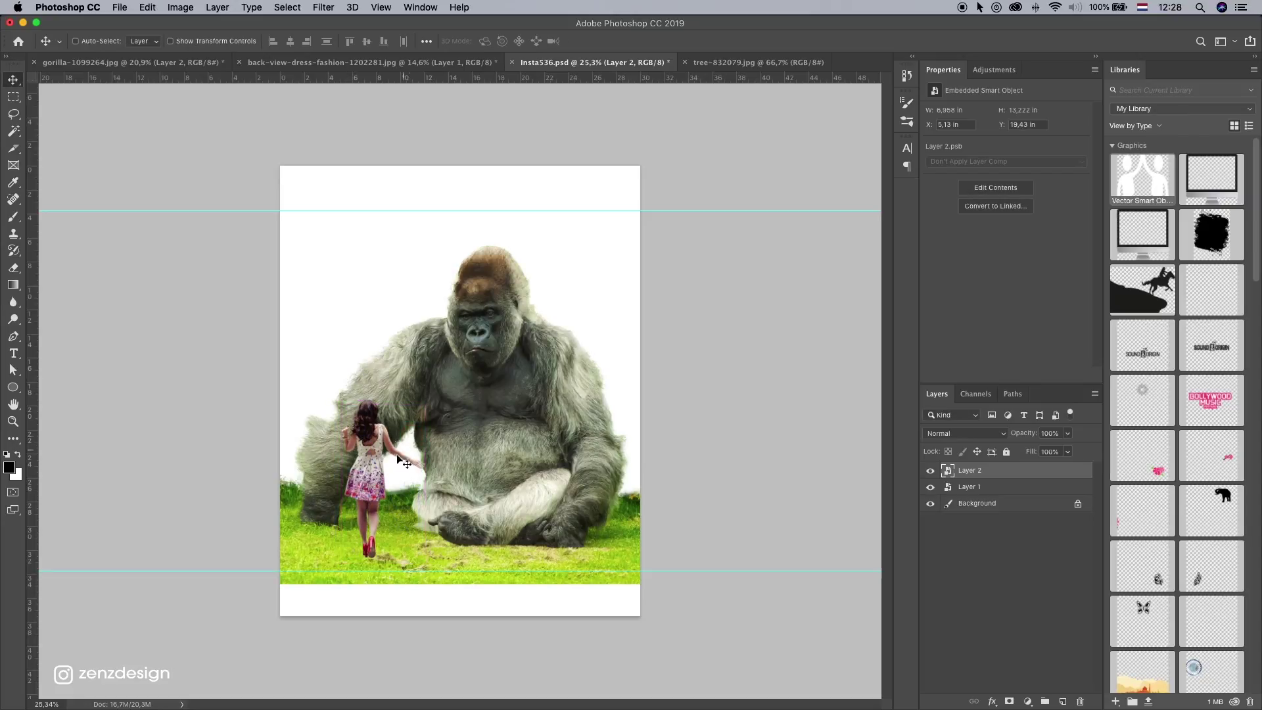
Step: Select and copy the entire landscape image in tree-832079.jpg
{"action": "left_click", "coordinate": [776, 65]}
{"action": "key", "text": "super+a"}
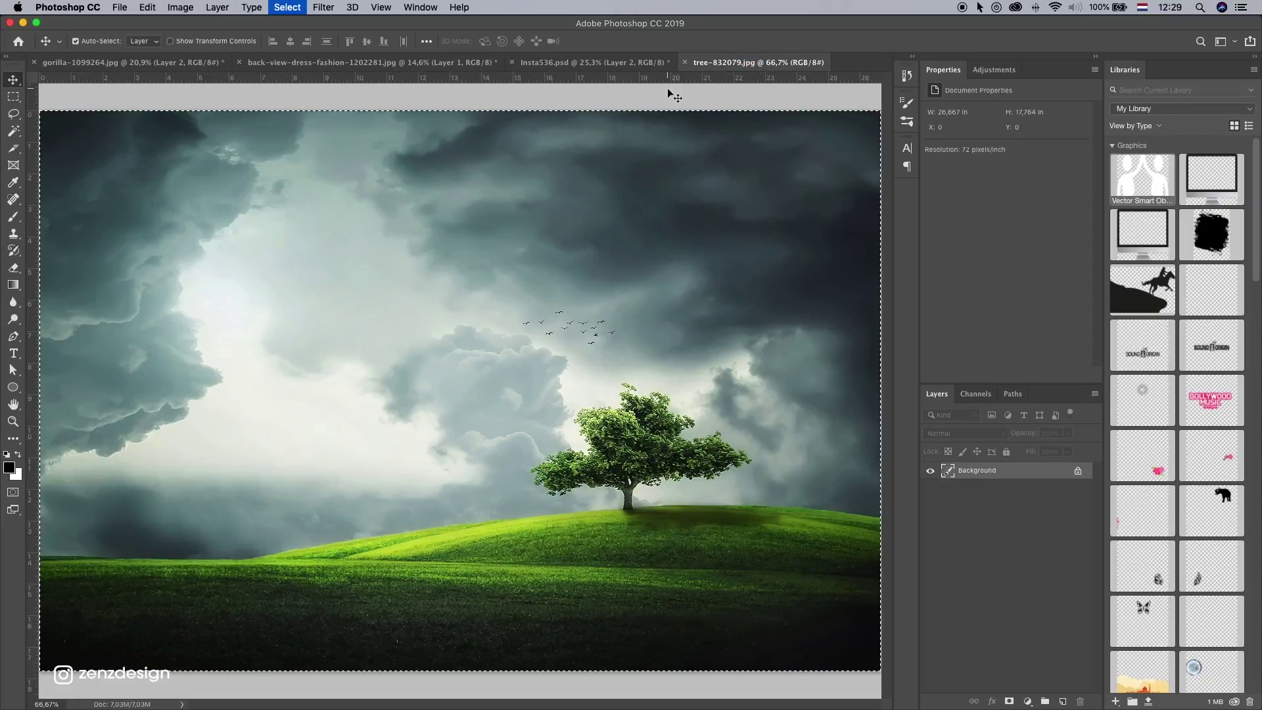
{"action": "key", "text": "super+c"}
{"action": "left_click", "coordinate": [117, 65]}
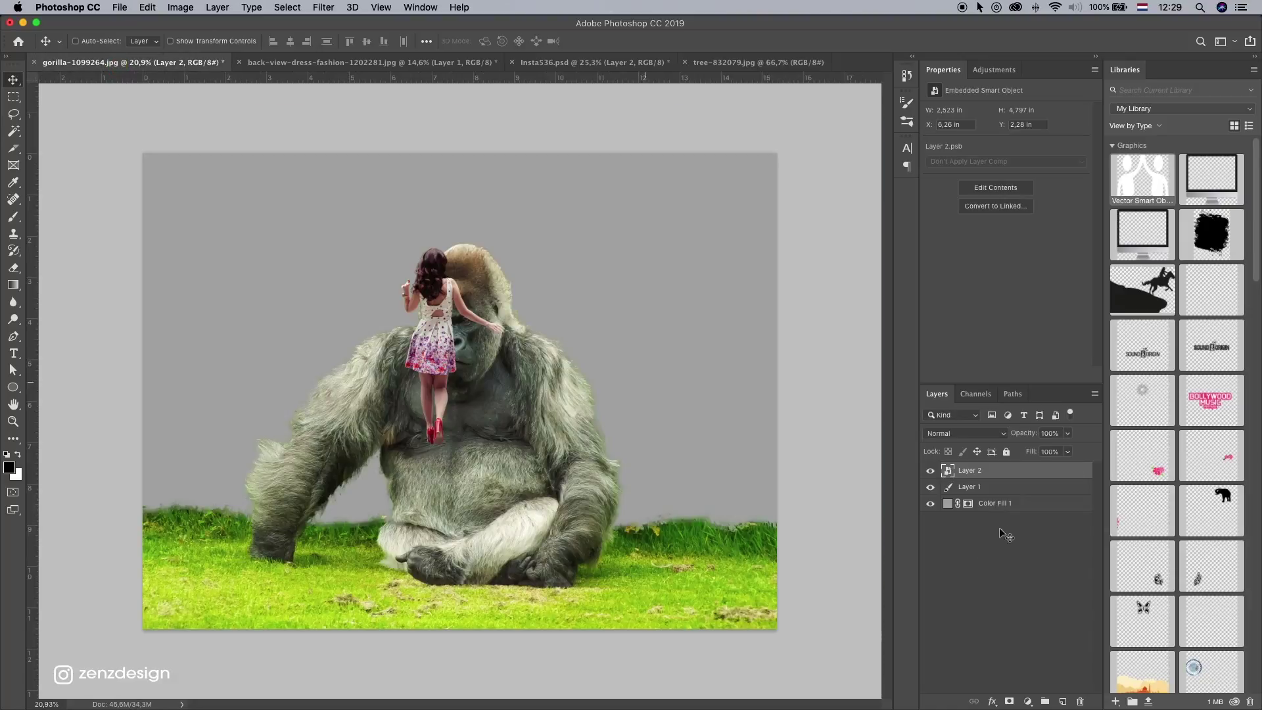
{"action": "left_click", "coordinate": [967, 501]}
{"action": "key", "text": "super+v"}
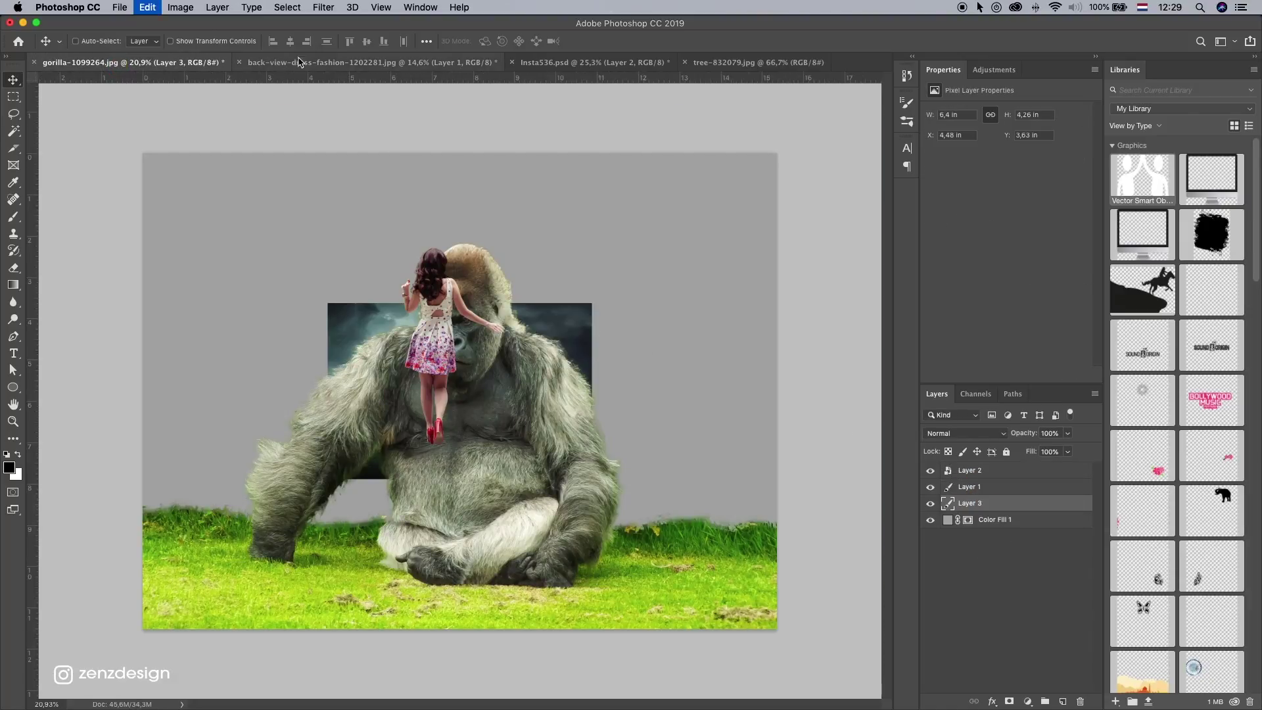
{"action": "key", "text": "super+z"}
Step: Paste the tree landscape into Insta536.psd, place it behind the gorilla and convert it to a smart object
{"action": "left_click", "coordinate": [580, 61]}
{"action": "key", "text": "super+v"}
{"action": "left_click_drag", "start_coordinate": [1023, 474], "coordinate": [982, 509]}
{"action": "right_click", "coordinate": [982, 509]}
{"action": "left_click", "coordinate": [1026, 316]}
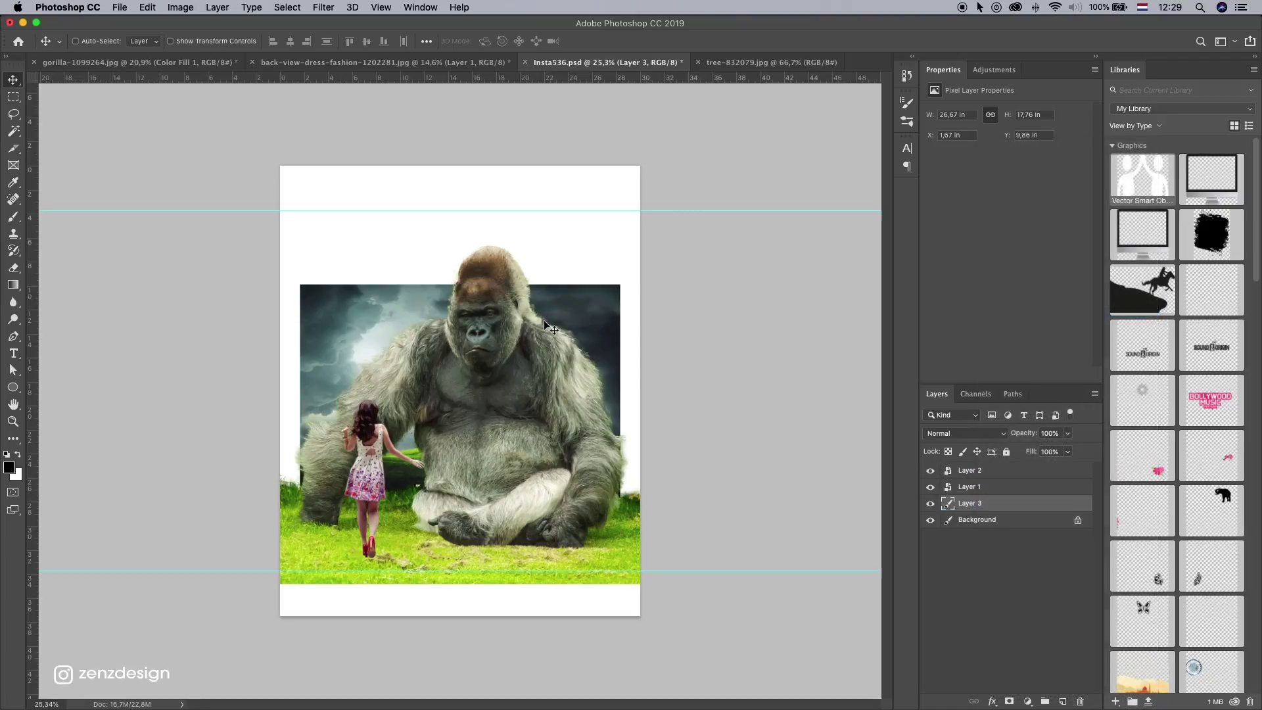
Step: Scale the tree landscape up to about 174.82% and position it so the stormy sky fills the canvas behind the gorilla
{"action": "key", "text": "super+t"}
{"action": "left_click_drag", "start_coordinate": [621, 285], "coordinate": [708, 247]}
{"action": "mouse_move", "coordinate": [571, 345]}
{"action": "left_mouse_down"}
{"action": "mouse_move", "coordinate": [571, 320]}
{"action": "mouse_move", "coordinate": [577, 330]}
{"action": "mouse_move", "coordinate": [664, 243]}
{"action": "mouse_move", "coordinate": [576, 348]}
{"action": "left_mouse_up"}
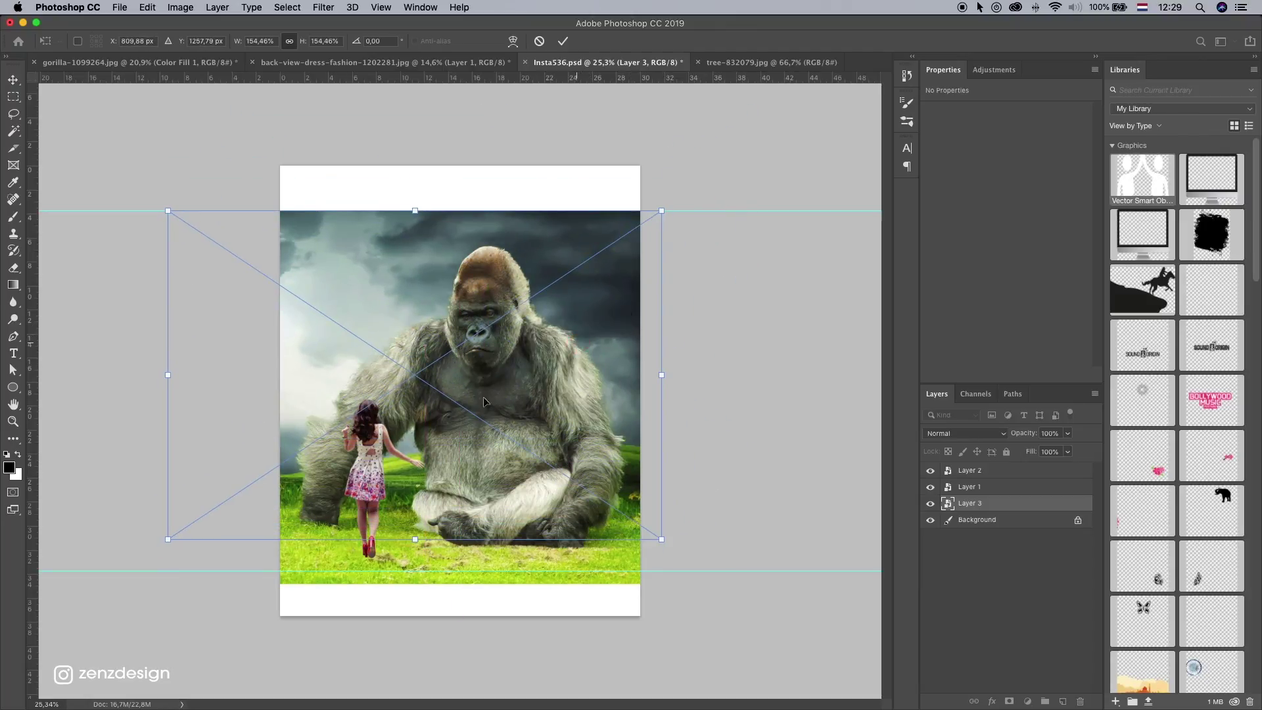
{"action": "left_click_drag", "start_coordinate": [667, 216], "coordinate": [701, 186]}
{"action": "mouse_move", "coordinate": [571, 309]}
{"action": "left_mouse_down"}
{"action": "mouse_move", "coordinate": [531, 294]}
{"action": "mouse_move", "coordinate": [555, 320]}
{"action": "left_mouse_up"}
{"action": "left_click_drag", "start_coordinate": [544, 366], "coordinate": [564, 343]}
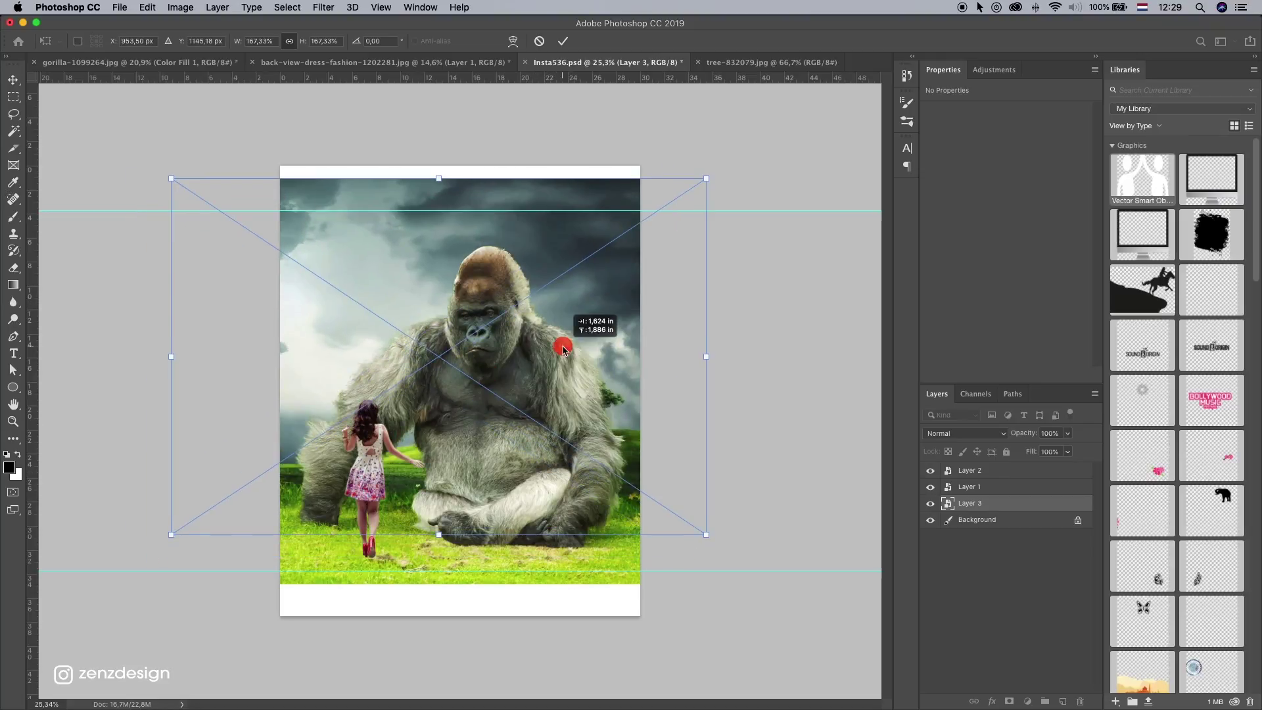
{"action": "left_click_drag", "start_coordinate": [713, 184], "coordinate": [736, 167]}
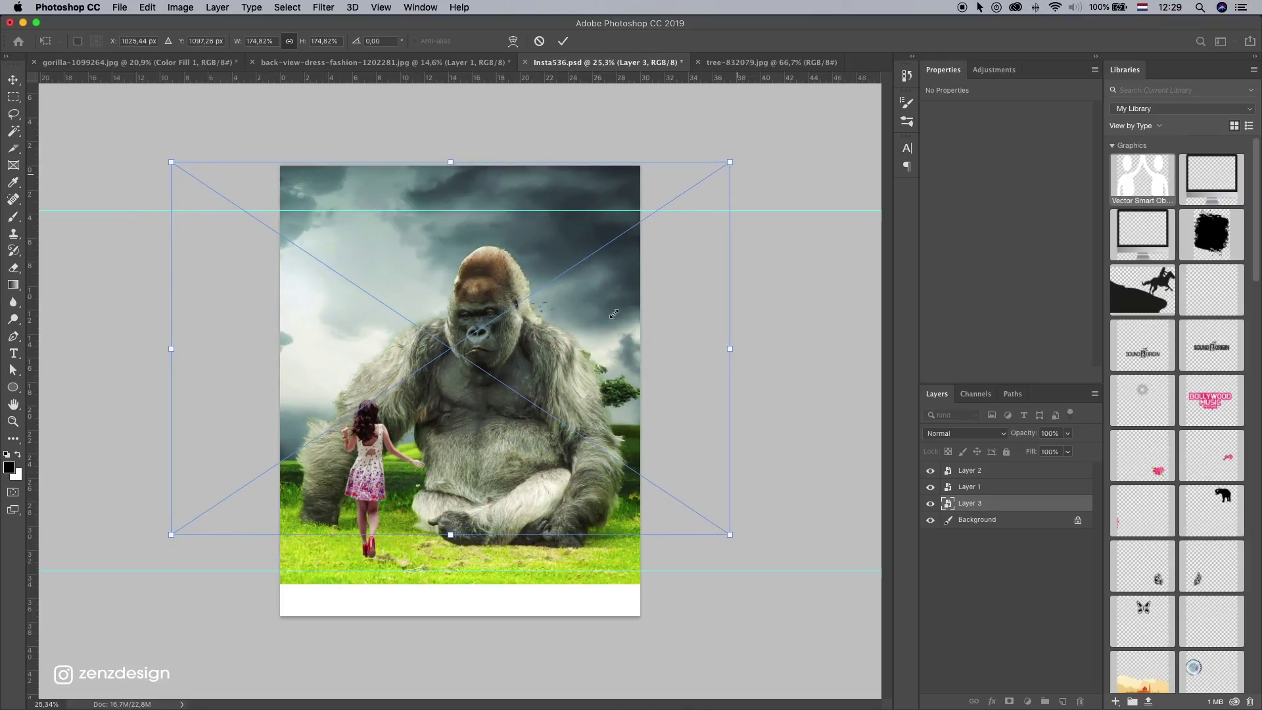
{"action": "left_click_drag", "start_coordinate": [609, 351], "coordinate": [541, 371]}
{"action": "key", "text": "Return"}
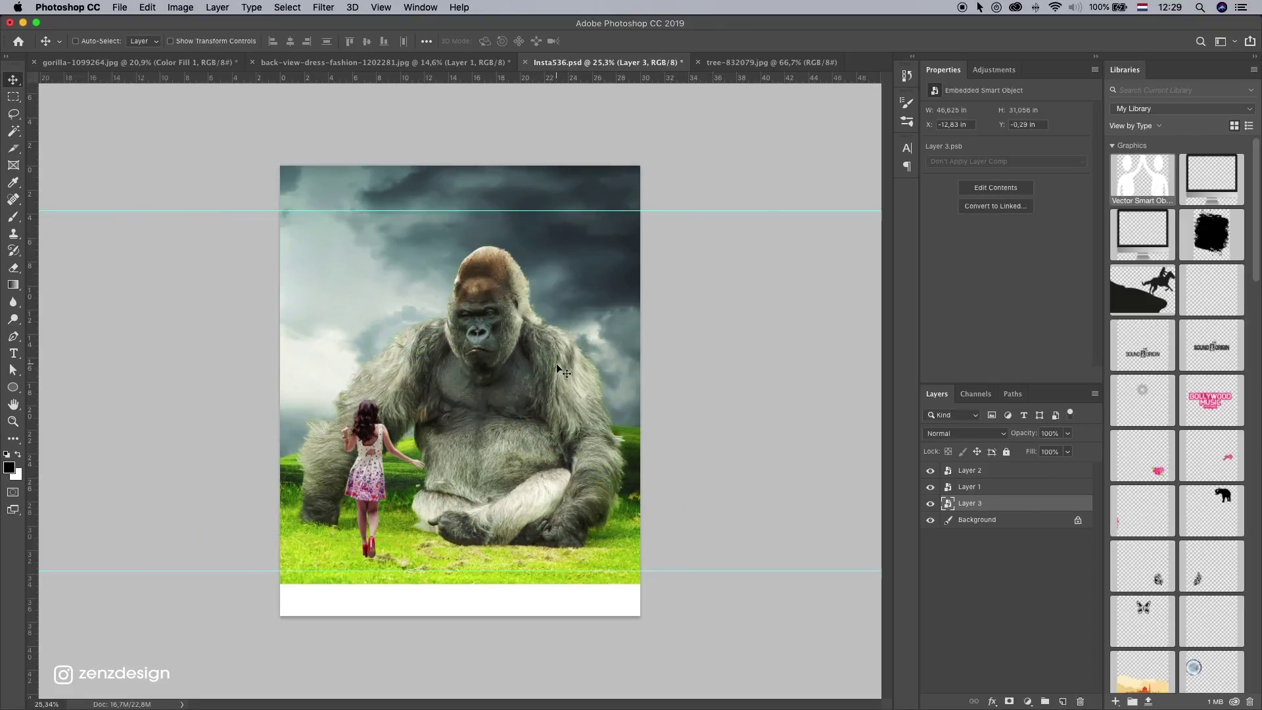
{"action": "key", "text": "super+Tab"}
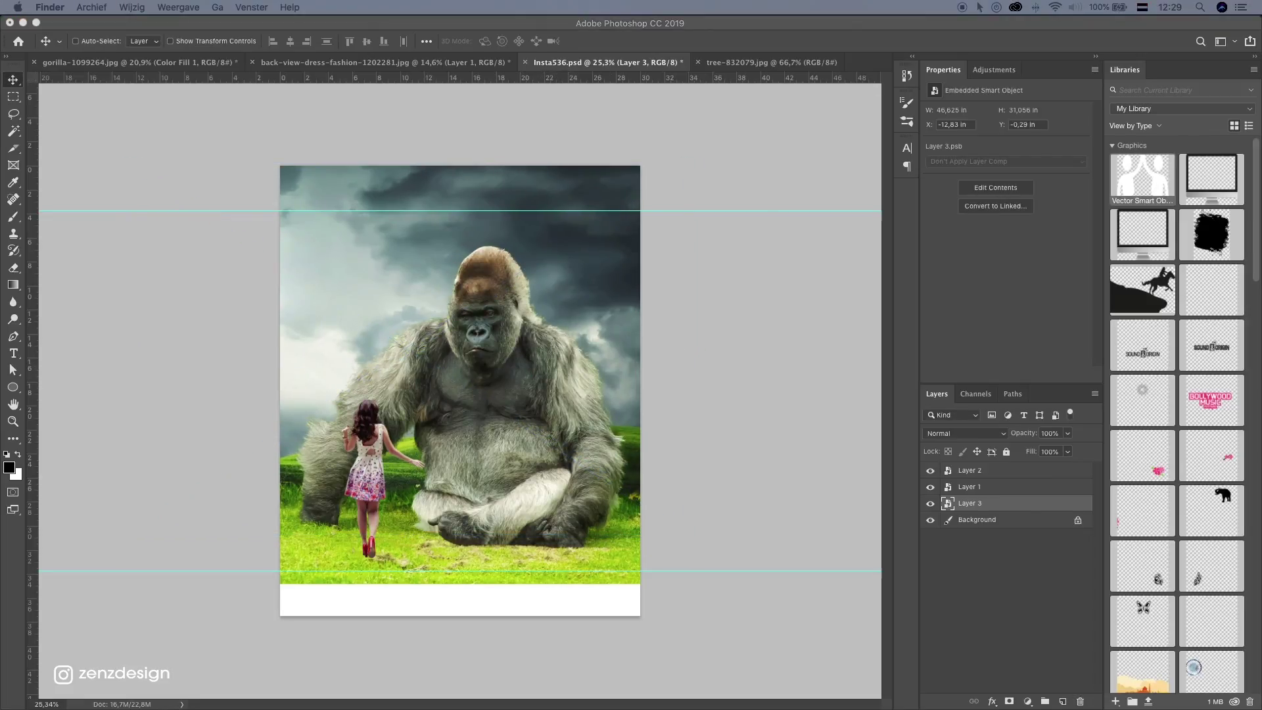
{"action": "left_click", "coordinate": [573, 410]}
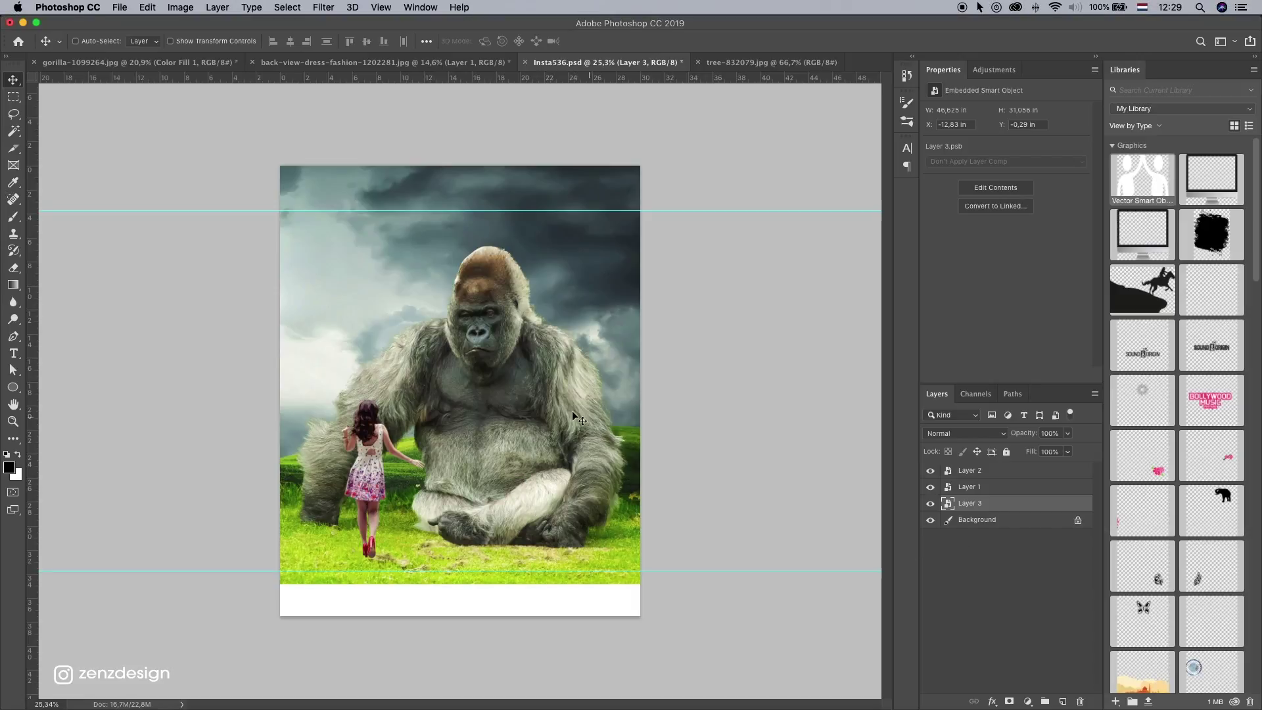
{"action": "mouse_move", "coordinate": [572, 410]}
{"action": "left_mouse_down"}
{"action": "mouse_move", "coordinate": [526, 406]}
{"action": "mouse_move", "coordinate": [554, 412]}
{"action": "left_mouse_up"}
Step: Move the woman slightly down and to the left on the grass, and hide the guides
{"action": "left_click", "coordinate": [495, 410], "text": "super"}
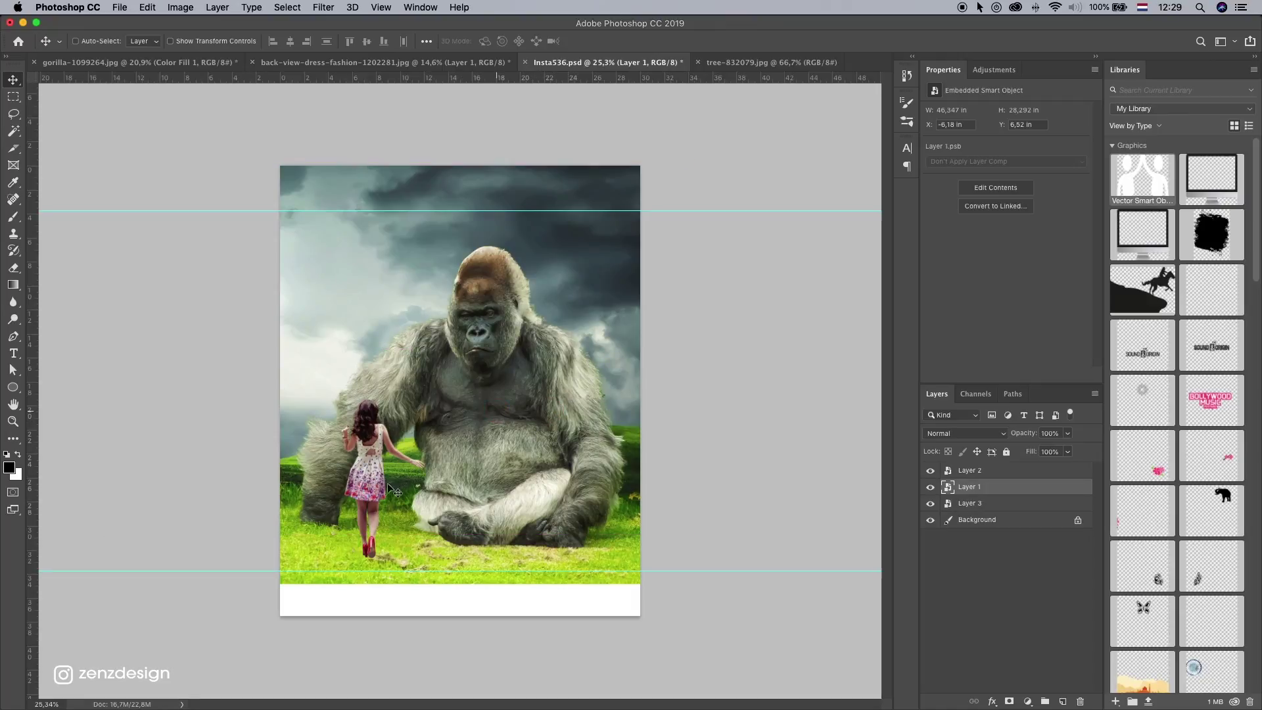
{"action": "left_click_drag", "start_coordinate": [362, 484], "coordinate": [354, 492]}
{"action": "left_click", "coordinate": [424, 558], "text": "super"}
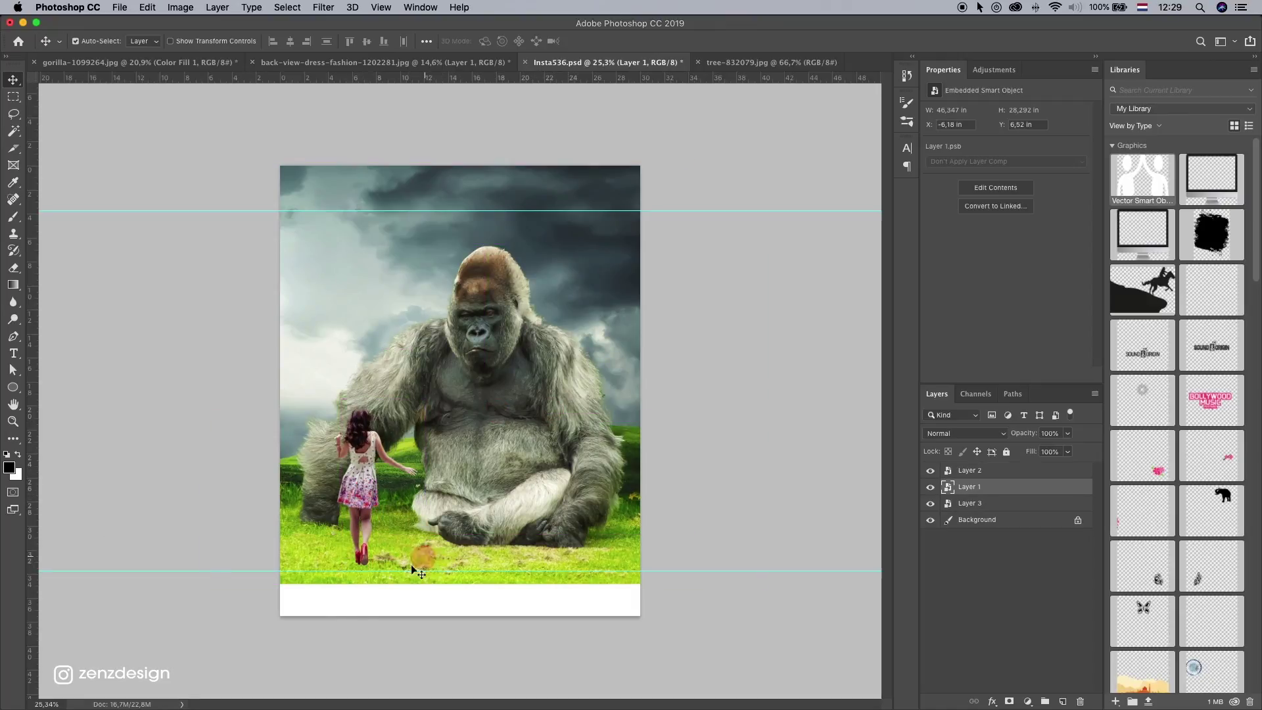
{"action": "key", "text": "super+semicolon"}
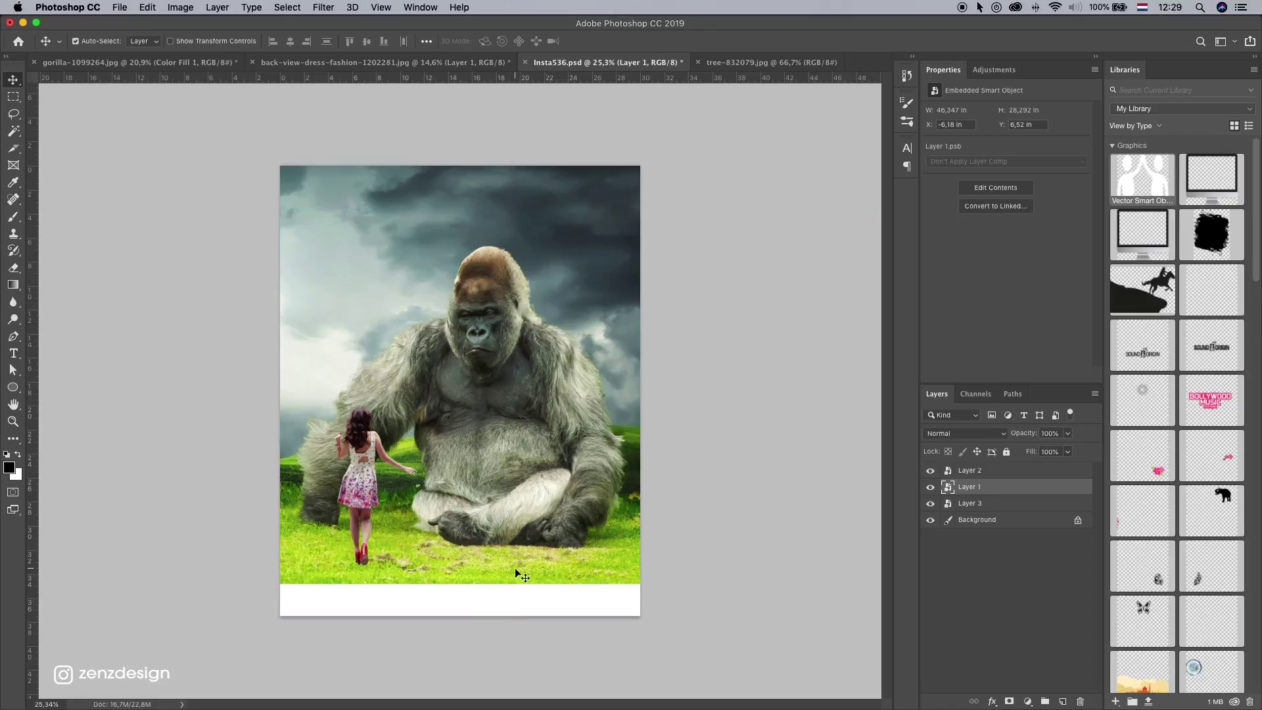
Step: Rasterize the gorilla's smart object layer
{"action": "left_click", "coordinate": [928, 488]}
{"action": "left_click", "coordinate": [928, 488]}
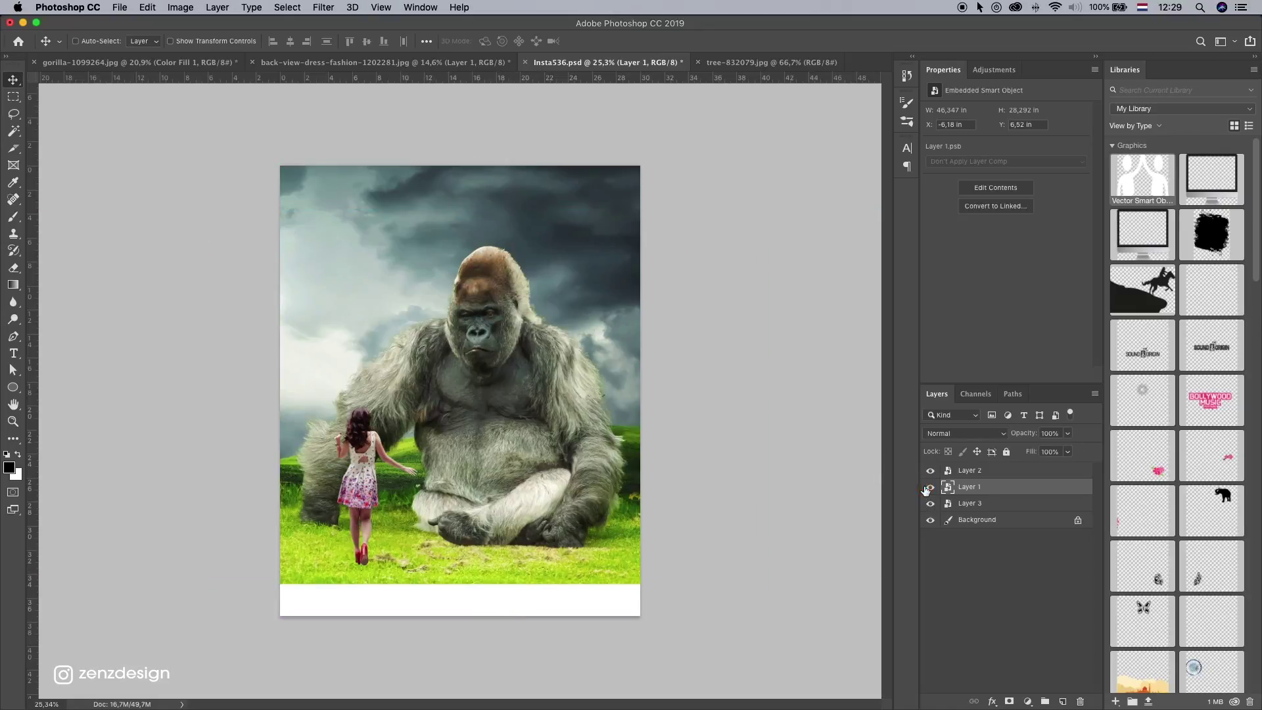
{"action": "right_click", "coordinate": [1012, 493]}
{"action": "left_click", "coordinate": [1052, 362]}
Step: Copy a full-width strip from the lower edge of the gorilla's grass and paste it as a new layer
{"action": "key", "text": "m"}
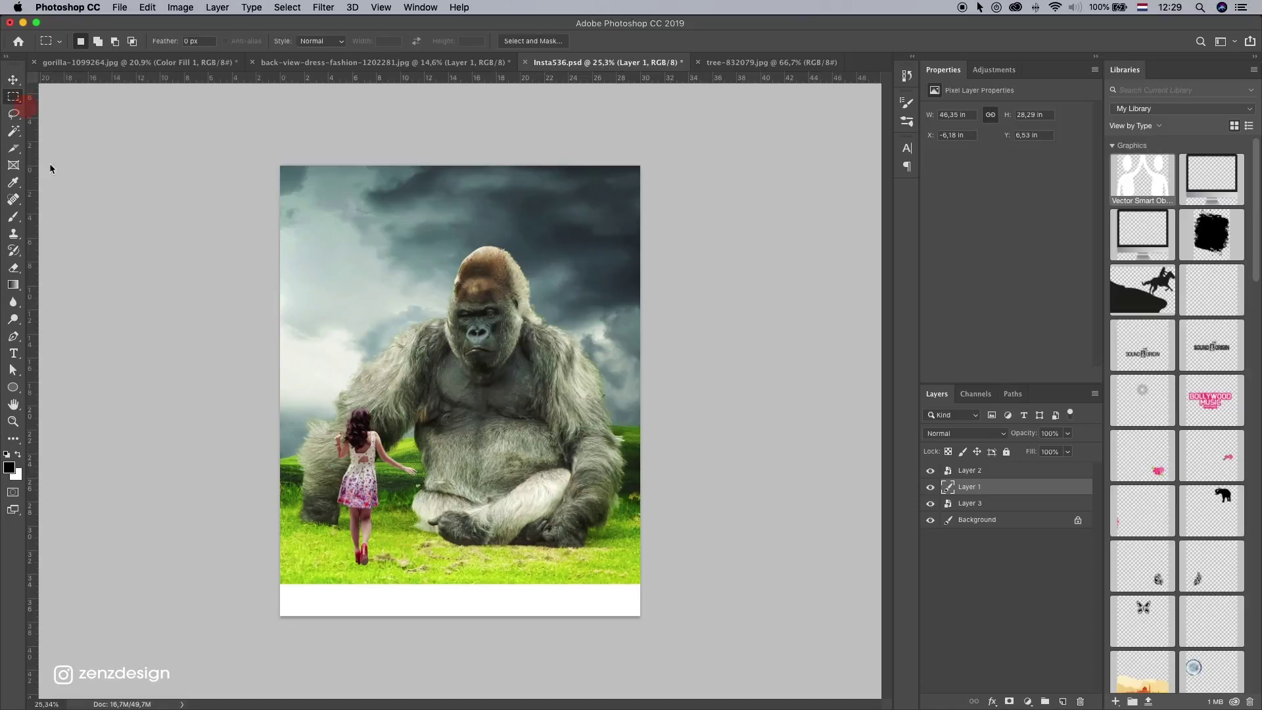
{"action": "left_click_drag", "start_coordinate": [268, 587], "coordinate": [684, 554]}
{"action": "key", "text": "super+c"}
{"action": "key", "text": "super+v"}
{"action": "key", "text": "v"}
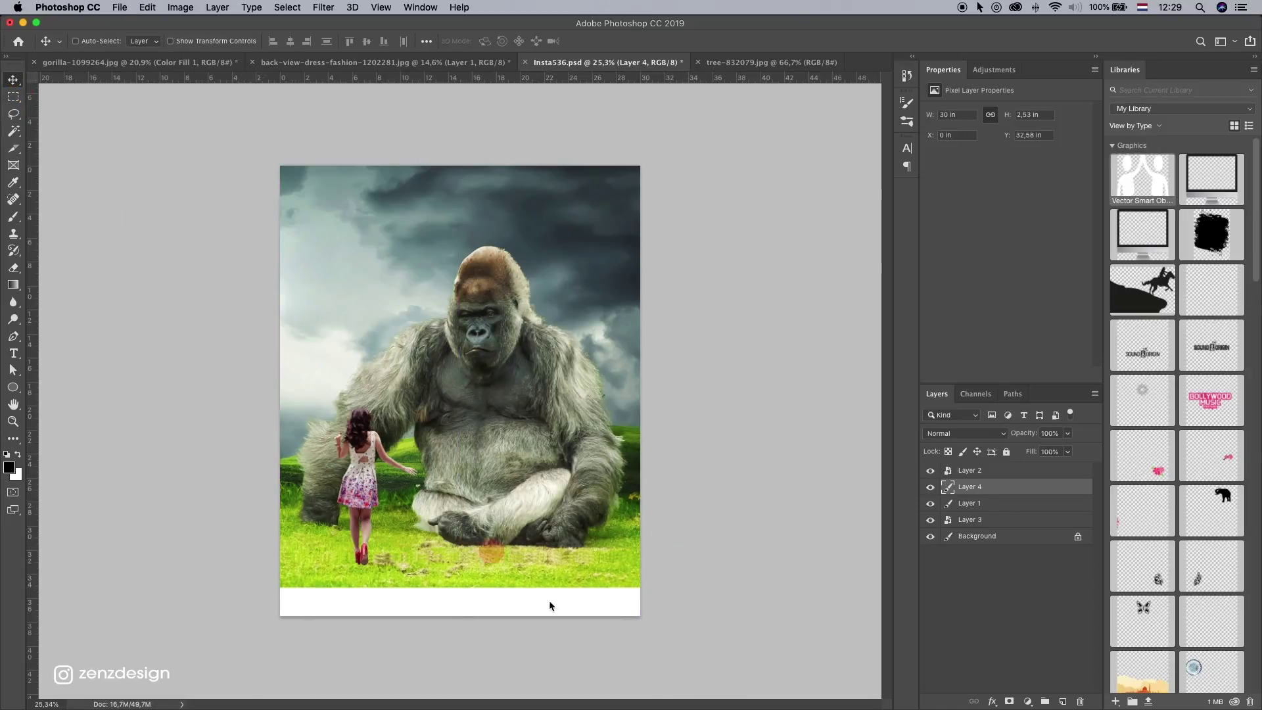
Step: Scale the grass strip to about 132.93% and place it over the white band at the bottom of the canvas
{"action": "key", "text": "super+t"}
{"action": "left_click_drag", "start_coordinate": [643, 554], "coordinate": [696, 551]}
{"action": "left_click_drag", "start_coordinate": [587, 569], "coordinate": [586, 593]}
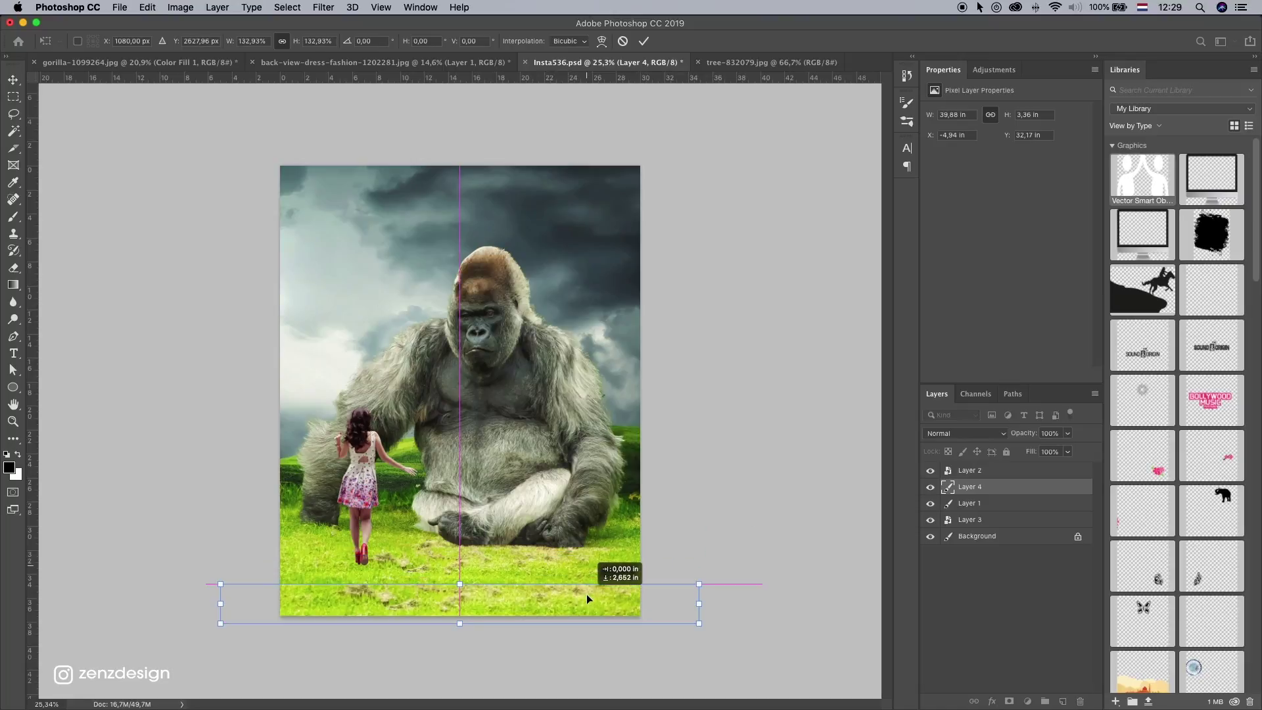
{"action": "key", "text": "Return"}
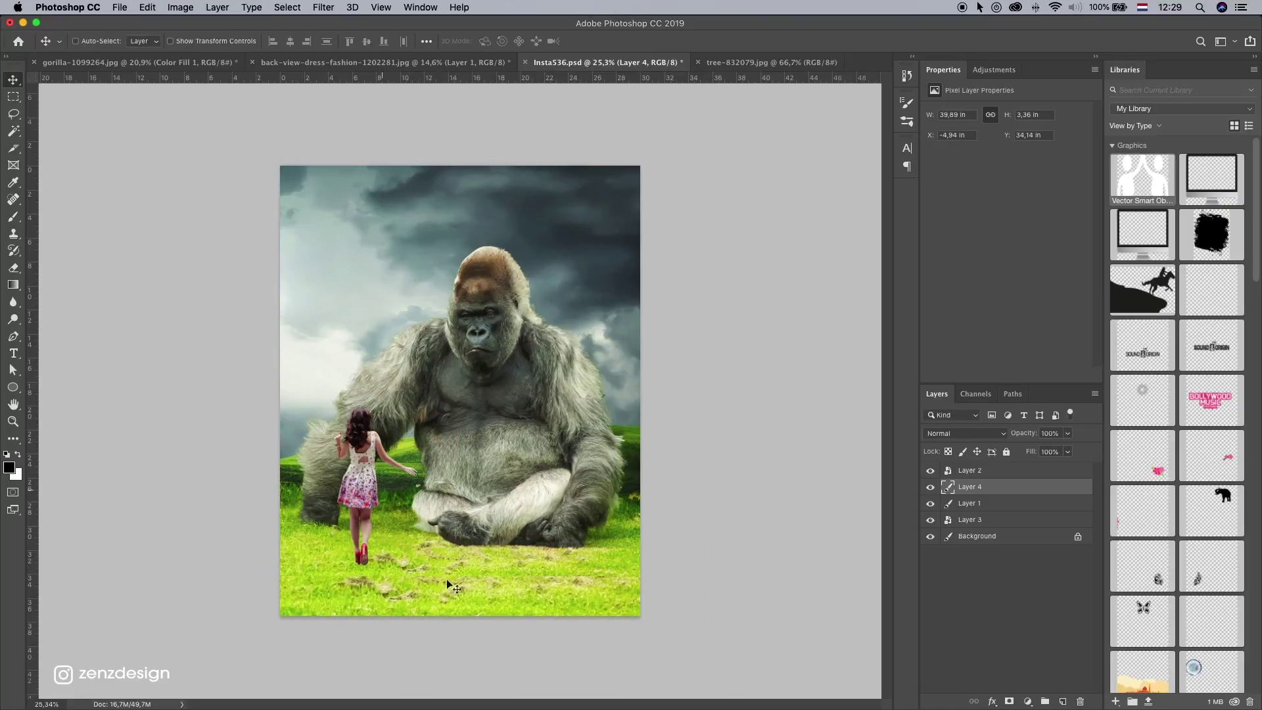
Step: Flip the grass strip horizontally
{"action": "left_click", "coordinate": [145, 8]}
{"action": "mouse_move", "coordinate": [283, 313]}
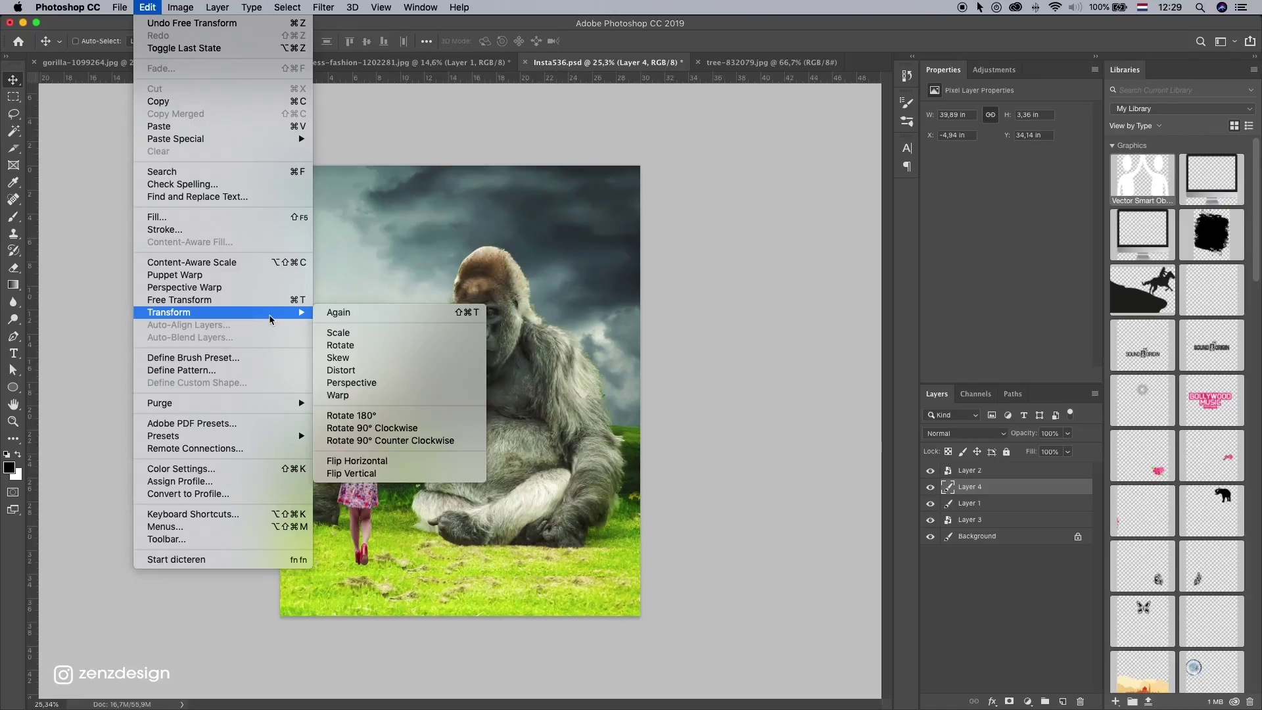
{"action": "left_click", "coordinate": [379, 462]}
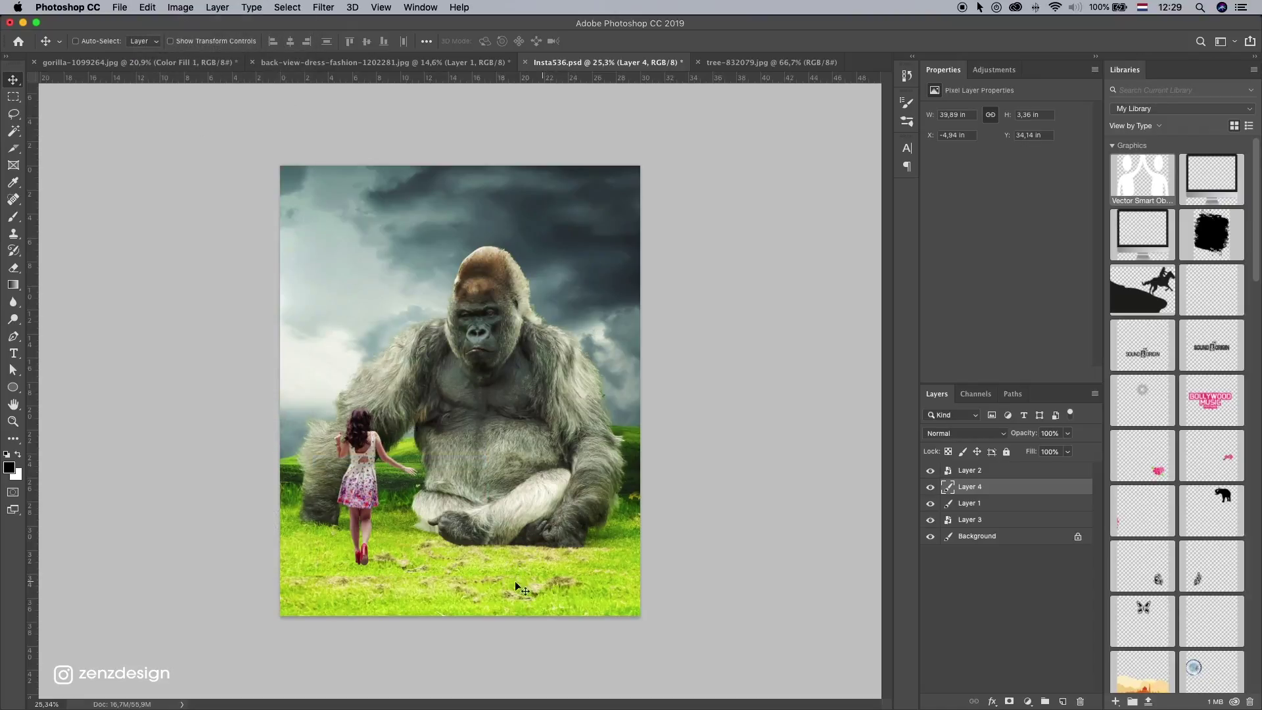
Step: Add a layer mask to the grass strip and brush black along its upper edge to blend it, hiding the gorilla layer while painting
{"action": "key", "text": "p"}
{"action": "left_click", "coordinate": [13, 217]}
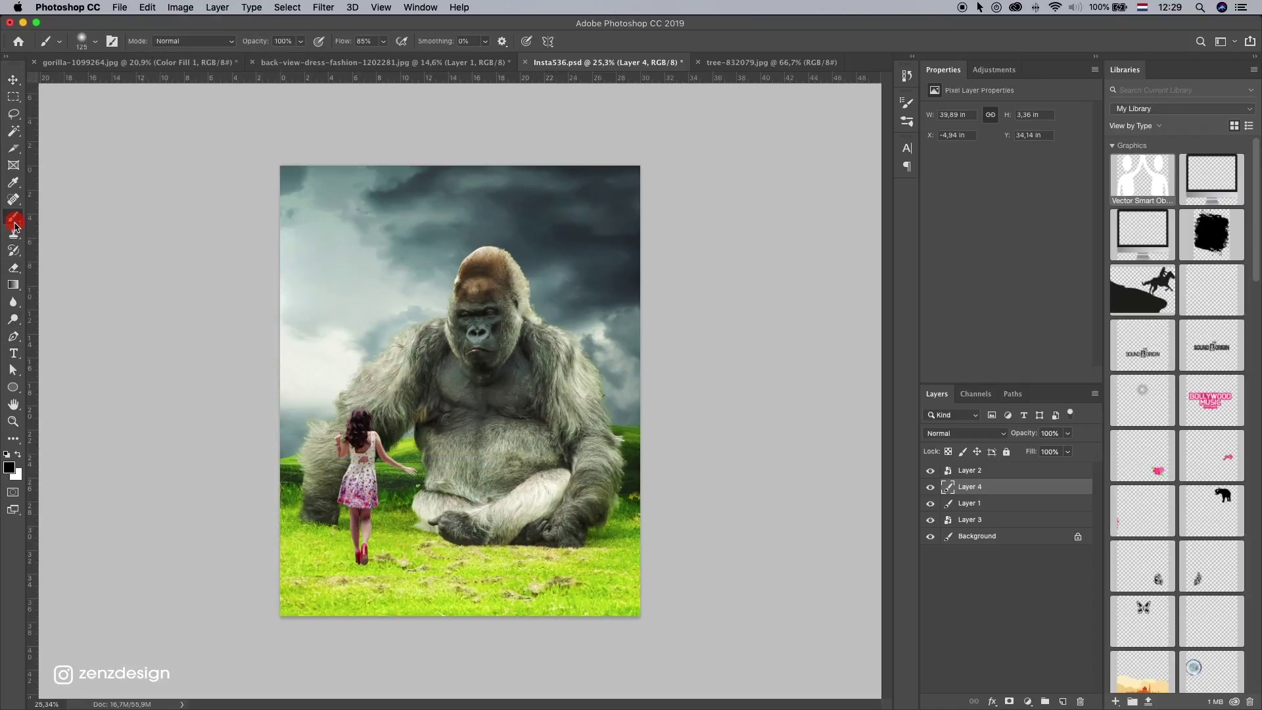
{"action": "left_click", "coordinate": [1009, 701]}
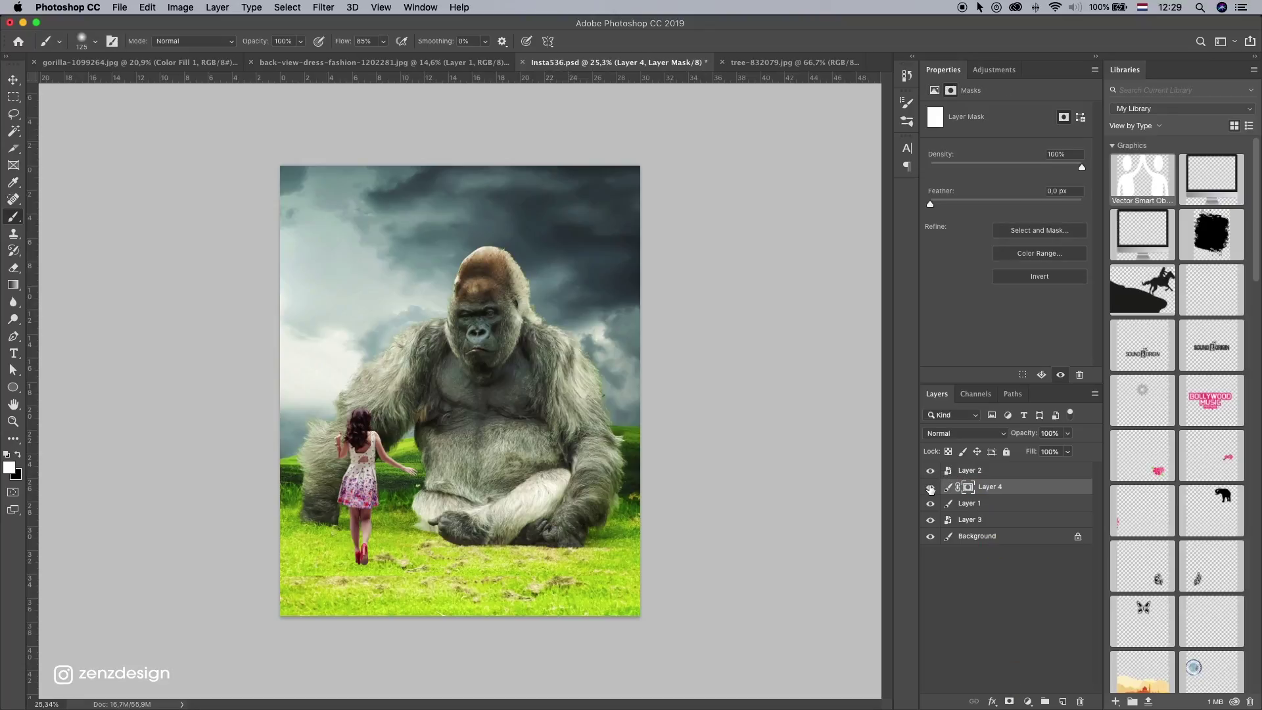
{"action": "left_click", "coordinate": [930, 487]}
{"action": "left_click", "coordinate": [930, 487]}
{"action": "left_click", "coordinate": [932, 503]}
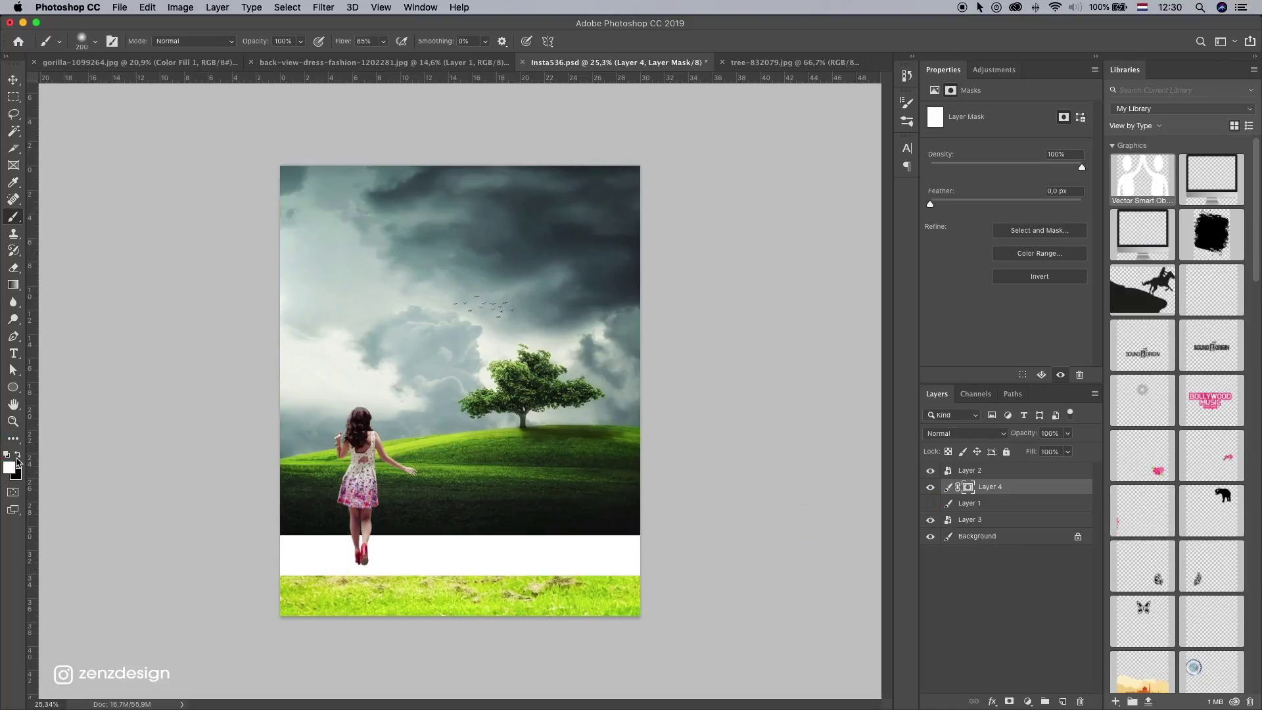
{"action": "left_click_drag", "start_coordinate": [292, 581], "coordinate": [866, 538]}
{"action": "left_click", "coordinate": [930, 504]}
Step: Move the grass strip up over the gorilla's grass, then enlarge and reposition it to cover the white band
{"action": "left_click", "coordinate": [13, 96]}
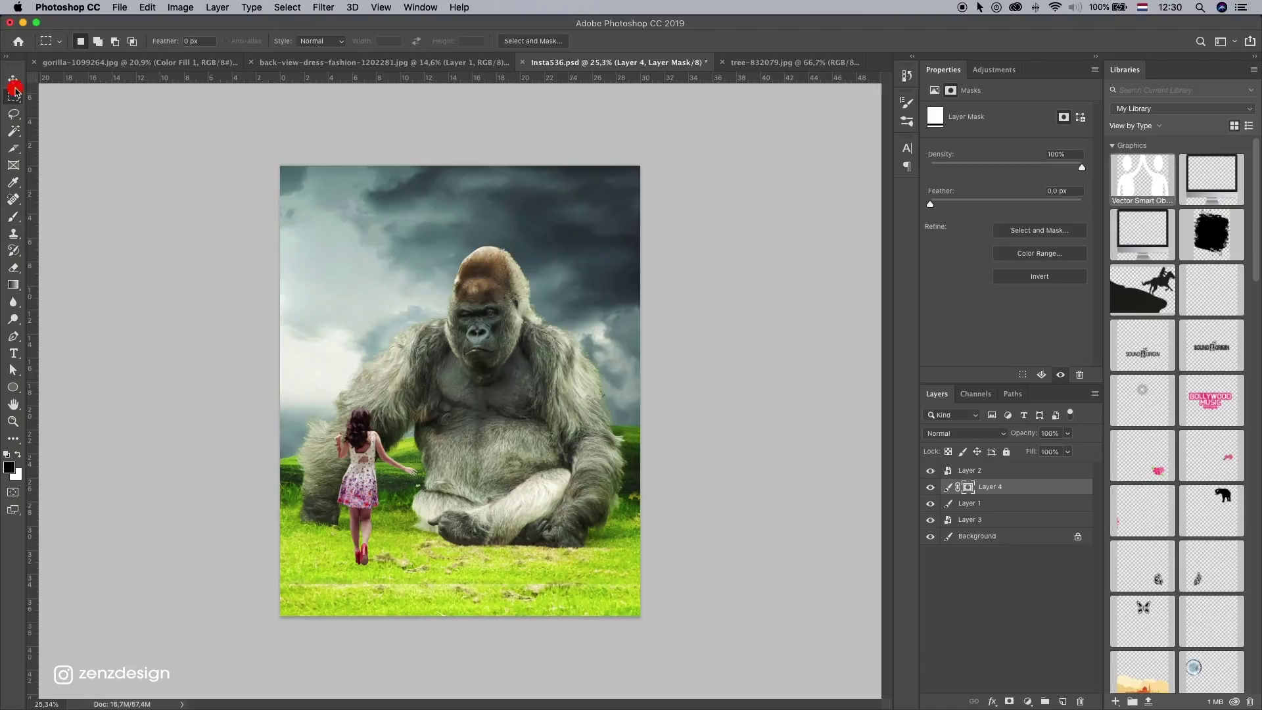
{"action": "left_click", "coordinate": [13, 80]}
{"action": "left_click_drag", "start_coordinate": [517, 514], "coordinate": [516, 502]}
{"action": "key", "text": "super+t"}
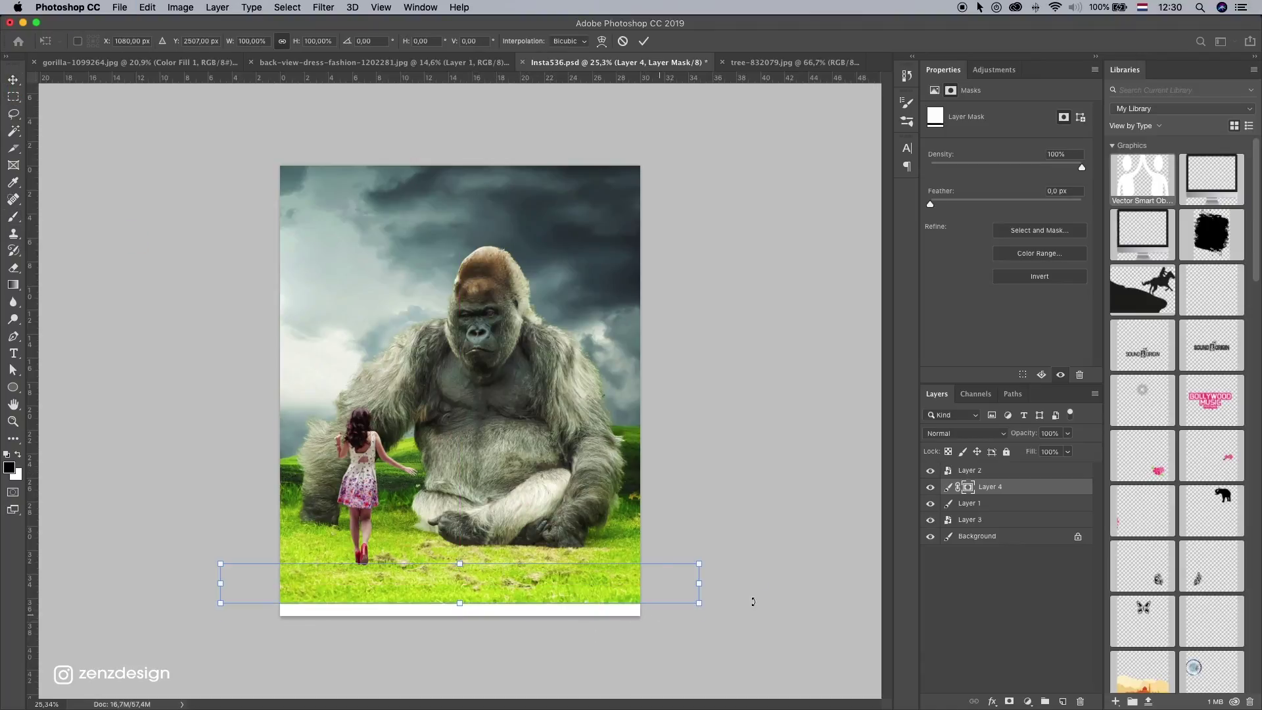
{"action": "left_click_drag", "start_coordinate": [702, 604], "coordinate": [721, 605]}
{"action": "left_click_drag", "start_coordinate": [631, 570], "coordinate": [606, 587]}
{"action": "key", "text": "Return"}
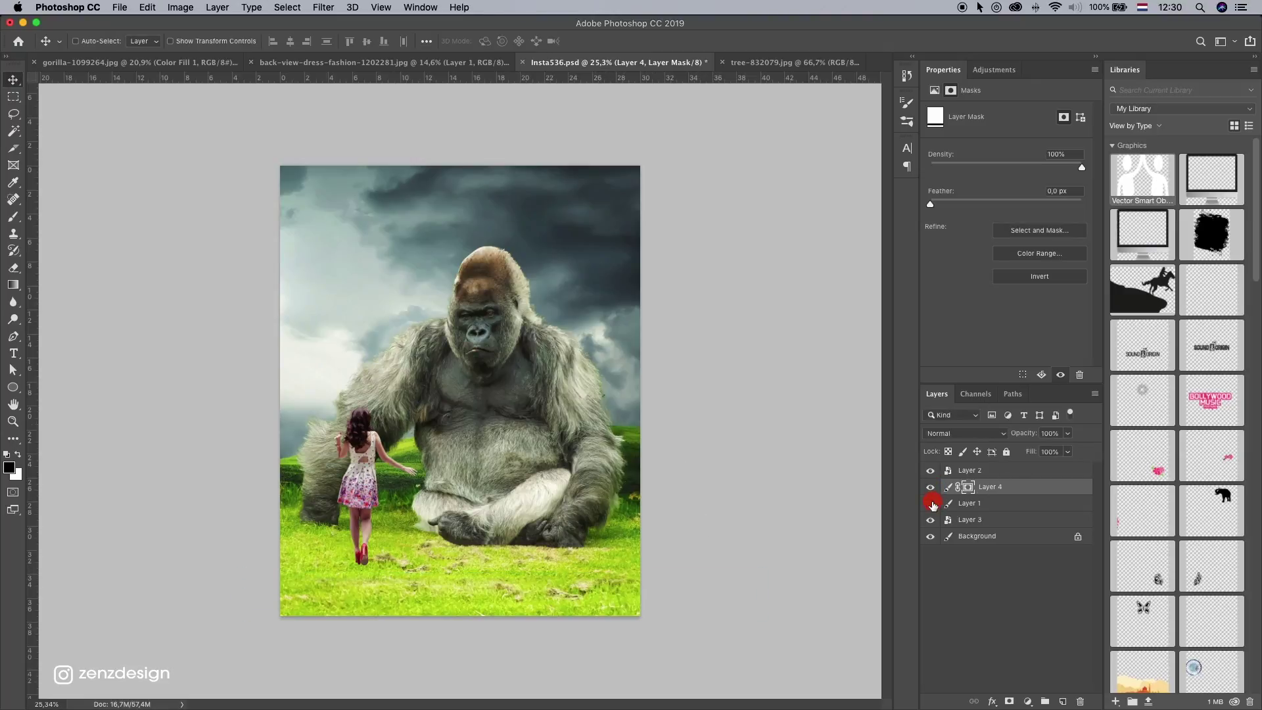
Step: Merge the grass strip with the gorilla layer and check the merged layer by toggling its visibility
{"action": "left_click", "coordinate": [968, 503], "text": "super"}
{"action": "key", "text": "super+e"}
{"action": "left_click", "coordinate": [930, 488]}
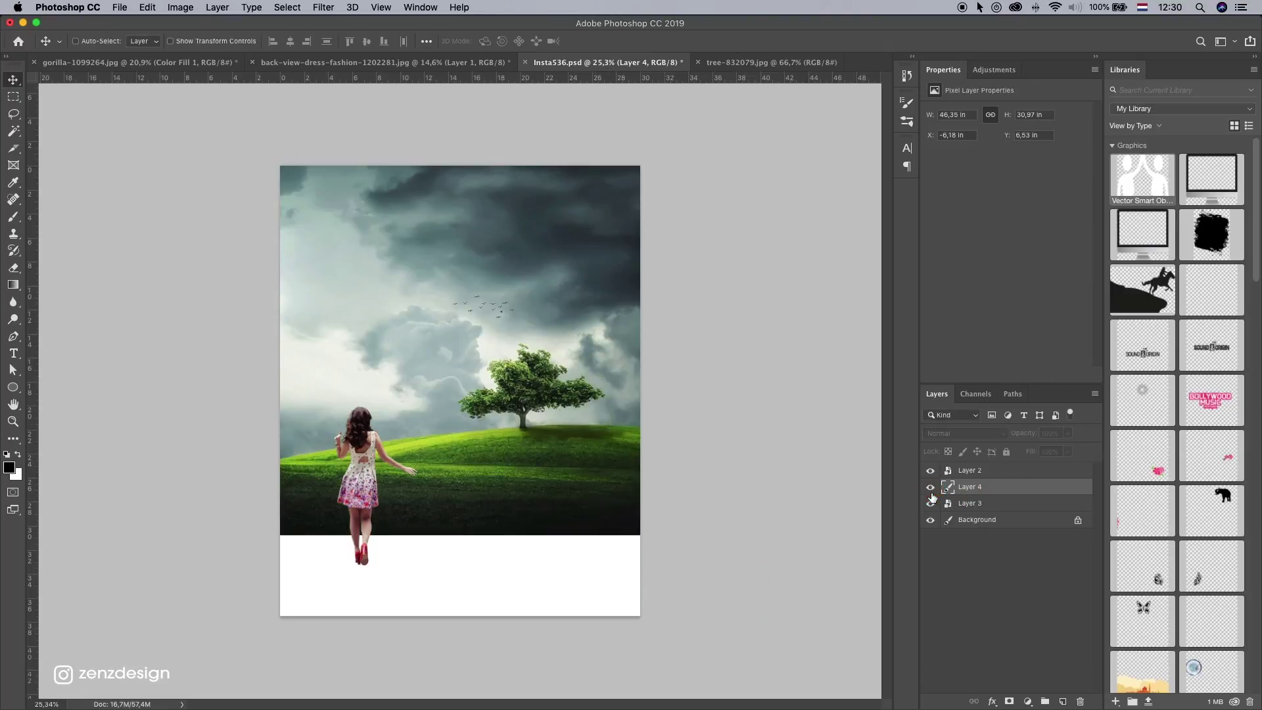
{"action": "left_click", "coordinate": [930, 488]}
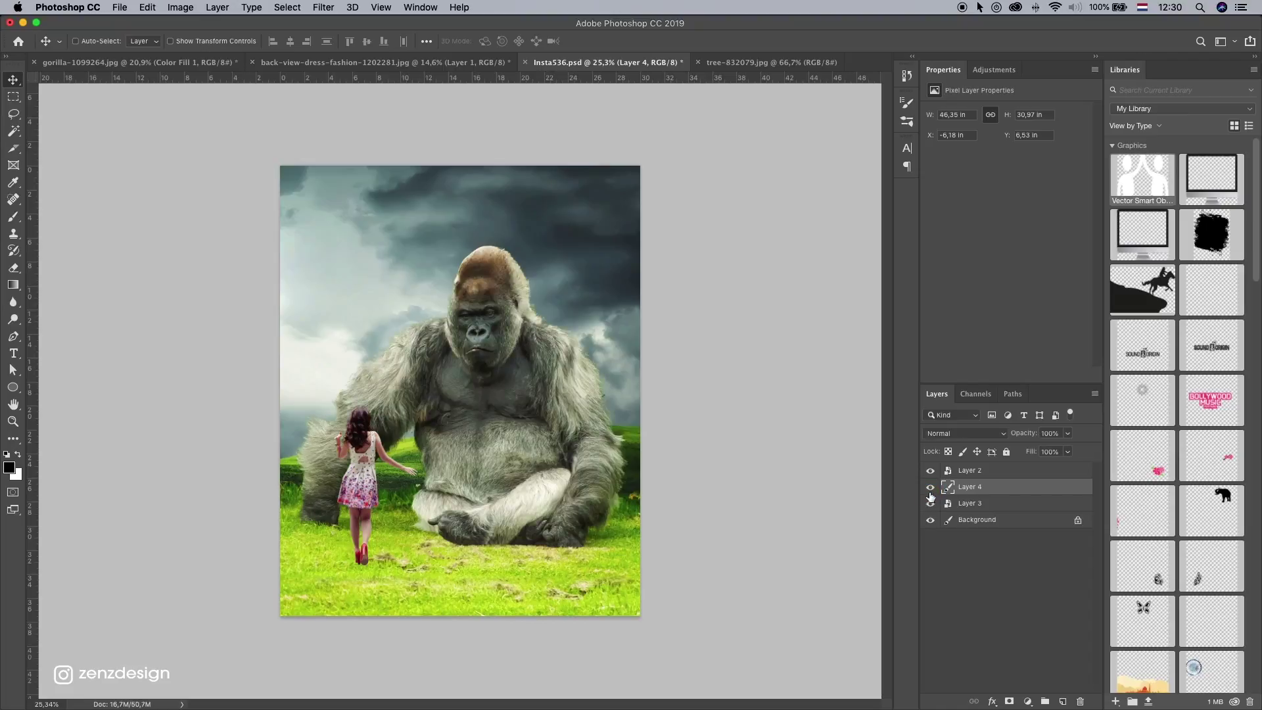
Step: Move the woman slightly to the right, closer to the gorilla's foot
{"action": "left_click", "coordinate": [355, 451]}
{"action": "left_click_drag", "start_coordinate": [365, 451], "coordinate": [371, 450]}
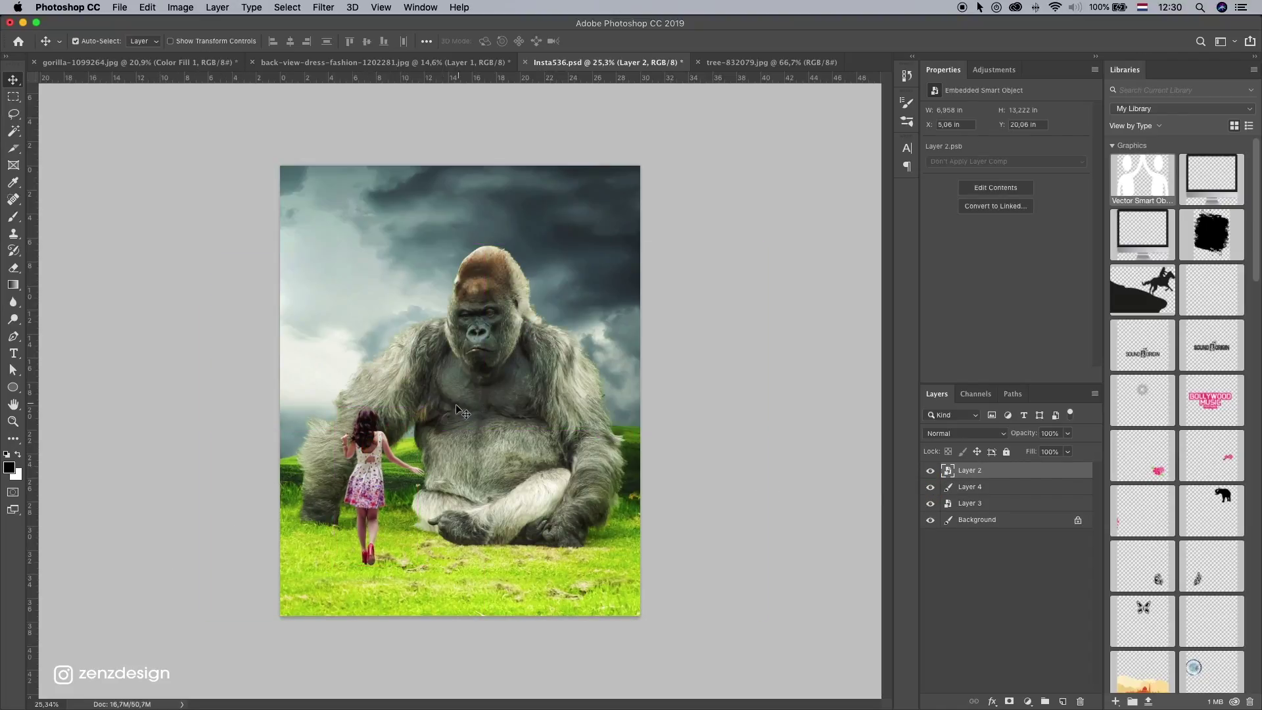
{"action": "left_click", "coordinate": [619, 452], "text": "super"}
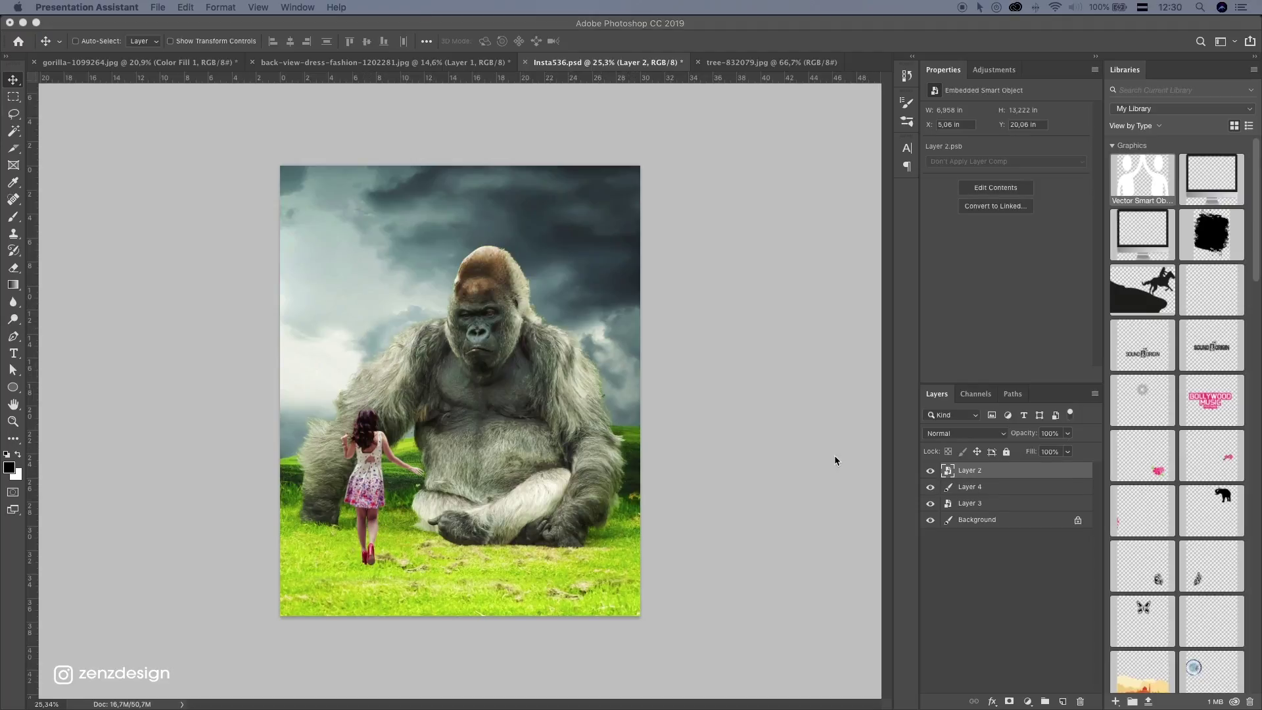
{"action": "left_click", "coordinate": [660, 500]}
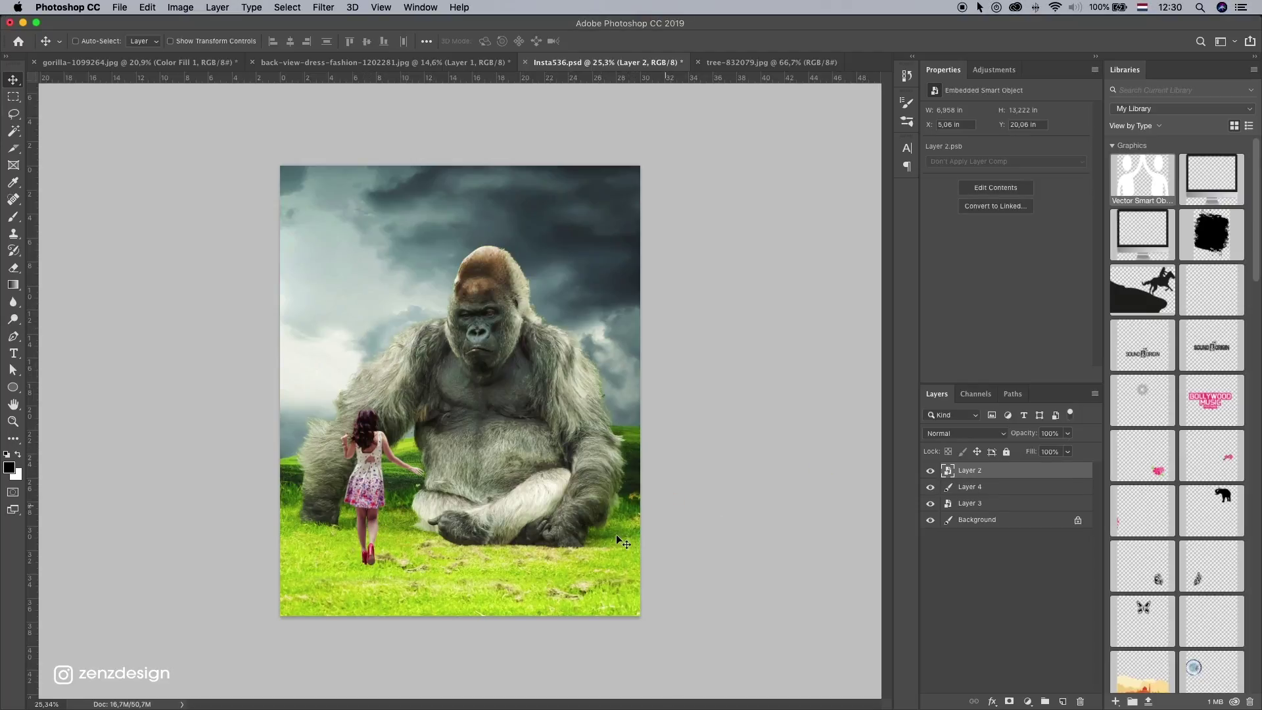
{"action": "key", "text": "ctrl+s"}
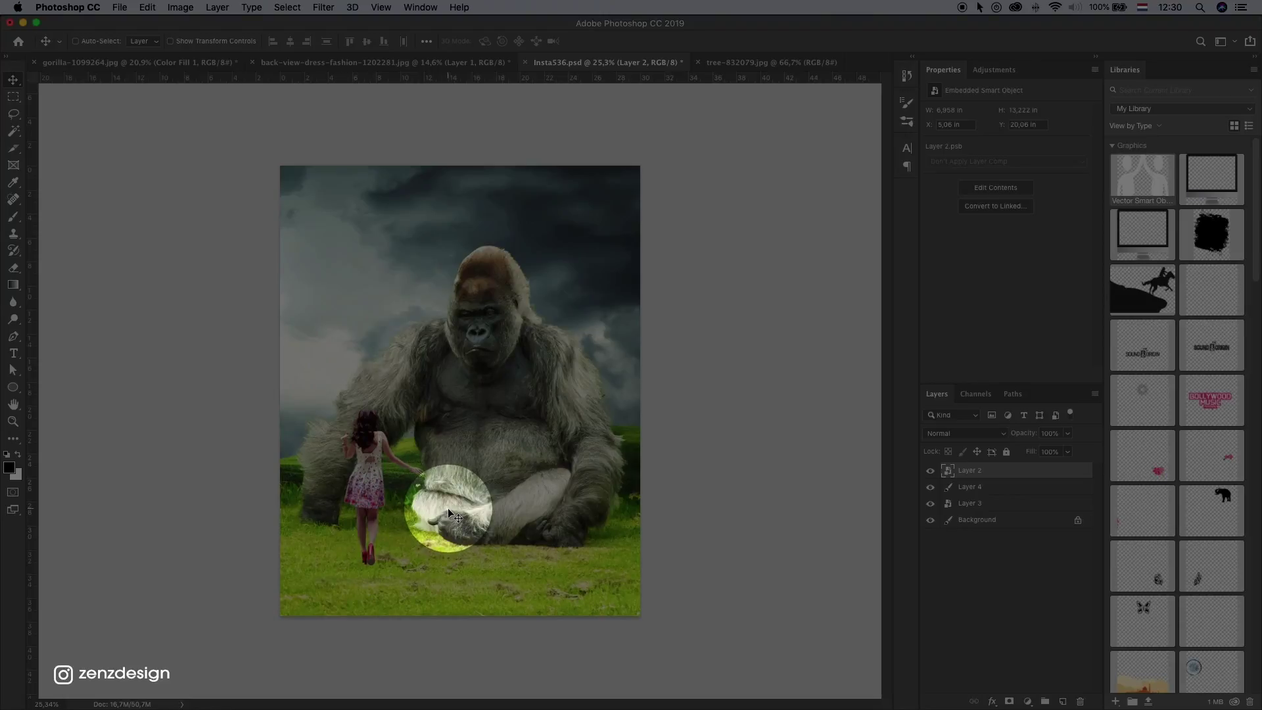
{"action": "key", "text": "super+s"}
{"action": "key", "text": "super+s"}
{"action": "left_click", "coordinate": [334, 519]}
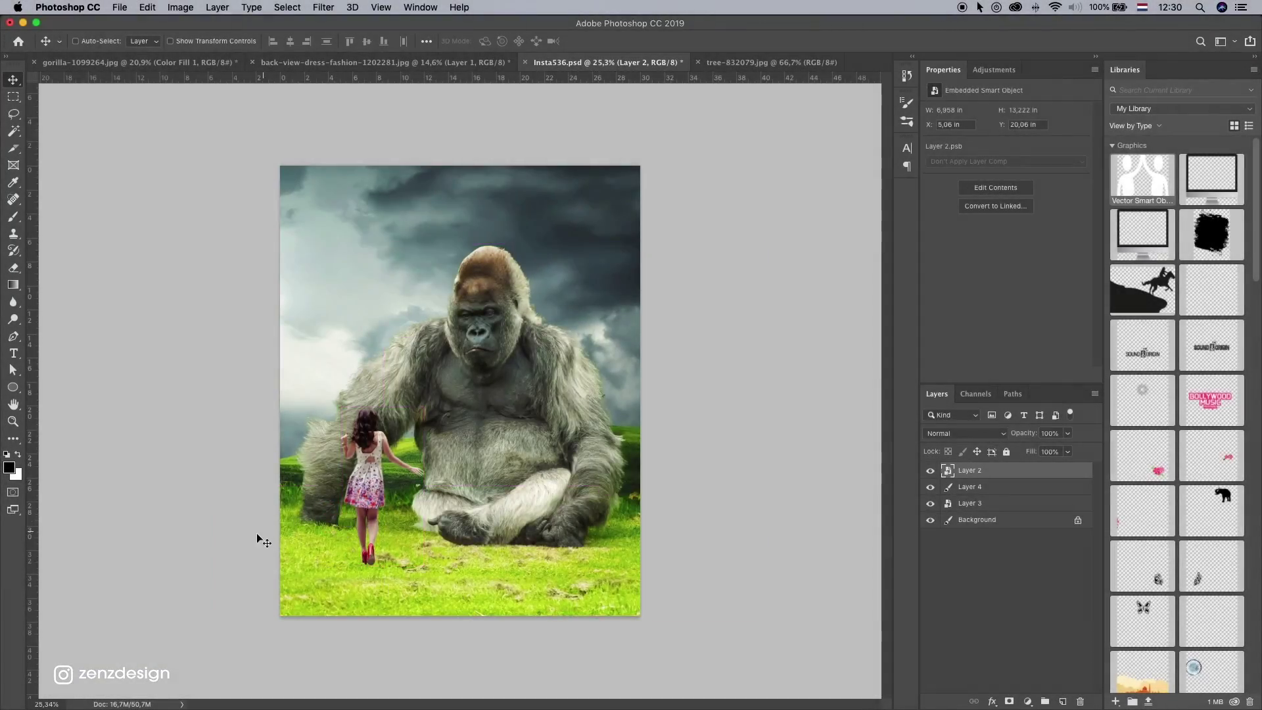
{"action": "left_click", "coordinate": [219, 395]}
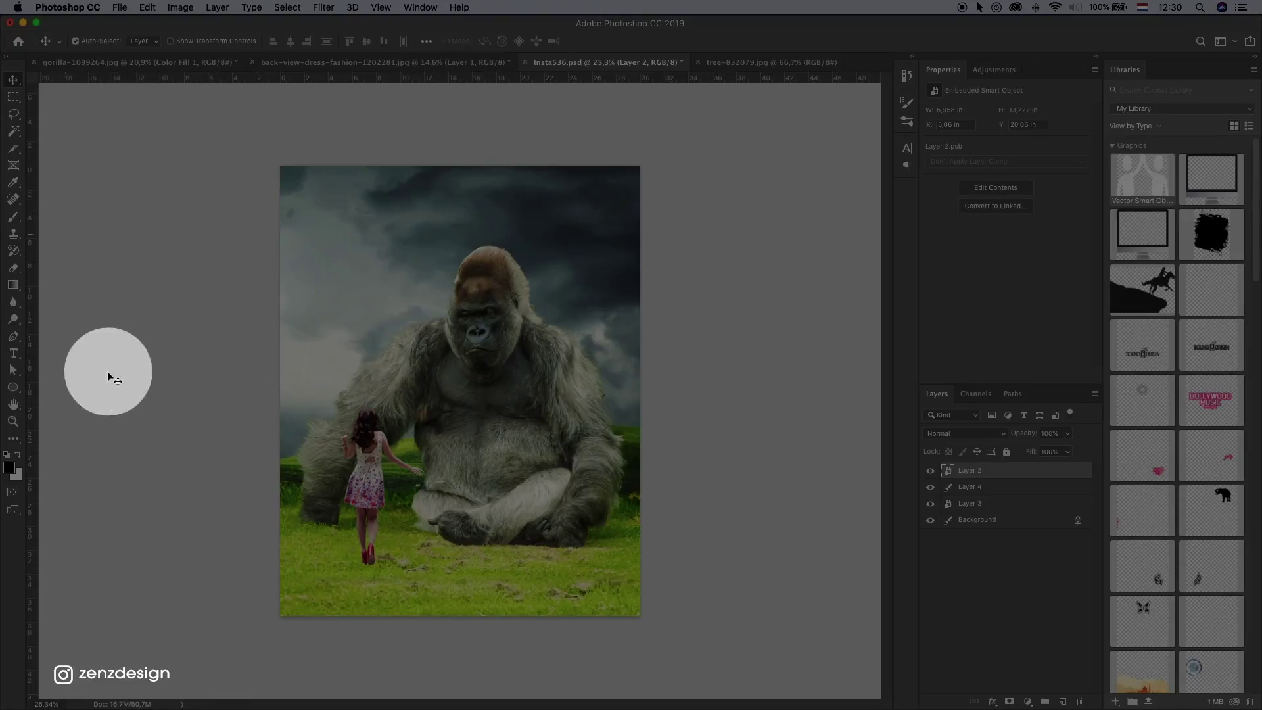
{"action": "left_click", "coordinate": [123, 348], "text": "super"}
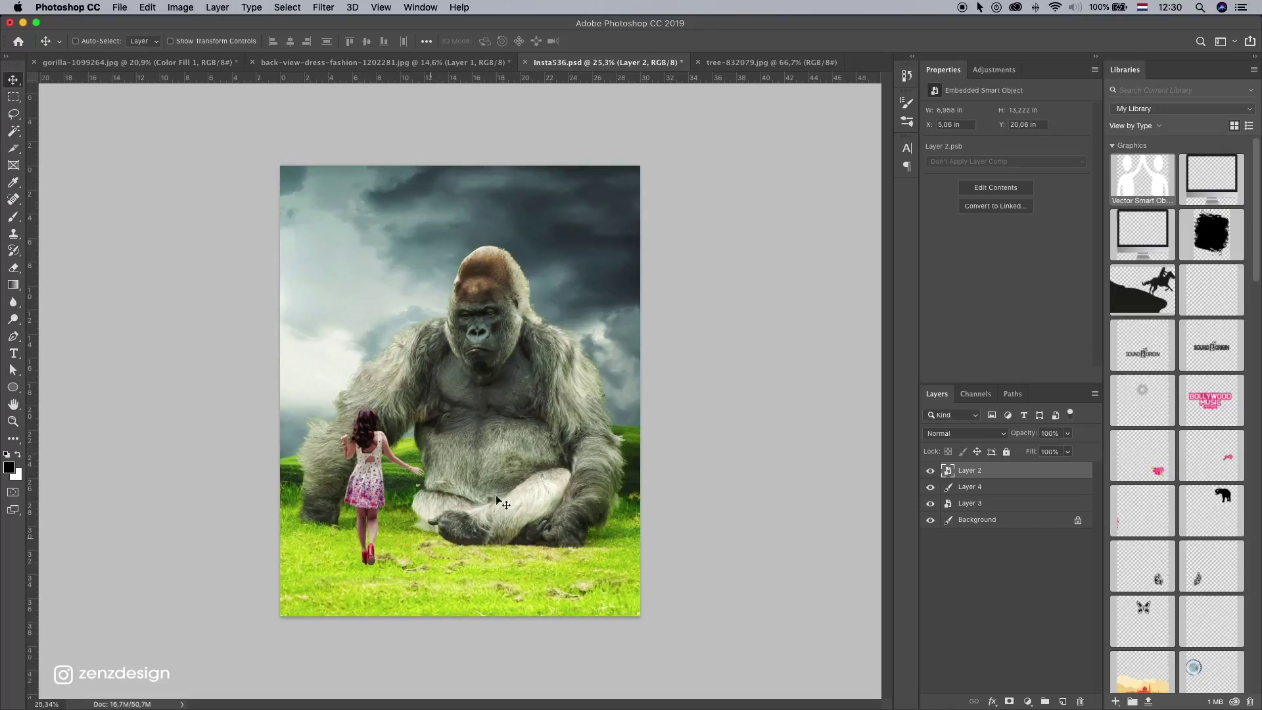
Step: Duplicate the woman's layer and turn the copy black with Hue/Saturation, setting Lightness to -100
{"action": "left_click", "coordinate": [922, 470]}
{"action": "left_click_drag", "start_coordinate": [1017, 469], "coordinate": [1062, 701]}
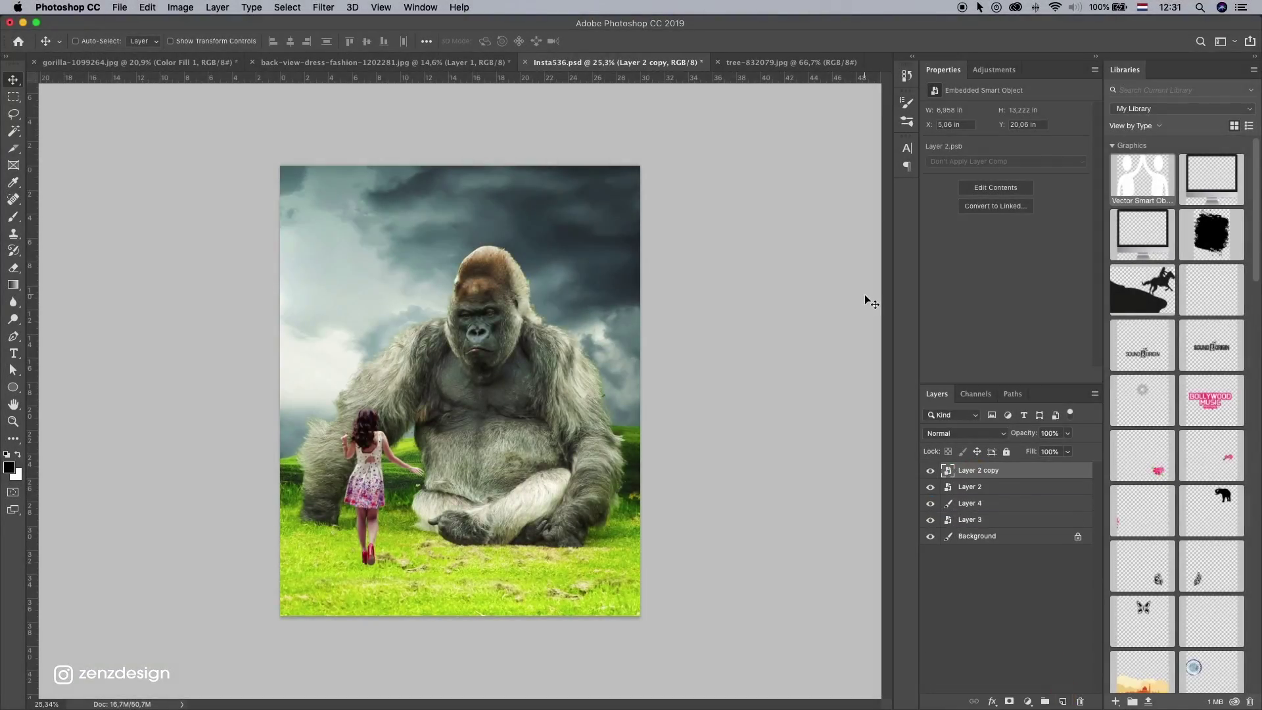
{"action": "key", "text": "super+u"}
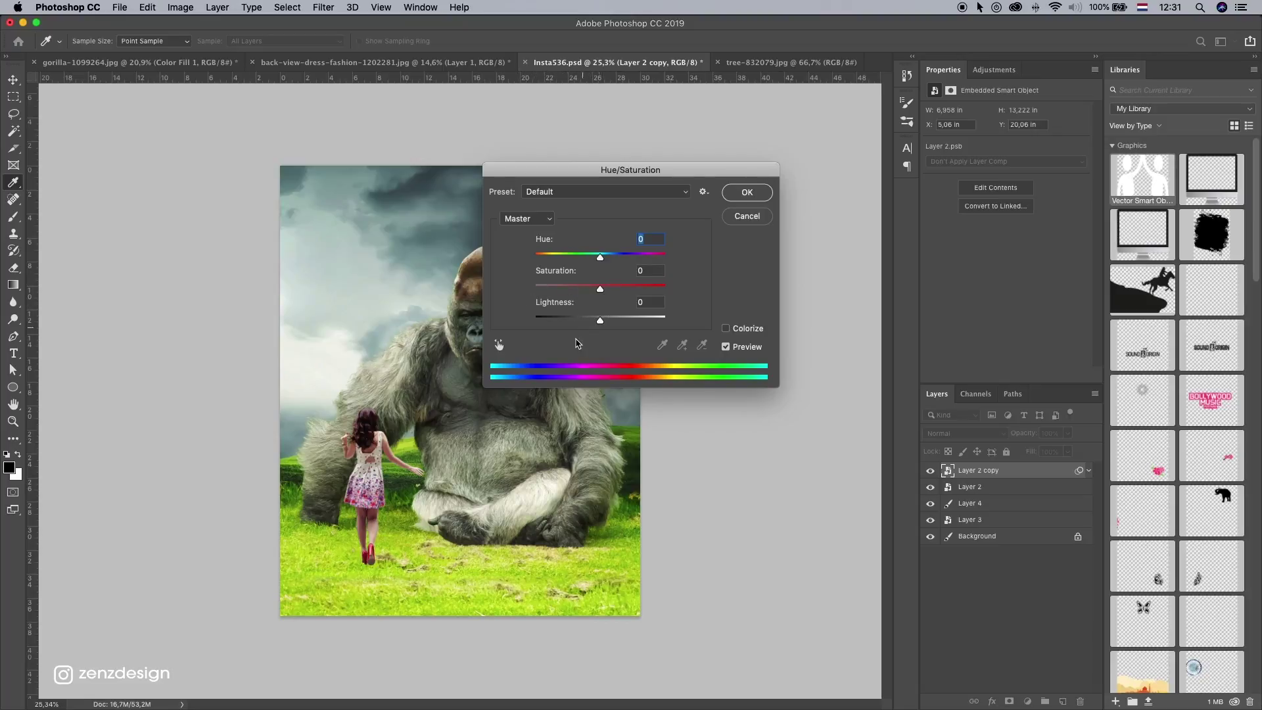
{"action": "left_click_drag", "start_coordinate": [599, 322], "coordinate": [503, 319]}
{"action": "left_click", "coordinate": [734, 193]}
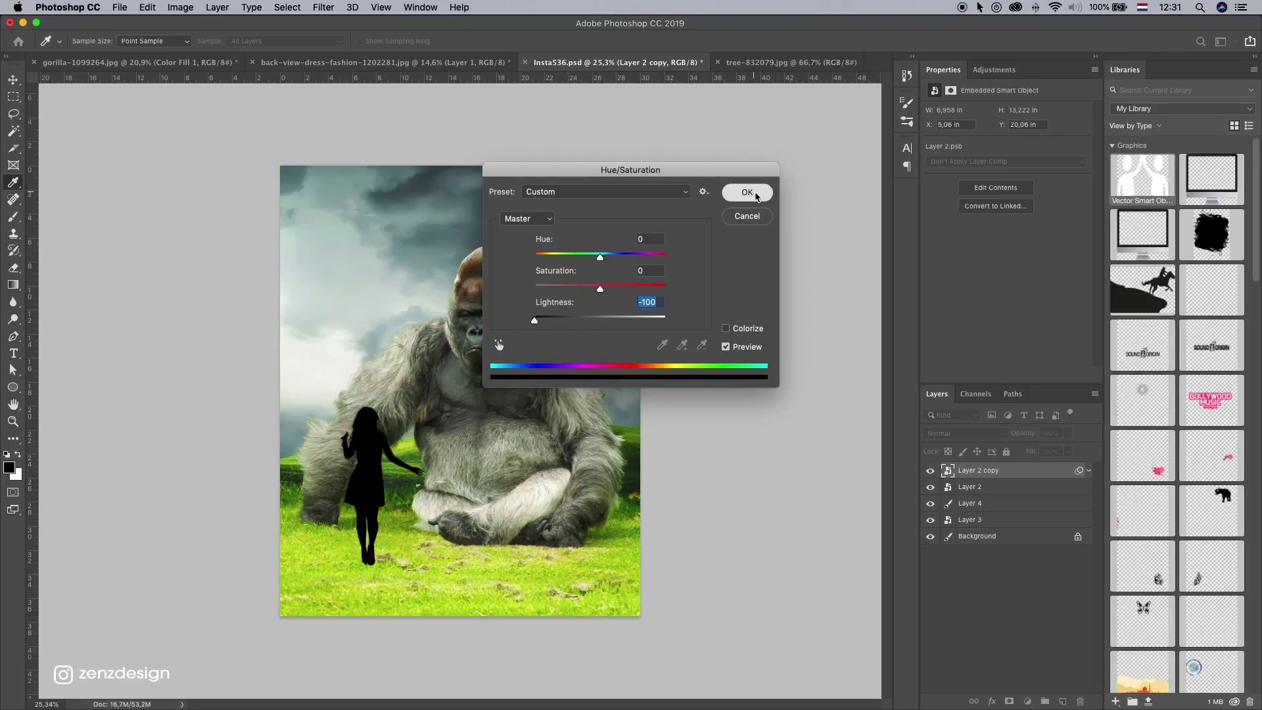
Step: Transform the black copy of the woman into a flattened, slanted shadow lying on the grass from her feet
{"action": "key", "text": "super+t"}
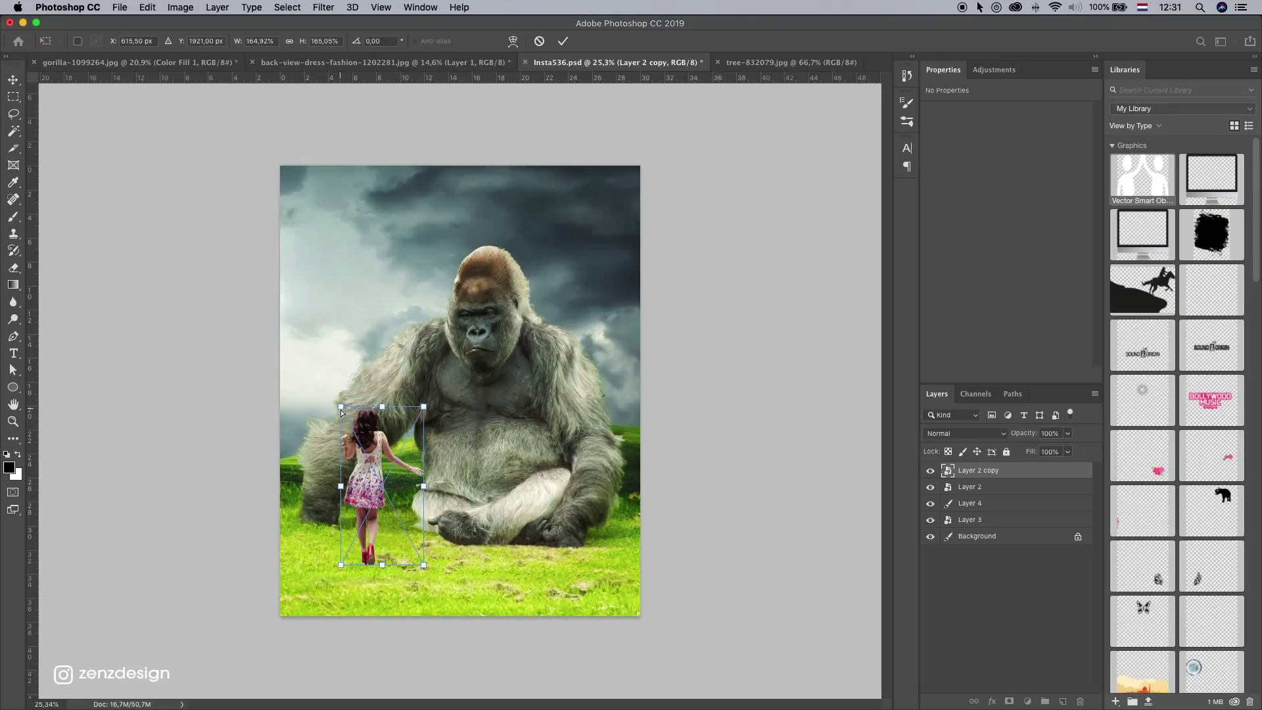
{"action": "left_click_drag", "start_coordinate": [341, 412], "coordinate": [478, 553]}
{"action": "left_click_drag", "start_coordinate": [403, 535], "coordinate": [407, 539]}
{"action": "key", "text": "Return"}
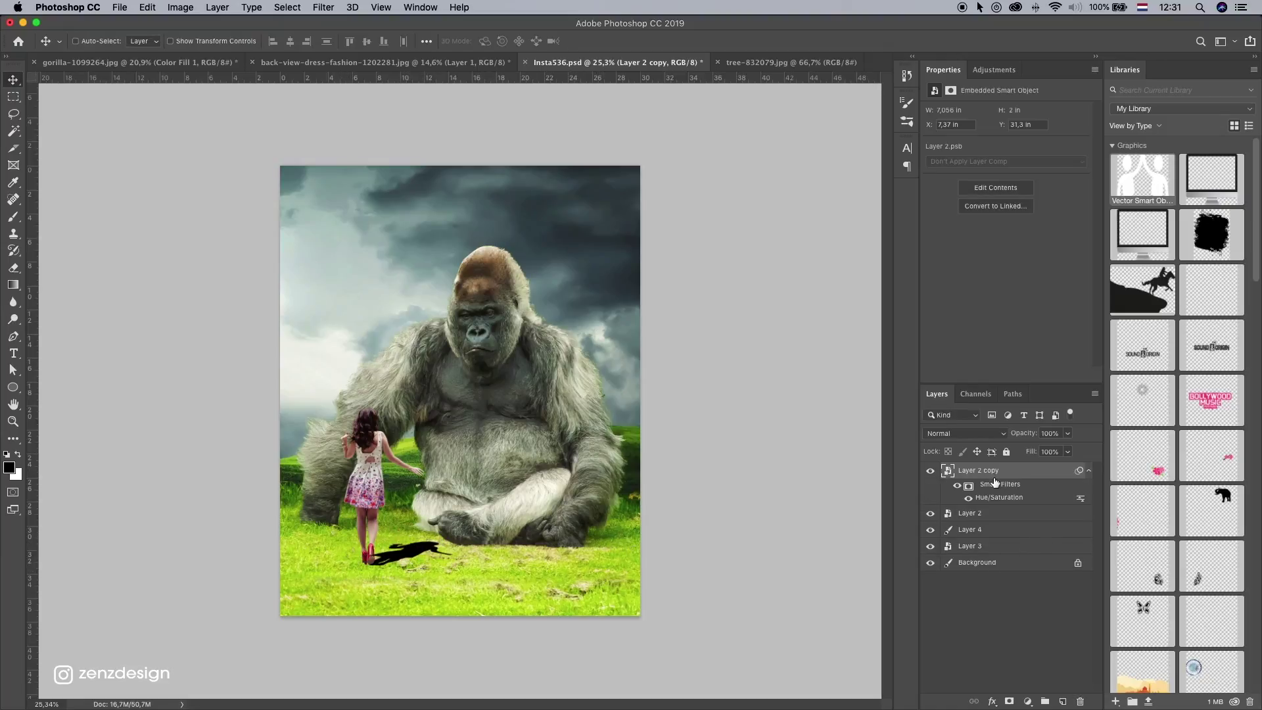
Step: Place the shadow layer beneath the woman's layer and lower its opacity to 34%
{"action": "left_click_drag", "start_coordinate": [995, 481], "coordinate": [995, 529]}
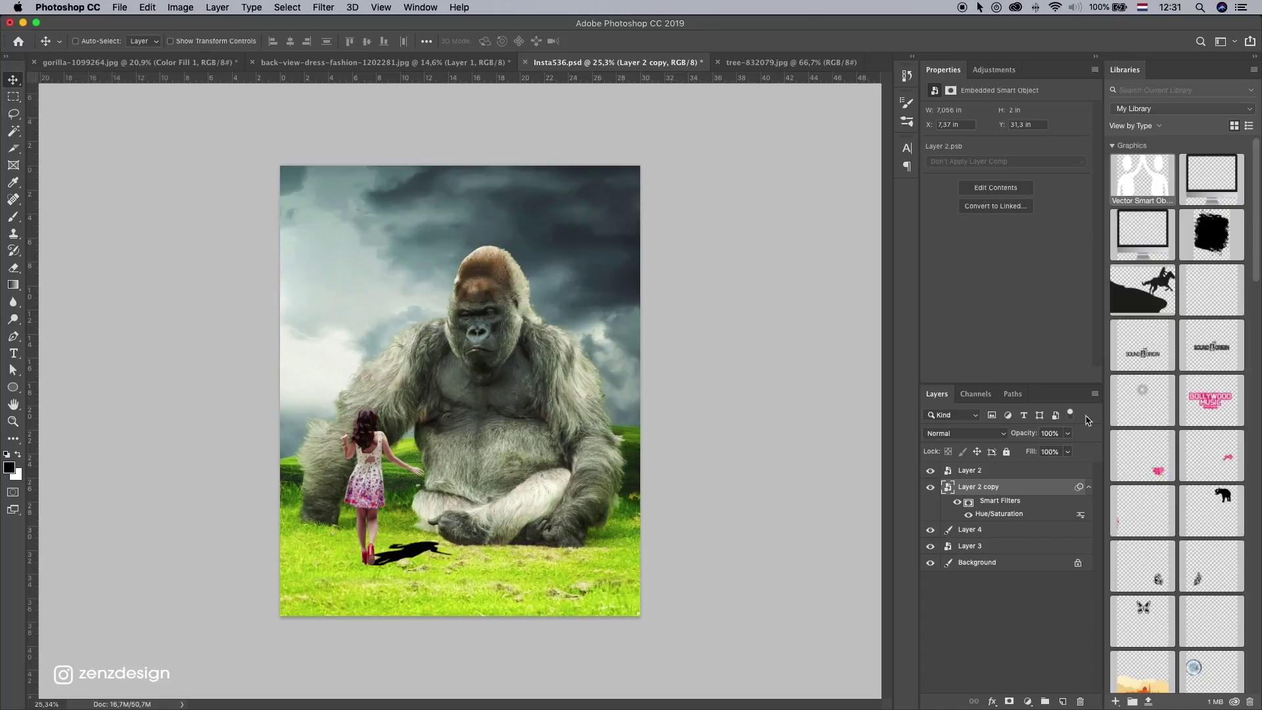
{"action": "left_click", "coordinate": [1067, 433]}
{"action": "left_click_drag", "start_coordinate": [1027, 451], "coordinate": [1029, 450]}
{"action": "scroll", "coordinate": [366, 547], "scroll_direction": "up", "scroll_amount": 3}
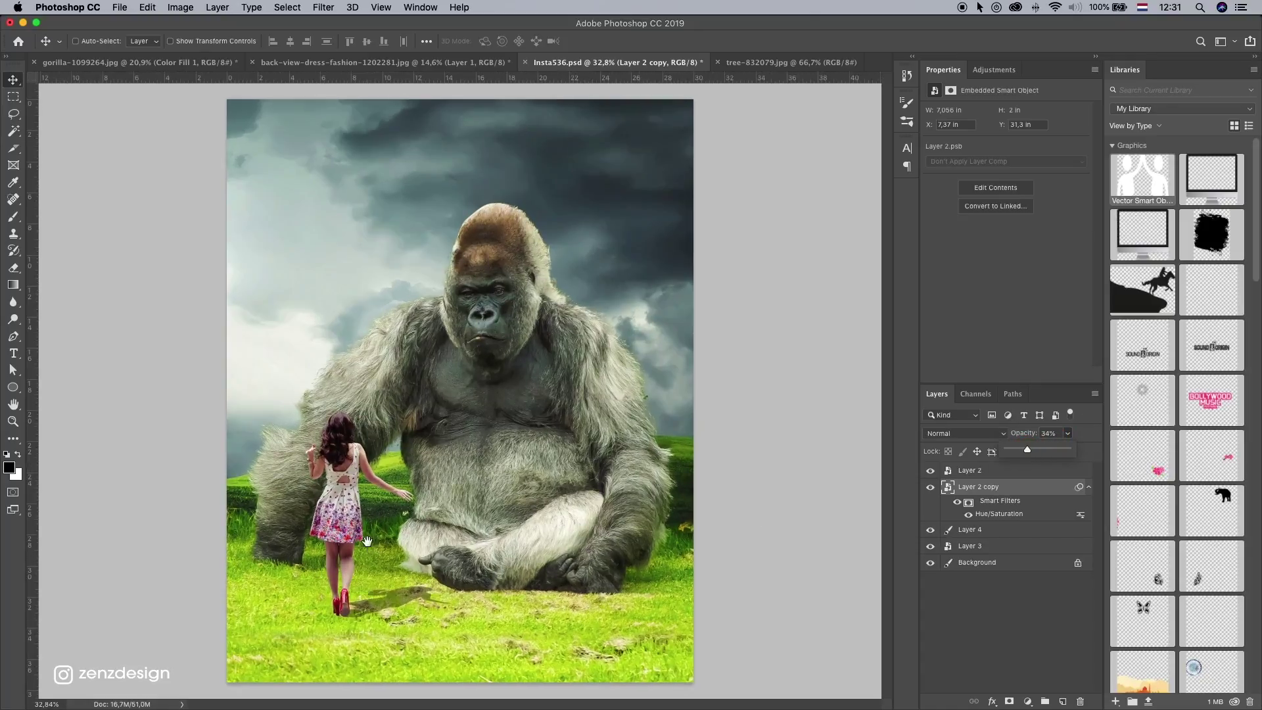
Step: Soften the shadow with a Gaussian Blur of 7.2 pixels radius
{"action": "left_click", "coordinate": [422, 483]}
{"action": "left_click", "coordinate": [341, 5]}
{"action": "mouse_move", "coordinate": [323, 8]}
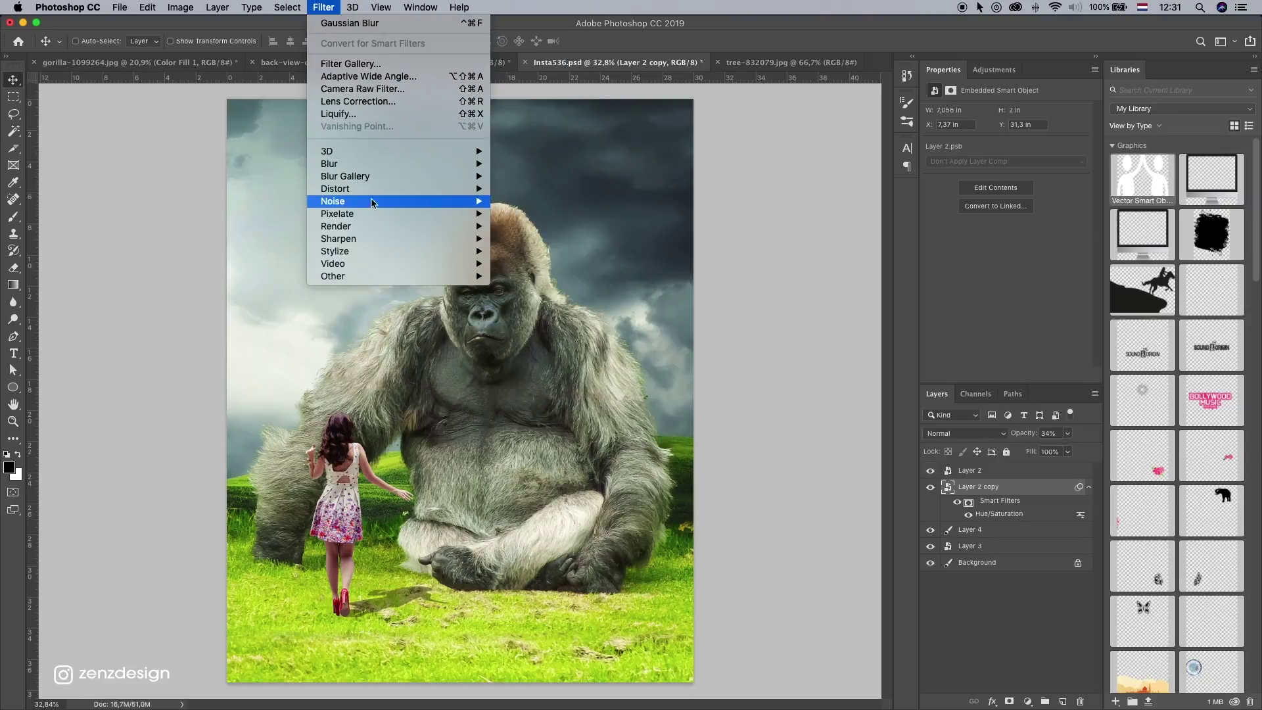
{"action": "mouse_move", "coordinate": [383, 164]}
{"action": "left_click", "coordinate": [536, 214]}
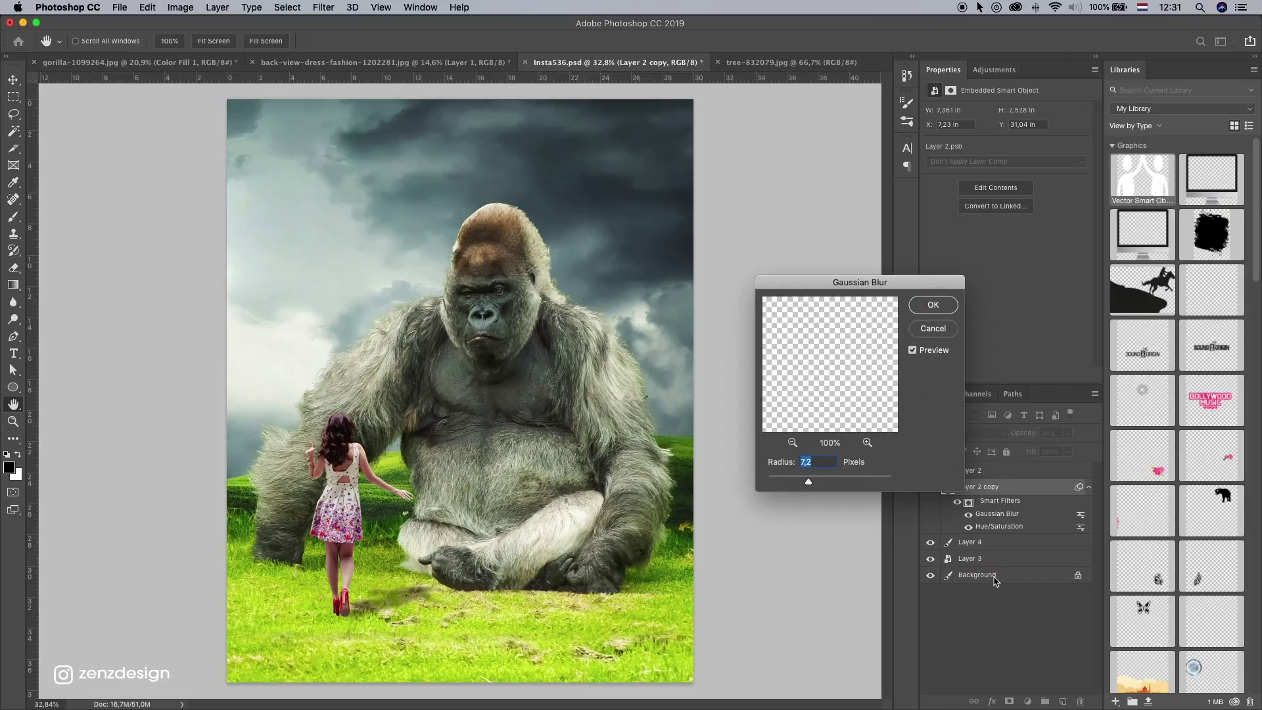
{"action": "key", "text": "Return"}
Step: Add a layer mask to the shadow layer and ready the Gradient tool with white as the foreground colour
{"action": "left_click", "coordinate": [1009, 701]}
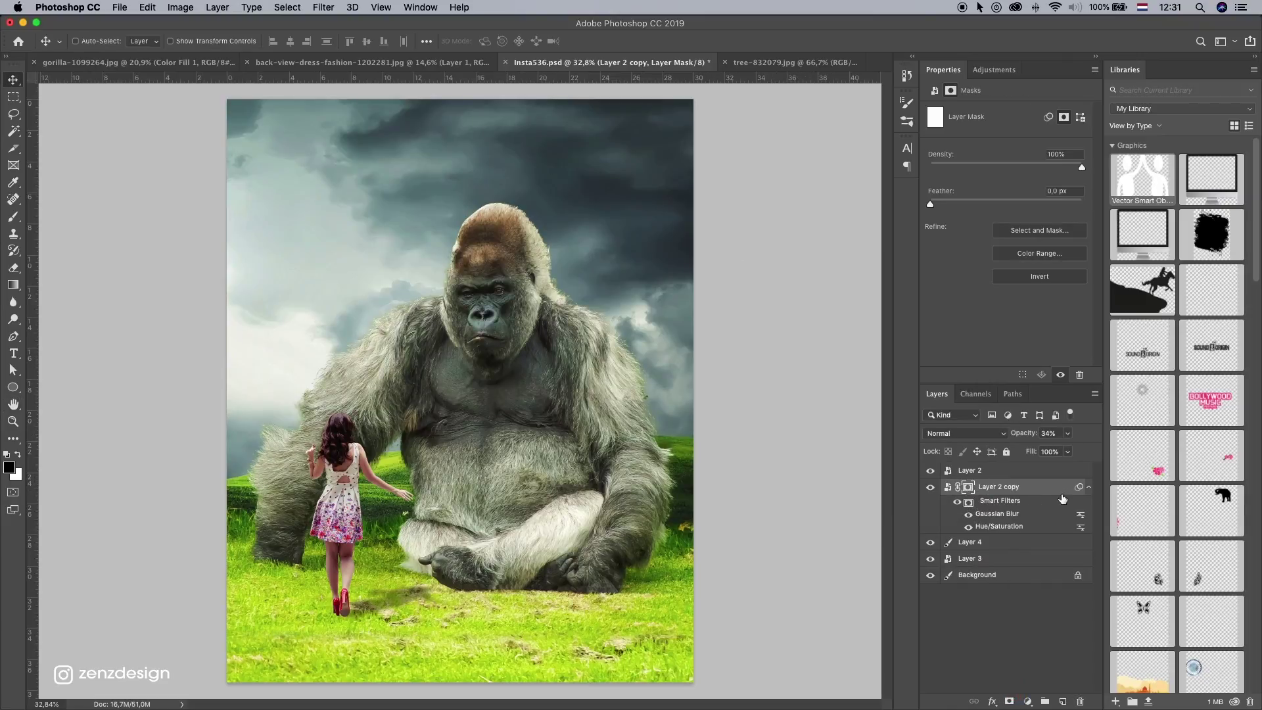
{"action": "left_click", "coordinate": [1088, 487]}
{"action": "left_click", "coordinate": [18, 285]}
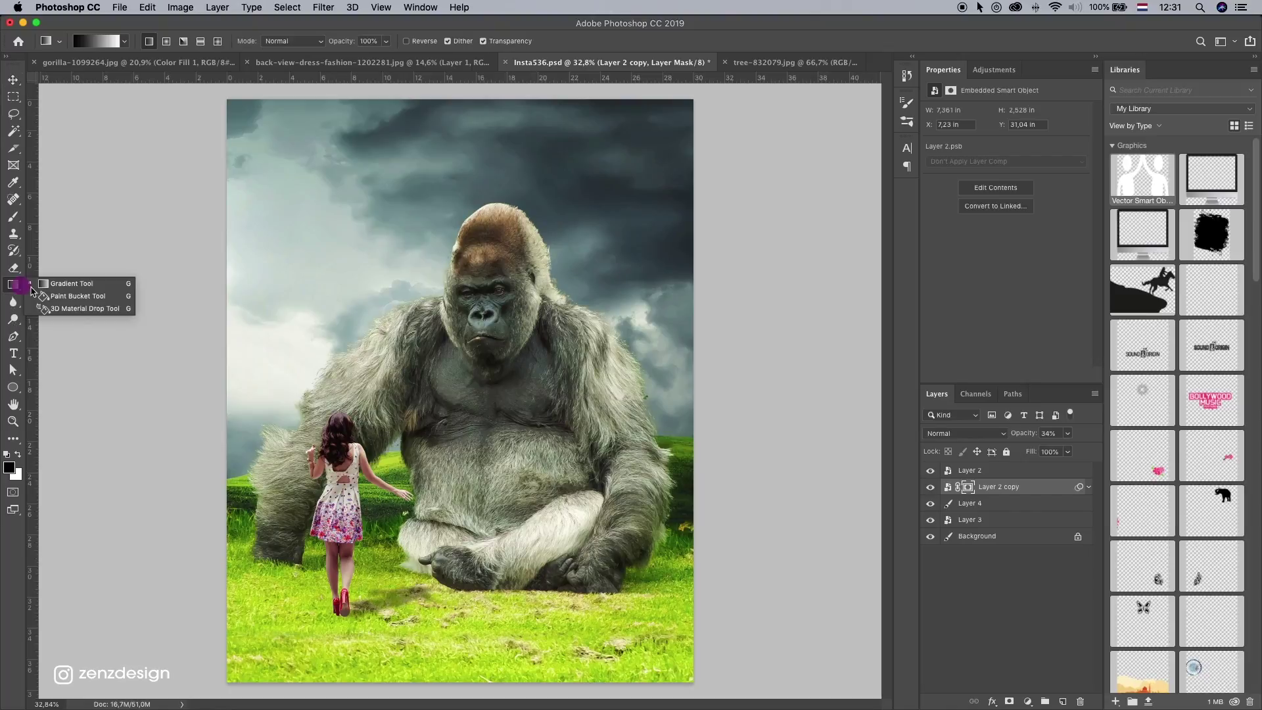
{"action": "left_click", "coordinate": [68, 189]}
{"action": "key", "text": "x"}
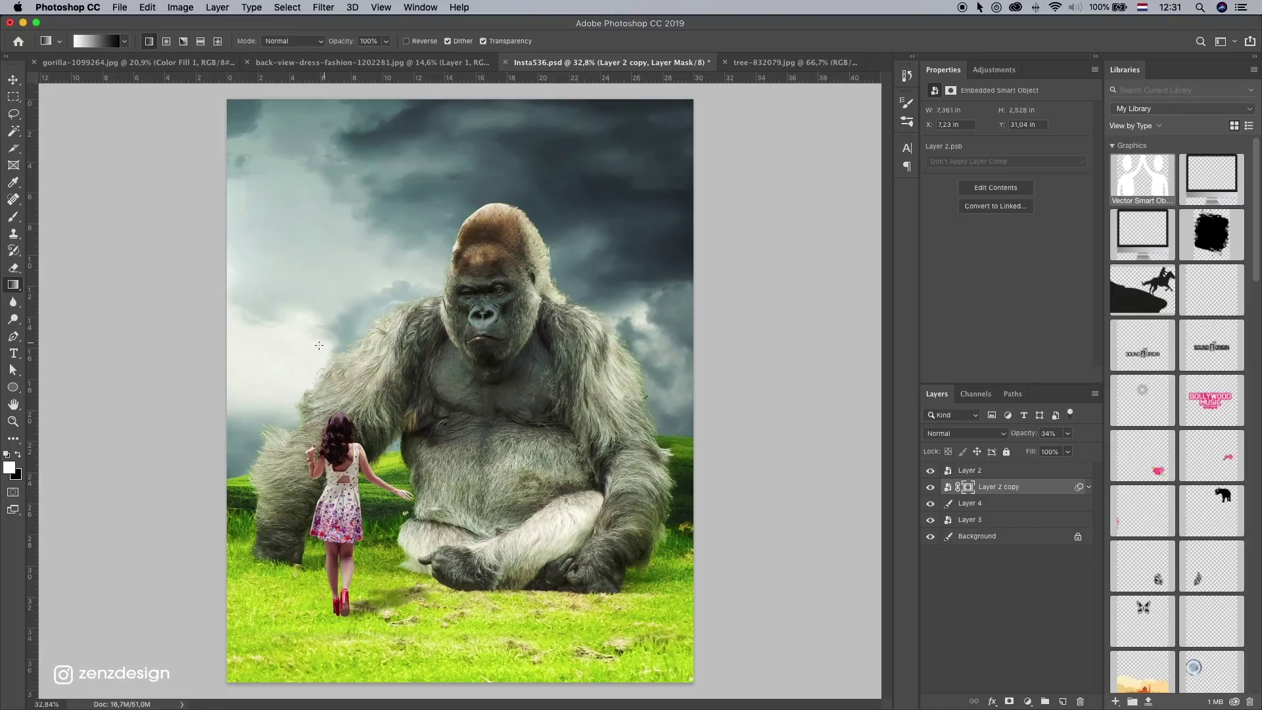
Step: Group the woman's layer with her shadow layer and name the group Girl
{"action": "key", "text": "z"}
{"action": "left_click", "coordinate": [451, 477], "text": "alt"}
{"action": "left_click", "coordinate": [449, 472], "text": "alt"}
{"action": "left_click", "coordinate": [443, 452]}
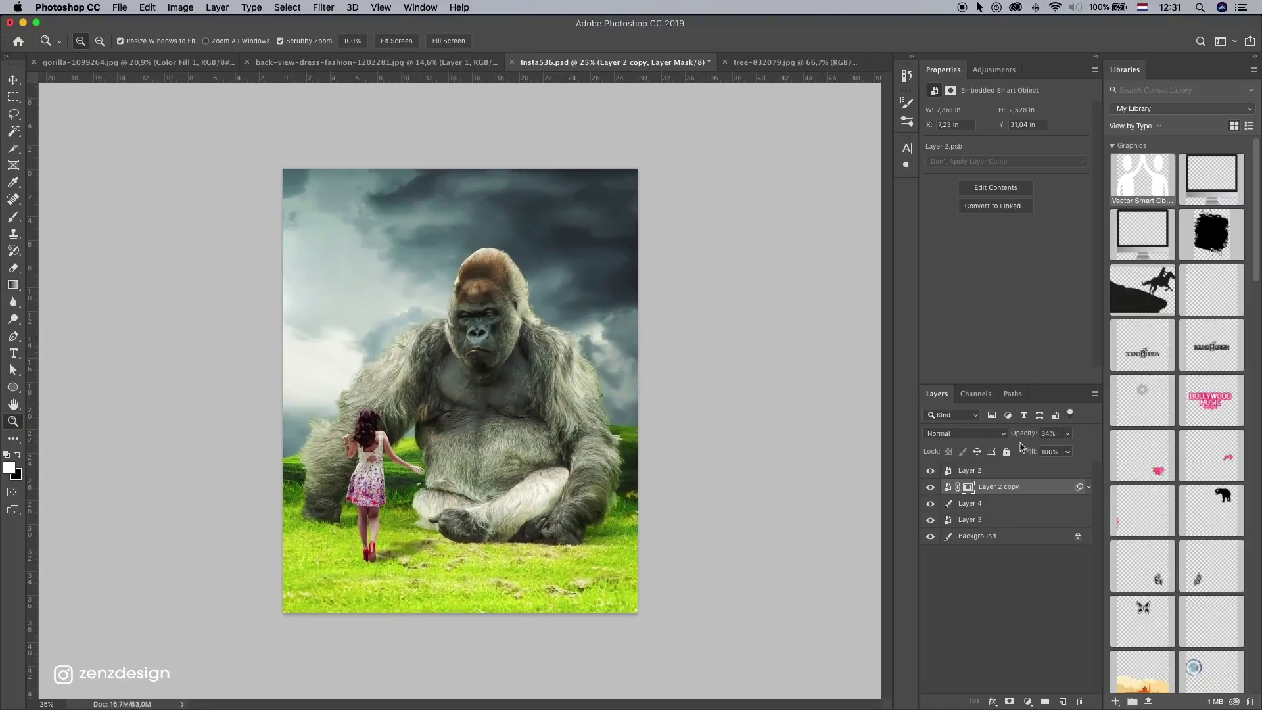
{"action": "left_click", "coordinate": [972, 470], "text": "shift"}
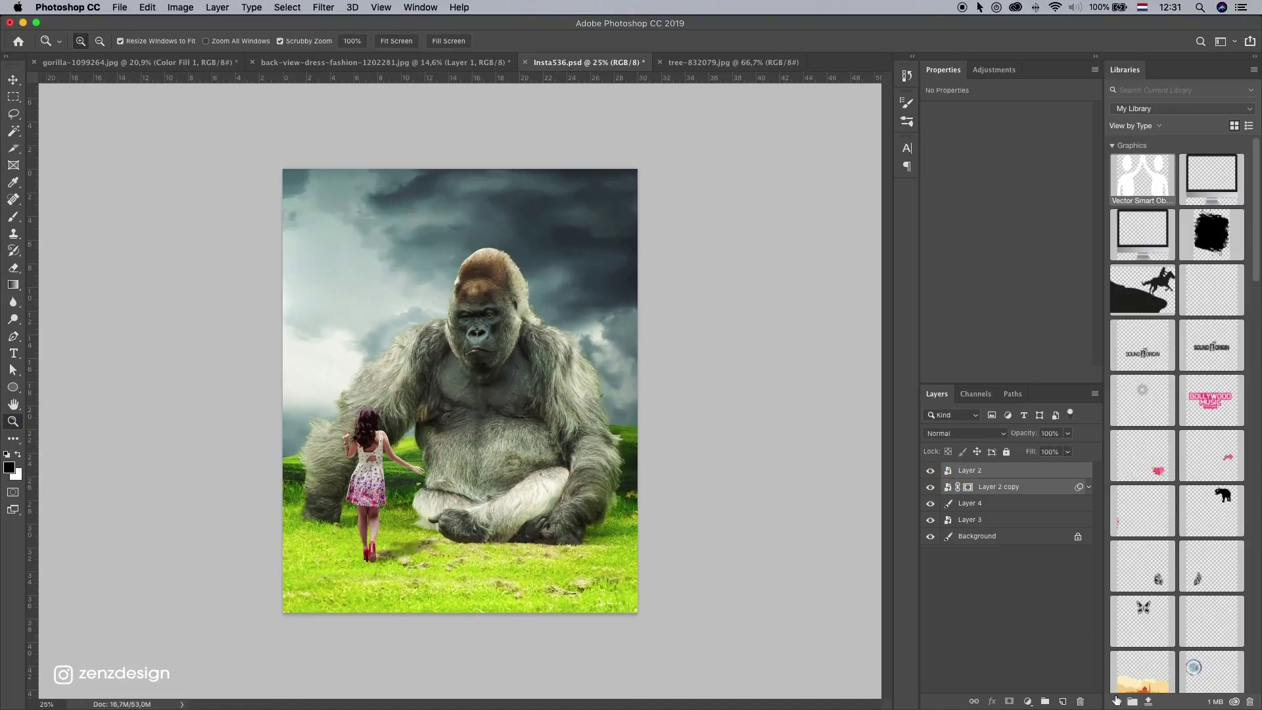
{"action": "left_click", "coordinate": [1045, 702]}
{"action": "double_click", "coordinate": [981, 470]}
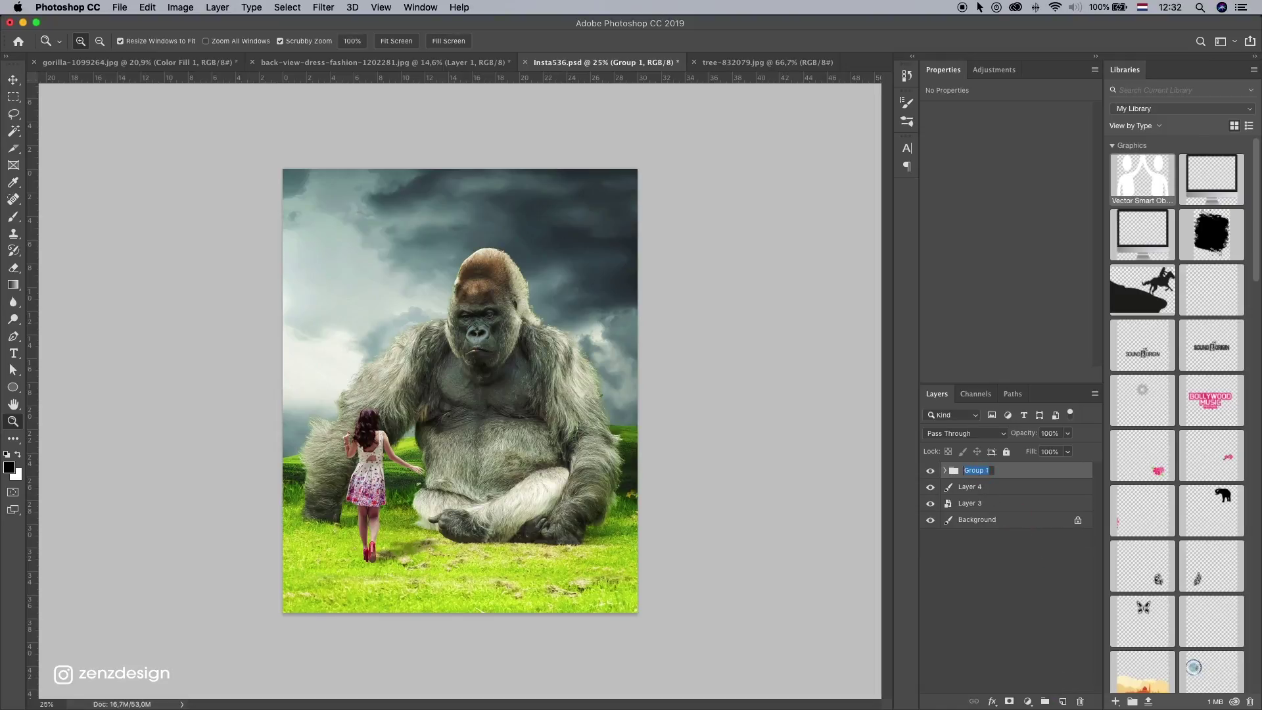
{"action": "type", "text": "Girl"}
{"action": "key", "text": "Return"}
Step: Check the contents of Layer 4 by toggling its visibility, and rename the layer Gorilla
{"action": "left_click", "coordinate": [950, 487]}
{"action": "left_click", "coordinate": [929, 490]}
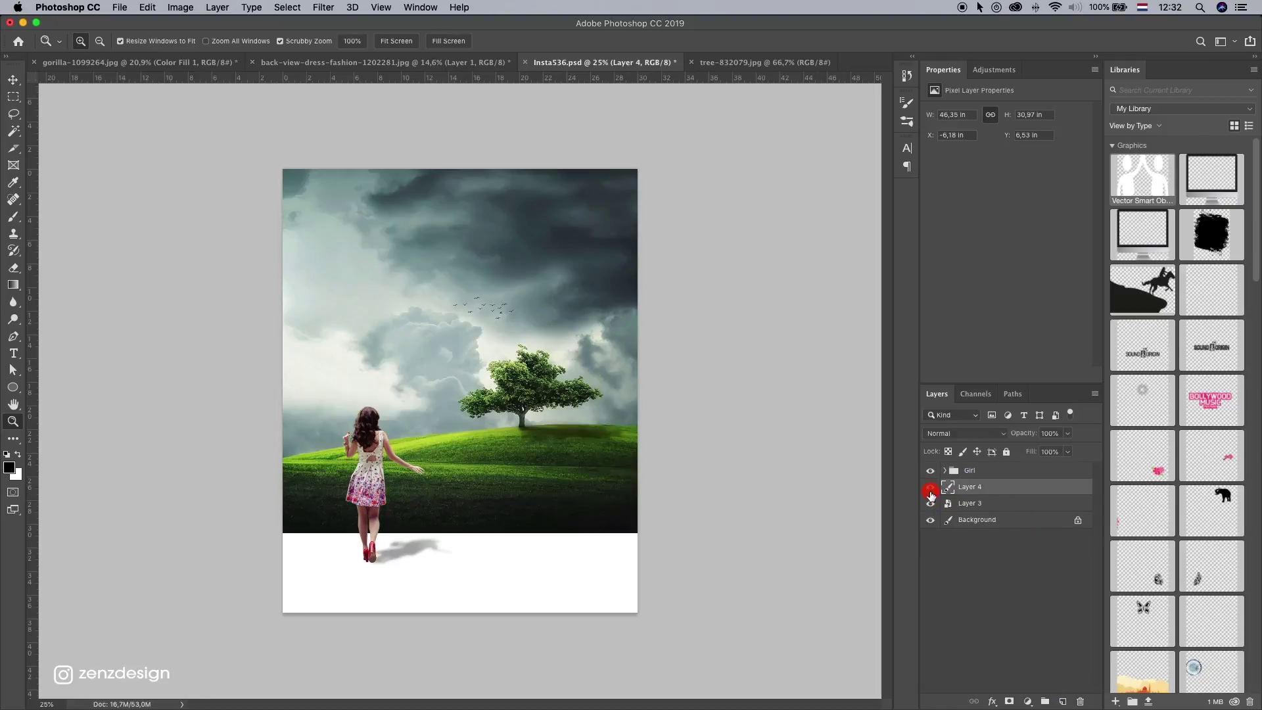
{"action": "left_click", "coordinate": [930, 488]}
{"action": "type", "text": "Goril"}
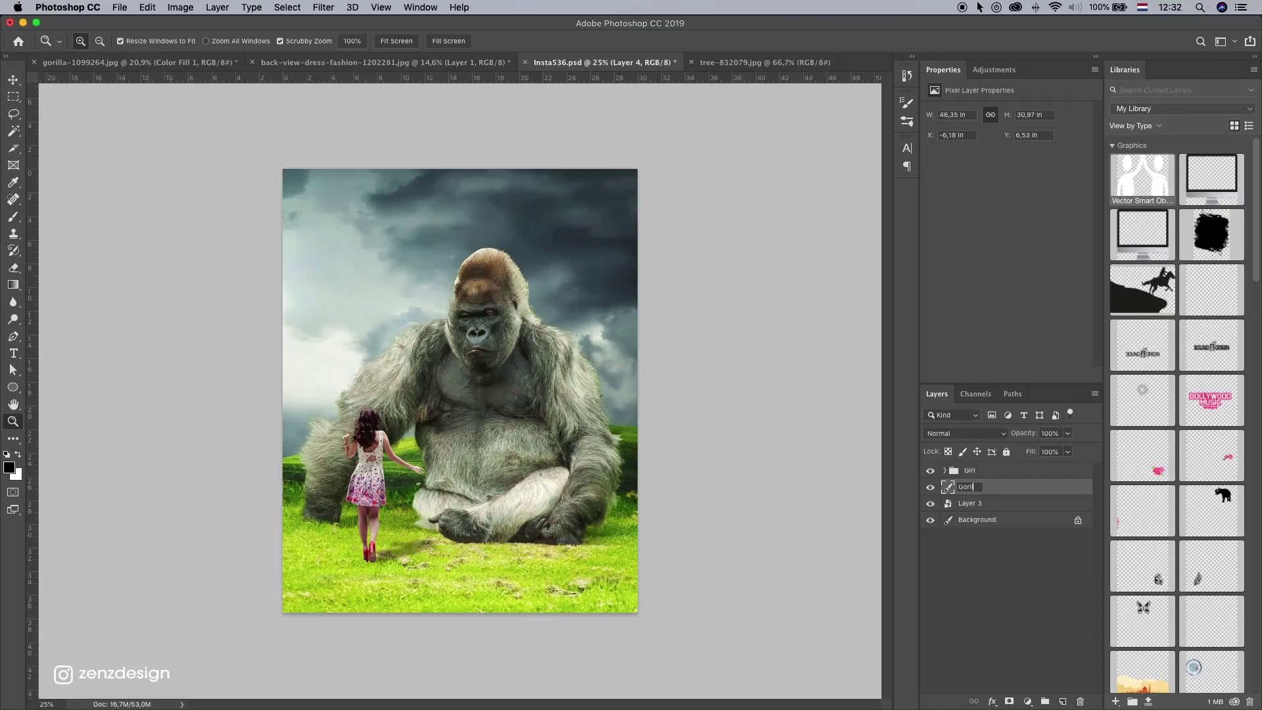
{"action": "type", "text": "la"}
{"action": "key", "text": "Return"}
Step: Create a layer group named Gorilla and move the Gorilla layer into it
{"action": "left_click", "coordinate": [949, 507]}
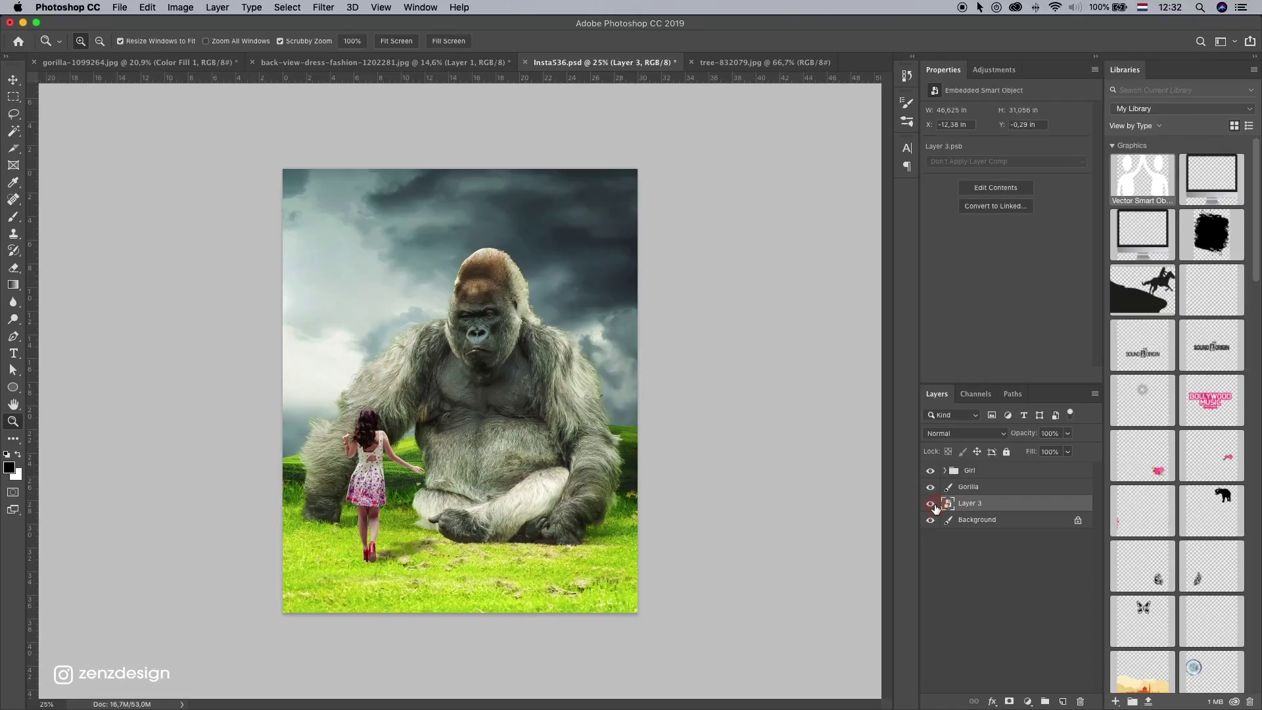
{"action": "left_click", "coordinate": [933, 506]}
{"action": "left_click", "coordinate": [934, 506]}
{"action": "left_click", "coordinate": [991, 489]}
{"action": "left_click", "coordinate": [1045, 702]}
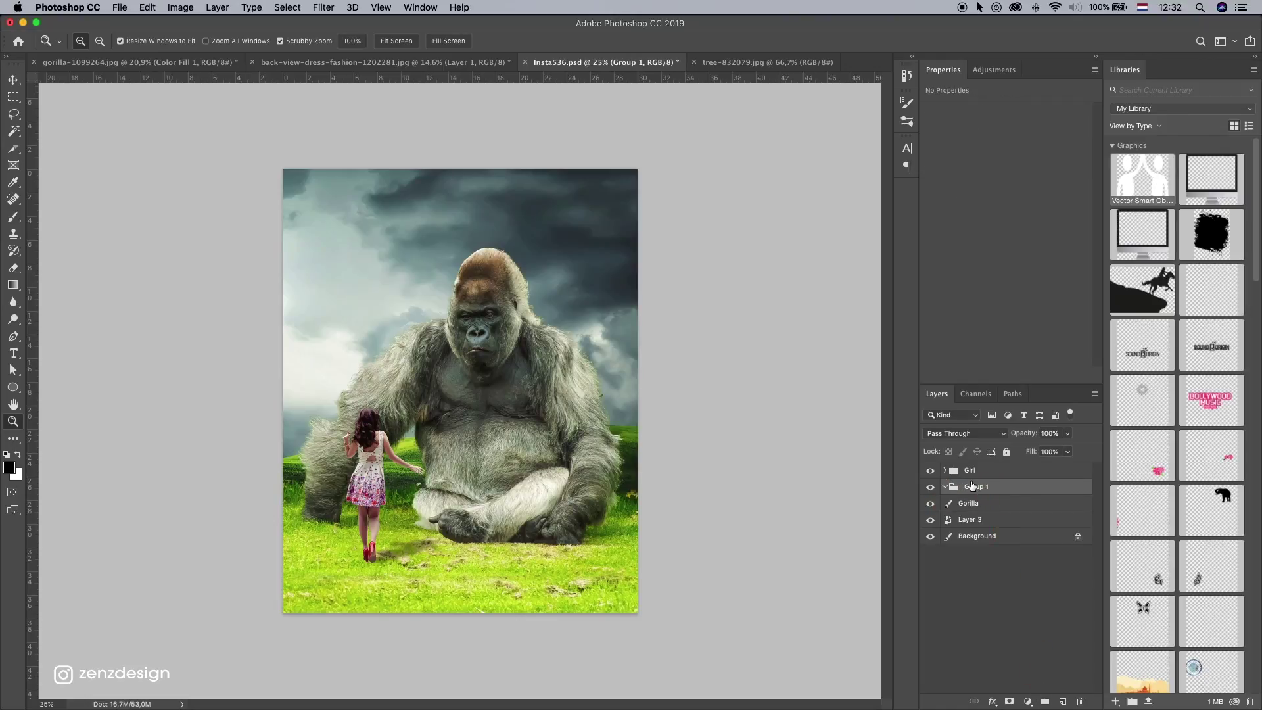
{"action": "double_click", "coordinate": [972, 486]}
{"action": "type", "text": "Gorilla"}
{"action": "key", "text": "Return"}
{"action": "left_click_drag", "start_coordinate": [974, 504], "coordinate": [992, 486]}
Step: Create a group named BG above Layer 3 and move Layer 3 into it
{"action": "left_click", "coordinate": [986, 520]}
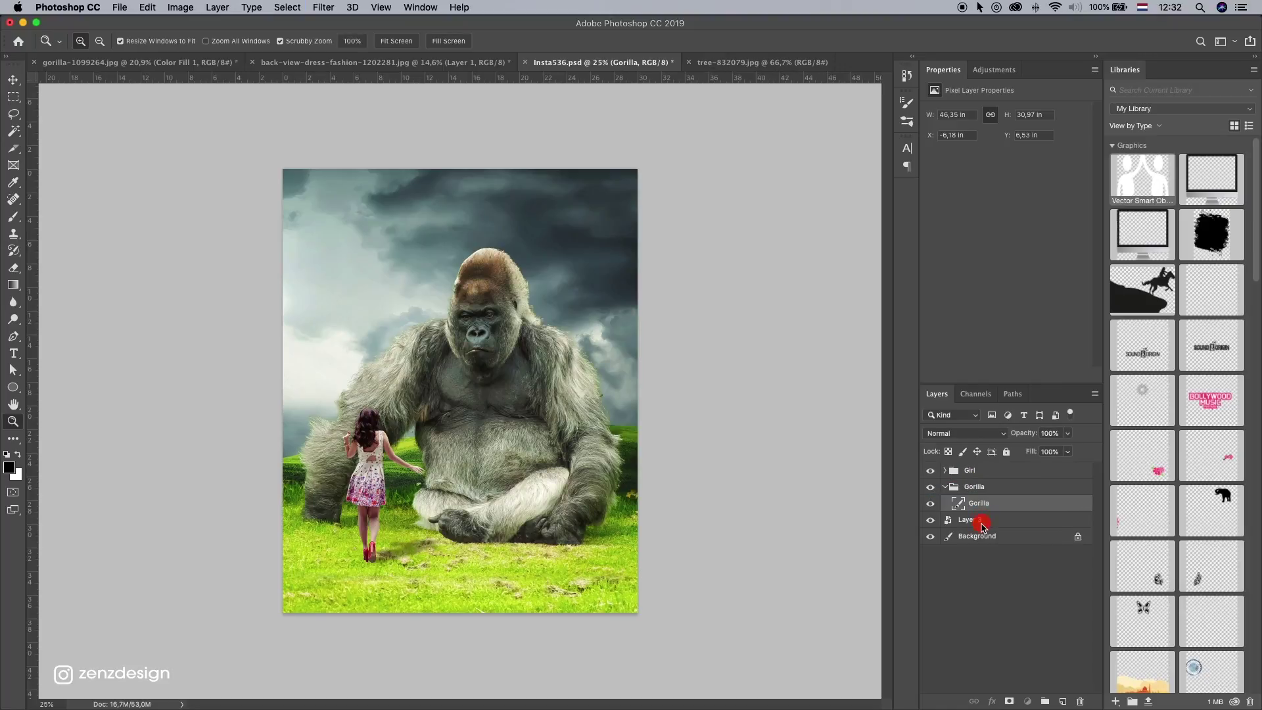
{"action": "left_click", "coordinate": [1042, 702]}
{"action": "double_click", "coordinate": [971, 520]}
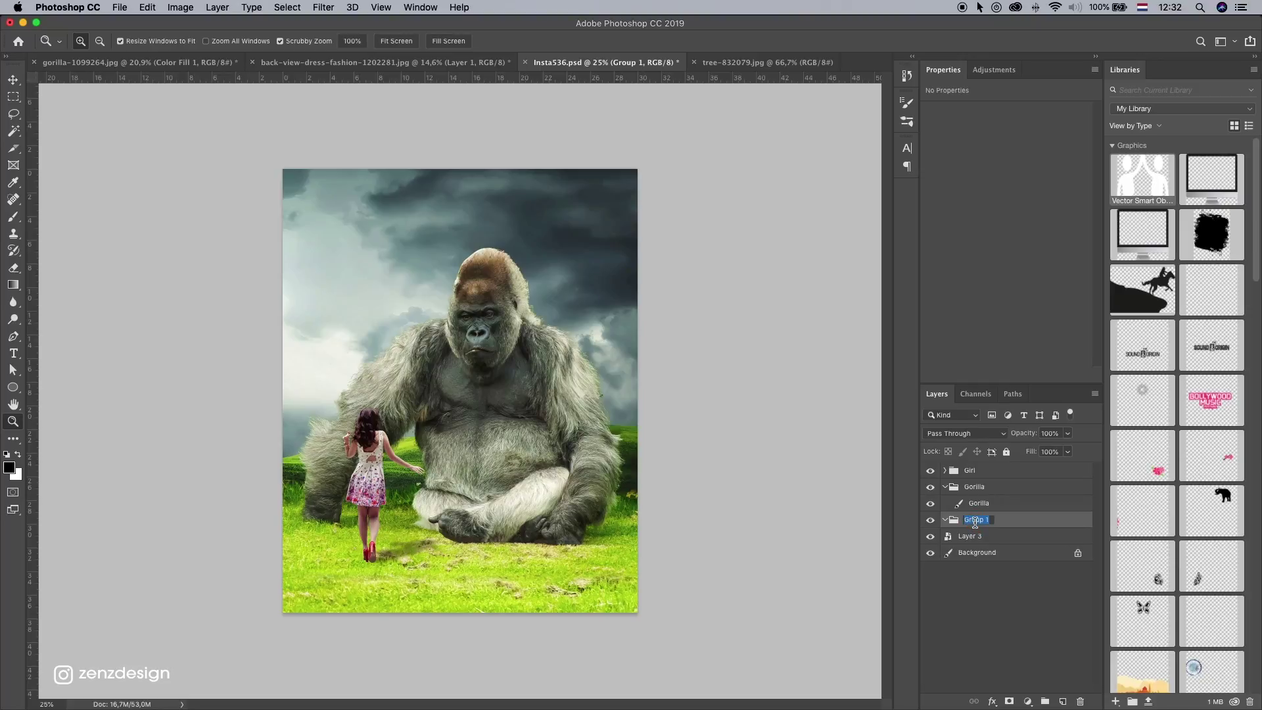
{"action": "type", "text": "BG"}
{"action": "key", "text": "Return"}
{"action": "left_click", "coordinate": [979, 552]}
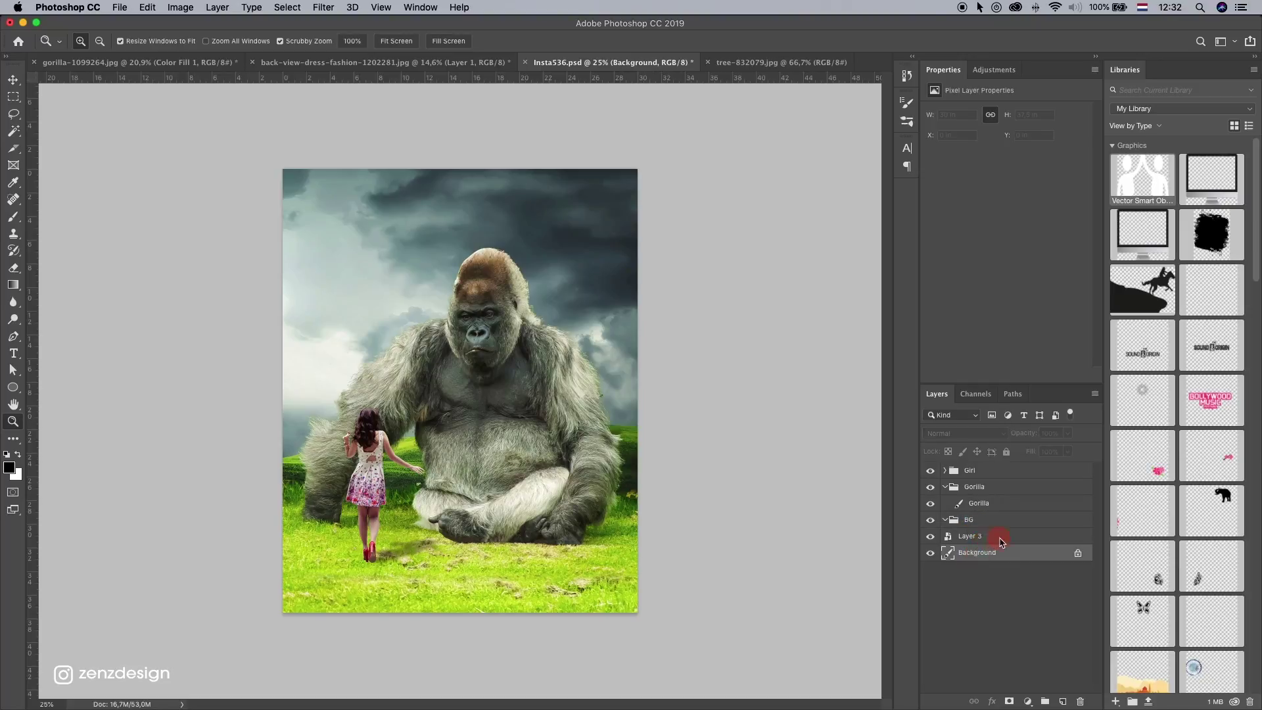
{"action": "left_click_drag", "start_coordinate": [1001, 541], "coordinate": [998, 520]}
Step: Add a Hue/Saturation adjustment layer directly above the Gorilla layer inside its group
{"action": "left_click", "coordinate": [981, 503]}
{"action": "left_click", "coordinate": [386, 482]}
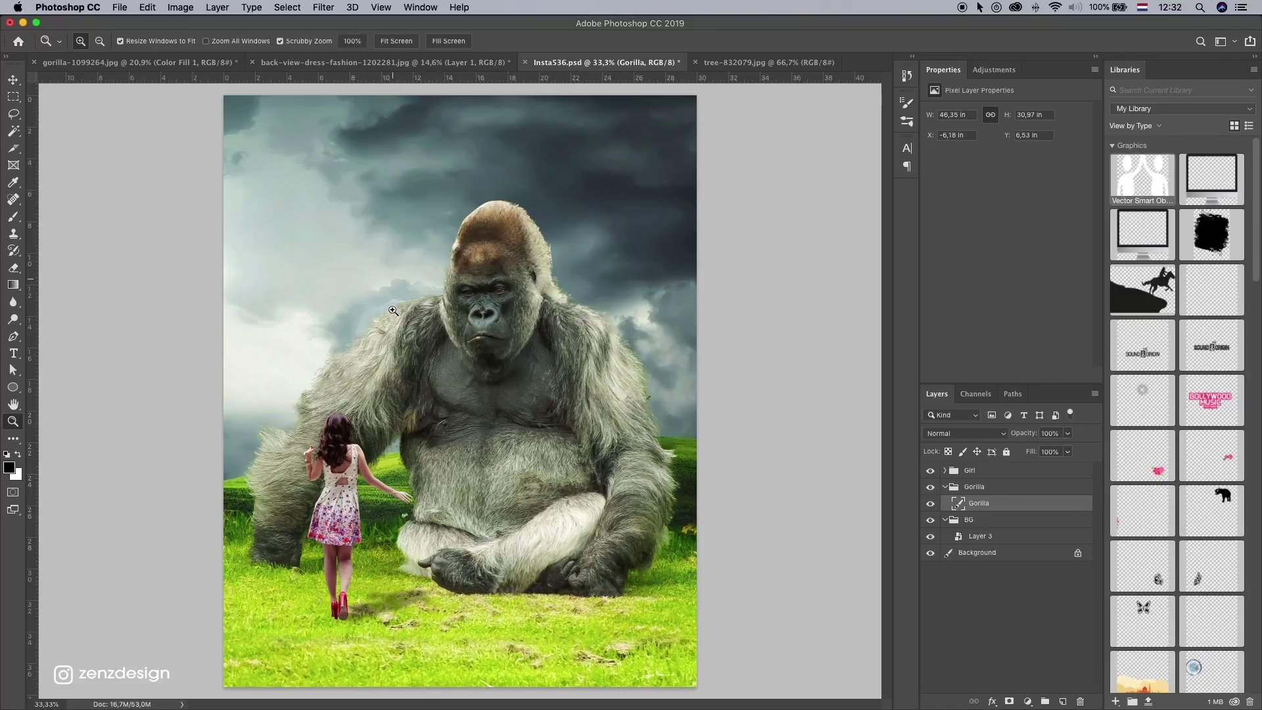
{"action": "left_click", "coordinate": [12, 80]}
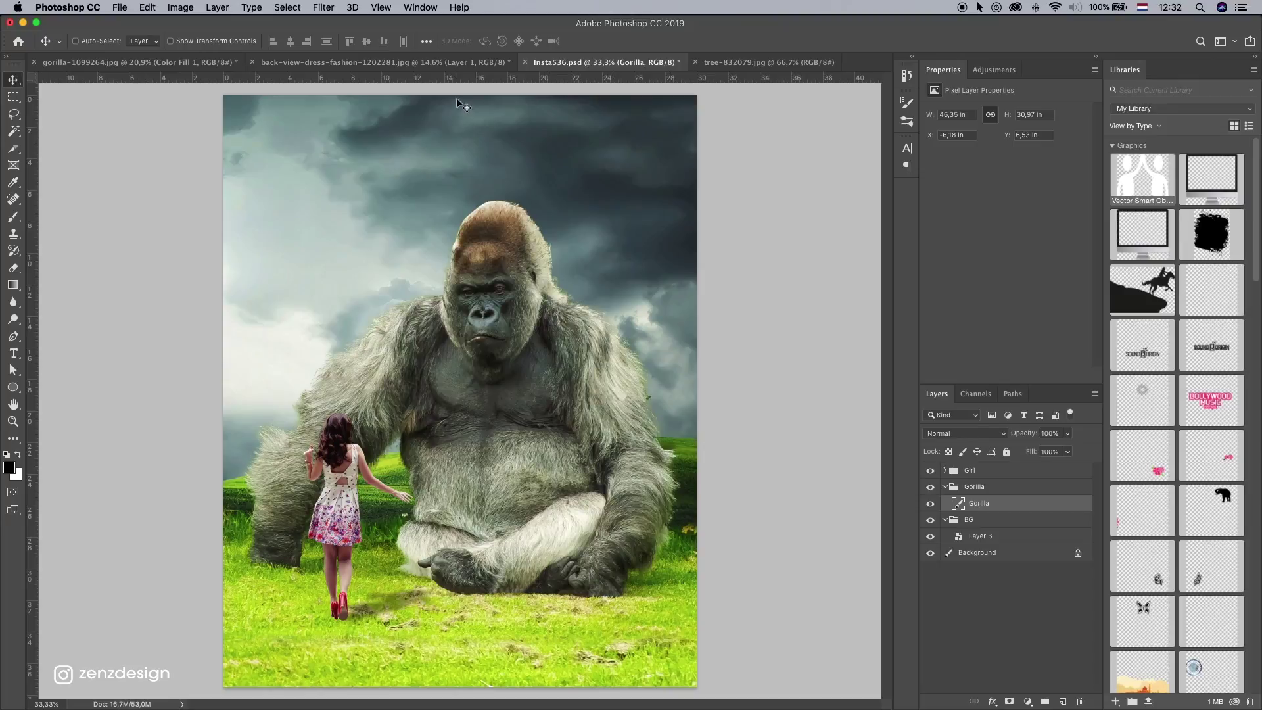
{"action": "left_click", "coordinate": [1027, 701]}
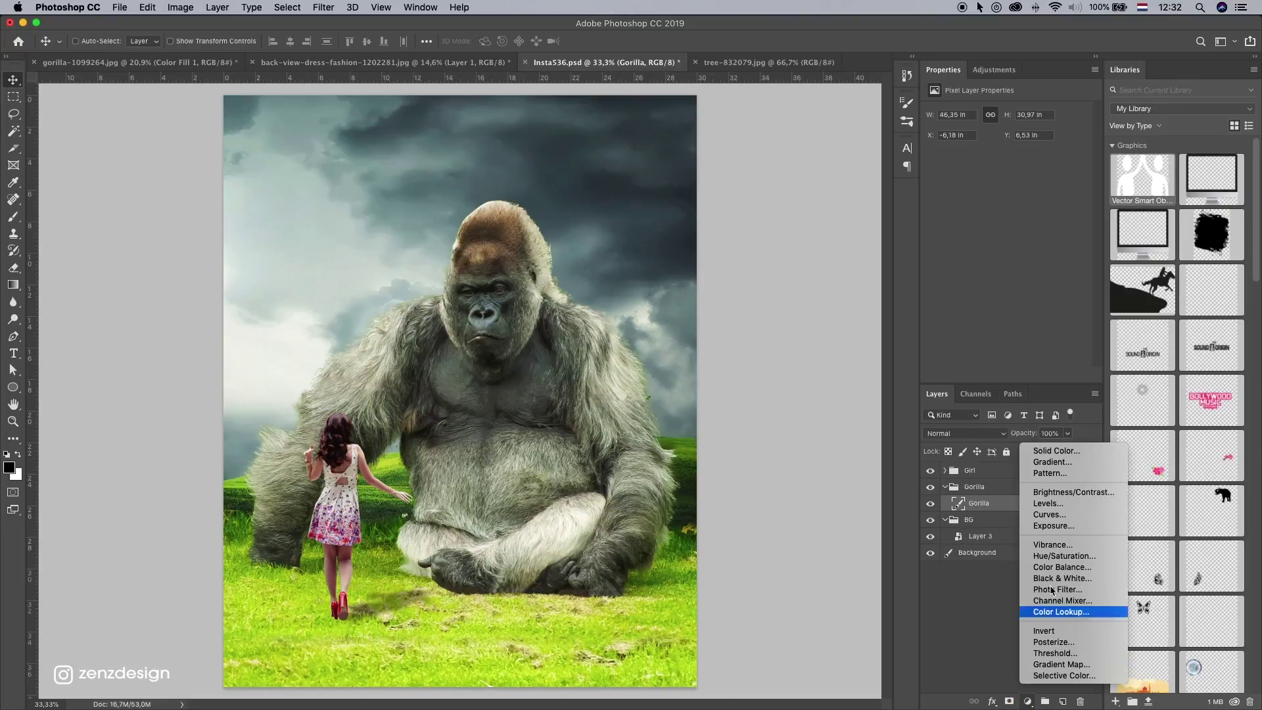
{"action": "left_click", "coordinate": [1068, 556]}
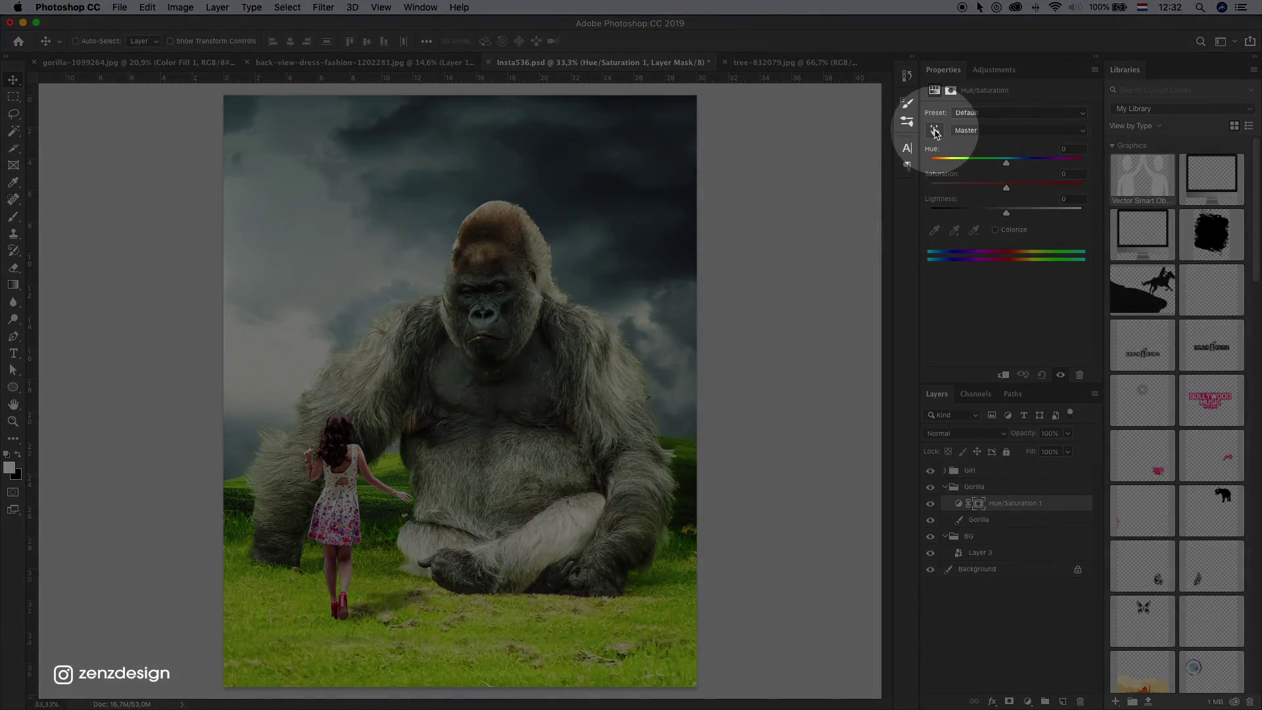
Step: Sample the bright grass for the Hue/Saturation adjustment and reduce the Yellows saturation to -71
{"action": "left_click", "coordinate": [935, 131]}
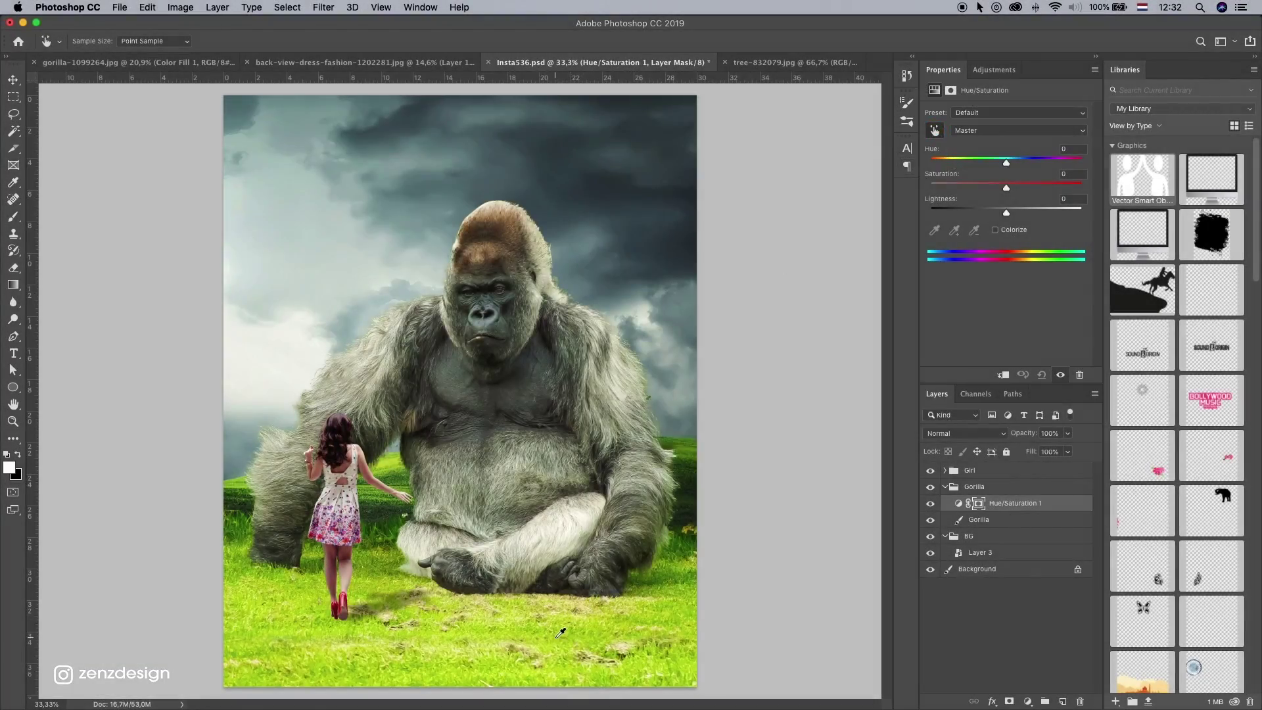
{"action": "left_click", "coordinate": [558, 635]}
{"action": "left_click_drag", "start_coordinate": [1000, 190], "coordinate": [948, 191]}
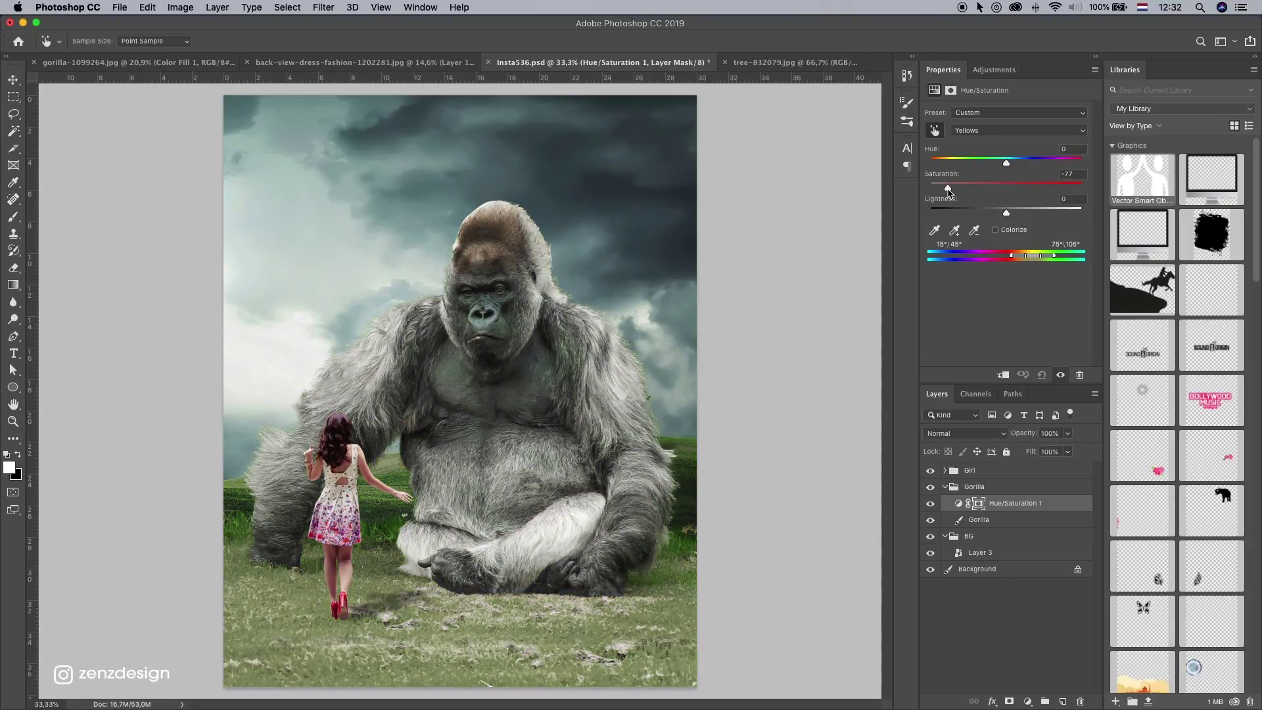
{"action": "scroll", "coordinate": [550, 509], "scroll_direction": "down", "scroll_amount": 5}
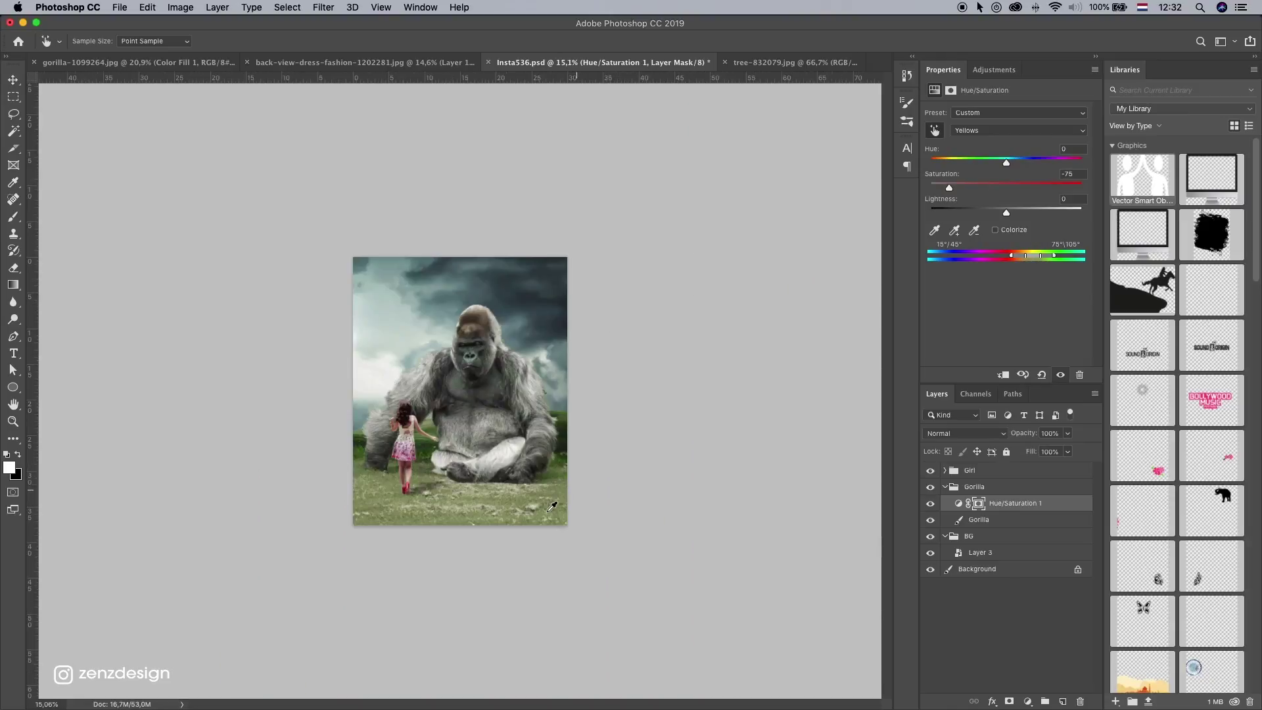
{"action": "scroll", "coordinate": [549, 509], "scroll_direction": "up", "scroll_amount": 4}
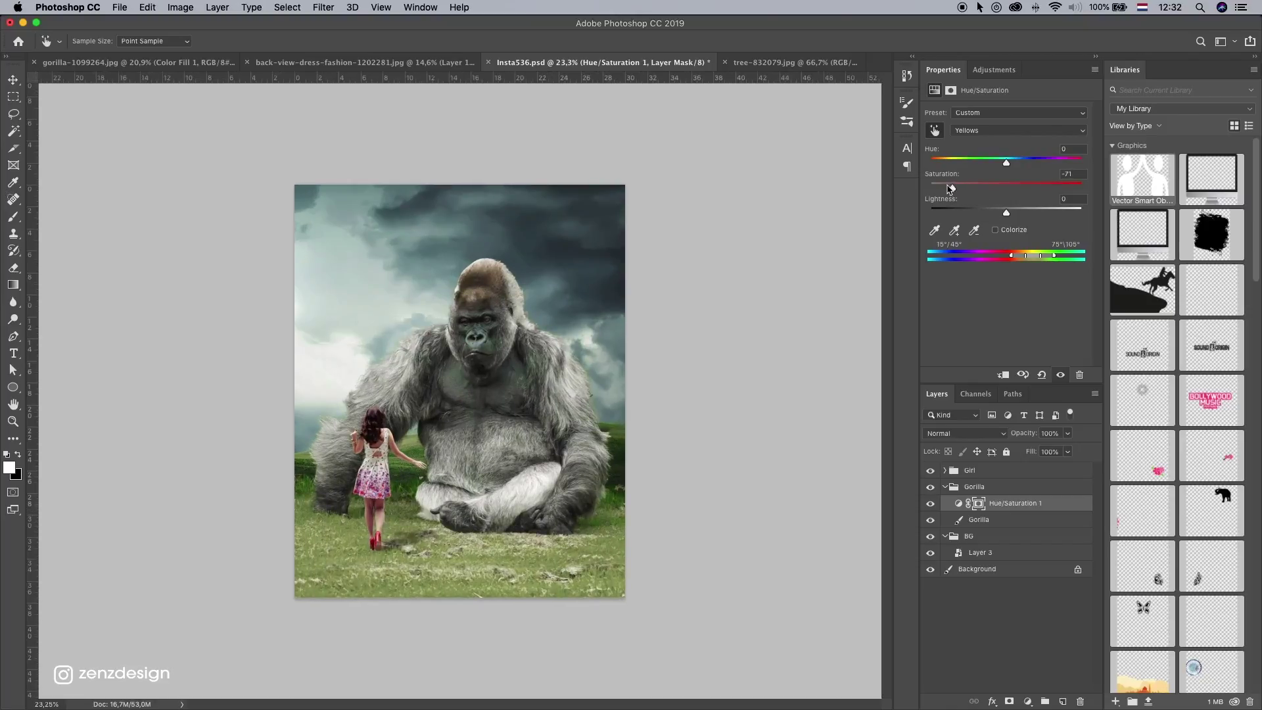
{"action": "left_click_drag", "start_coordinate": [951, 188], "coordinate": [952, 186]}
{"action": "scroll", "coordinate": [484, 407], "scroll_direction": "down", "scroll_amount": 2}
{"action": "scroll", "coordinate": [482, 408], "scroll_direction": "up", "scroll_amount": 5}
{"action": "scroll", "coordinate": [479, 417], "scroll_direction": "down", "scroll_amount": 2}
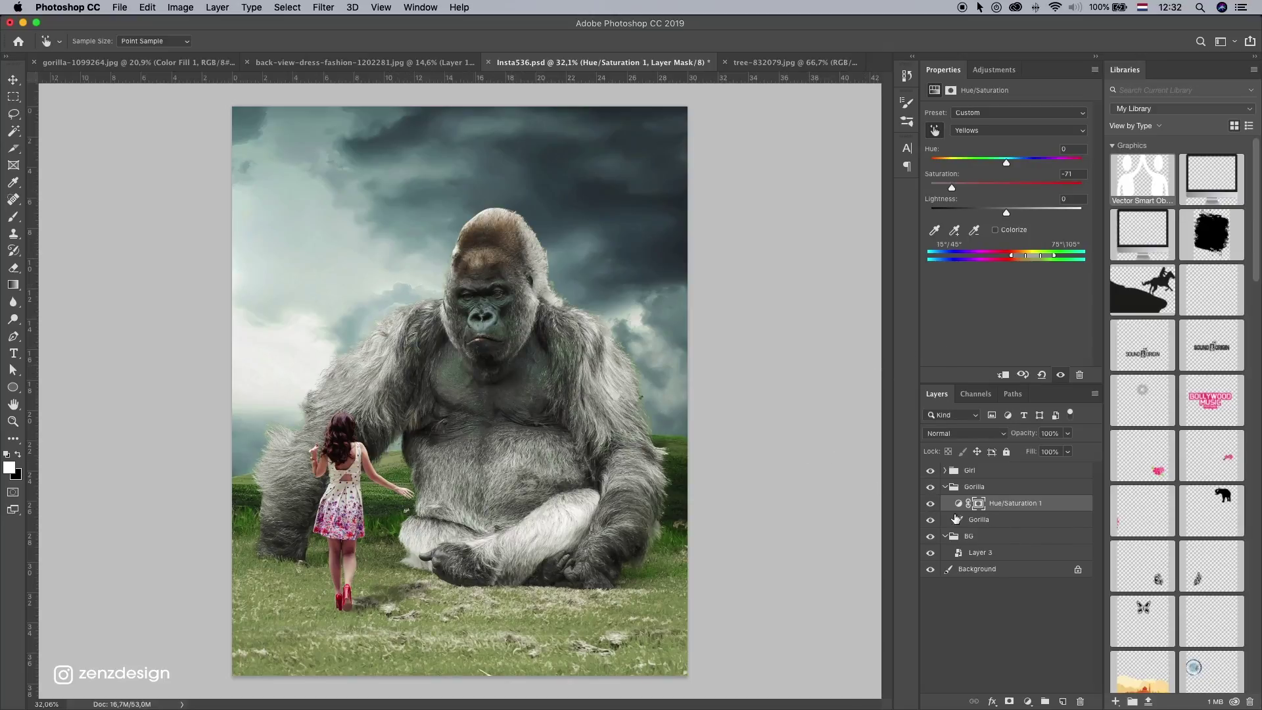
Step: Compare the image with and without the adjustment, then sample the green hill and reduce the Greens saturation to -58
{"action": "left_click", "coordinate": [934, 507]}
{"action": "left_click", "coordinate": [934, 506]}
{"action": "left_click", "coordinate": [672, 531]}
{"action": "scroll", "coordinate": [428, 484], "scroll_direction": "down", "scroll_amount": 5}
{"action": "scroll", "coordinate": [429, 485], "scroll_direction": "up", "scroll_amount": 5}
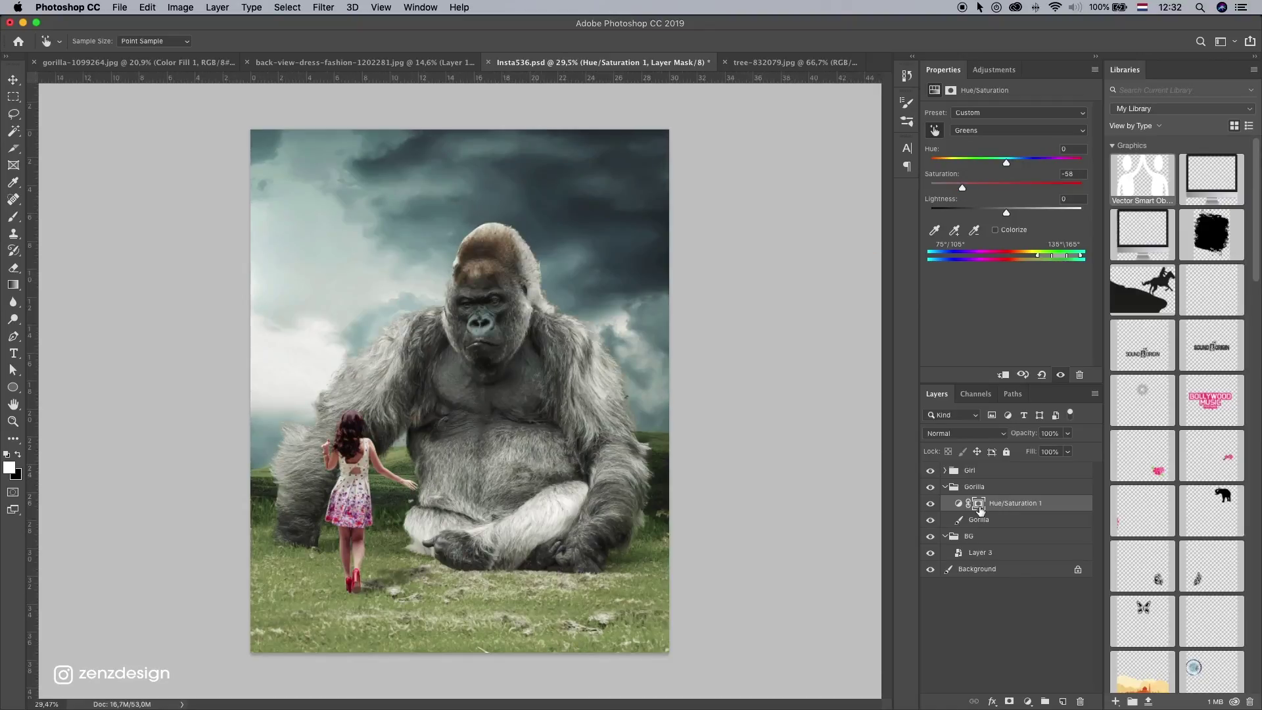
Step: Select the Girl group and examine the woman's shoes, her shadow and the surrounding grass up close
{"action": "left_click", "coordinate": [1083, 473]}
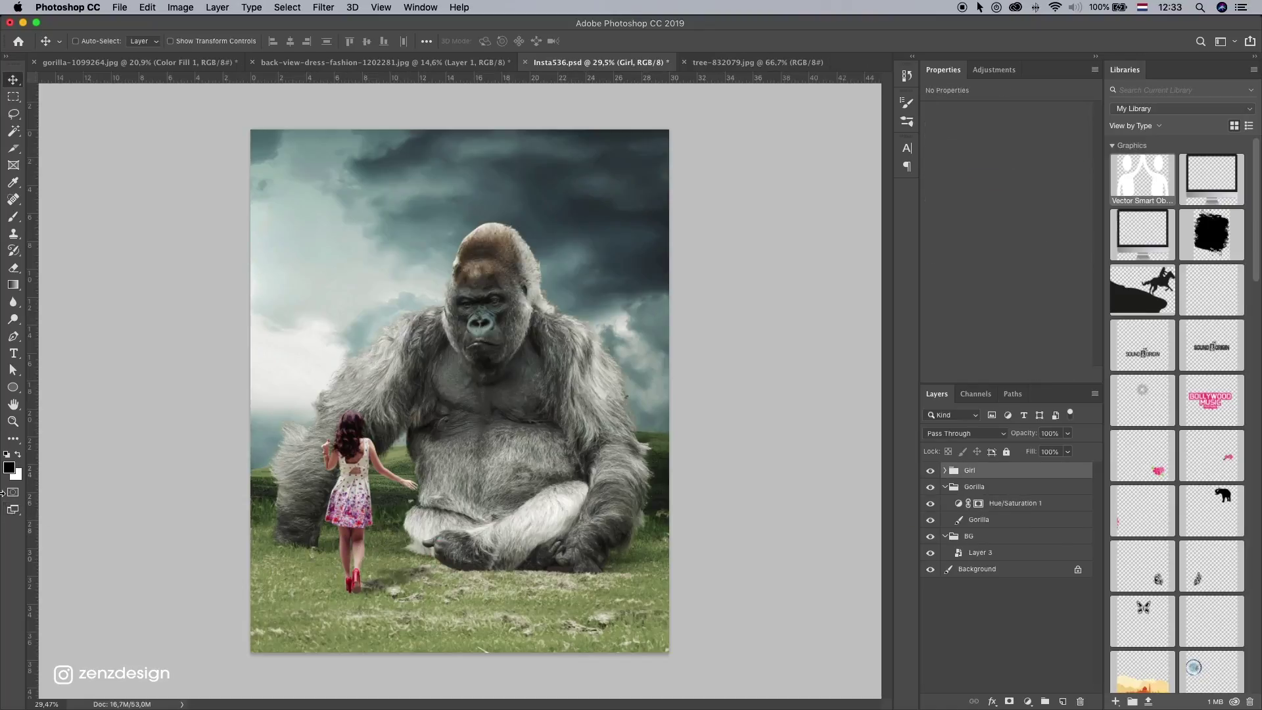
{"action": "left_click", "coordinate": [13, 421]}
{"action": "left_click", "coordinate": [350, 595]}
{"action": "left_click", "coordinate": [350, 595]}
{"action": "left_click", "coordinate": [349, 595]}
{"action": "left_click_drag", "start_coordinate": [350, 595], "coordinate": [417, 492]}
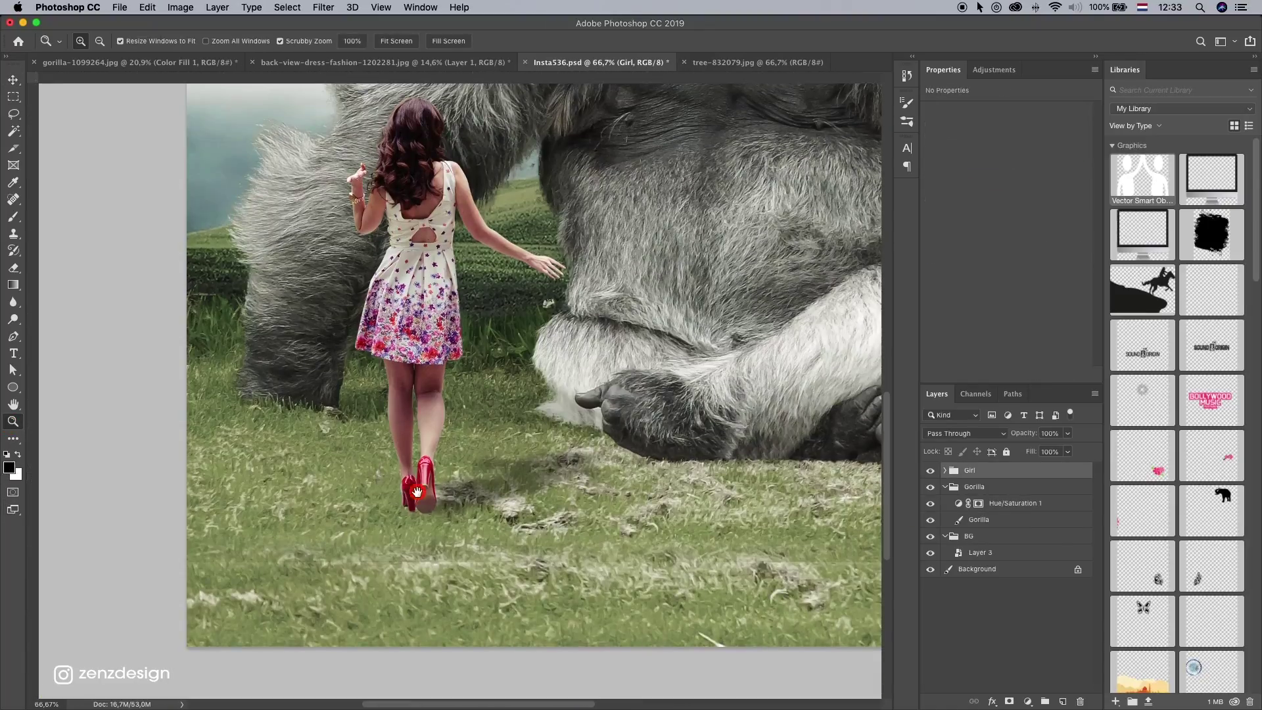
{"action": "left_click", "coordinate": [418, 506]}
{"action": "left_click", "coordinate": [418, 506]}
{"action": "left_click", "coordinate": [434, 504], "text": "alt"}
{"action": "left_click", "coordinate": [434, 504], "text": "alt"}
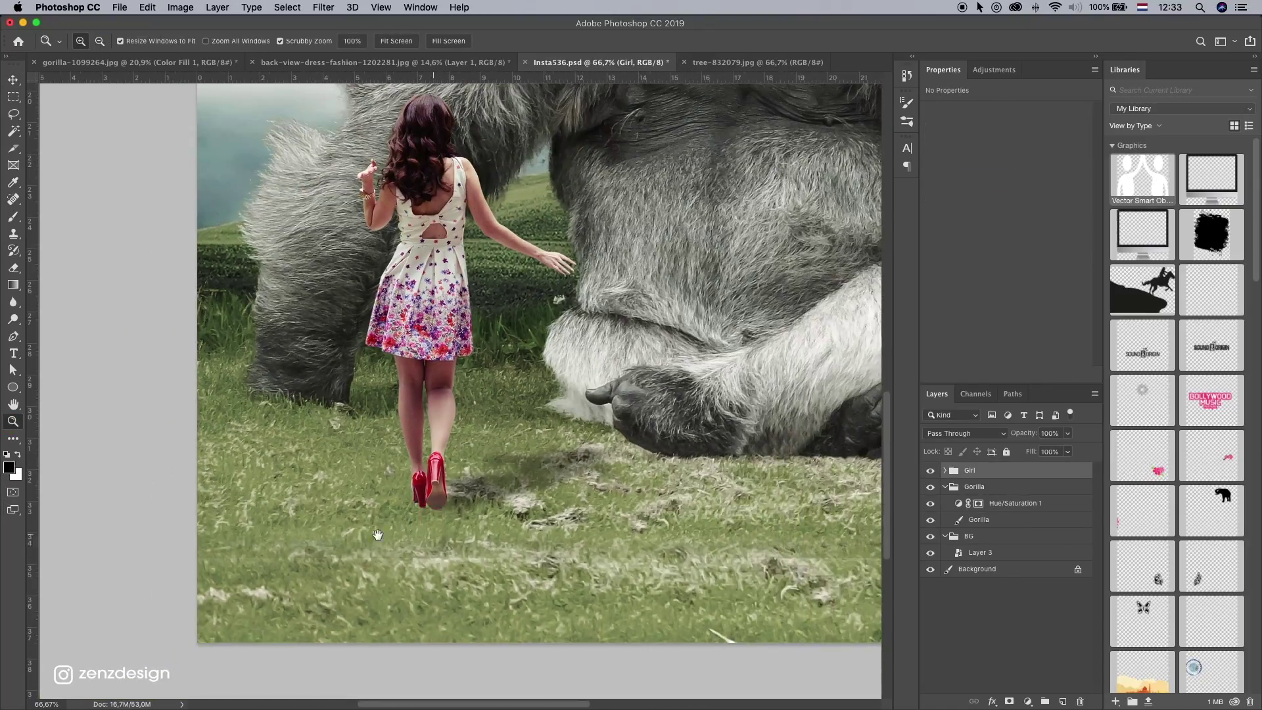
{"action": "scroll", "coordinate": [378, 535], "scroll_direction": "up", "scroll_amount": 3}
{"action": "key", "text": "v"}
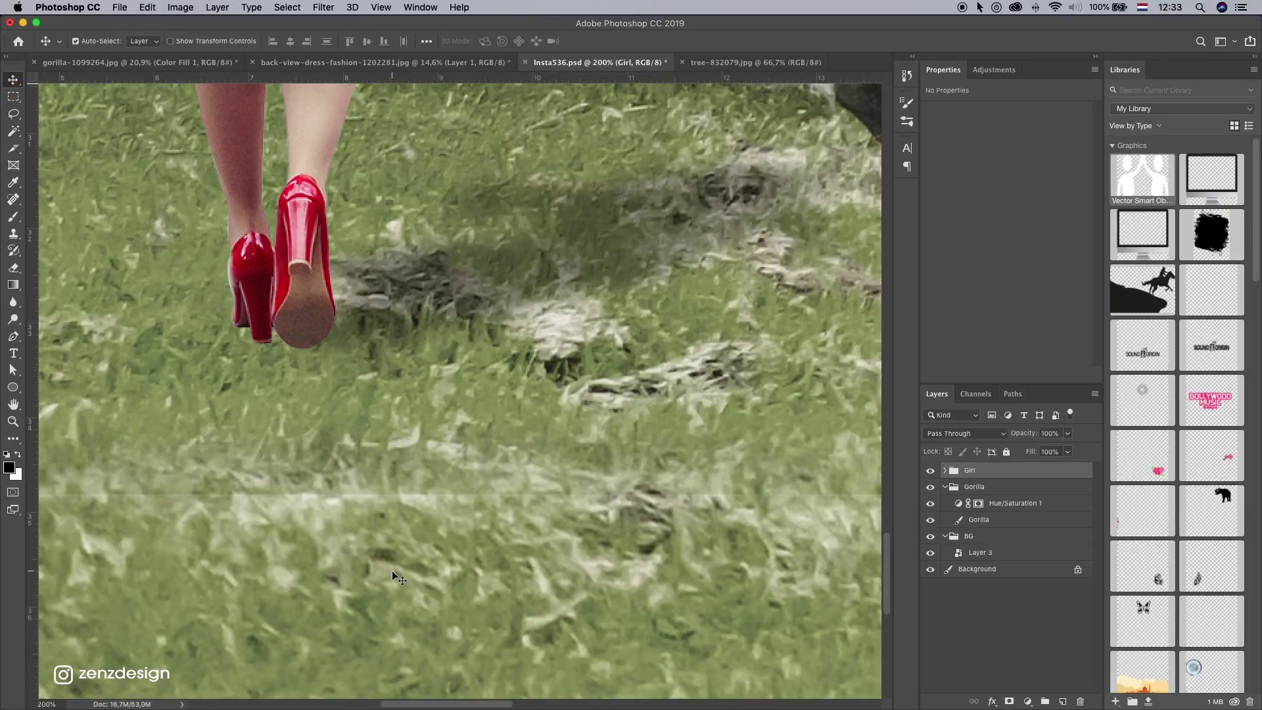
Step: Select the Gorilla layer at the grass below the woman's shoes and undo the small move made to it
{"action": "left_click_drag", "start_coordinate": [391, 570], "coordinate": [403, 532]}
{"action": "key", "text": "super+z"}
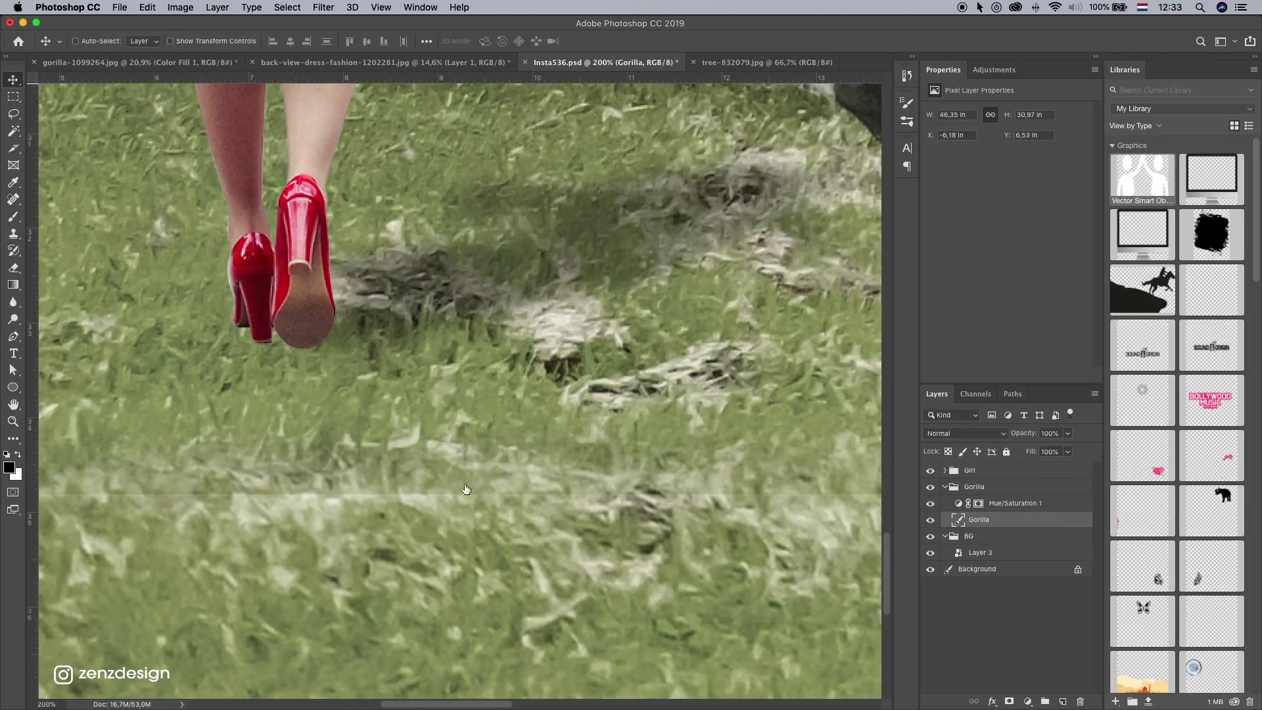
{"action": "left_click", "coordinate": [13, 422]}
{"action": "left_click", "coordinate": [259, 434], "text": "alt"}
{"action": "left_click", "coordinate": [259, 434], "text": "alt"}
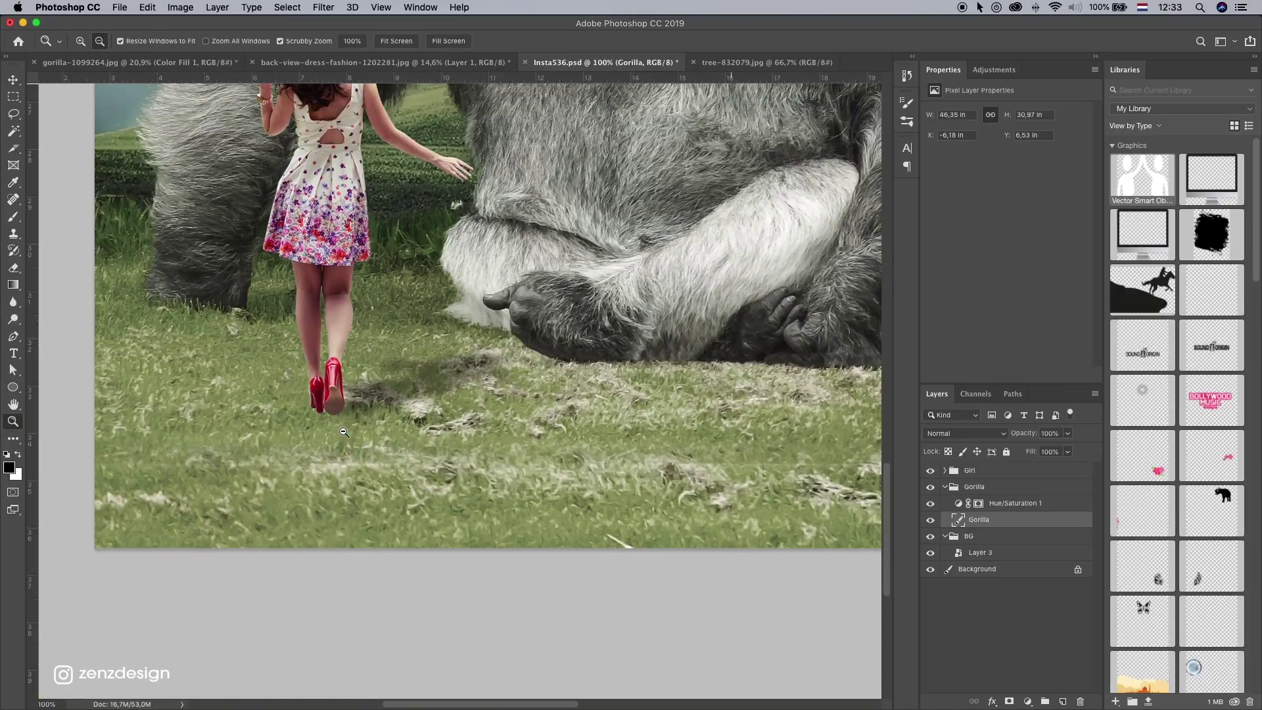
Step: Clone clean grass with a 175 px Clone Stamp over the pale streaks below the woman's feet on the Gorilla layer
{"action": "left_click_drag", "start_coordinate": [263, 354], "coordinate": [312, 372]}
{"action": "key", "text": "super+r"}
{"action": "left_click", "coordinate": [13, 234]}
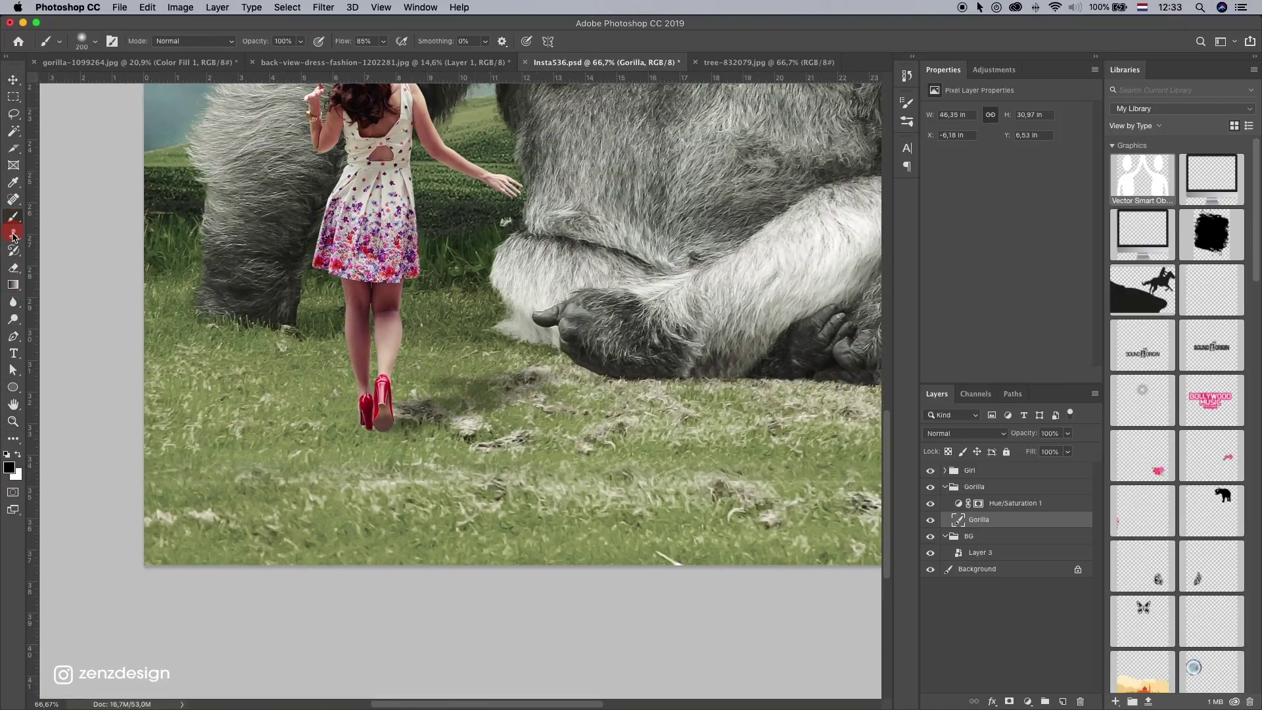
{"action": "left_click", "coordinate": [90, 397]}
{"action": "key", "text": "bracketright"}
{"action": "key", "text": "bracketright"}
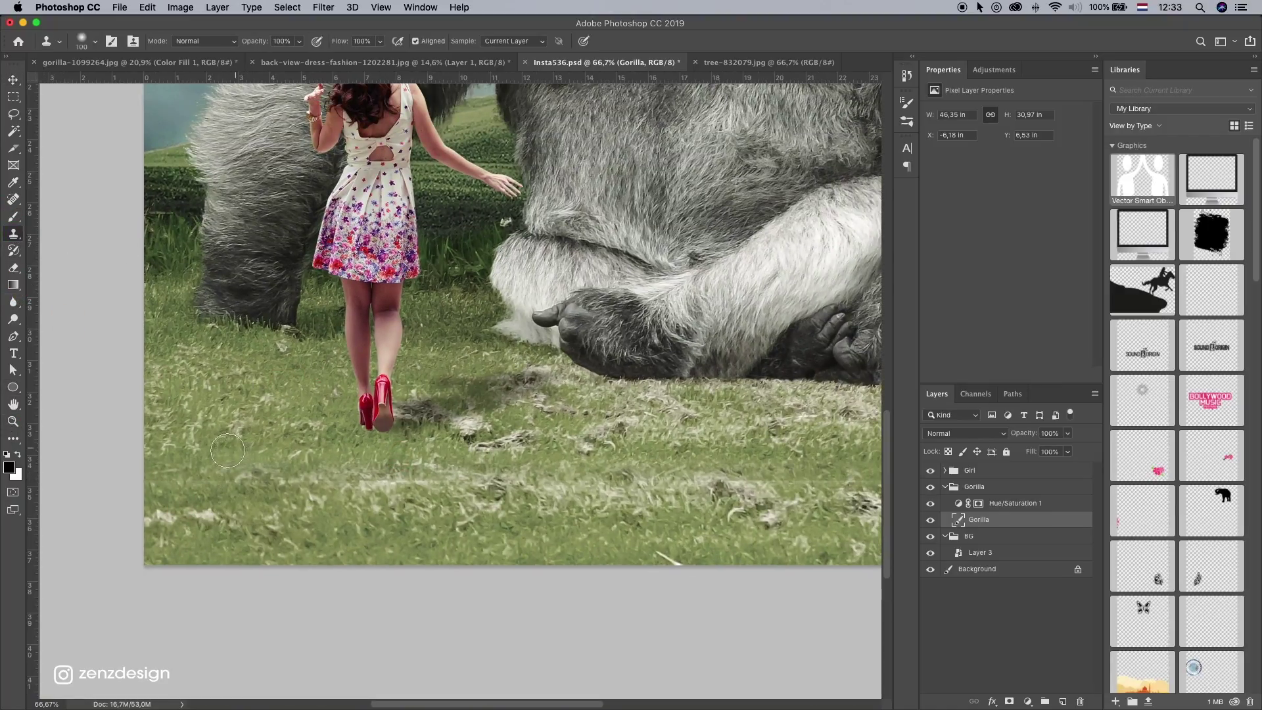
{"action": "key", "text": "bracketright"}
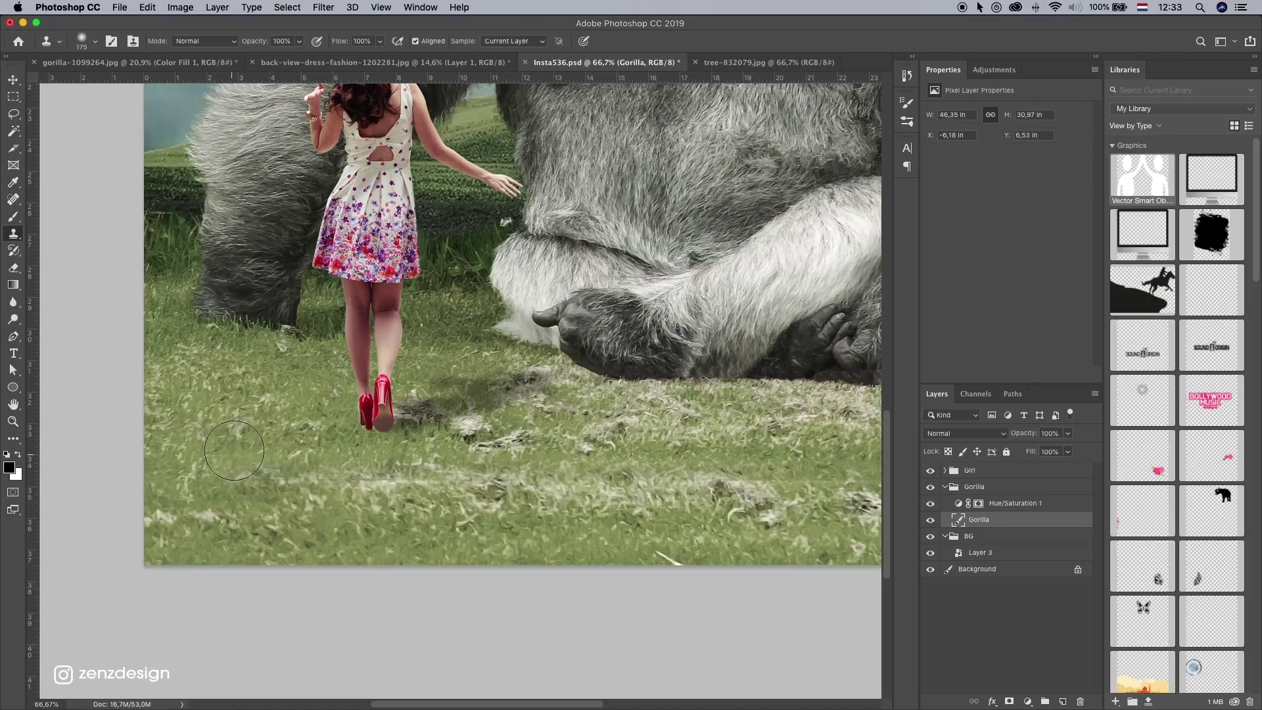
{"action": "left_click", "coordinate": [264, 446], "text": "alt"}
{"action": "mouse_move", "coordinate": [263, 490]}
{"action": "left_mouse_down"}
{"action": "mouse_move", "coordinate": [307, 485]}
{"action": "mouse_move", "coordinate": [274, 441]}
{"action": "mouse_move", "coordinate": [341, 483]}
{"action": "left_mouse_up"}
{"action": "left_click", "coordinate": [274, 444], "text": "alt"}
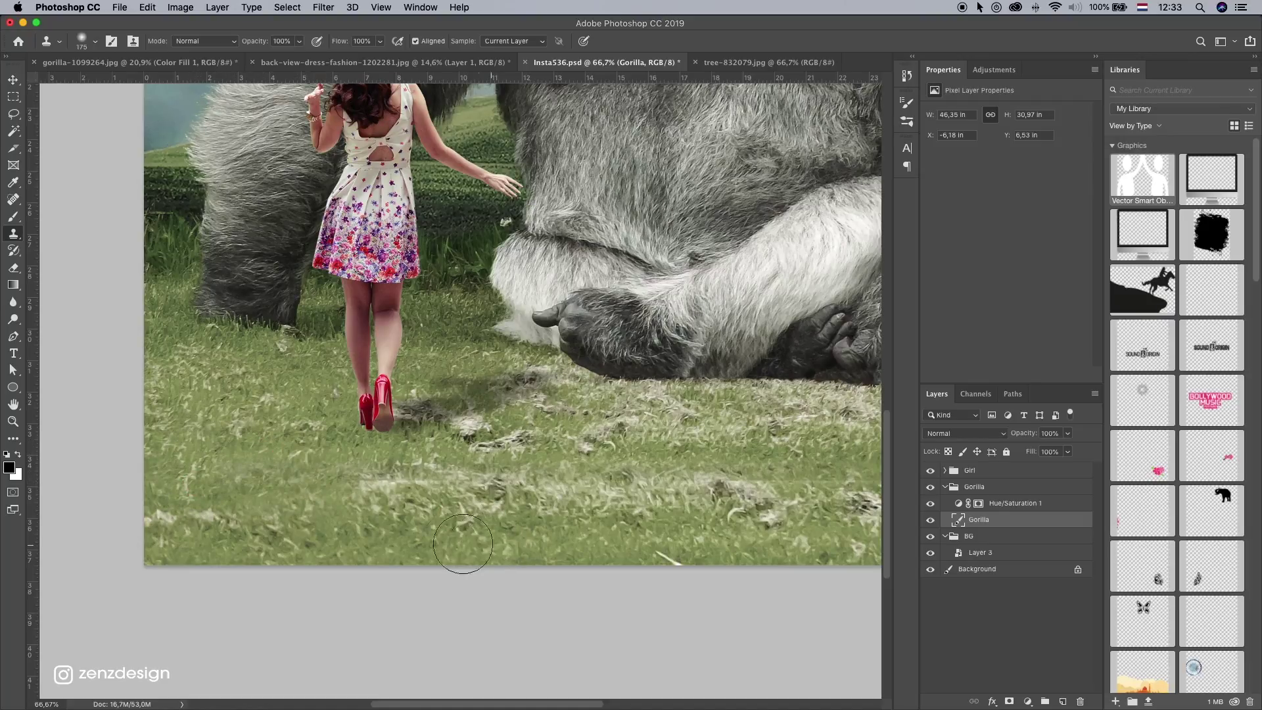
{"action": "left_click", "coordinate": [410, 537], "text": "alt"}
{"action": "left_click", "coordinate": [390, 487]}
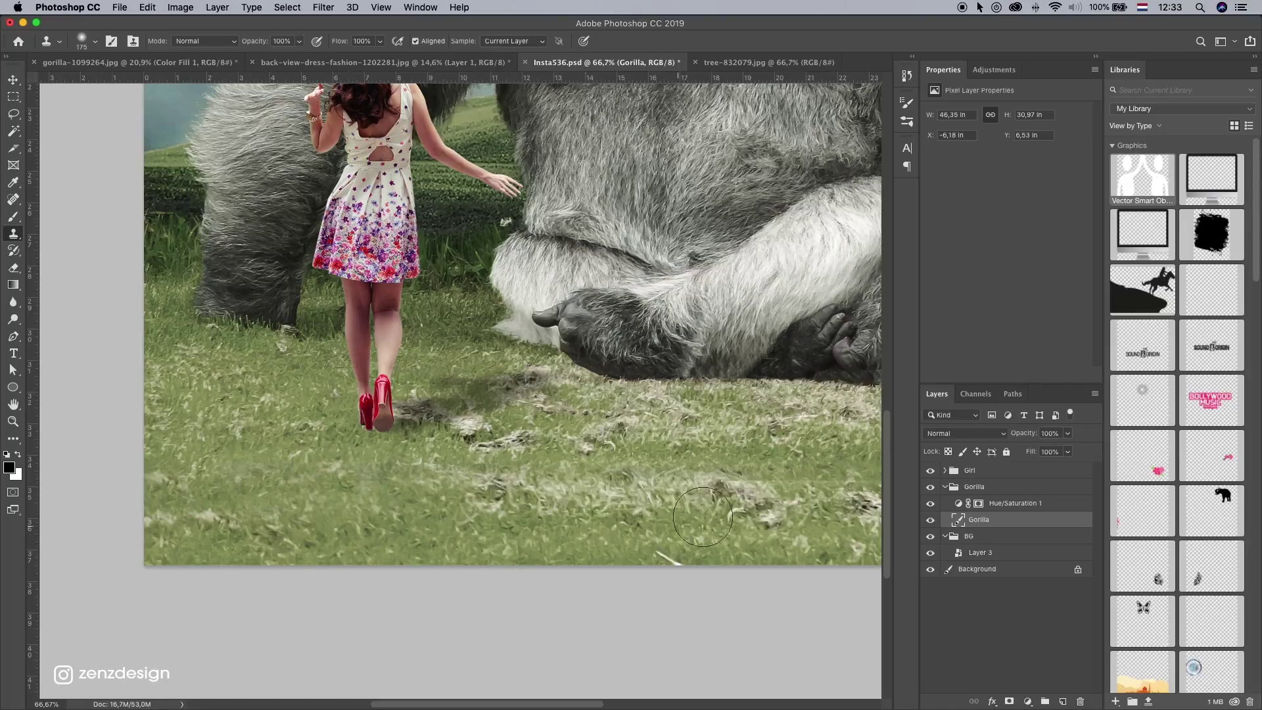
Step: Clone grass over the brown and pale patches in the foreground in front of the gorilla
{"action": "left_click_drag", "start_coordinate": [776, 498], "coordinate": [520, 492]}
{"action": "key", "text": "super+r"}
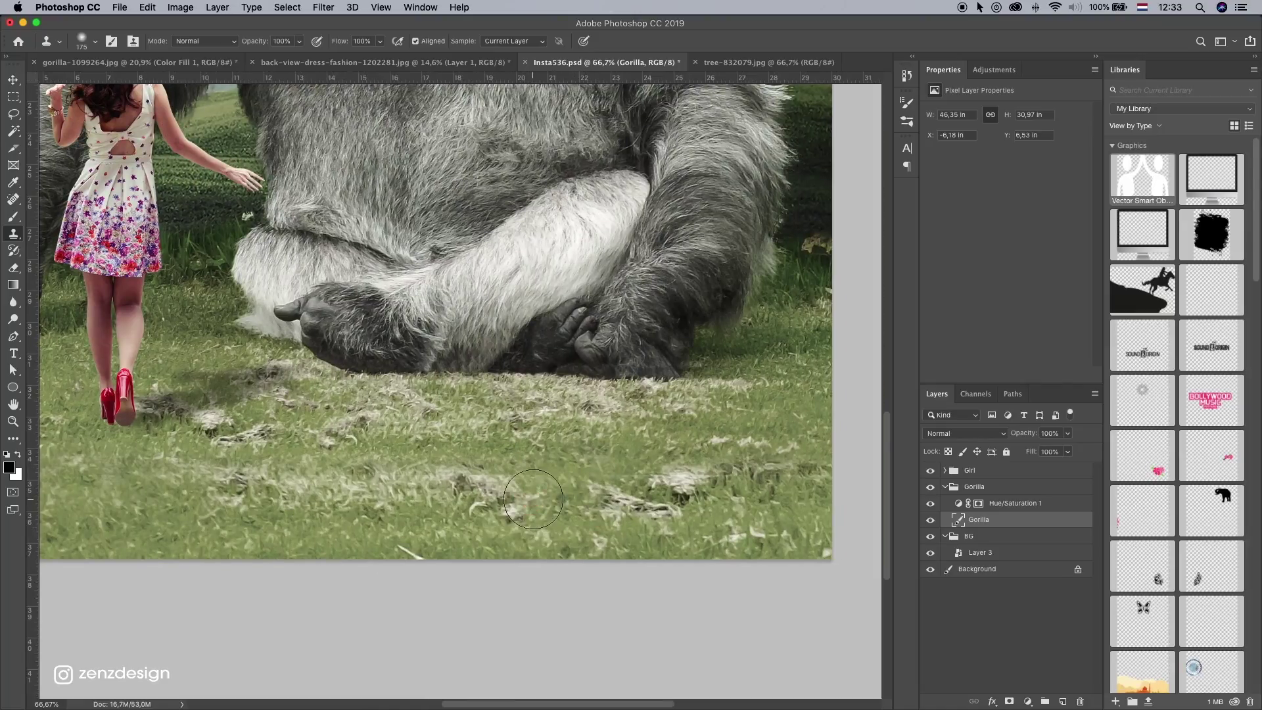
{"action": "left_click", "coordinate": [489, 478], "text": "alt"}
{"action": "left_click_drag", "start_coordinate": [434, 470], "coordinate": [518, 496]}
{"action": "left_click", "coordinate": [523, 525], "text": "alt"}
{"action": "left_click", "coordinate": [692, 430], "text": "alt"}
{"action": "left_click_drag", "start_coordinate": [657, 462], "coordinate": [664, 474]}
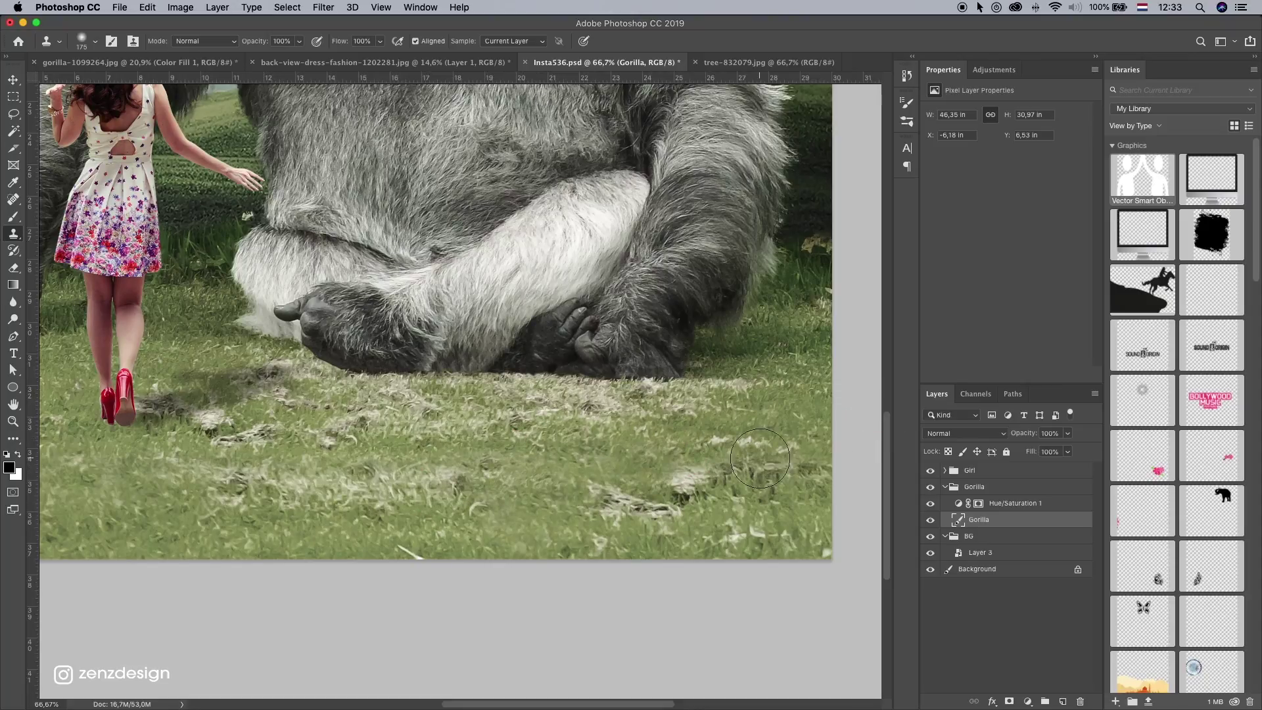
Step: Clone grass over the remaining patches near the image's right edge and the lower-left foreground
{"action": "left_click", "coordinate": [782, 409], "text": "alt"}
{"action": "mouse_move", "coordinate": [747, 487]}
{"action": "left_mouse_down"}
{"action": "mouse_move", "coordinate": [808, 476]}
{"action": "mouse_move", "coordinate": [728, 485]}
{"action": "left_mouse_up"}
{"action": "left_click", "coordinate": [805, 466], "text": "alt"}
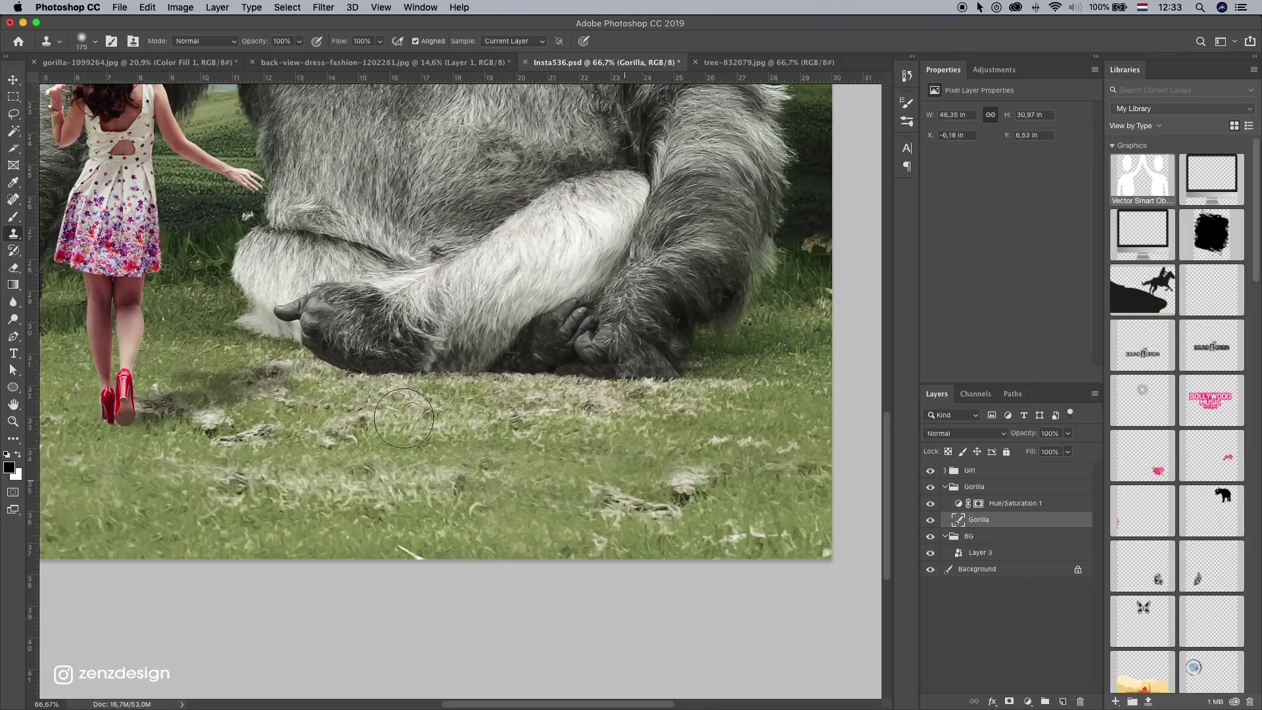
{"action": "left_click_drag", "start_coordinate": [361, 399], "coordinate": [536, 394]}
{"action": "key", "text": "super+r"}
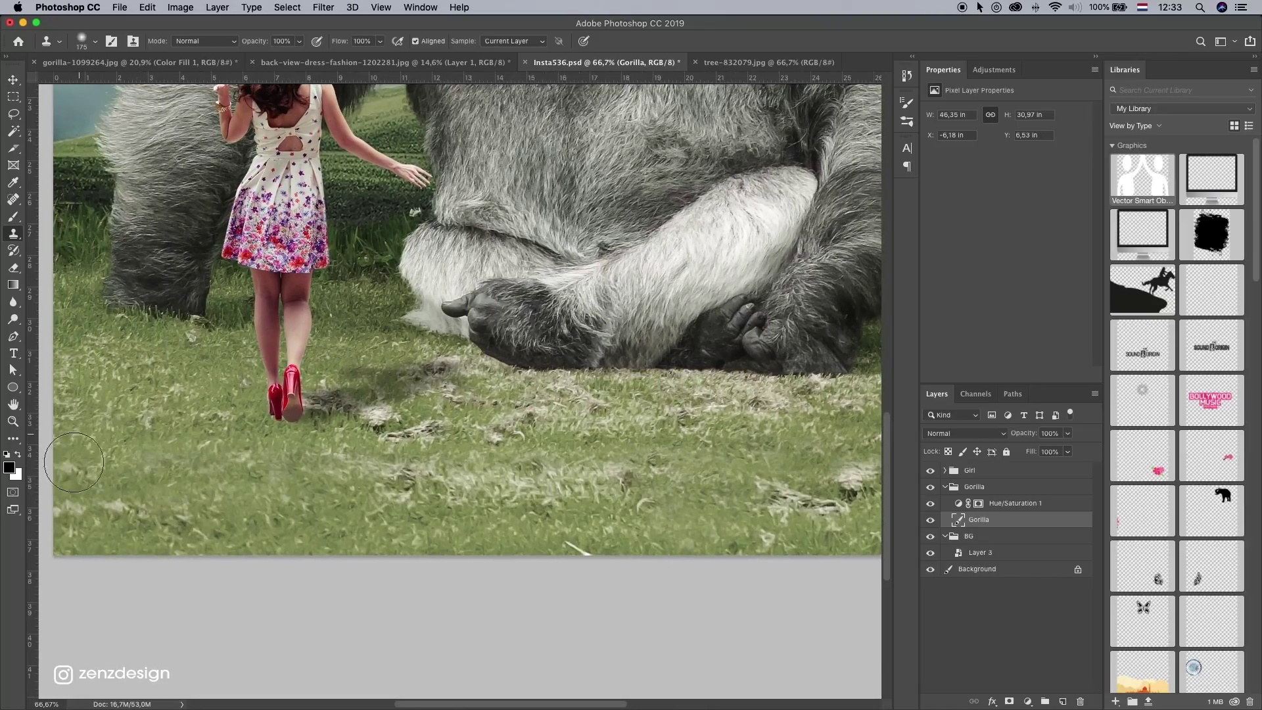
{"action": "left_click", "coordinate": [250, 512]}
Step: Examine the whole composite and the woman's legs and shoes up close
{"action": "left_click", "coordinate": [14, 421]}
{"action": "left_click", "coordinate": [471, 398], "text": "alt"}
{"action": "left_click", "coordinate": [472, 398], "text": "alt"}
{"action": "left_click", "coordinate": [472, 399], "text": "alt"}
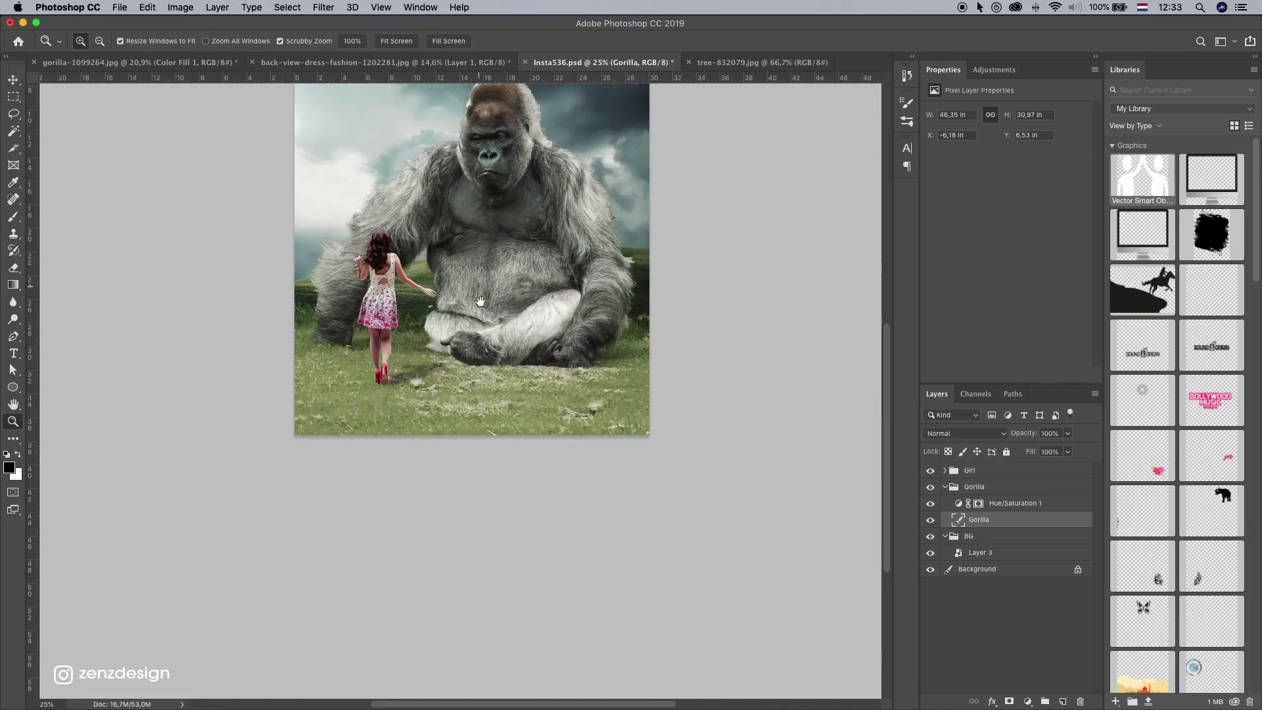
{"action": "left_click_drag", "start_coordinate": [449, 270], "coordinate": [454, 367]}
{"action": "left_click", "coordinate": [409, 437]}
{"action": "left_click", "coordinate": [394, 460]}
{"action": "left_click", "coordinate": [376, 512]}
{"action": "left_click", "coordinate": [372, 526]}
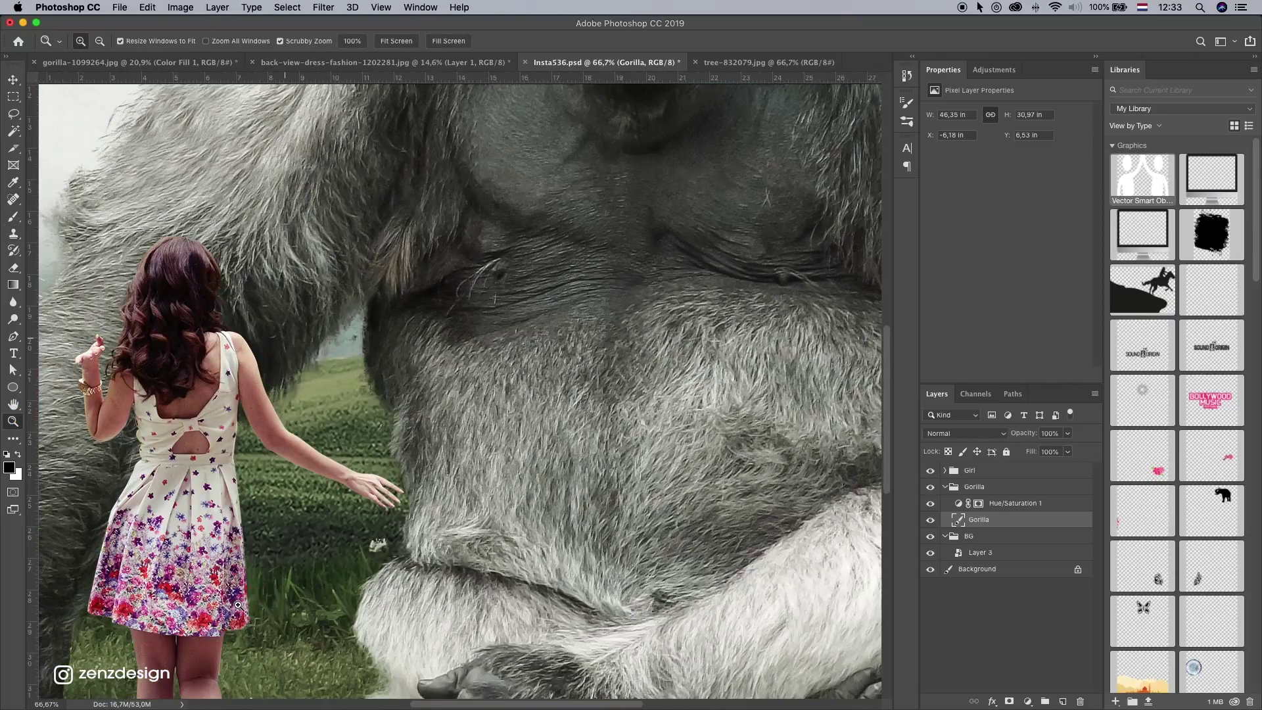
{"action": "left_click_drag", "start_coordinate": [238, 621], "coordinate": [532, 334]}
{"action": "left_click", "coordinate": [505, 475]}
{"action": "left_click_drag", "start_coordinate": [480, 526], "coordinate": [473, 460]}
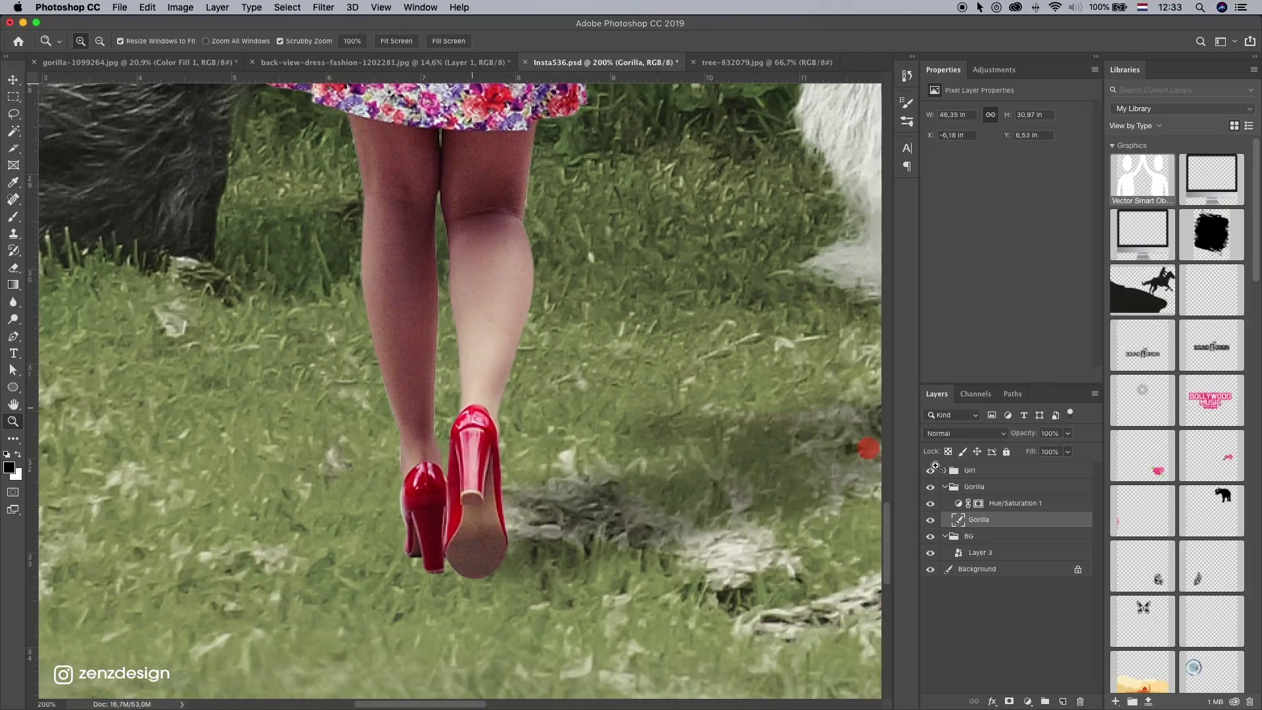
Step: Compare the image with and without the Gorilla layer and the Girl group by toggling their visibility
{"action": "left_click", "coordinate": [1009, 508]}
{"action": "left_click", "coordinate": [929, 521]}
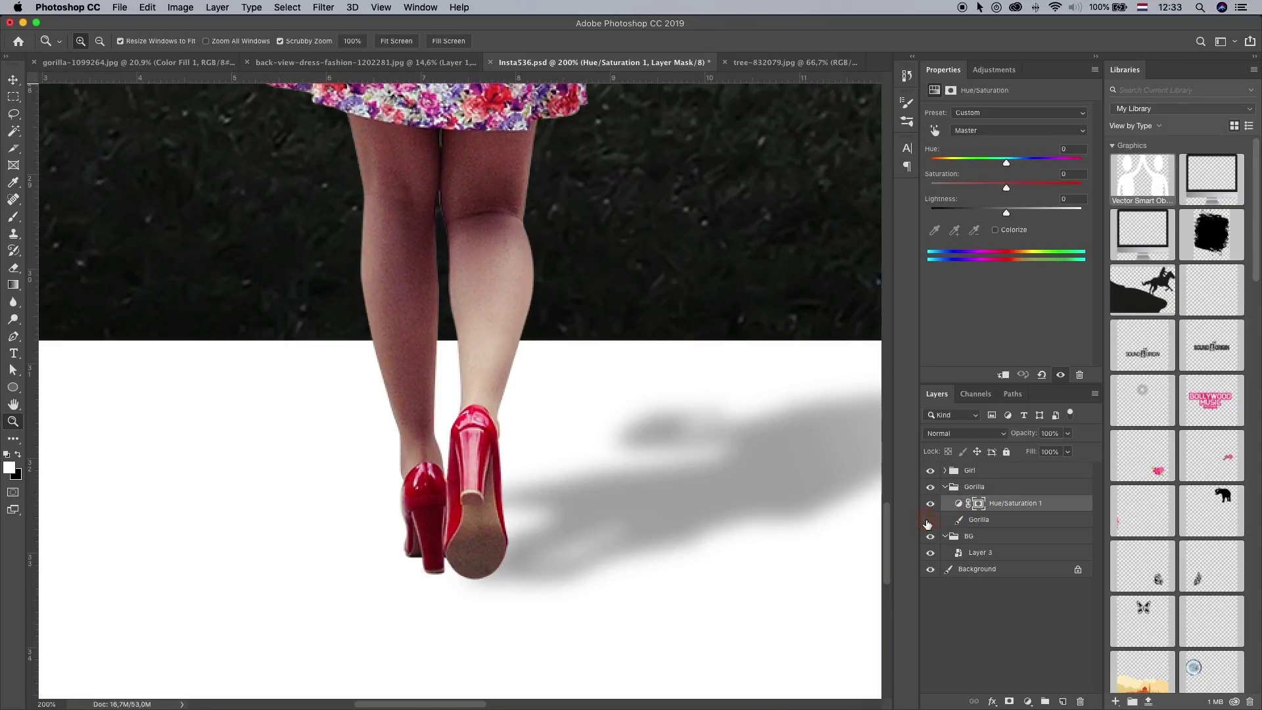
{"action": "left_click", "coordinate": [929, 522]}
{"action": "left_click", "coordinate": [941, 471]}
{"action": "left_click", "coordinate": [941, 473]}
{"action": "left_click", "coordinate": [930, 470]}
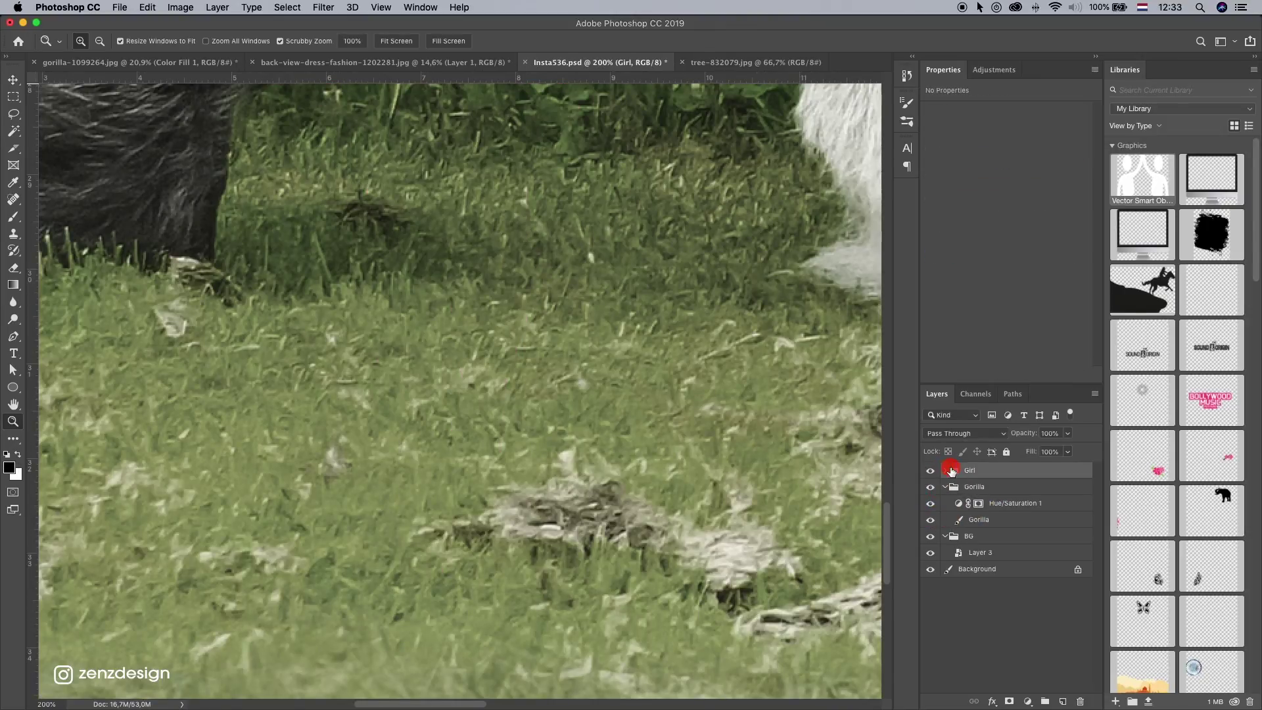
{"action": "left_click", "coordinate": [930, 470]}
Step: Expand the Girl group, check its shadow layer, and add a layer mask to the woman's Layer 2
{"action": "left_click", "coordinate": [945, 474]}
{"action": "left_click", "coordinate": [989, 504]}
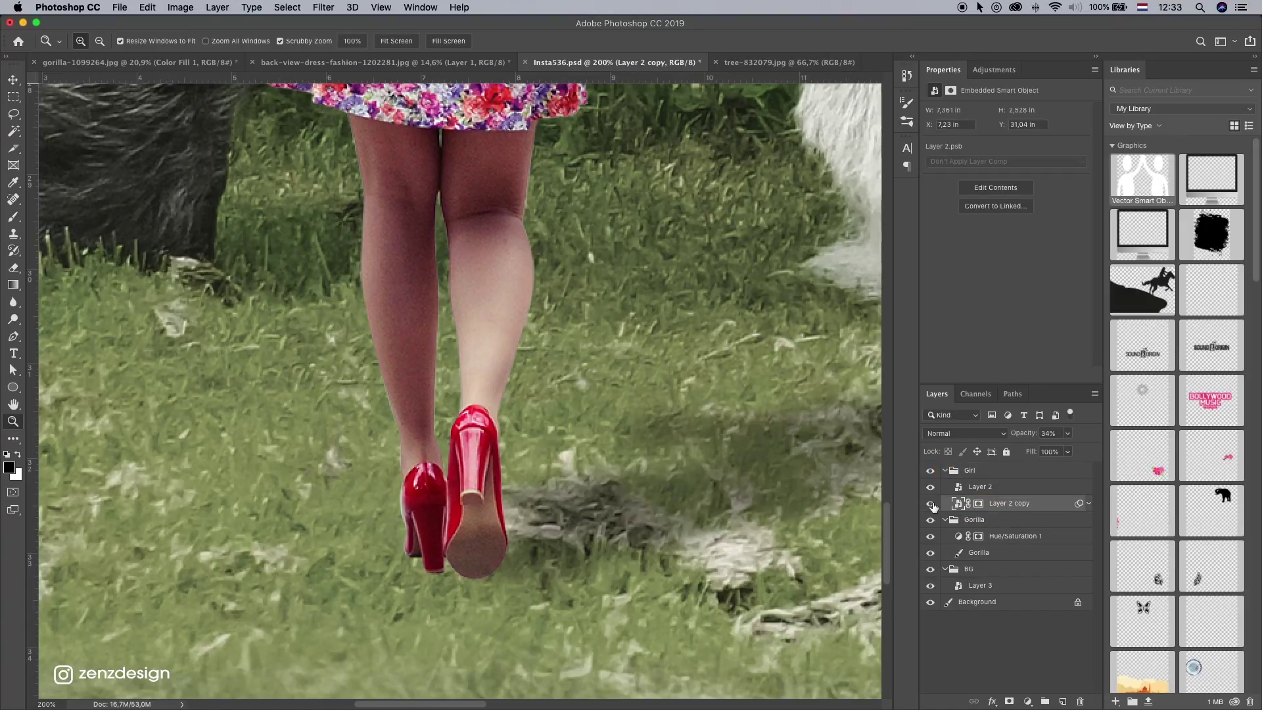
{"action": "left_click", "coordinate": [929, 503]}
{"action": "left_click", "coordinate": [930, 502]}
{"action": "left_click", "coordinate": [982, 490]}
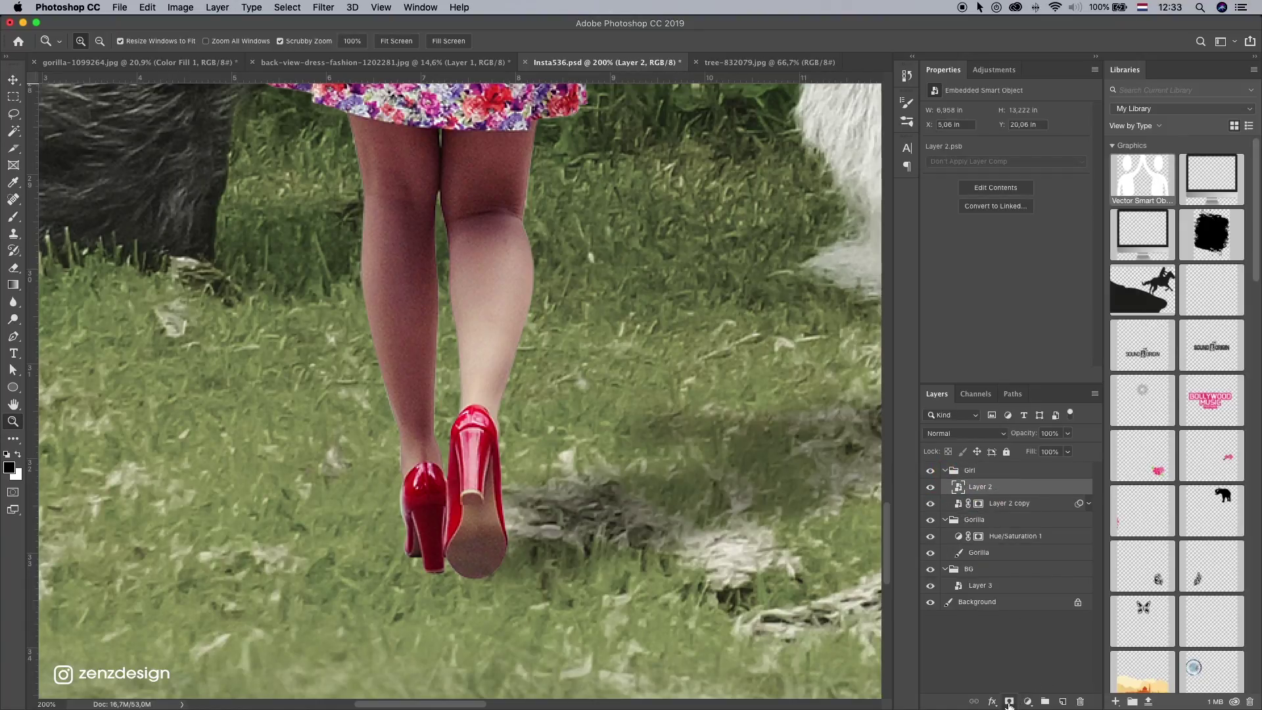
{"action": "left_click", "coordinate": [1010, 701]}
{"action": "left_click", "coordinate": [930, 487]}
{"action": "left_click", "coordinate": [929, 486]}
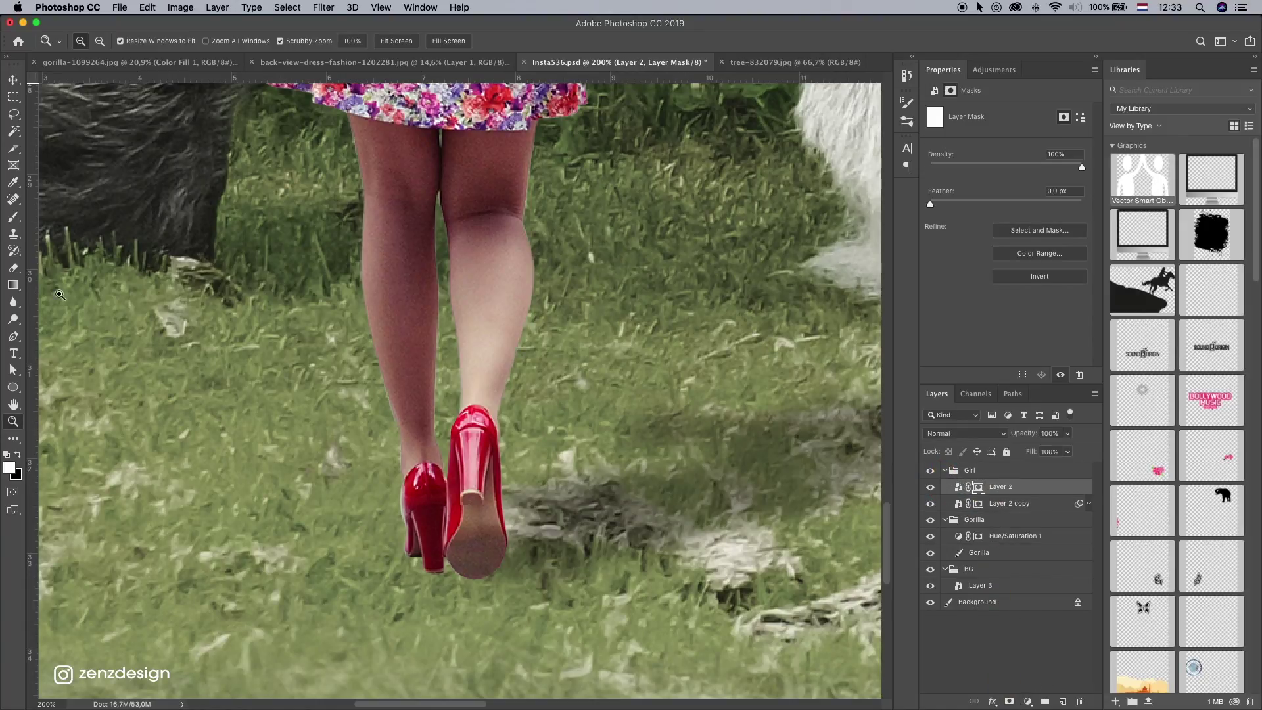
Step: Choose the Grass brush from the Default Brushes in the Legacy Brushes set and raise its flow to 100%
{"action": "left_click", "coordinate": [13, 216]}
{"action": "left_click", "coordinate": [78, 38]}
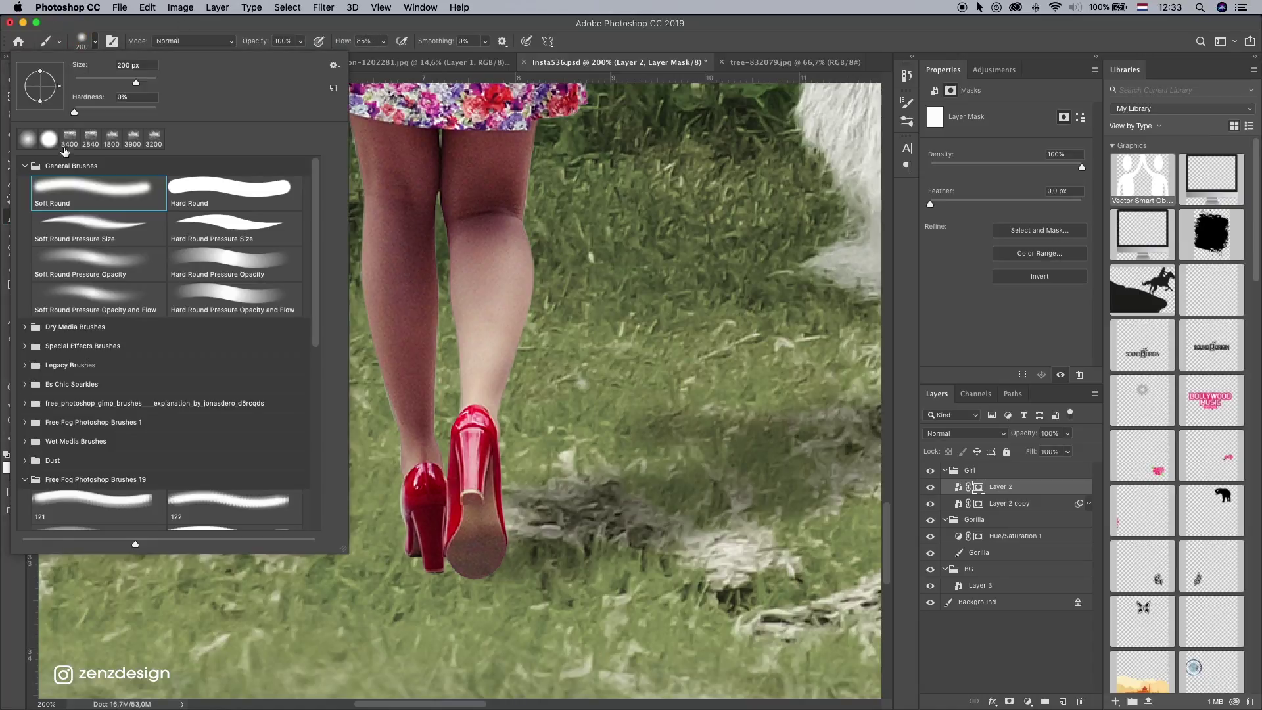
{"action": "left_click", "coordinate": [24, 165]}
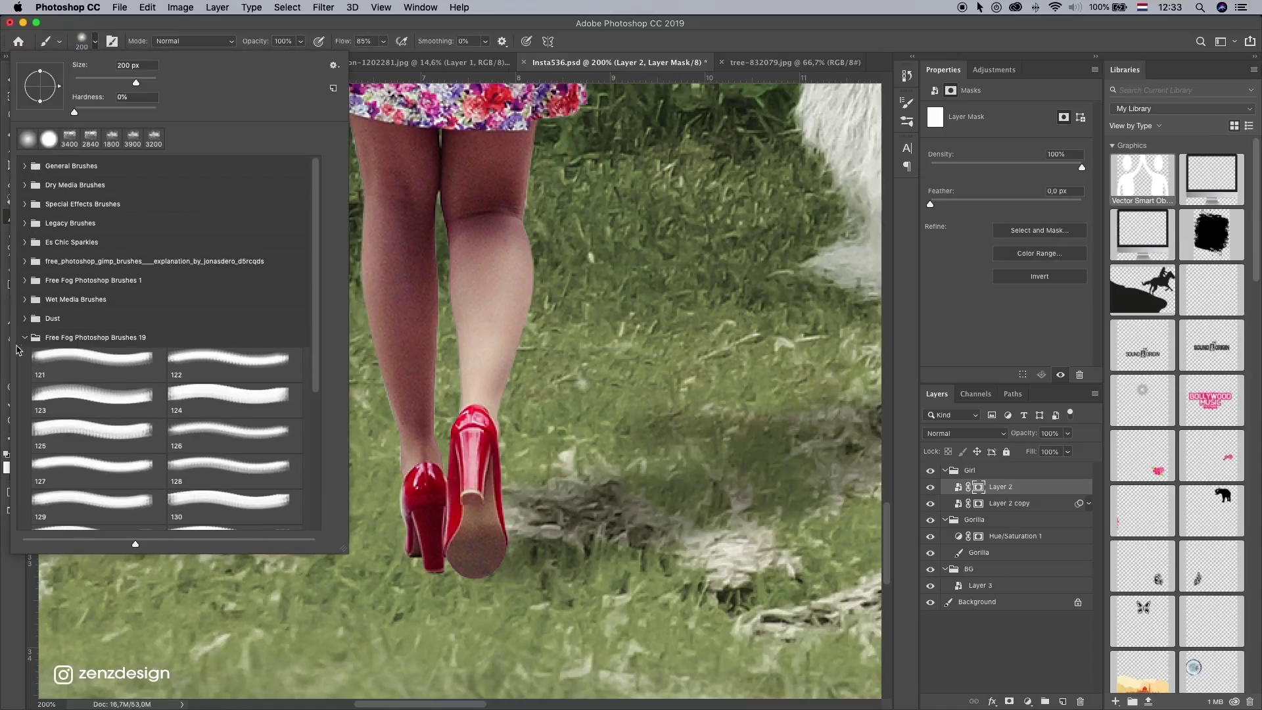
{"action": "left_click", "coordinate": [25, 223]}
{"action": "scroll", "coordinate": [301, 304], "scroll_direction": "down", "scroll_amount": 15}
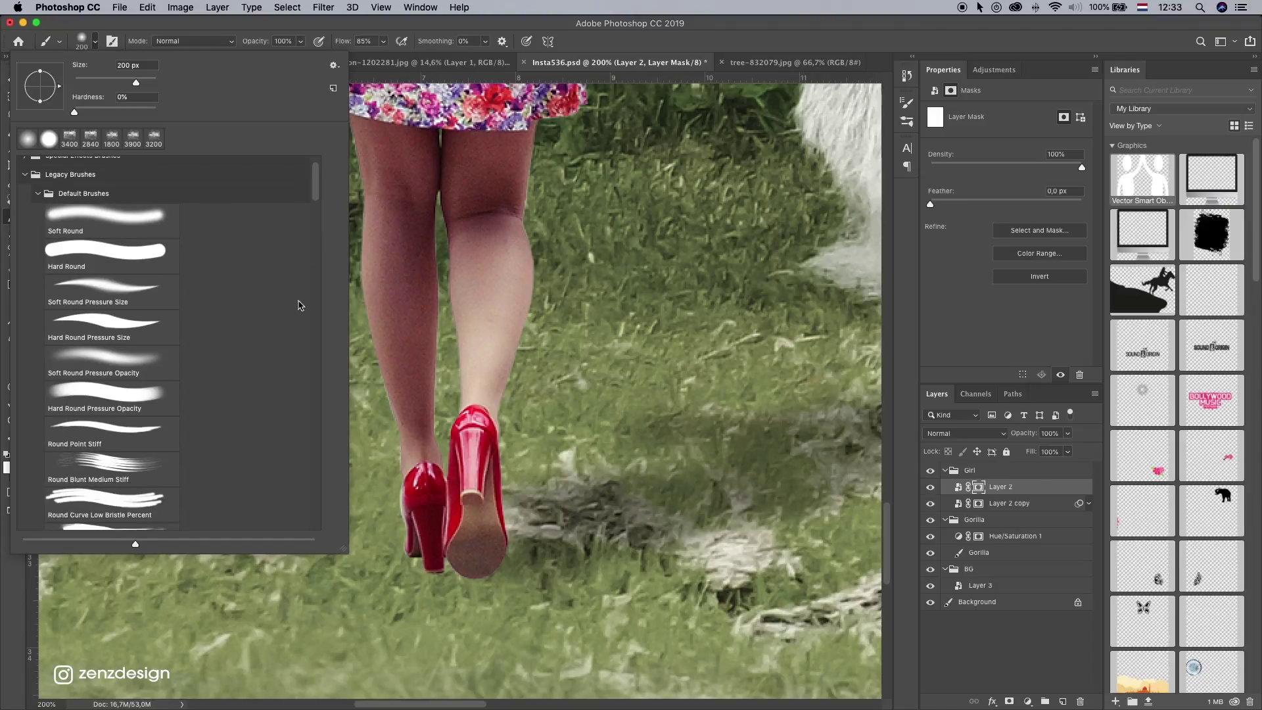
{"action": "scroll", "coordinate": [304, 370], "scroll_direction": "down", "scroll_amount": 15}
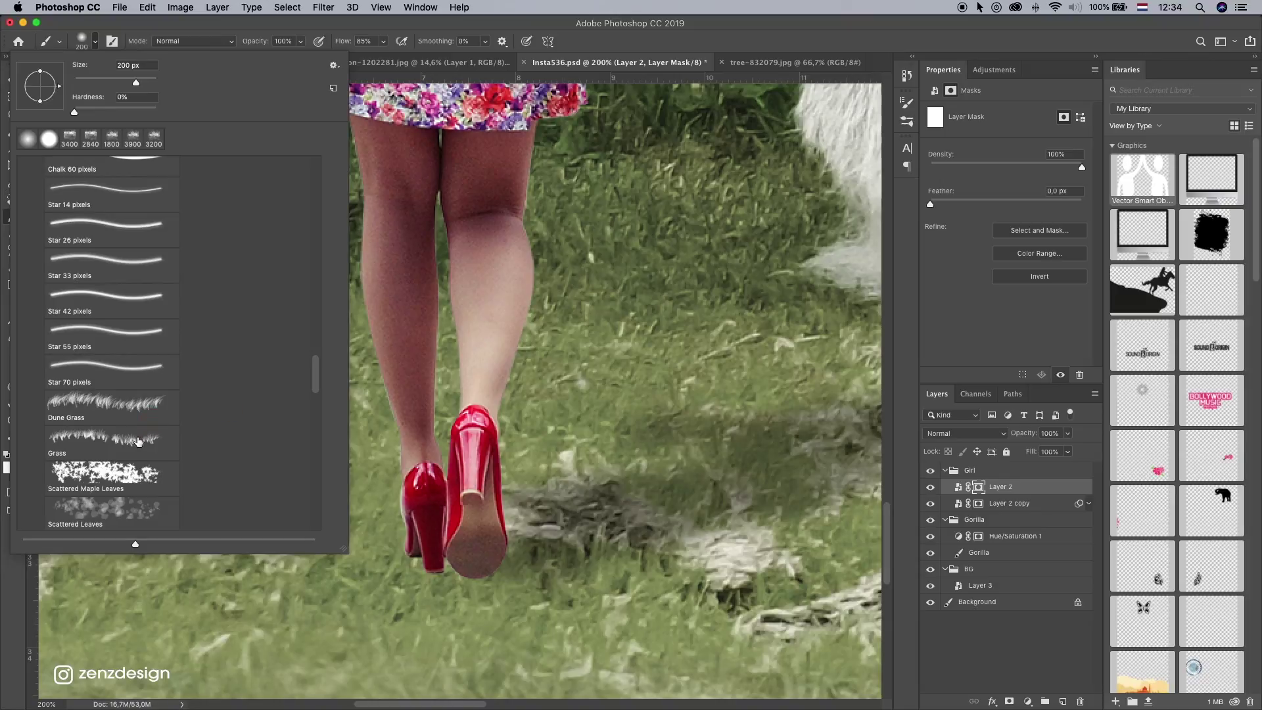
{"action": "double_click", "coordinate": [105, 446]}
{"action": "left_click", "coordinate": [384, 41]}
{"action": "left_click_drag", "start_coordinate": [384, 42], "coordinate": [403, 52]}
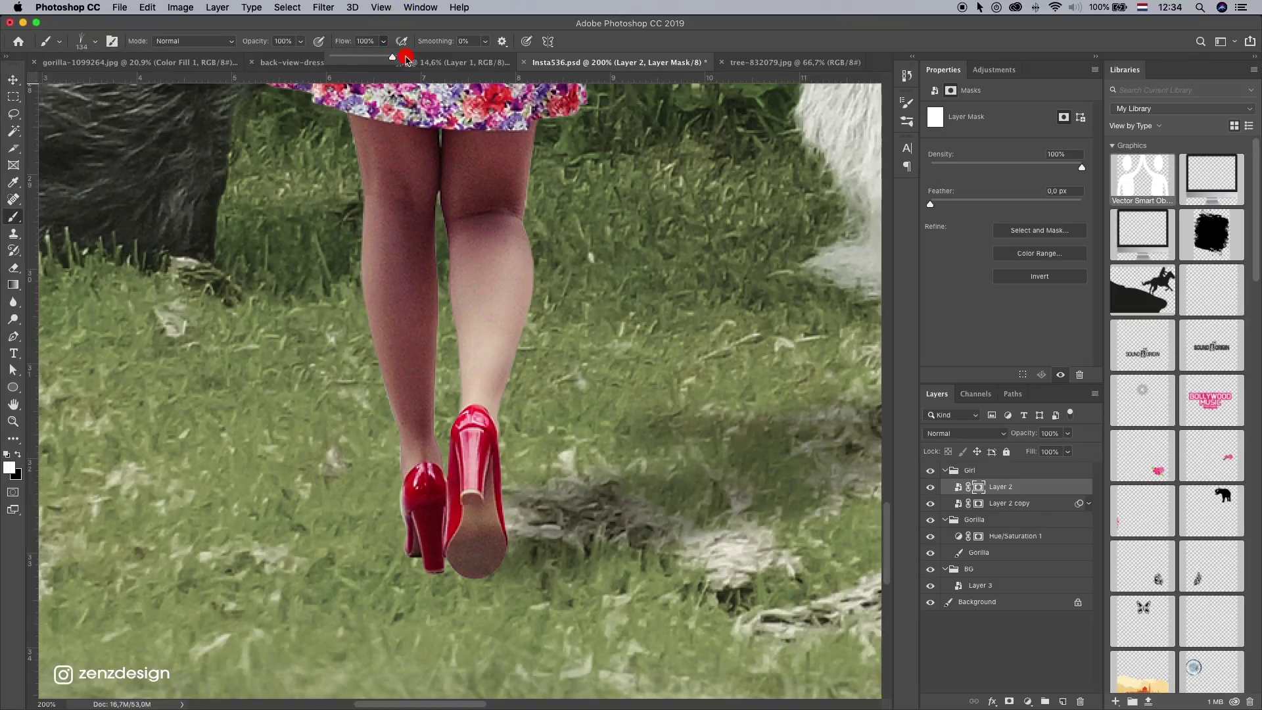
Step: Turn off Color Dynamics for the Grass brush and set its spacing to 28% and angle to 29°
{"action": "left_click", "coordinate": [94, 41]}
{"action": "left_click", "coordinate": [508, 20]}
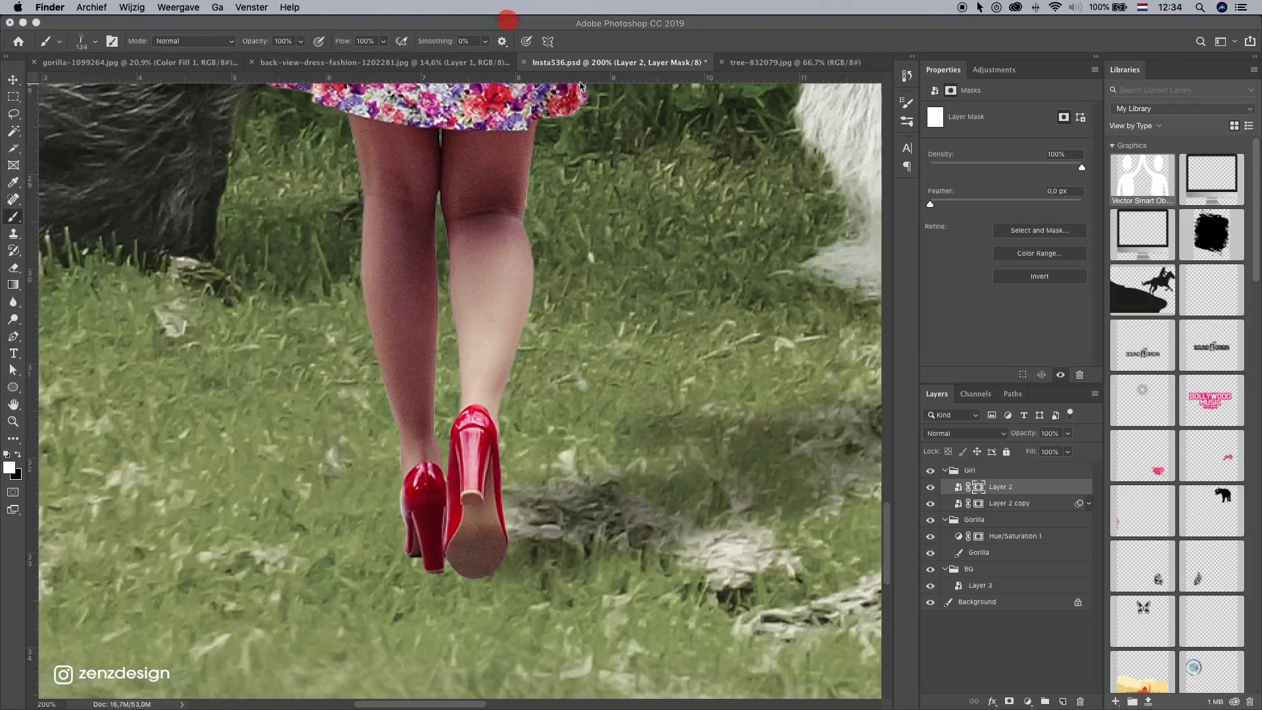
{"action": "left_click", "coordinate": [111, 41]}
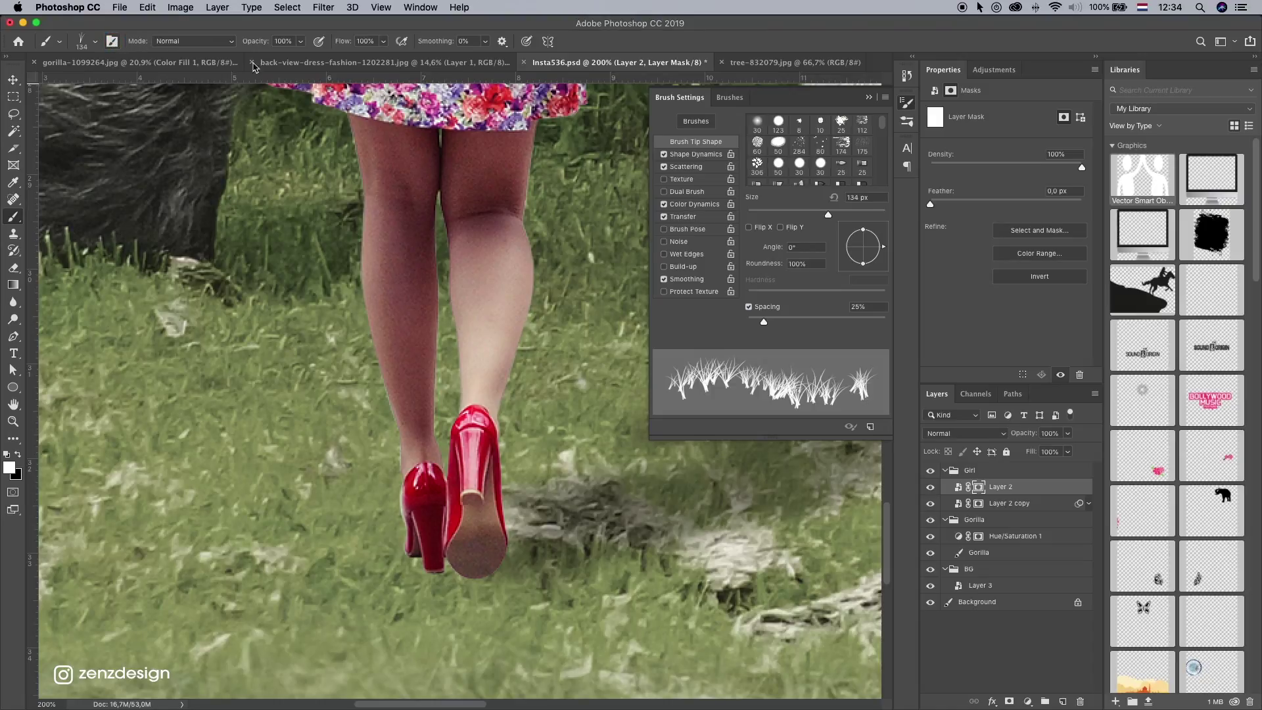
{"action": "left_click", "coordinate": [664, 205]}
{"action": "left_click_drag", "start_coordinate": [765, 324], "coordinate": [766, 323]}
{"action": "left_click_drag", "start_coordinate": [884, 238], "coordinate": [882, 236]}
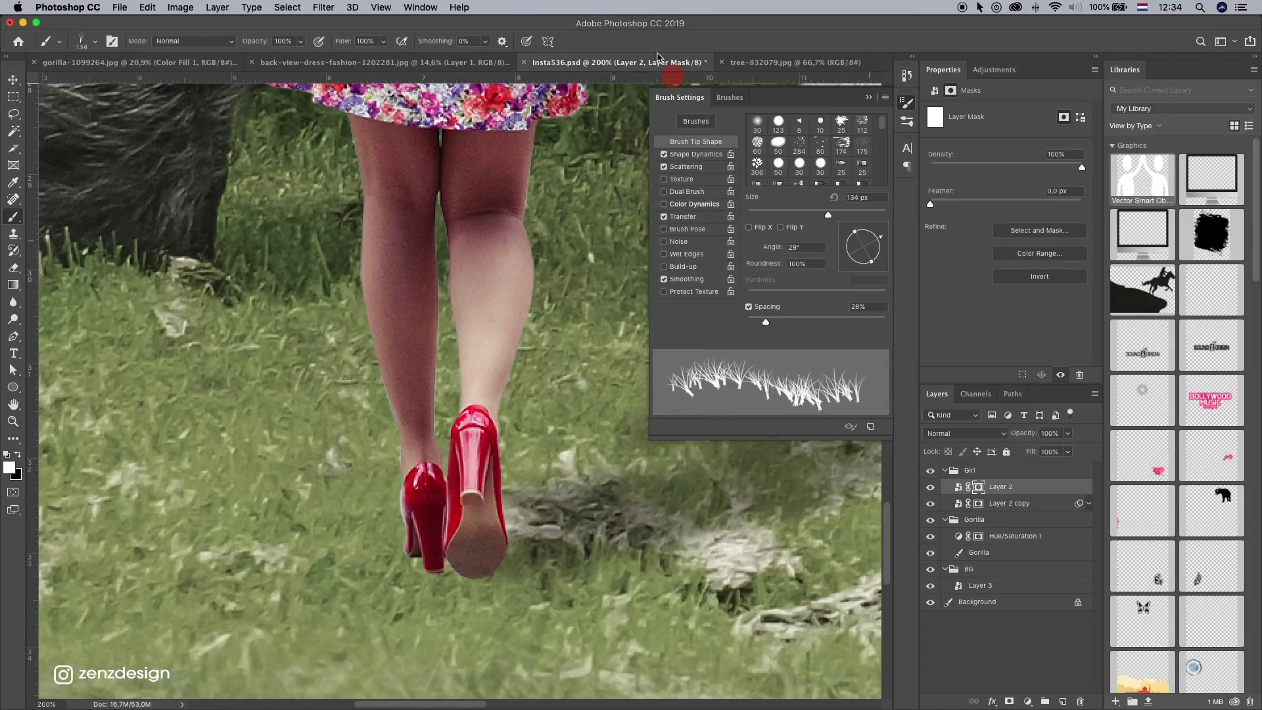
Step: Make black the foreground colour, reduce the Grass brush to 40 px and close the brush settings
{"action": "key", "text": "["}
{"action": "key", "text": "["}
{"action": "key", "text": "["}
{"action": "key", "text": "["}
{"action": "key", "text": "x"}
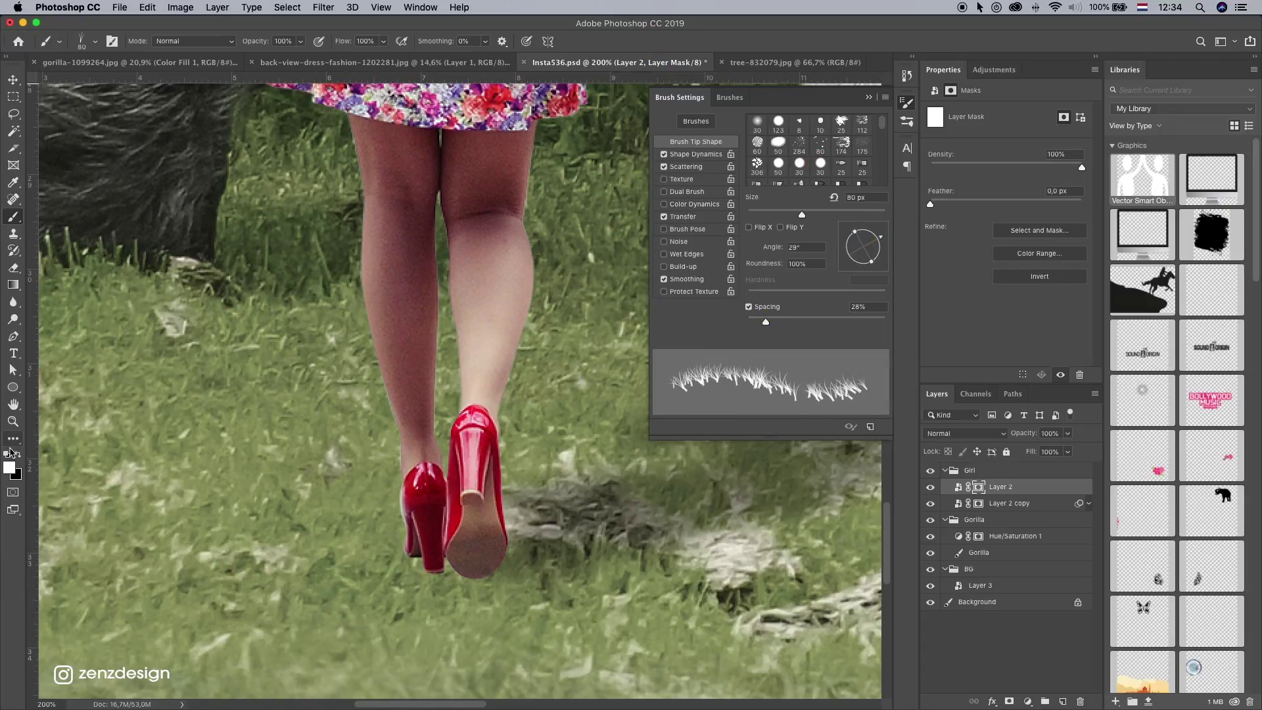
{"action": "left_click", "coordinate": [459, 8]}
{"action": "left_click", "coordinate": [379, 25]}
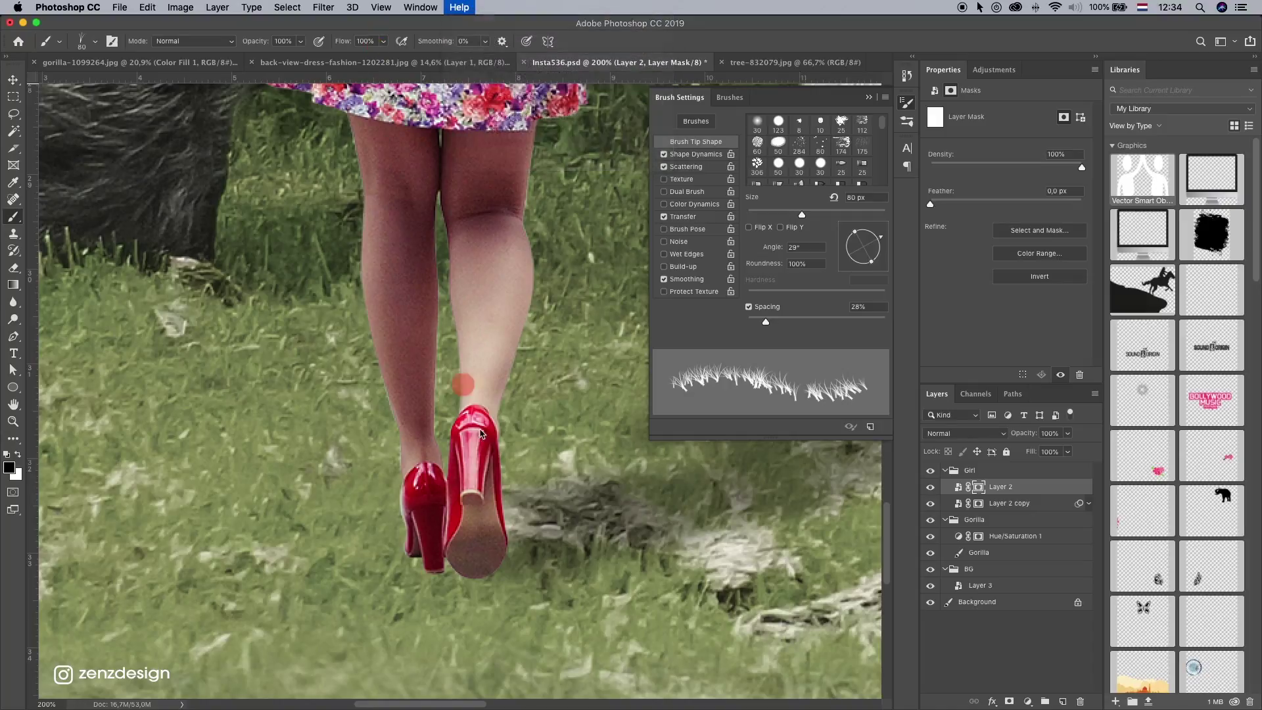
{"action": "key", "text": "["}
{"action": "key", "text": "["}
{"action": "key", "text": "["}
{"action": "key", "text": "bracketleft"}
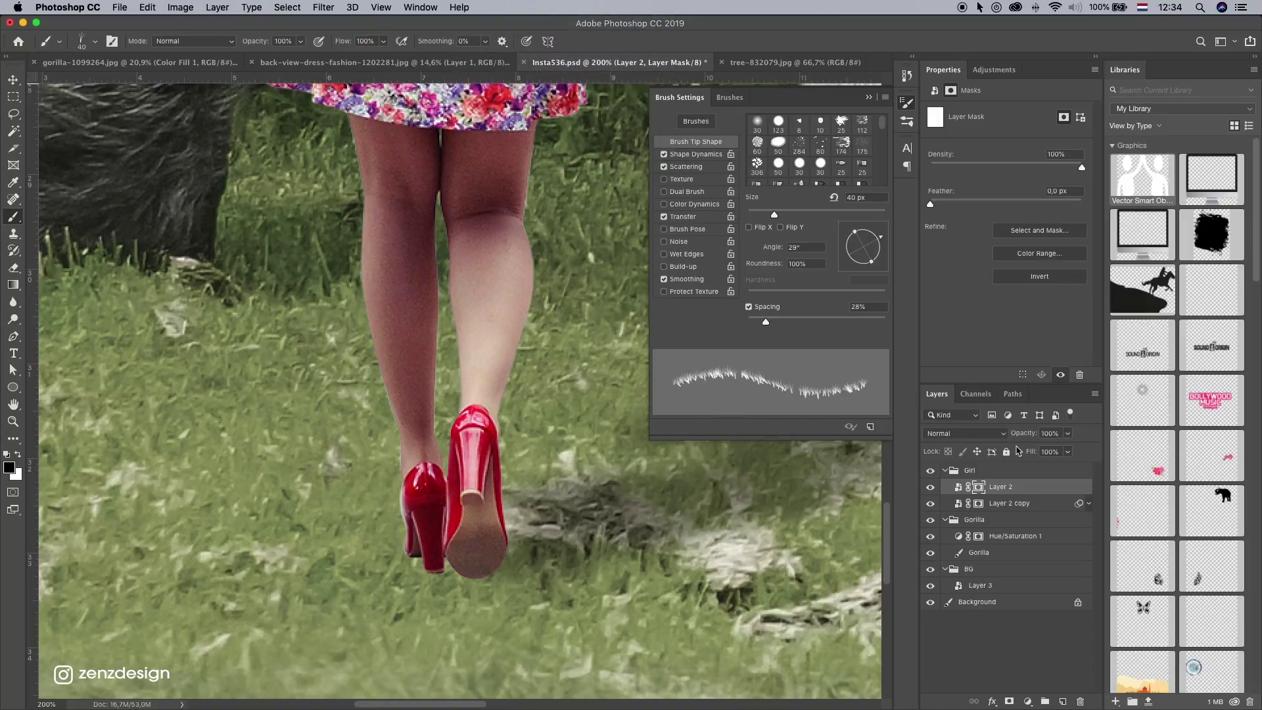
{"action": "left_click", "coordinate": [868, 97]}
Step: Paint grass strokes on Layer 2's mask along the bottoms of both red shoes, undoing stray strokes beside the heel
{"action": "mouse_move", "coordinate": [490, 594]}
{"action": "left_mouse_down"}
{"action": "mouse_move", "coordinate": [462, 579]}
{"action": "mouse_move", "coordinate": [508, 587]}
{"action": "left_mouse_up"}
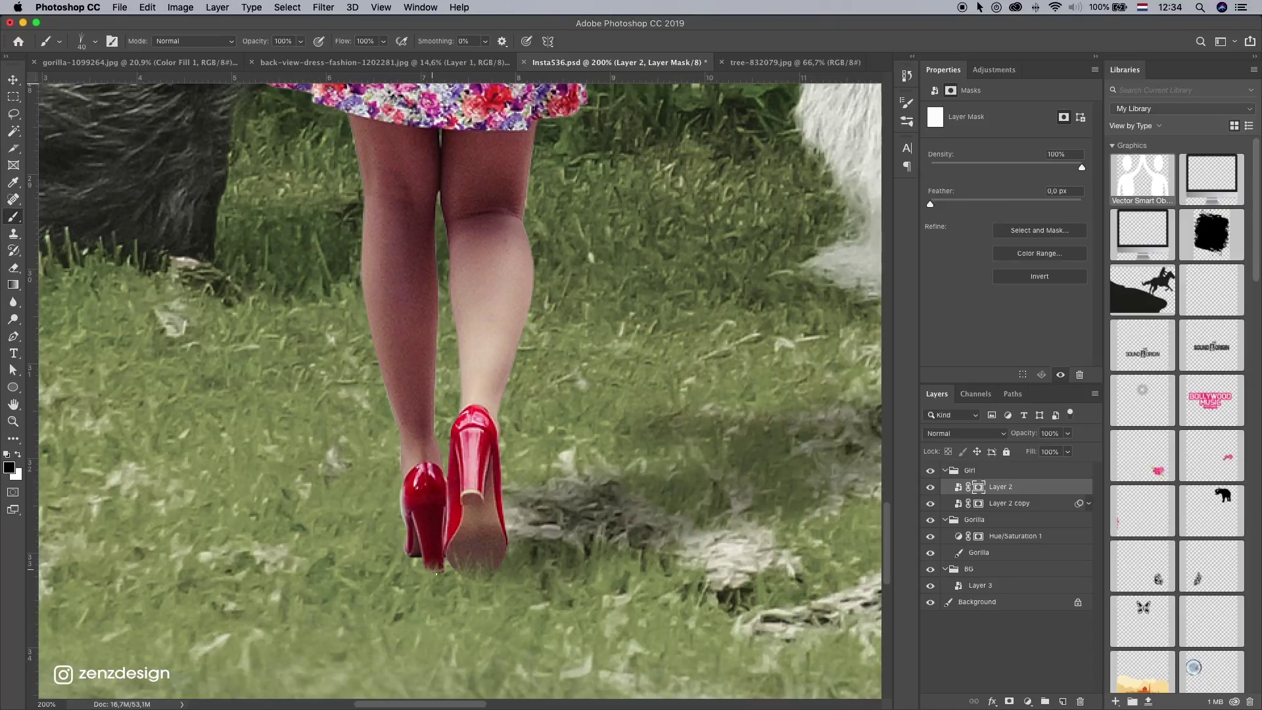
{"action": "left_click_drag", "start_coordinate": [436, 573], "coordinate": [497, 582]}
{"action": "left_click", "coordinate": [400, 544]}
{"action": "key", "text": "super+z"}
{"action": "left_click_drag", "start_coordinate": [407, 552], "coordinate": [399, 555]}
{"action": "key", "text": "super+z"}
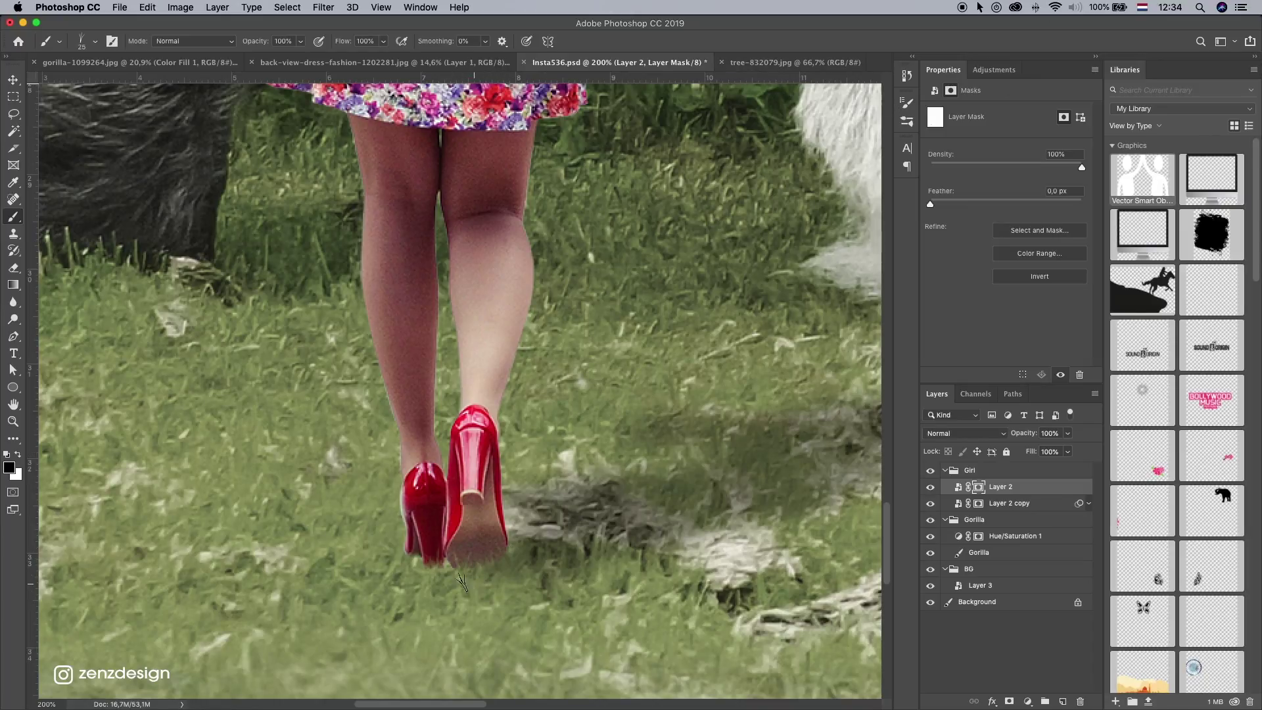
{"action": "left_click_drag", "start_coordinate": [475, 569], "coordinate": [475, 598]}
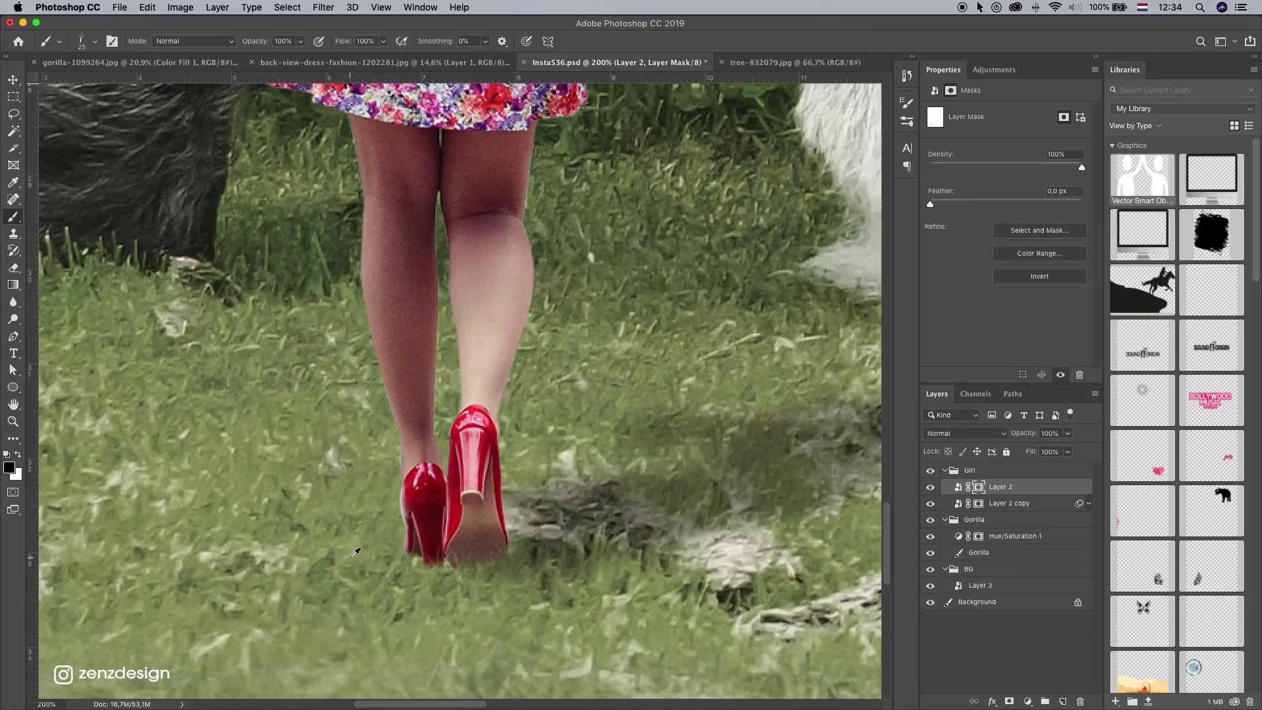
Step: Examine how the woman's shoes blend into the grass, both up close and within the wider composite
{"action": "scroll", "coordinate": [354, 552], "scroll_direction": "down", "scroll_amount": 5}
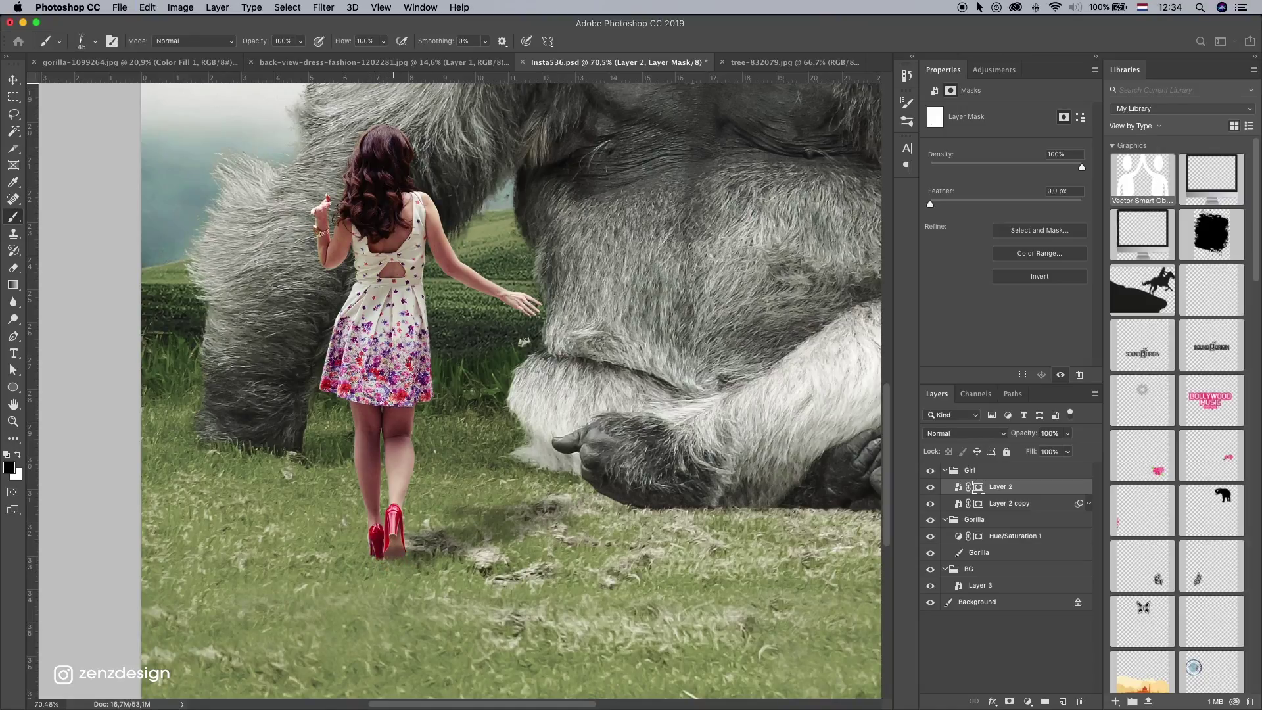
{"action": "left_click", "coordinate": [392, 564]}
{"action": "scroll", "coordinate": [394, 564], "scroll_direction": "down", "scroll_amount": 3}
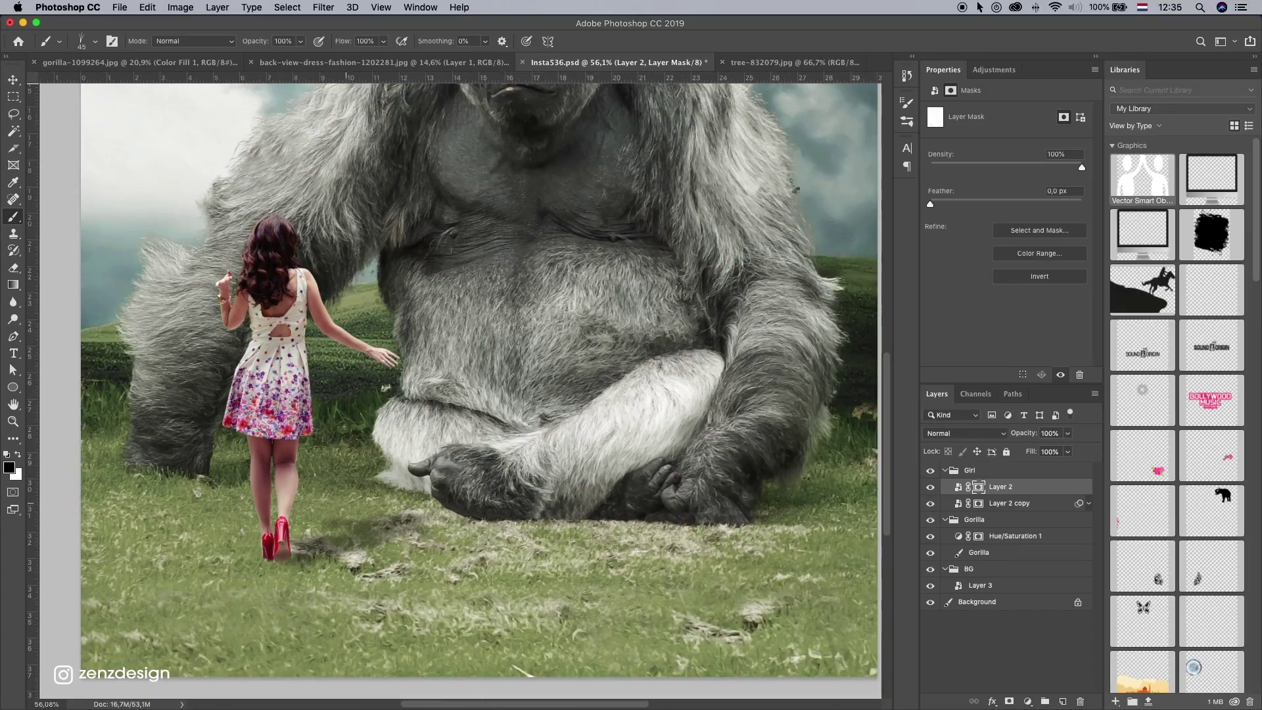
{"action": "scroll", "coordinate": [296, 519], "scroll_direction": "up", "scroll_amount": 7}
{"action": "left_click_drag", "start_coordinate": [293, 494], "coordinate": [398, 456]}
{"action": "scroll", "coordinate": [404, 468], "scroll_direction": "down", "scroll_amount": 7}
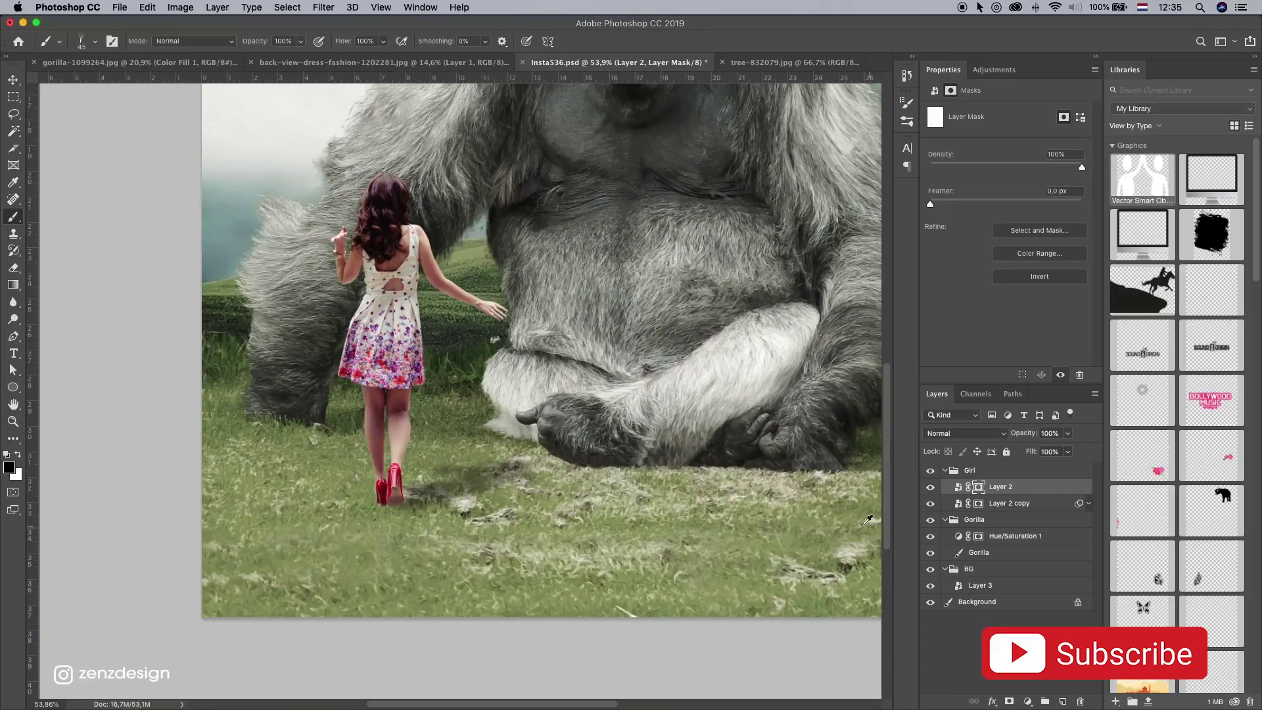
{"action": "scroll", "coordinate": [604, 321], "scroll_direction": "up", "scroll_amount": 3}
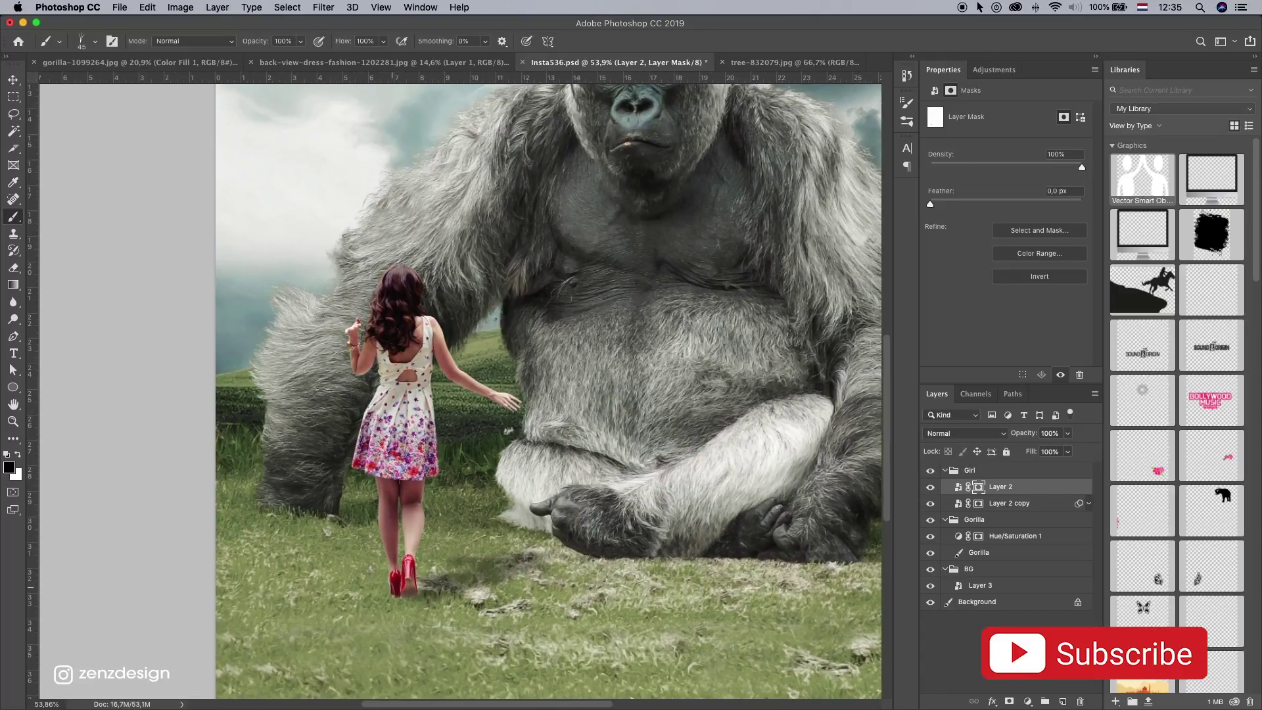
Step: Add a new empty layer in the Girl group, beneath Layer 2 copy
{"action": "left_click", "coordinate": [1009, 504]}
{"action": "left_click", "coordinate": [996, 520]}
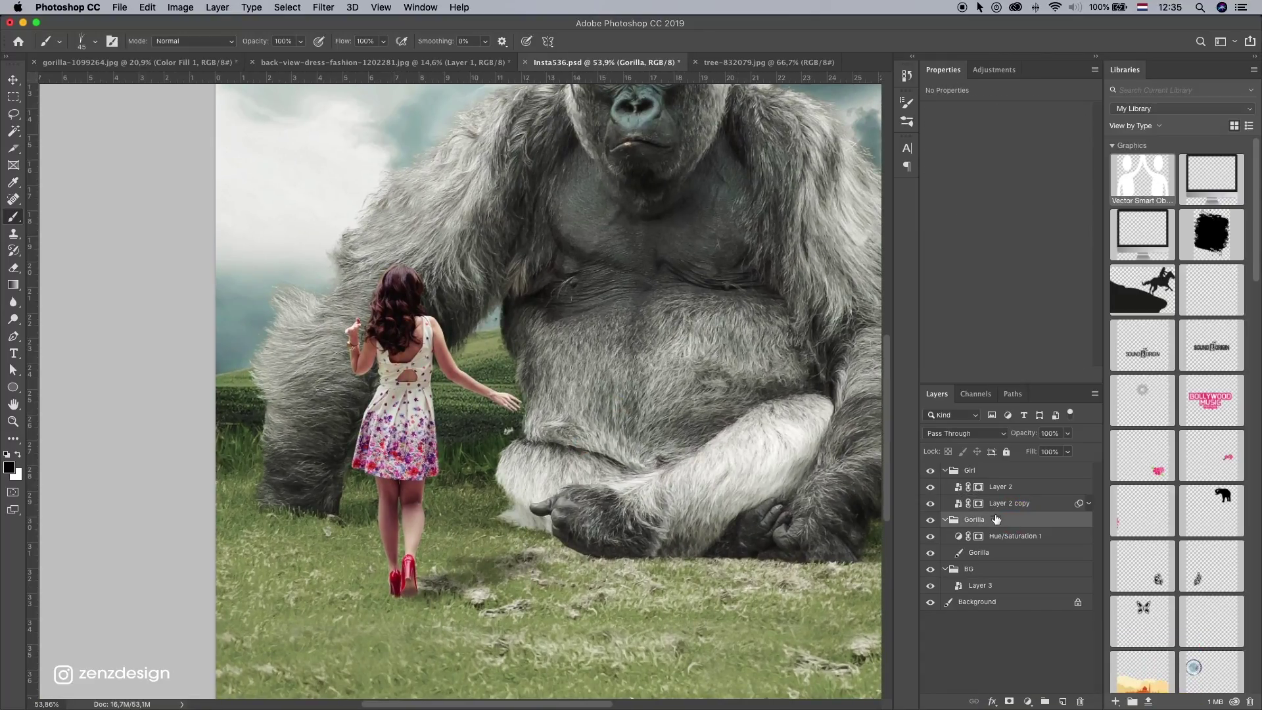
{"action": "left_click", "coordinate": [1063, 701]}
{"action": "left_click_drag", "start_coordinate": [990, 538], "coordinate": [994, 512]}
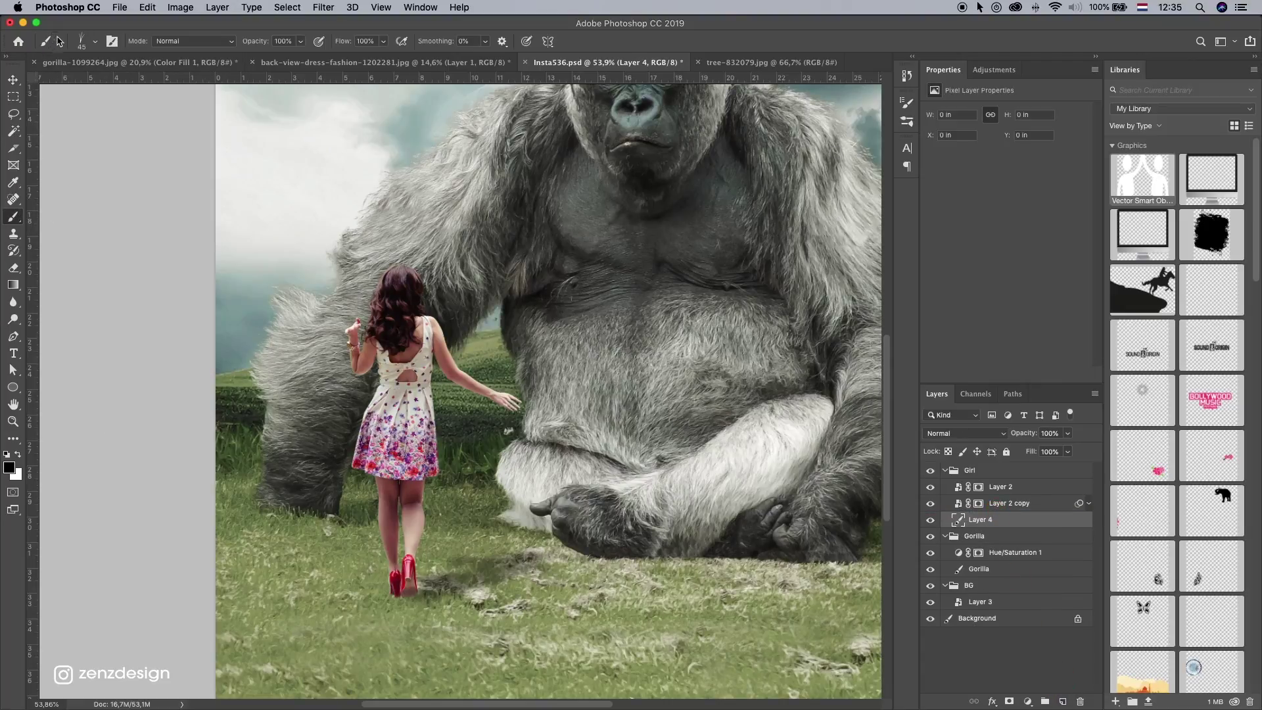
Step: Choose a soft round brush from the General Brushes and set its opacity to 21% and flow to 22%
{"action": "left_click", "coordinate": [89, 41]}
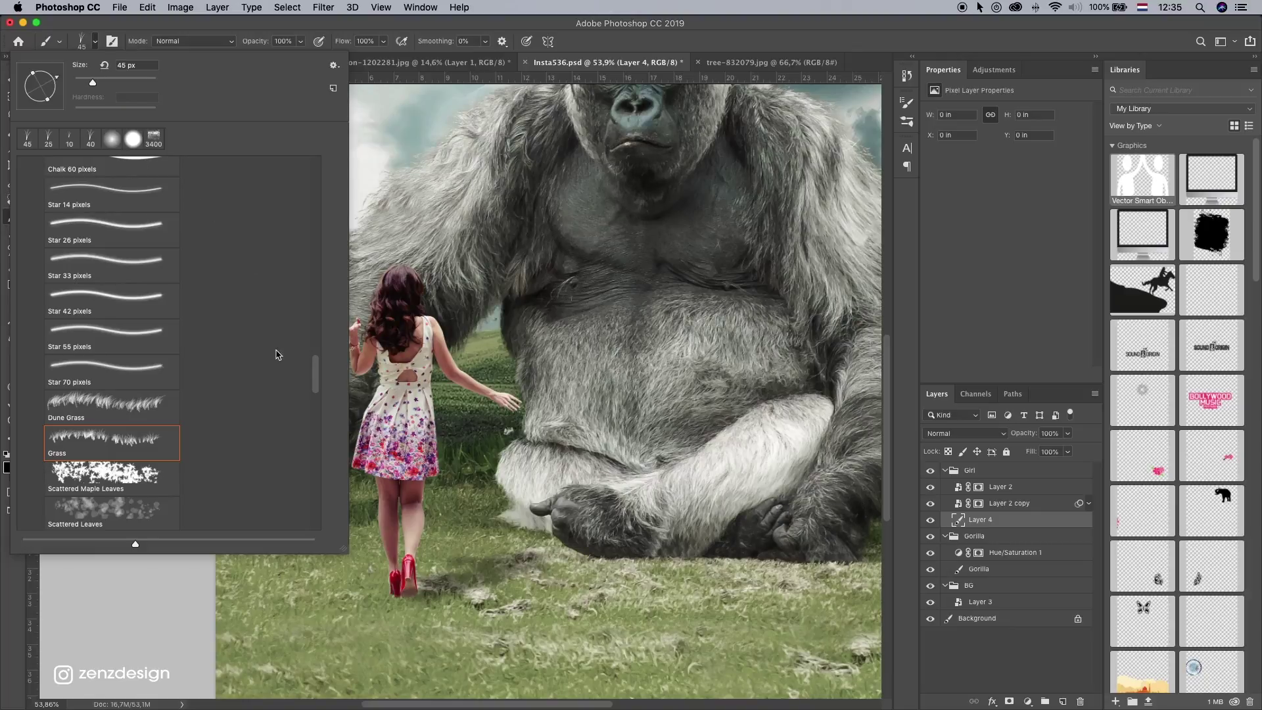
{"action": "scroll", "coordinate": [276, 355], "scroll_direction": "up", "scroll_amount": 15}
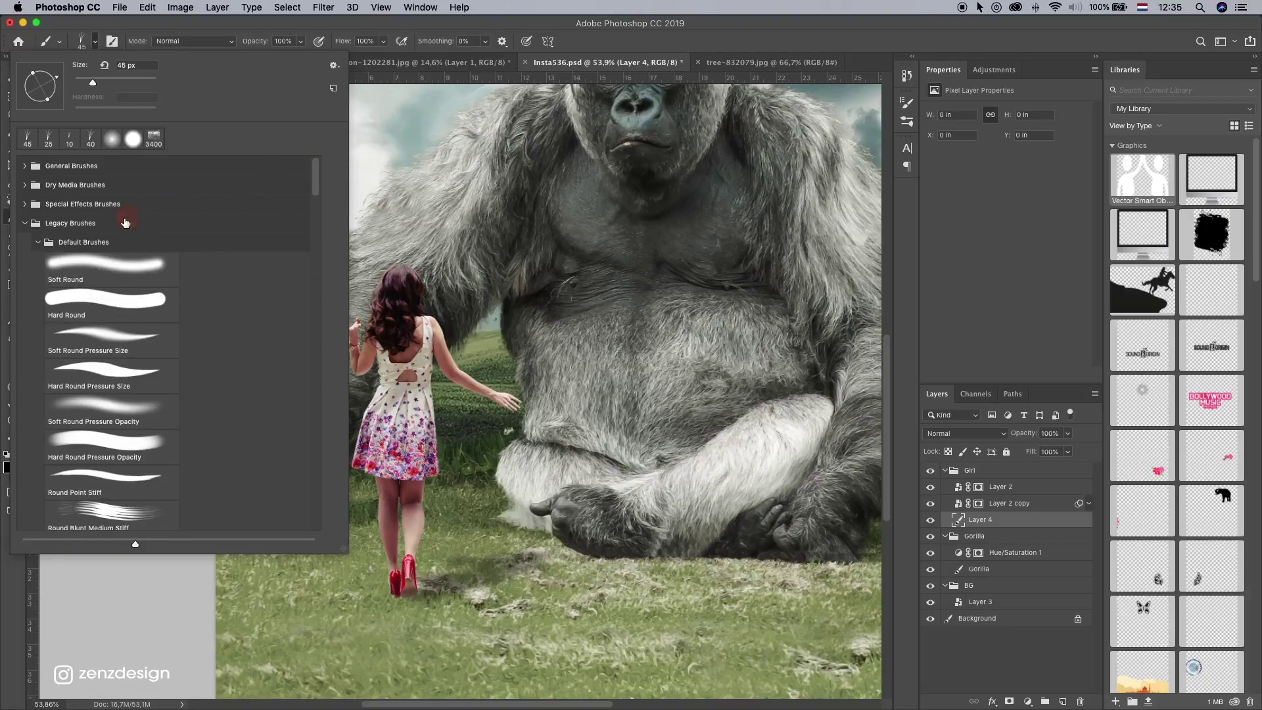
{"action": "left_click", "coordinate": [25, 222]}
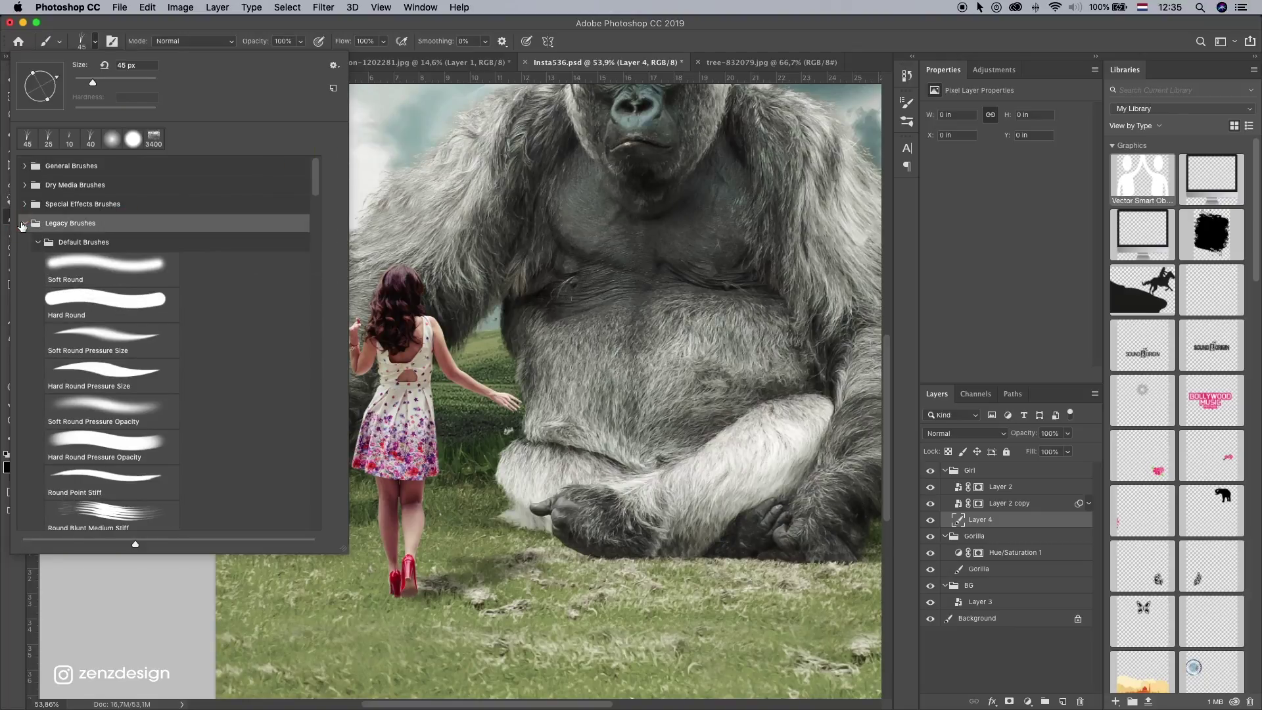
{"action": "left_click", "coordinate": [28, 161]}
{"action": "left_click", "coordinate": [202, 38]}
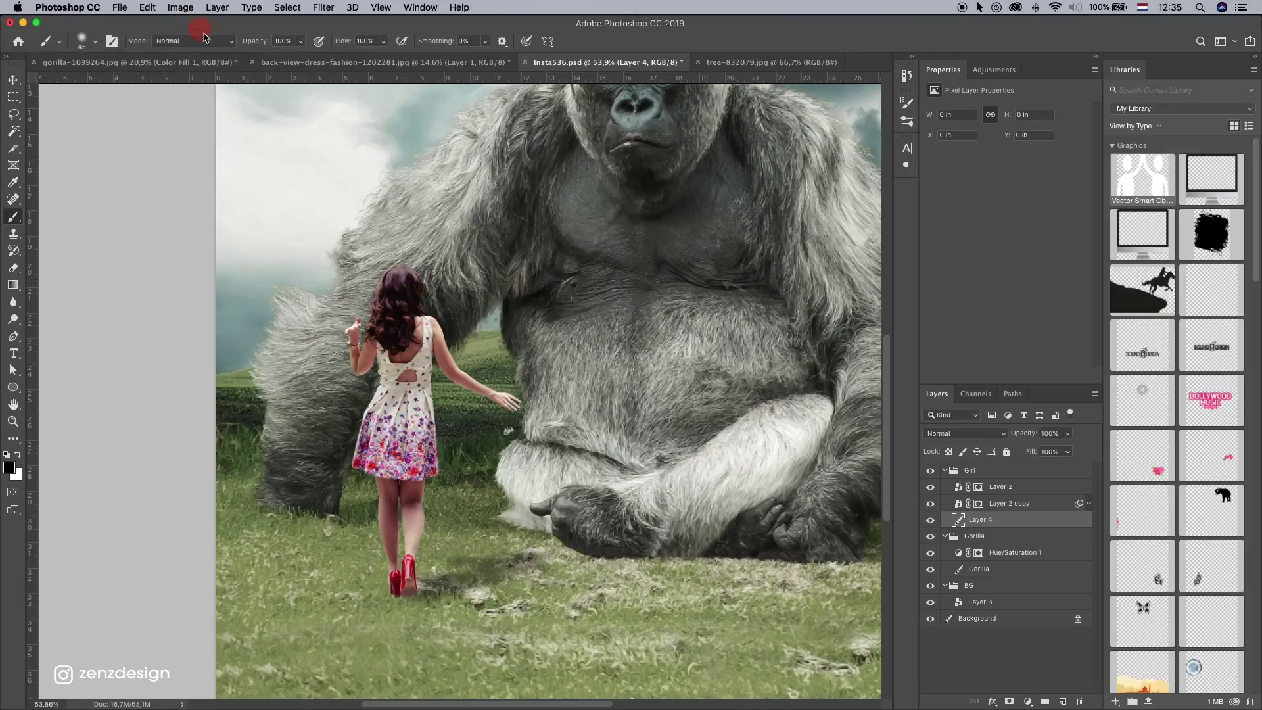
{"action": "left_click_drag", "start_coordinate": [300, 41], "coordinate": [253, 58]}
{"action": "left_click", "coordinate": [382, 41]}
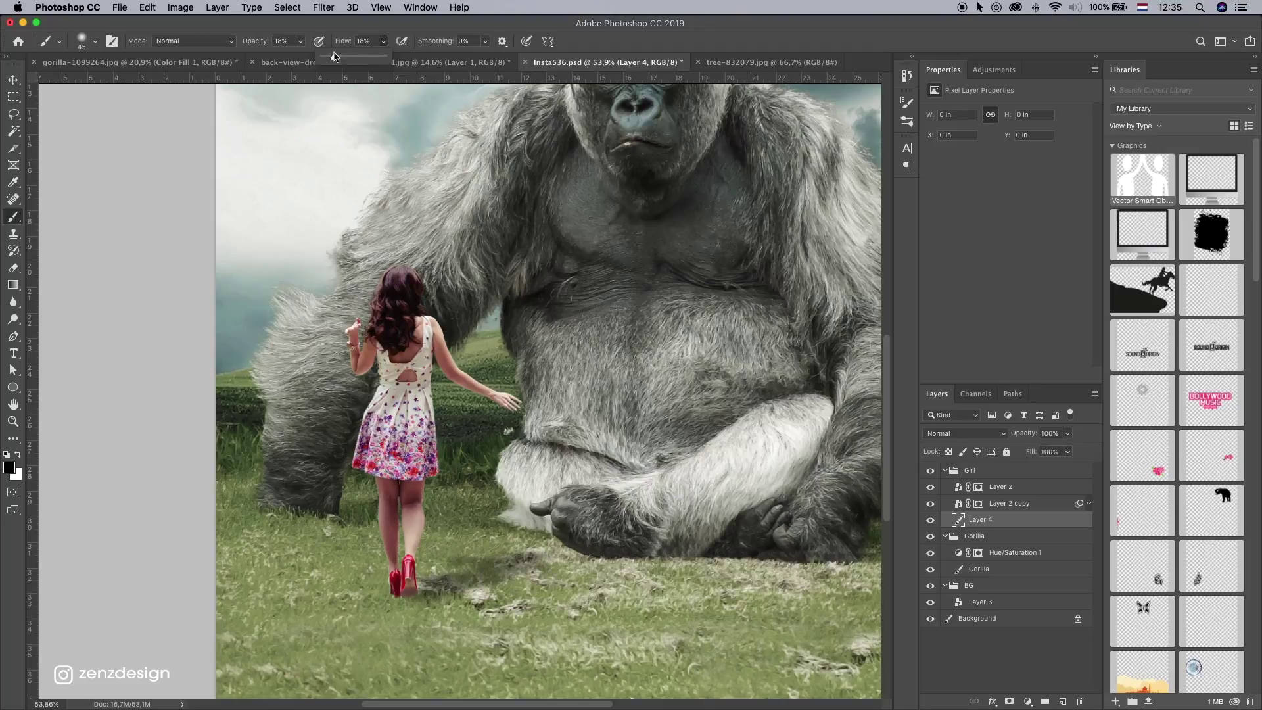
{"action": "left_click", "coordinate": [301, 41]}
{"action": "left_click", "coordinate": [302, 38]}
Step: Sample the dark grass beside the woman's shoes as the foreground colour and darken it to about #272a18
{"action": "scroll", "coordinate": [409, 610], "scroll_direction": "up", "scroll_amount": 2}
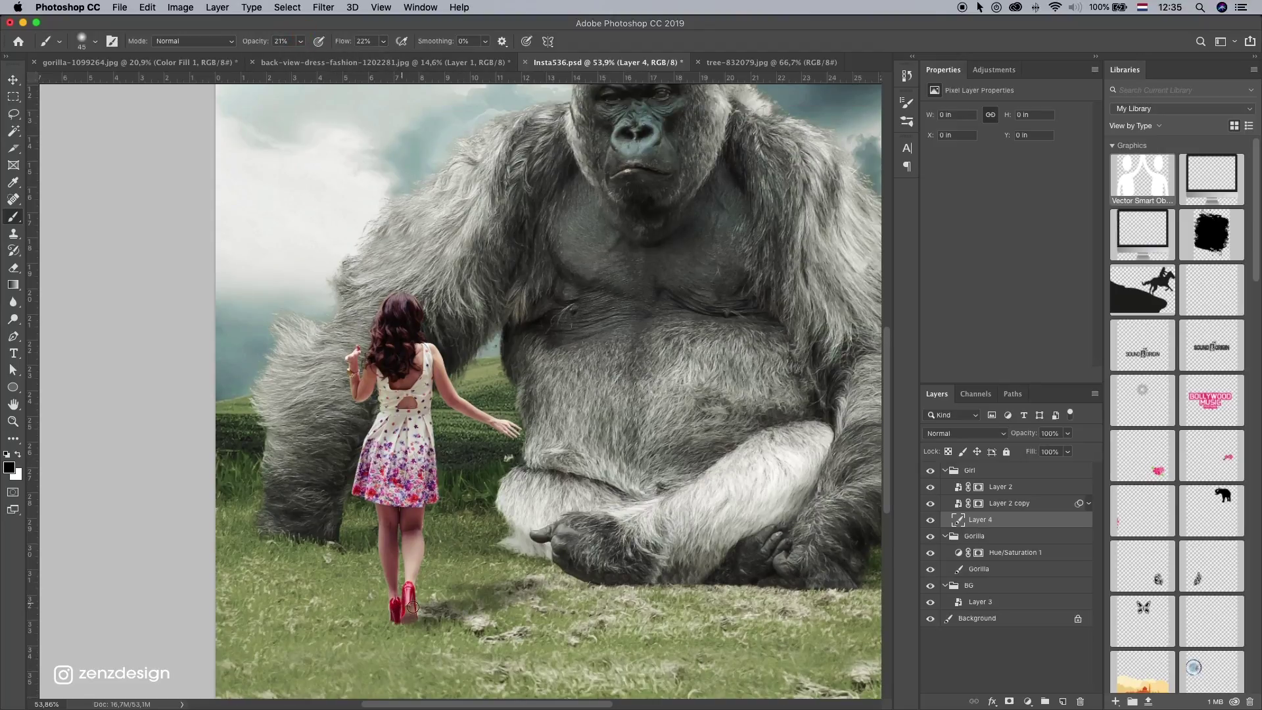
{"action": "scroll", "coordinate": [409, 612], "scroll_direction": "up", "scroll_amount": 3}
{"action": "scroll", "coordinate": [412, 606], "scroll_direction": "up", "scroll_amount": 5}
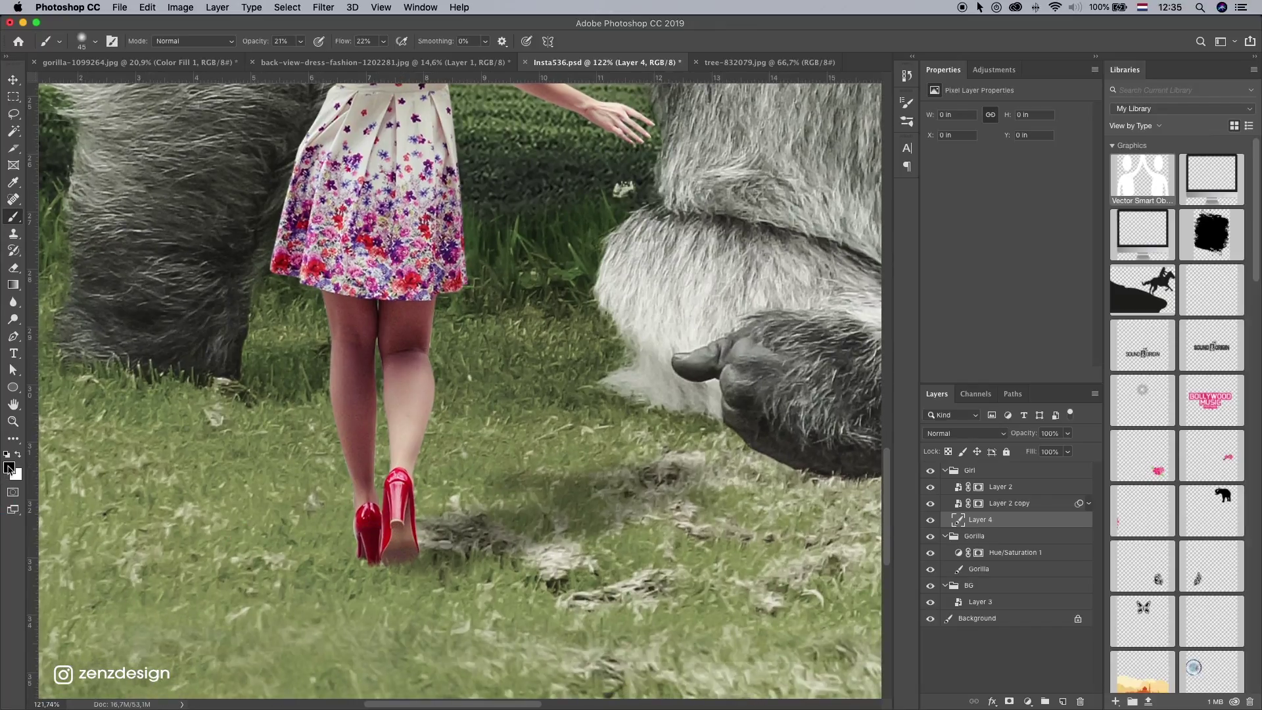
{"action": "left_click", "coordinate": [9, 467]}
{"action": "left_click", "coordinate": [444, 552]}
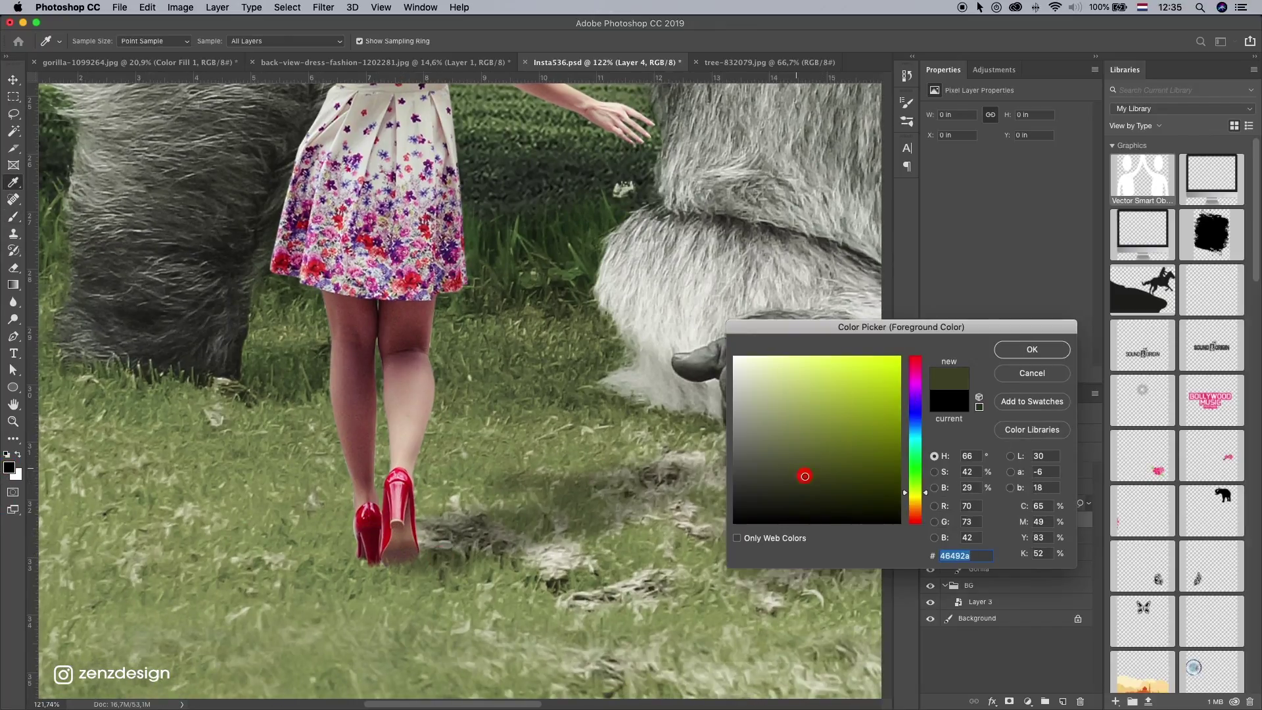
{"action": "left_click", "coordinate": [1032, 349]}
{"action": "key", "text": "b"}
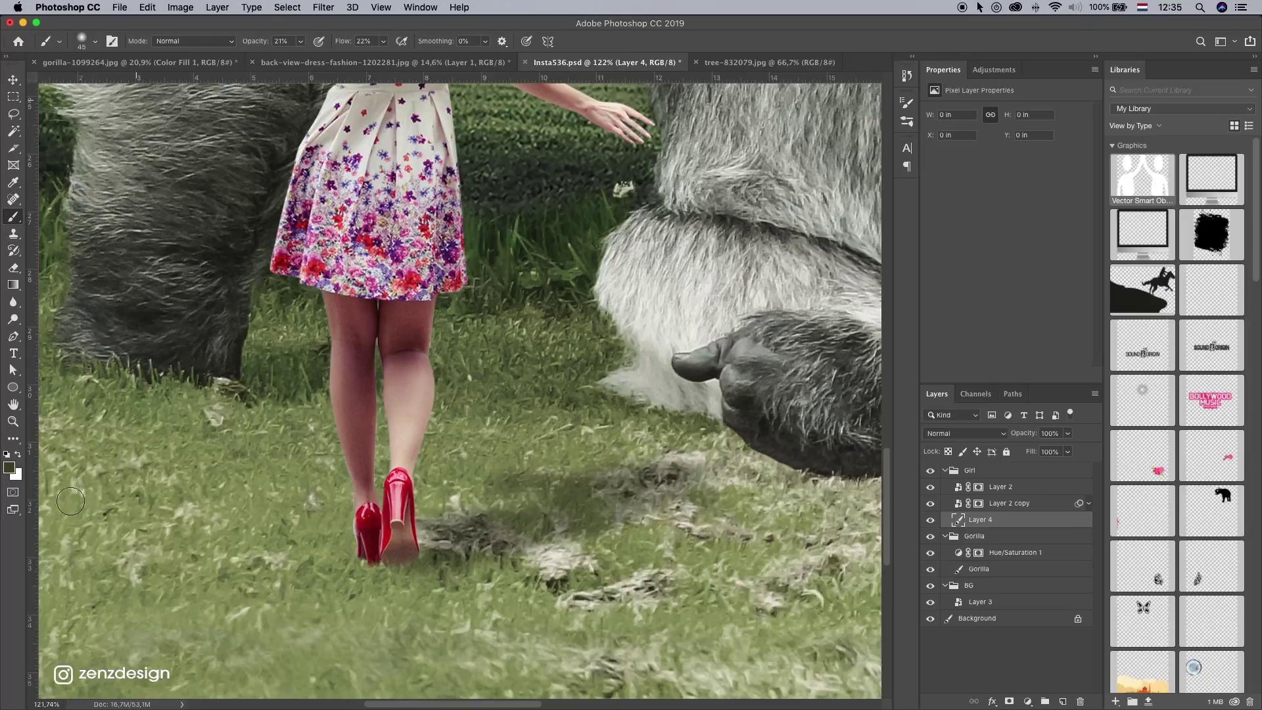
{"action": "left_click", "coordinate": [8, 468]}
{"action": "left_click", "coordinate": [432, 560]}
{"action": "left_click", "coordinate": [433, 562]}
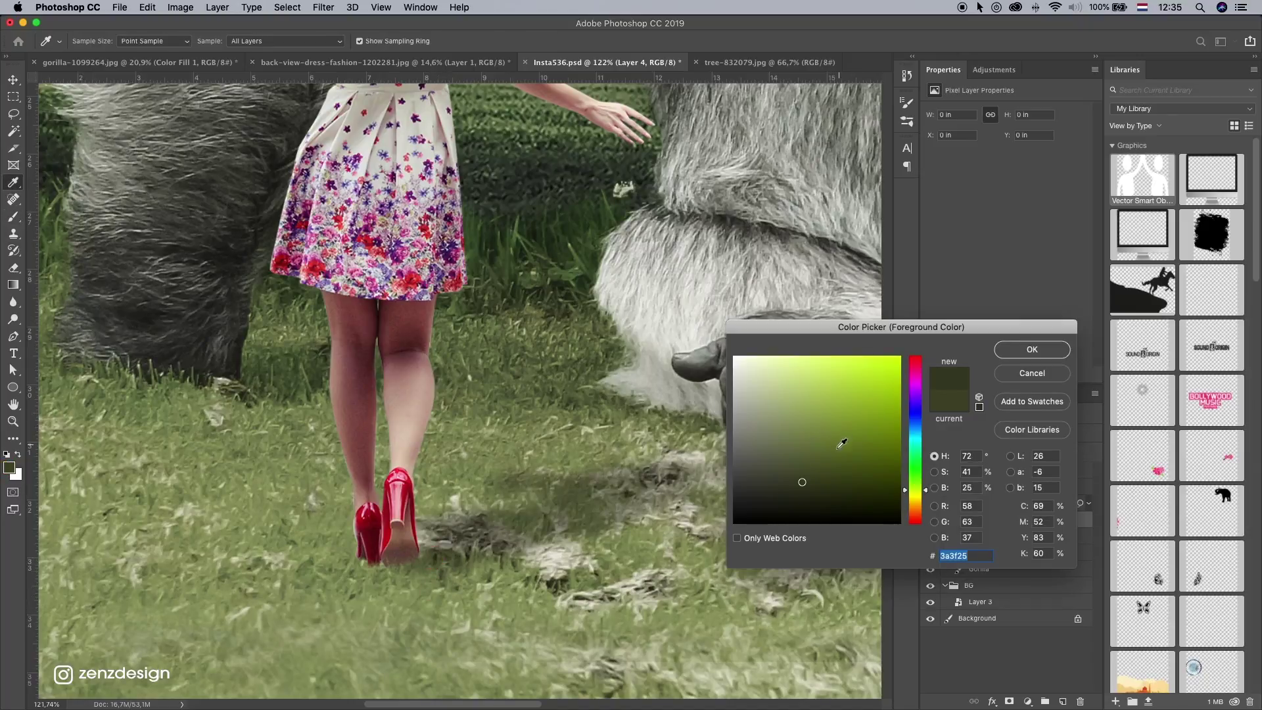
{"action": "left_click_drag", "start_coordinate": [817, 482], "coordinate": [805, 497]}
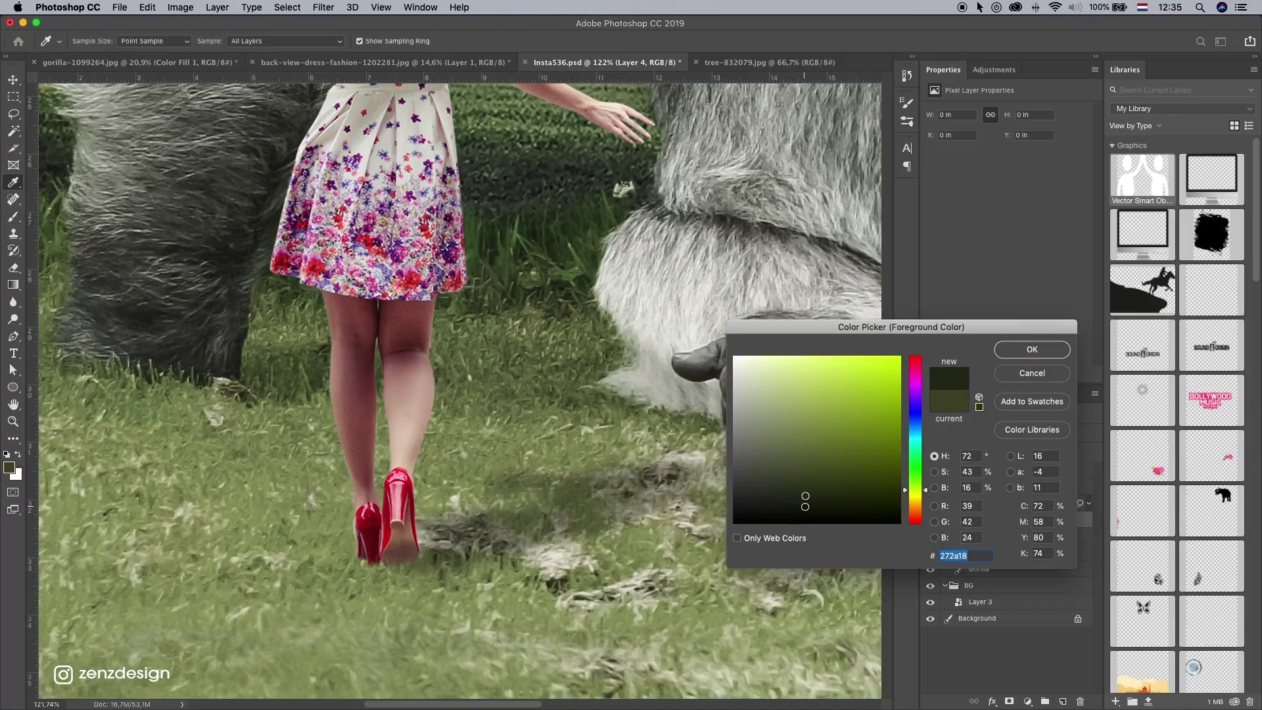
{"action": "left_click", "coordinate": [1032, 350]}
Step: Set Layer 4 to Multiply and paint small dark contact shadows on the grass beneath both red shoes
{"action": "left_click", "coordinate": [965, 435]}
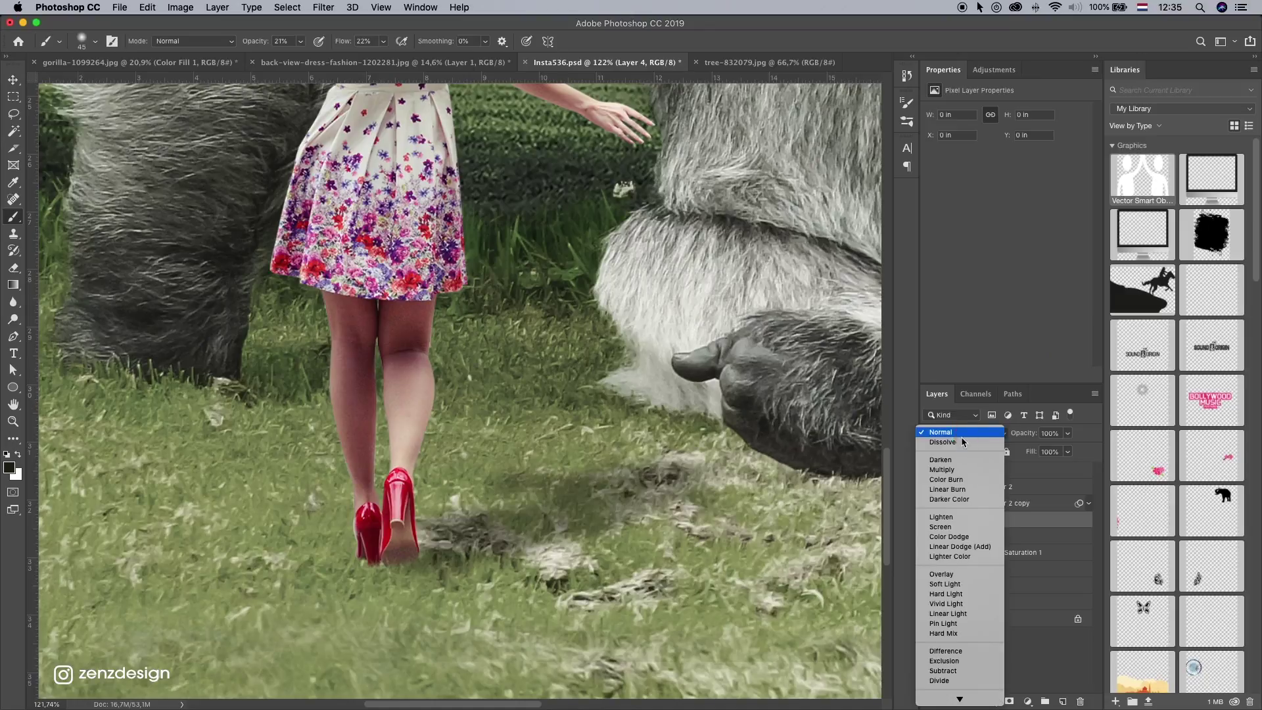
{"action": "left_click", "coordinate": [955, 471]}
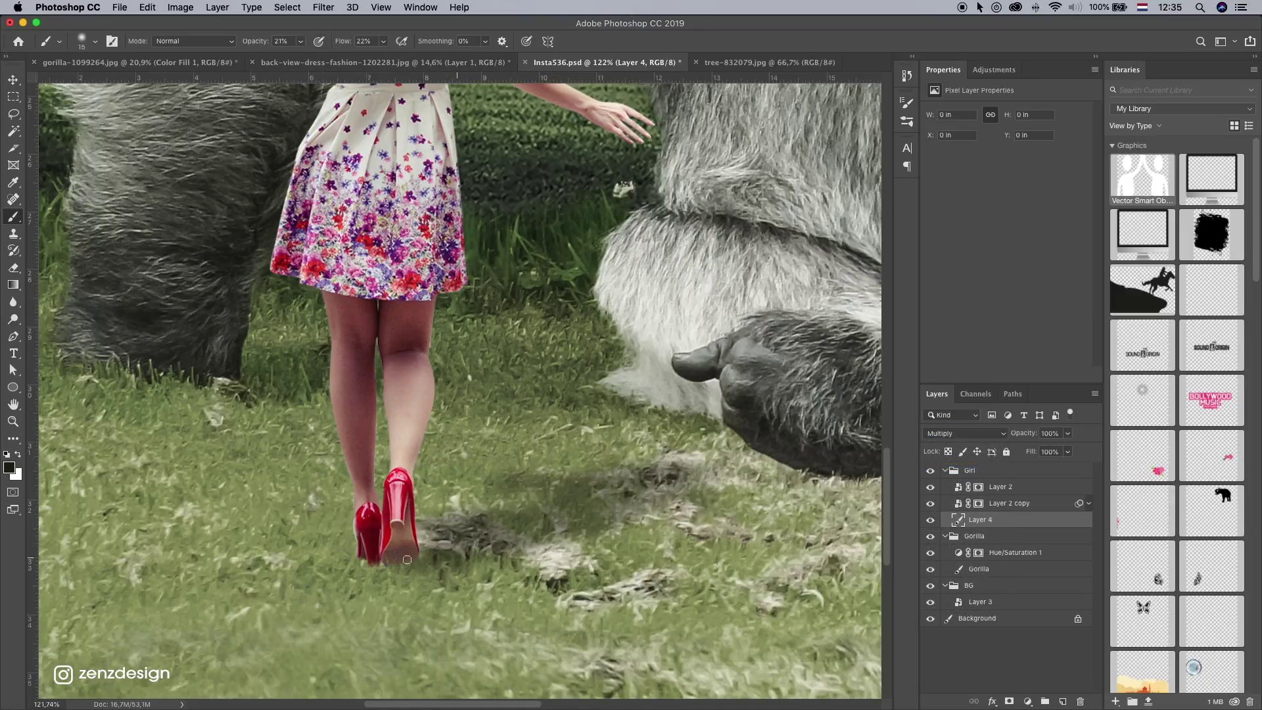
{"action": "left_click_drag", "start_coordinate": [407, 558], "coordinate": [474, 547]}
{"action": "key", "text": "bracketleft"}
{"action": "key", "text": "bracketleft"}
{"action": "key", "text": "bracketleft"}
{"action": "left_click_drag", "start_coordinate": [363, 563], "coordinate": [346, 569]}
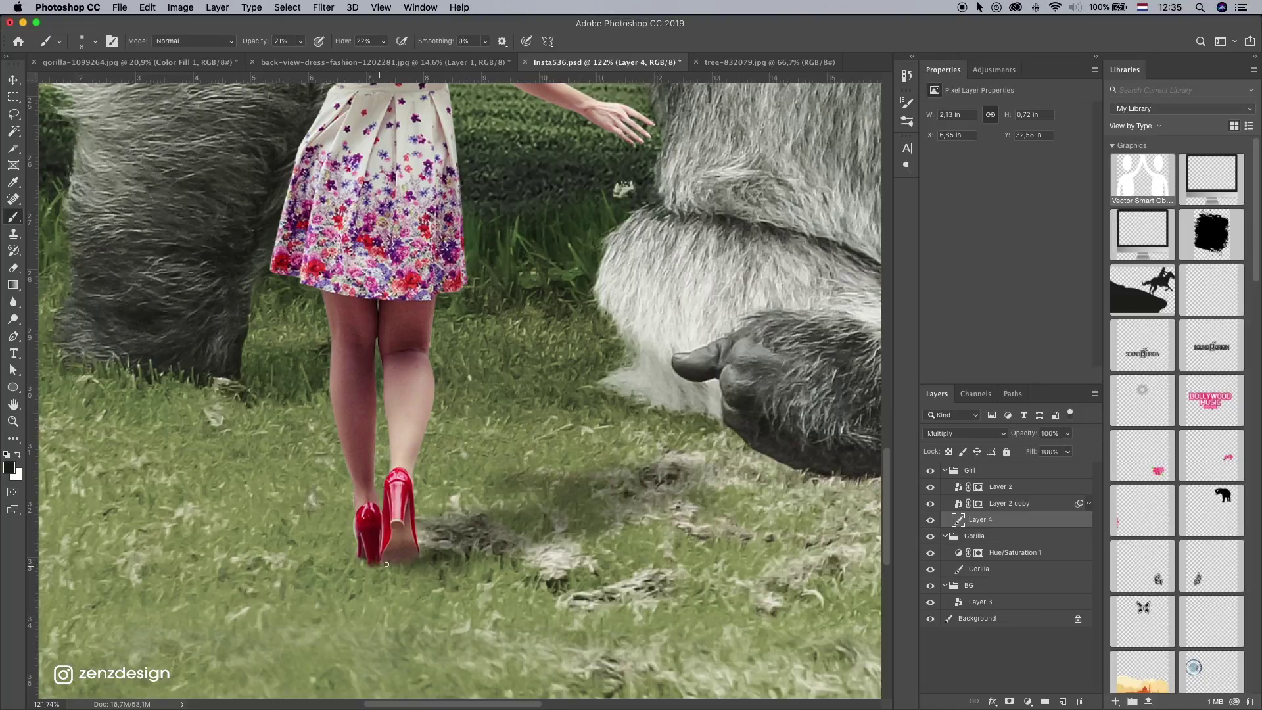
Step: Compare the image with and without Layer 4, and deepen the shadow beneath the front sole with a slightly larger brush
{"action": "left_click", "coordinate": [930, 519]}
{"action": "left_click", "coordinate": [930, 520]}
{"action": "key", "text": "bracketright"}
{"action": "key", "text": "bracketright"}
{"action": "key", "text": "bracketright"}
{"action": "mouse_move", "coordinate": [413, 564]}
{"action": "left_mouse_down"}
{"action": "mouse_move", "coordinate": [491, 538]}
{"action": "mouse_move", "coordinate": [414, 556]}
{"action": "left_mouse_up"}
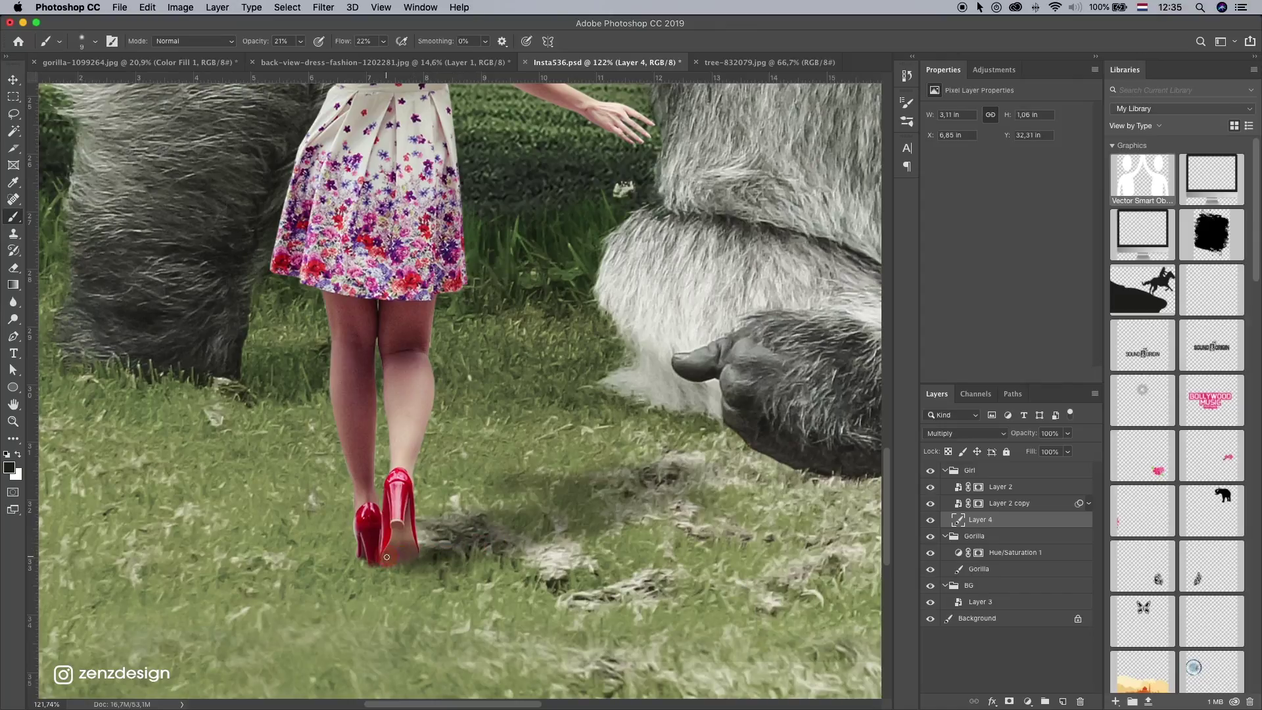
Step: Paint a wider soft shadow on the grass beside the shoes with a larger brush, undoing unwanted strokes
{"action": "scroll", "coordinate": [510, 540], "scroll_direction": "down", "scroll_amount": 6}
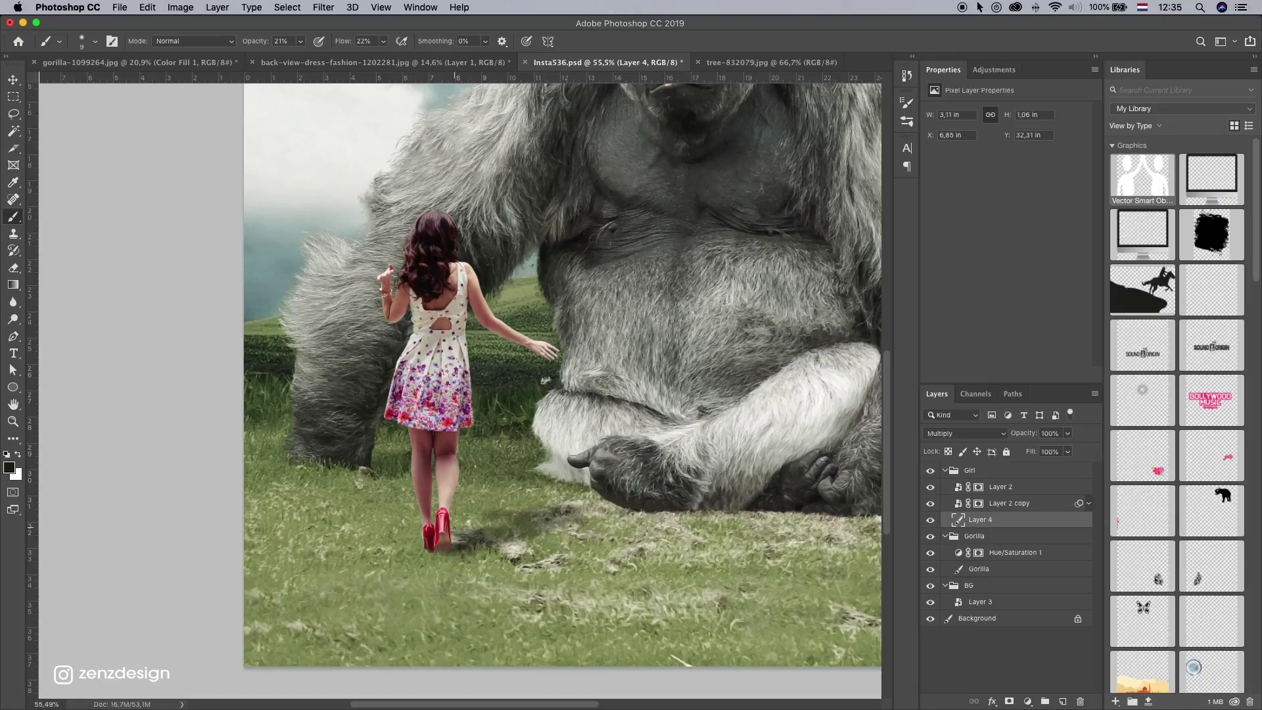
{"action": "key", "text": "bracketright"}
{"action": "key", "text": "bracketright"}
{"action": "mouse_move", "coordinate": [446, 540]}
{"action": "left_mouse_down"}
{"action": "mouse_move", "coordinate": [502, 535]}
{"action": "mouse_move", "coordinate": [460, 552]}
{"action": "mouse_move", "coordinate": [443, 542]}
{"action": "mouse_move", "coordinate": [489, 546]}
{"action": "mouse_move", "coordinate": [484, 557]}
{"action": "left_mouse_up"}
{"action": "key", "text": "super+z"}
{"action": "key", "text": "super+z"}
{"action": "key", "text": "super+z"}
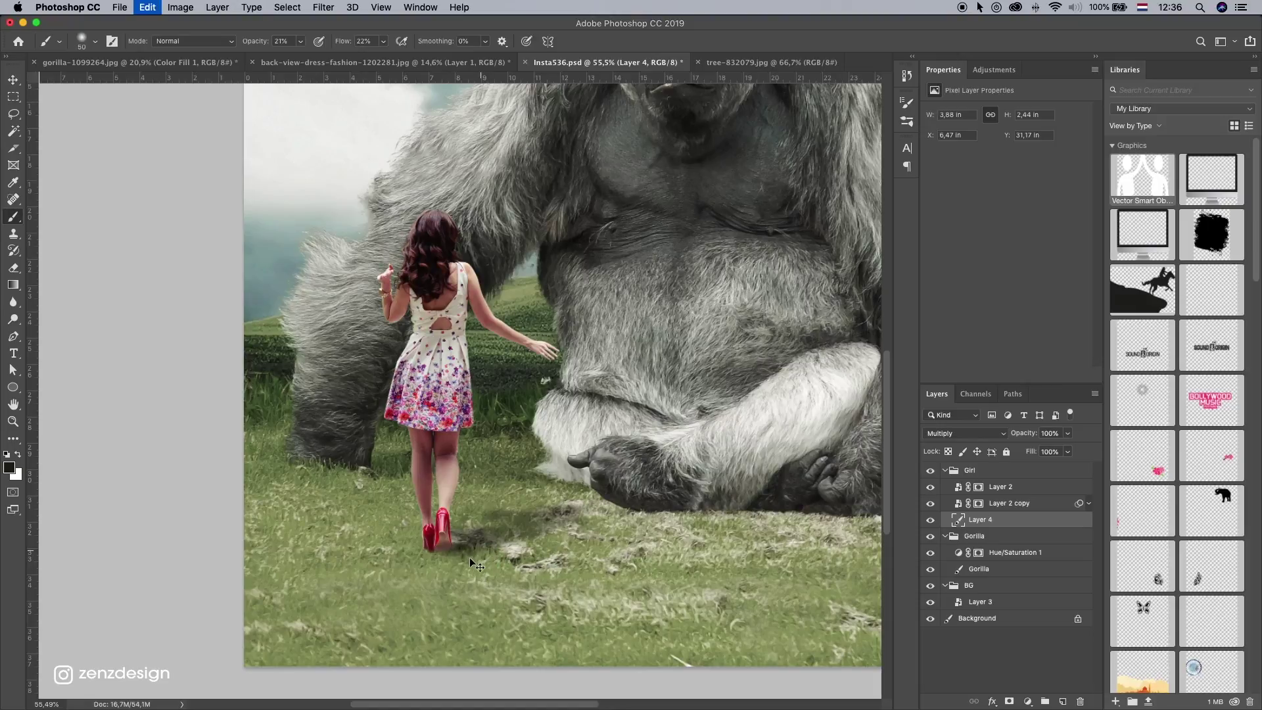
Step: Extend the shadow across the grass with a 15 px brush, undo the stray strokes and compare with Layer 4 hidden
{"action": "key", "text": "z"}
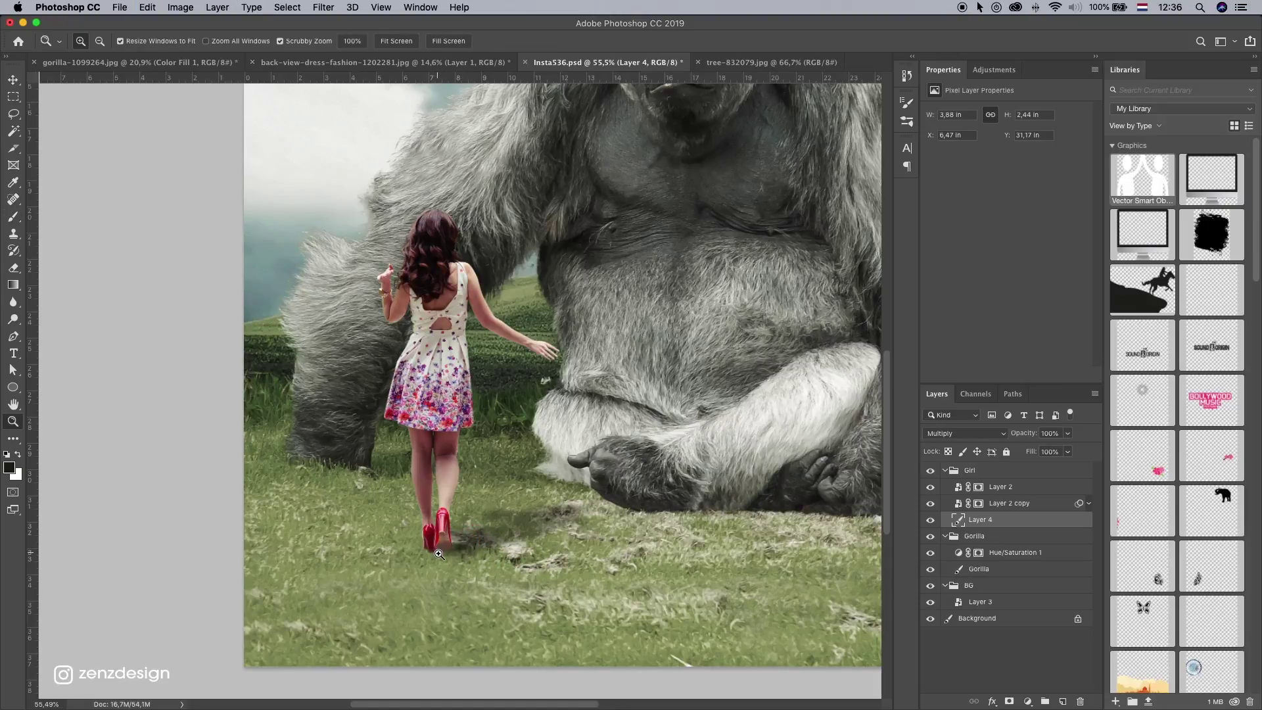
{"action": "left_click", "coordinate": [13, 216]}
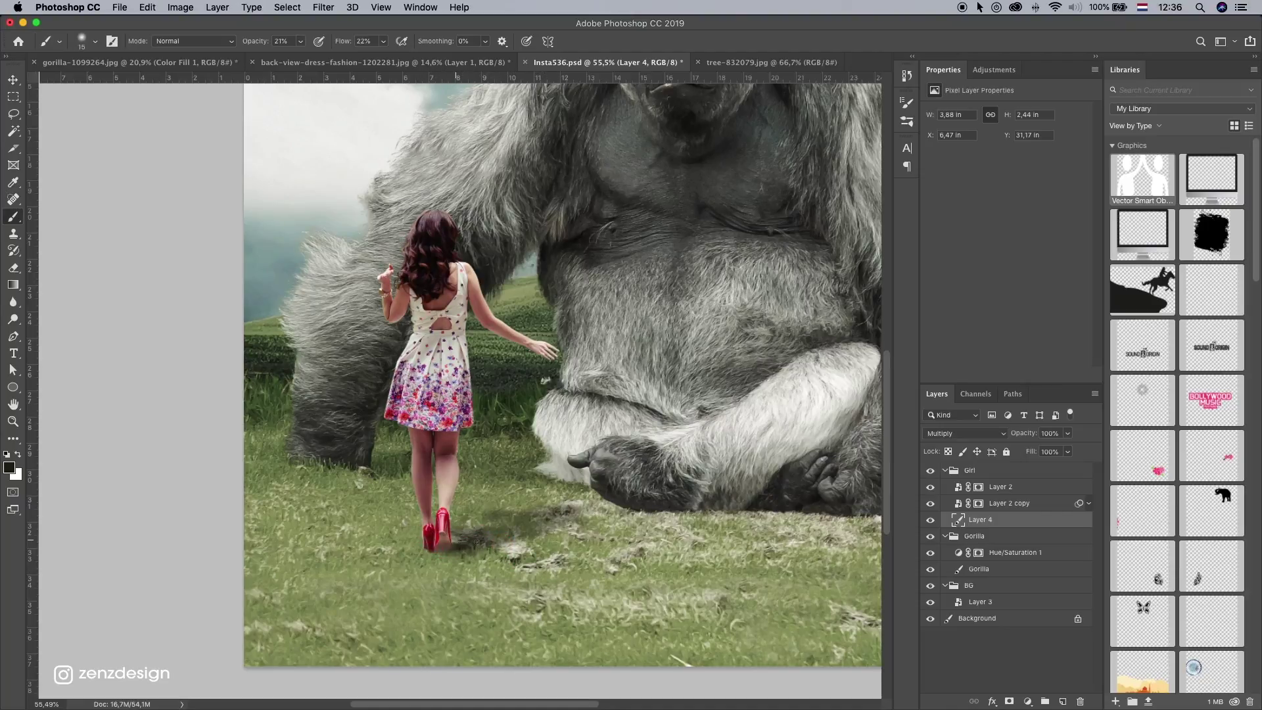
{"action": "mouse_move", "coordinate": [486, 540]}
{"action": "left_mouse_down"}
{"action": "mouse_move", "coordinate": [476, 543]}
{"action": "mouse_move", "coordinate": [678, 531]}
{"action": "left_mouse_up"}
{"action": "key", "text": "super+z"}
{"action": "key", "text": "super+z"}
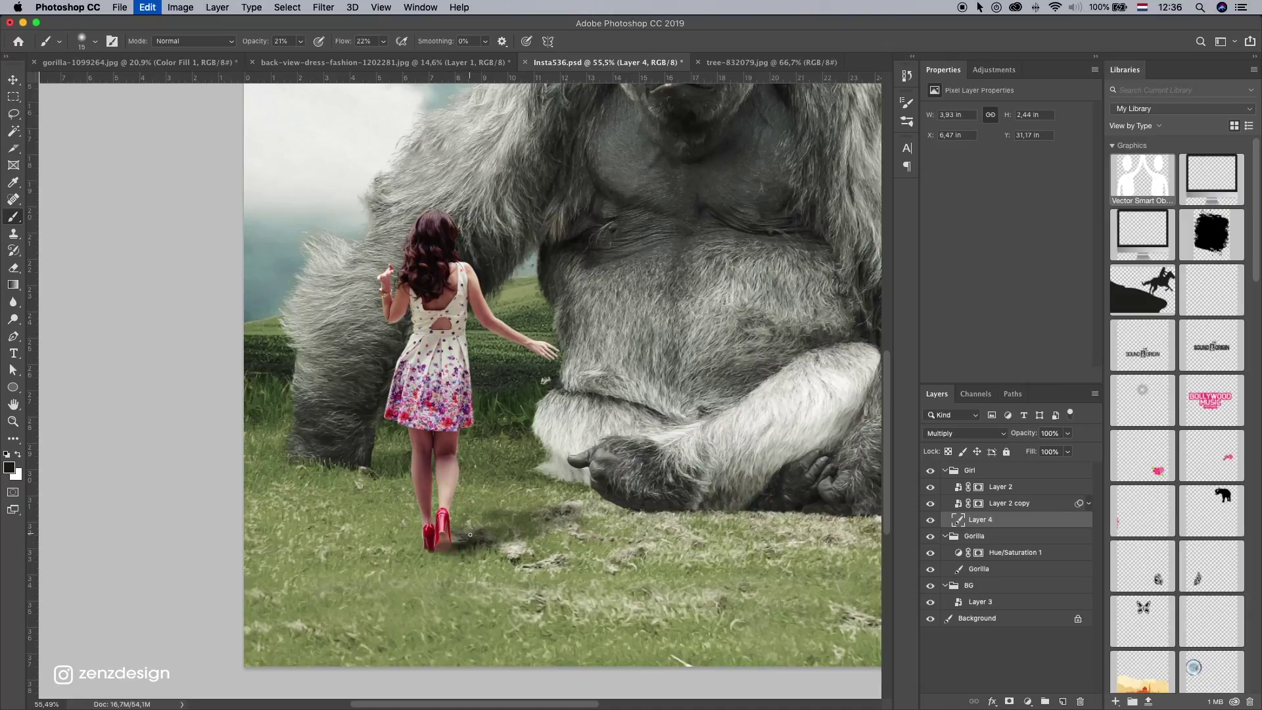
{"action": "left_click", "coordinate": [933, 518]}
{"action": "left_click", "coordinate": [933, 518]}
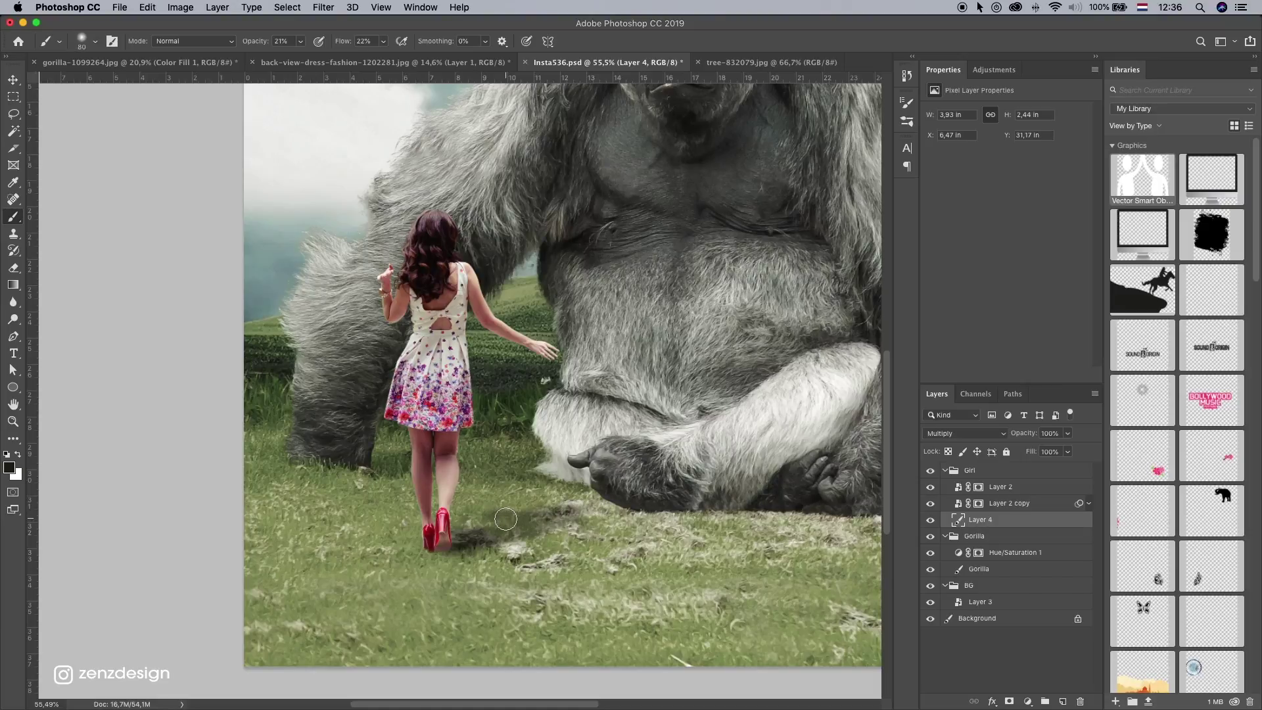
Step: Paint a broad soft shadow from the grass onto the gorilla's foot and leg with a 125 px brush, redoing unsatisfactory strokes
{"action": "key", "text": "bracketright"}
{"action": "key", "text": "bracketright"}
{"action": "key", "text": "bracketright"}
{"action": "mouse_move", "coordinate": [497, 506]}
{"action": "left_mouse_down"}
{"action": "mouse_move", "coordinate": [497, 539]}
{"action": "mouse_move", "coordinate": [612, 539]}
{"action": "mouse_move", "coordinate": [505, 558]}
{"action": "mouse_move", "coordinate": [569, 525]}
{"action": "left_mouse_up"}
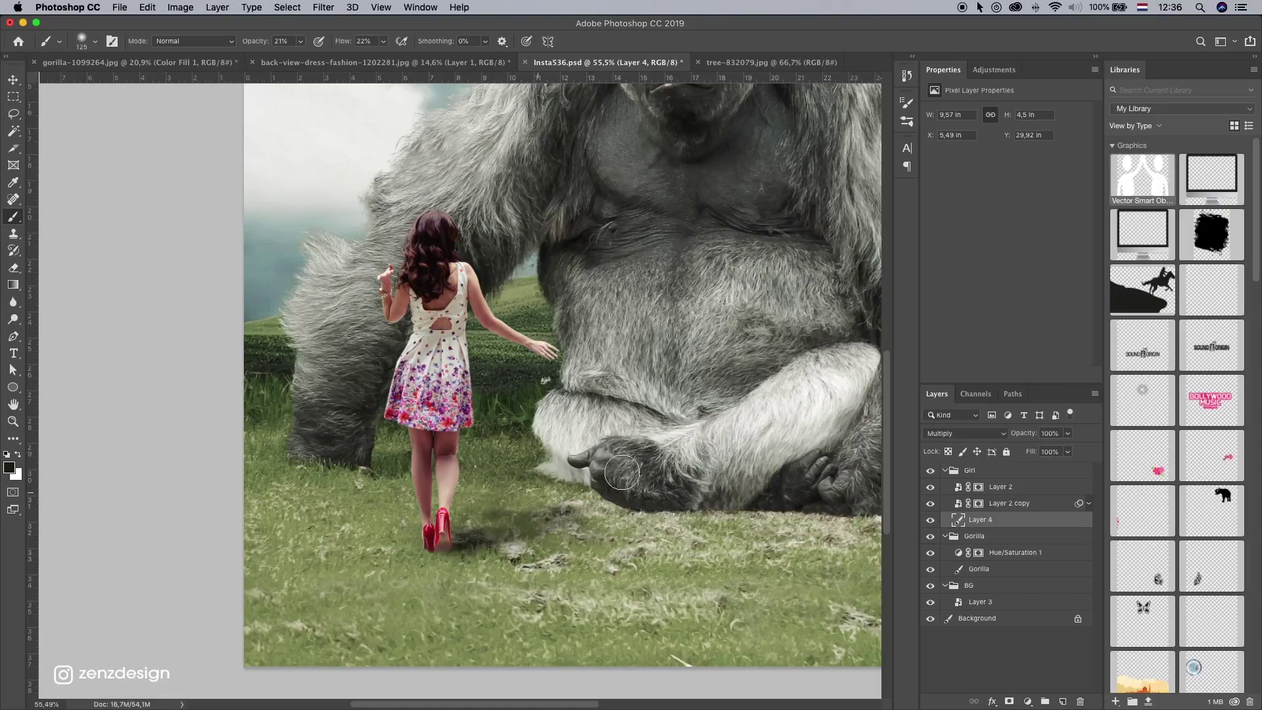
{"action": "mouse_move", "coordinate": [529, 395]}
{"action": "left_mouse_down"}
{"action": "mouse_move", "coordinate": [522, 380]}
{"action": "mouse_move", "coordinate": [680, 493]}
{"action": "mouse_move", "coordinate": [555, 442]}
{"action": "left_mouse_up"}
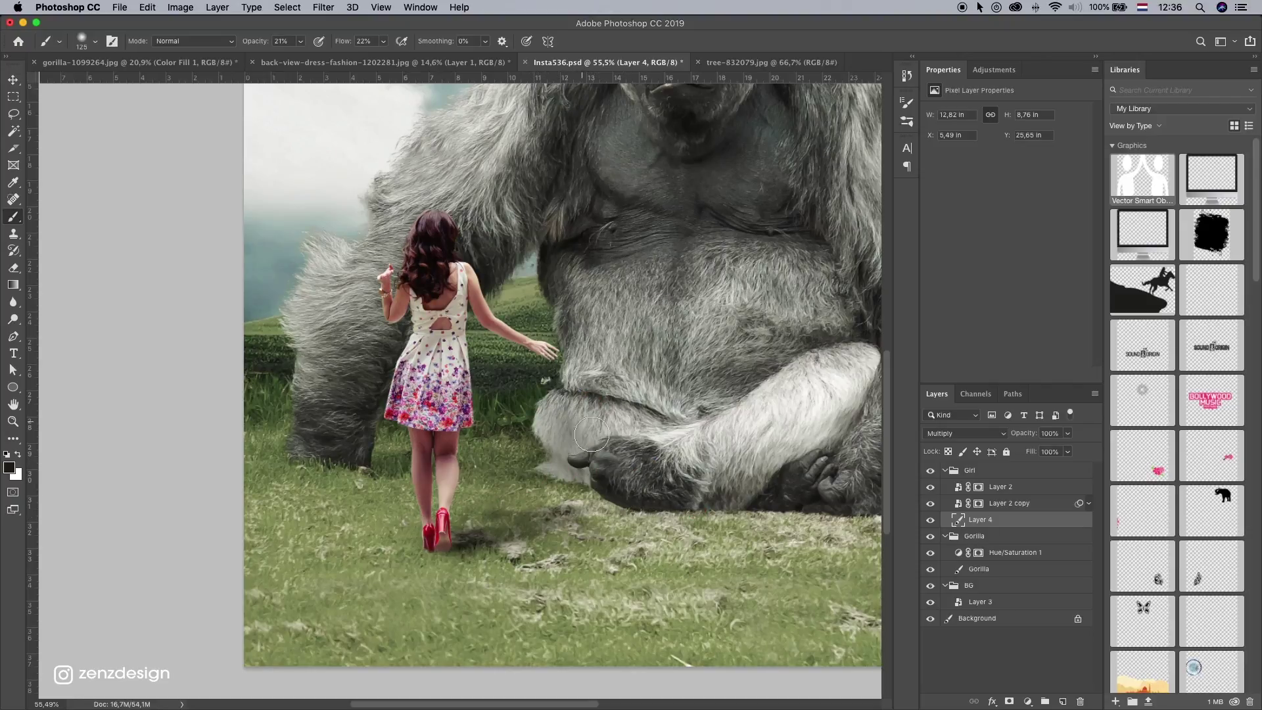
{"action": "key", "text": "super+z"}
{"action": "left_click_drag", "start_coordinate": [507, 540], "coordinate": [631, 476]}
{"action": "left_click_drag", "start_coordinate": [506, 495], "coordinate": [632, 471]}
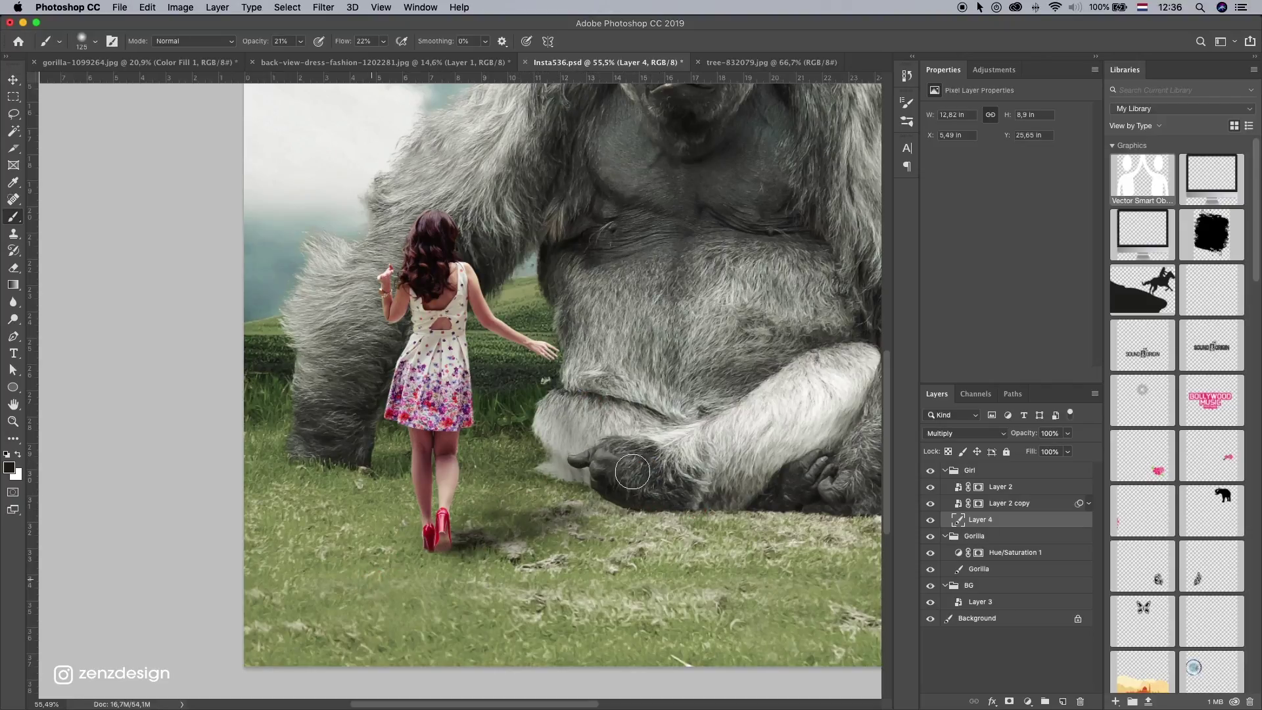
{"action": "key", "text": "super+z"}
{"action": "left_click_drag", "start_coordinate": [492, 524], "coordinate": [611, 469]}
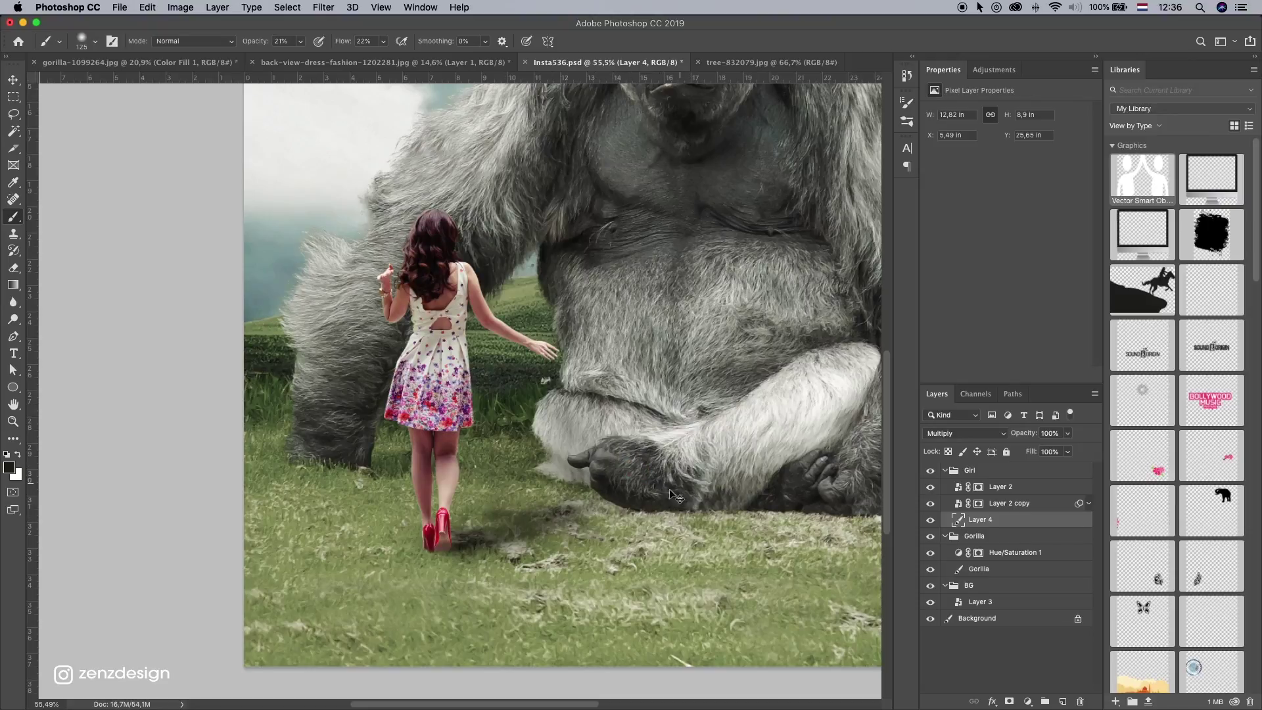
Step: Reduce Layer 4's opacity to 40% and judge the shadow in the full composite
{"action": "left_click", "coordinate": [1069, 434]}
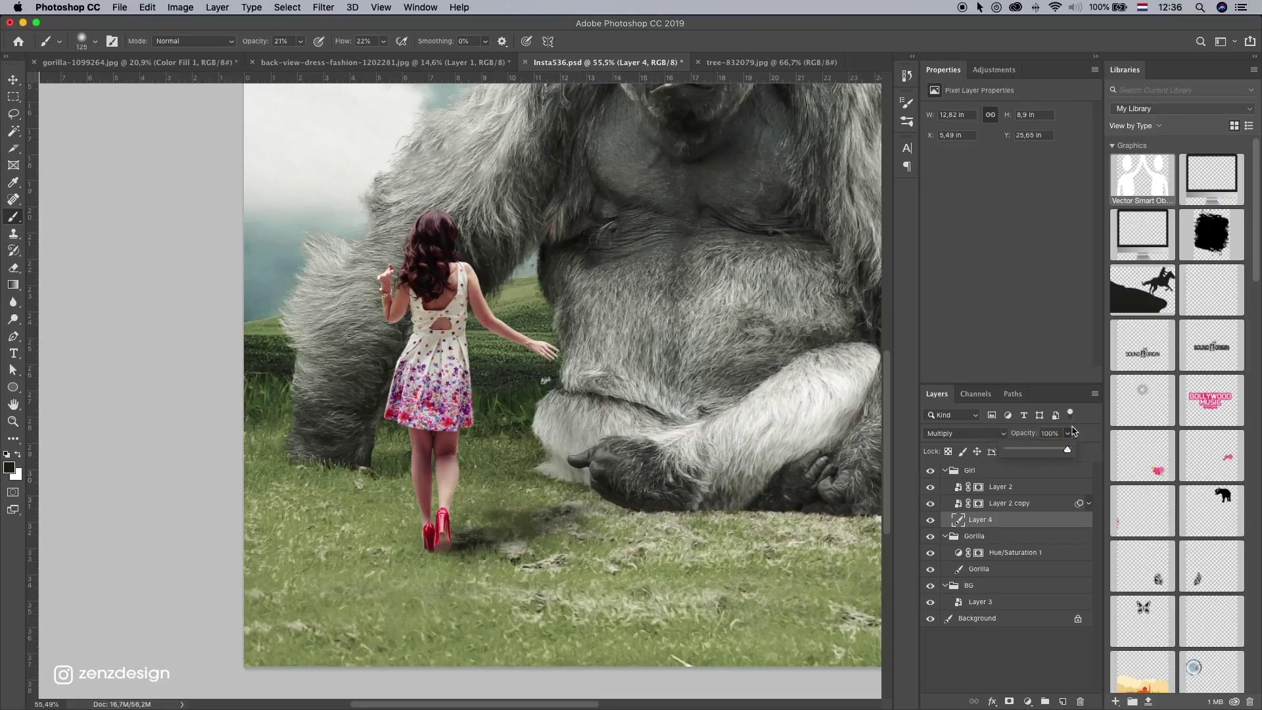
{"action": "left_click_drag", "start_coordinate": [1030, 450], "coordinate": [1031, 451]}
{"action": "scroll", "coordinate": [549, 509], "scroll_direction": "down", "scroll_amount": 4}
{"action": "scroll", "coordinate": [550, 509], "scroll_direction": "down", "scroll_amount": 5}
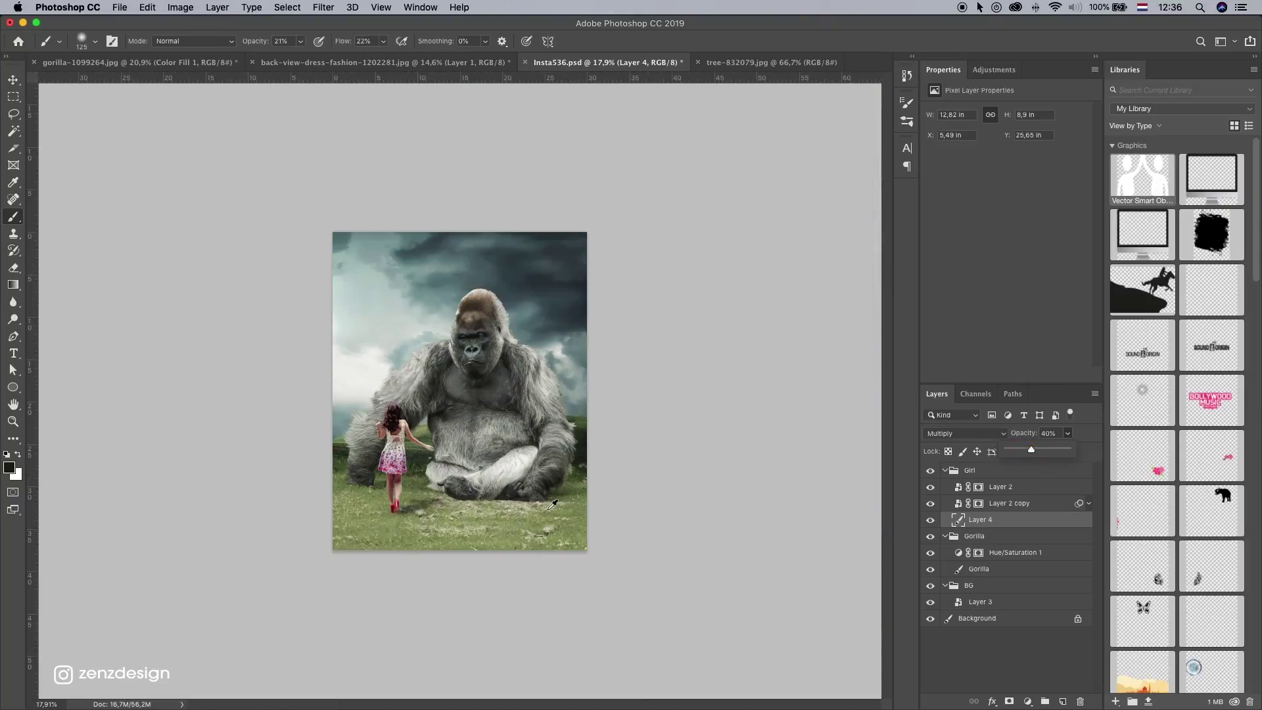
{"action": "scroll", "coordinate": [549, 509], "scroll_direction": "up", "scroll_amount": 4}
{"action": "left_click_drag", "start_coordinate": [455, 475], "coordinate": [550, 523]}
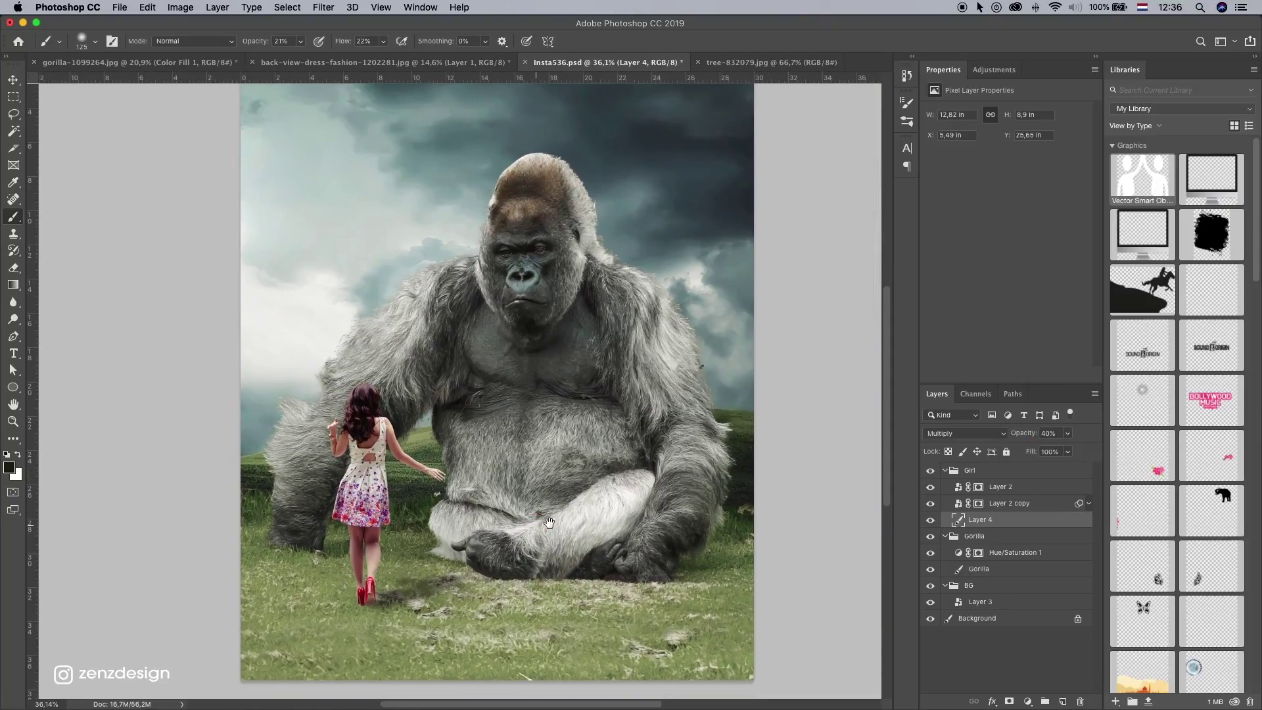
Step: Compare the composite with Layer 4 and Hue/Saturation 1 hidden and shown, and set Layer 4's opacity to 57%
{"action": "left_click", "coordinate": [930, 520]}
{"action": "left_click", "coordinate": [930, 519]}
{"action": "left_click", "coordinate": [930, 552]}
{"action": "left_click", "coordinate": [930, 552]}
{"action": "left_click", "coordinate": [930, 520]}
{"action": "left_click", "coordinate": [1068, 433]}
{"action": "left_click_drag", "start_coordinate": [1056, 447], "coordinate": [1073, 451]}
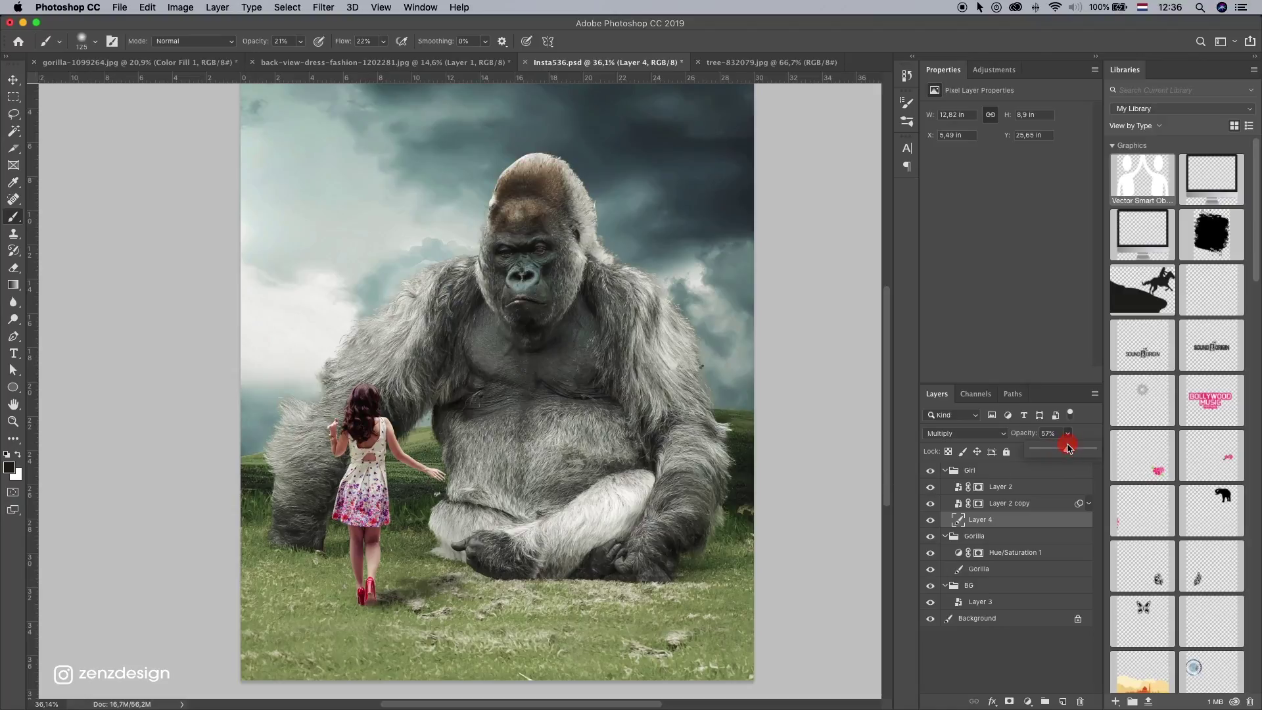
Step: Check the shadow around the woman up close and save the document with Maximize Compatibility enabled
{"action": "scroll", "coordinate": [405, 503], "scroll_direction": "up", "scroll_amount": 5}
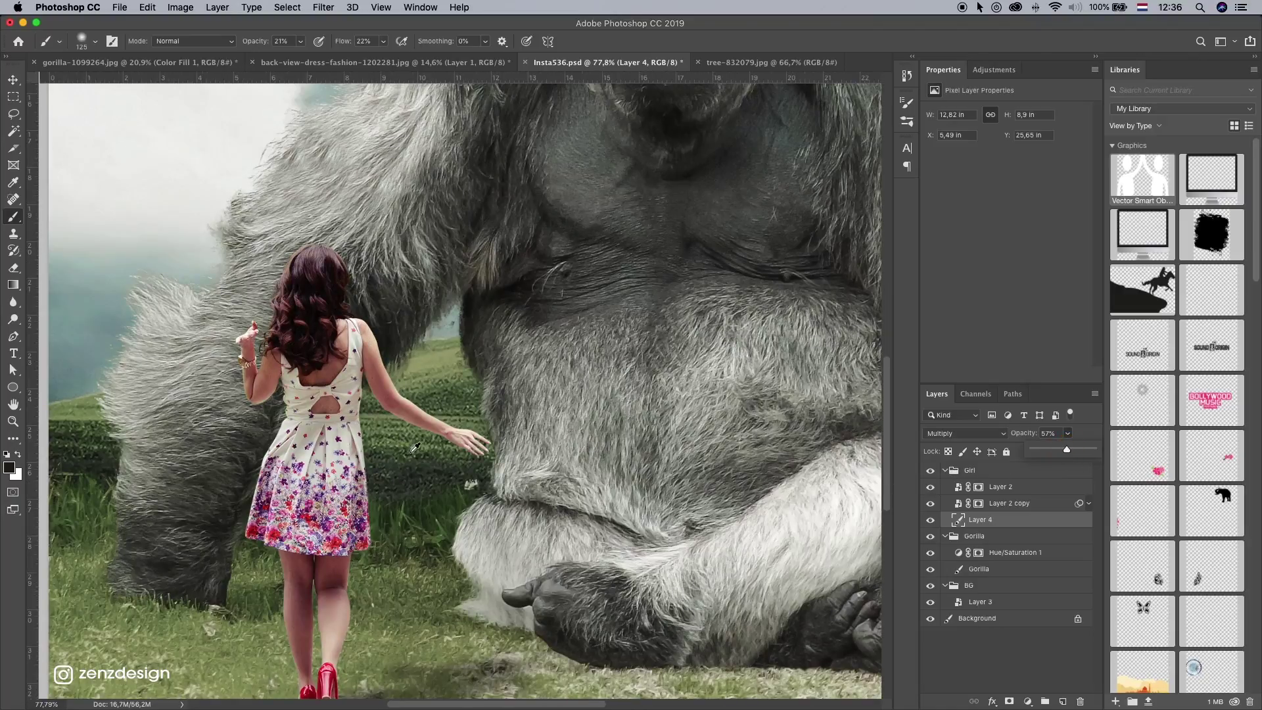
{"action": "scroll", "coordinate": [399, 464], "scroll_direction": "down", "scroll_amount": 5}
{"action": "key", "text": "super+s"}
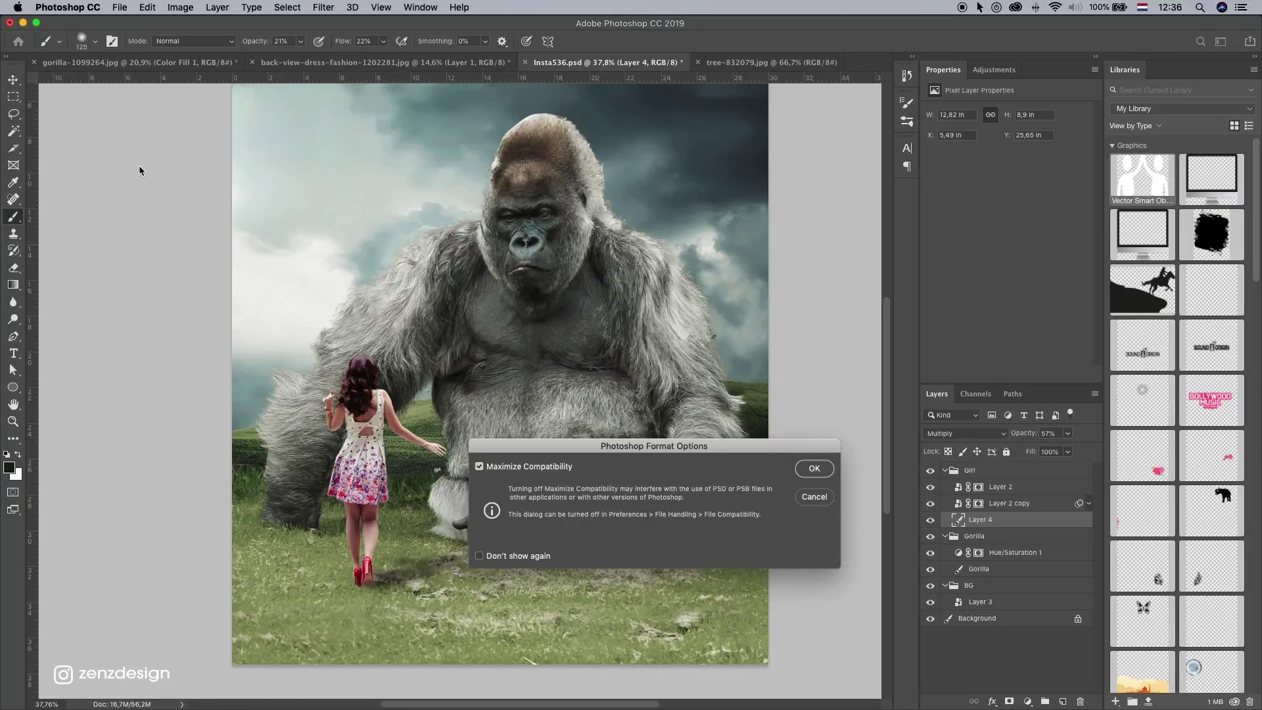
{"action": "left_click", "coordinate": [814, 469]}
Step: Add a Hue/Saturation adjustment clipped to Layer 2 in the Girl group and set its Saturation to -23
{"action": "key", "text": "x"}
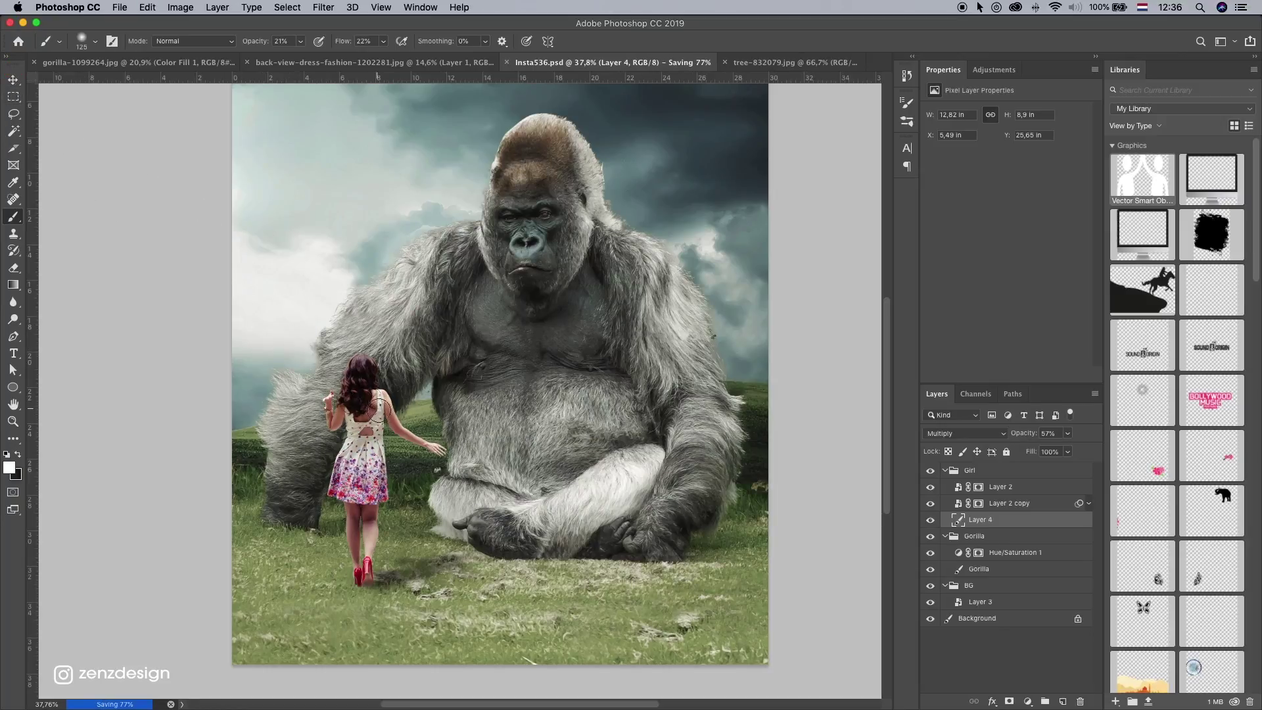
{"action": "left_click", "coordinate": [9, 80]}
{"action": "left_click", "coordinate": [386, 473], "text": "super"}
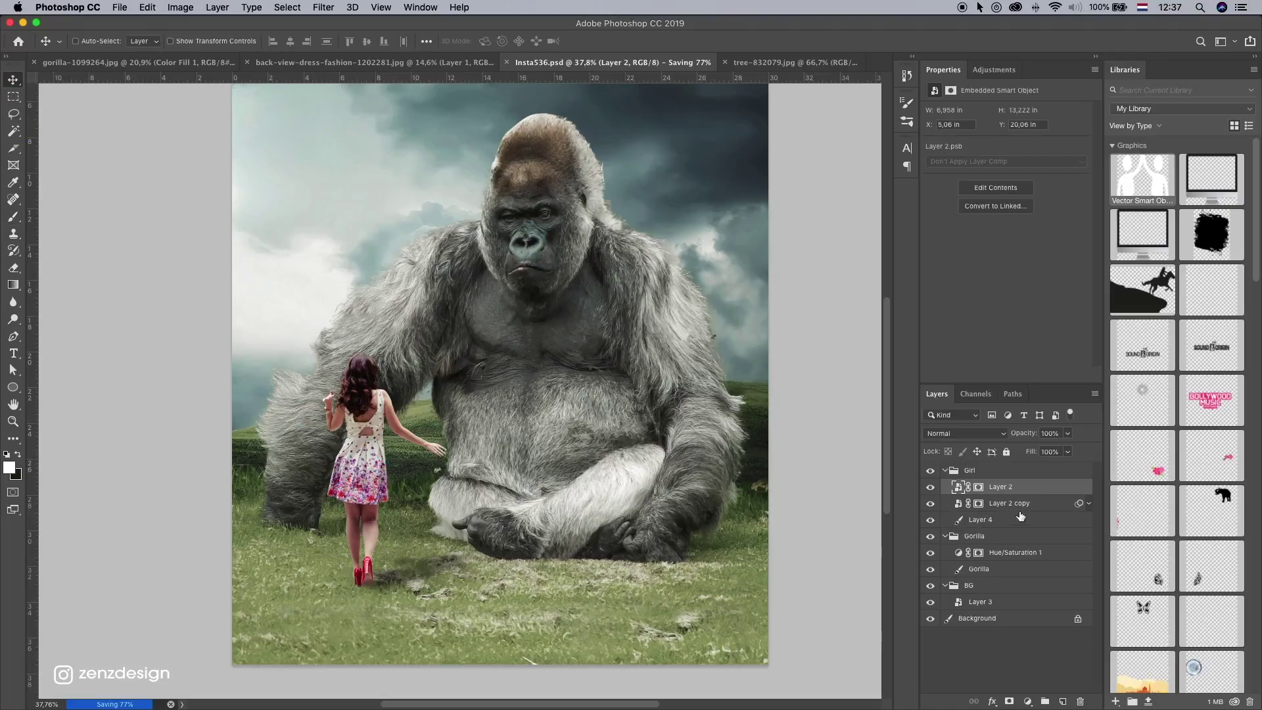
{"action": "left_click", "coordinate": [1028, 701]}
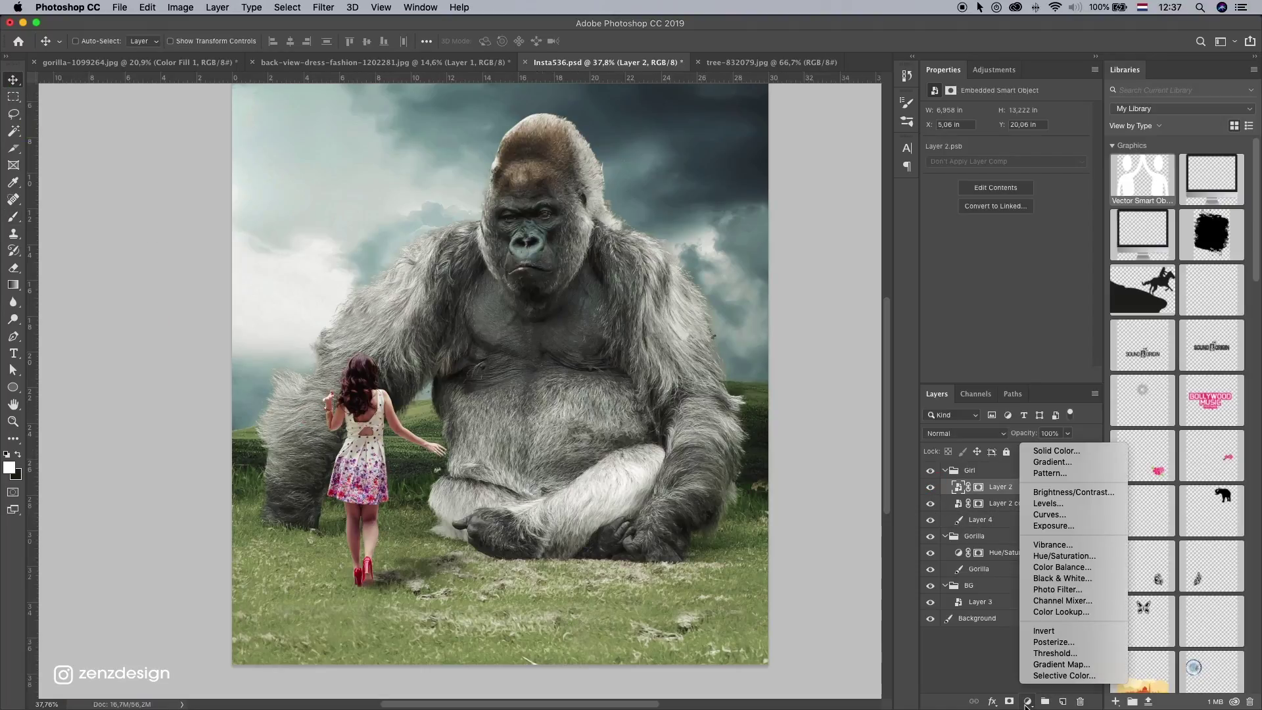
{"action": "left_click", "coordinate": [1064, 556]}
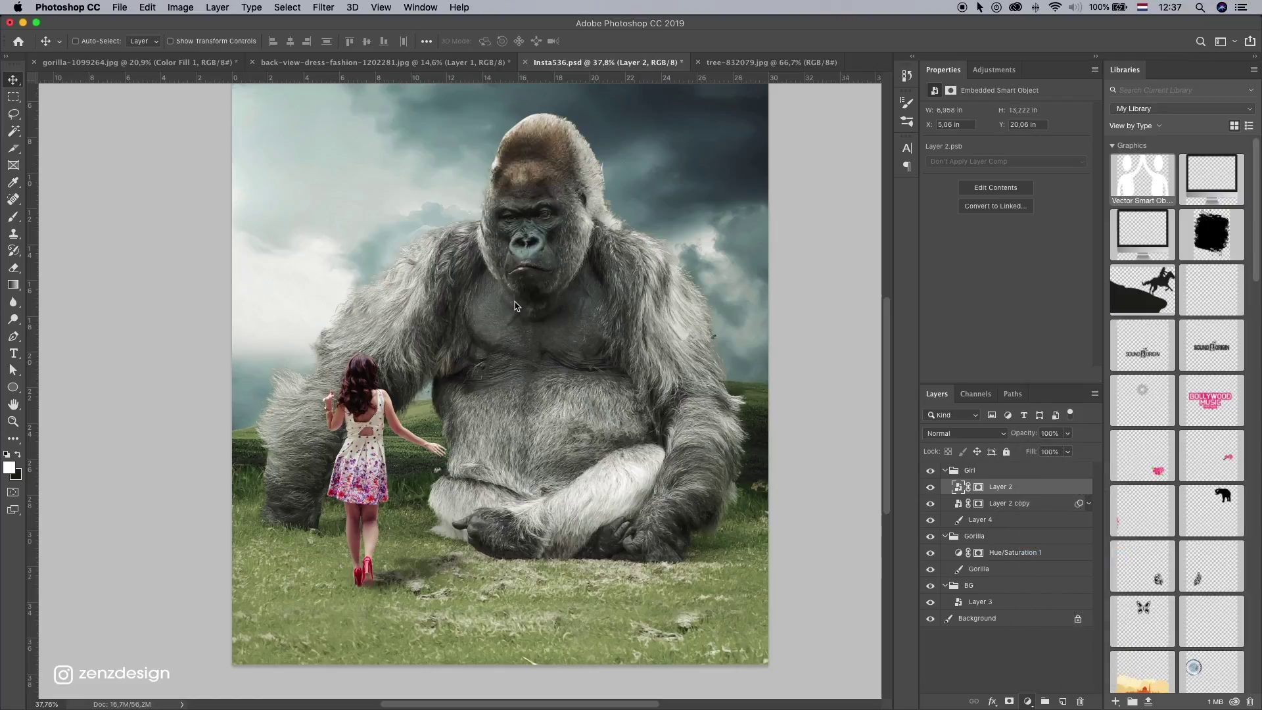
{"action": "left_click", "coordinate": [1002, 374]}
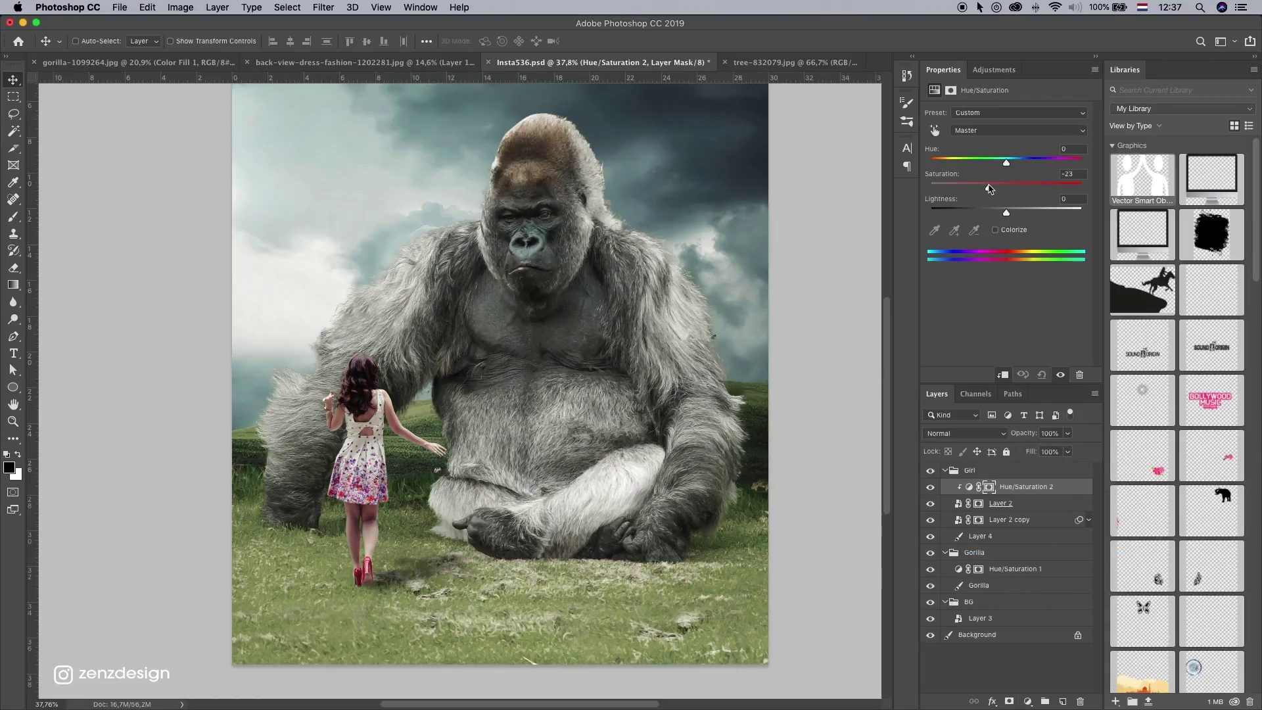
Step: Examine how the woman's colours match the gorilla and the landscape, both up close and in the full composite
{"action": "scroll", "coordinate": [421, 470], "scroll_direction": "down", "scroll_amount": 5}
{"action": "scroll", "coordinate": [420, 483], "scroll_direction": "up", "scroll_amount": 8}
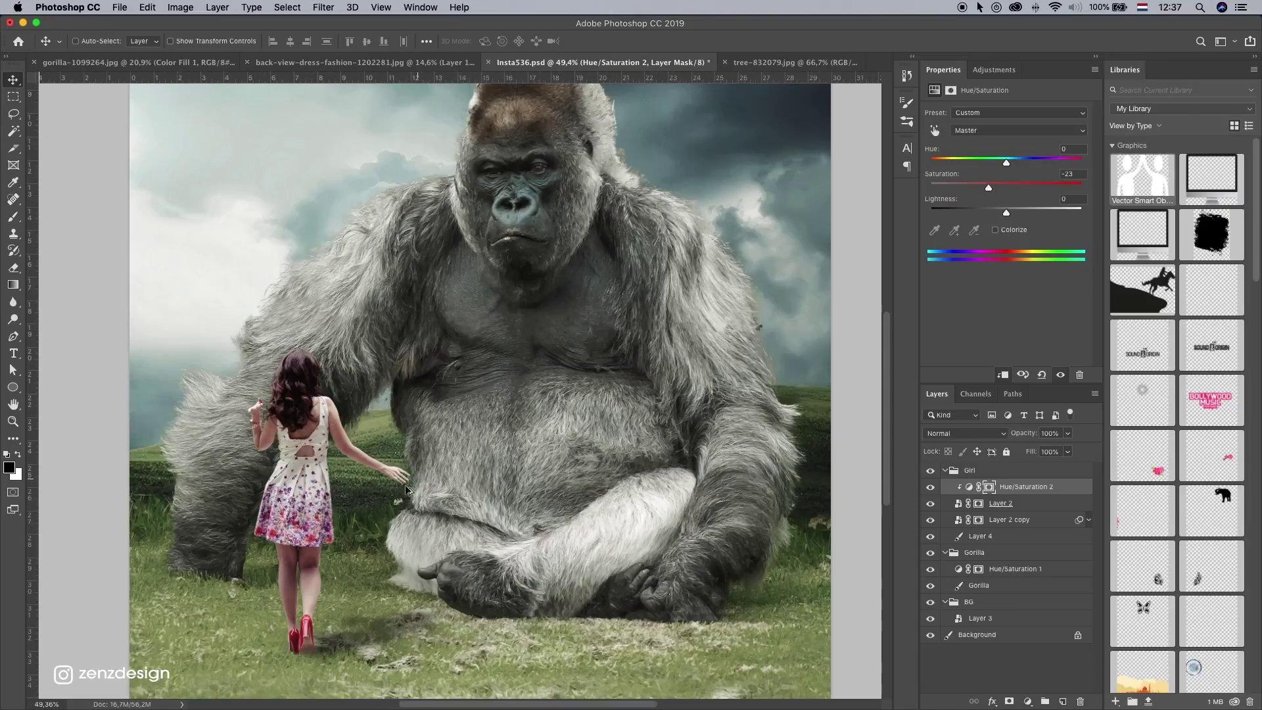
{"action": "left_click_drag", "start_coordinate": [345, 471], "coordinate": [400, 418]}
{"action": "scroll", "coordinate": [411, 447], "scroll_direction": "down", "scroll_amount": 6}
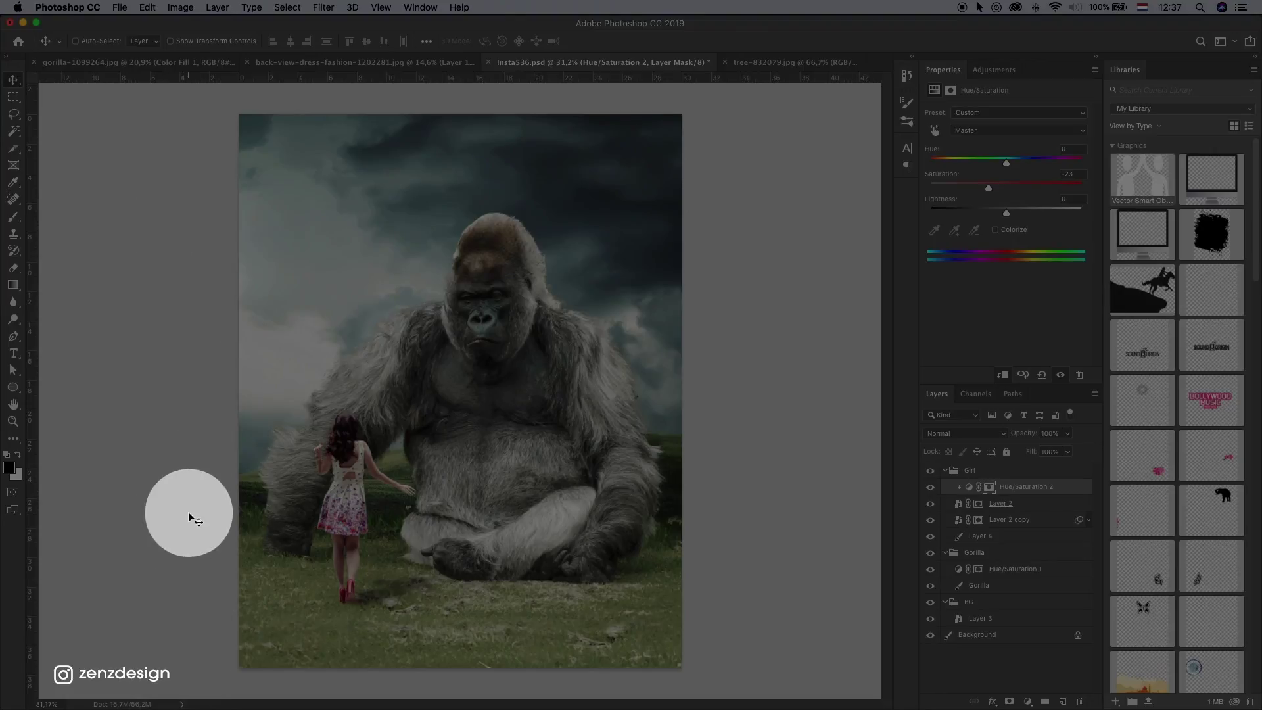
{"action": "left_click", "coordinate": [209, 542]}
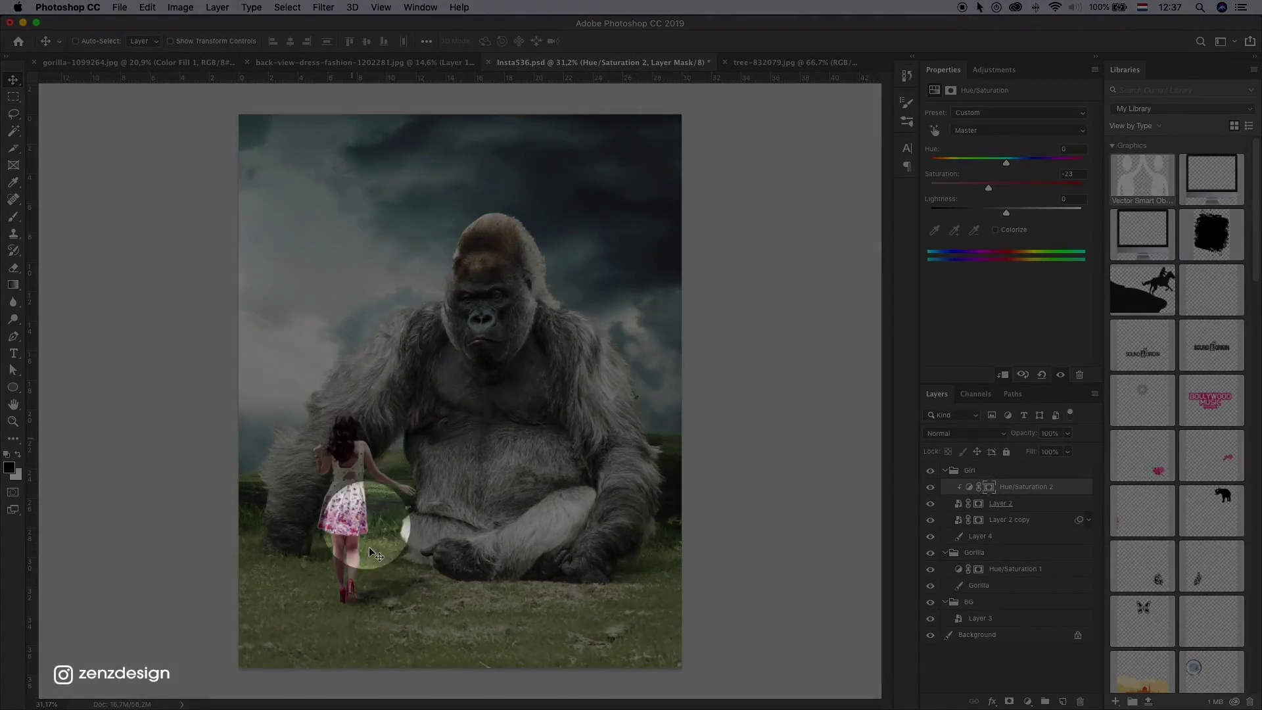
{"action": "left_click", "coordinate": [368, 464]}
{"action": "scroll", "coordinate": [377, 472], "scroll_direction": "up", "scroll_amount": 5}
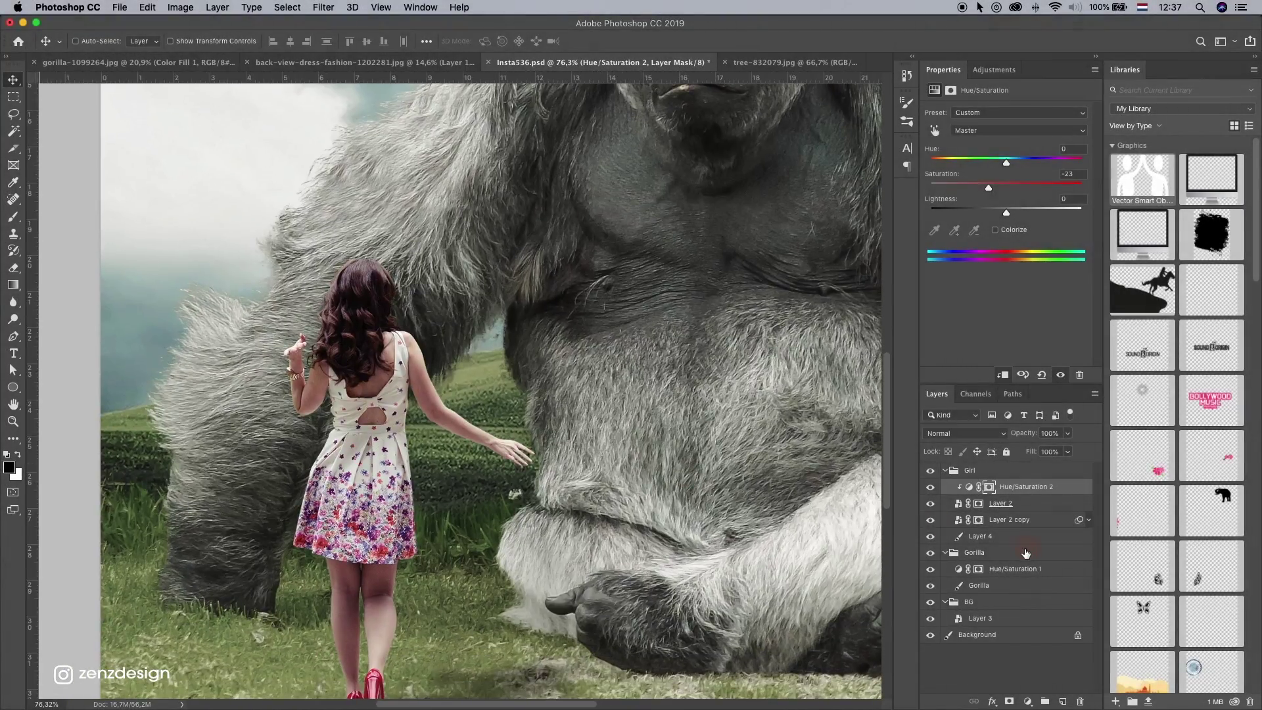
Step: Add a Brightness/Contrast adjustment clipped to the woman's layer, set Brightness to -31 and check it in the full composite
{"action": "left_click", "coordinate": [1027, 701]}
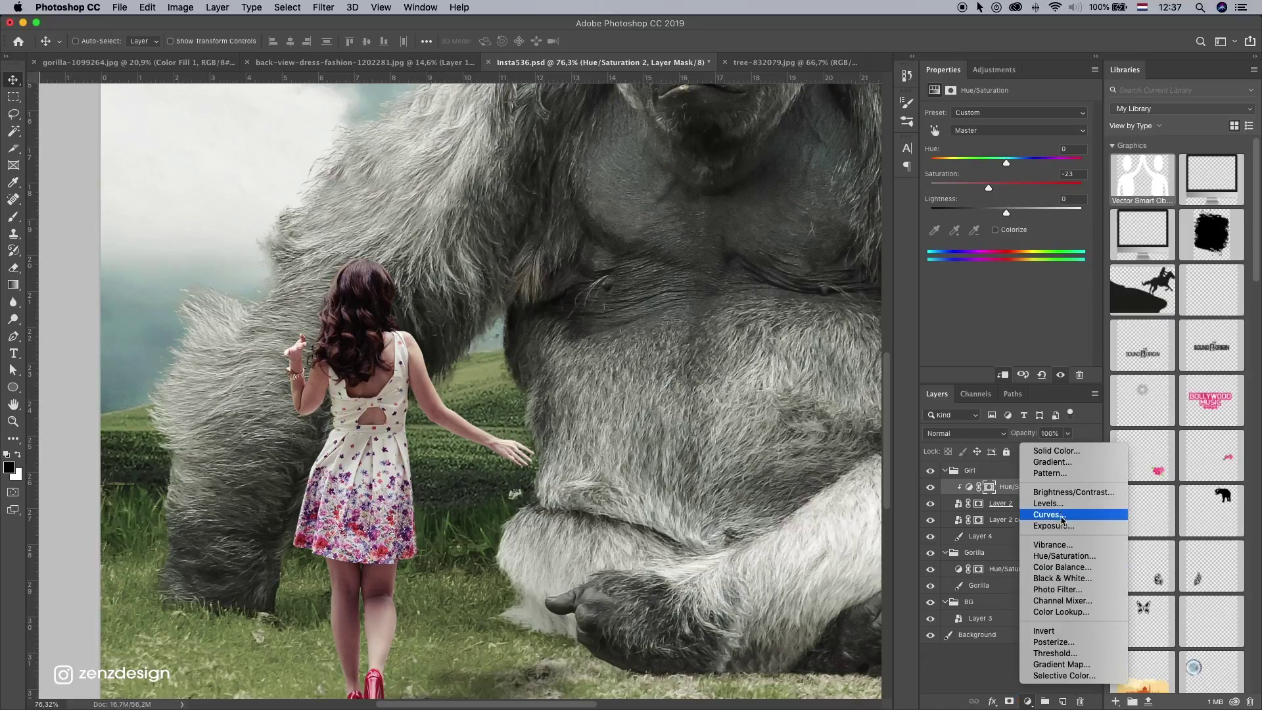
{"action": "left_click", "coordinate": [1092, 493]}
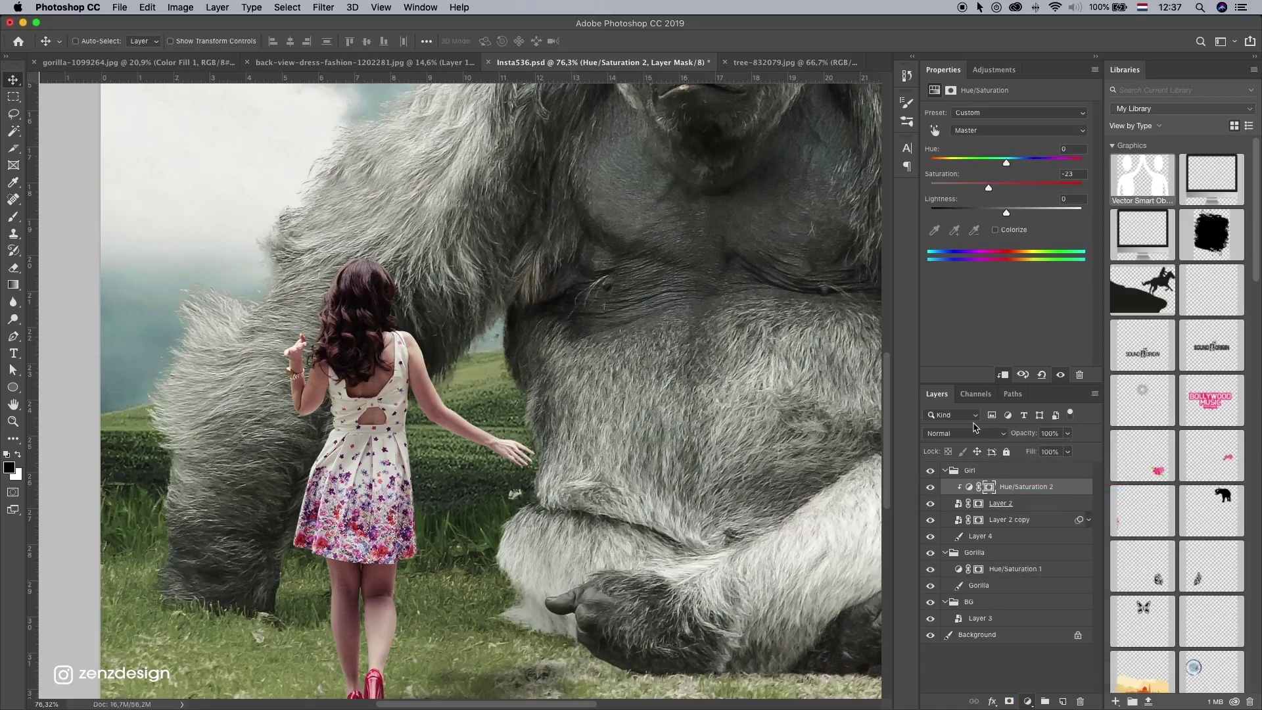
{"action": "left_click", "coordinate": [1003, 374]}
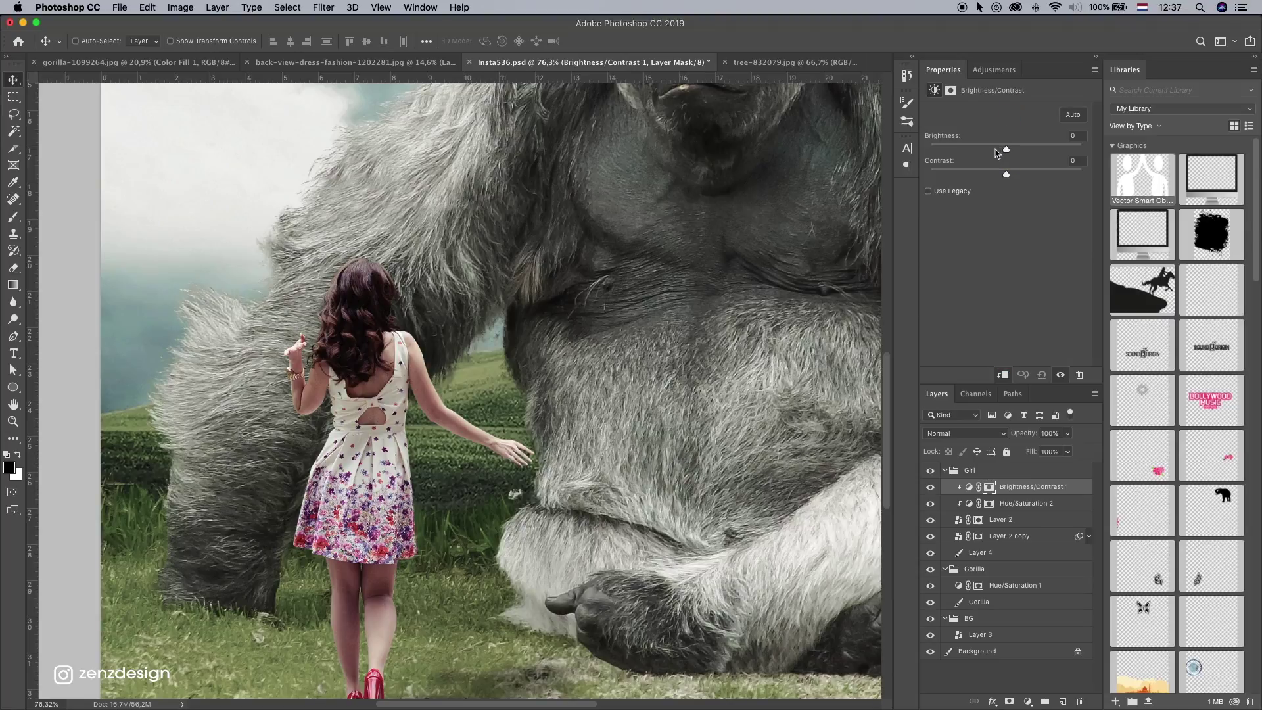
{"action": "left_click_drag", "start_coordinate": [998, 153], "coordinate": [986, 152]}
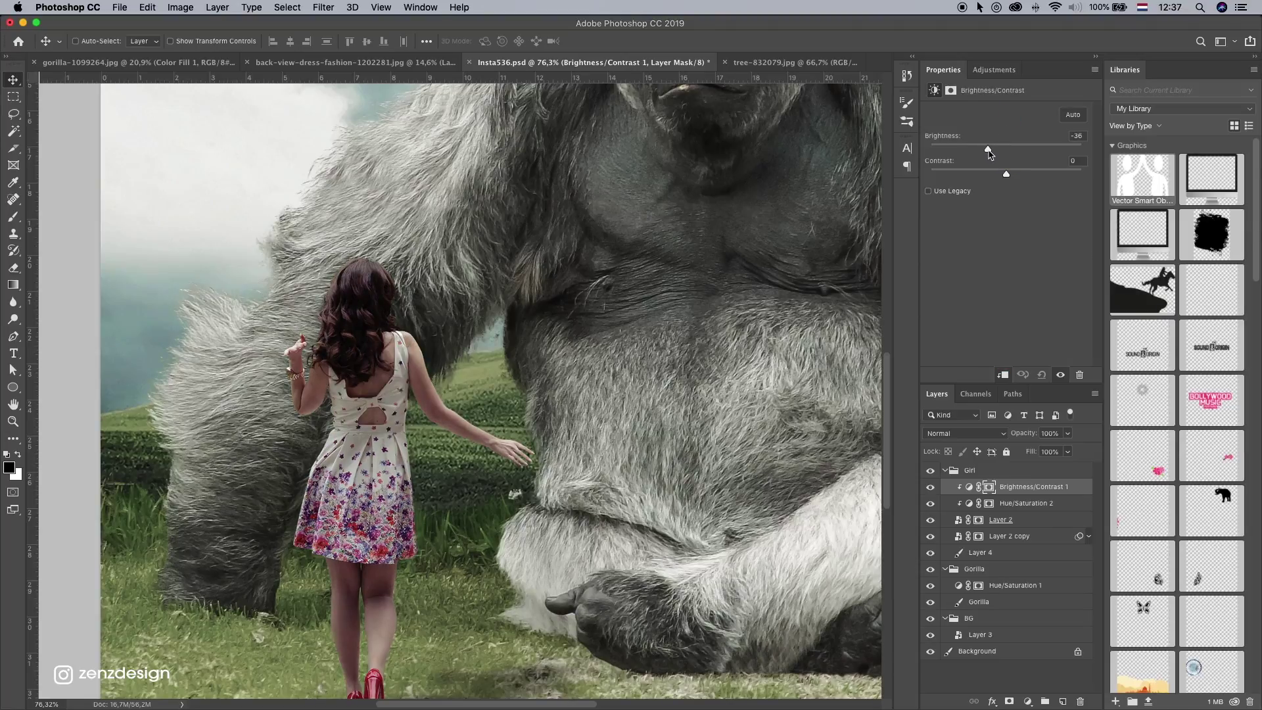
{"action": "scroll", "coordinate": [571, 363], "scroll_direction": "down", "scroll_amount": 8}
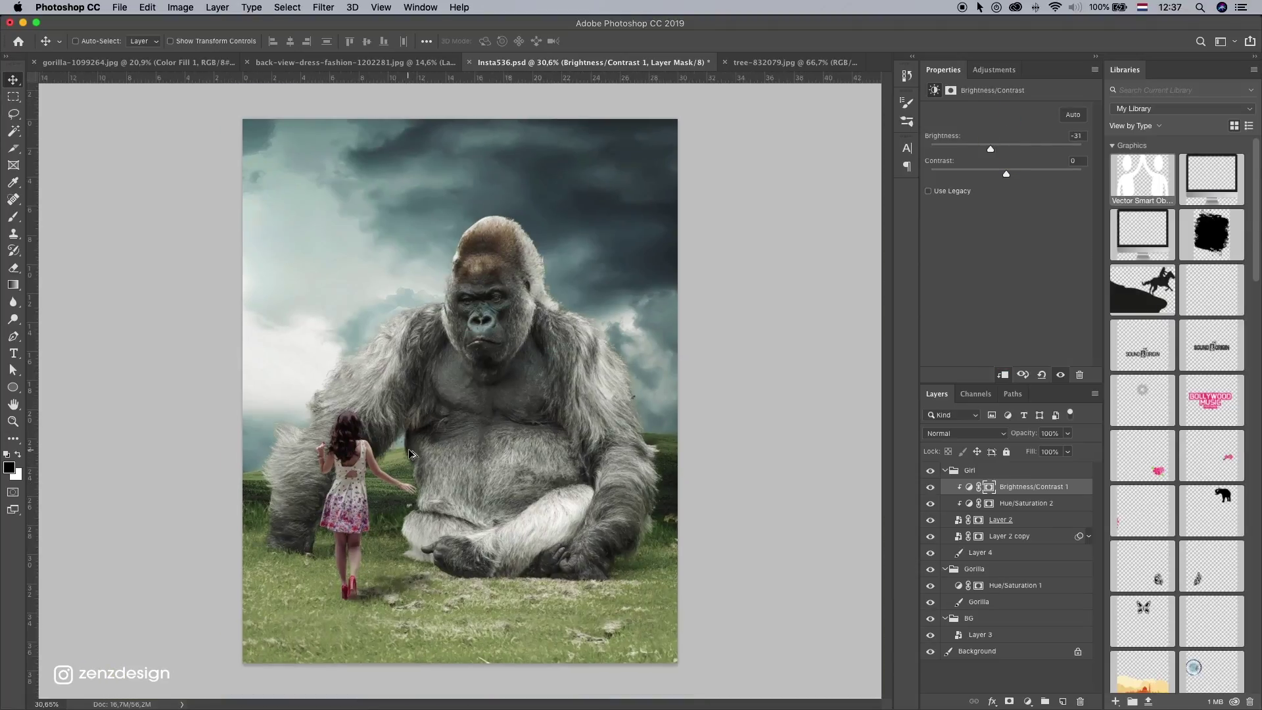
Step: Add a Curves adjustment clipped to the woman's layer and lower its white point to an output of 195
{"action": "scroll", "coordinate": [410, 450], "scroll_direction": "up", "scroll_amount": 2}
{"action": "scroll", "coordinate": [395, 445], "scroll_direction": "up", "scroll_amount": 5}
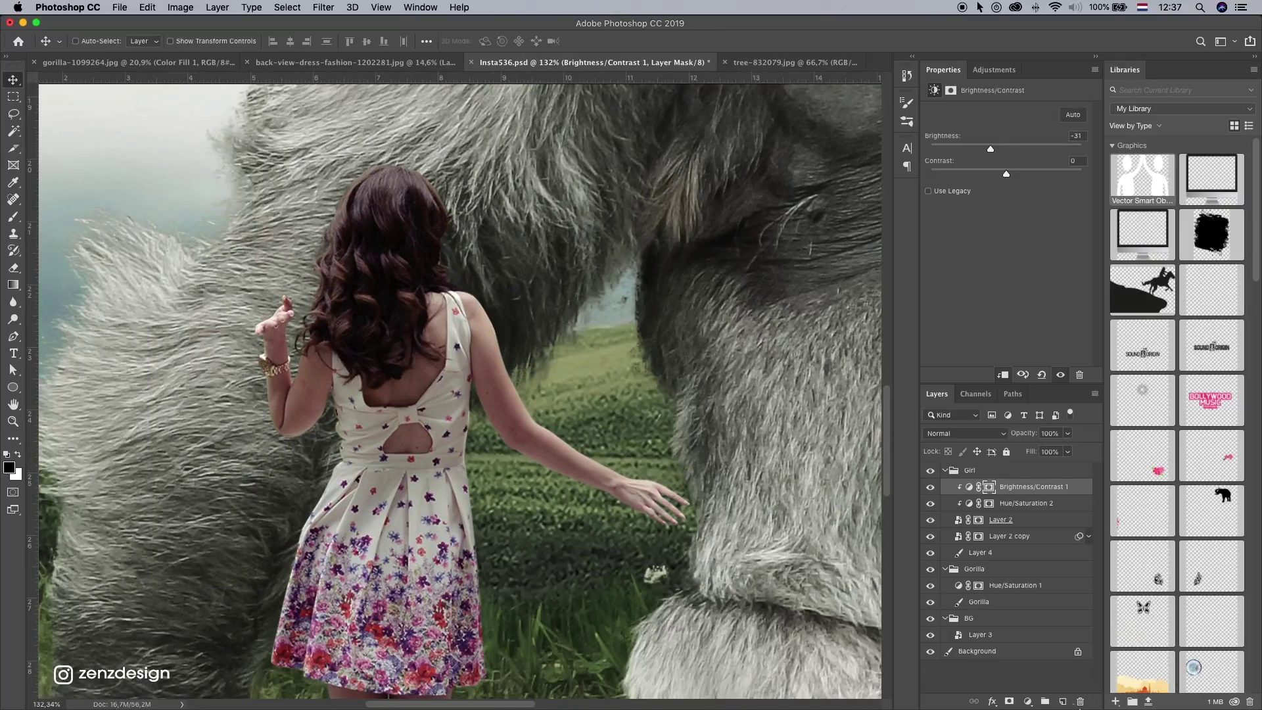
{"action": "left_click", "coordinate": [1028, 701]}
{"action": "left_click", "coordinate": [1070, 514]}
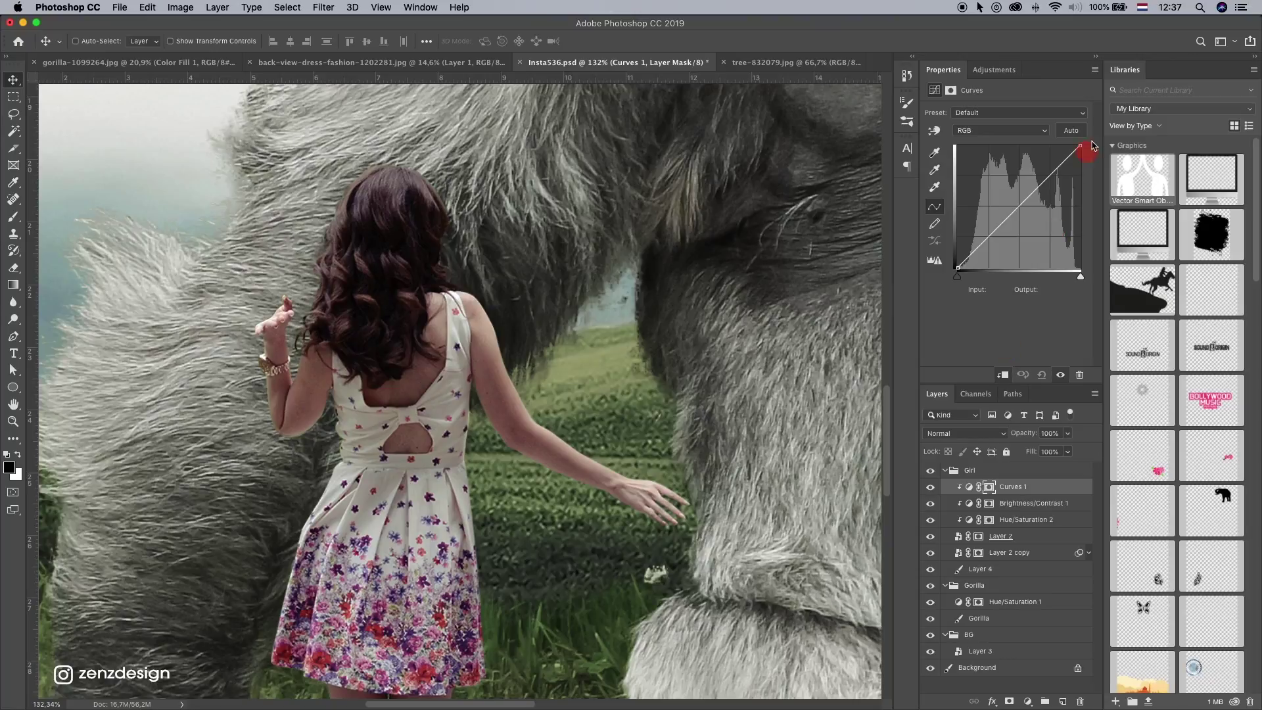
{"action": "left_click_drag", "start_coordinate": [1080, 146], "coordinate": [1088, 176]}
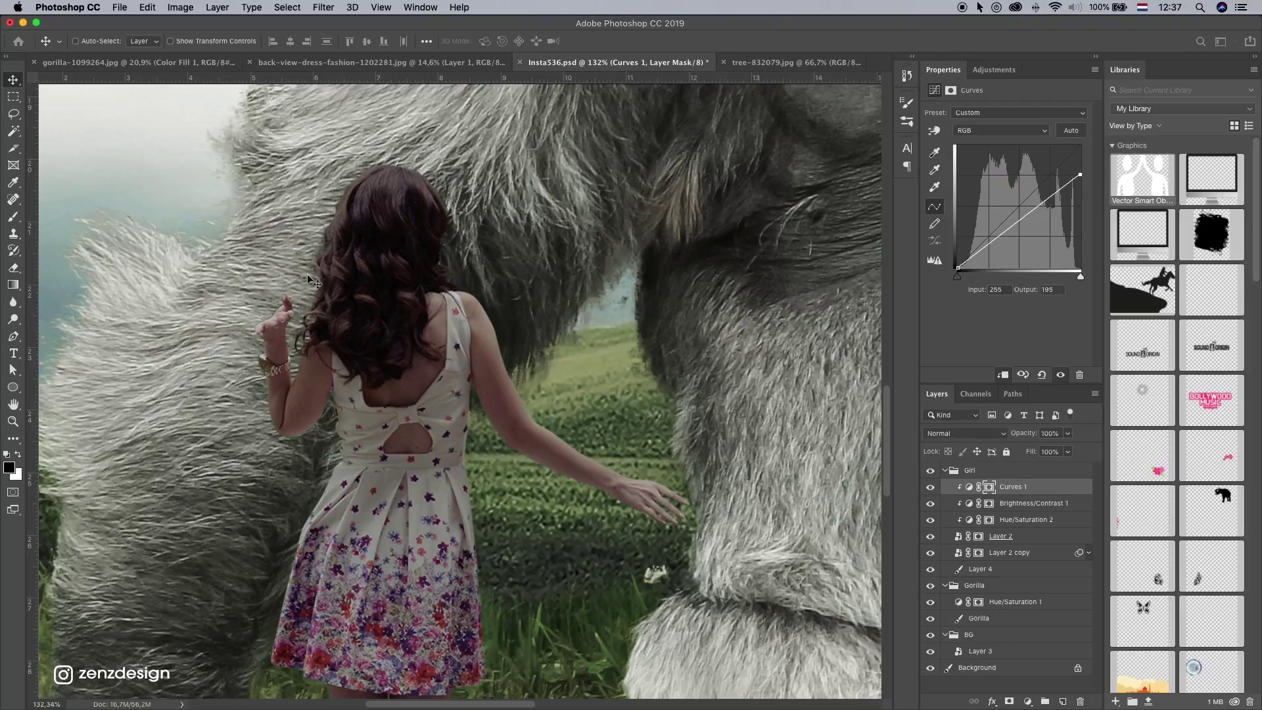
Step: Set the Brush tool to 100% opacity and 100% flow for painting on the Curves 1 mask
{"action": "scroll", "coordinate": [99, 352], "scroll_direction": "down", "scroll_amount": 2}
{"action": "left_click", "coordinate": [13, 217]}
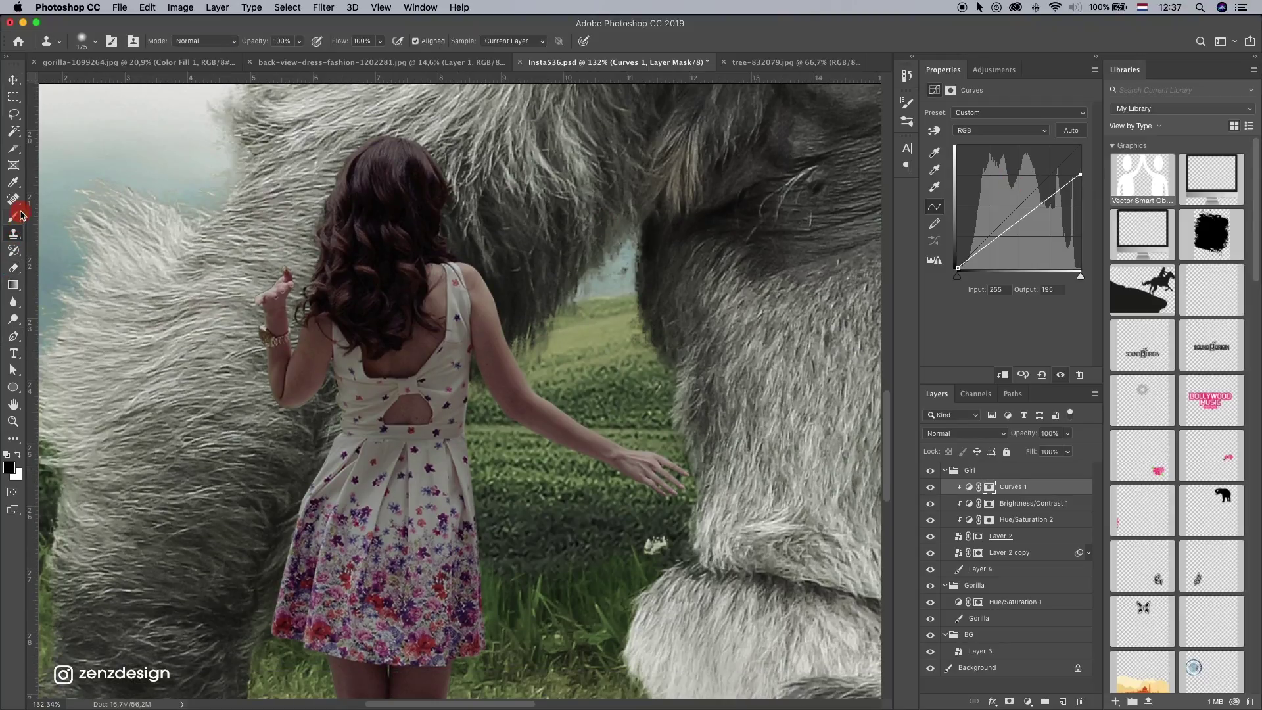
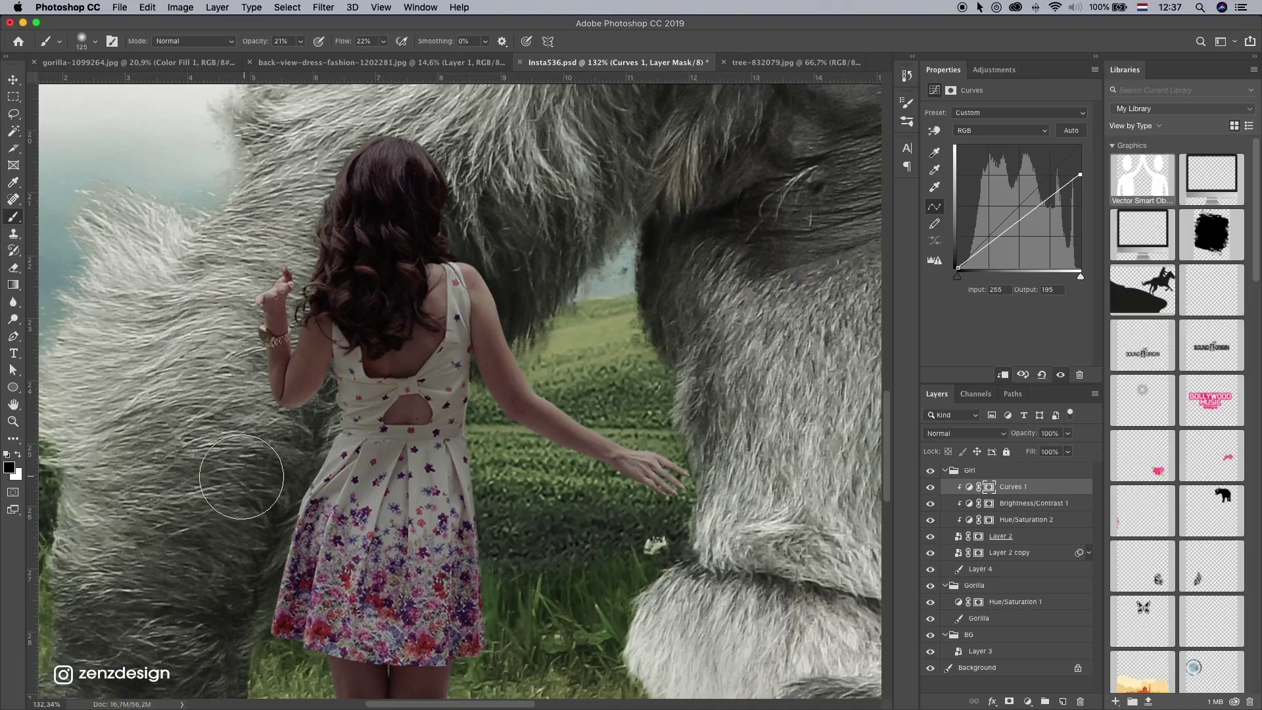
{"action": "key", "text": "bracketleft"}
{"action": "key", "text": "bracketleft"}
{"action": "left_click", "coordinate": [301, 43]}
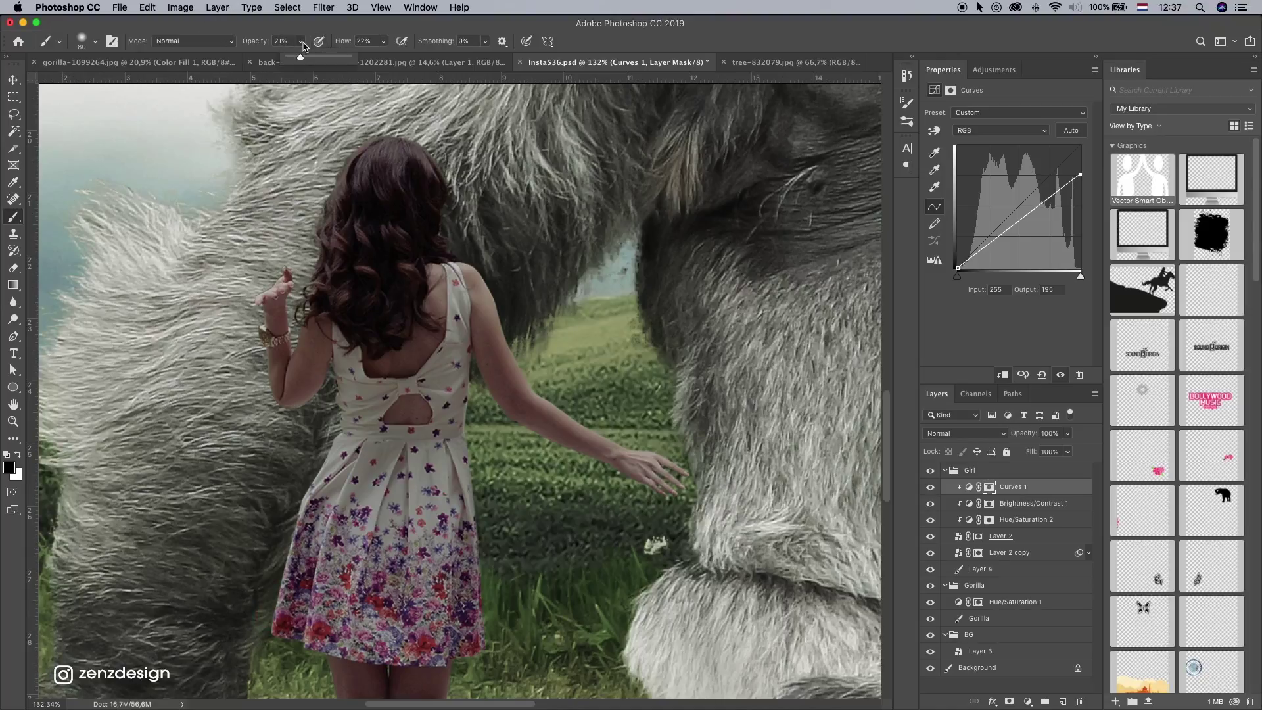
{"action": "left_click", "coordinate": [391, 45]}
{"action": "left_click", "coordinate": [384, 43]}
{"action": "left_click_drag", "start_coordinate": [383, 57], "coordinate": [435, 57]}
{"action": "left_click", "coordinate": [396, 355]}
Step: Paint black on the Curves 1 mask along the left edge of the dress with a 30 px brush, undoing unsatisfactory strokes
{"action": "key", "text": "bracketleft"}
{"action": "key", "text": "bracketleft"}
{"action": "key", "text": "bracketleft"}
{"action": "mouse_move", "coordinate": [321, 453]}
{"action": "left_mouse_down"}
{"action": "mouse_move", "coordinate": [296, 451]}
{"action": "mouse_move", "coordinate": [274, 580]}
{"action": "mouse_move", "coordinate": [302, 443]}
{"action": "mouse_move", "coordinate": [322, 413]}
{"action": "mouse_move", "coordinate": [327, 472]}
{"action": "left_mouse_up"}
{"action": "key", "text": "bracketleft"}
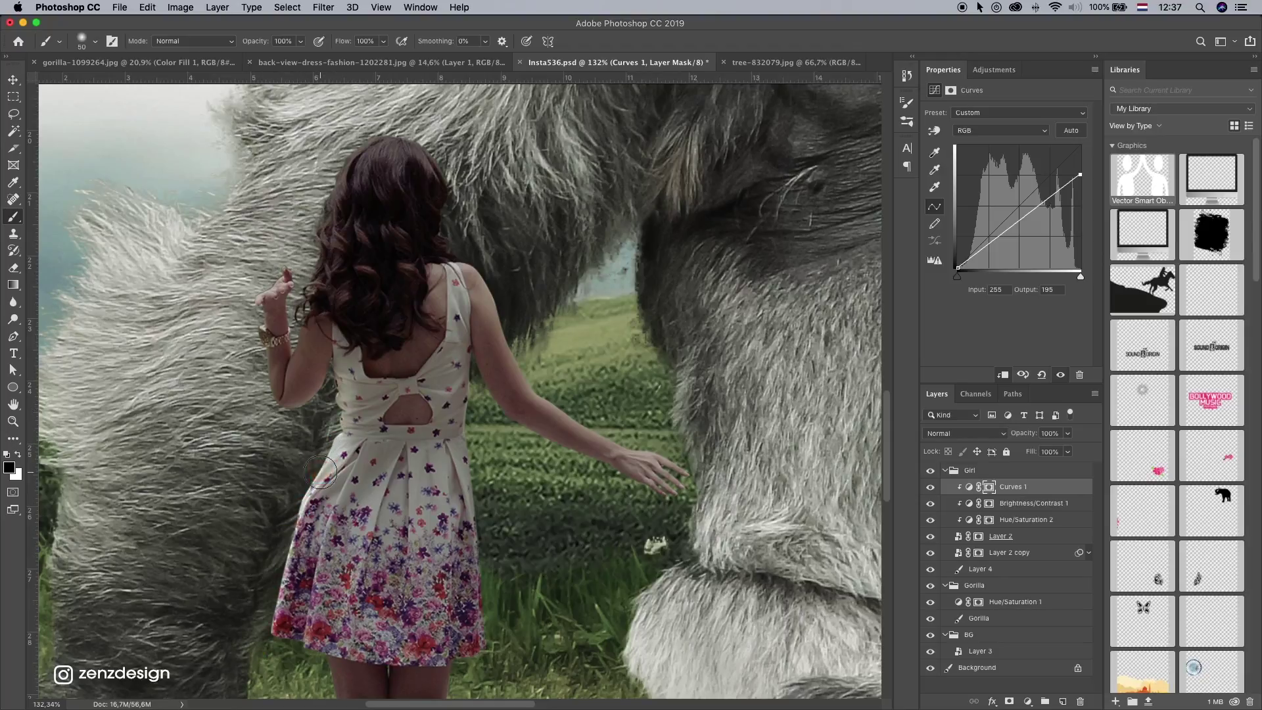
{"action": "key", "text": "bracketleft"}
{"action": "left_click_drag", "start_coordinate": [349, 393], "coordinate": [302, 493]}
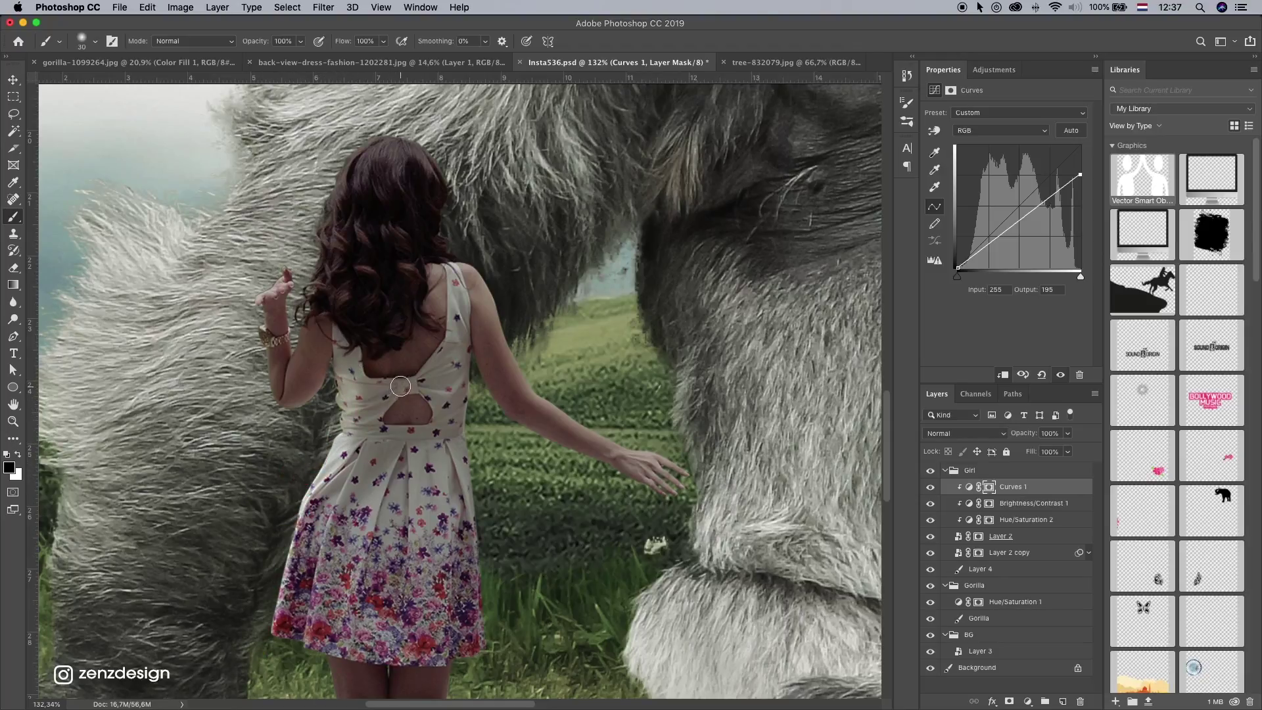
{"action": "left_click_drag", "start_coordinate": [396, 390], "coordinate": [233, 499]}
{"action": "mouse_move", "coordinate": [380, 386]}
{"action": "left_mouse_down"}
{"action": "mouse_move", "coordinate": [343, 360]}
{"action": "mouse_move", "coordinate": [364, 429]}
{"action": "mouse_move", "coordinate": [266, 661]}
{"action": "left_mouse_up"}
{"action": "key", "text": "super+z"}
{"action": "key", "text": "super+z"}
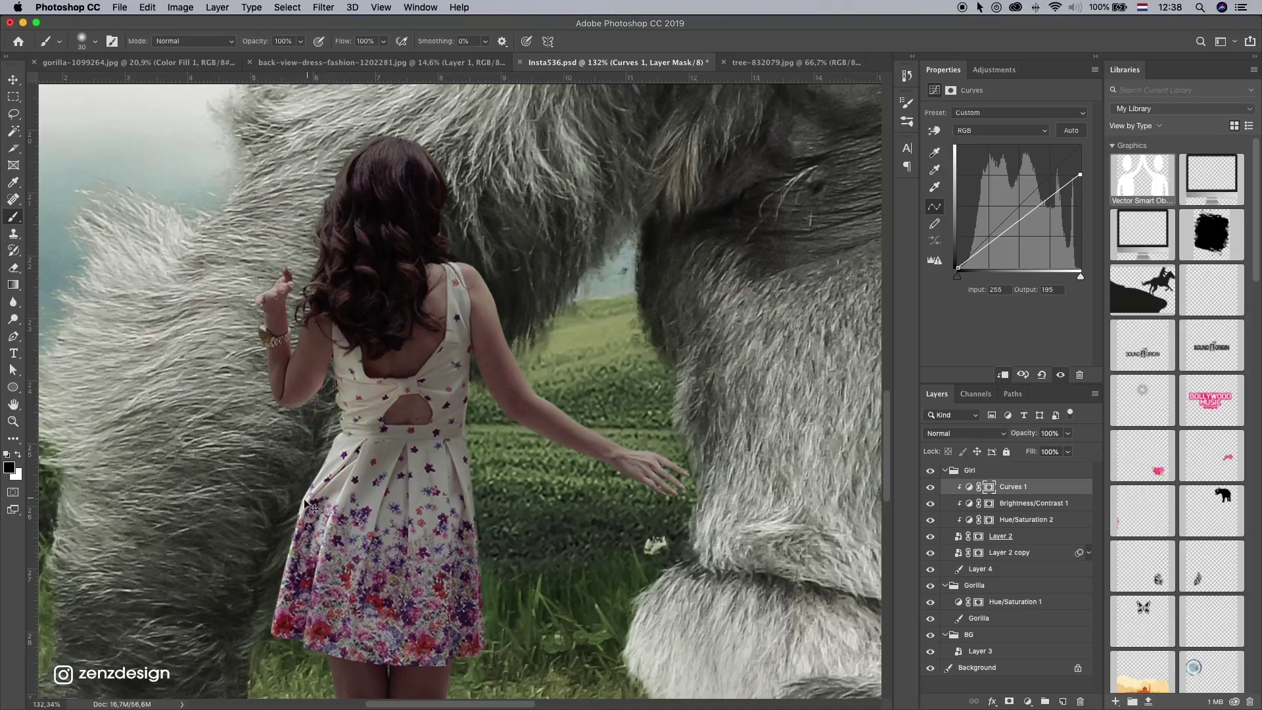
{"action": "key", "text": "super+z"}
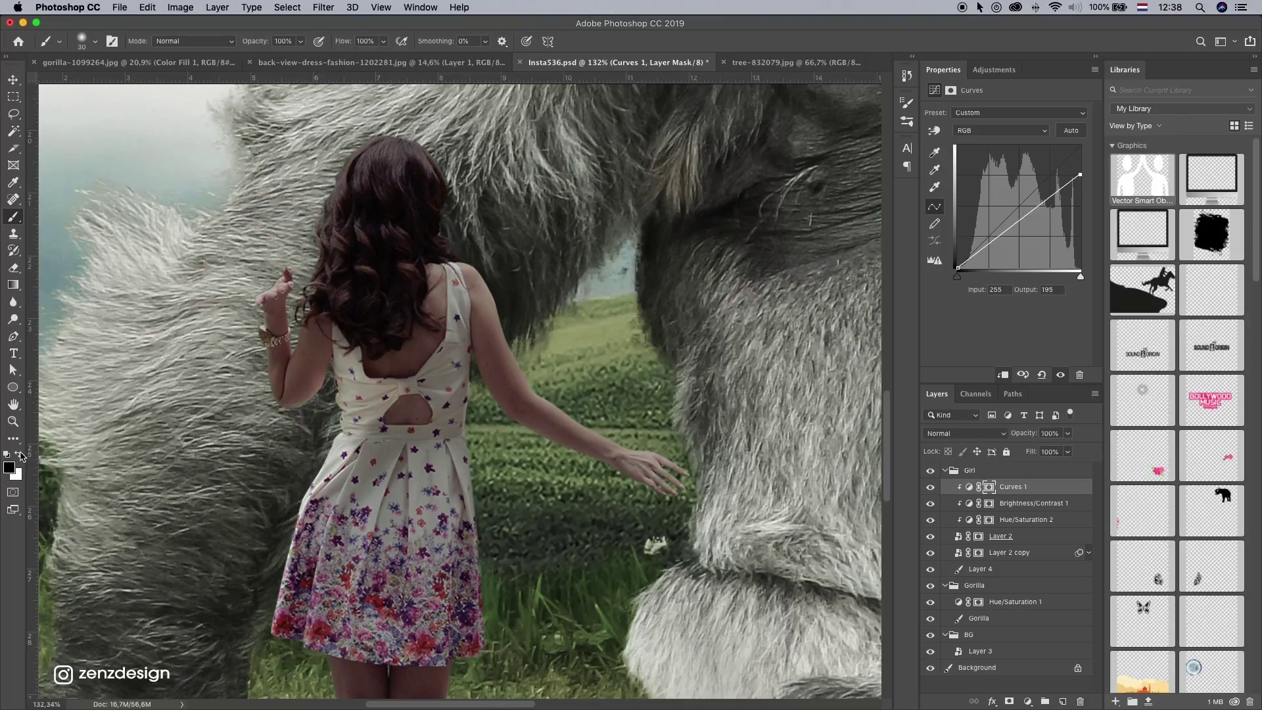
Step: Paint black on the Curves 1 mask over the woman's raised hand and the outer left edge of her hair to bring back highlights
{"action": "left_click", "coordinate": [20, 455]}
{"action": "key", "text": "x"}
{"action": "mouse_move", "coordinate": [255, 331]}
{"action": "left_mouse_down"}
{"action": "mouse_move", "coordinate": [261, 342]}
{"action": "mouse_move", "coordinate": [266, 273]}
{"action": "left_mouse_up"}
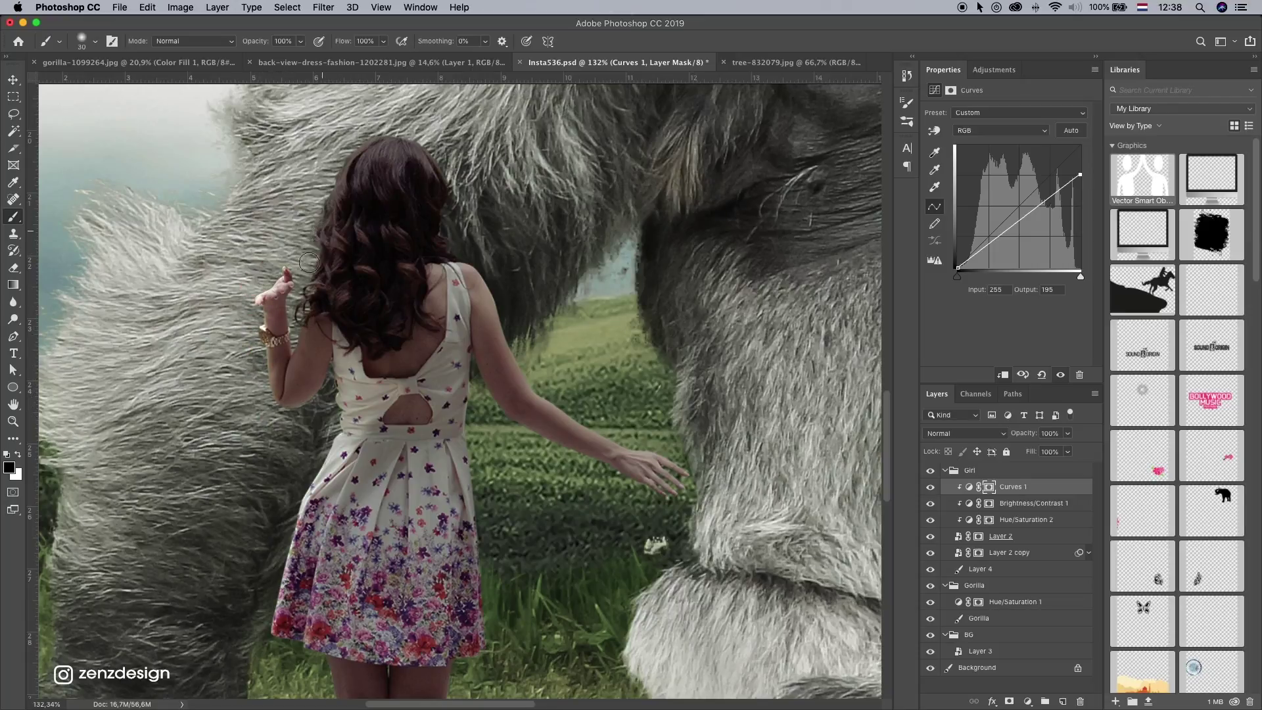
{"action": "left_click_drag", "start_coordinate": [310, 230], "coordinate": [374, 142]}
{"action": "left_click_drag", "start_coordinate": [326, 215], "coordinate": [329, 211]}
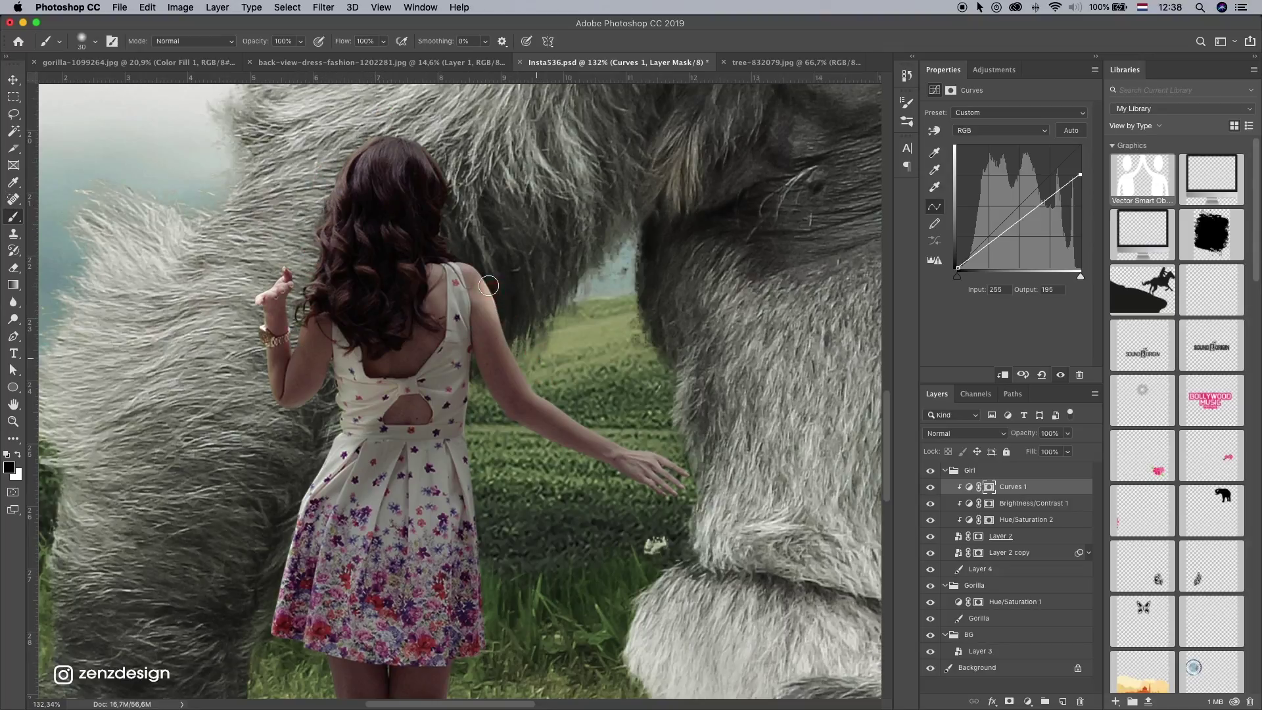
Step: Paint highlights along the upper edge of the woman's outstretched arm on the Curves 1 mask, undoing unsatisfactory strokes
{"action": "mouse_move", "coordinate": [667, 453]}
{"action": "left_mouse_down"}
{"action": "mouse_move", "coordinate": [568, 416]}
{"action": "mouse_move", "coordinate": [623, 444]}
{"action": "left_mouse_up"}
{"action": "key", "text": "super+z"}
{"action": "key", "text": "super+z"}
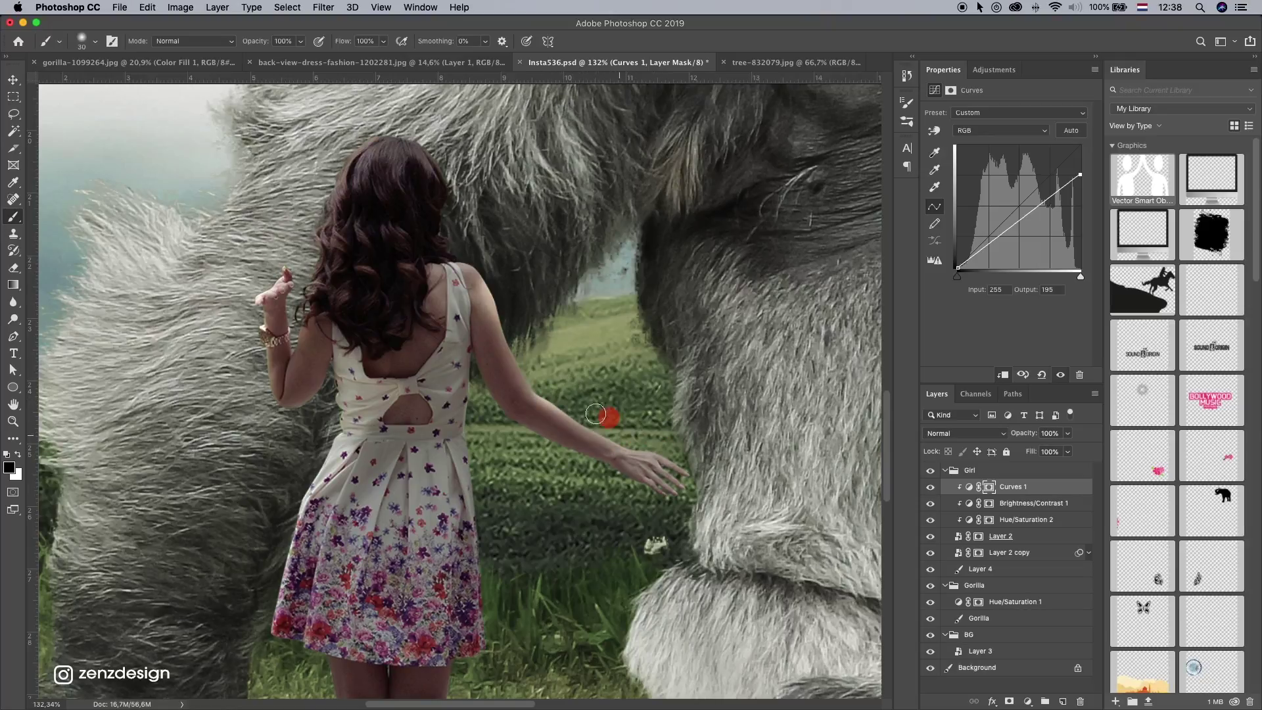
{"action": "left_click_drag", "start_coordinate": [510, 327], "coordinate": [526, 372]}
{"action": "key", "text": "super+z"}
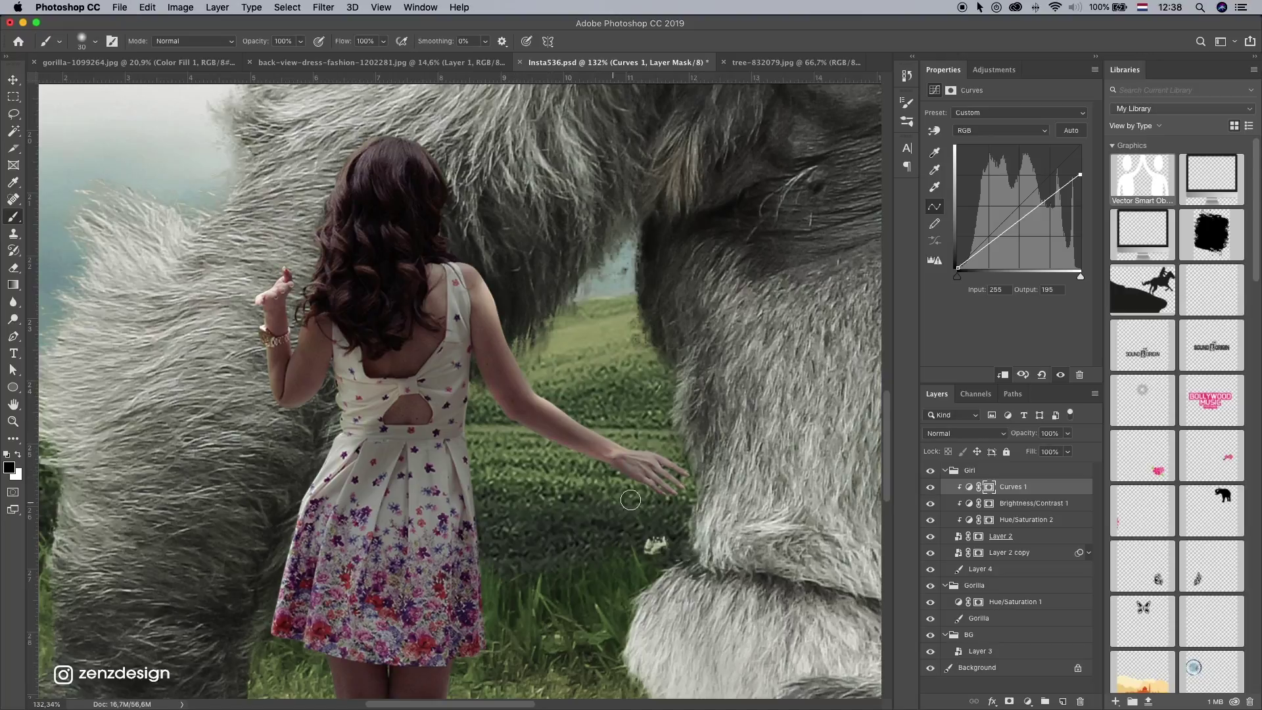
Step: Paint black on the Curves 1 mask along the girl's outstretched forearm and the outer edge of her left leg
{"action": "left_click_drag", "start_coordinate": [592, 455], "coordinate": [665, 496]}
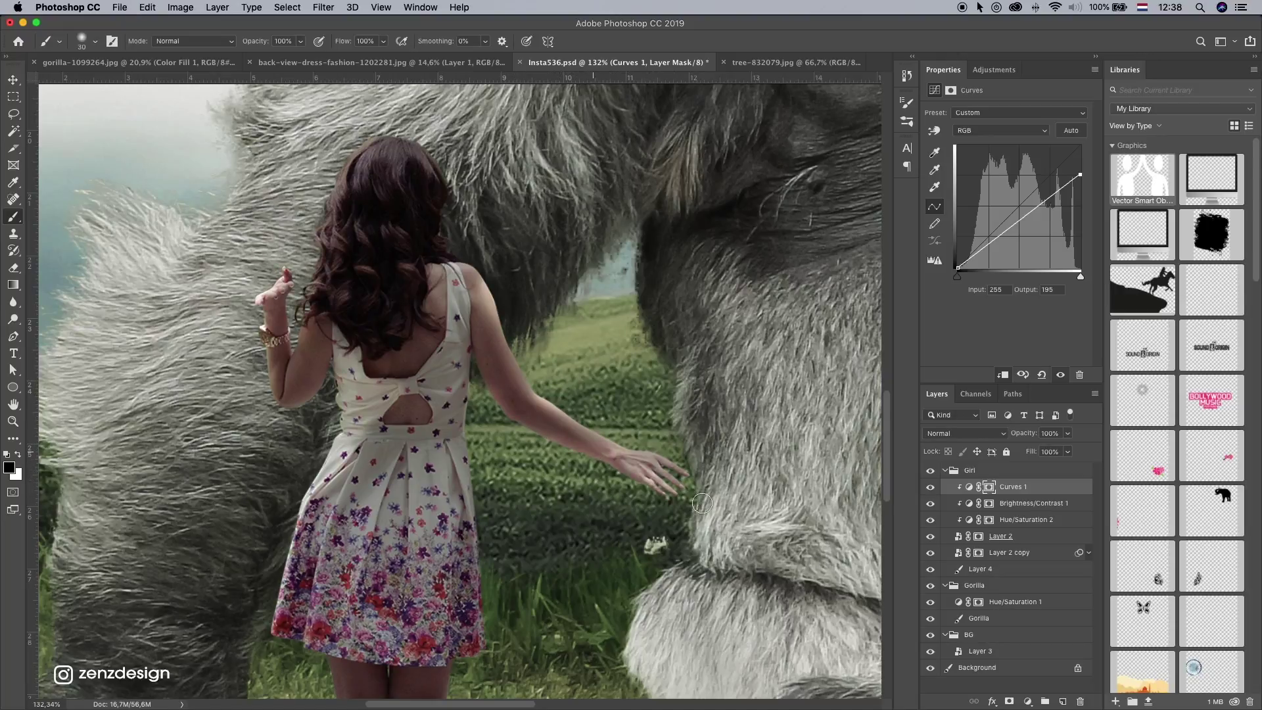
{"action": "scroll", "coordinate": [521, 500], "scroll_direction": "down", "scroll_amount": 5}
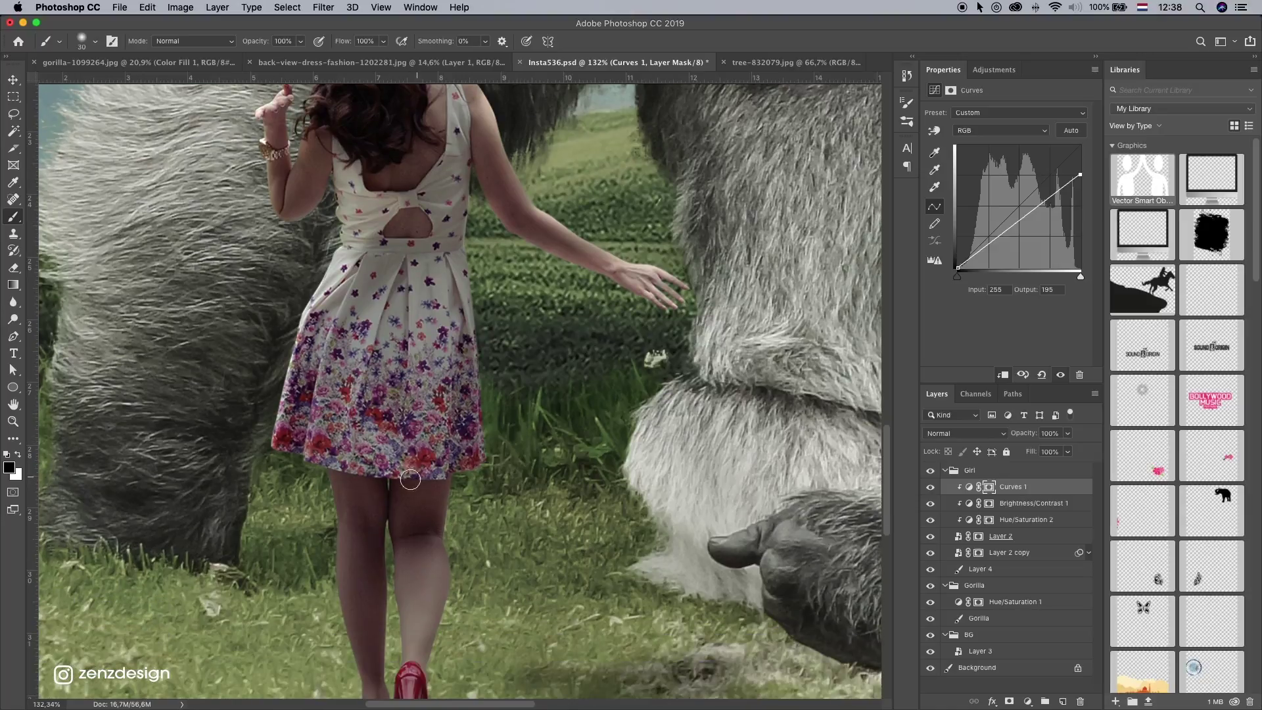
{"action": "scroll", "coordinate": [347, 603], "scroll_direction": "down", "scroll_amount": 2}
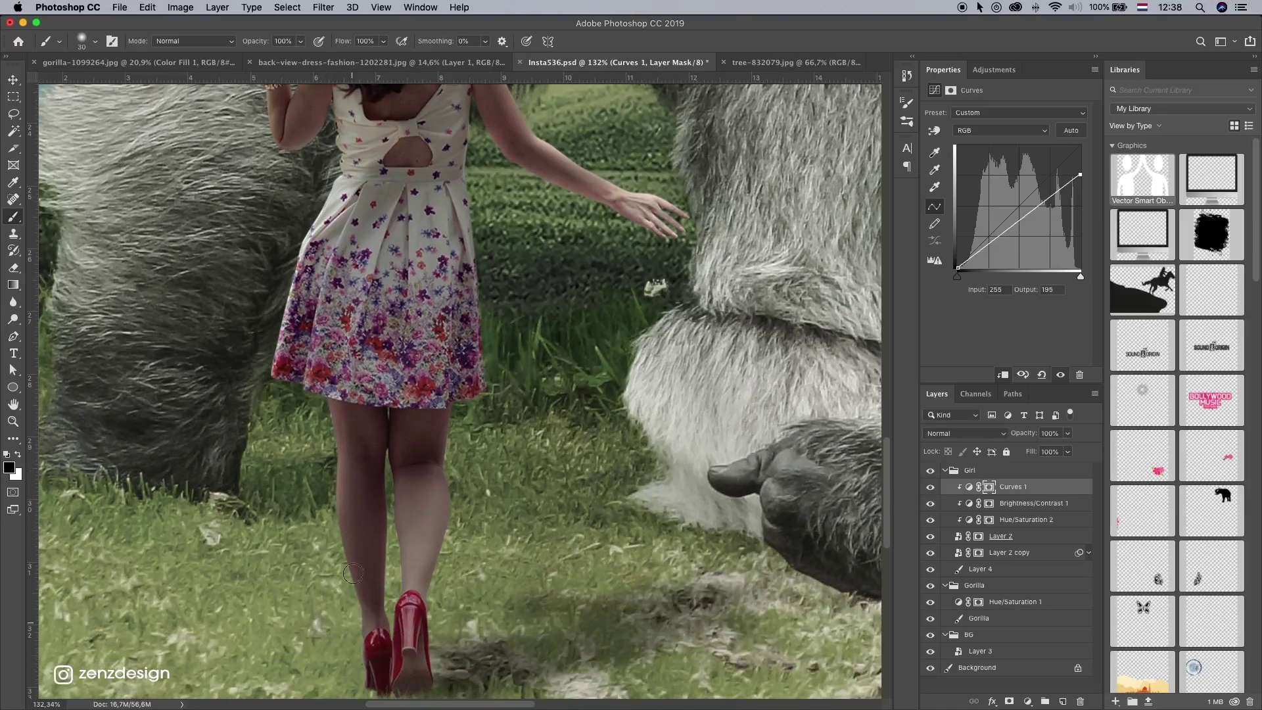
{"action": "left_click_drag", "start_coordinate": [353, 573], "coordinate": [326, 477]}
{"action": "key", "text": "super+z"}
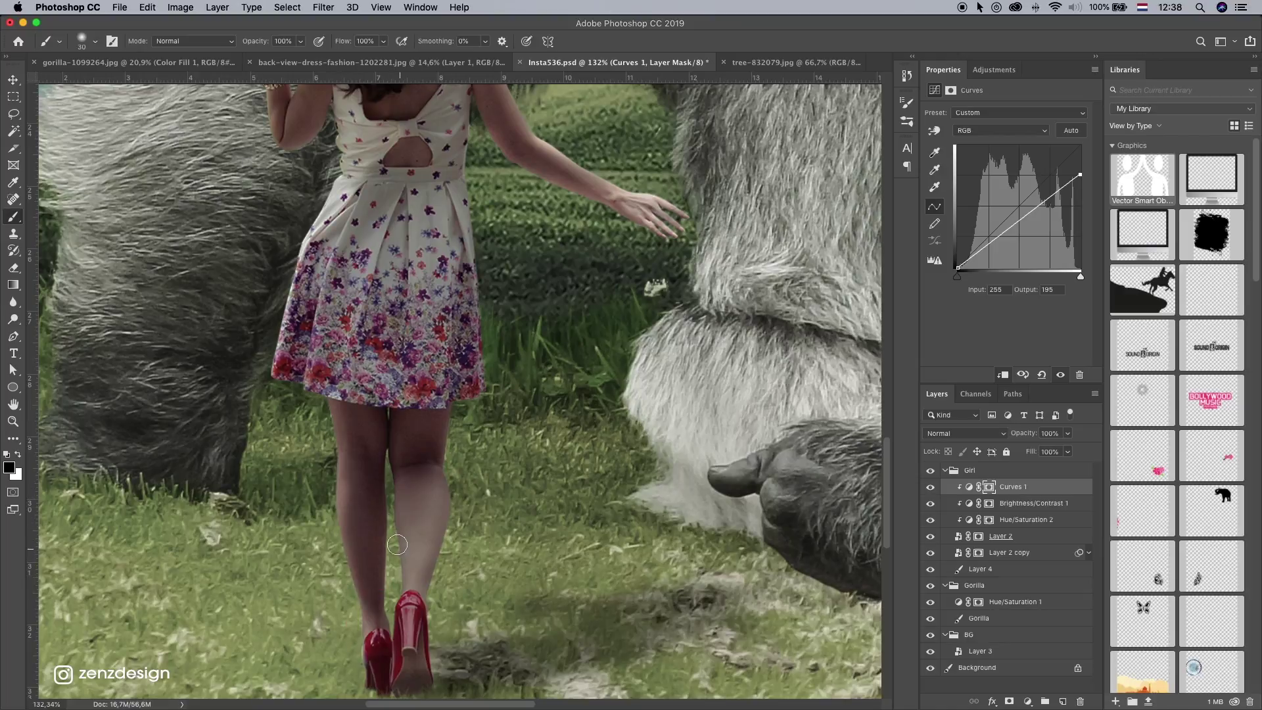
Step: Brush the Curves 1 mask along the inner edge of the girl's right calf to lift the darkening there
{"action": "left_click_drag", "start_coordinate": [397, 520], "coordinate": [403, 593]}
{"action": "key", "text": "super+z"}
{"action": "left_click", "coordinate": [19, 455]}
{"action": "left_click_drag", "start_coordinate": [401, 529], "coordinate": [397, 606]}
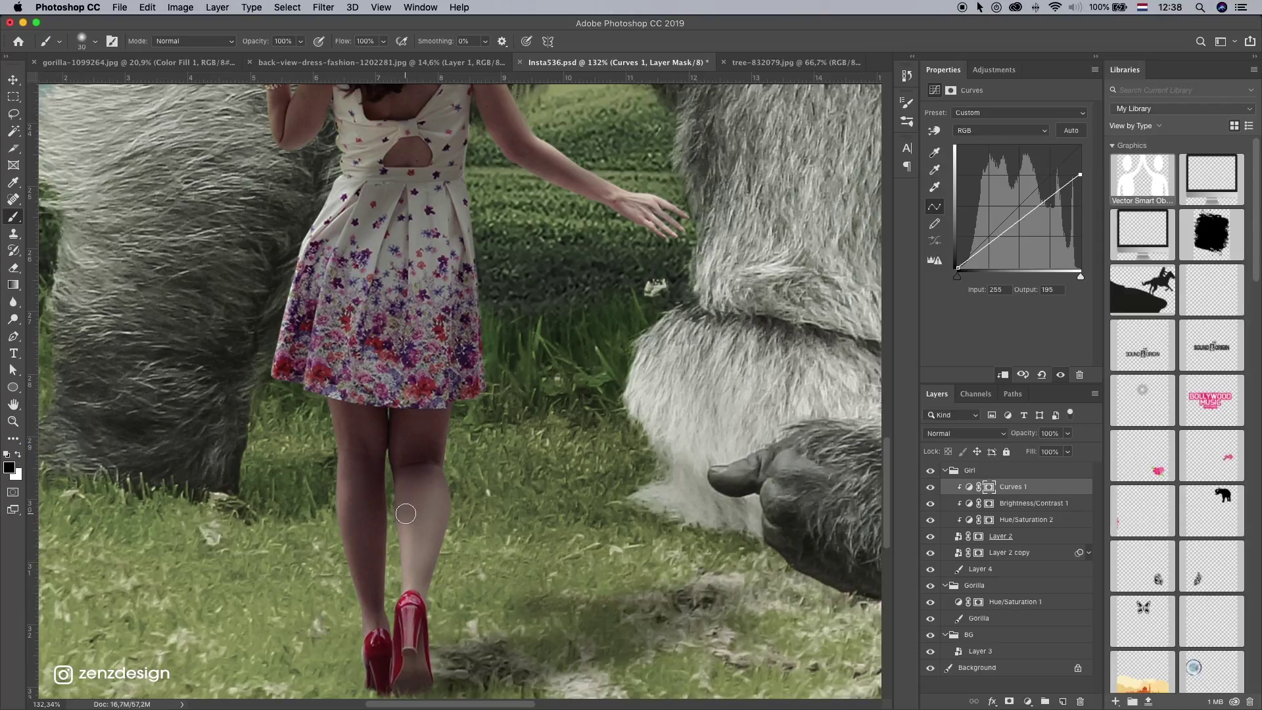
{"action": "left_click_drag", "start_coordinate": [403, 531], "coordinate": [399, 519]}
Step: Lower the brush opacity to 58% and repaint the right calf's inner edge on the Curves 1 mask
{"action": "left_click", "coordinate": [300, 40]}
{"action": "key", "text": "bracketright"}
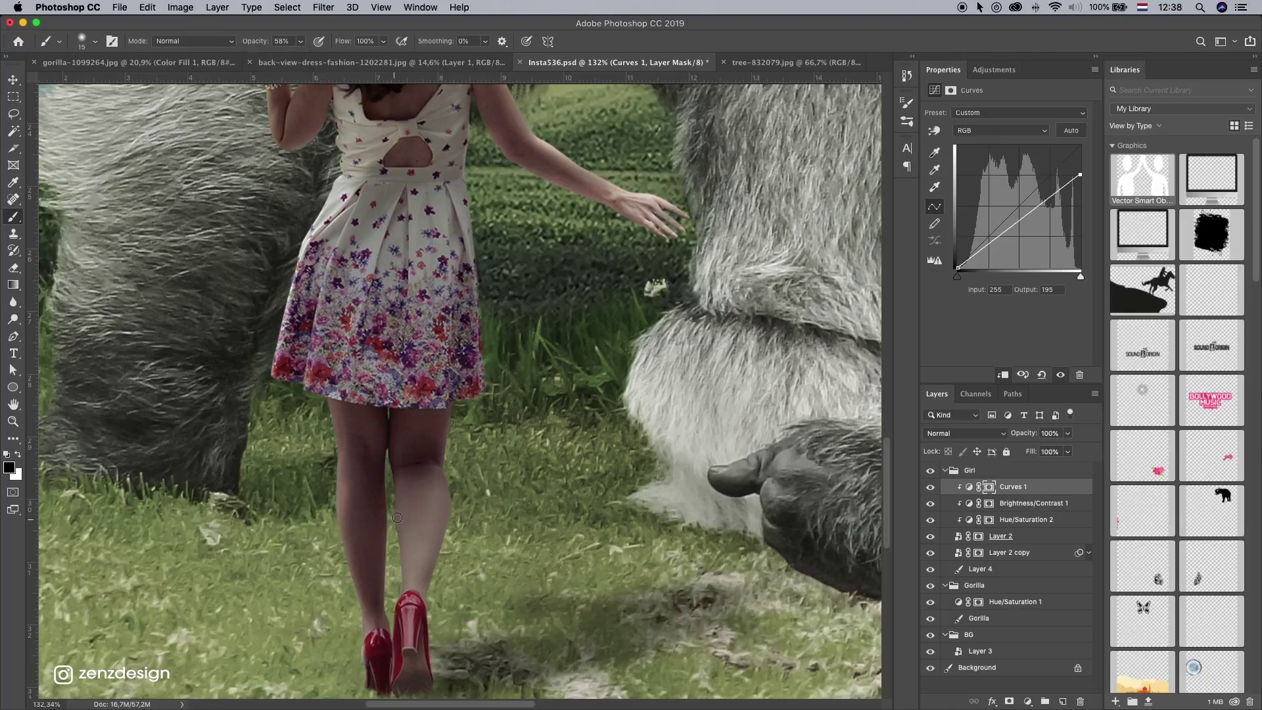
{"action": "left_click_drag", "start_coordinate": [397, 518], "coordinate": [398, 639]}
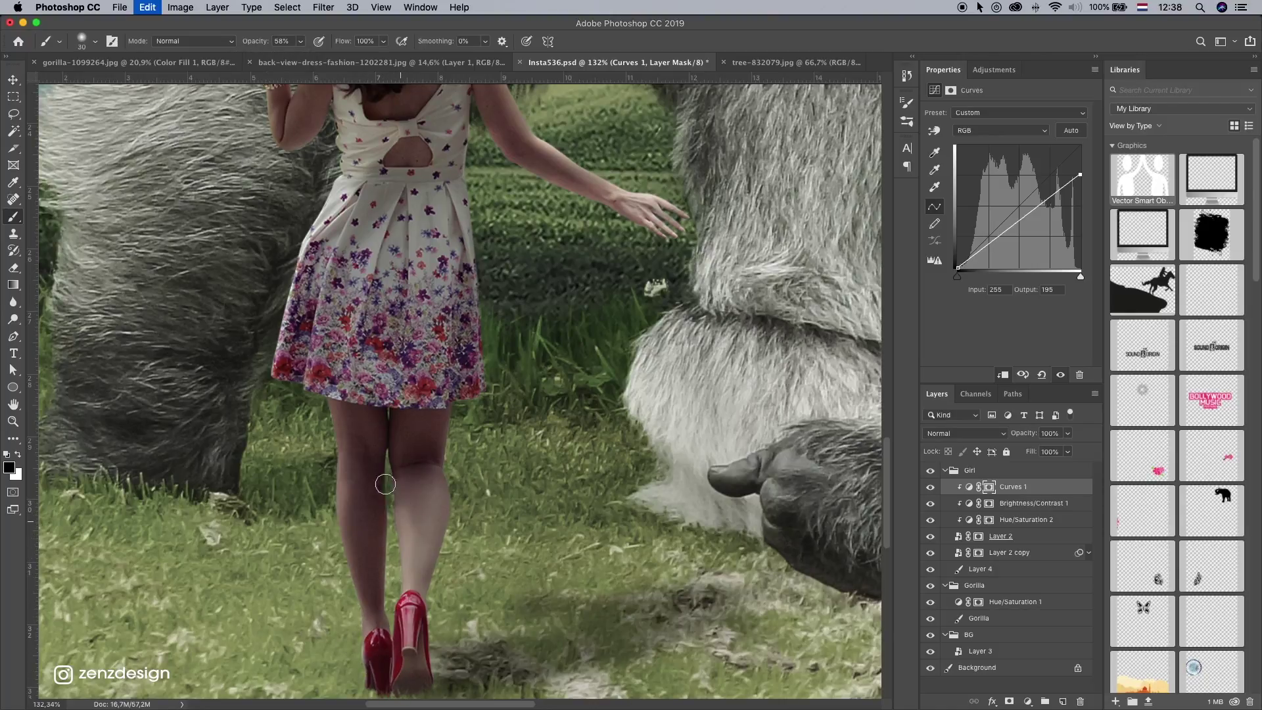
Step: Restore the brush opacity to 100% and try mask strokes along the left leg and down between the calves
{"action": "scroll", "coordinate": [342, 496], "scroll_direction": "down", "scroll_amount": 3}
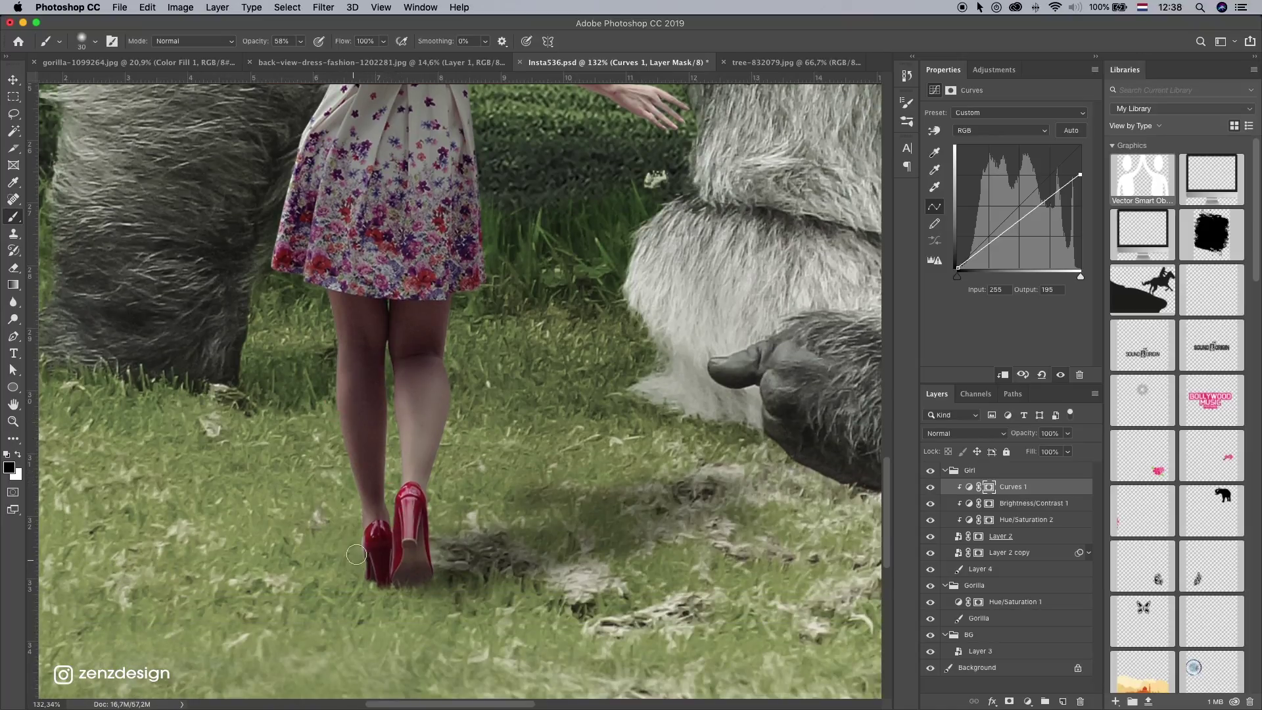
{"action": "left_click", "coordinate": [301, 41]}
{"action": "left_click_drag", "start_coordinate": [306, 56], "coordinate": [331, 57]}
{"action": "left_click", "coordinate": [367, 641]}
{"action": "mouse_move", "coordinate": [361, 464]}
{"action": "left_mouse_down"}
{"action": "mouse_move", "coordinate": [370, 580]}
{"action": "mouse_move", "coordinate": [320, 270]}
{"action": "left_mouse_up"}
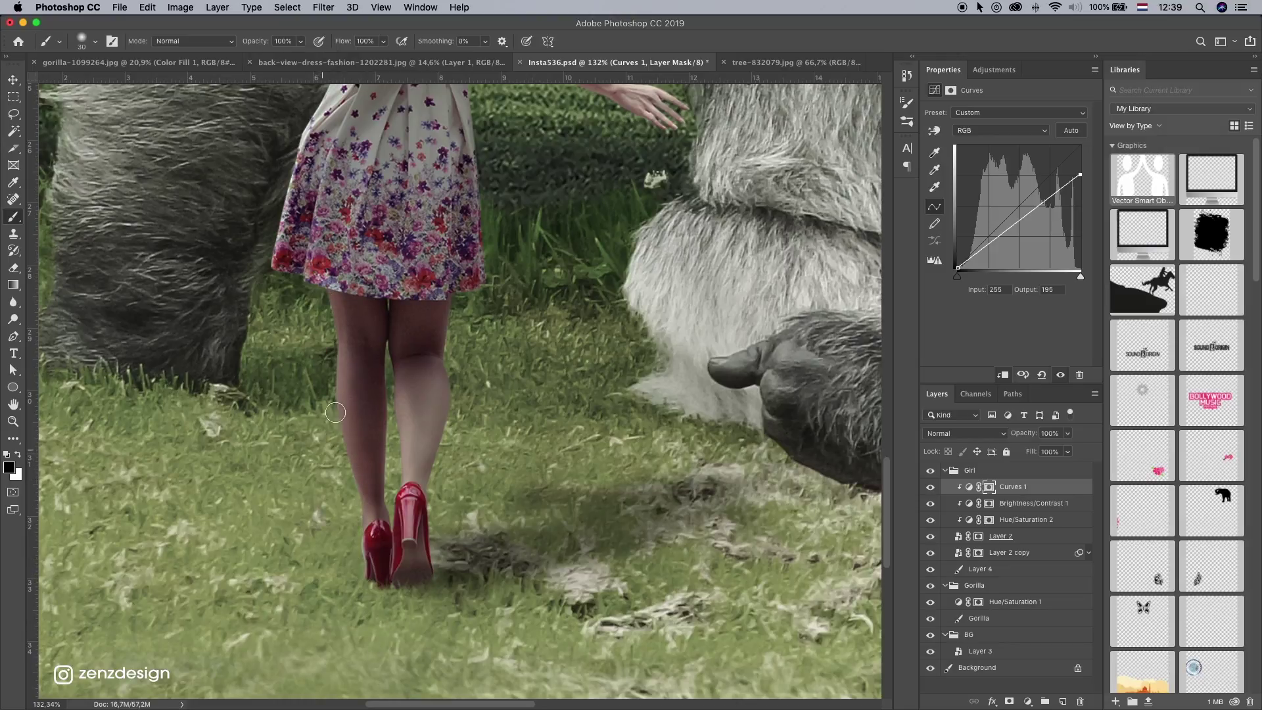
{"action": "key", "text": "super+z"}
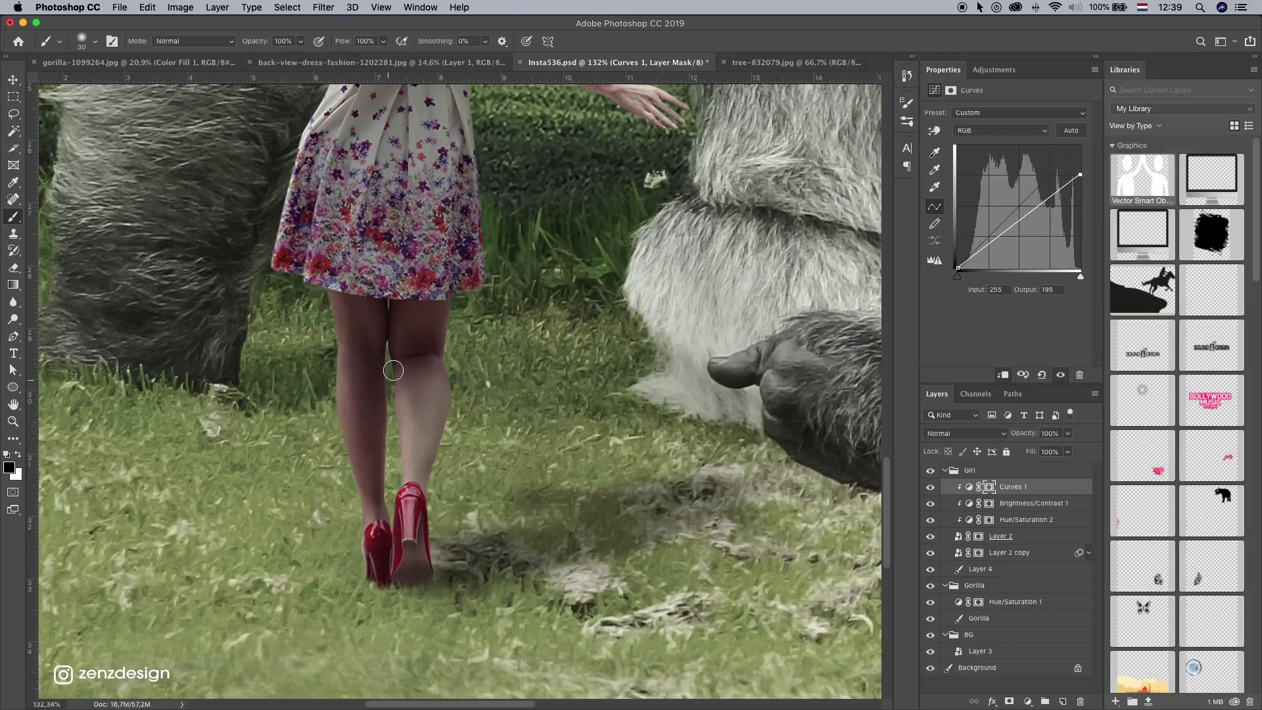
{"action": "mouse_move", "coordinate": [388, 406]}
{"action": "left_mouse_down"}
{"action": "mouse_move", "coordinate": [402, 578]}
{"action": "mouse_move", "coordinate": [375, 629]}
{"action": "left_mouse_up"}
{"action": "key", "text": "super+z"}
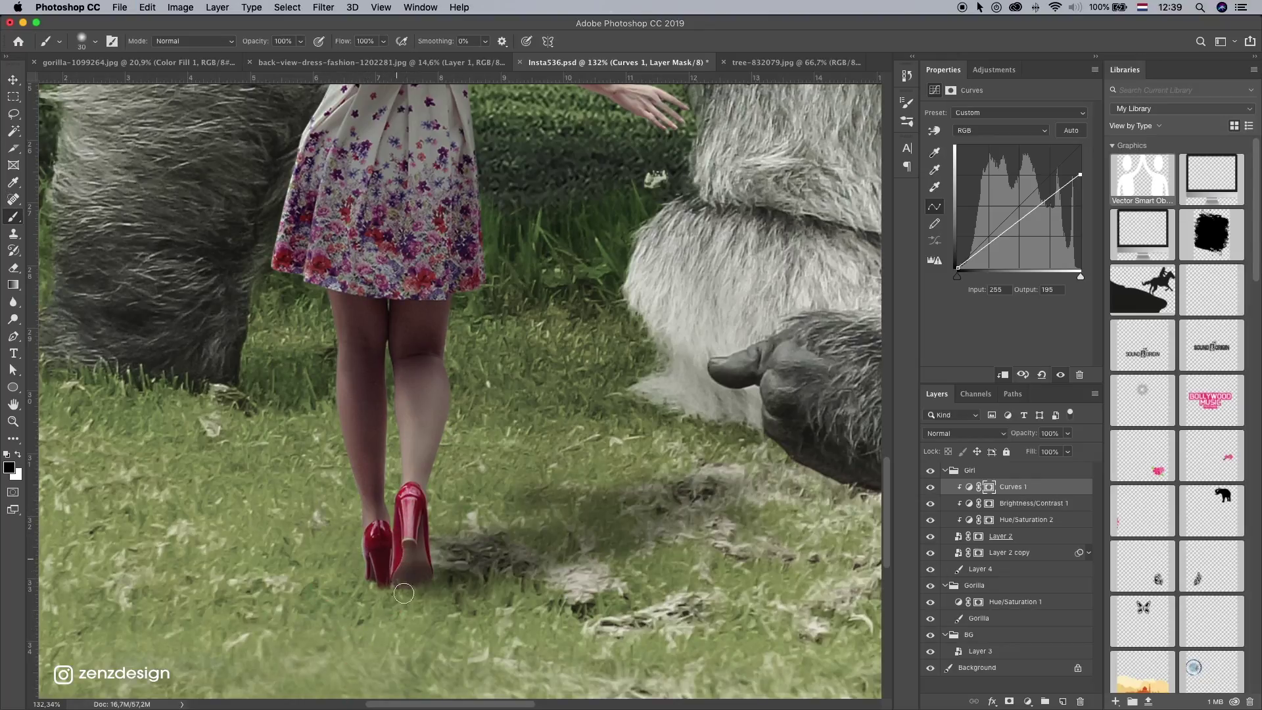
Step: Dab the Curves 1 mask around the girl's raised hand and hair to reduce the darkening there
{"action": "scroll", "coordinate": [403, 594], "scroll_direction": "up", "scroll_amount": 5}
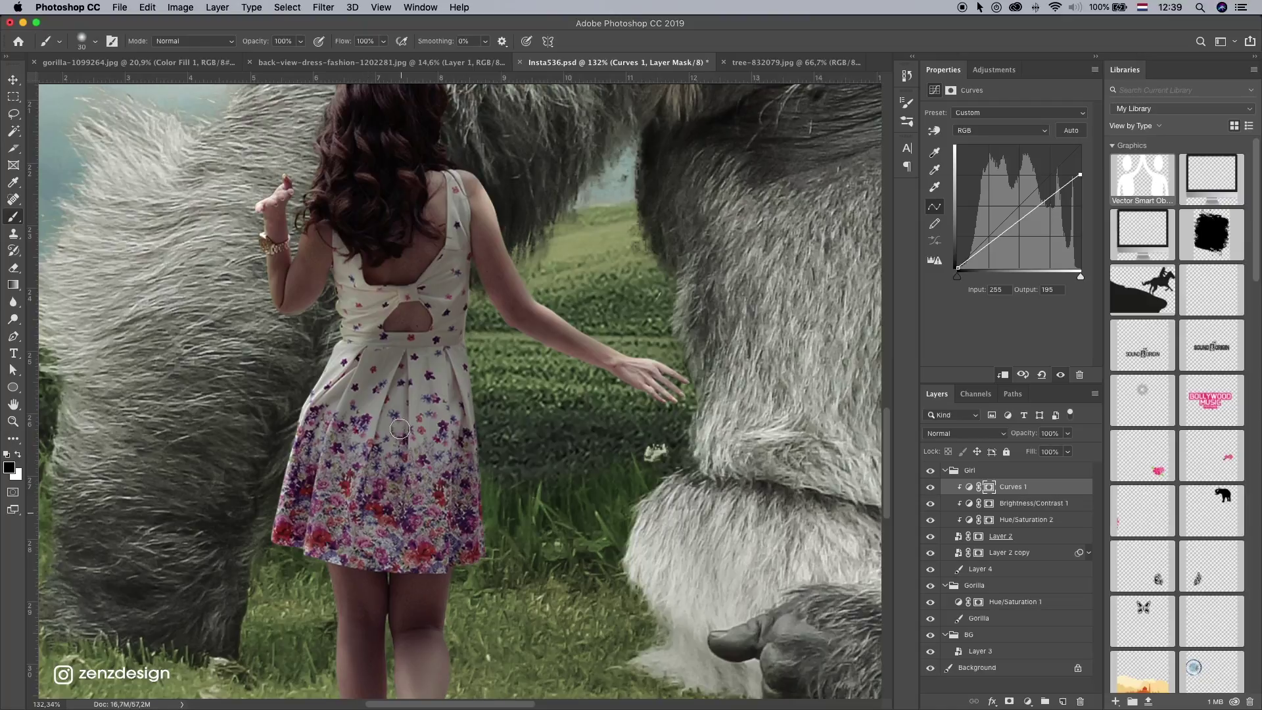
{"action": "left_click_drag", "start_coordinate": [413, 356], "coordinate": [397, 602]}
{"action": "key", "text": "super+z"}
{"action": "scroll", "coordinate": [367, 393], "scroll_direction": "up", "scroll_amount": 2}
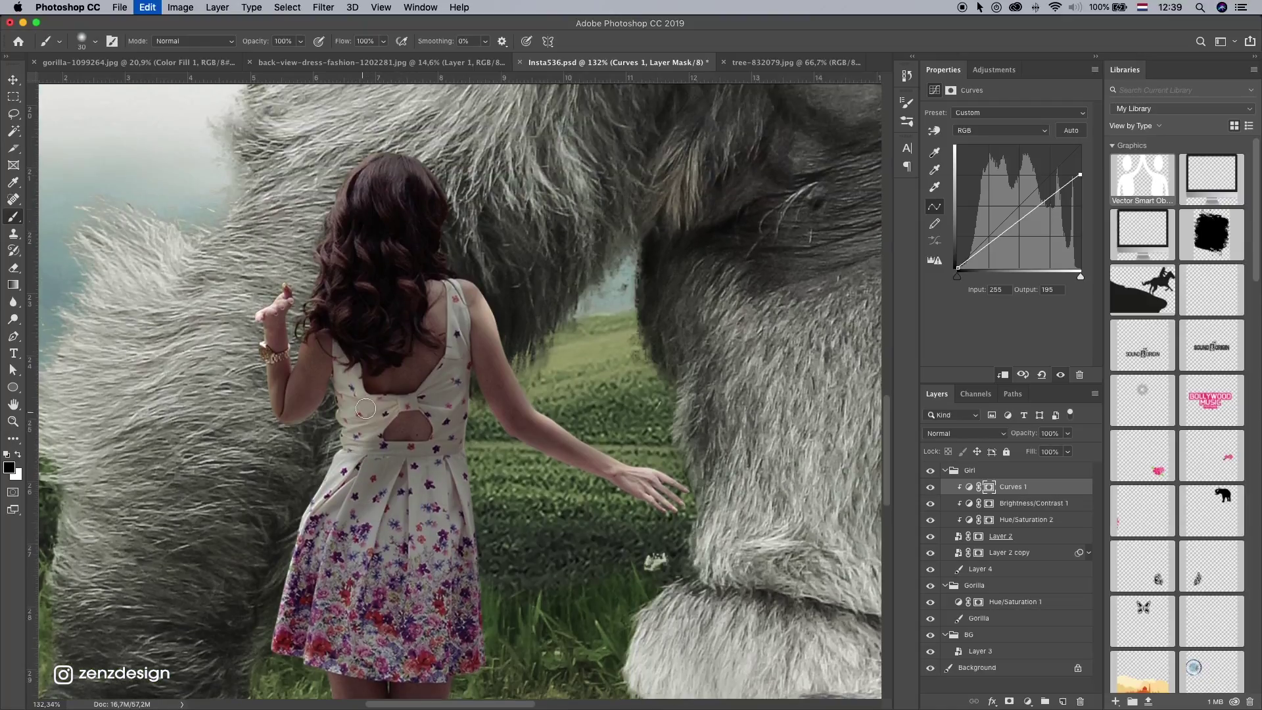
{"action": "left_click", "coordinate": [271, 281]}
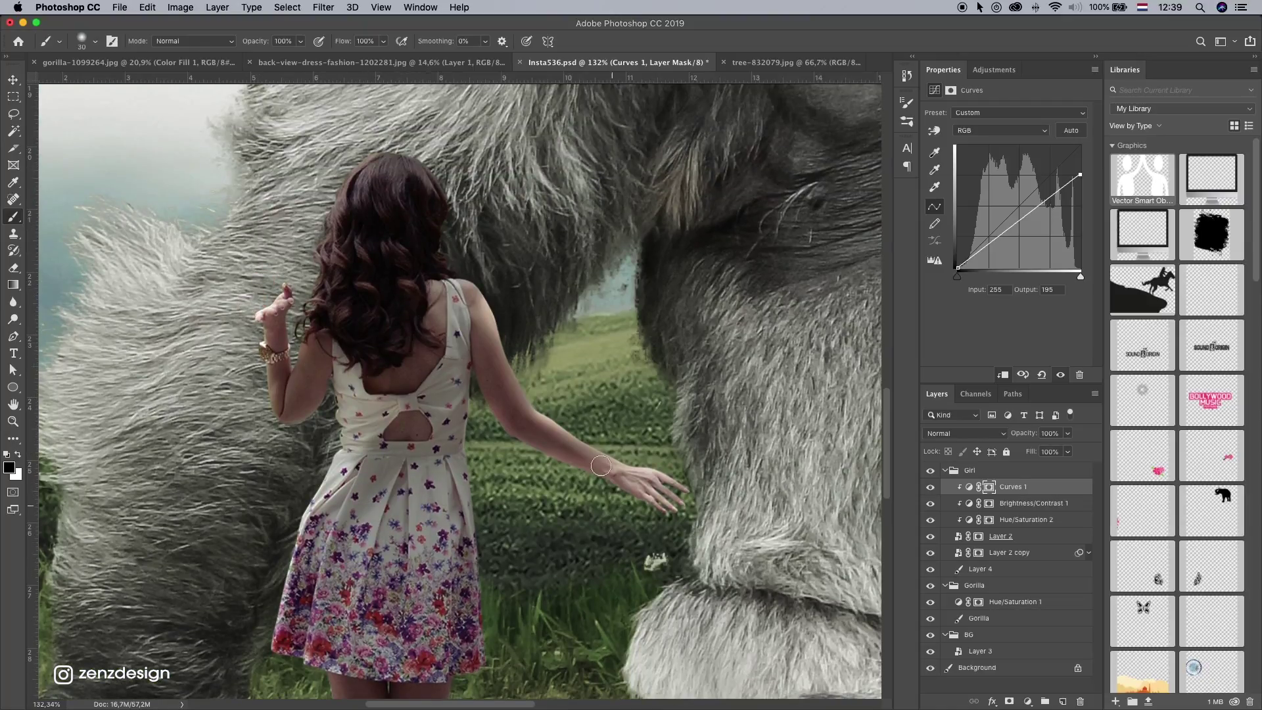
{"action": "left_click", "coordinate": [373, 137]}
{"action": "left_click", "coordinate": [366, 255]}
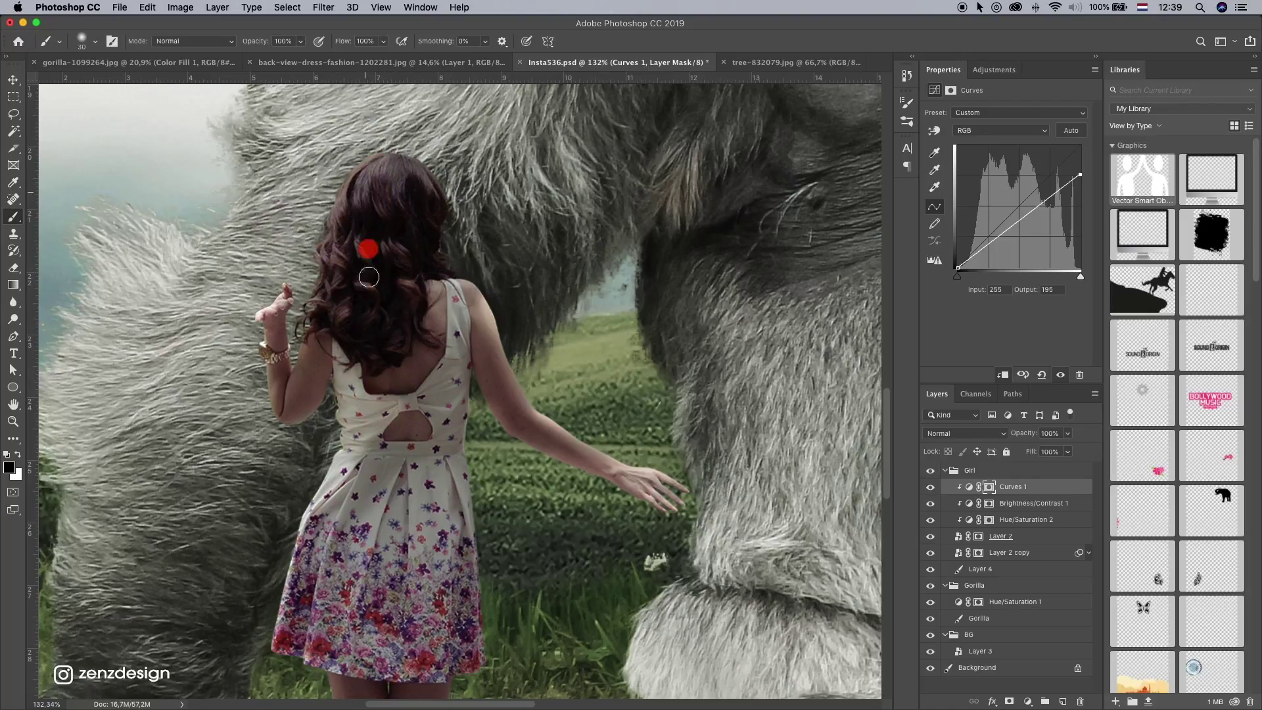
{"action": "left_click", "coordinate": [402, 113]}
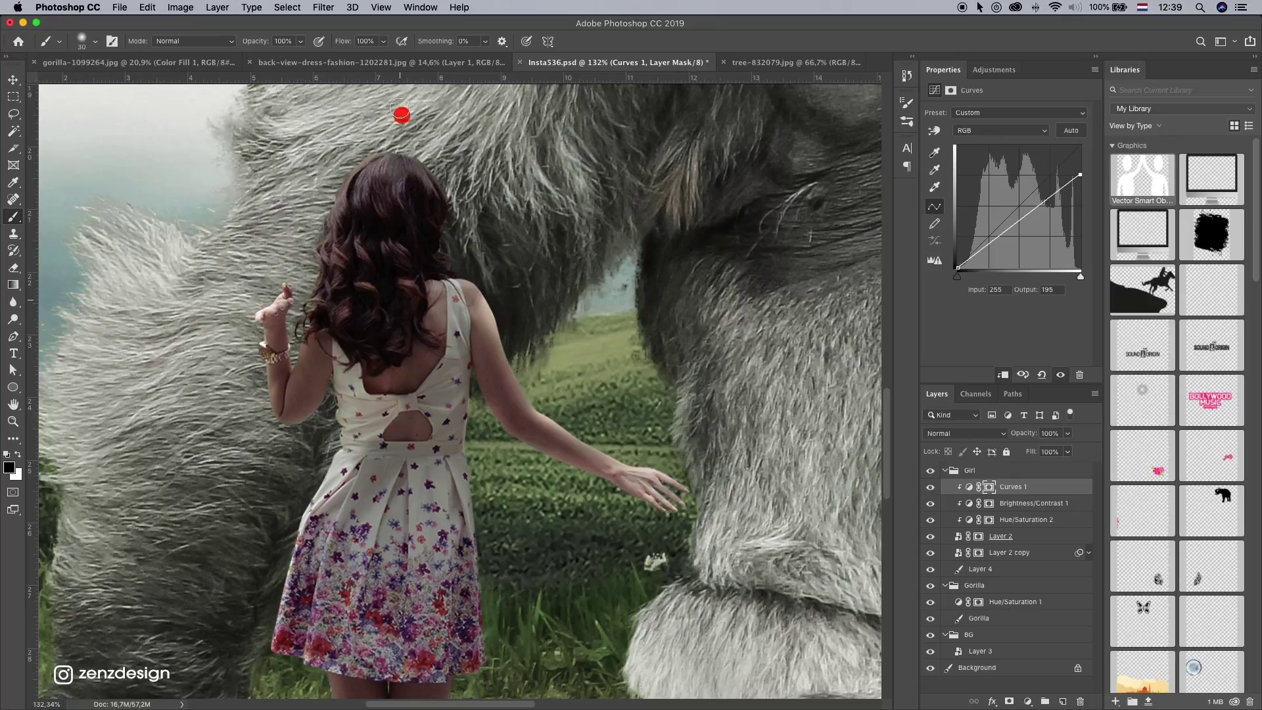
Step: Paint the Curves 1 mask along the left edge and folds of the skirt, reducing the brush to 10 px
{"action": "left_click_drag", "start_coordinate": [347, 487], "coordinate": [288, 656]}
{"action": "key", "text": "super+z"}
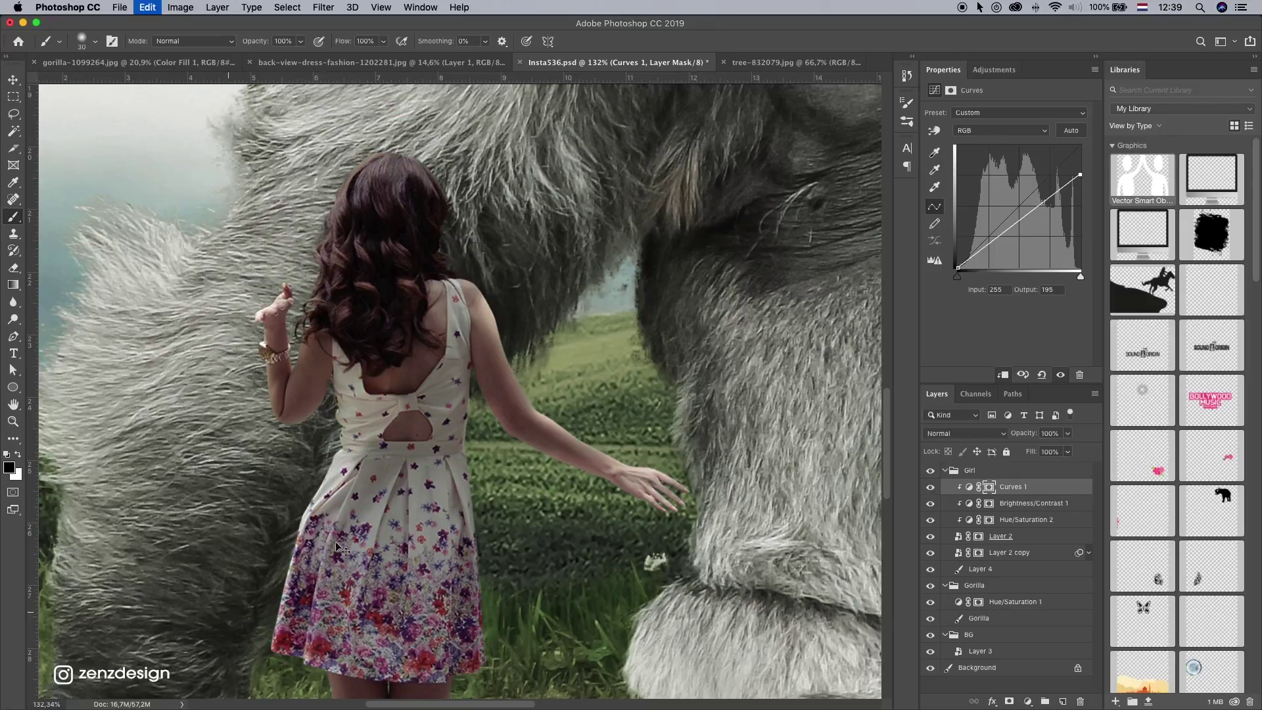
{"action": "left_click_drag", "start_coordinate": [354, 493], "coordinate": [293, 647]}
{"action": "scroll", "coordinate": [247, 527], "scroll_direction": "down", "scroll_amount": 3}
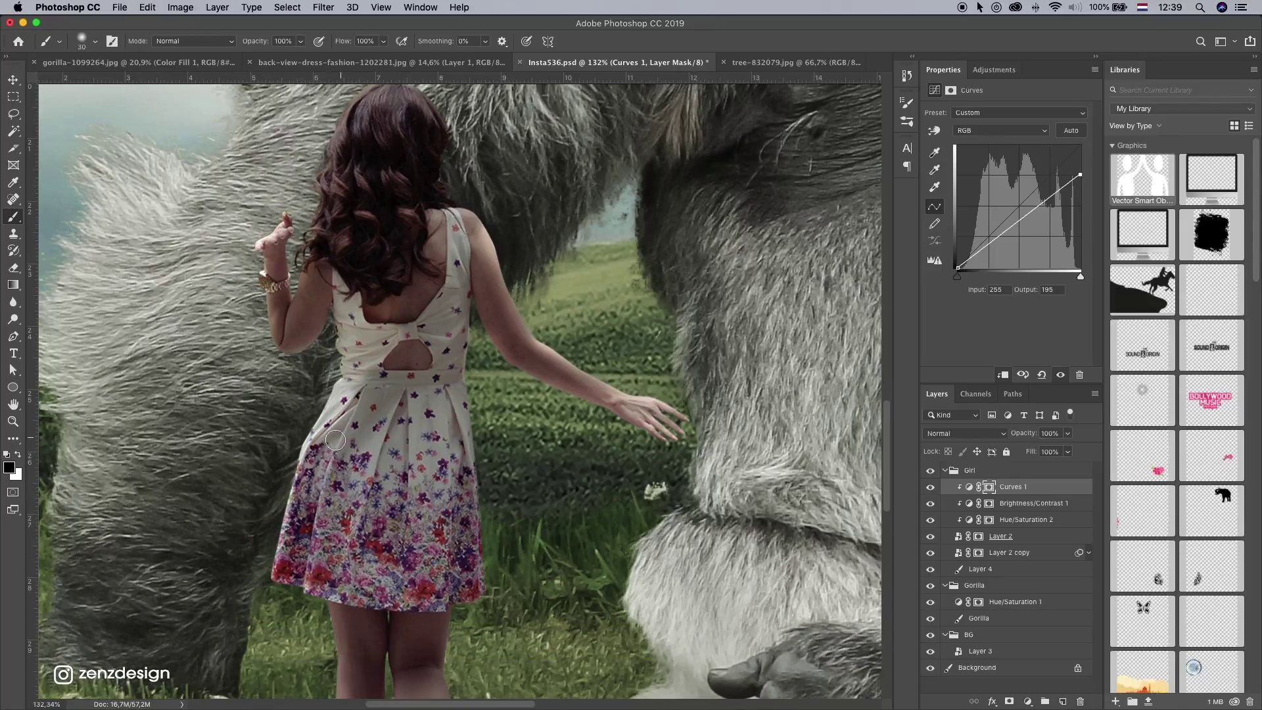
{"action": "key", "text": "bracketleft"}
{"action": "left_click_drag", "start_coordinate": [353, 409], "coordinate": [283, 637]}
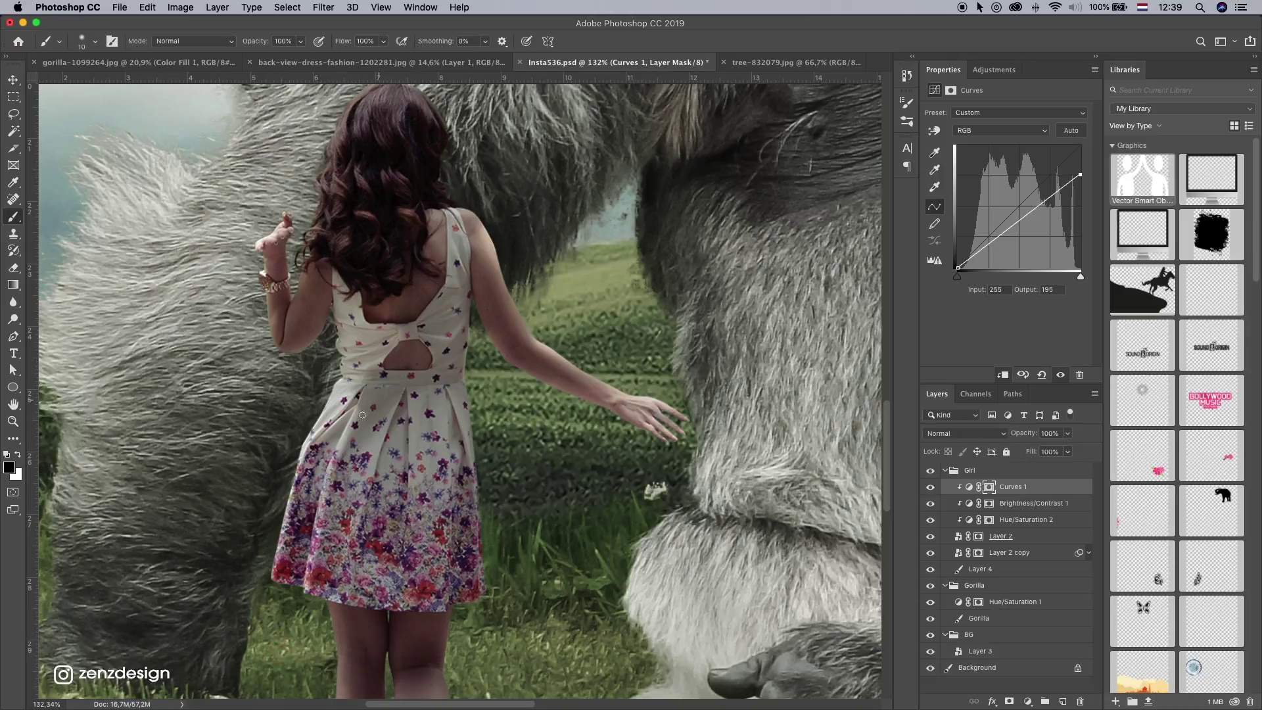
{"action": "mouse_move", "coordinate": [362, 415]}
{"action": "left_mouse_down"}
{"action": "mouse_move", "coordinate": [377, 355]}
{"action": "mouse_move", "coordinate": [320, 439]}
{"action": "left_mouse_up"}
{"action": "key", "text": "super+z"}
Step: Add a new layer above Curves 1 and make it a clipping mask on the girl
{"action": "scroll", "coordinate": [300, 438], "scroll_direction": "down", "scroll_amount": 7}
{"action": "scroll", "coordinate": [300, 438], "scroll_direction": "up", "scroll_amount": 5}
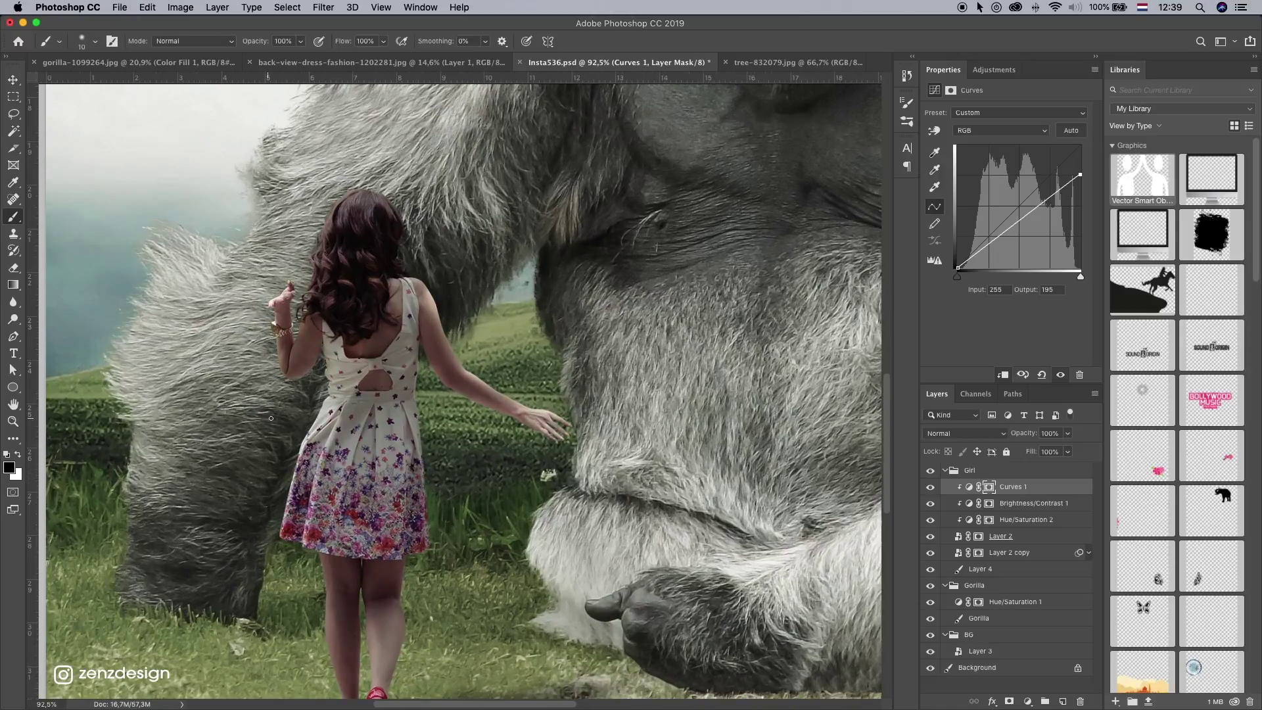
{"action": "left_click", "coordinate": [1061, 702]}
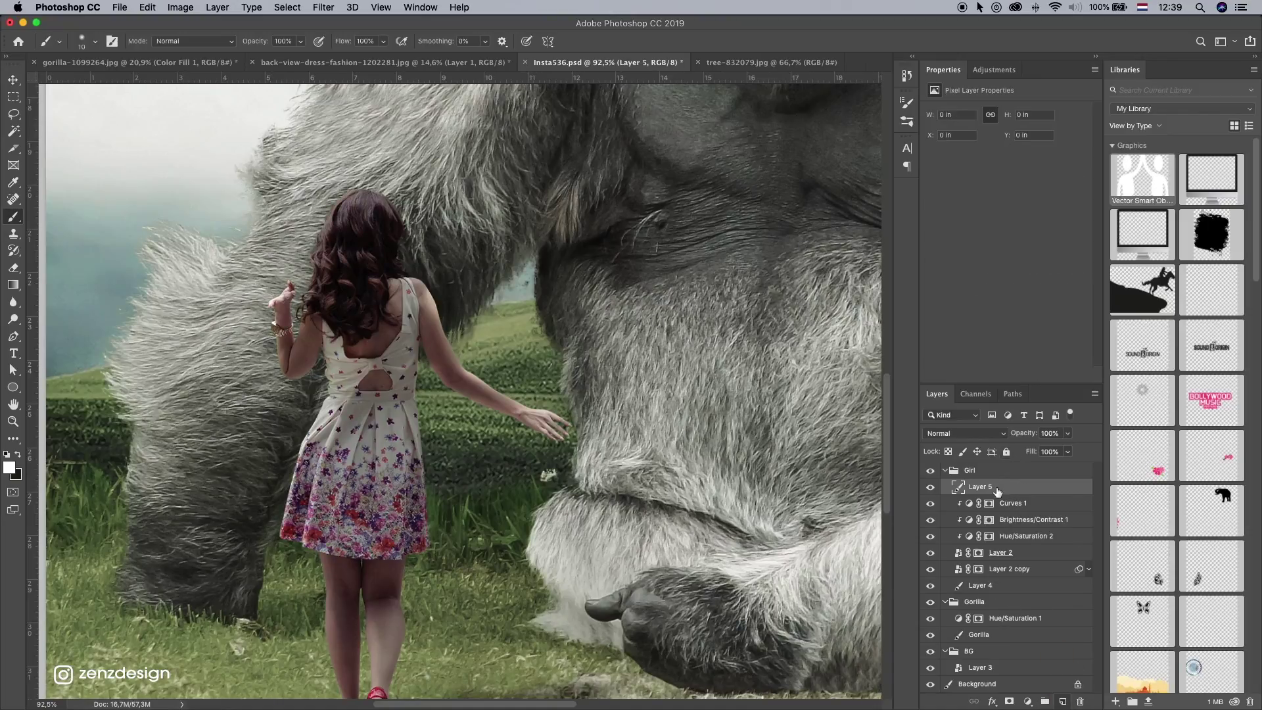
{"action": "right_click", "coordinate": [994, 487]}
{"action": "left_click", "coordinate": [1048, 386]}
{"action": "key", "text": "x"}
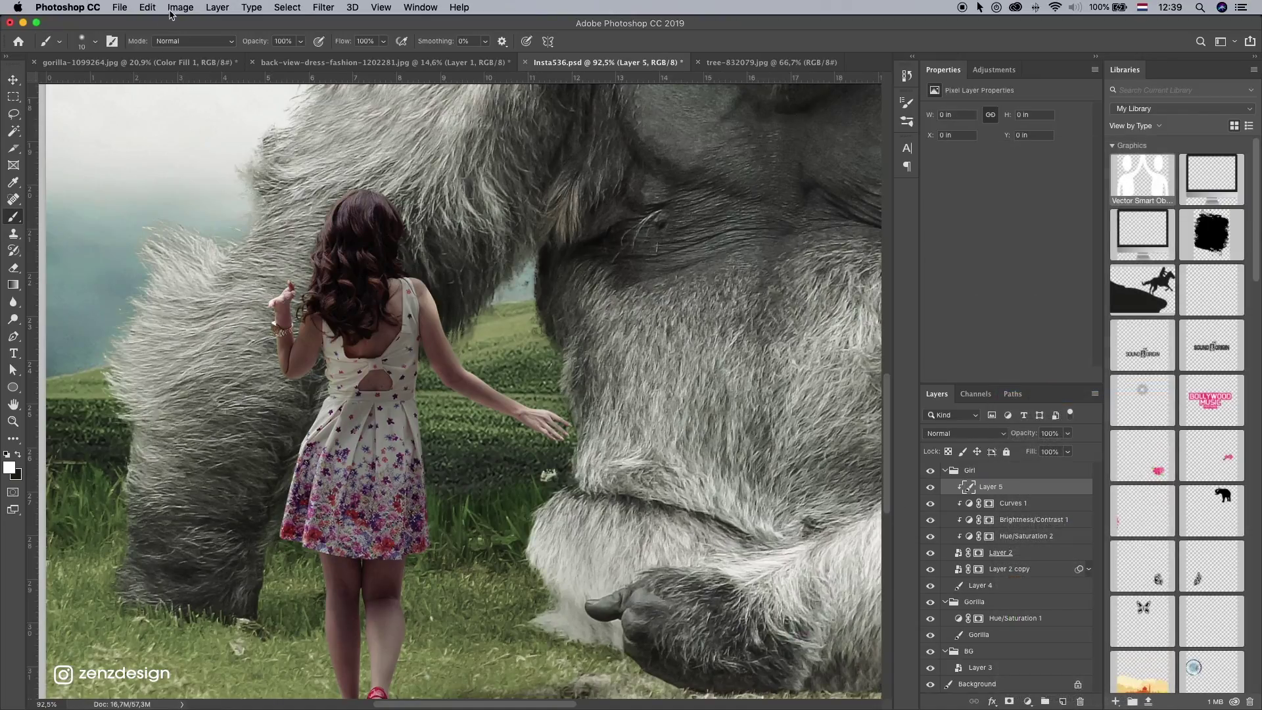
Step: Fill the clipped layer with 50% gray in Normal mode at 100% and set the layer's blend mode to Overlay
{"action": "left_click", "coordinate": [147, 8]}
{"action": "left_click", "coordinate": [158, 217]}
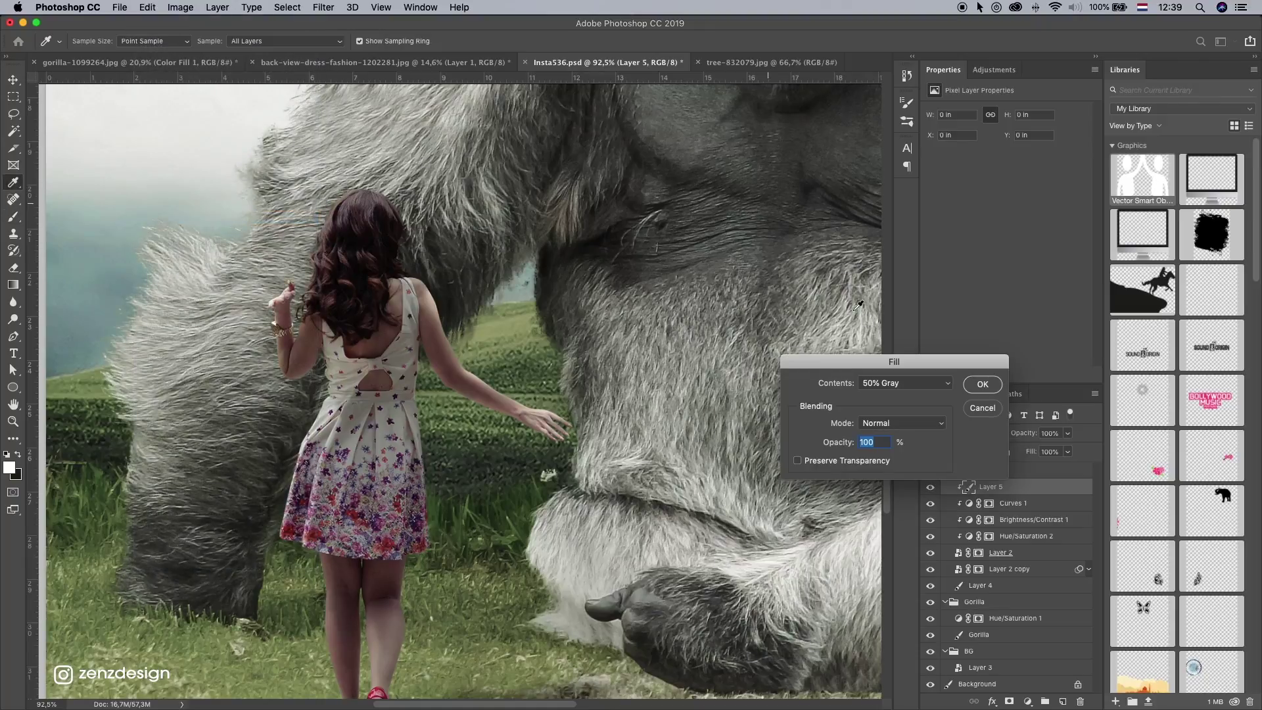
{"action": "left_click", "coordinate": [983, 384]}
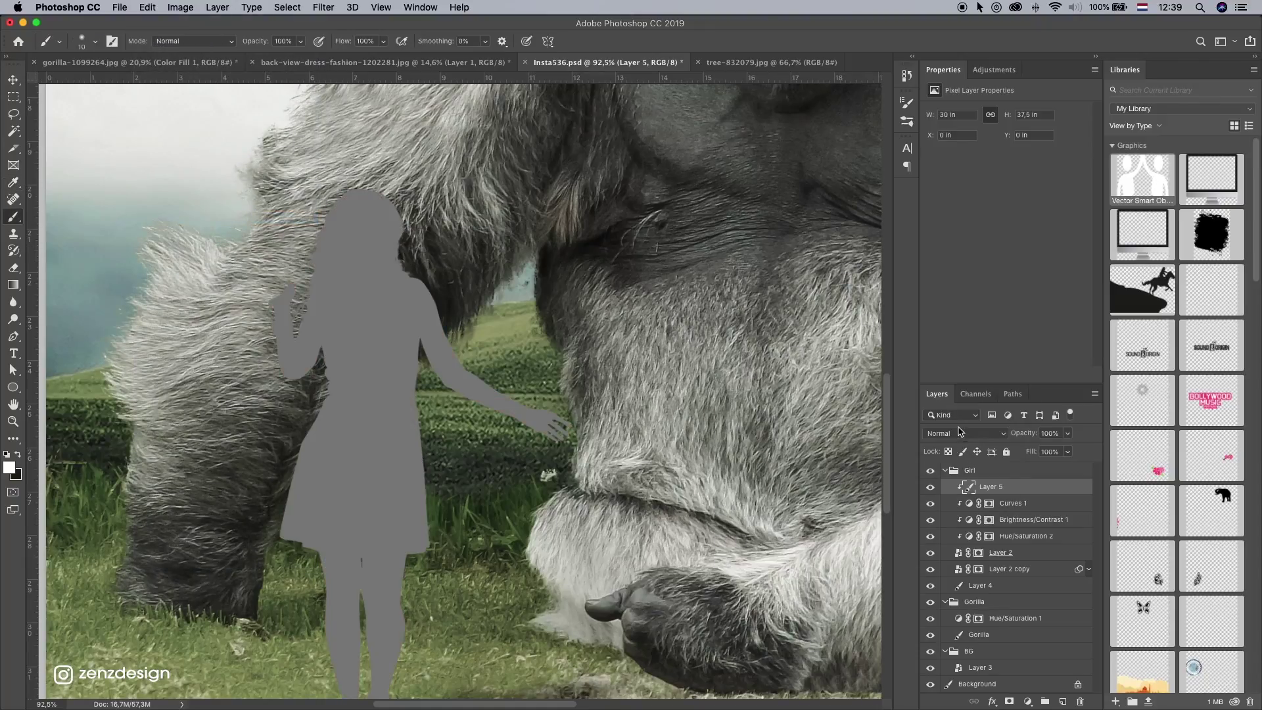
{"action": "left_click", "coordinate": [960, 432]}
{"action": "left_click", "coordinate": [964, 574]}
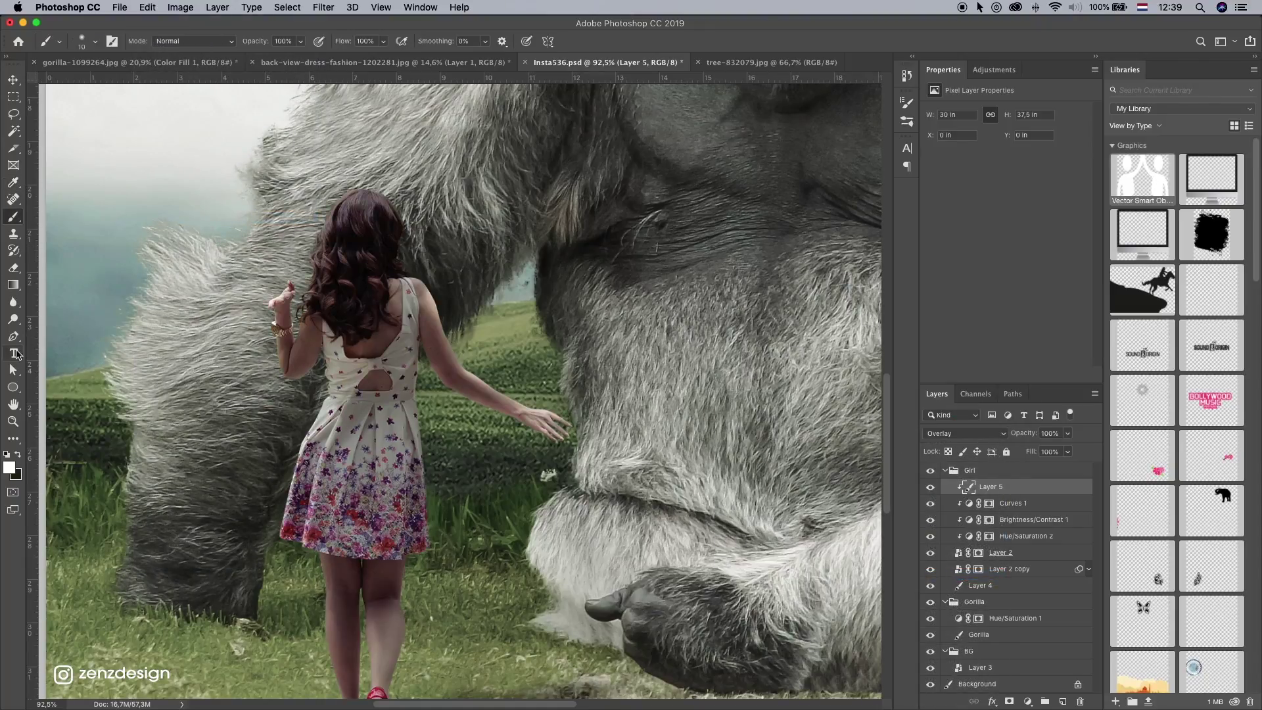
Step: Set up the Dodge tool with the Midtones range, 45% exposure and a 10 px brush
{"action": "right_click", "coordinate": [13, 337]}
{"action": "right_click", "coordinate": [13, 319]}
{"action": "left_click", "coordinate": [62, 320]}
{"action": "scroll", "coordinate": [312, 483], "scroll_direction": "up", "scroll_amount": 1}
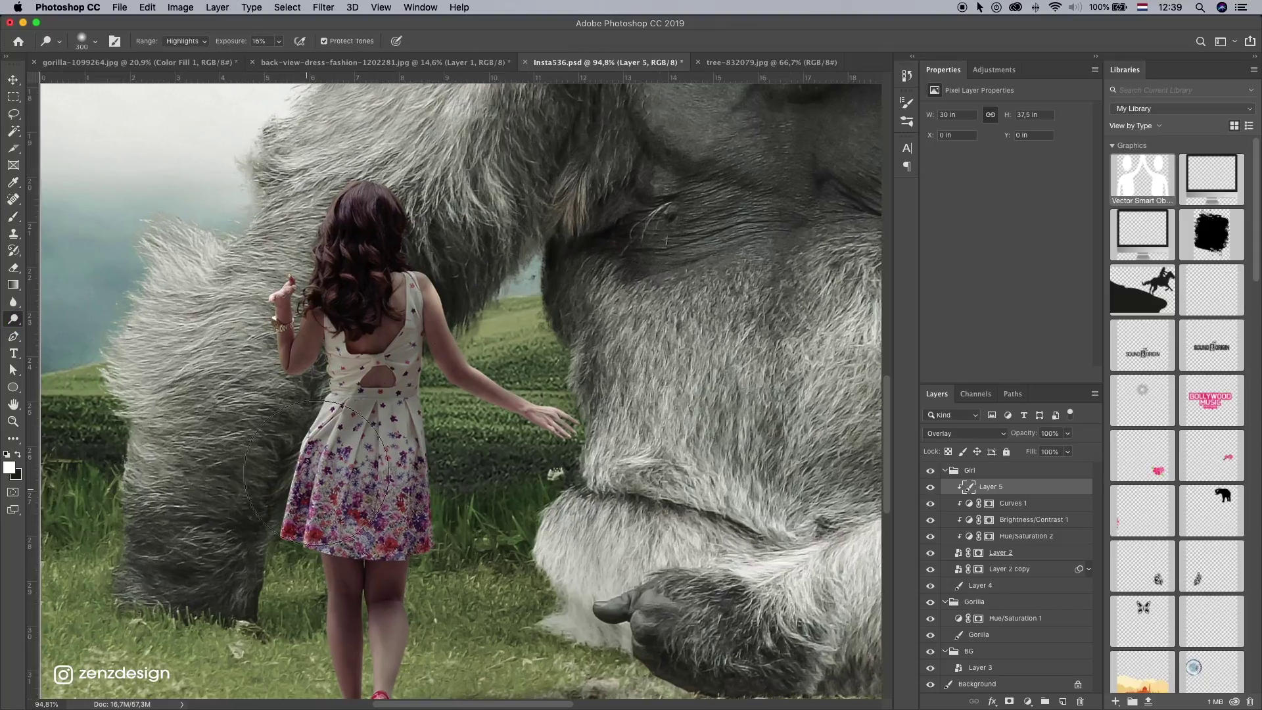
{"action": "scroll", "coordinate": [317, 474], "scroll_direction": "up", "scroll_amount": 5}
{"action": "left_click", "coordinate": [279, 41]}
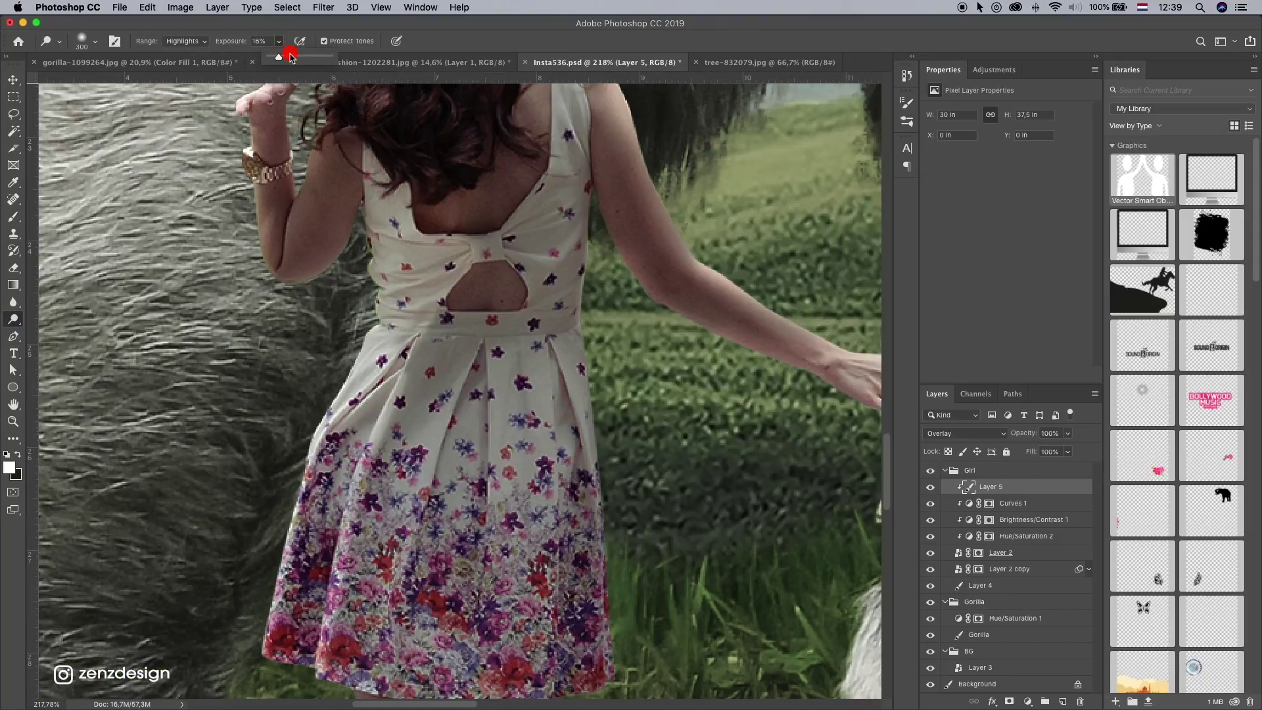
{"action": "left_click", "coordinate": [202, 41]}
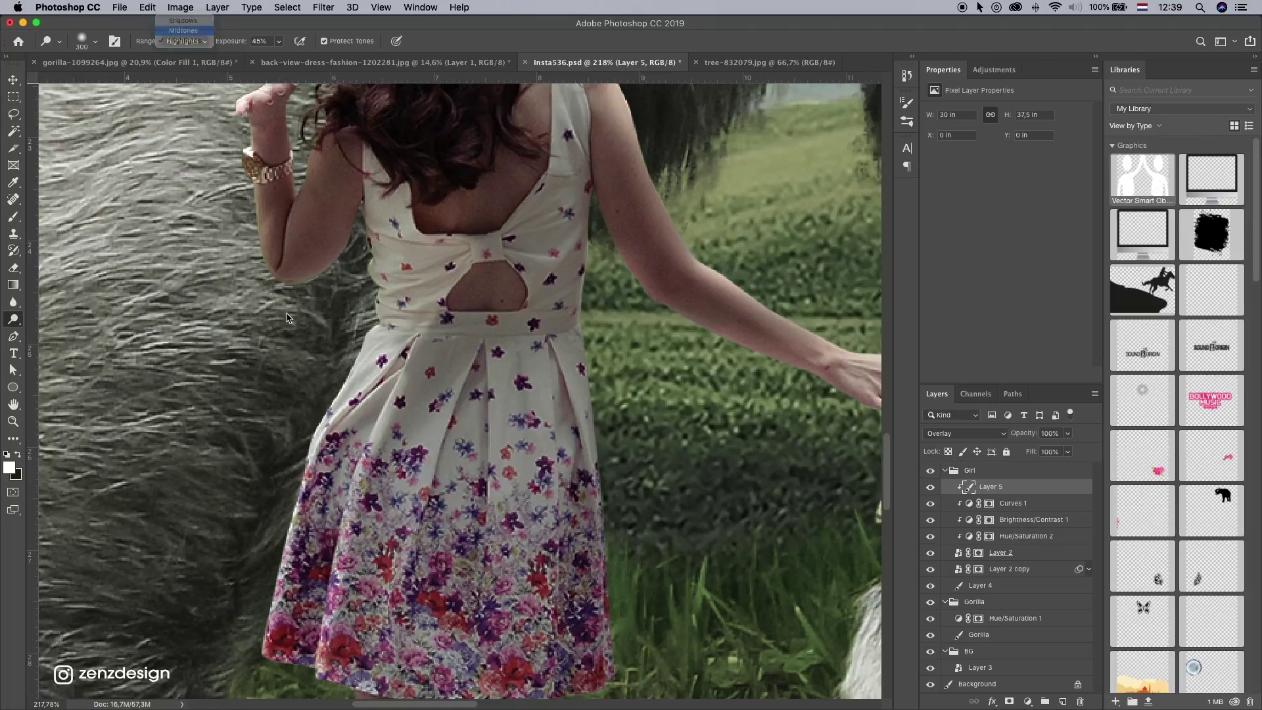
{"action": "left_click", "coordinate": [183, 29]}
{"action": "key", "text": "bracketleft"}
{"action": "key", "text": "bracketleft"}
{"action": "key", "text": "bracketleft"}
{"action": "key", "text": "bracketleft"}
{"action": "key", "text": "bracketleft"}
{"action": "key", "text": "bracketleft"}
{"action": "key", "text": "bracketleft"}
{"action": "key", "text": "bracketleft"}
{"action": "key", "text": "bracketleft"}
{"action": "key", "text": "bracketleft"}
{"action": "key", "text": "bracketleft"}
{"action": "key", "text": "bracketleft"}
{"action": "key", "text": "bracketleft"}
{"action": "key", "text": "bracketleft"}
{"action": "key", "text": "bracketleft"}
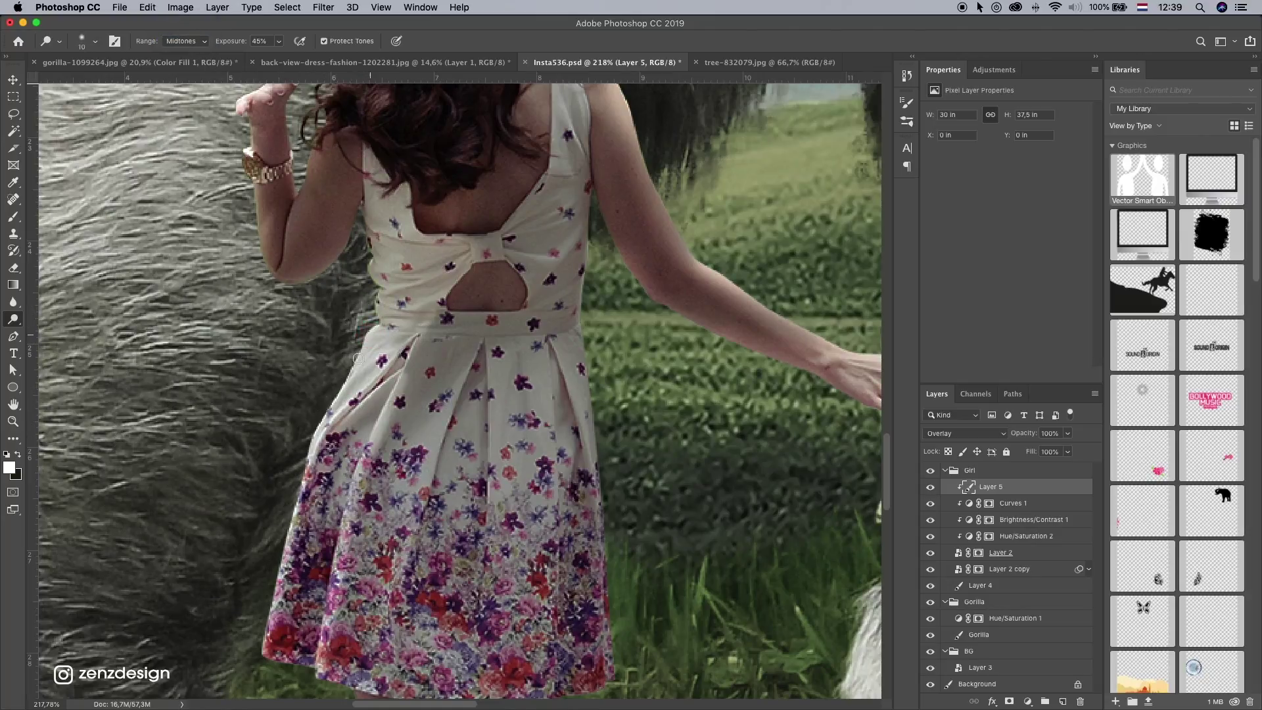
Step: Dodge highlights along the left edge of the skirt on the gray Overlay layer
{"action": "left_click_drag", "start_coordinate": [312, 436], "coordinate": [263, 565]}
{"action": "left_click_drag", "start_coordinate": [299, 503], "coordinate": [263, 550]}
{"action": "scroll", "coordinate": [284, 497], "scroll_direction": "down", "scroll_amount": 5}
{"action": "scroll", "coordinate": [284, 497], "scroll_direction": "down", "scroll_amount": 3}
{"action": "scroll", "coordinate": [321, 527], "scroll_direction": "up", "scroll_amount": 2}
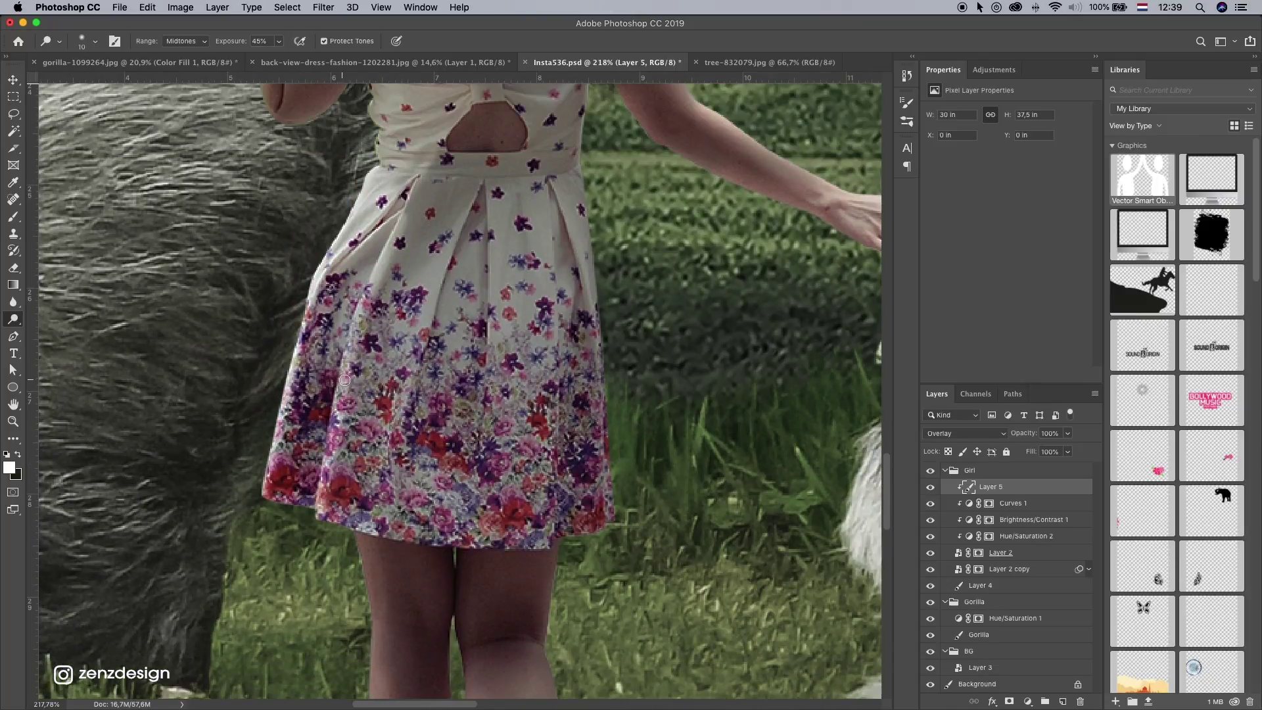
Step: Dodge the central pleats of the dress from the waistband downward, undoing and repeating unsatisfactory strokes
{"action": "scroll", "coordinate": [355, 421], "scroll_direction": "up", "scroll_amount": 3}
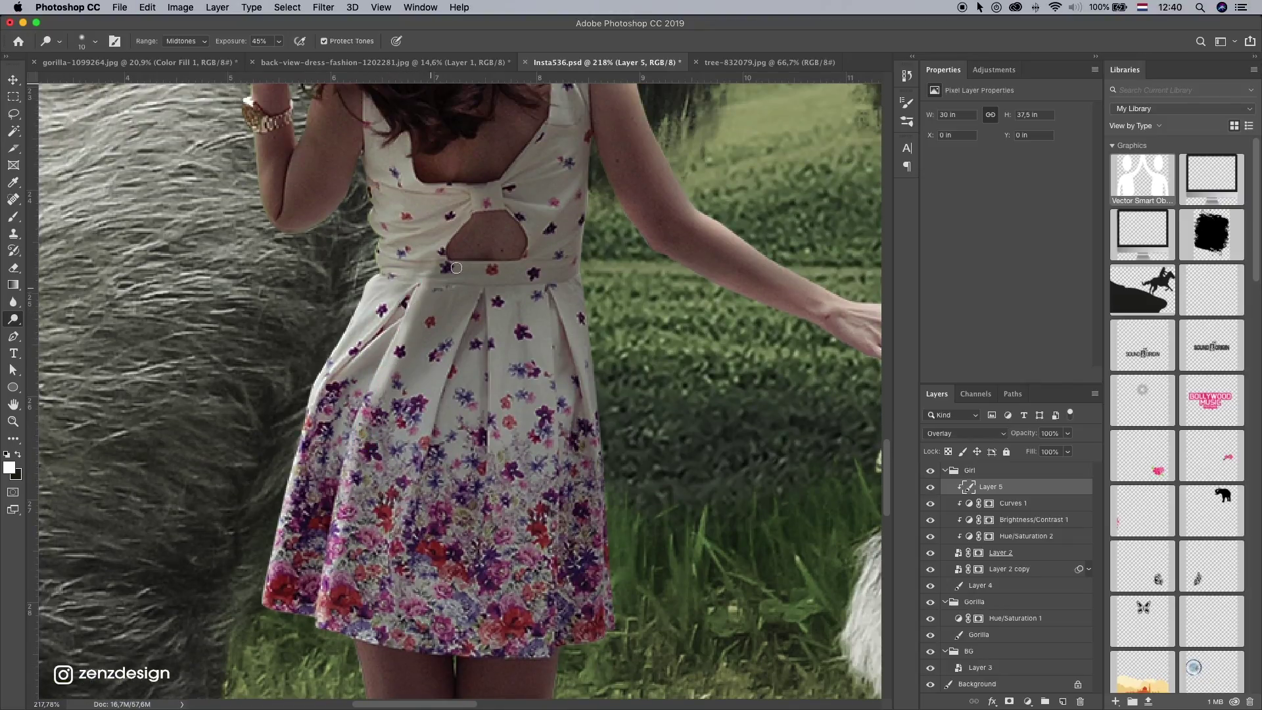
{"action": "scroll", "coordinate": [455, 271], "scroll_direction": "up", "scroll_amount": 2}
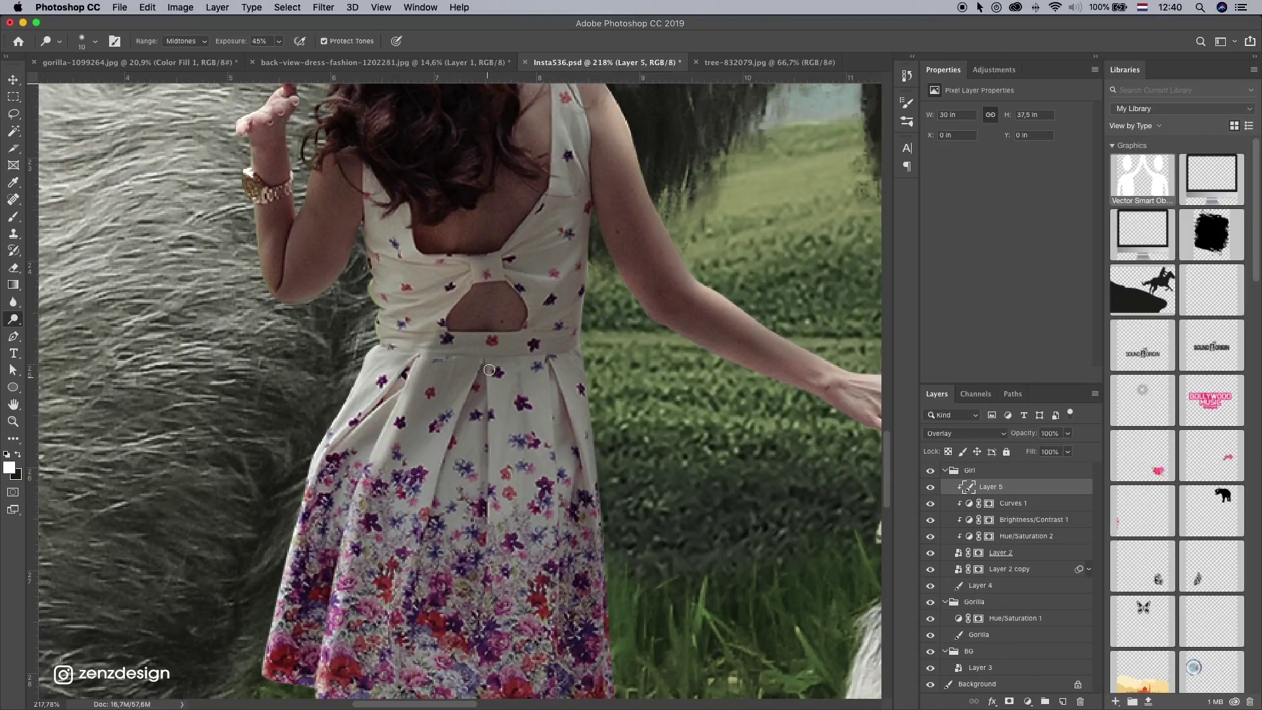
{"action": "left_click_drag", "start_coordinate": [489, 370], "coordinate": [472, 663]}
{"action": "key", "text": "super+z"}
{"action": "left_click_drag", "start_coordinate": [489, 366], "coordinate": [483, 576]}
{"action": "key", "text": "super+z"}
{"action": "mouse_move", "coordinate": [490, 366]}
{"action": "left_mouse_down"}
{"action": "mouse_move", "coordinate": [484, 577]}
{"action": "mouse_move", "coordinate": [444, 469]}
{"action": "mouse_move", "coordinate": [376, 613]}
{"action": "left_mouse_up"}
{"action": "key", "text": "super+z"}
{"action": "left_click_drag", "start_coordinate": [477, 368], "coordinate": [418, 535]}
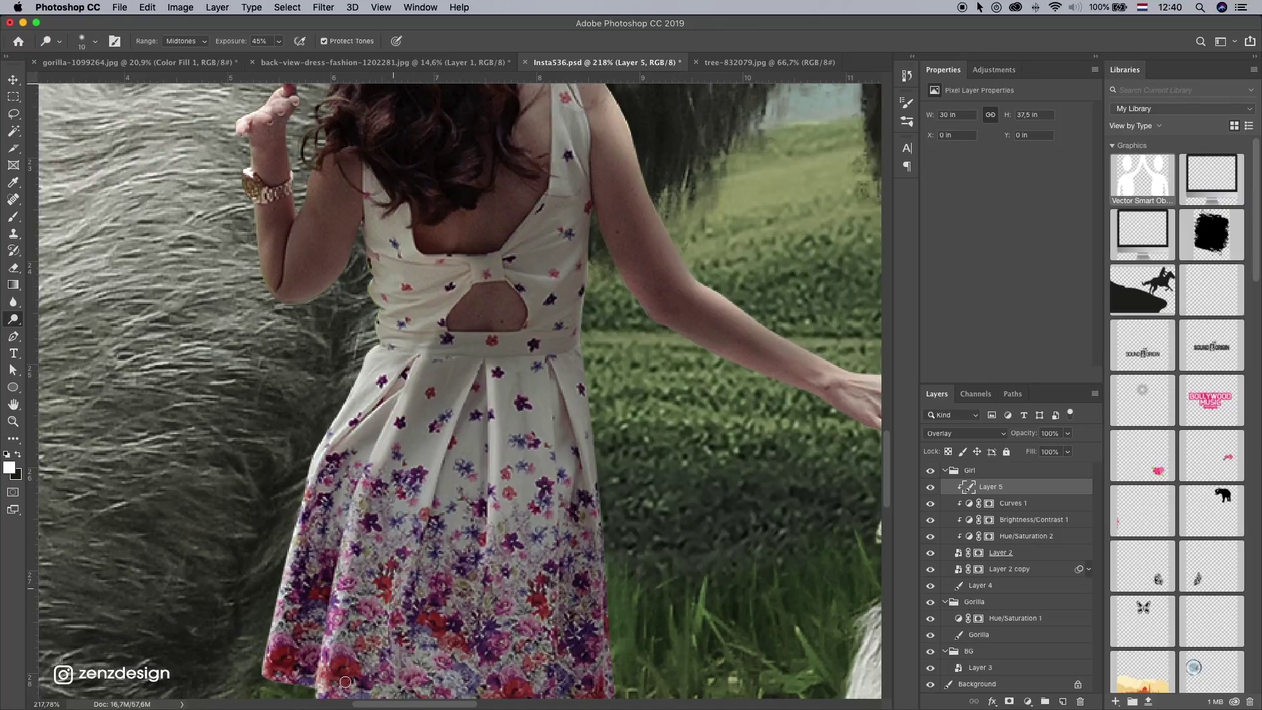
Step: Dodge the right-hand pleats of the skirt and the folds between them and the centre
{"action": "left_click_drag", "start_coordinate": [554, 358], "coordinate": [587, 532]}
{"action": "key", "text": "super+z"}
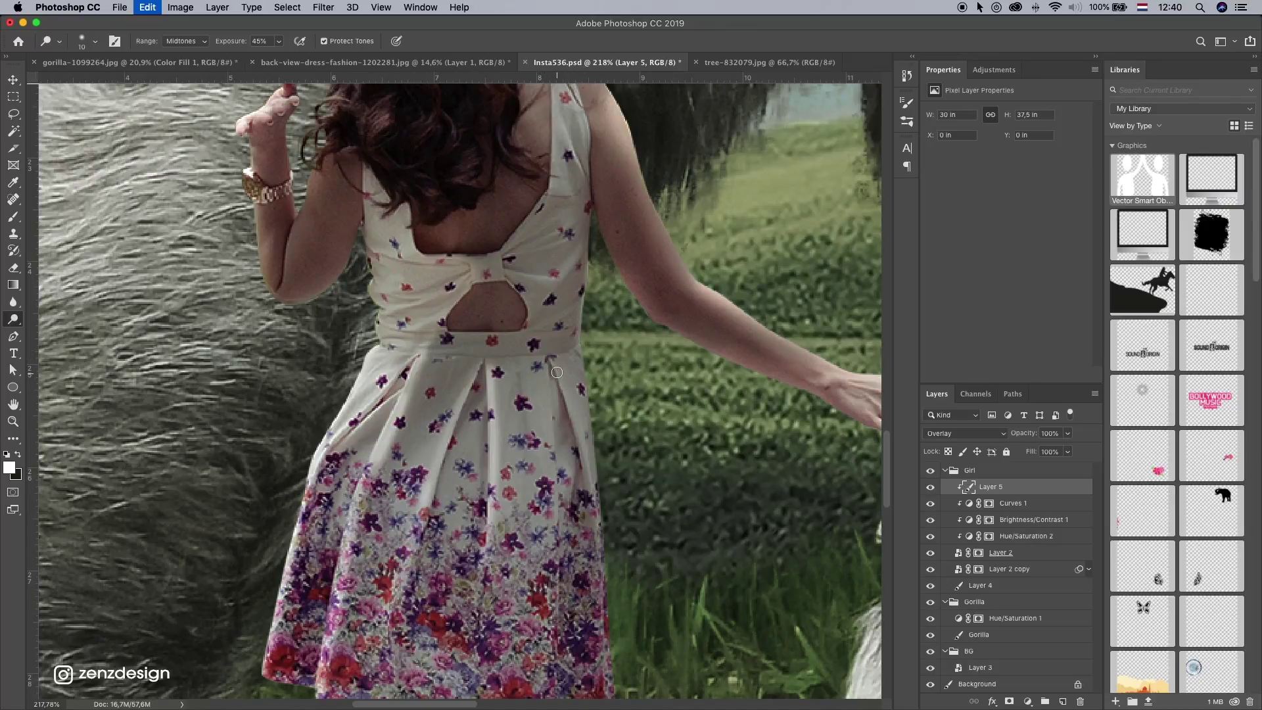
{"action": "left_click_drag", "start_coordinate": [557, 370], "coordinate": [594, 492]}
{"action": "mouse_move", "coordinate": [563, 374]}
{"action": "left_mouse_down"}
{"action": "mouse_move", "coordinate": [601, 518]}
{"action": "mouse_move", "coordinate": [556, 526]}
{"action": "mouse_move", "coordinate": [548, 650]}
{"action": "left_mouse_up"}
{"action": "mouse_move", "coordinate": [490, 403]}
{"action": "left_mouse_down"}
{"action": "mouse_move", "coordinate": [506, 356]}
{"action": "mouse_move", "coordinate": [557, 507]}
{"action": "left_mouse_up"}
{"action": "key", "text": "super+r"}
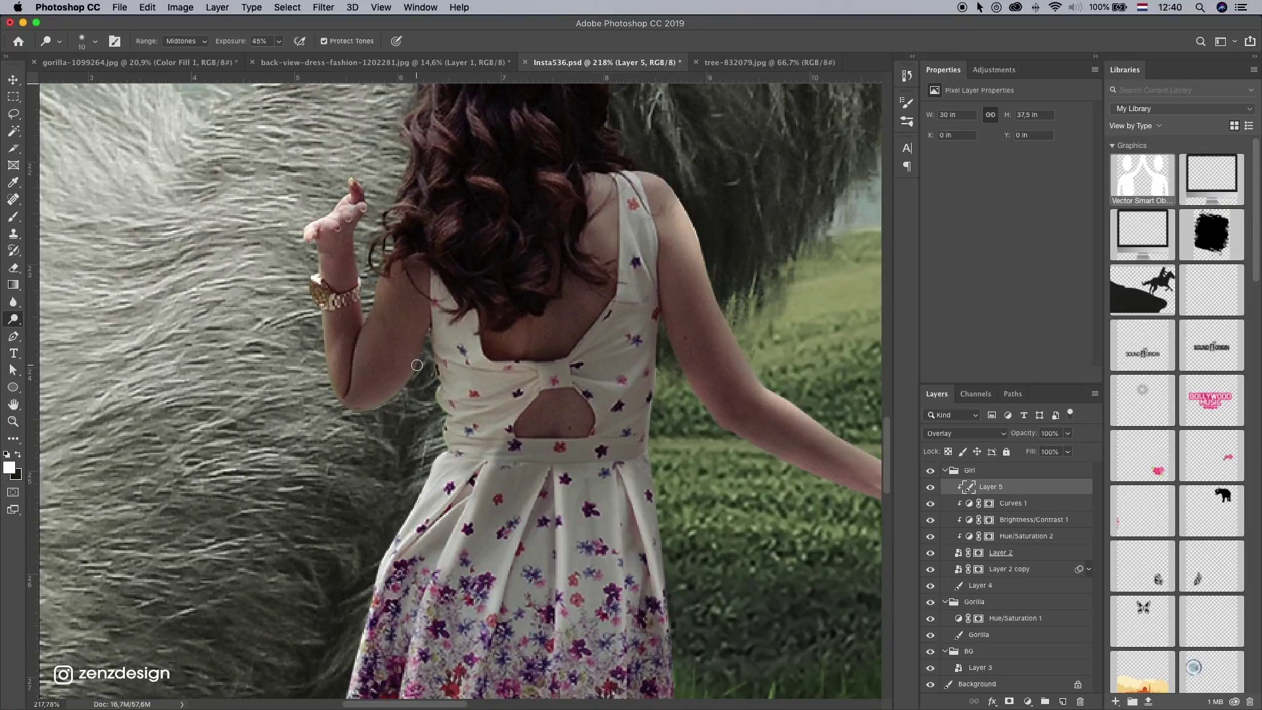
Step: Dodge highlights along the outer edge of the left forearm, wrist and raised hand
{"action": "mouse_move", "coordinate": [330, 320]}
{"action": "left_mouse_down"}
{"action": "mouse_move", "coordinate": [334, 398]}
{"action": "mouse_move", "coordinate": [387, 394]}
{"action": "left_mouse_up"}
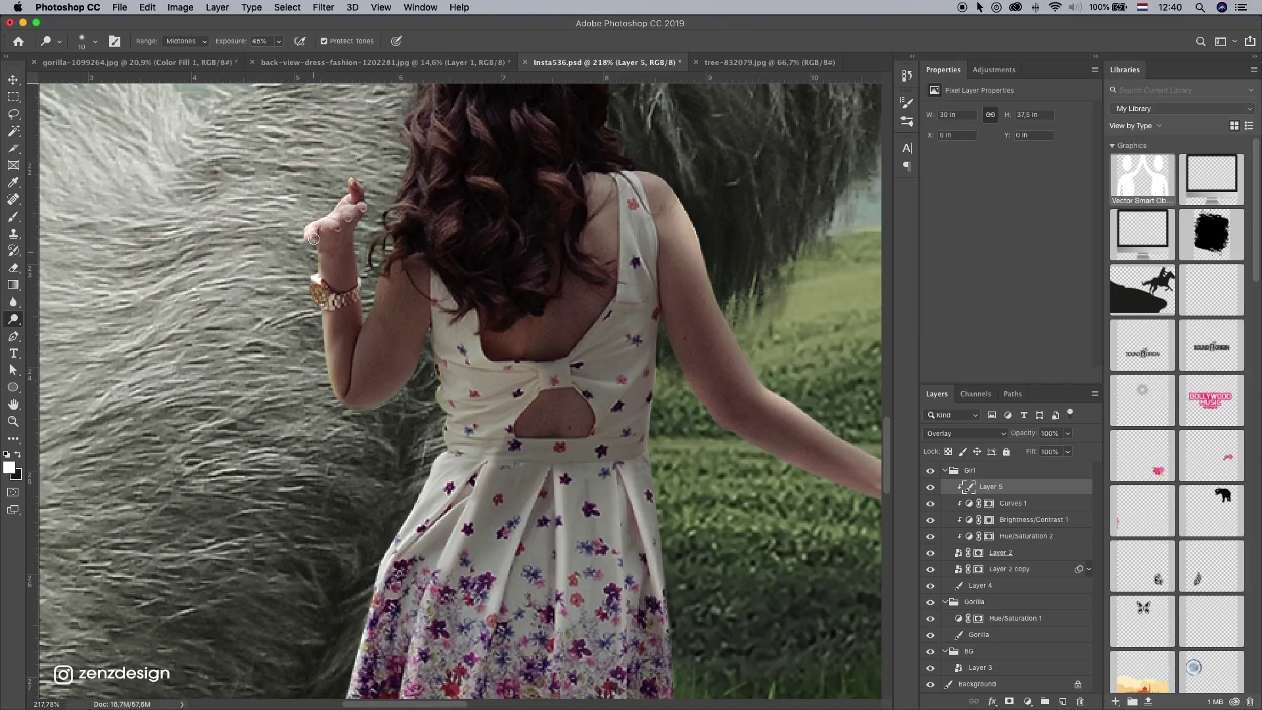
{"action": "mouse_move", "coordinate": [314, 240]}
{"action": "left_mouse_down"}
{"action": "mouse_move", "coordinate": [319, 273]}
{"action": "mouse_move", "coordinate": [375, 161]}
{"action": "left_mouse_up"}
{"action": "left_click_drag", "start_coordinate": [416, 204], "coordinate": [411, 134]}
{"action": "scroll", "coordinate": [396, 254], "scroll_direction": "up", "scroll_amount": 3}
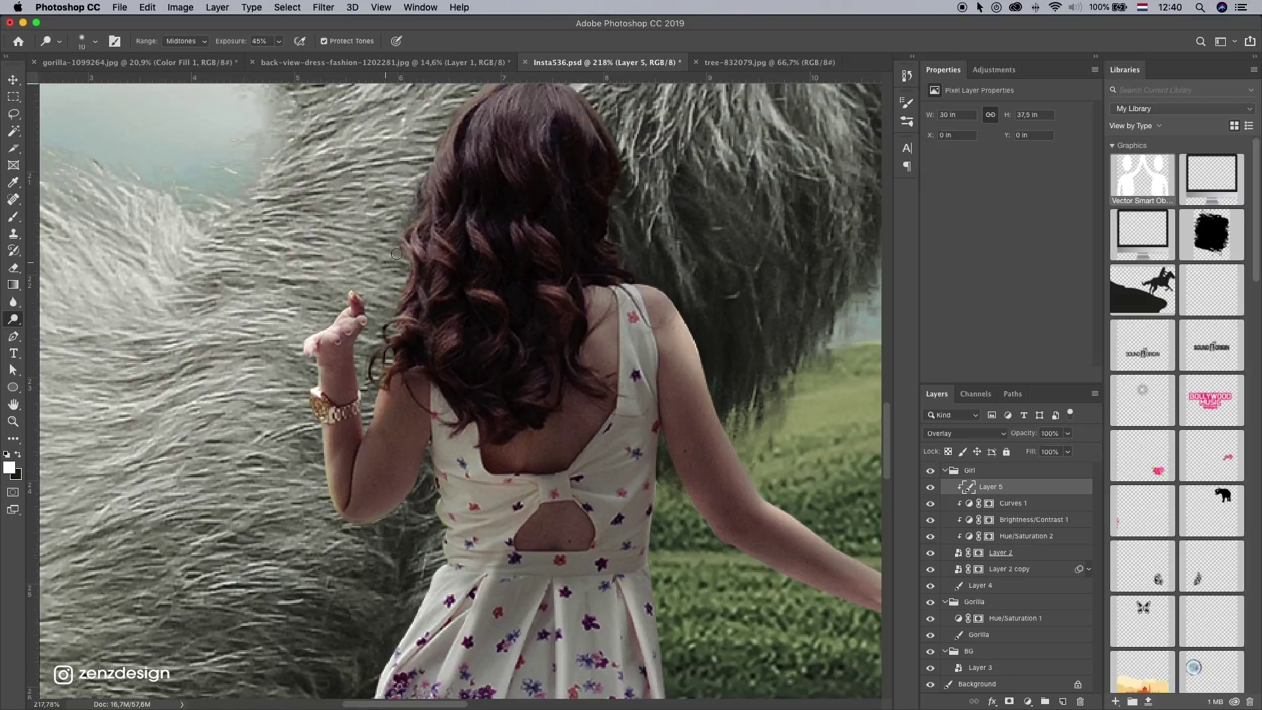
{"action": "mouse_move", "coordinate": [363, 450]}
{"action": "left_mouse_down"}
{"action": "mouse_move", "coordinate": [381, 419]}
{"action": "mouse_move", "coordinate": [366, 439]}
{"action": "left_mouse_up"}
{"action": "scroll", "coordinate": [407, 344], "scroll_direction": "up", "scroll_amount": 3}
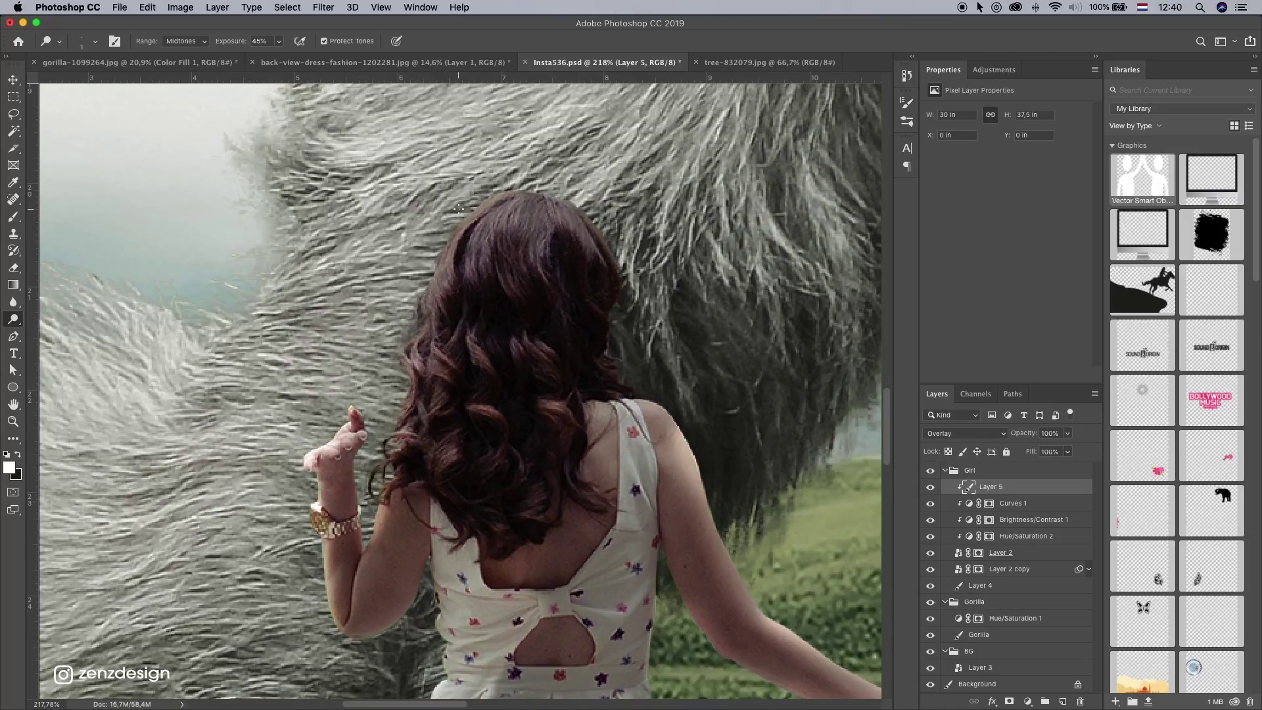
Step: Dodge the left edge of the hair from the crown down to the lower curls
{"action": "key", "text": "bracketright"}
{"action": "mouse_move", "coordinate": [501, 196]}
{"action": "left_mouse_down"}
{"action": "mouse_move", "coordinate": [434, 254]}
{"action": "mouse_move", "coordinate": [402, 344]}
{"action": "left_mouse_up"}
{"action": "mouse_move", "coordinate": [475, 213]}
{"action": "left_mouse_down"}
{"action": "mouse_move", "coordinate": [404, 343]}
{"action": "mouse_move", "coordinate": [438, 243]}
{"action": "mouse_move", "coordinate": [396, 431]}
{"action": "left_mouse_up"}
{"action": "left_click_drag", "start_coordinate": [429, 284], "coordinate": [388, 467]}
{"action": "mouse_move", "coordinate": [439, 306]}
{"action": "left_mouse_down"}
{"action": "mouse_move", "coordinate": [401, 472]}
{"action": "mouse_move", "coordinate": [385, 482]}
{"action": "left_mouse_up"}
Step: Add small dodge highlights to individual curls in the middle and lower hair with a smaller brush
{"action": "left_click", "coordinate": [412, 386], "text": "ctrl+alt"}
{"action": "key", "text": "["}
{"action": "key", "text": "["}
{"action": "key", "text": "["}
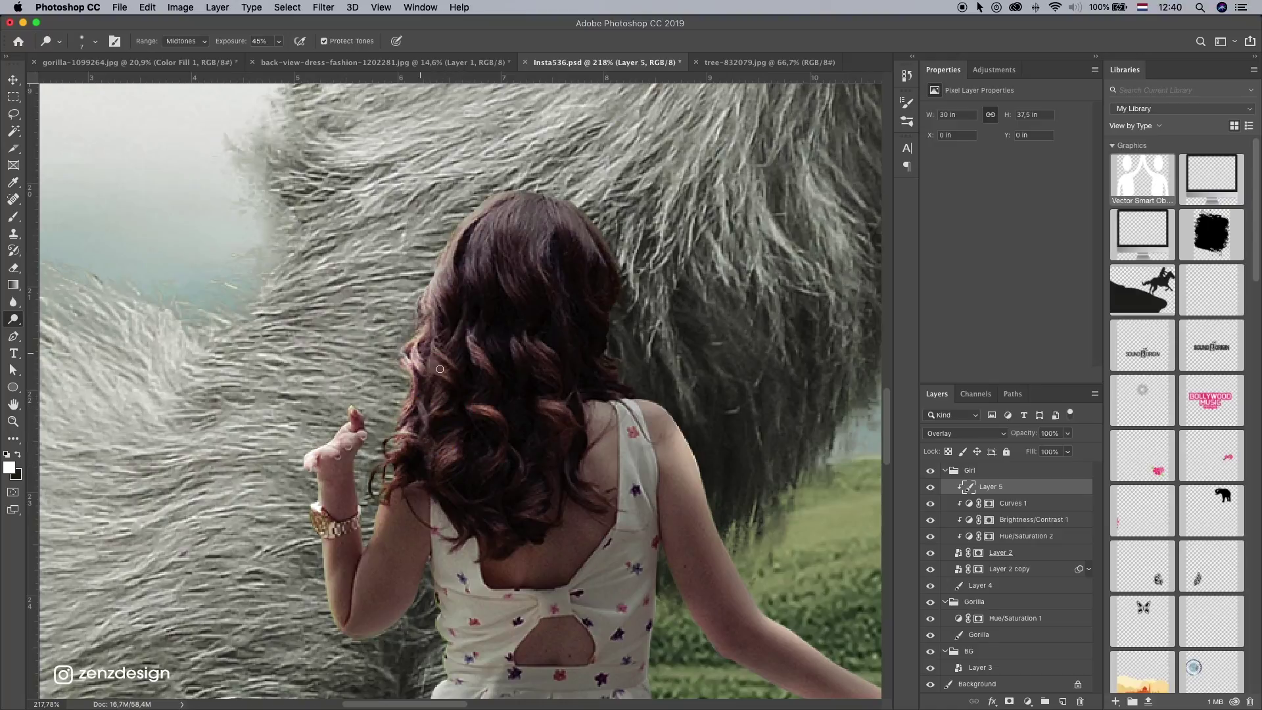
{"action": "left_click", "coordinate": [529, 359]}
{"action": "left_click", "coordinate": [511, 346]}
{"action": "left_click_drag", "start_coordinate": [565, 453], "coordinate": [575, 426]}
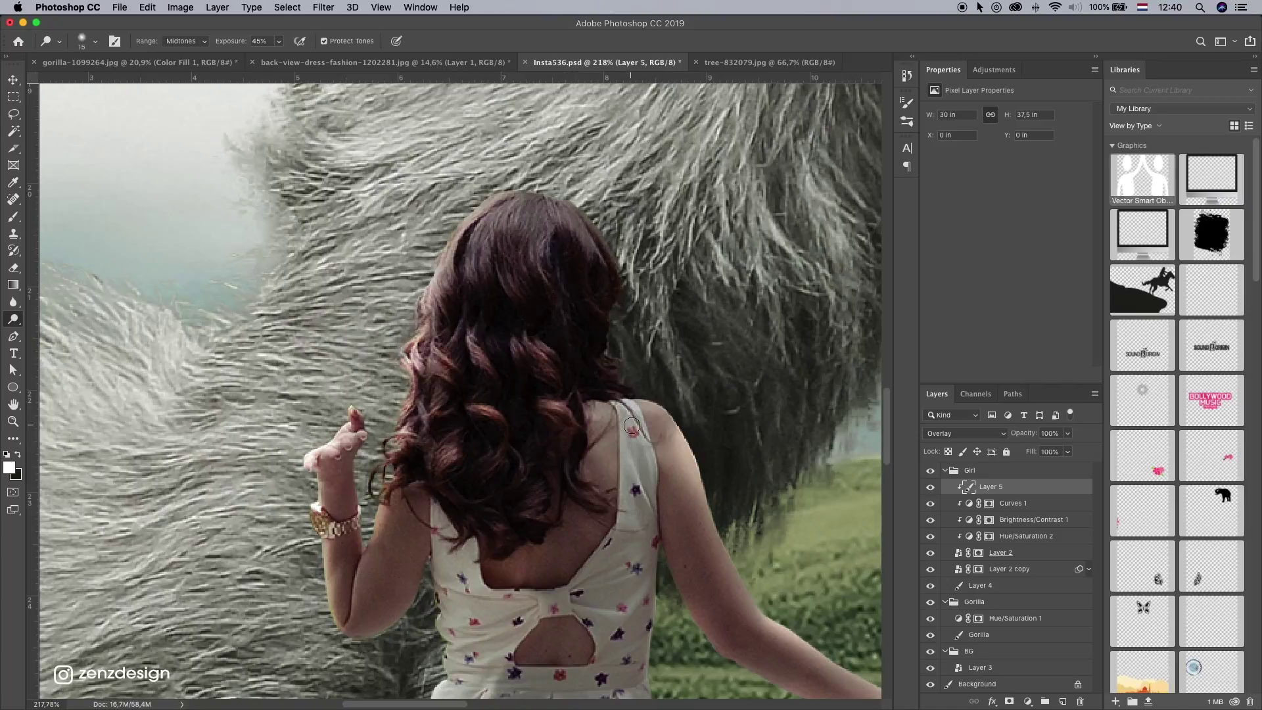
Step: Dodge the outstretched right arm with a 25 px brush, undoing unsatisfactory strokes
{"action": "left_click", "coordinate": [776, 629]}
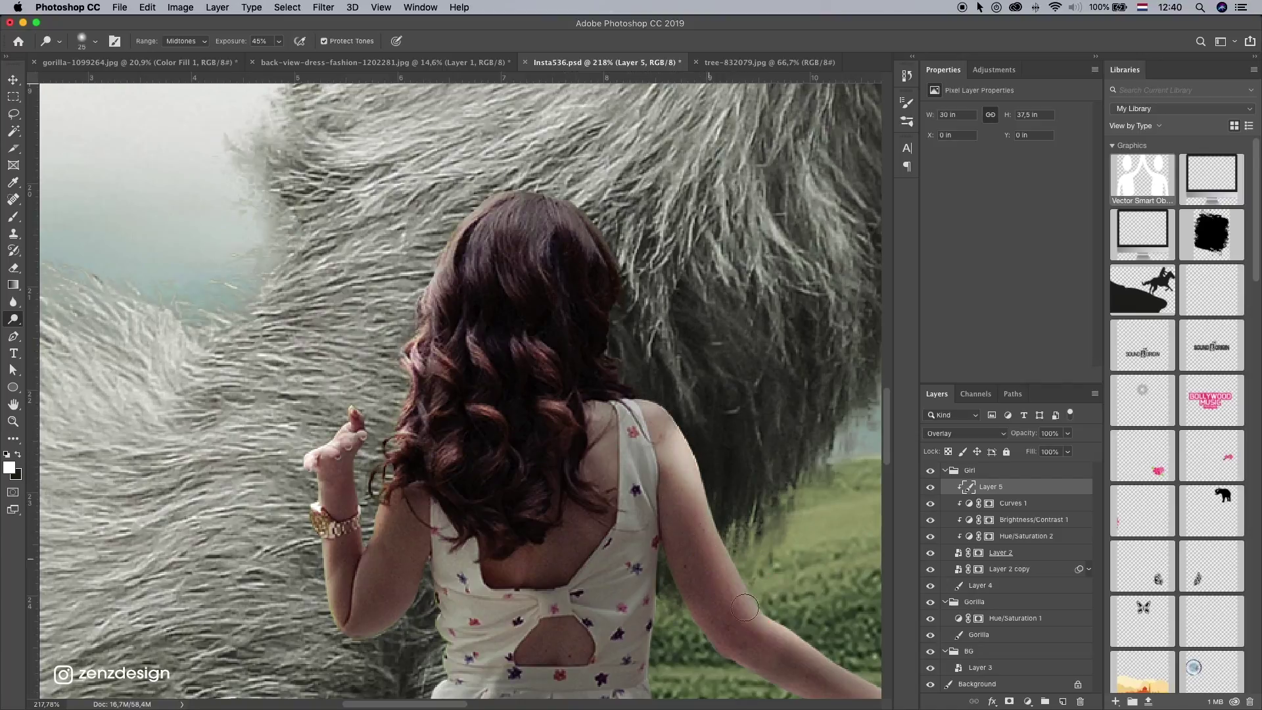
{"action": "left_click_drag", "start_coordinate": [657, 371], "coordinate": [552, 92]}
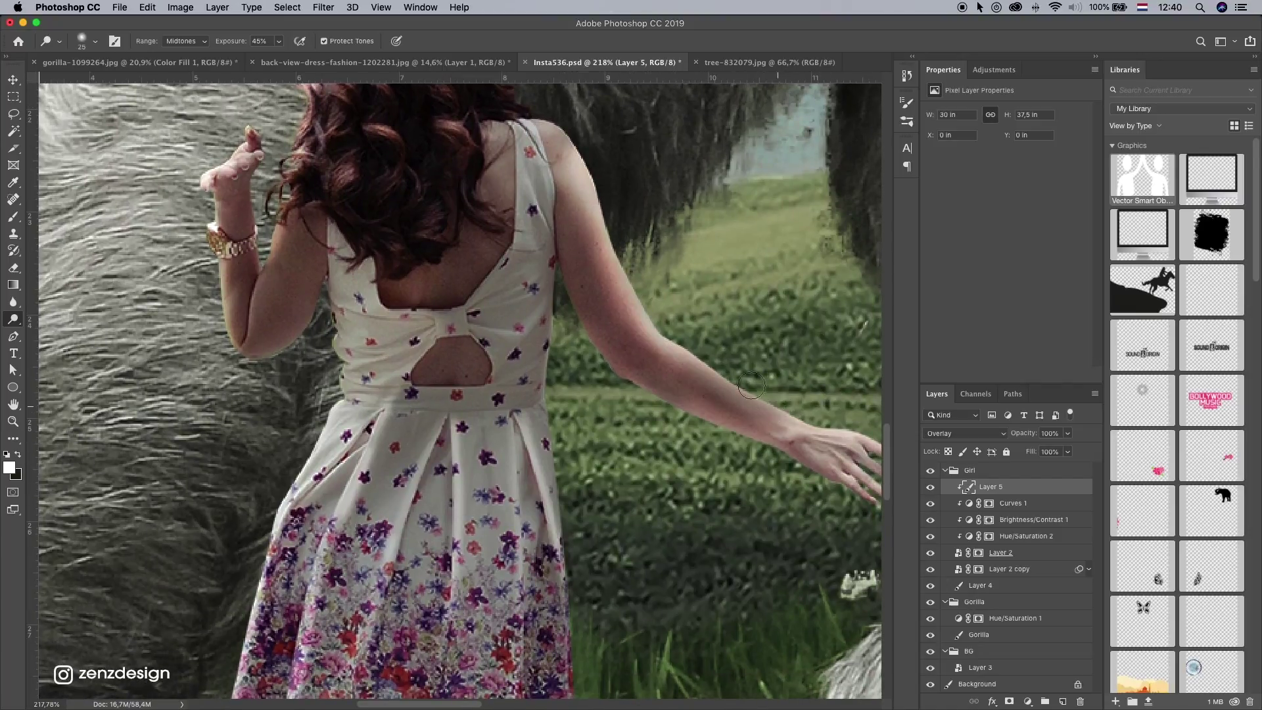
{"action": "mouse_move", "coordinate": [667, 355]}
{"action": "left_mouse_down"}
{"action": "mouse_move", "coordinate": [851, 467]}
{"action": "mouse_move", "coordinate": [720, 369]}
{"action": "left_mouse_up"}
{"action": "key", "text": "super+z"}
{"action": "mouse_move", "coordinate": [688, 389]}
{"action": "left_mouse_down"}
{"action": "mouse_move", "coordinate": [799, 476]}
{"action": "mouse_move", "coordinate": [522, 293]}
{"action": "left_mouse_up"}
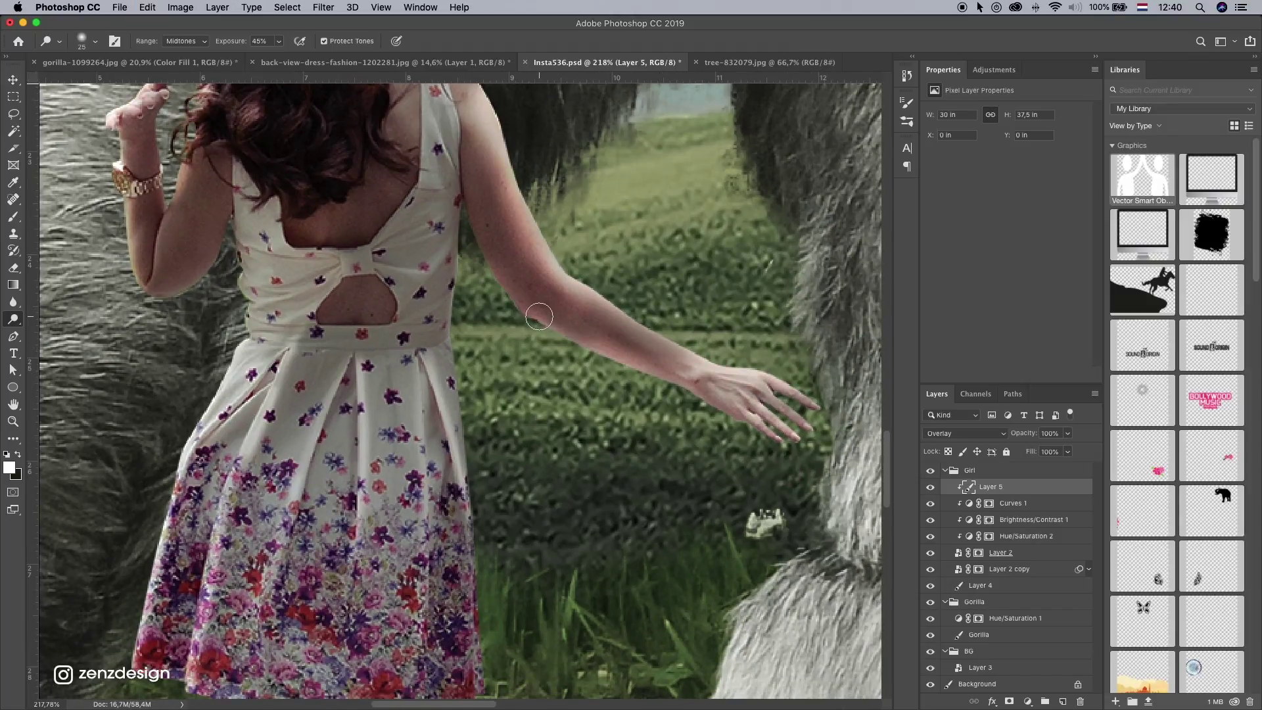
{"action": "key", "text": "super+z"}
{"action": "key", "text": "super+z"}
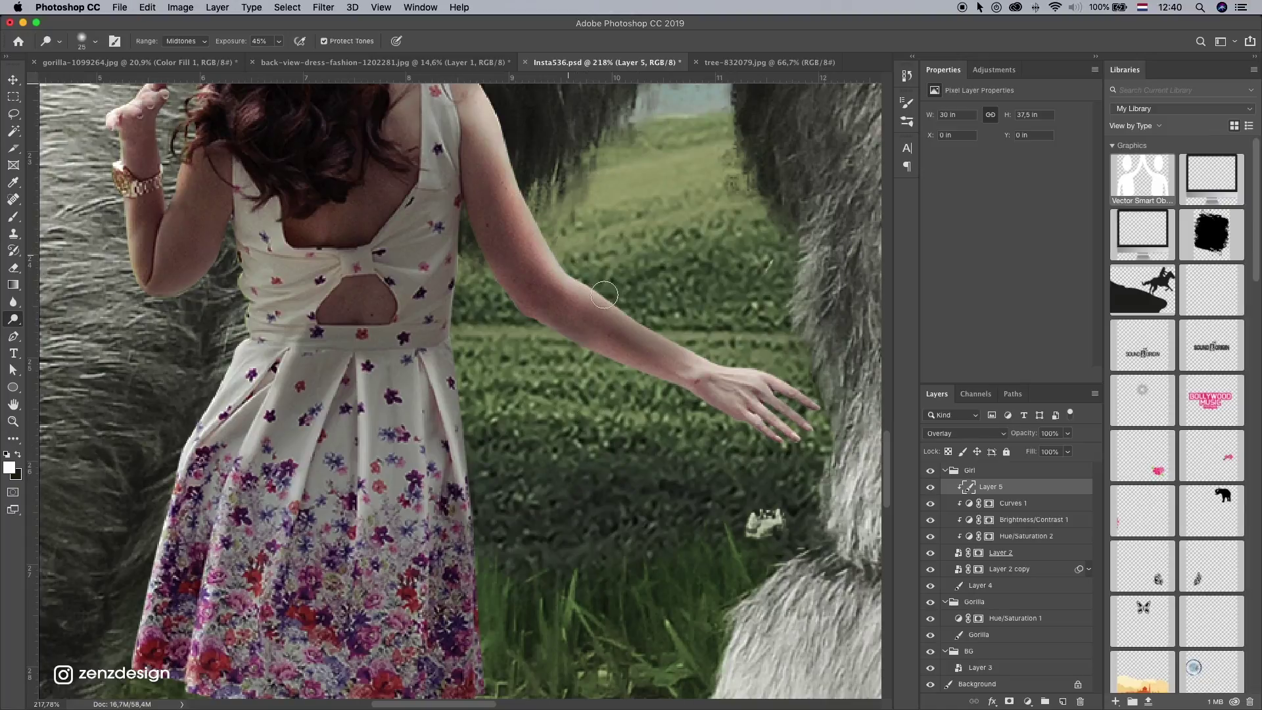
{"action": "left_click_drag", "start_coordinate": [630, 311], "coordinate": [866, 431]}
{"action": "key", "text": "super+z"}
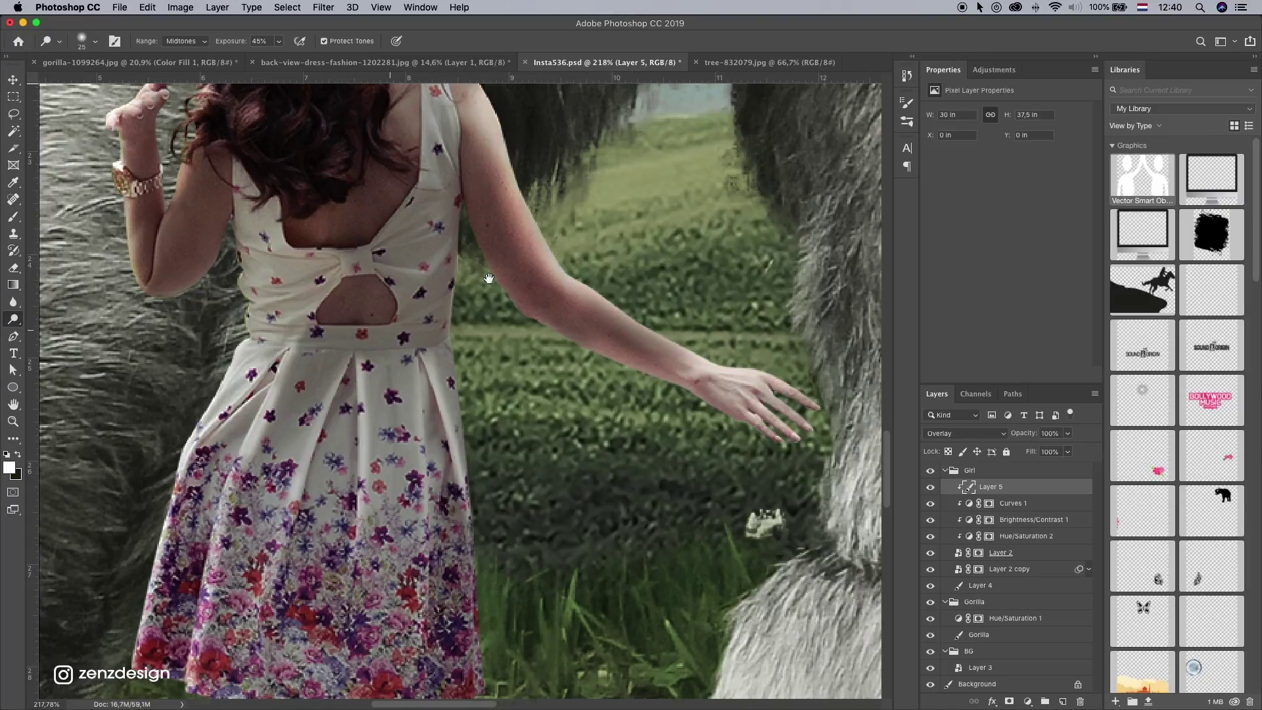
Step: Dodge the left edge and the pleats of the floral lower skirt, undoing and repeating unsatisfactory strokes
{"action": "left_click_drag", "start_coordinate": [460, 473], "coordinate": [625, 367]}
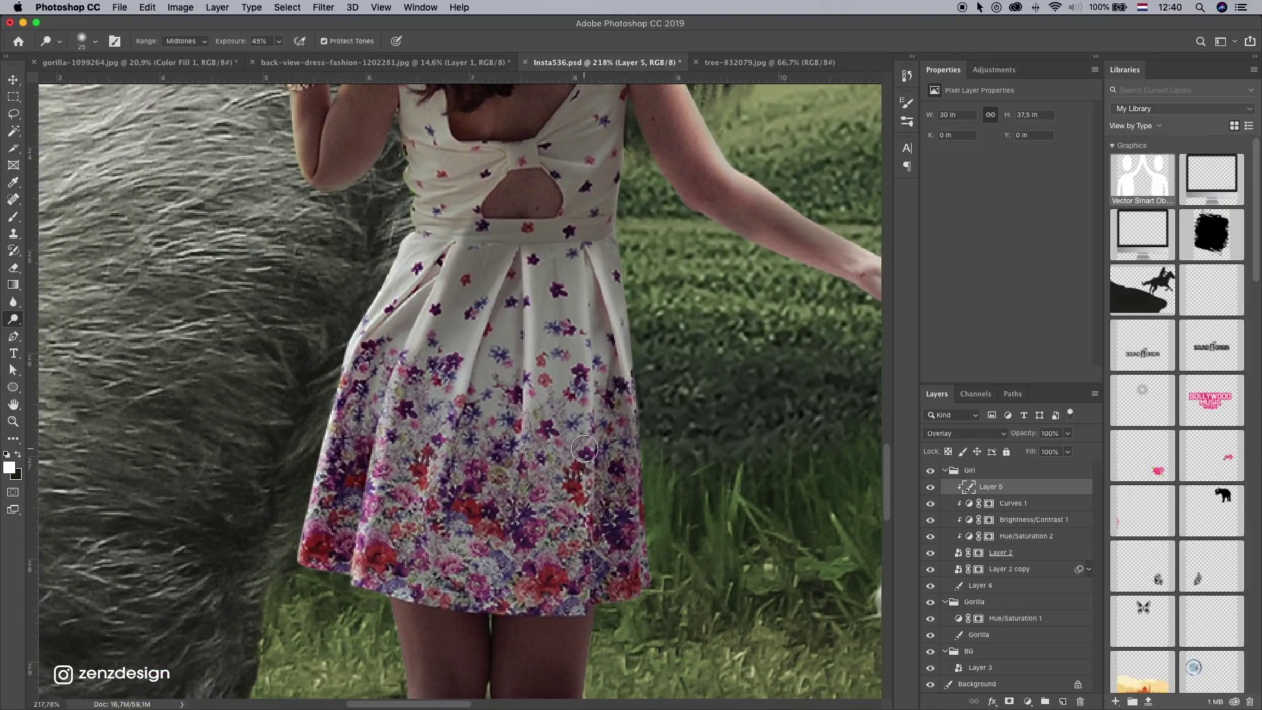
{"action": "left_click_drag", "start_coordinate": [348, 368], "coordinate": [304, 570]}
{"action": "left_click_drag", "start_coordinate": [387, 304], "coordinate": [302, 575]}
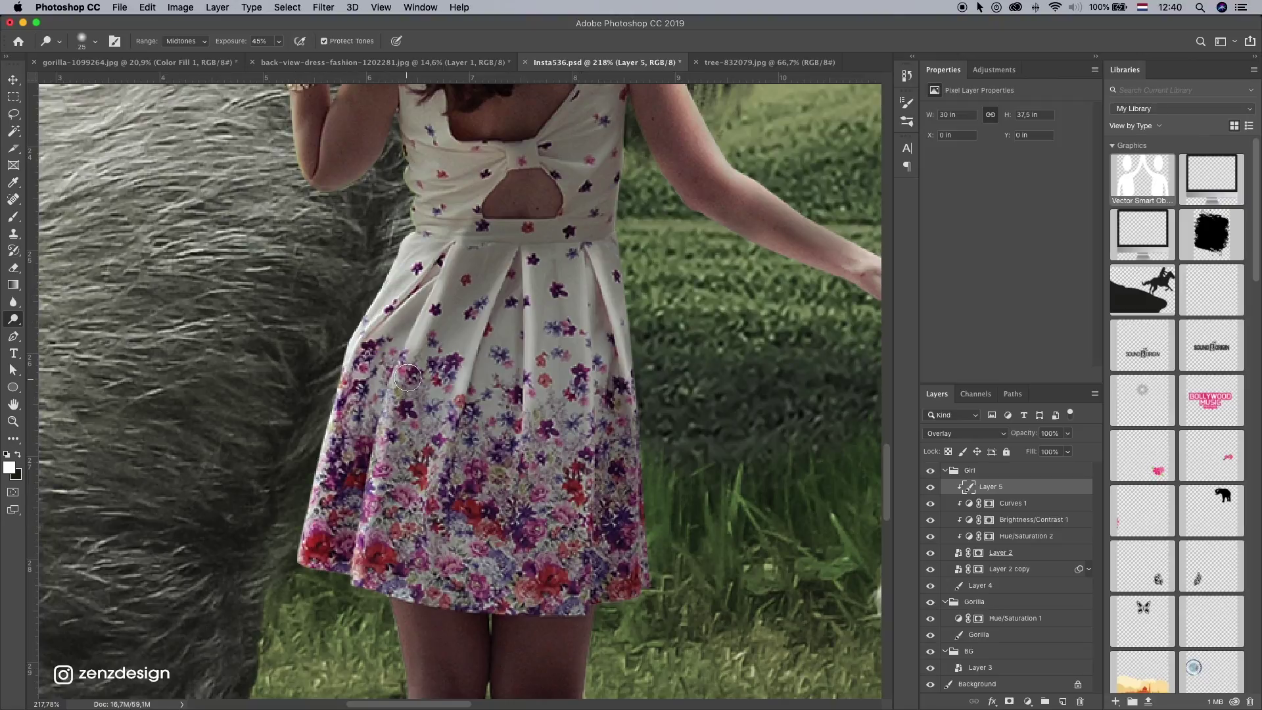
{"action": "key", "text": "super+z"}
{"action": "left_click_drag", "start_coordinate": [413, 358], "coordinate": [353, 681]}
{"action": "left_click_drag", "start_coordinate": [490, 351], "coordinate": [399, 626]}
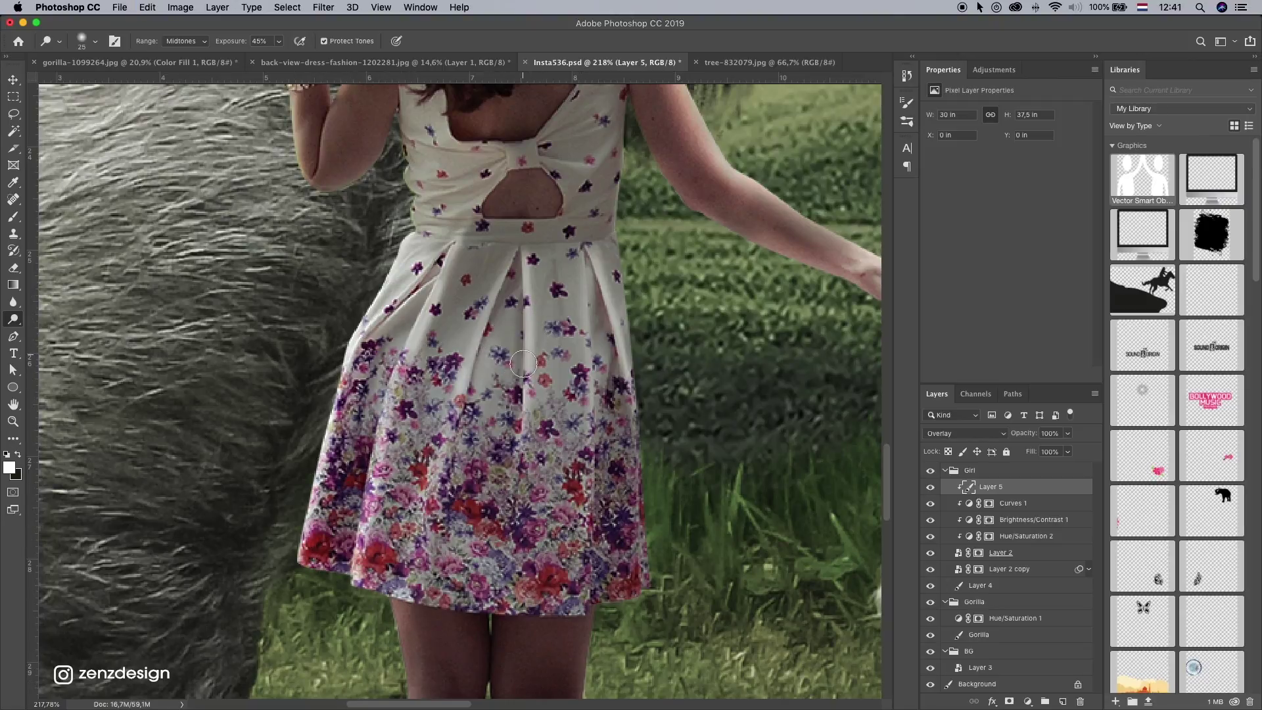
{"action": "key", "text": "super+z"}
{"action": "left_click_drag", "start_coordinate": [524, 356], "coordinate": [527, 516]}
{"action": "left_click_drag", "start_coordinate": [485, 353], "coordinate": [414, 533]}
Step: Dodge the skirt's left hem edge and the outer edge of the left leg from thigh to ankle
{"action": "left_click_drag", "start_coordinate": [557, 490], "coordinate": [575, 275]}
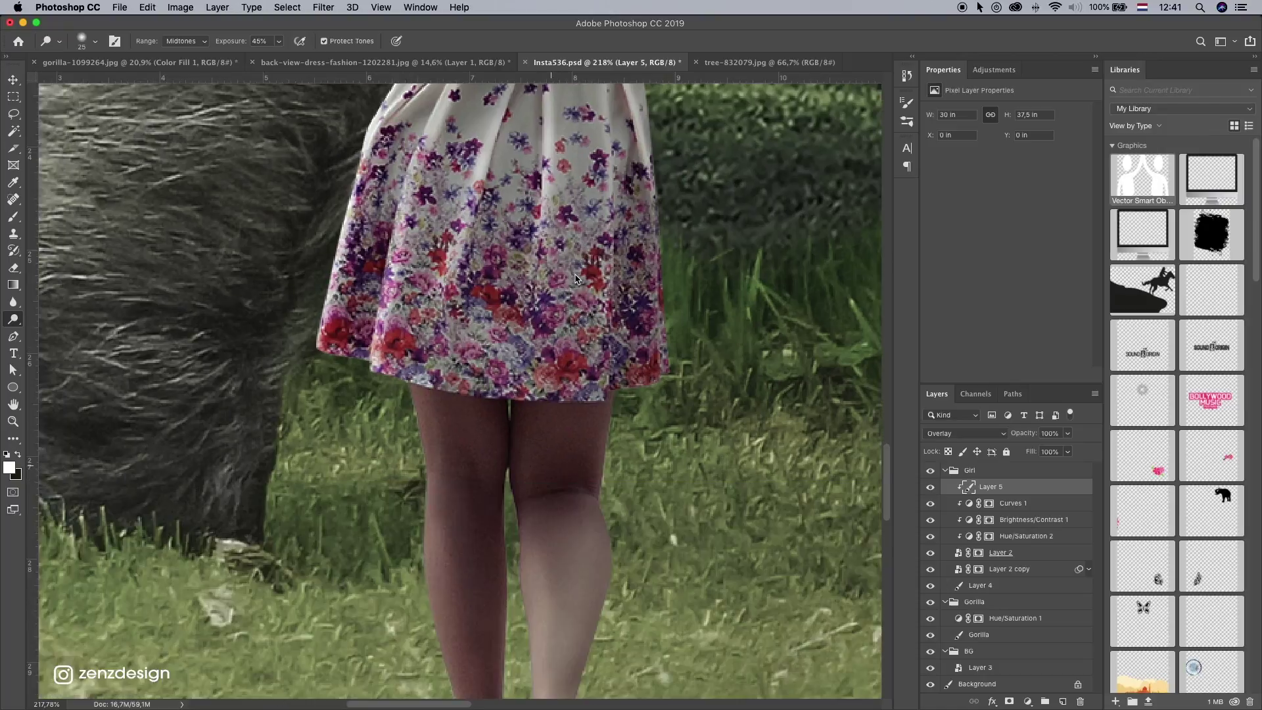
{"action": "scroll", "coordinate": [576, 279], "scroll_direction": "down", "scroll_amount": 1}
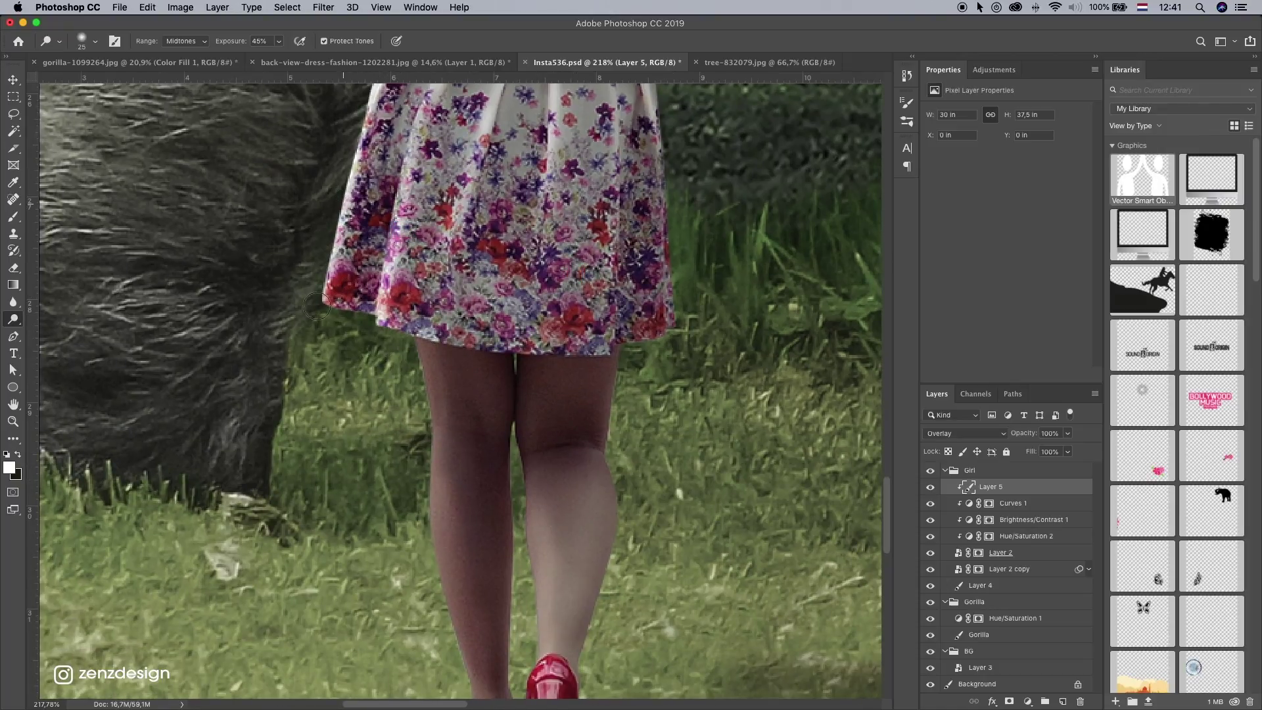
{"action": "left_click_drag", "start_coordinate": [343, 204], "coordinate": [317, 306]}
{"action": "left_click_drag", "start_coordinate": [428, 357], "coordinate": [429, 549]}
{"action": "mouse_move", "coordinate": [425, 581]}
{"action": "left_mouse_down"}
{"action": "mouse_move", "coordinate": [474, 335]}
{"action": "mouse_move", "coordinate": [459, 319]}
{"action": "mouse_move", "coordinate": [463, 467]}
{"action": "left_mouse_up"}
{"action": "left_click_drag", "start_coordinate": [439, 312], "coordinate": [470, 517]}
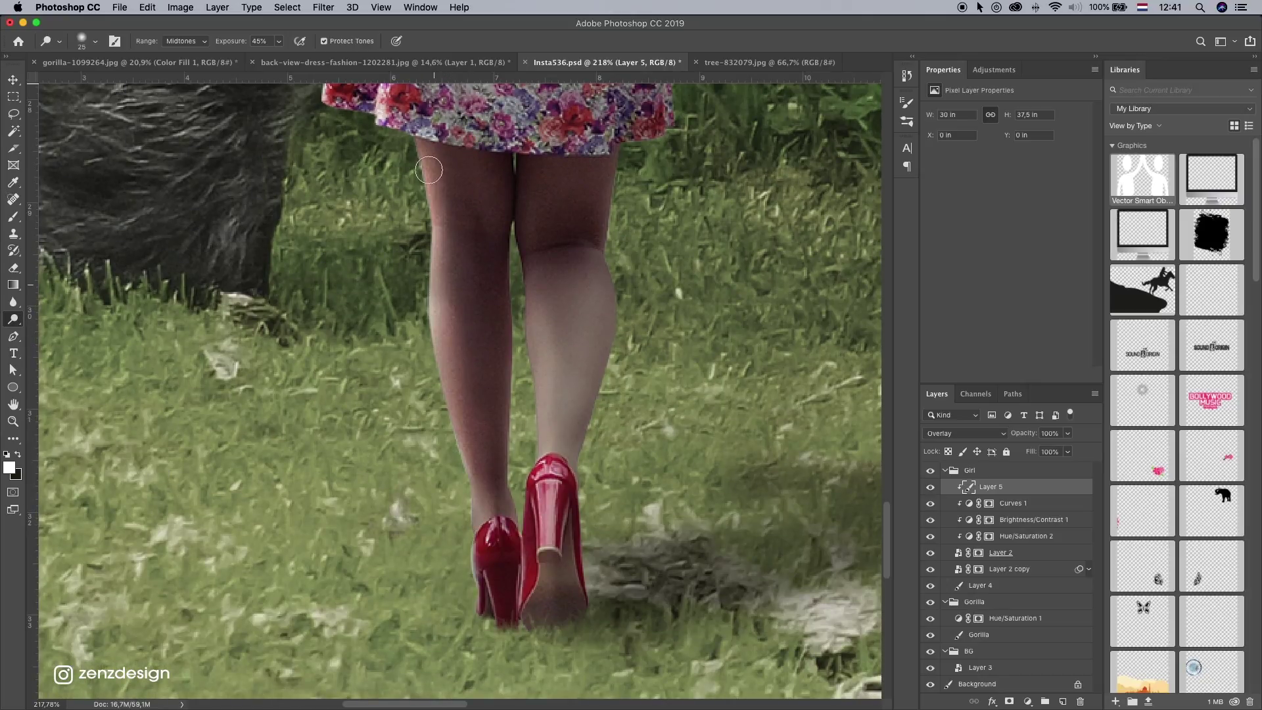
{"action": "mouse_move", "coordinate": [429, 170]}
{"action": "left_mouse_down"}
{"action": "mouse_move", "coordinate": [470, 486]}
{"action": "mouse_move", "coordinate": [463, 581]}
{"action": "left_mouse_up"}
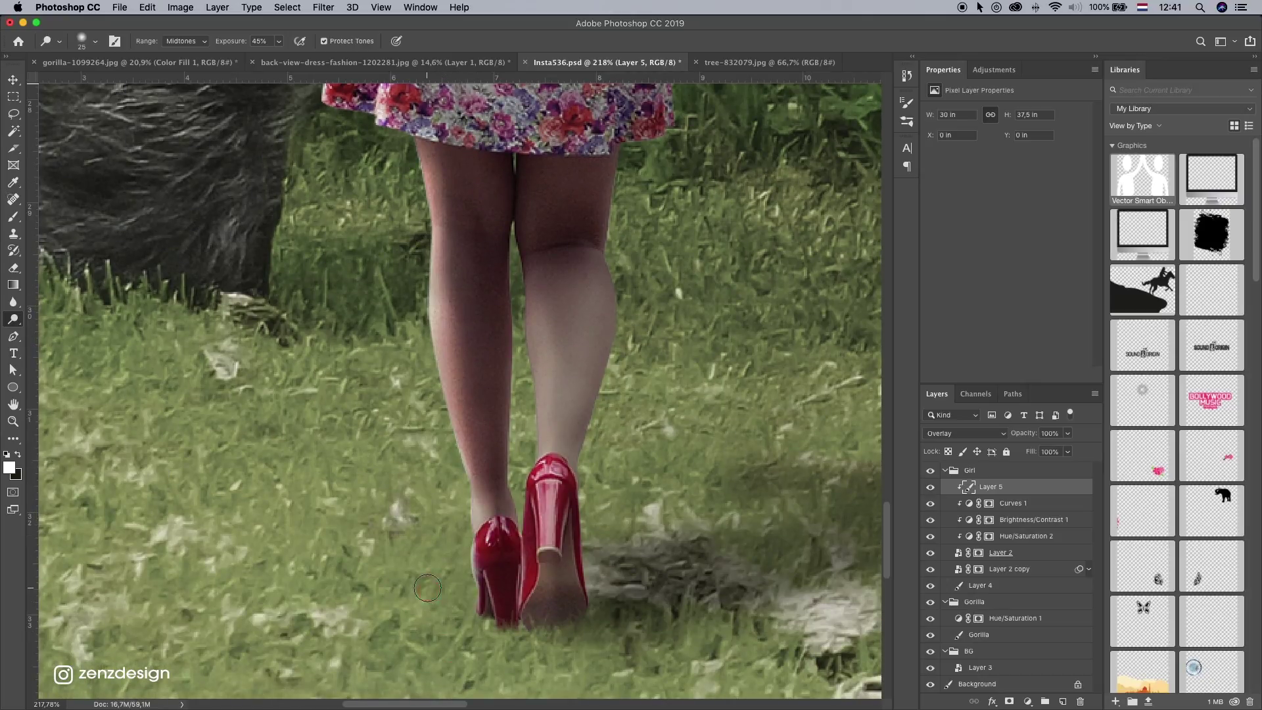
Step: Dodge the left edge of the right calf with a 15 px brush, undoing strokes that are not wanted
{"action": "scroll", "coordinate": [515, 340], "scroll_direction": "up", "scroll_amount": 3}
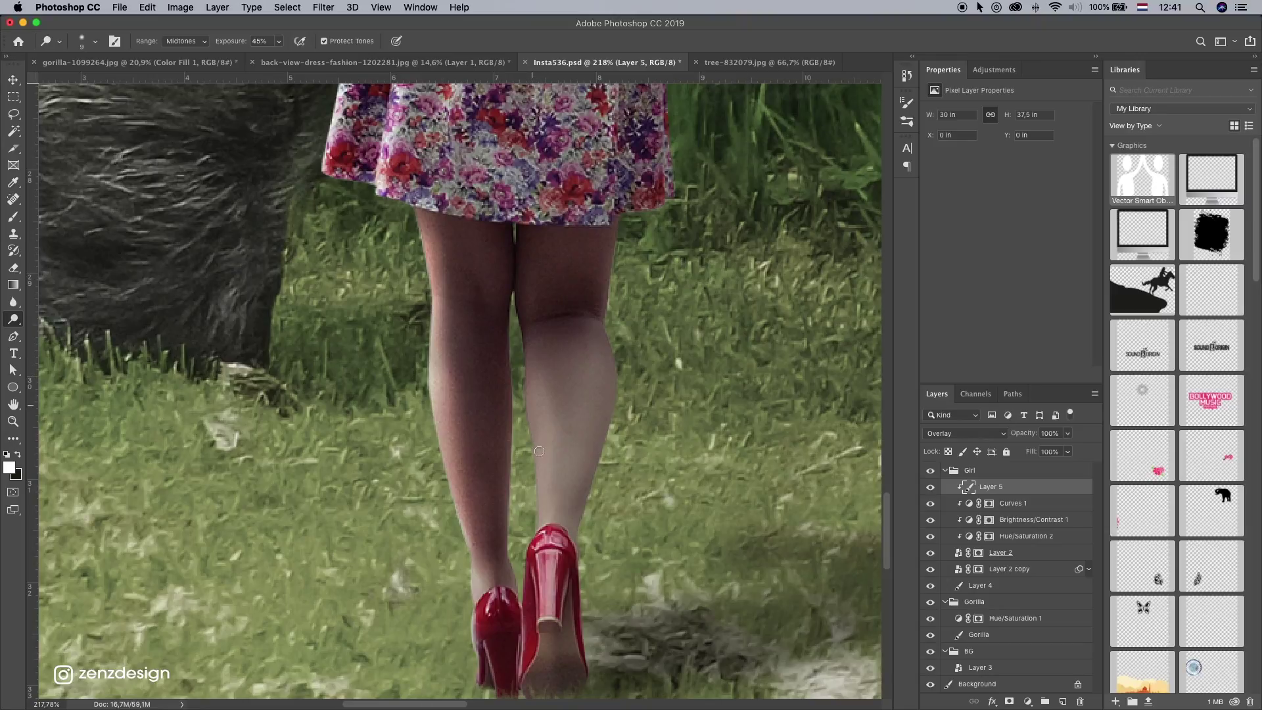
{"action": "left_click_drag", "start_coordinate": [534, 377], "coordinate": [550, 490]}
{"action": "key", "text": "bracketright"}
{"action": "key", "text": "bracketright"}
{"action": "key", "text": "super+z"}
{"action": "mouse_move", "coordinate": [528, 393]}
{"action": "left_mouse_down"}
{"action": "mouse_move", "coordinate": [546, 498]}
{"action": "mouse_move", "coordinate": [540, 384]}
{"action": "mouse_move", "coordinate": [540, 496]}
{"action": "left_mouse_up"}
{"action": "key", "text": "super+z"}
{"action": "key", "text": "super+z"}
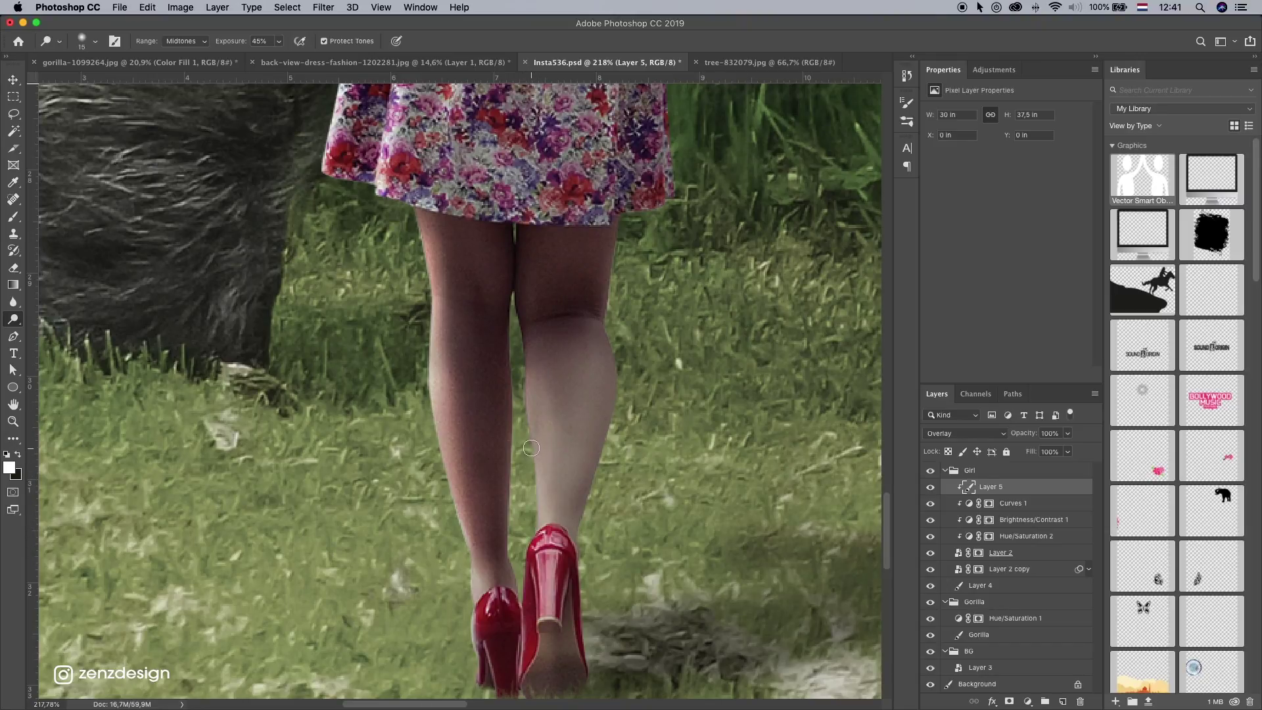
{"action": "left_click_drag", "start_coordinate": [527, 394], "coordinate": [530, 435]}
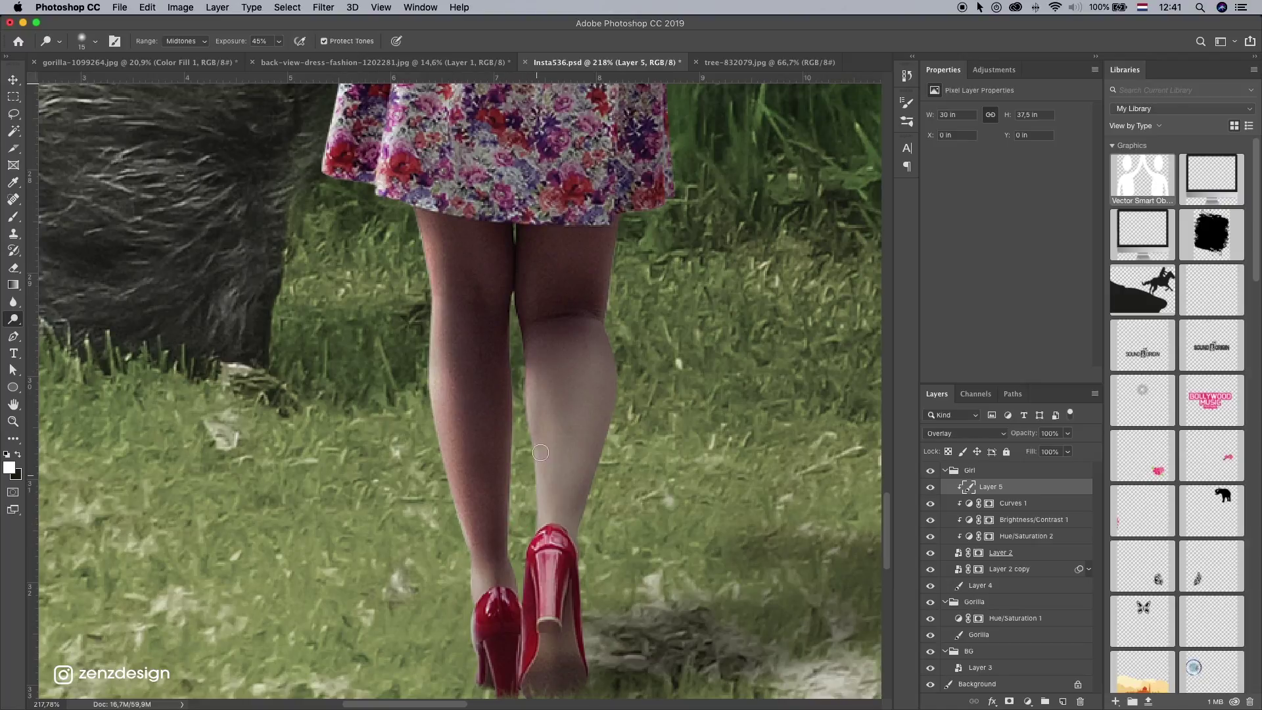
Step: Dodge the red high heels along their heels and left edges, and undo the unwanted strokes
{"action": "scroll", "coordinate": [524, 558], "scroll_direction": "down", "scroll_amount": 5}
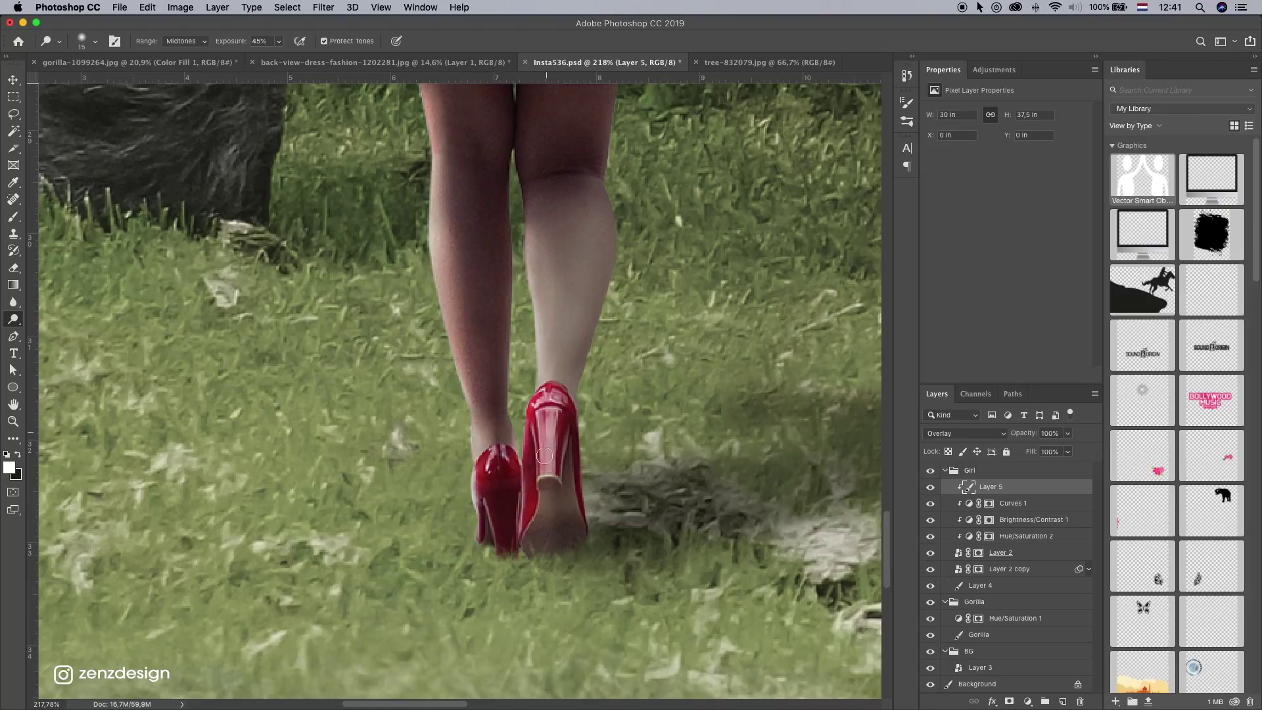
{"action": "left_click_drag", "start_coordinate": [544, 455], "coordinate": [512, 592]}
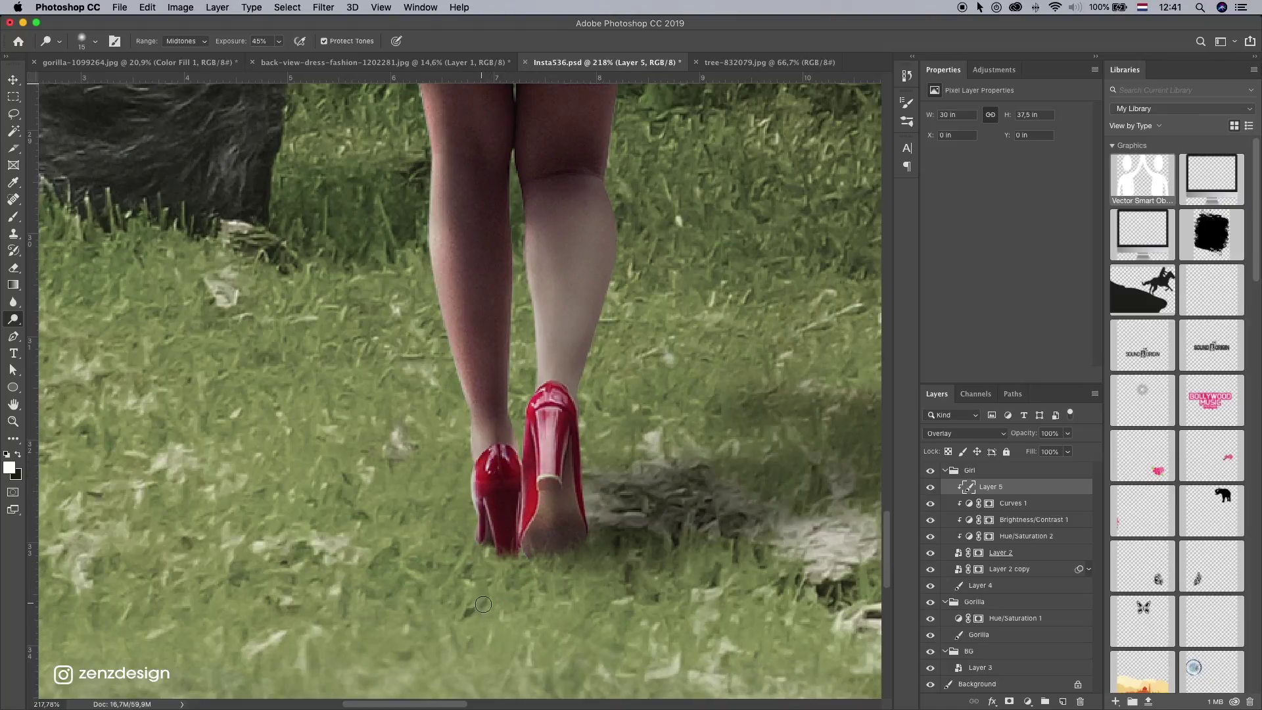
{"action": "left_click_drag", "start_coordinate": [543, 393], "coordinate": [519, 538]}
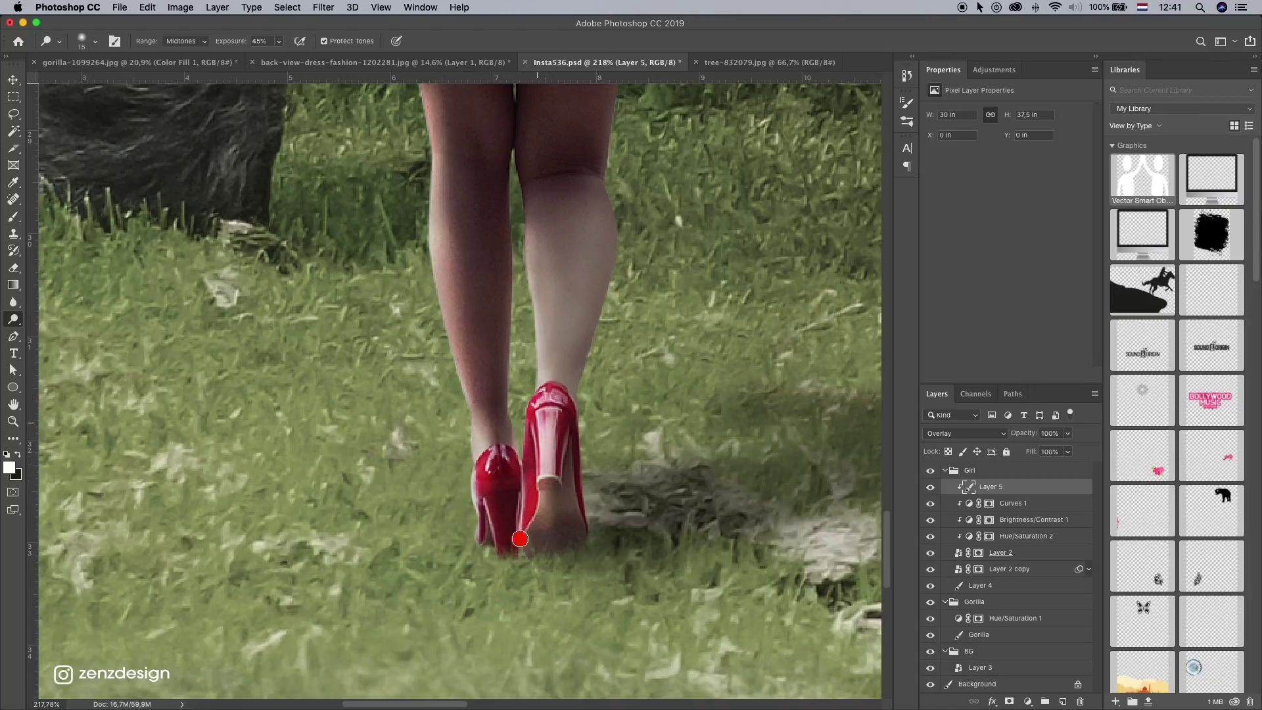
{"action": "scroll", "coordinate": [463, 433], "scroll_direction": "up", "scroll_amount": 5}
{"action": "scroll", "coordinate": [460, 428], "scroll_direction": "down", "scroll_amount": 10}
{"action": "scroll", "coordinate": [480, 389], "scroll_direction": "up", "scroll_amount": 3}
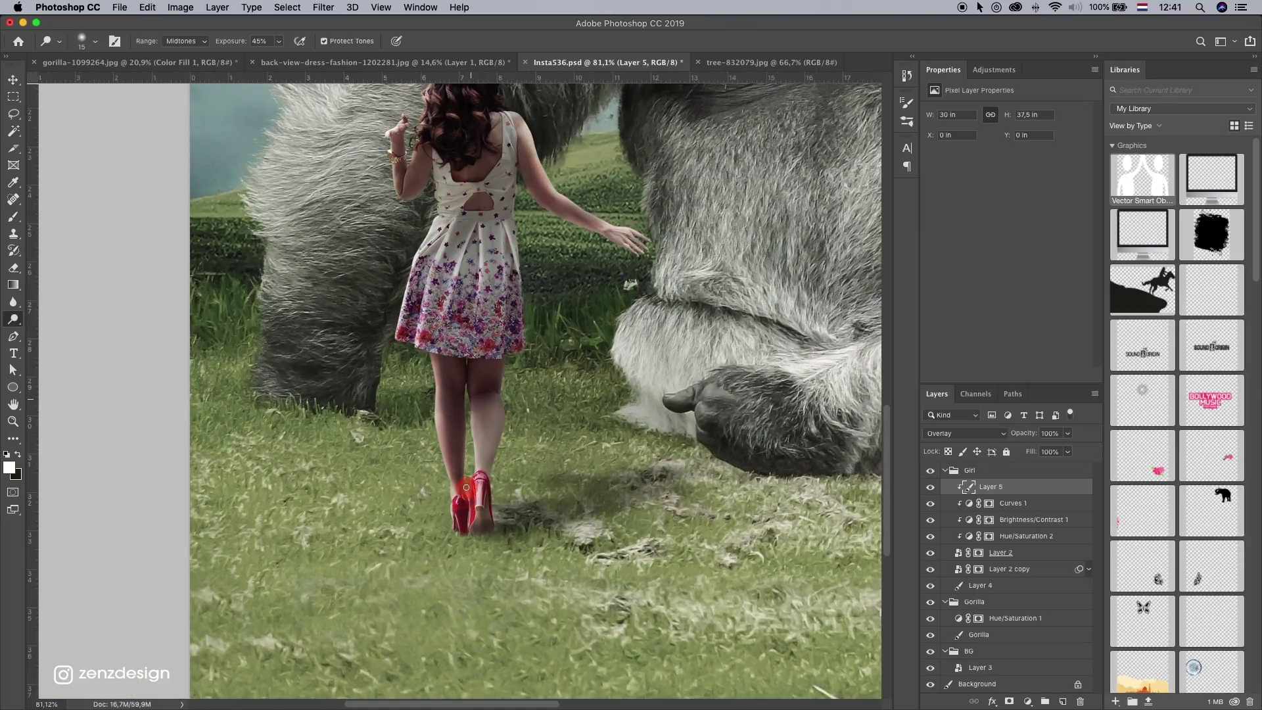
{"action": "key", "text": "super+z"}
{"action": "left_click", "coordinate": [471, 493]}
{"action": "key", "text": "super+z"}
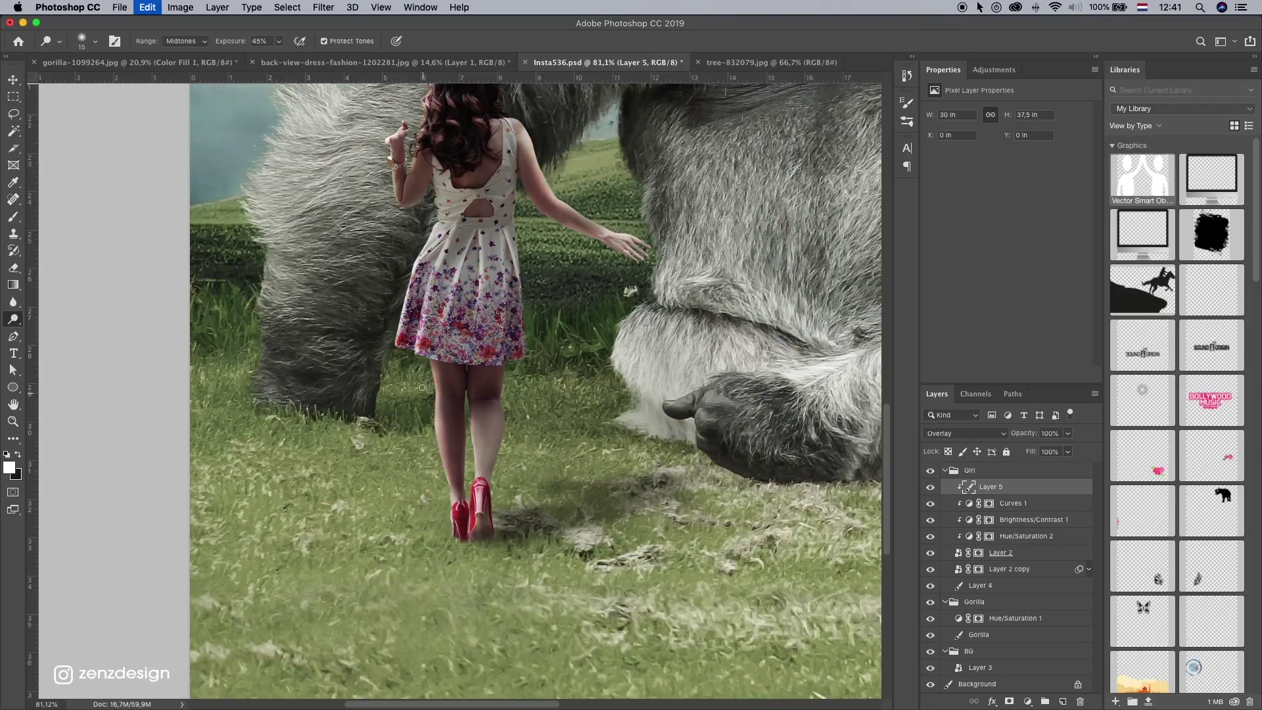
Step: Switch to the Burn tool with the Highlights range and 43% exposure
{"action": "scroll", "coordinate": [402, 416], "scroll_direction": "up", "scroll_amount": 3}
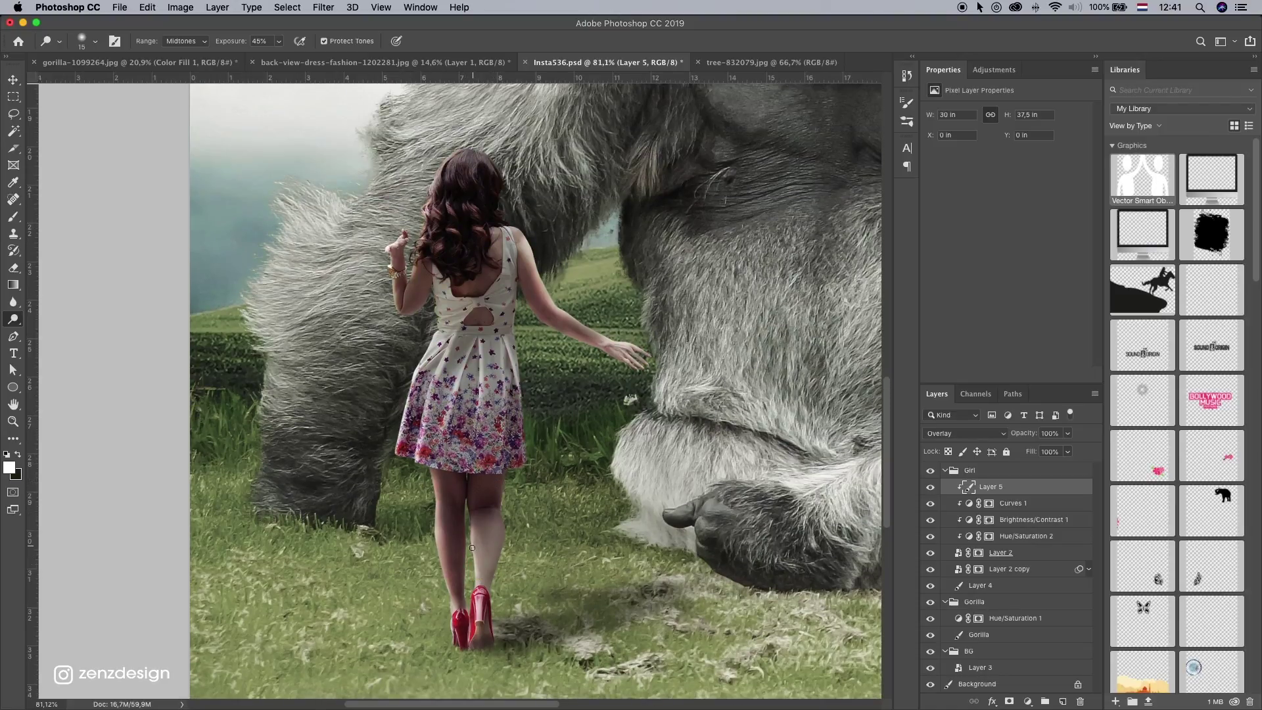
{"action": "scroll", "coordinate": [487, 478], "scroll_direction": "up", "scroll_amount": 3}
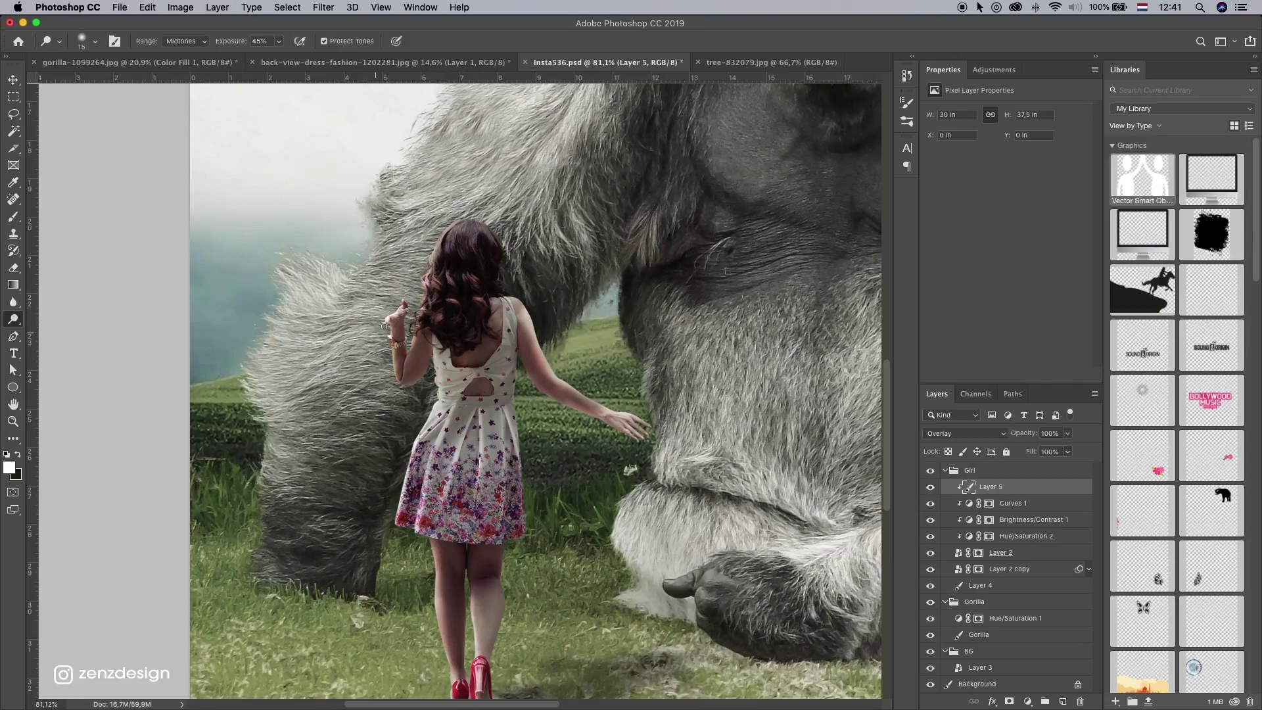
{"action": "left_click", "coordinate": [391, 346]}
{"action": "scroll", "coordinate": [480, 388], "scroll_direction": "up", "scroll_amount": 2}
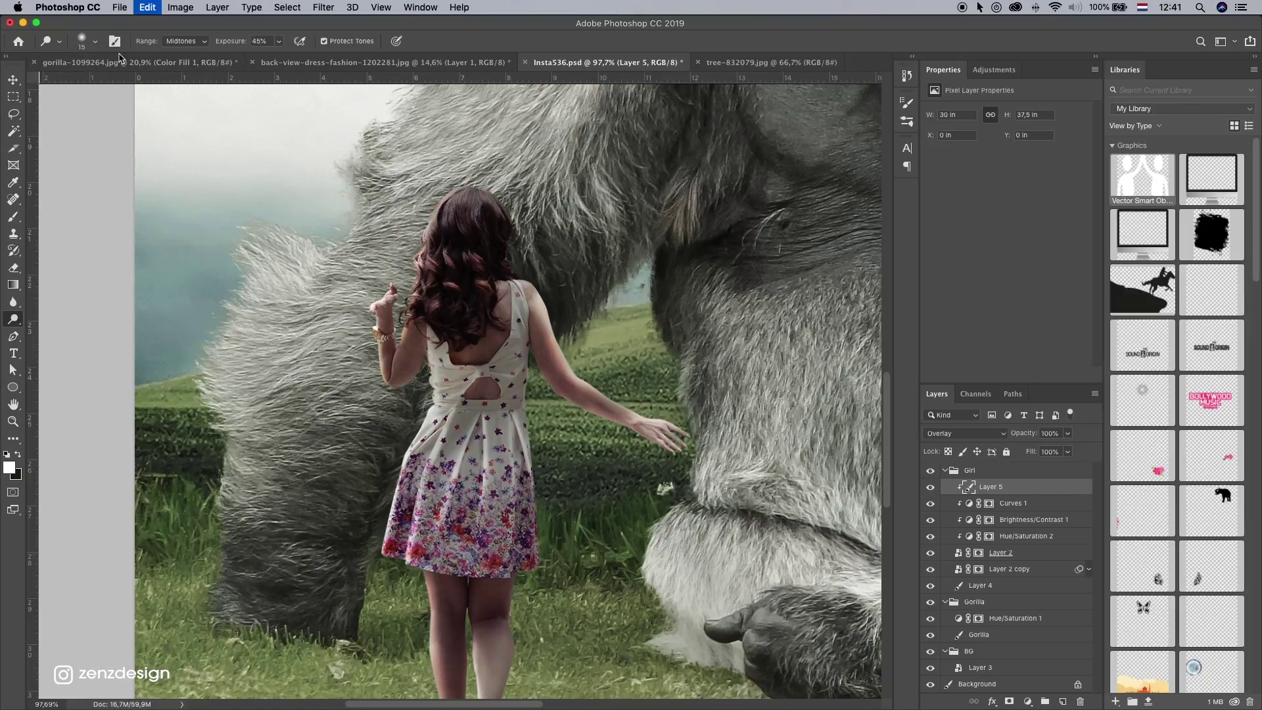
{"action": "right_click", "coordinate": [14, 320]}
{"action": "left_click", "coordinate": [66, 331]}
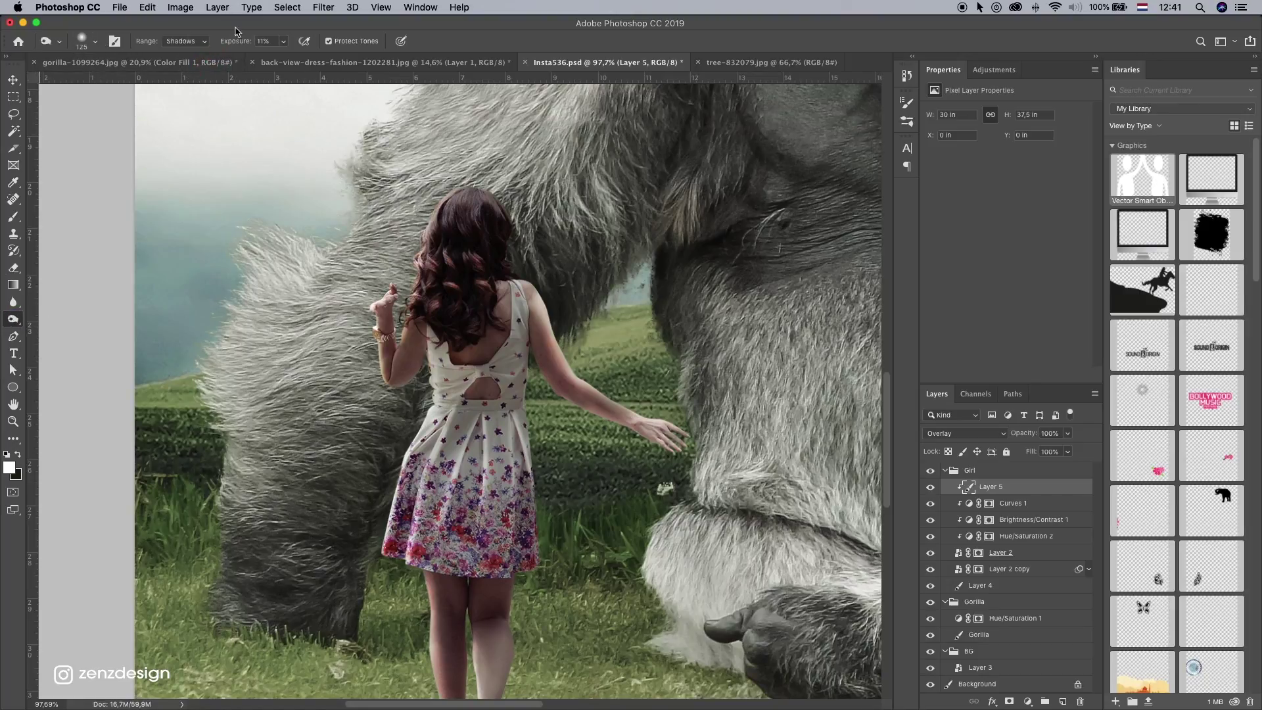
{"action": "left_click", "coordinate": [203, 44]}
{"action": "left_click", "coordinate": [191, 66]}
{"action": "left_click", "coordinate": [283, 41]}
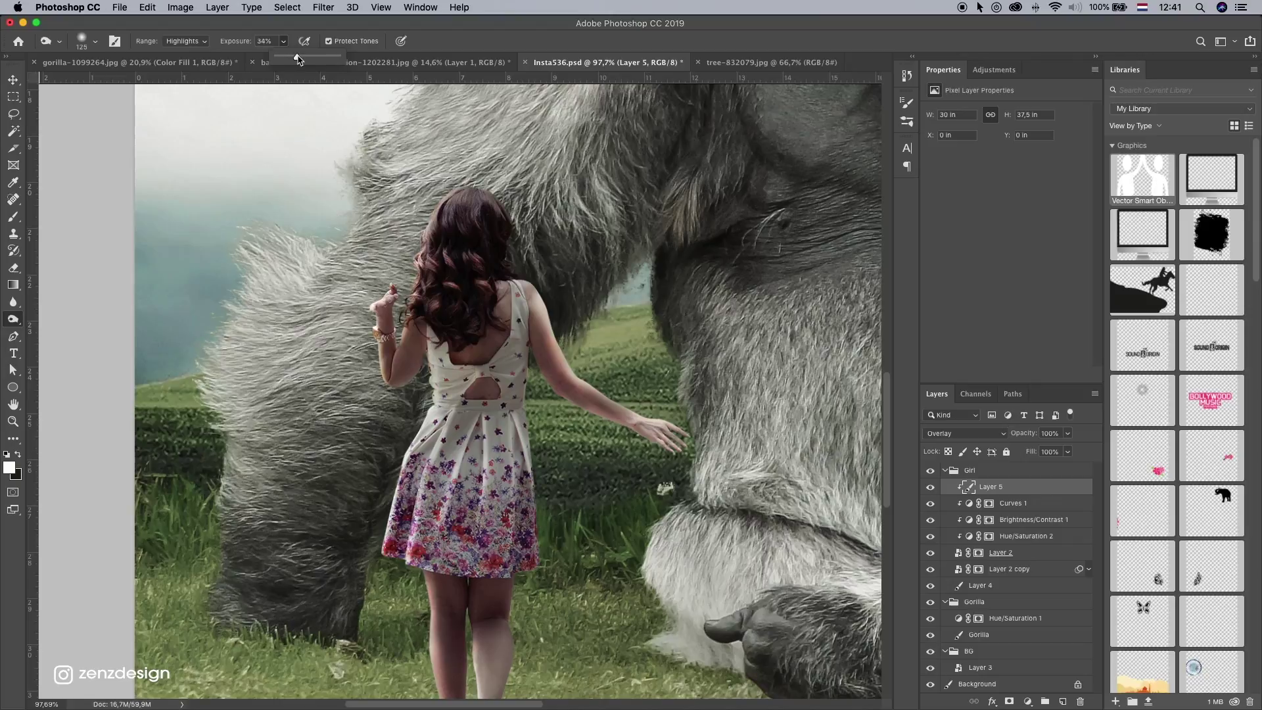
Step: Reduce the Burn brush to 10 px and lower its exposure to 36%
{"action": "scroll", "coordinate": [381, 382], "scroll_direction": "up", "scroll_amount": 5}
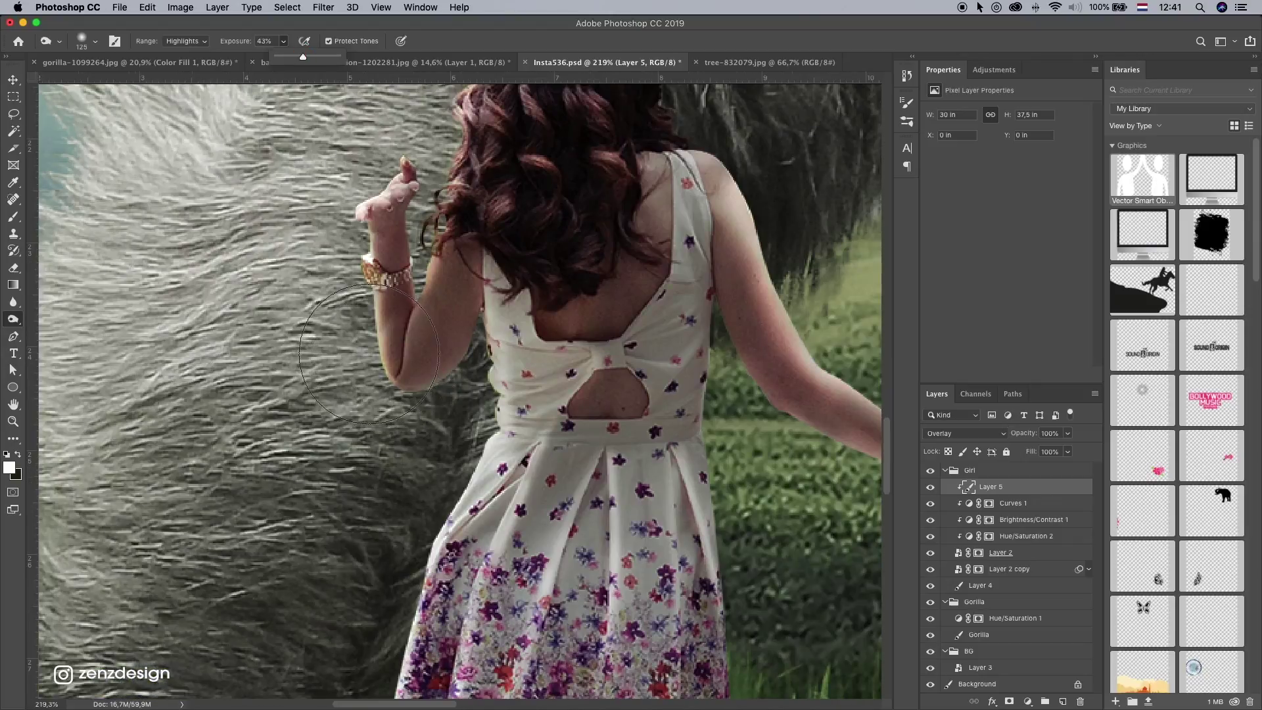
{"action": "key", "text": "["}
{"action": "key", "text": "["}
{"action": "key", "text": "["}
{"action": "key", "text": "bracketleft"}
{"action": "key", "text": "bracketleft"}
{"action": "key", "text": "bracketleft"}
{"action": "key", "text": "bracketleft"}
{"action": "key", "text": "bracketleft"}
{"action": "key", "text": "bracketleft"}
{"action": "key", "text": "bracketleft"}
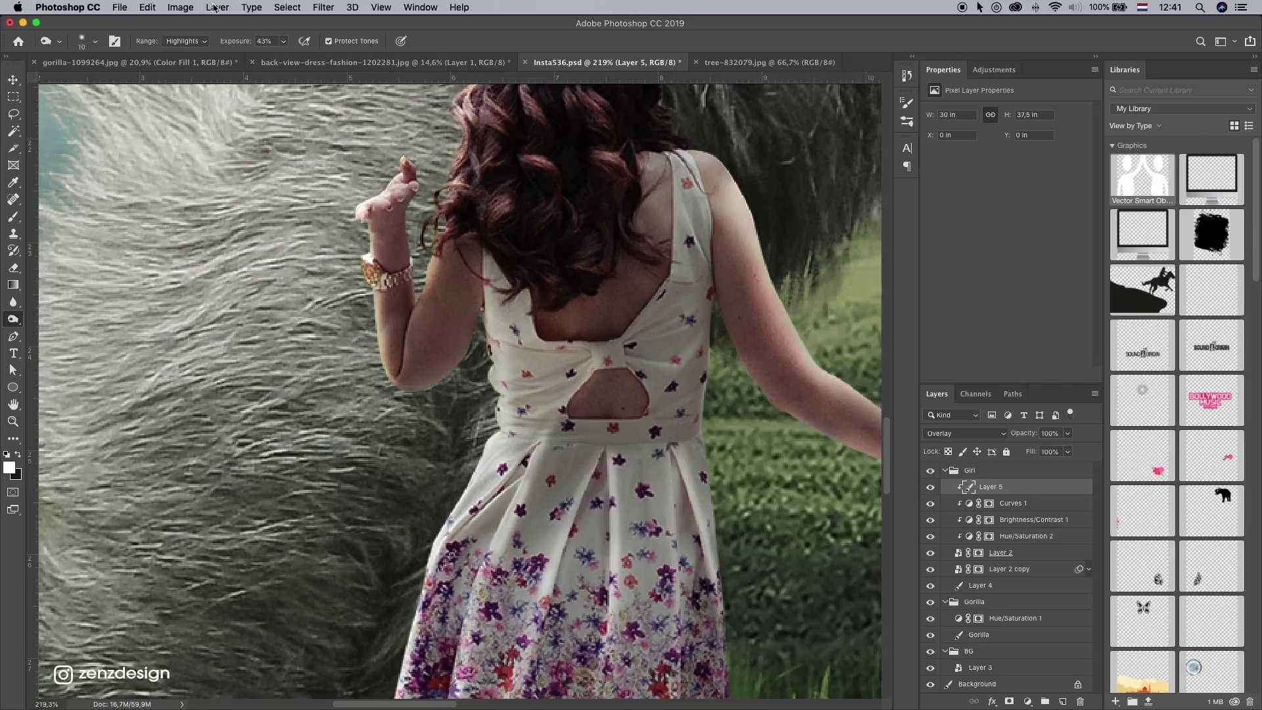
{"action": "left_click", "coordinate": [283, 41]}
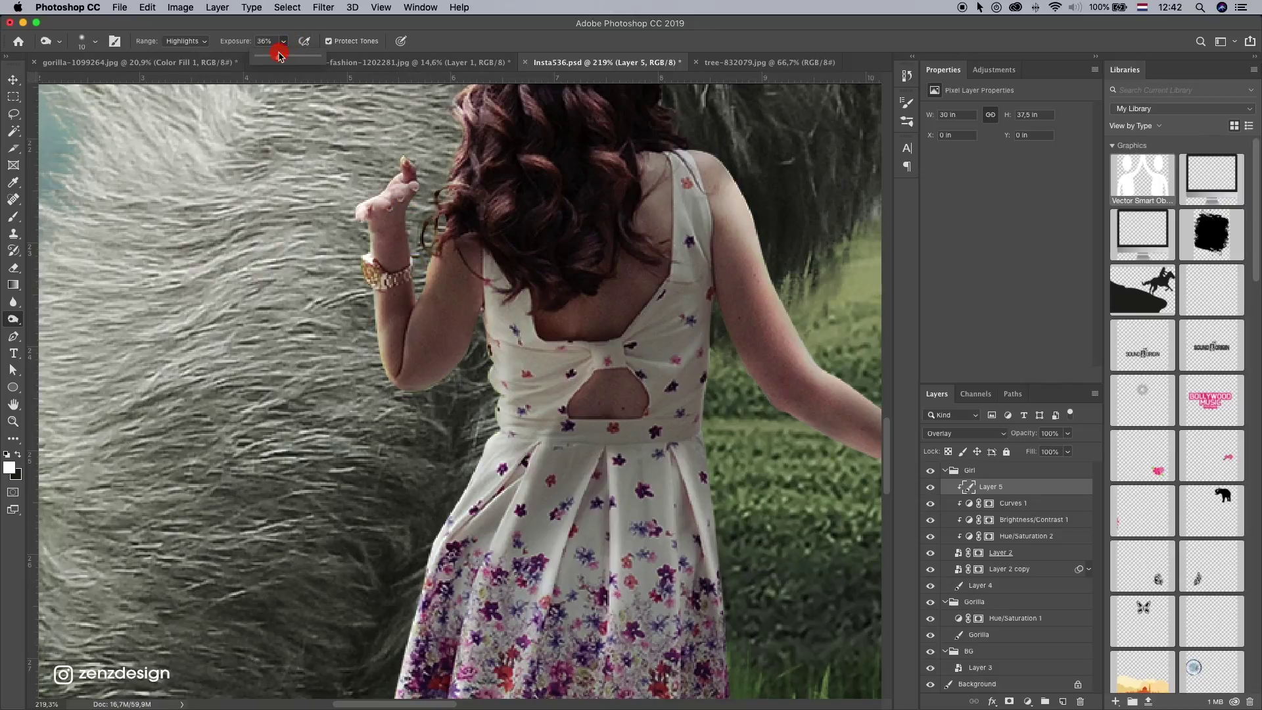
{"action": "left_click", "coordinate": [402, 279]}
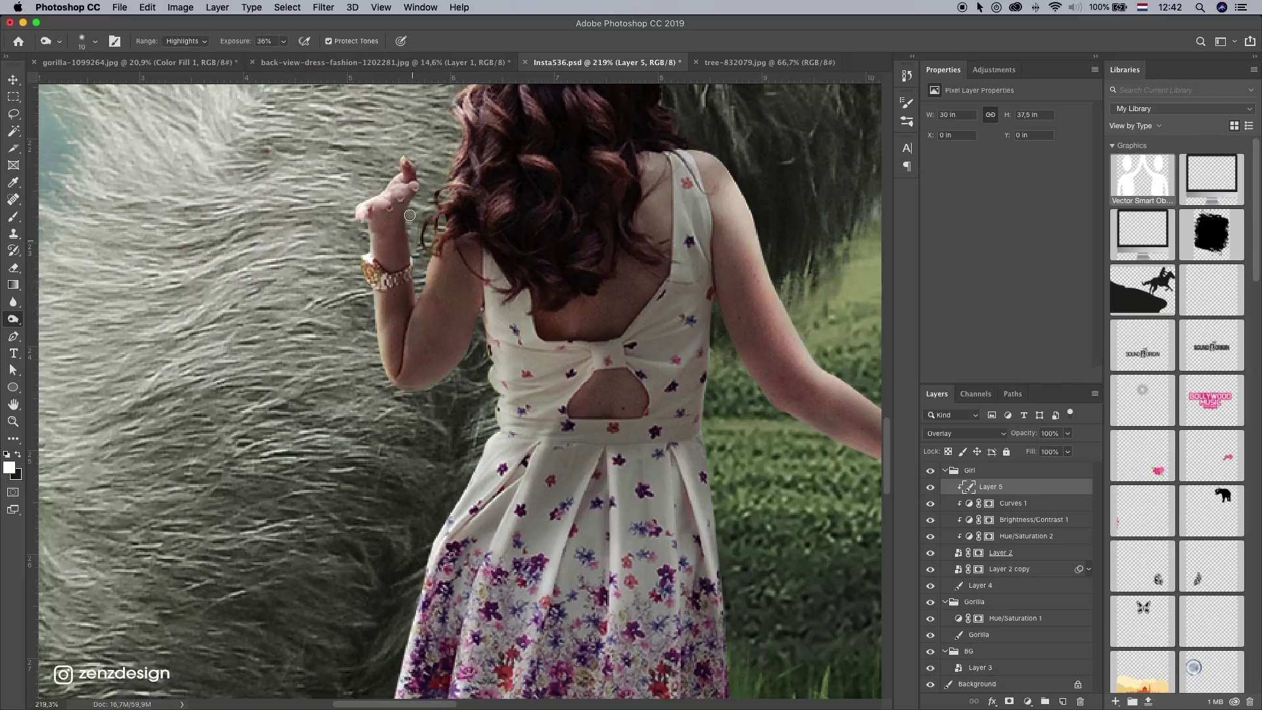
Step: Burn the edges around the girl's raised hand and along the left side of her waist with the 10 px brush
{"action": "left_click_drag", "start_coordinate": [408, 207], "coordinate": [441, 174]}
{"action": "left_click", "coordinate": [458, 367]}
{"action": "left_click", "coordinate": [480, 351]}
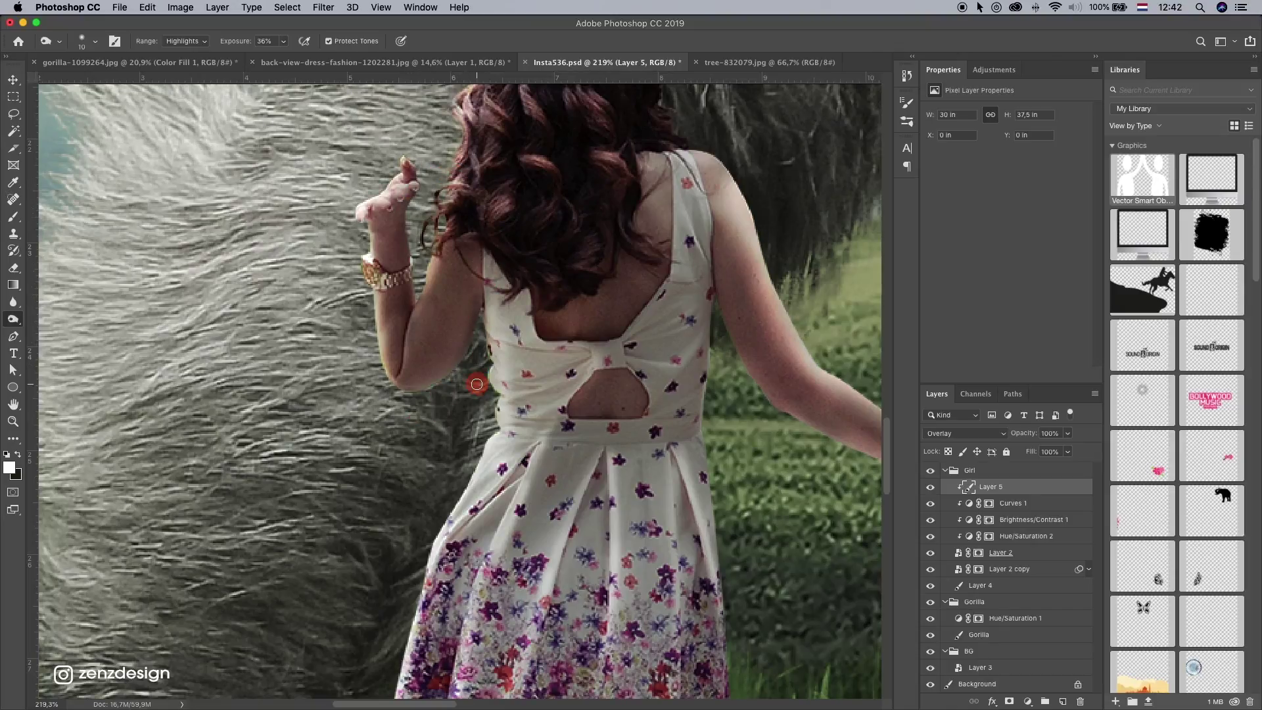
Step: Enlarge the Burn brush to 30 px and darken the right side of the dress from the armhole to the skirt
{"action": "key", "text": "bracketright"}
{"action": "key", "text": "bracketright"}
{"action": "mouse_move", "coordinate": [708, 267]}
{"action": "left_mouse_down"}
{"action": "mouse_move", "coordinate": [704, 429]}
{"action": "mouse_move", "coordinate": [681, 461]}
{"action": "left_mouse_up"}
{"action": "left_click_drag", "start_coordinate": [709, 249], "coordinate": [700, 606]}
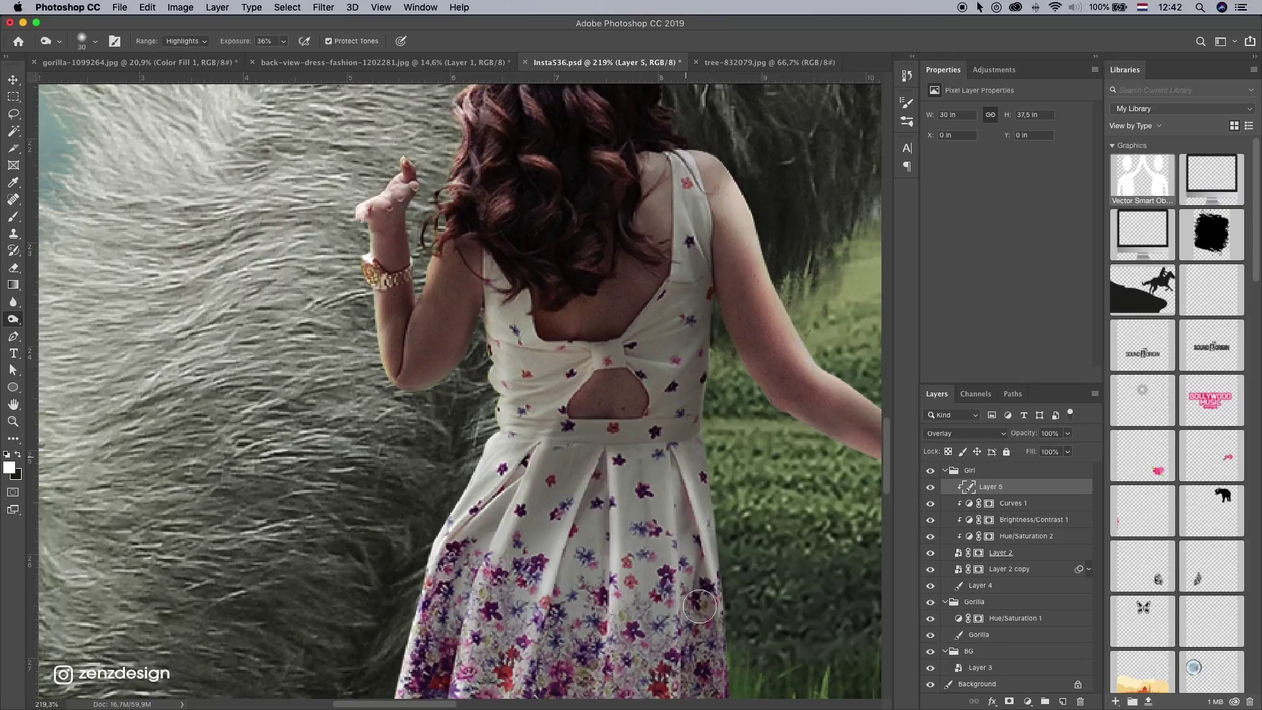
Step: Burn the pleats and folds of the skirt with small brushes between 9 px and 20 px
{"action": "scroll", "coordinate": [717, 656], "scroll_direction": "down", "scroll_amount": 5}
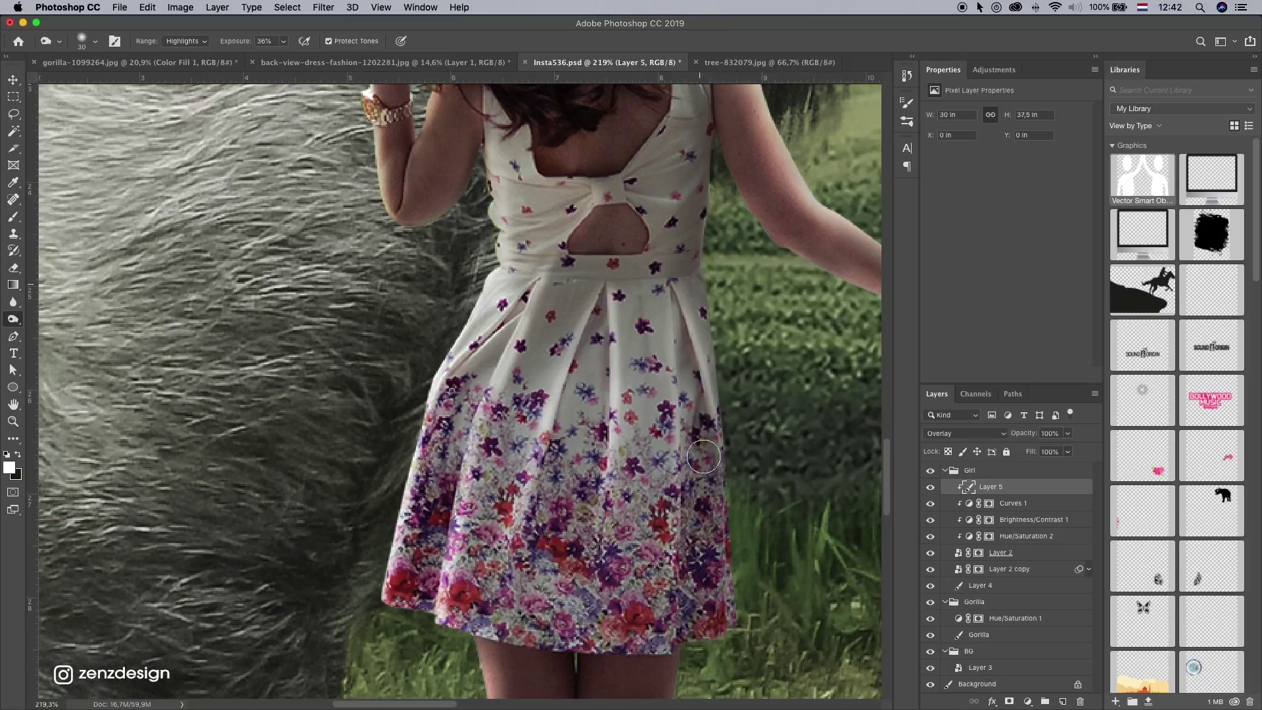
{"action": "key", "text": "bracketleft"}
{"action": "key", "text": "bracketleft"}
{"action": "left_click", "coordinate": [693, 397]}
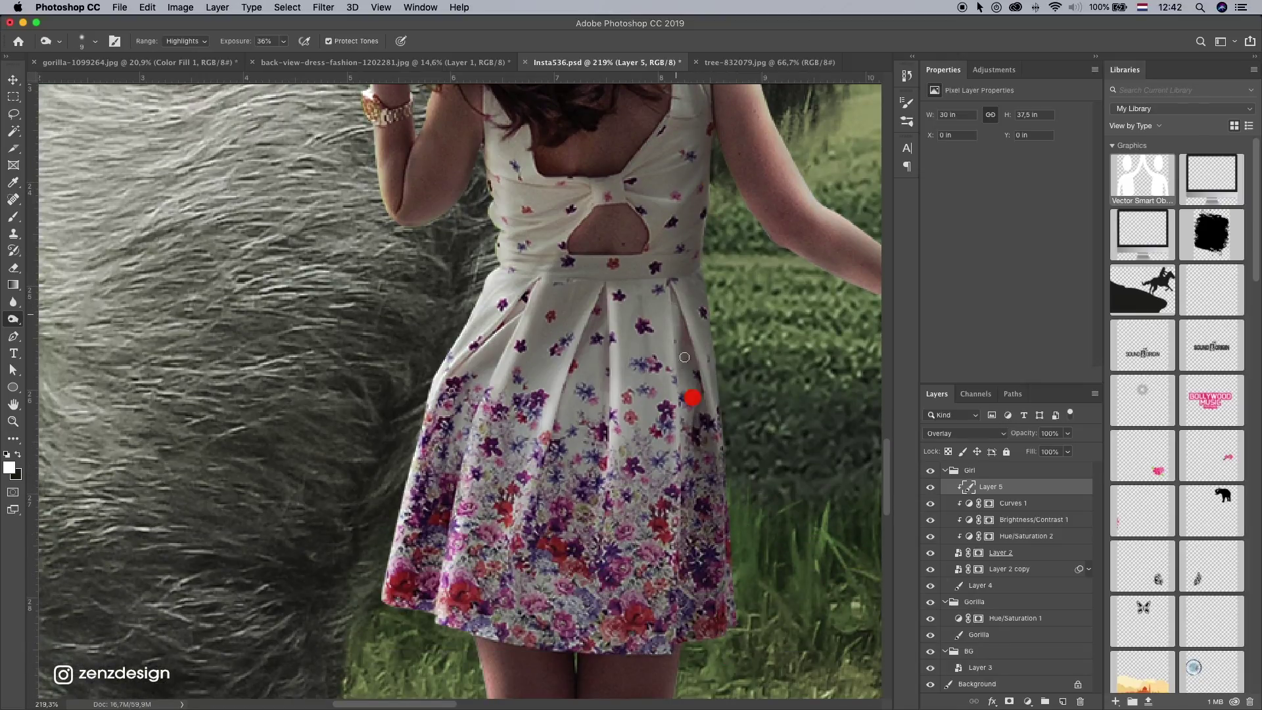
{"action": "left_click_drag", "start_coordinate": [603, 306], "coordinate": [603, 460]}
{"action": "key", "text": "bracketright"}
{"action": "key", "text": "bracketright"}
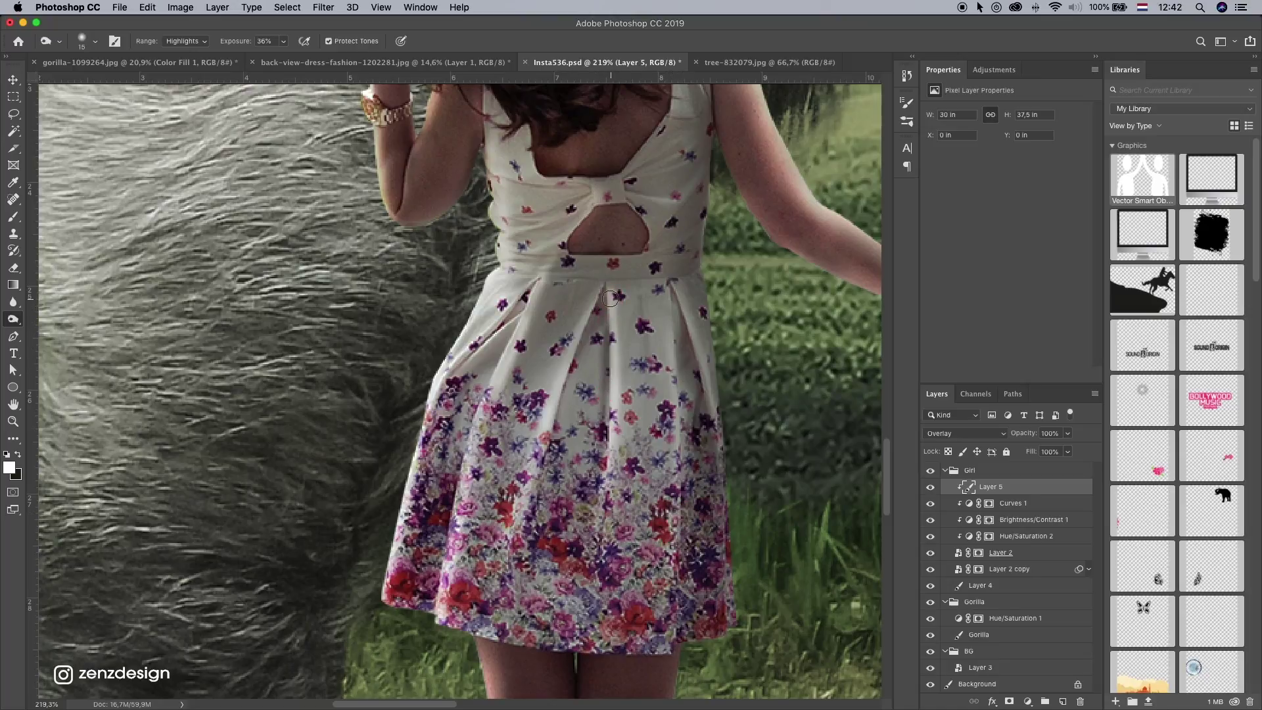
{"action": "left_click_drag", "start_coordinate": [591, 351], "coordinate": [568, 433]}
{"action": "mouse_move", "coordinate": [519, 293]}
{"action": "left_mouse_down"}
{"action": "mouse_move", "coordinate": [421, 491]}
{"action": "mouse_move", "coordinate": [396, 599]}
{"action": "mouse_move", "coordinate": [497, 571]}
{"action": "left_mouse_up"}
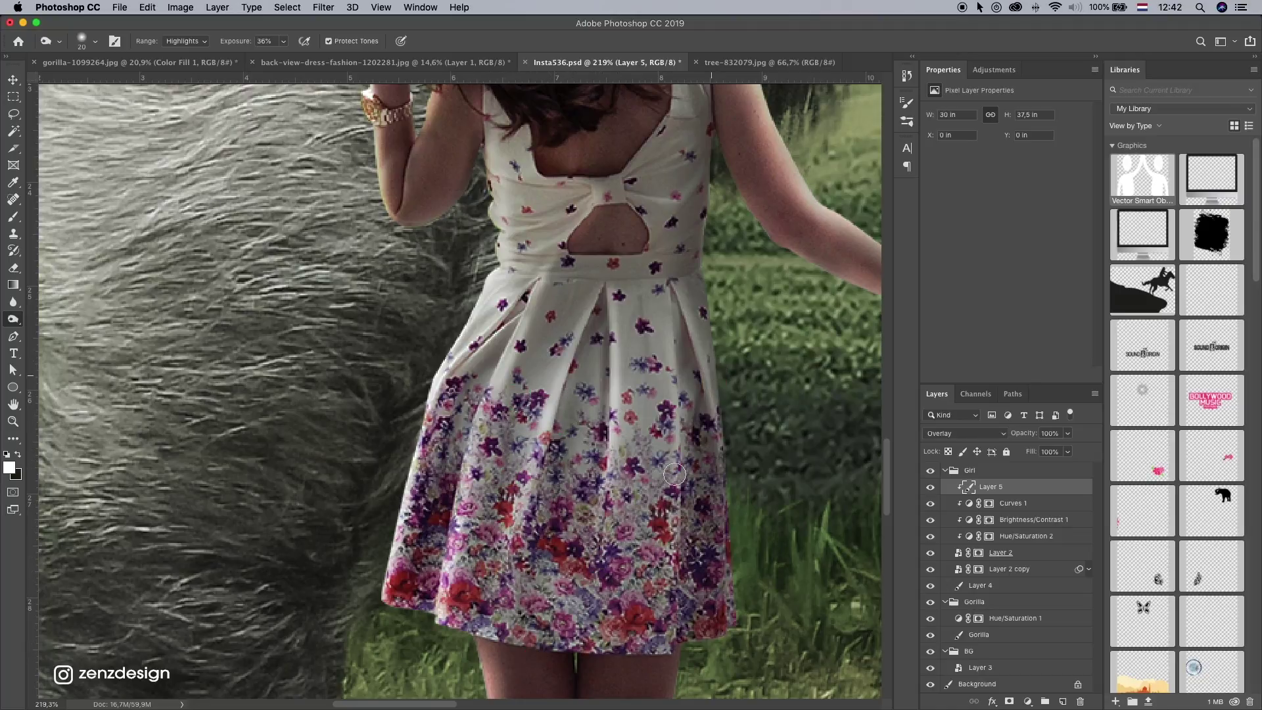
Step: Burn the lower legs and the right calf's outer edge, reducing the brush from 40 px to 20 px
{"action": "scroll", "coordinate": [708, 626], "scroll_direction": "down", "scroll_amount": 10}
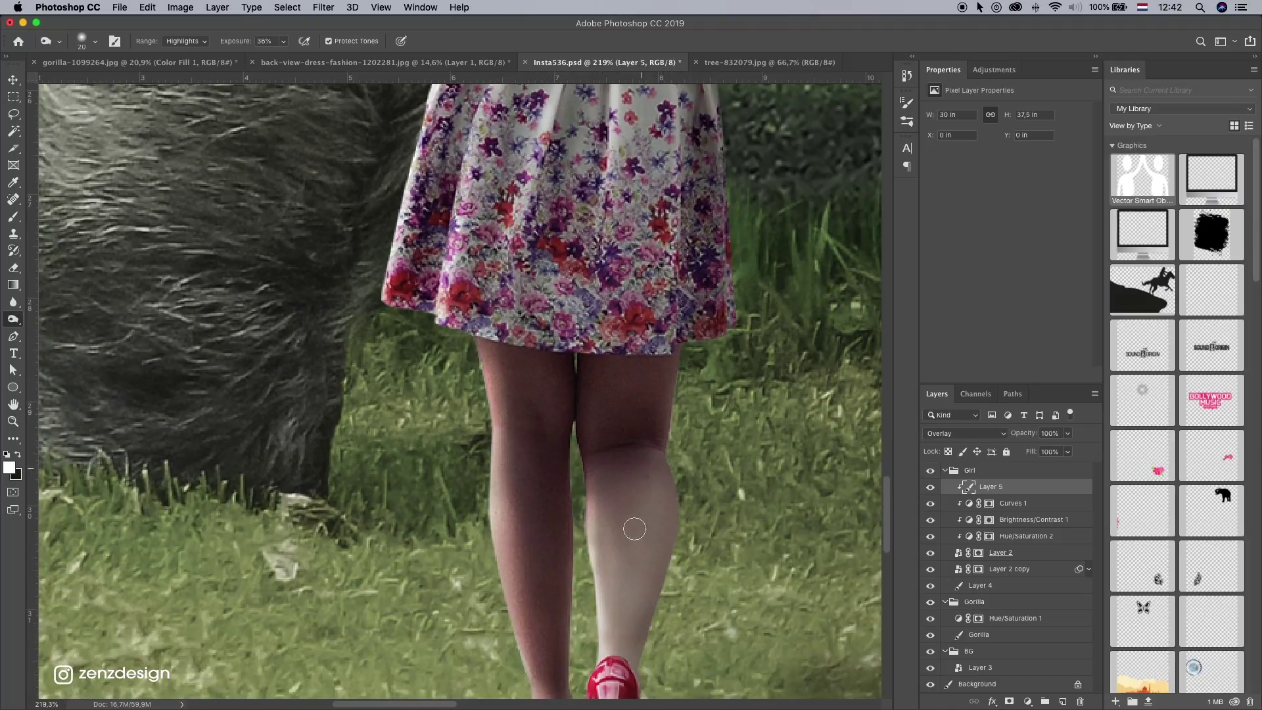
{"action": "key", "text": "bracketright"}
{"action": "key", "text": "bracketright"}
{"action": "scroll", "coordinate": [558, 500], "scroll_direction": "down", "scroll_amount": 5}
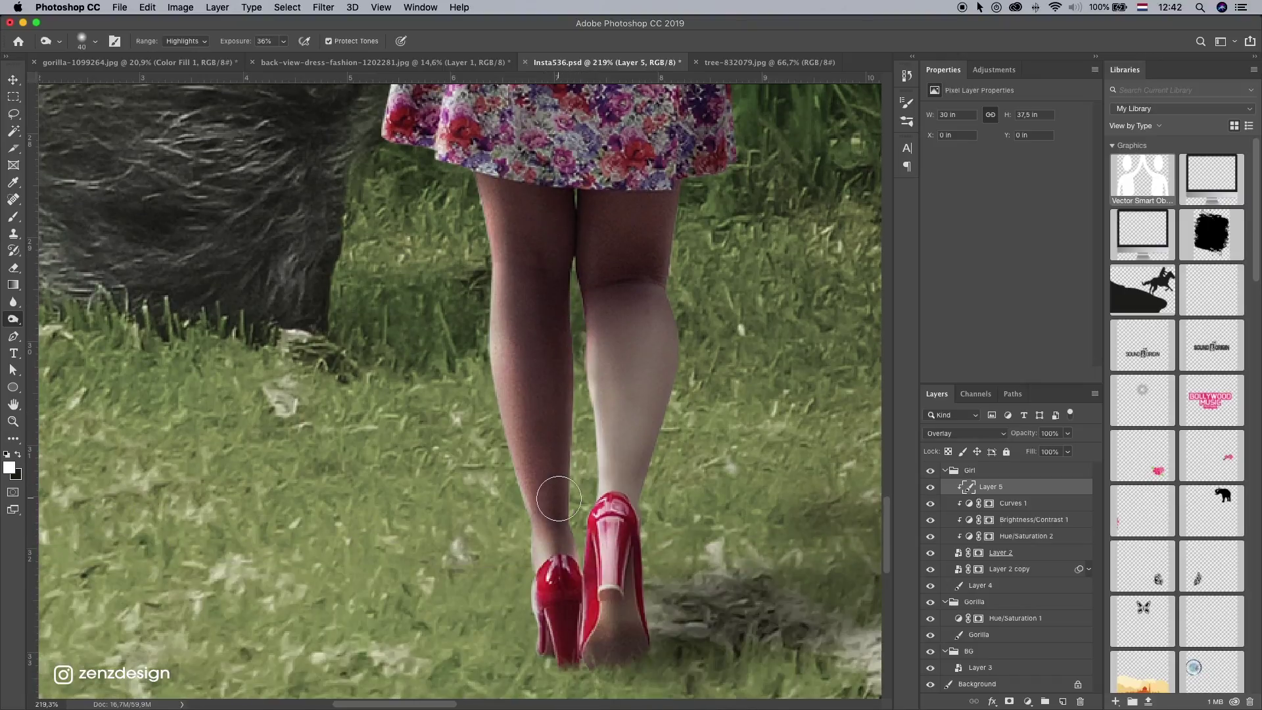
{"action": "key", "text": "bracketleft"}
{"action": "key", "text": "bracketleft"}
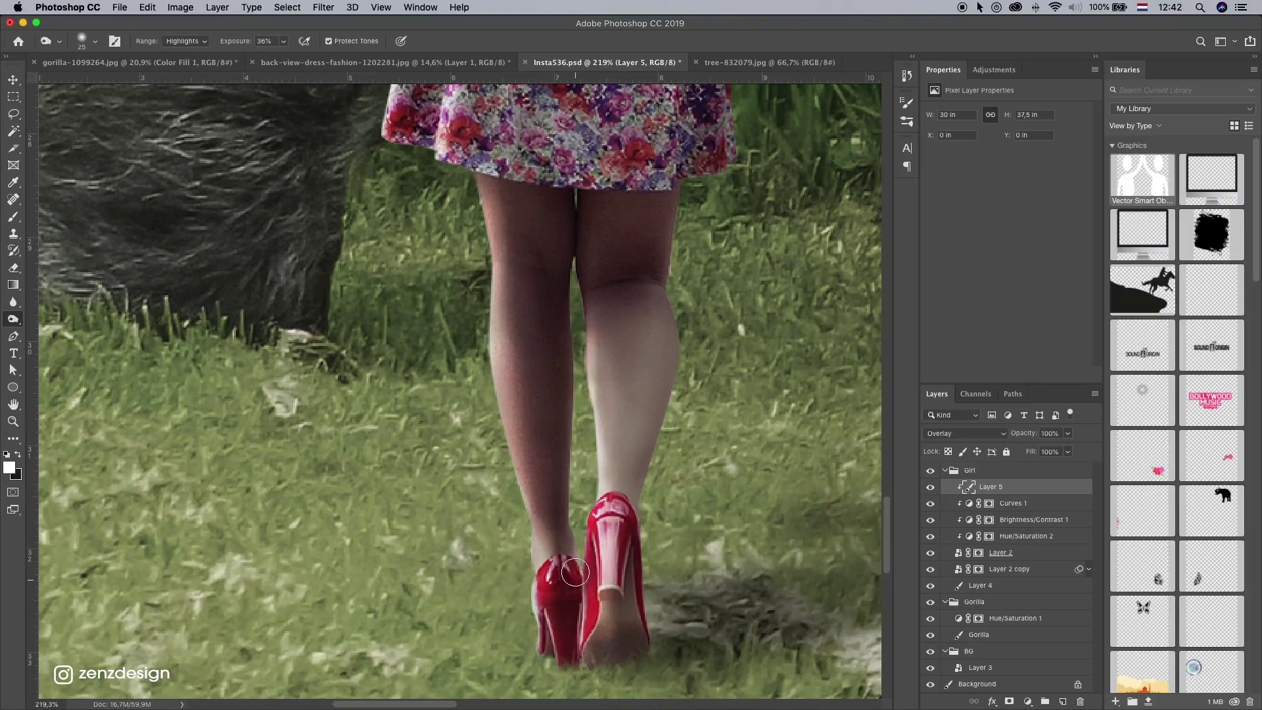
{"action": "scroll", "coordinate": [633, 654], "scroll_direction": "down", "scroll_amount": 3}
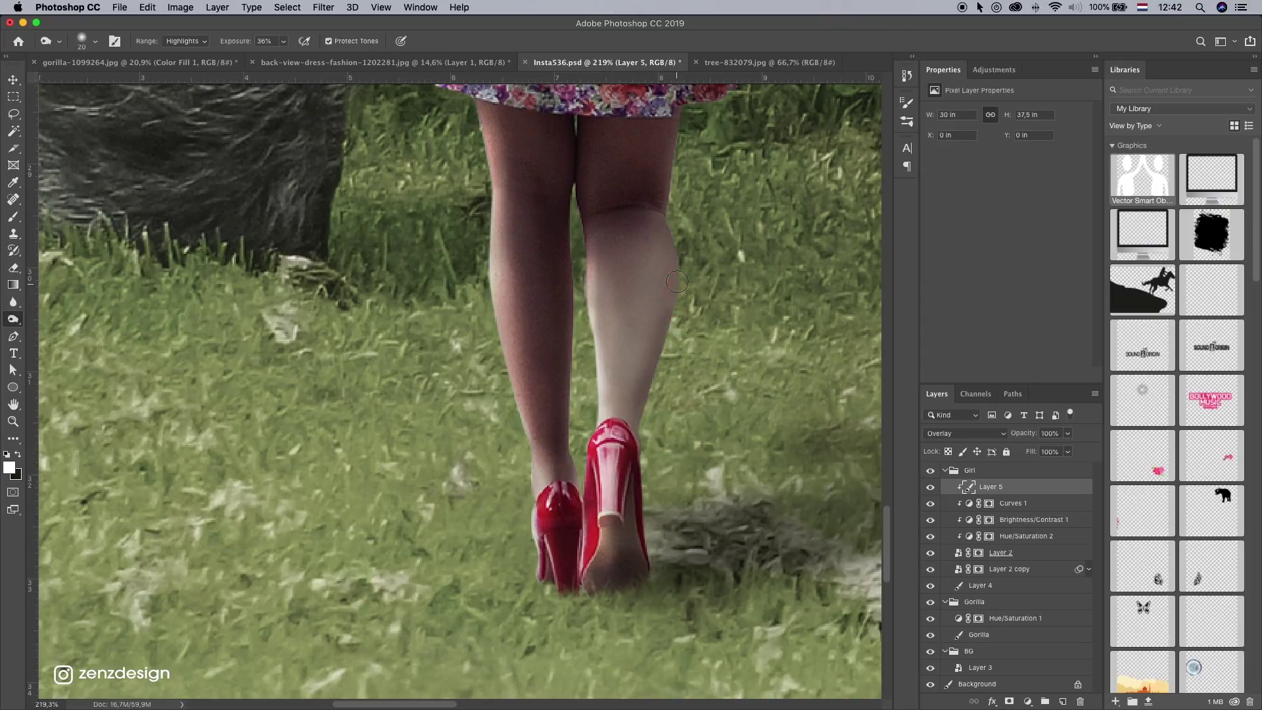
Step: Burn the right-hand folds of the skirt from the waist down with the 20 px brush
{"action": "scroll", "coordinate": [681, 205], "scroll_direction": "up", "scroll_amount": 4}
{"action": "scroll", "coordinate": [651, 324], "scroll_direction": "up", "scroll_amount": 8}
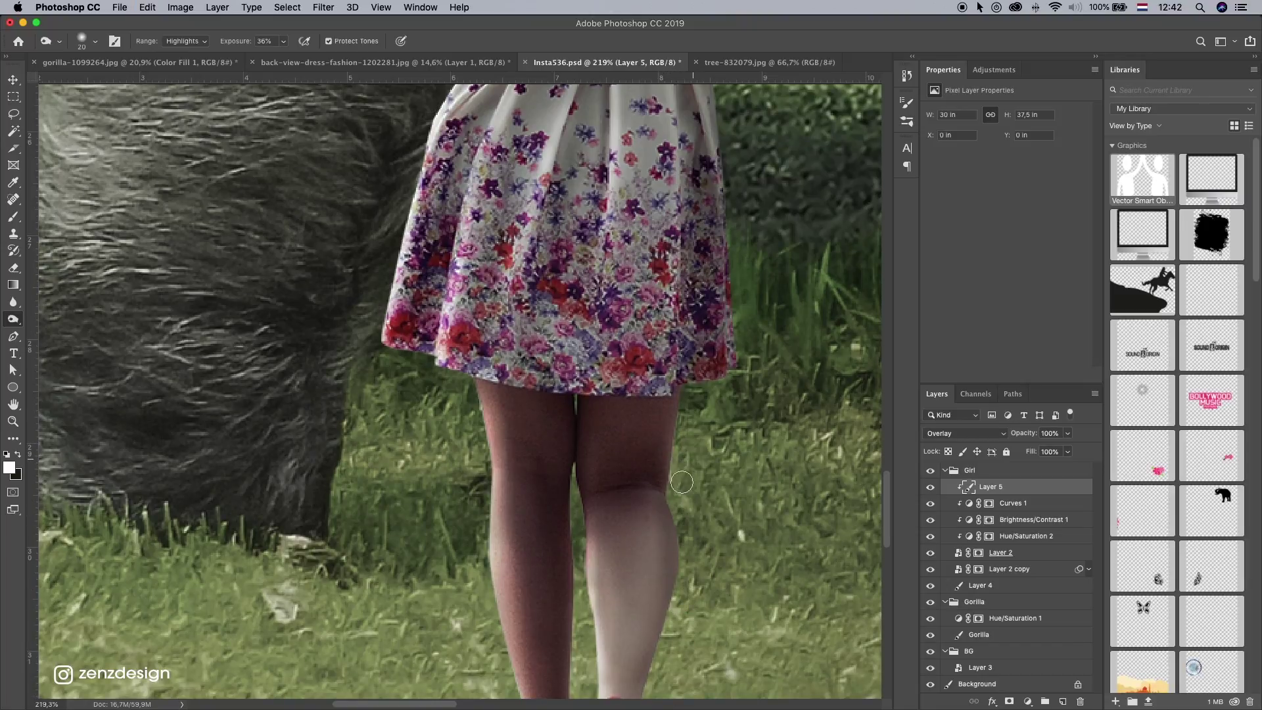
{"action": "left_click_drag", "start_coordinate": [776, 184], "coordinate": [730, 422]}
{"action": "mouse_move", "coordinate": [625, 312]}
{"action": "left_mouse_down"}
{"action": "mouse_move", "coordinate": [637, 615]}
{"action": "mouse_move", "coordinate": [629, 591]}
{"action": "left_mouse_up"}
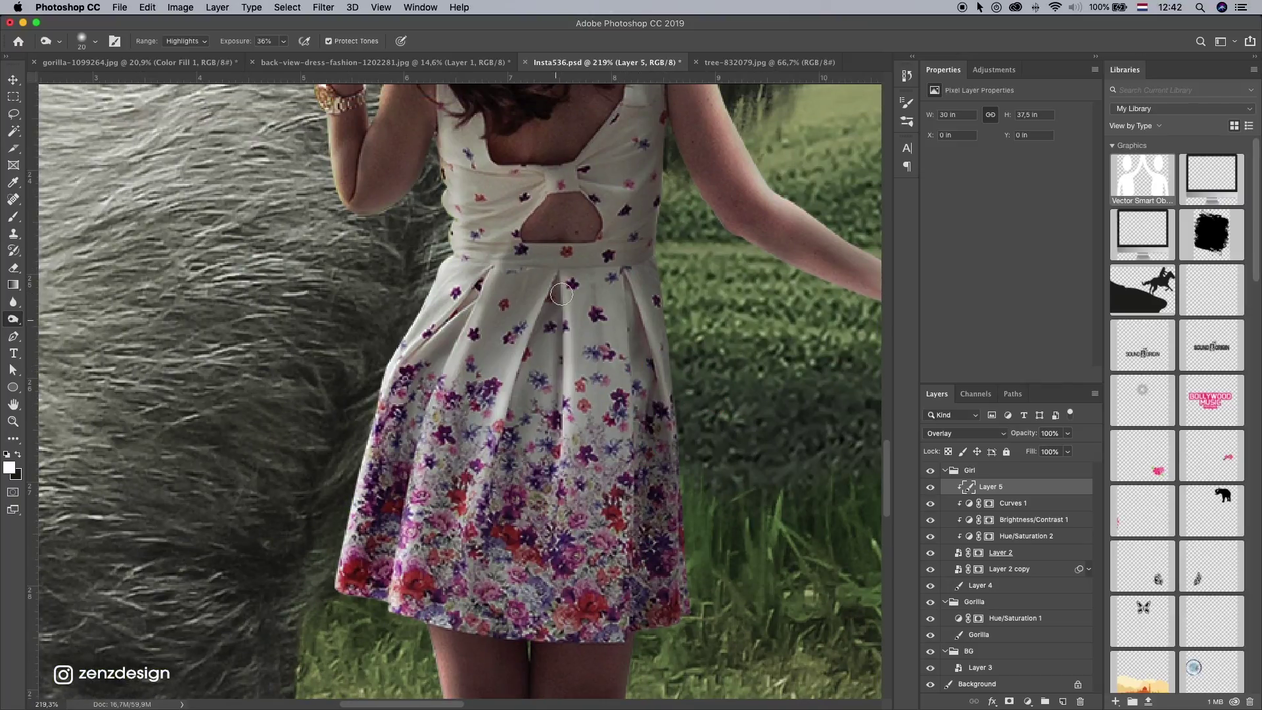
Step: Burn the right shoulder, the base of the neck and the back of the dress, undoing an unwanted shoulder stroke
{"action": "left_click_drag", "start_coordinate": [745, 209], "coordinate": [676, 630]}
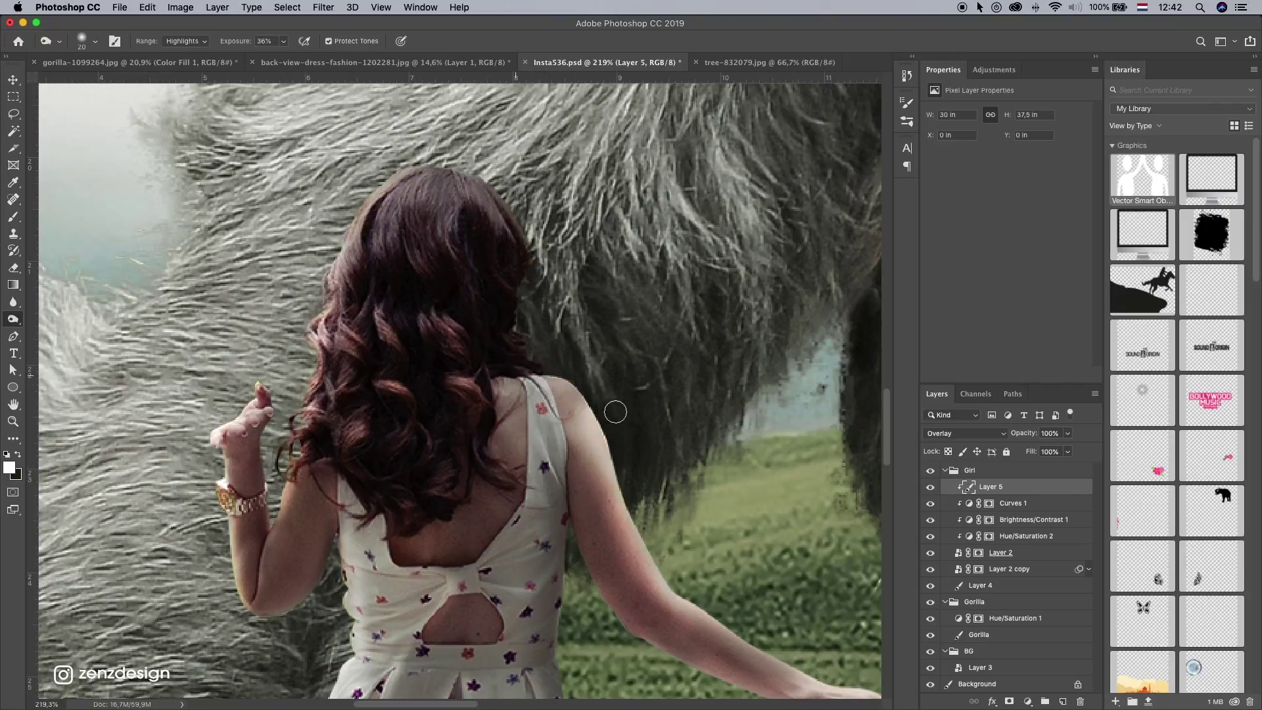
{"action": "mouse_move", "coordinate": [471, 366]}
{"action": "left_mouse_down"}
{"action": "mouse_move", "coordinate": [659, 377]}
{"action": "mouse_move", "coordinate": [574, 397]}
{"action": "left_mouse_up"}
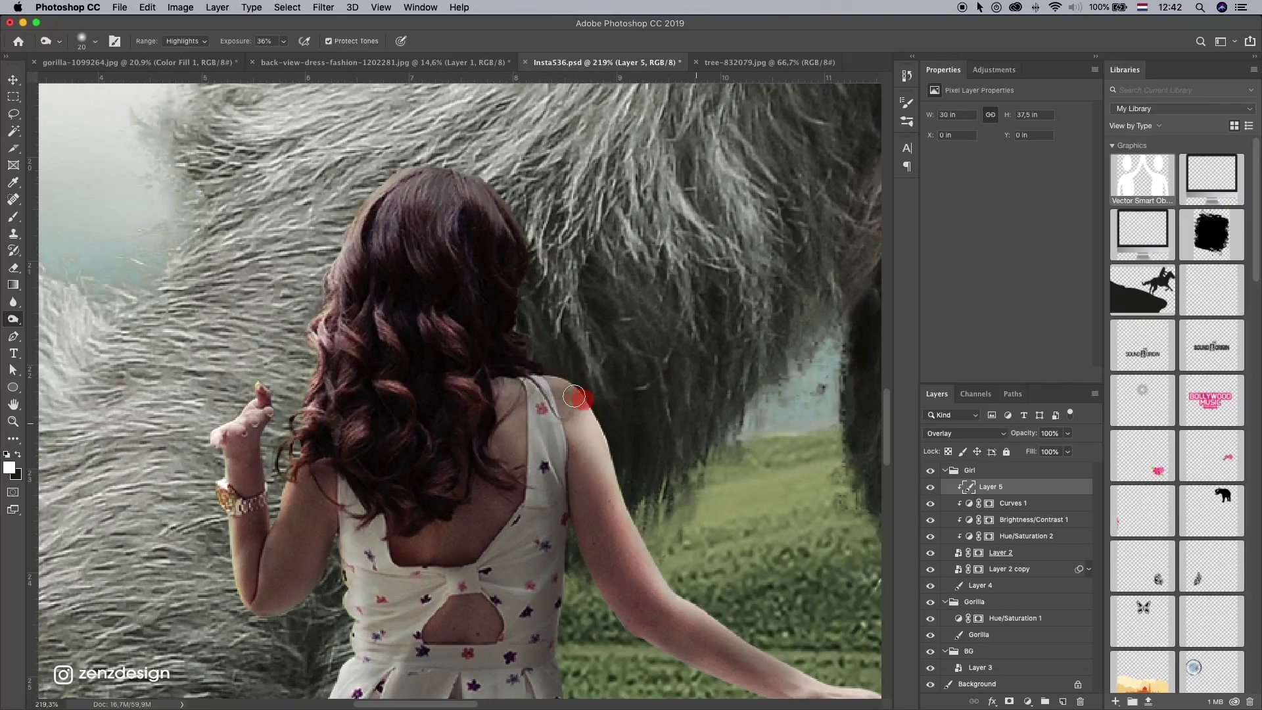
{"action": "key", "text": "super+z"}
{"action": "mouse_move", "coordinate": [506, 376]}
{"action": "left_mouse_down"}
{"action": "mouse_move", "coordinate": [545, 412]}
{"action": "mouse_move", "coordinate": [502, 325]}
{"action": "mouse_move", "coordinate": [516, 391]}
{"action": "mouse_move", "coordinate": [497, 374]}
{"action": "mouse_move", "coordinate": [589, 381]}
{"action": "left_mouse_up"}
{"action": "left_click_drag", "start_coordinate": [498, 378], "coordinate": [504, 415]}
{"action": "mouse_move", "coordinate": [403, 538]}
{"action": "left_mouse_down"}
{"action": "mouse_move", "coordinate": [470, 471]}
{"action": "mouse_move", "coordinate": [356, 561]}
{"action": "mouse_move", "coordinate": [542, 494]}
{"action": "mouse_move", "coordinate": [401, 534]}
{"action": "mouse_move", "coordinate": [395, 561]}
{"action": "mouse_move", "coordinate": [451, 592]}
{"action": "mouse_move", "coordinate": [421, 624]}
{"action": "mouse_move", "coordinate": [446, 644]}
{"action": "mouse_move", "coordinate": [408, 634]}
{"action": "left_mouse_up"}
Step: Compare the composite with the dodge-and-burn Layer 5 hidden and shown
{"action": "key", "text": "super+0"}
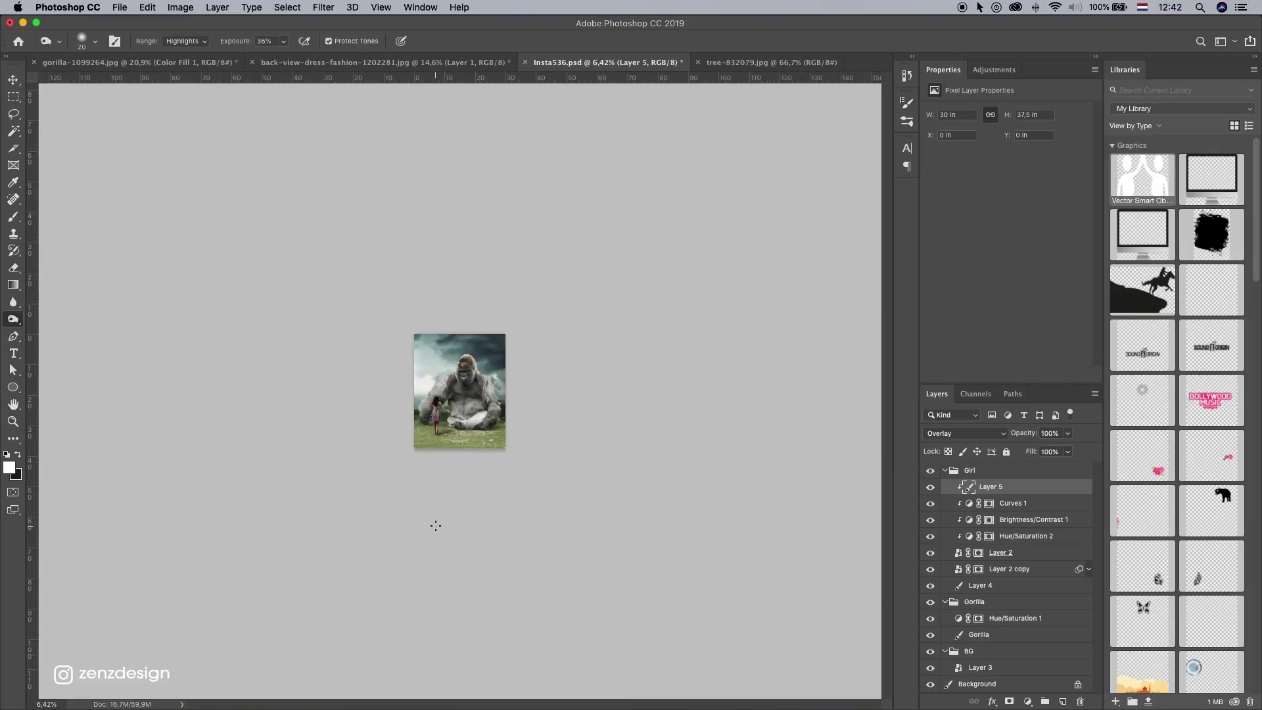
{"action": "scroll", "coordinate": [315, 478], "scroll_direction": "up", "scroll_amount": 5}
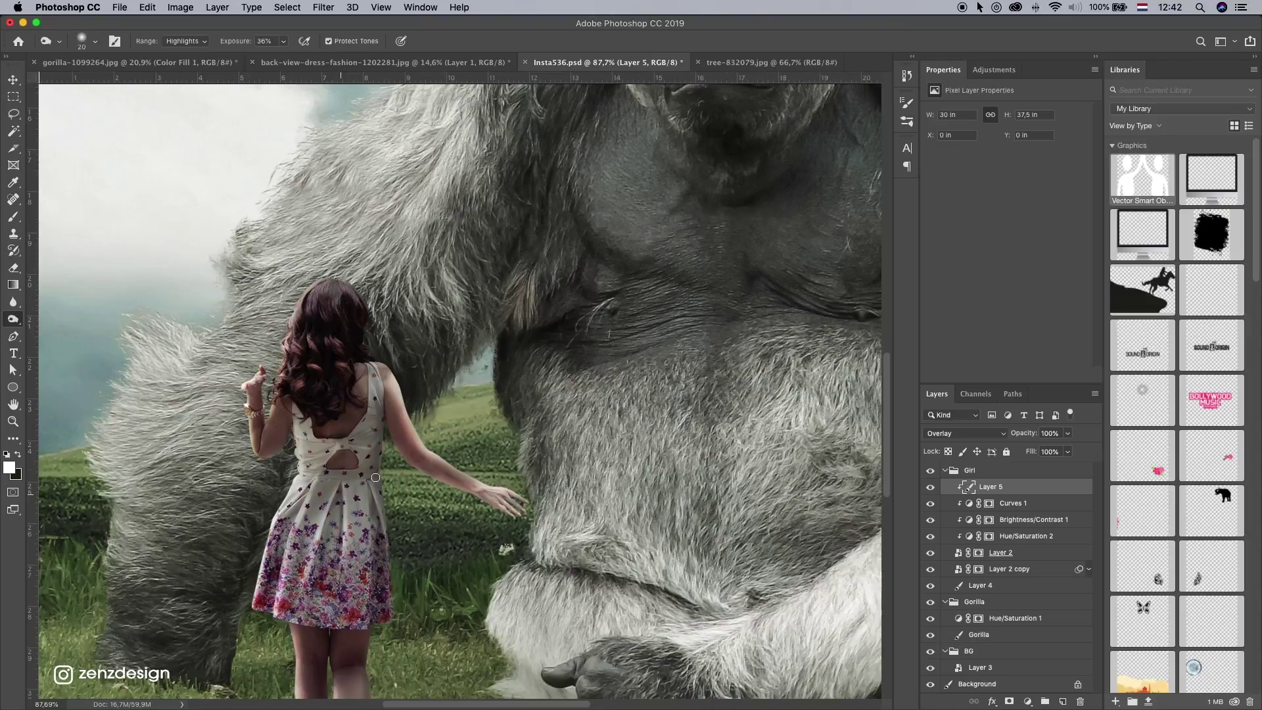
{"action": "scroll", "coordinate": [373, 480], "scroll_direction": "down", "scroll_amount": 4}
{"action": "left_click", "coordinate": [930, 489]}
{"action": "left_click", "coordinate": [930, 490]}
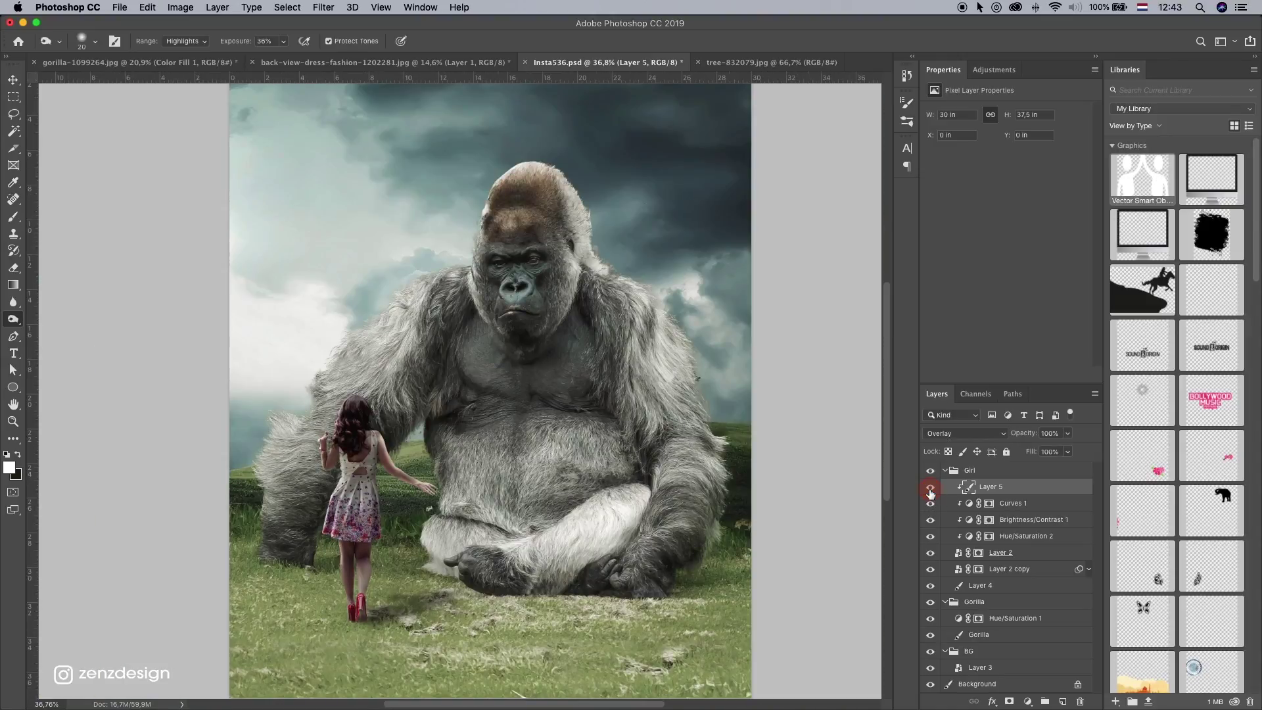
{"action": "left_click", "coordinate": [930, 490]}
{"action": "left_click", "coordinate": [930, 490]}
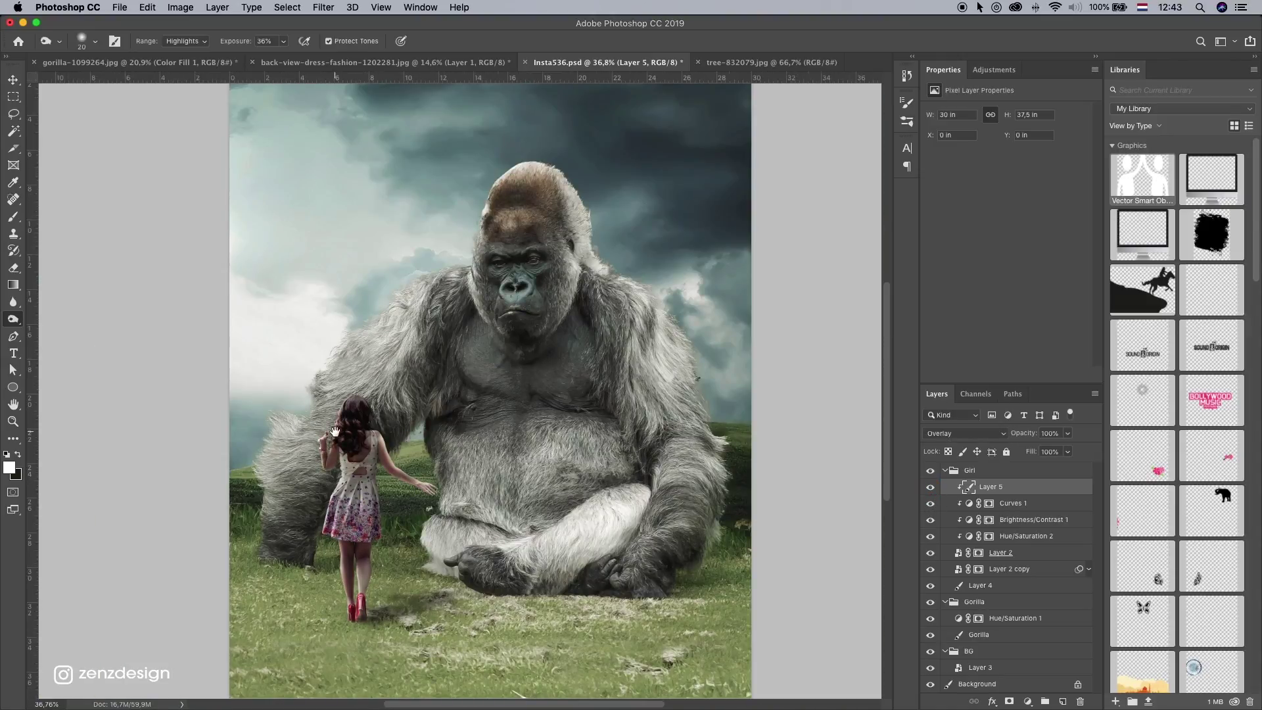
Step: Burn the right shoulder and the outstretched arm, undoing an unwanted stroke
{"action": "scroll", "coordinate": [445, 430], "scroll_direction": "up", "scroll_amount": 5}
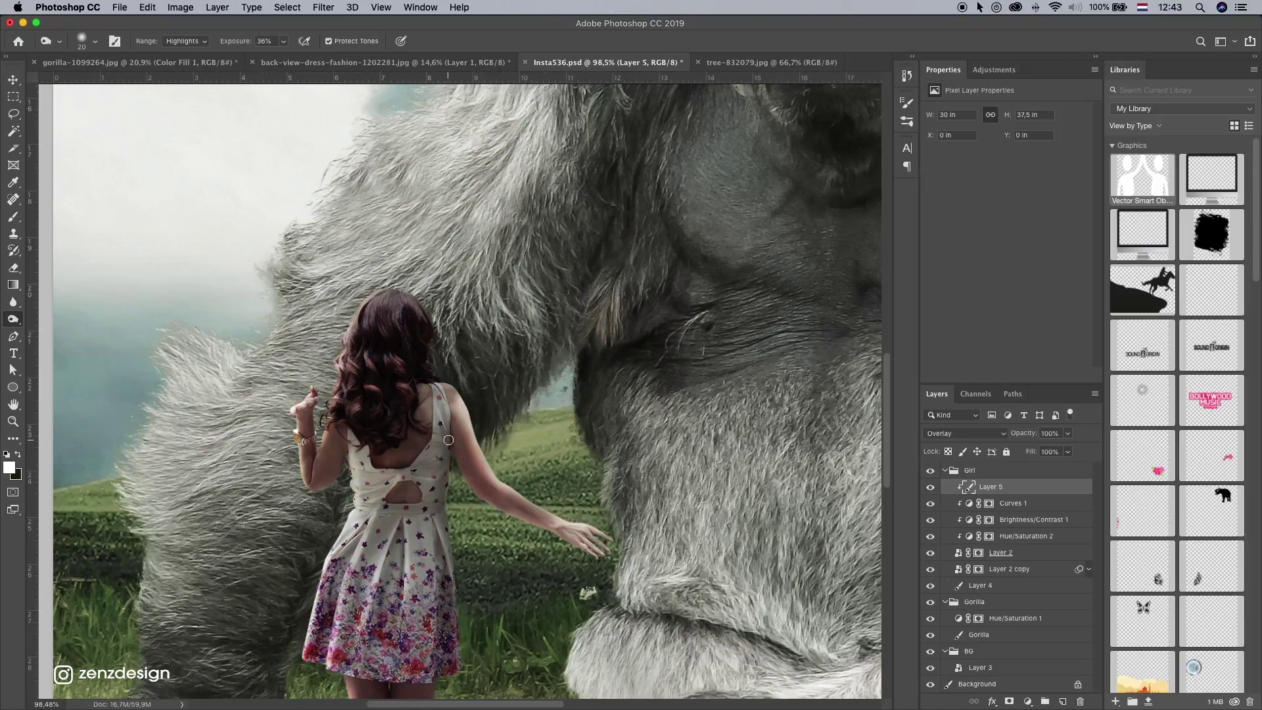
{"action": "mouse_move", "coordinate": [456, 401]}
{"action": "left_mouse_down"}
{"action": "mouse_move", "coordinate": [476, 453]}
{"action": "mouse_move", "coordinate": [465, 417]}
{"action": "mouse_move", "coordinate": [513, 462]}
{"action": "mouse_move", "coordinate": [458, 389]}
{"action": "left_mouse_up"}
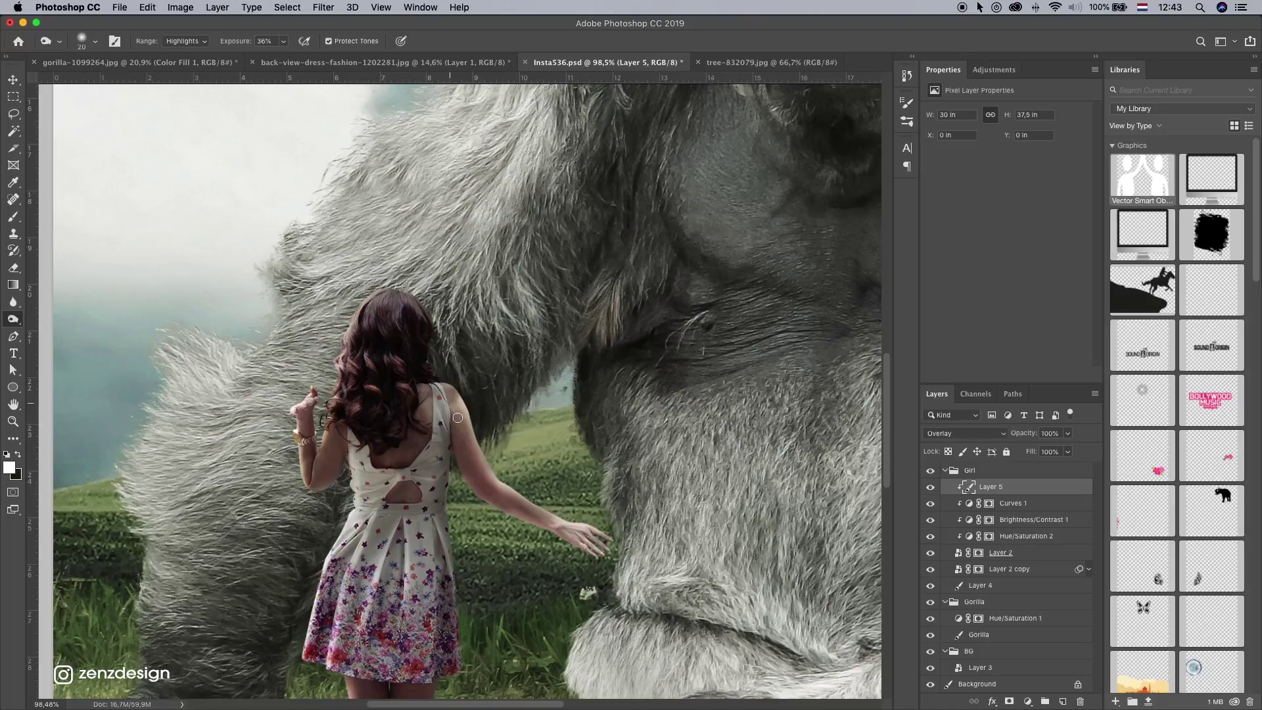
{"action": "right_click", "coordinate": [13, 324]}
{"action": "left_click", "coordinate": [431, 407]}
{"action": "left_click_drag", "start_coordinate": [453, 396], "coordinate": [494, 476]}
{"action": "key", "text": "super+z"}
{"action": "mouse_move", "coordinate": [478, 427]}
{"action": "left_mouse_down"}
{"action": "mouse_move", "coordinate": [506, 487]}
{"action": "mouse_move", "coordinate": [548, 515]}
{"action": "left_mouse_up"}
{"action": "key", "text": "super+0"}
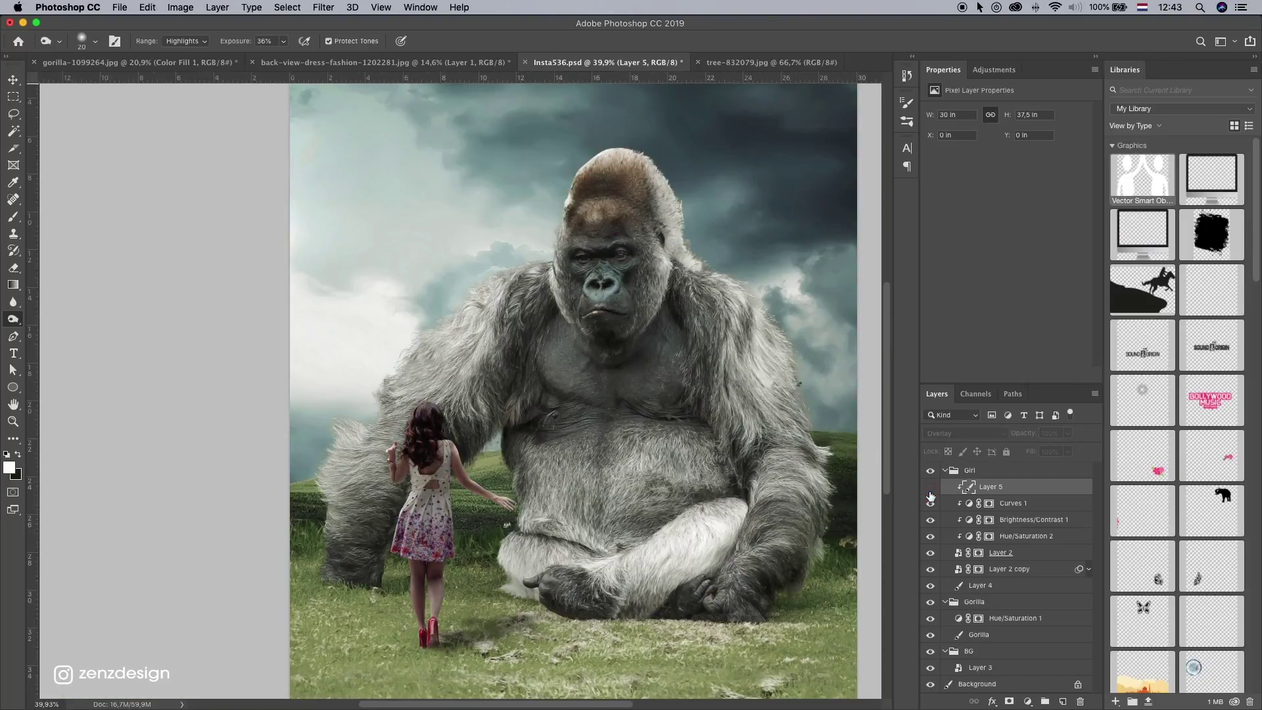
Step: Change the Burn range to Midtones and lower the exposure to 18%
{"action": "scroll", "coordinate": [406, 453], "scroll_direction": "up", "scroll_amount": 2}
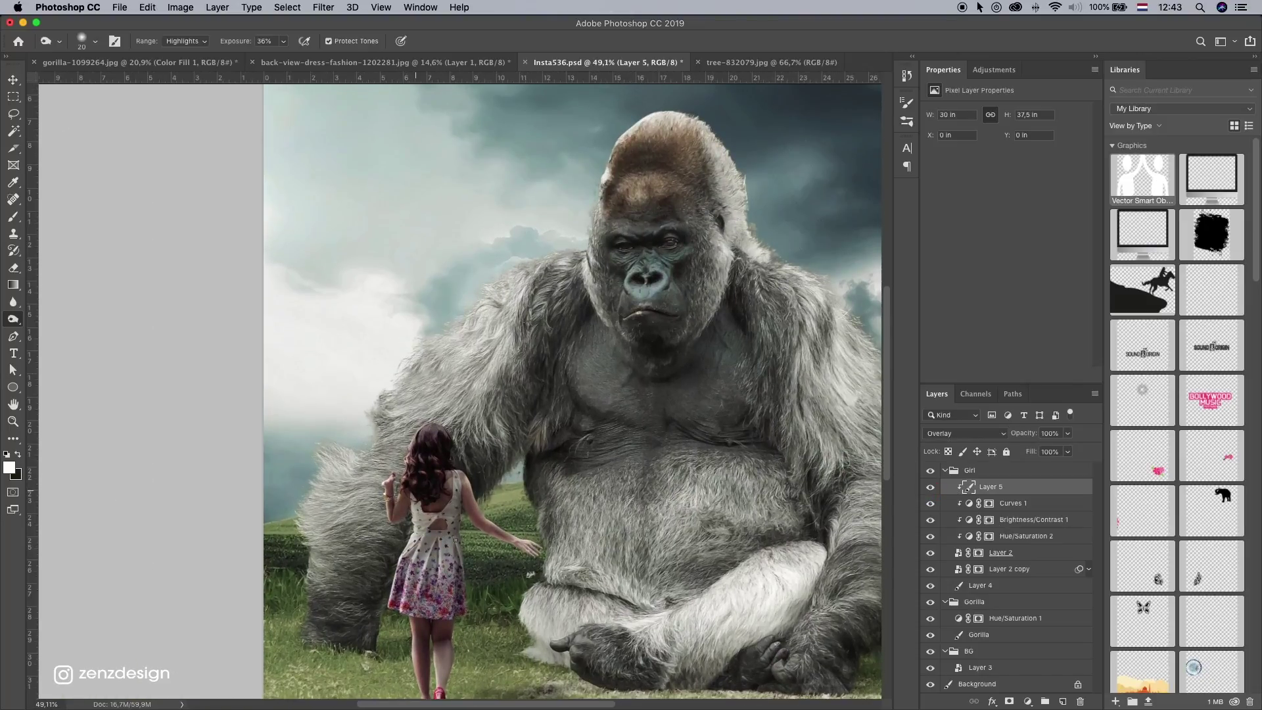
{"action": "scroll", "coordinate": [453, 523], "scroll_direction": "up", "scroll_amount": 15}
{"action": "scroll", "coordinate": [236, 86], "scroll_direction": "down", "scroll_amount": 8}
{"action": "left_click", "coordinate": [186, 40]}
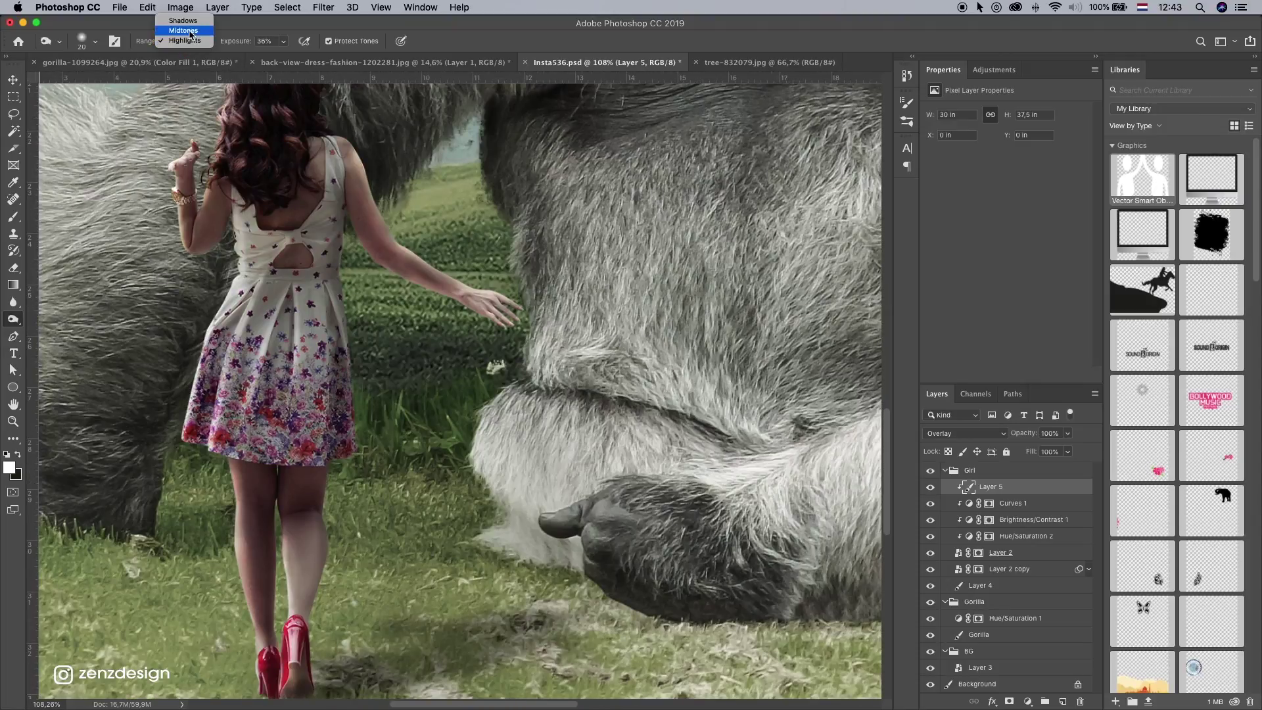
{"action": "left_click", "coordinate": [181, 28]}
{"action": "left_click_drag", "start_coordinate": [283, 40], "coordinate": [277, 61]}
{"action": "left_click", "coordinate": [295, 22]}
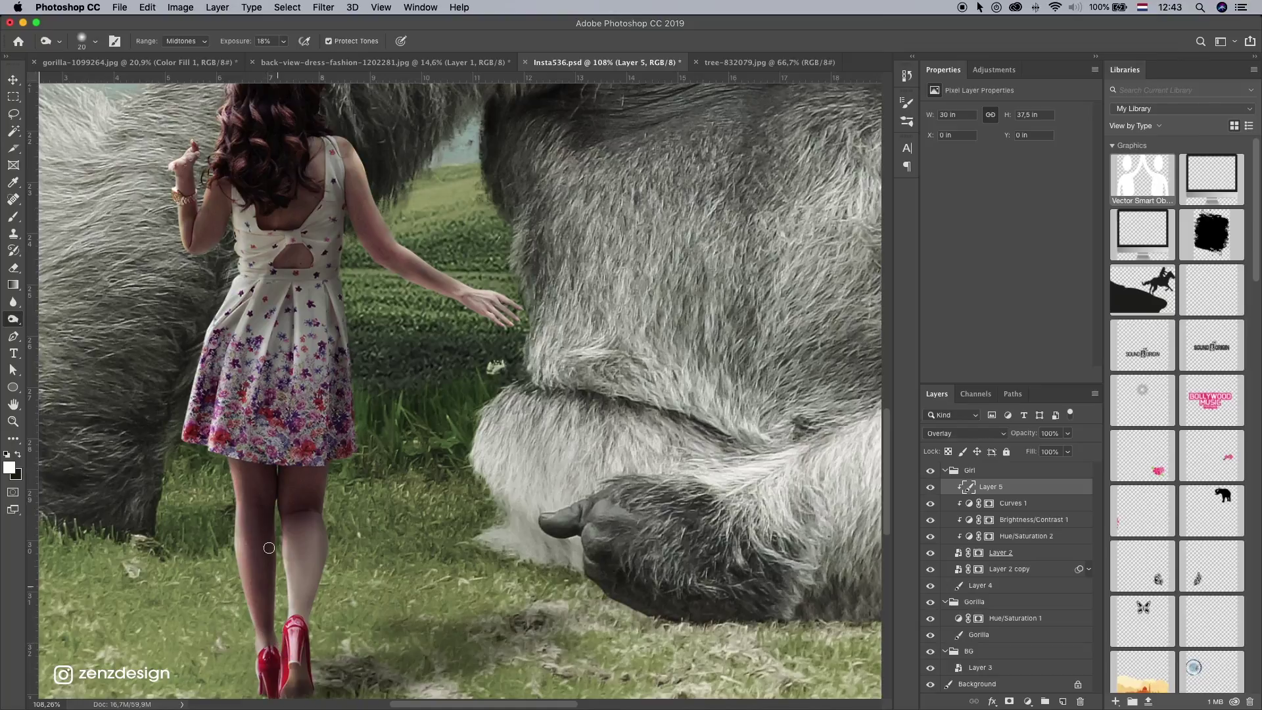
Step: Enlarge the Burn brush to 45 px and darken the midtones of the legs and the skirt
{"action": "key", "text": "bracketright"}
{"action": "scroll", "coordinate": [273, 623], "scroll_direction": "down", "scroll_amount": 2}
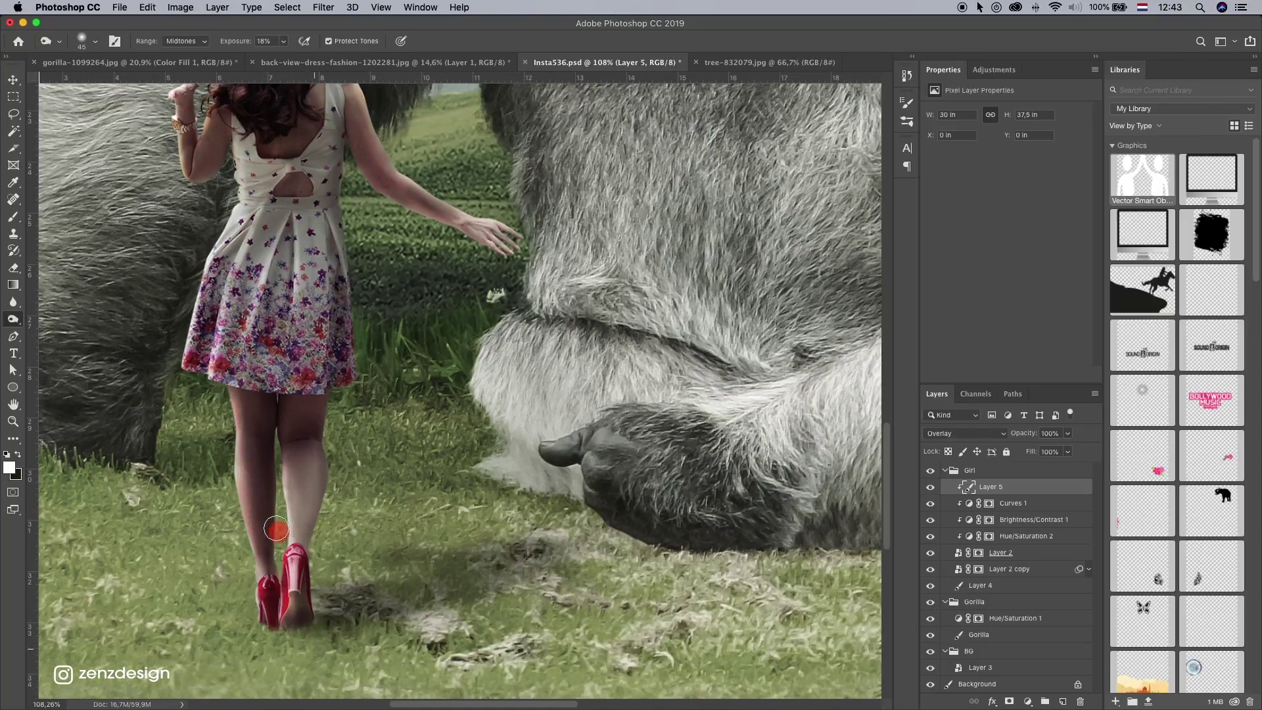
{"action": "scroll", "coordinate": [273, 623], "scroll_direction": "up", "scroll_amount": 3}
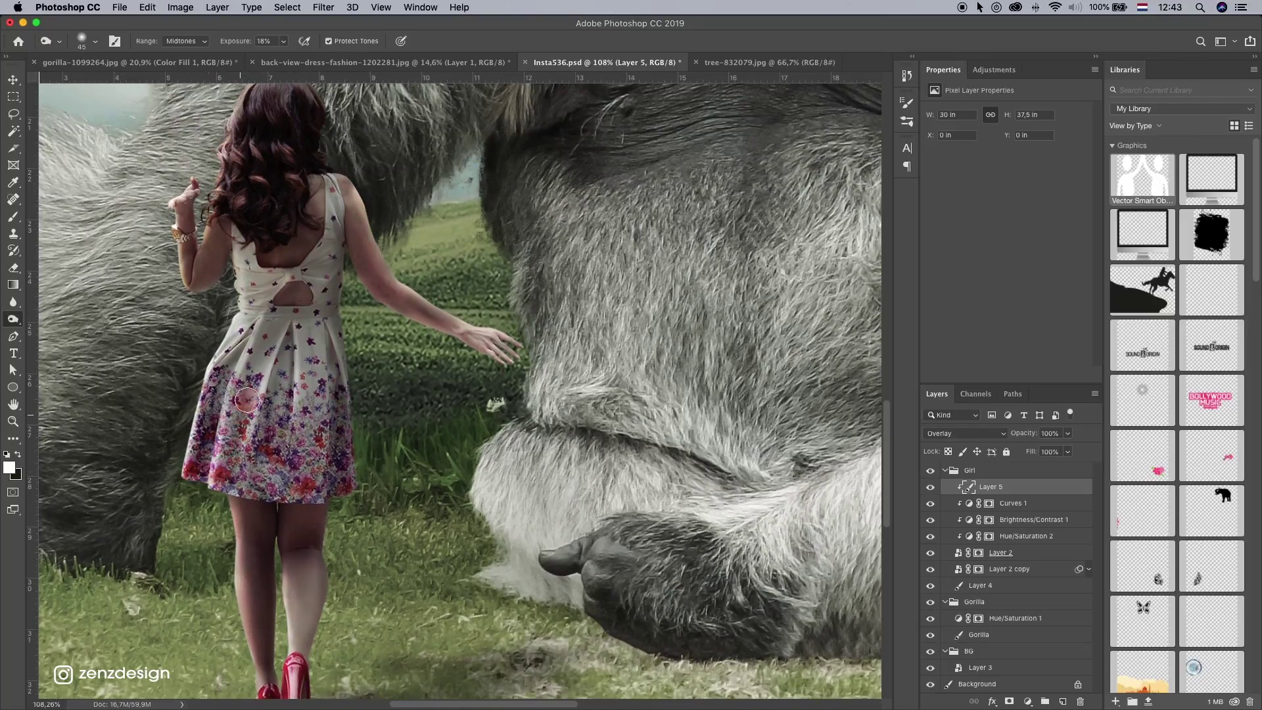
{"action": "left_click_drag", "start_coordinate": [246, 489], "coordinate": [255, 467]}
{"action": "left_click_drag", "start_coordinate": [290, 363], "coordinate": [300, 519]}
{"action": "left_click_drag", "start_coordinate": [327, 381], "coordinate": [350, 557]}
Step: Burn the midtones of the dress's left side, its right side and the upper right arm
{"action": "scroll", "coordinate": [359, 525], "scroll_direction": "up", "scroll_amount": 2}
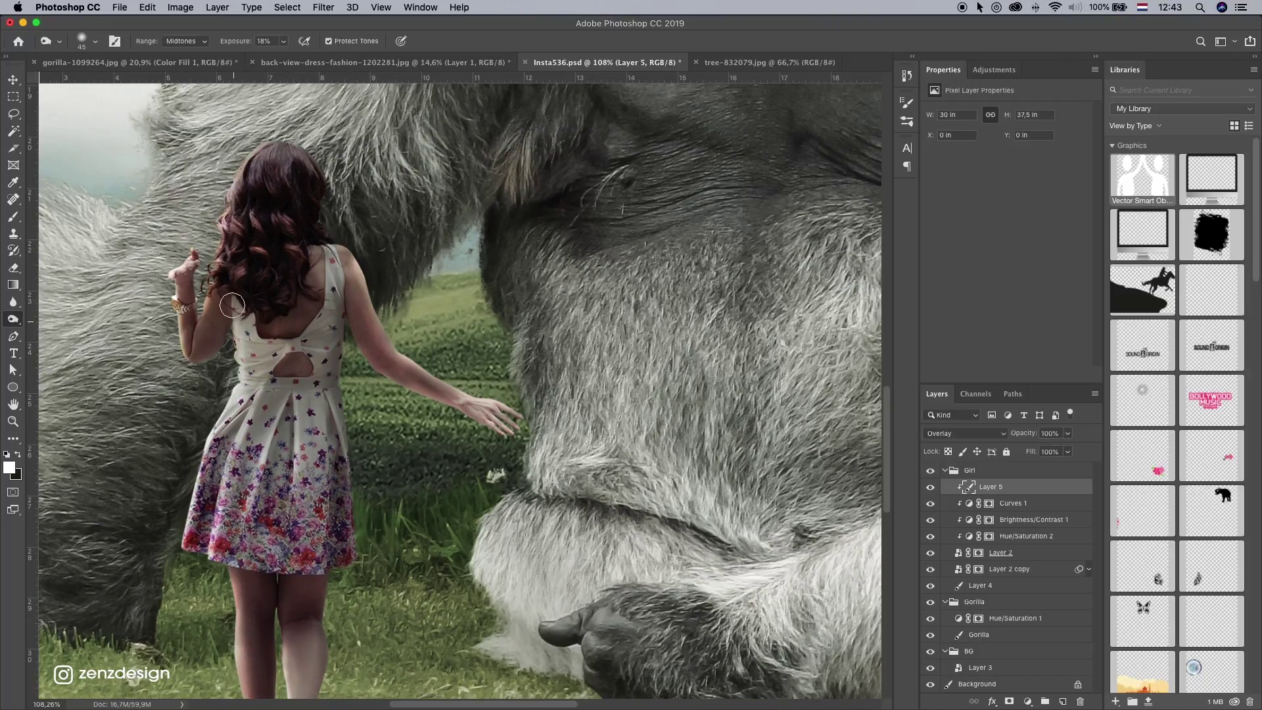
{"action": "left_click_drag", "start_coordinate": [233, 316], "coordinate": [221, 403]}
{"action": "mouse_move", "coordinate": [355, 300]}
{"action": "left_mouse_down"}
{"action": "mouse_move", "coordinate": [348, 453]}
{"action": "mouse_move", "coordinate": [363, 447]}
{"action": "left_mouse_up"}
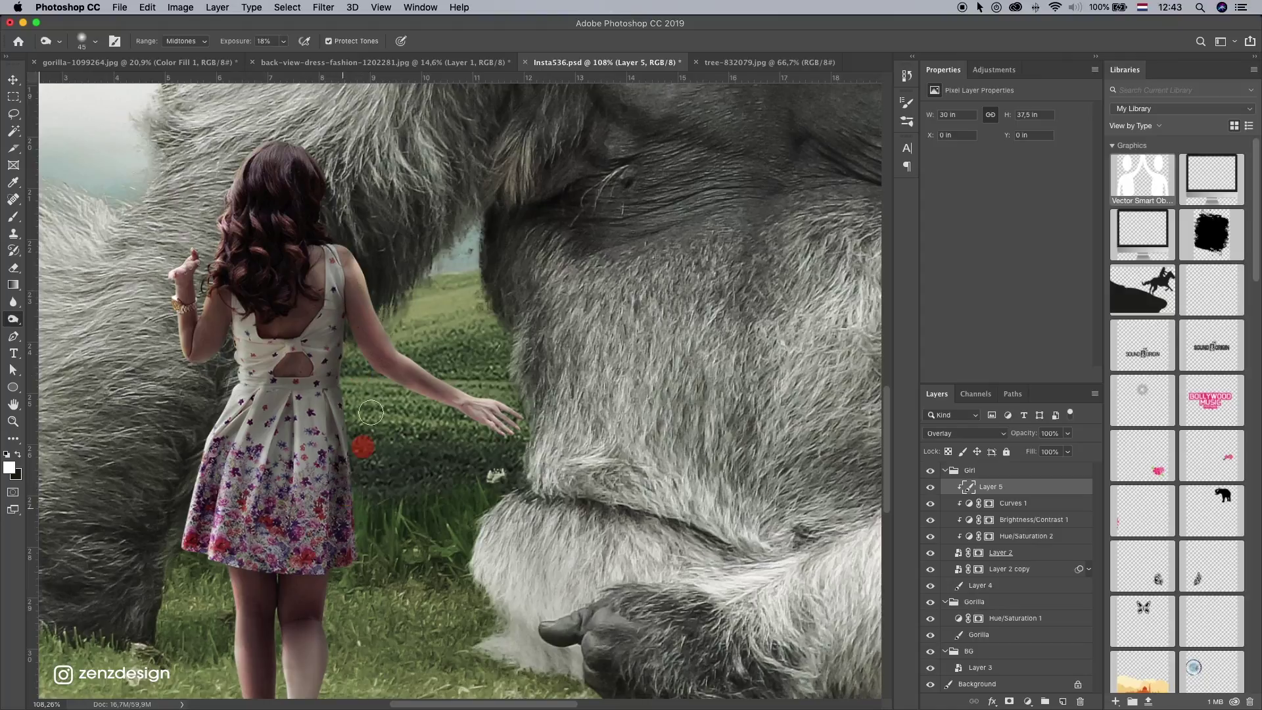
{"action": "left_click_drag", "start_coordinate": [334, 257], "coordinate": [351, 413]}
Step: Burn the midtones of the right shoulder and the girl's hair with the 45 px brush
{"action": "scroll", "coordinate": [297, 240], "scroll_direction": "up", "scroll_amount": 3}
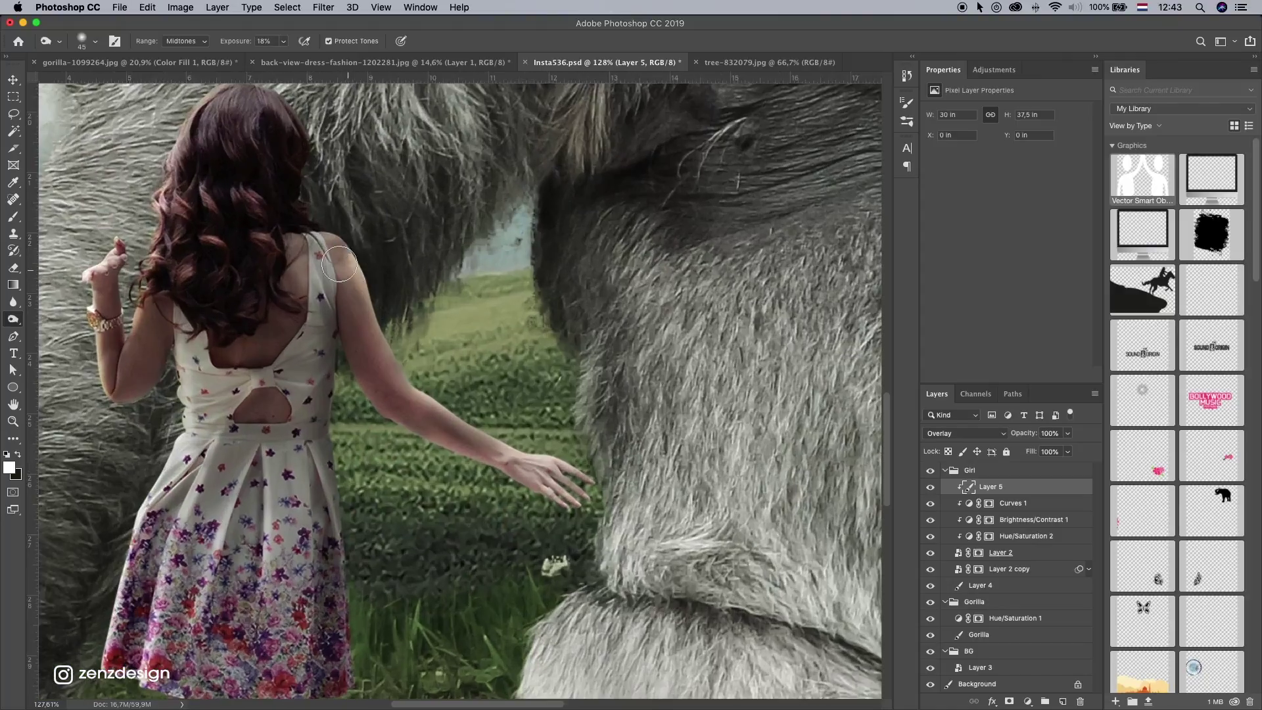
{"action": "left_click", "coordinate": [349, 197]}
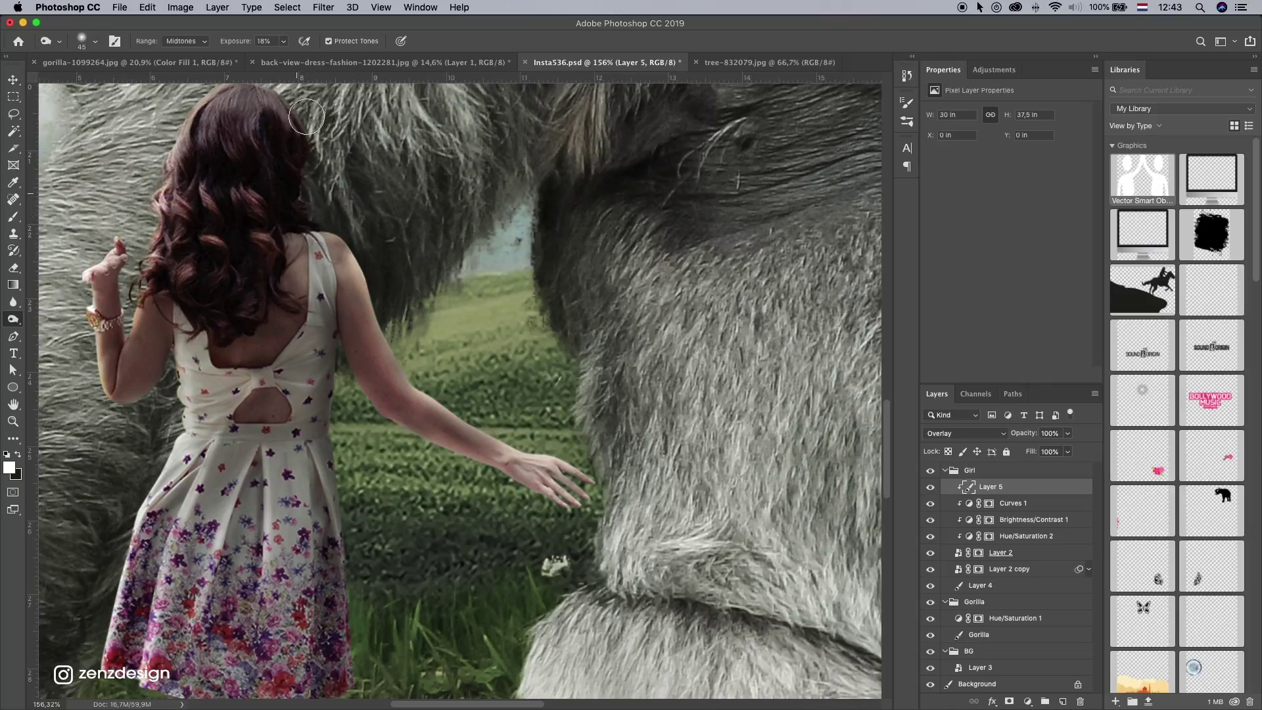
{"action": "scroll", "coordinate": [349, 166], "scroll_direction": "up", "scroll_amount": 2}
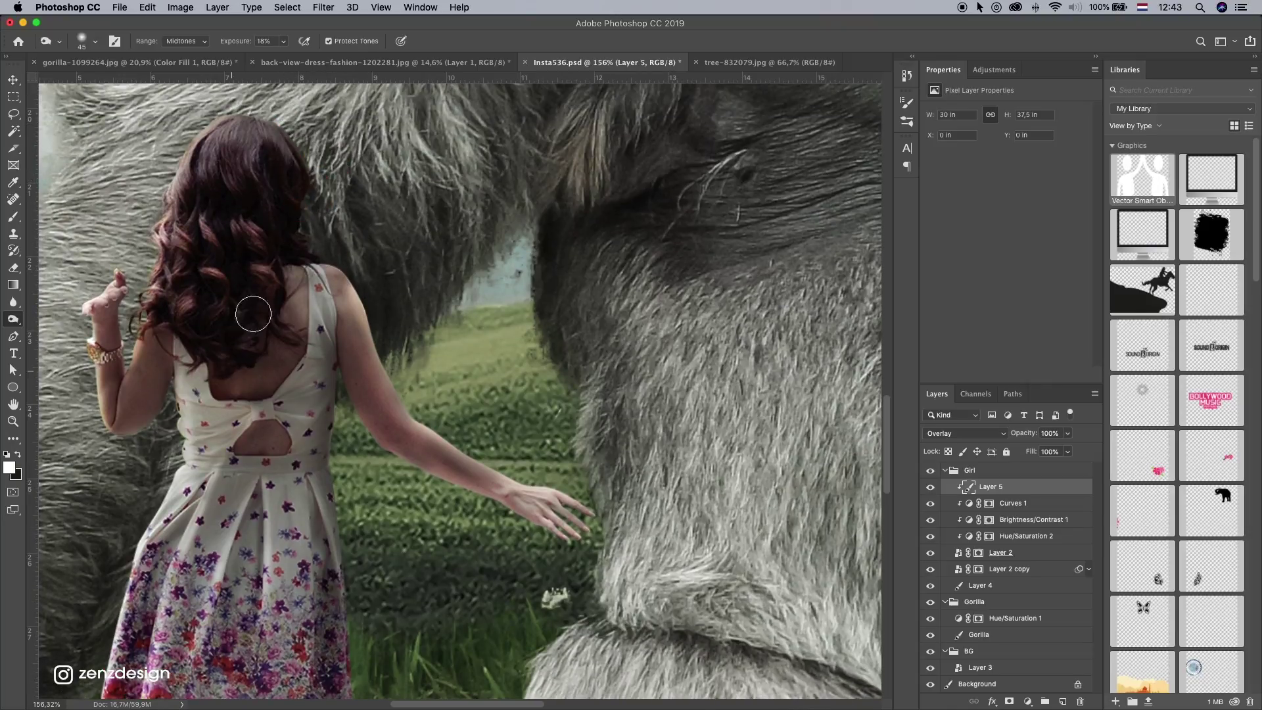
Step: Check the burned shading on the girl by hiding Layer 5 and showing it again
{"action": "scroll", "coordinate": [263, 427], "scroll_direction": "down", "scroll_amount": 5}
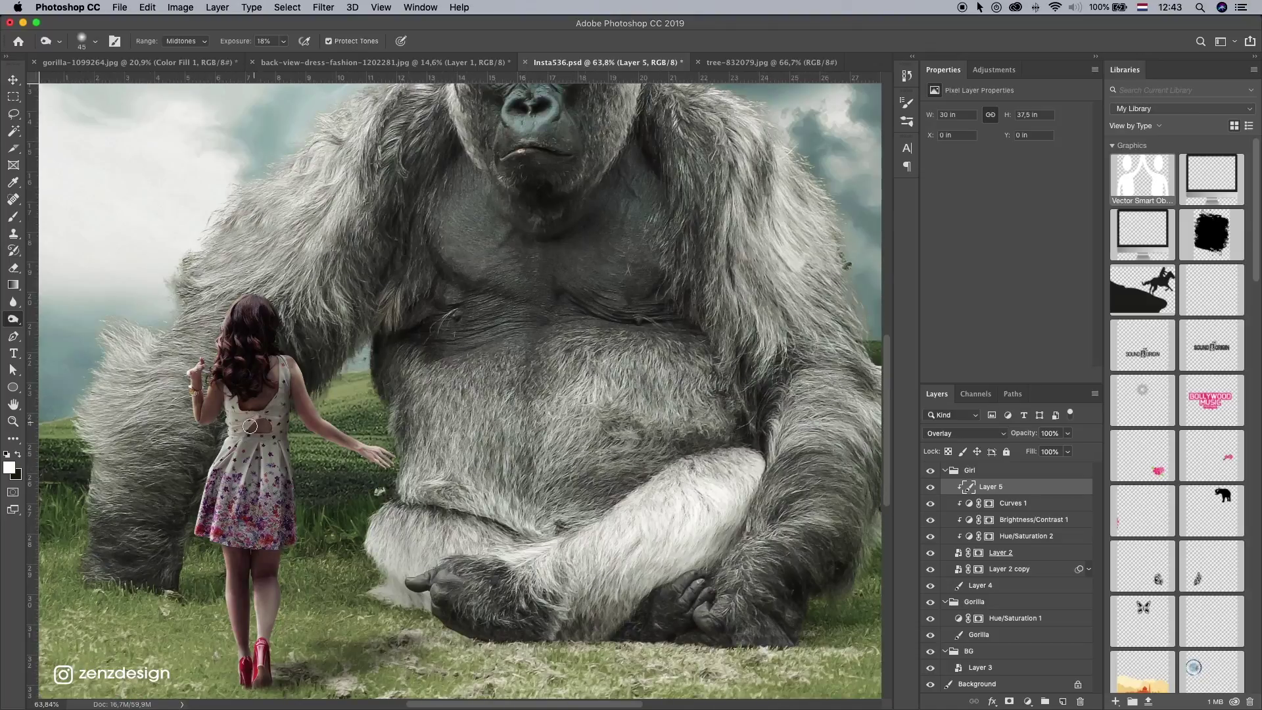
{"action": "scroll", "coordinate": [368, 329], "scroll_direction": "up", "scroll_amount": 2}
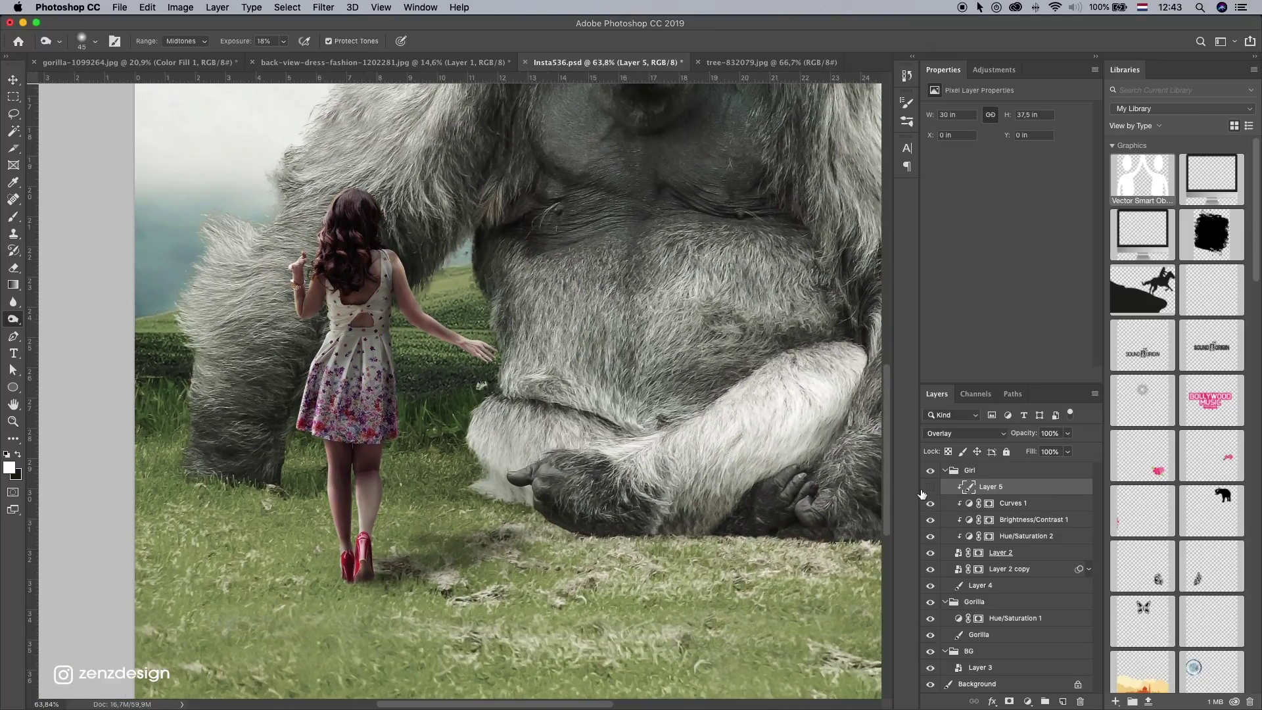
{"action": "left_click", "coordinate": [927, 489]}
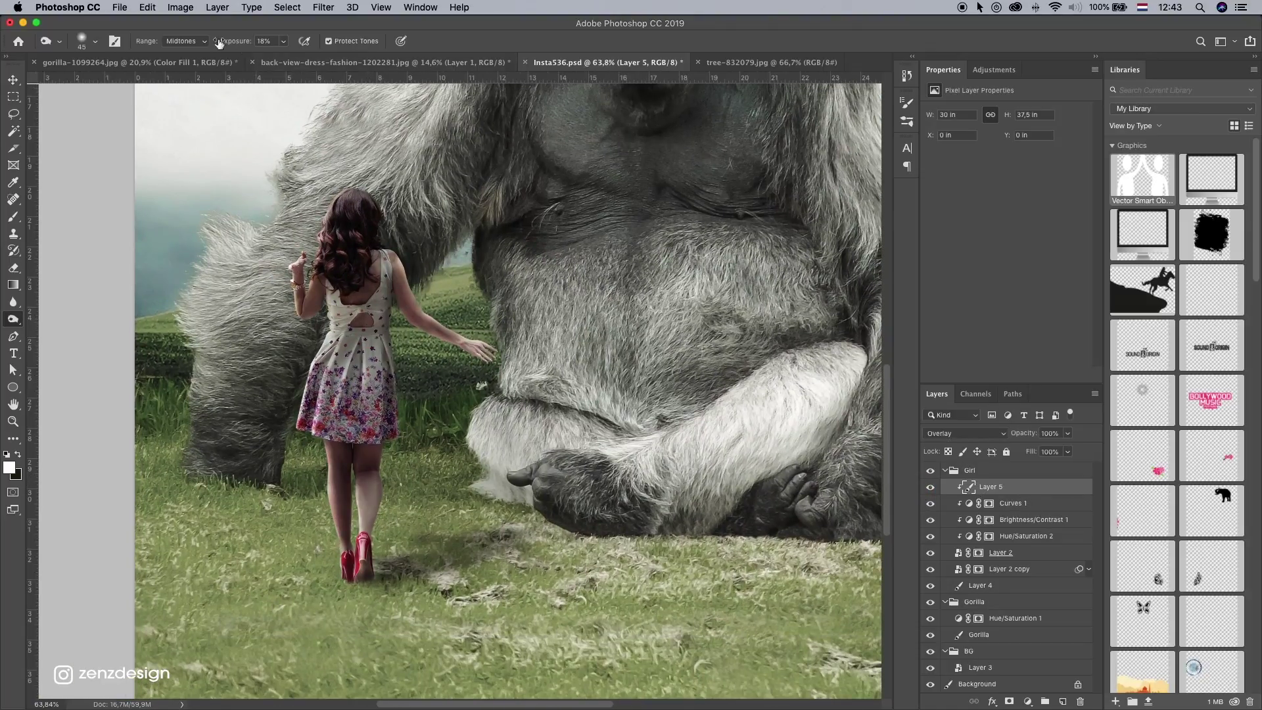
Step: Change the Burn range to Shadows and lower the exposure to 3%
{"action": "left_click", "coordinate": [186, 41]}
{"action": "left_click", "coordinate": [181, 29]}
{"action": "left_click_drag", "start_coordinate": [284, 40], "coordinate": [276, 60]}
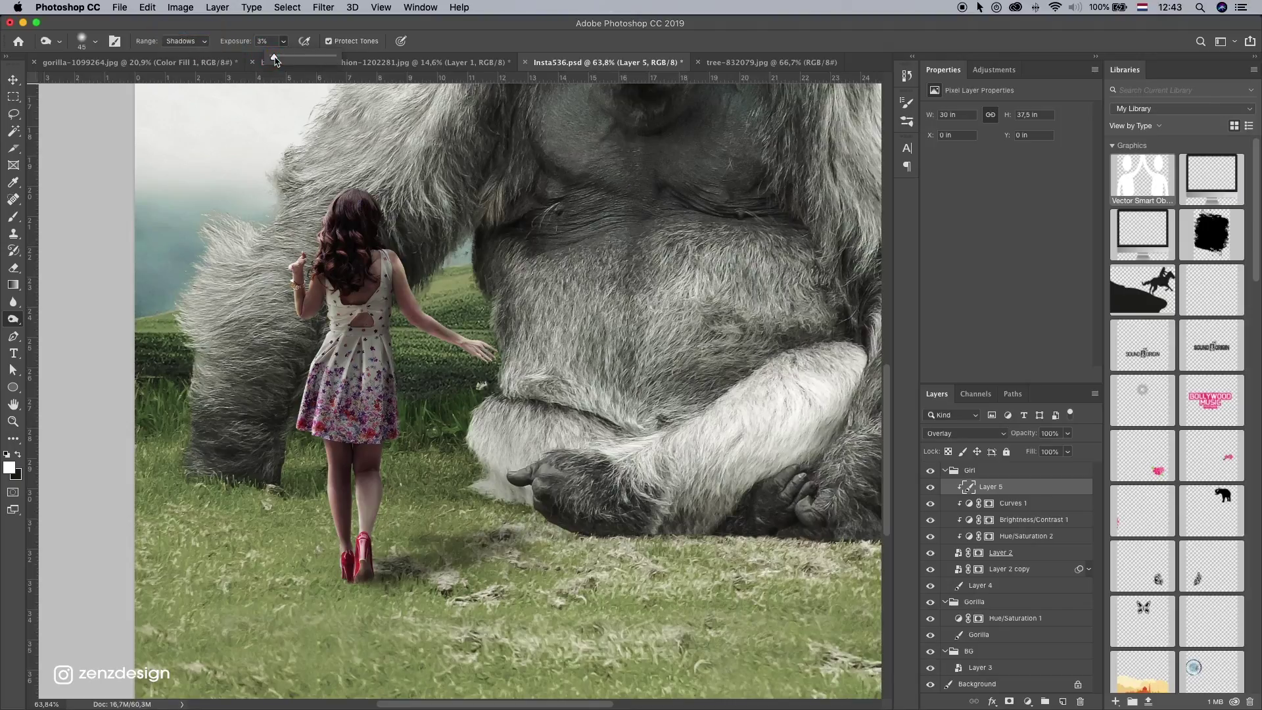
Step: Burn the shadows on the girl's legs, dress hem, hair and right arm at 10% exposure, enlarging the brush to 70 px
{"action": "left_click", "coordinate": [380, 444]}
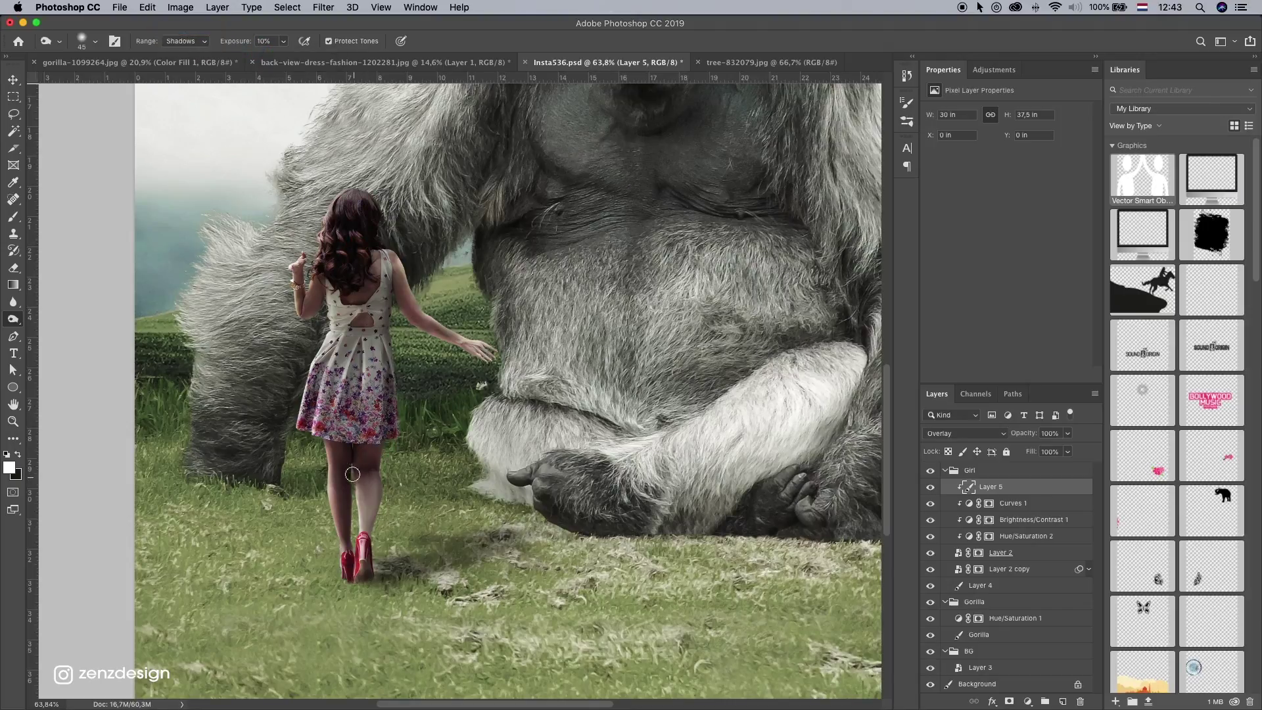
{"action": "left_click_drag", "start_coordinate": [383, 439], "coordinate": [389, 439]}
{"action": "left_click", "coordinate": [366, 491], "text": "ctrl+alt"}
{"action": "scroll", "coordinate": [342, 368], "scroll_direction": "up", "scroll_amount": 2}
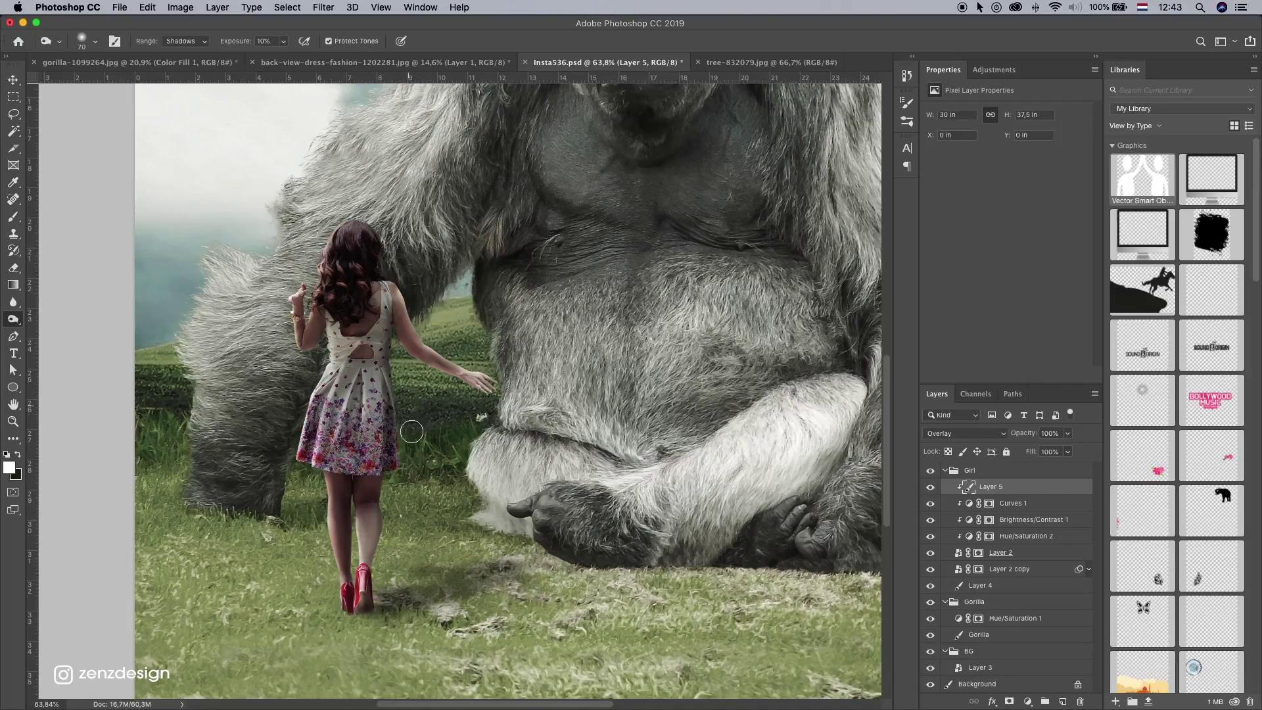
{"action": "left_click", "coordinate": [349, 277]}
{"action": "left_click", "coordinate": [408, 288]}
{"action": "scroll", "coordinate": [456, 425], "scroll_direction": "down", "scroll_amount": 3}
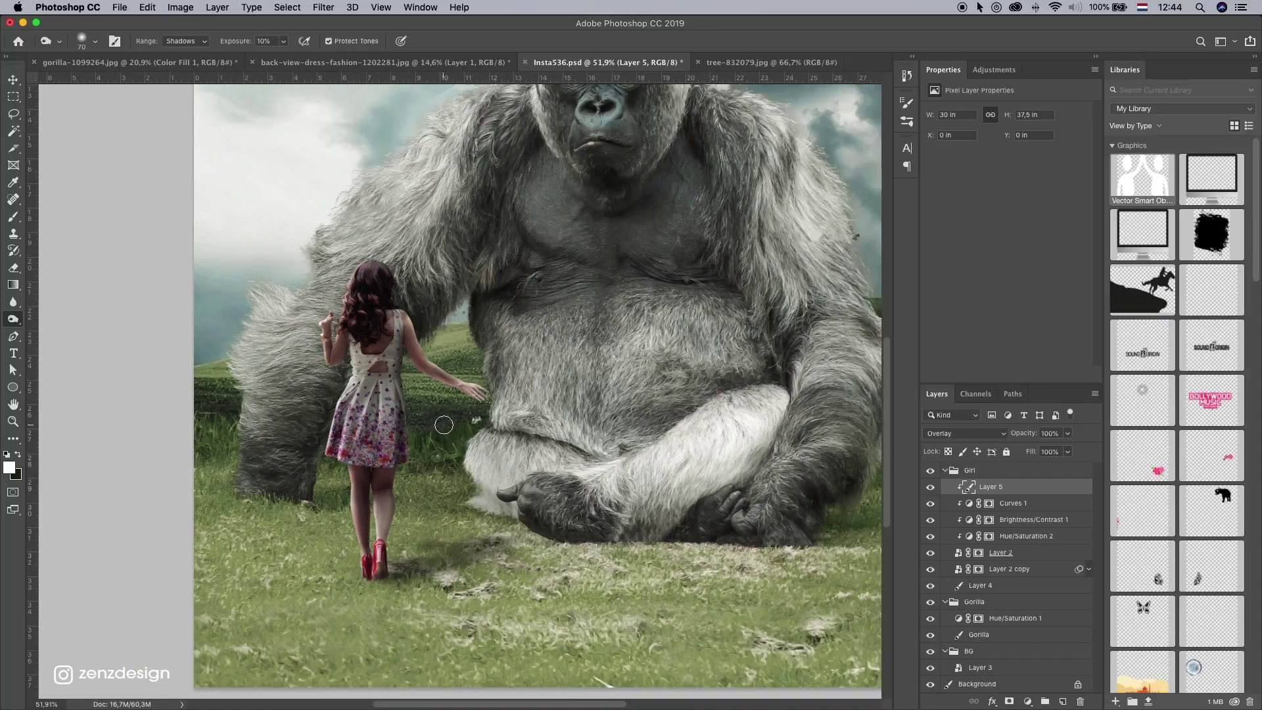
{"action": "scroll", "coordinate": [440, 419], "scroll_direction": "down", "scroll_amount": 1}
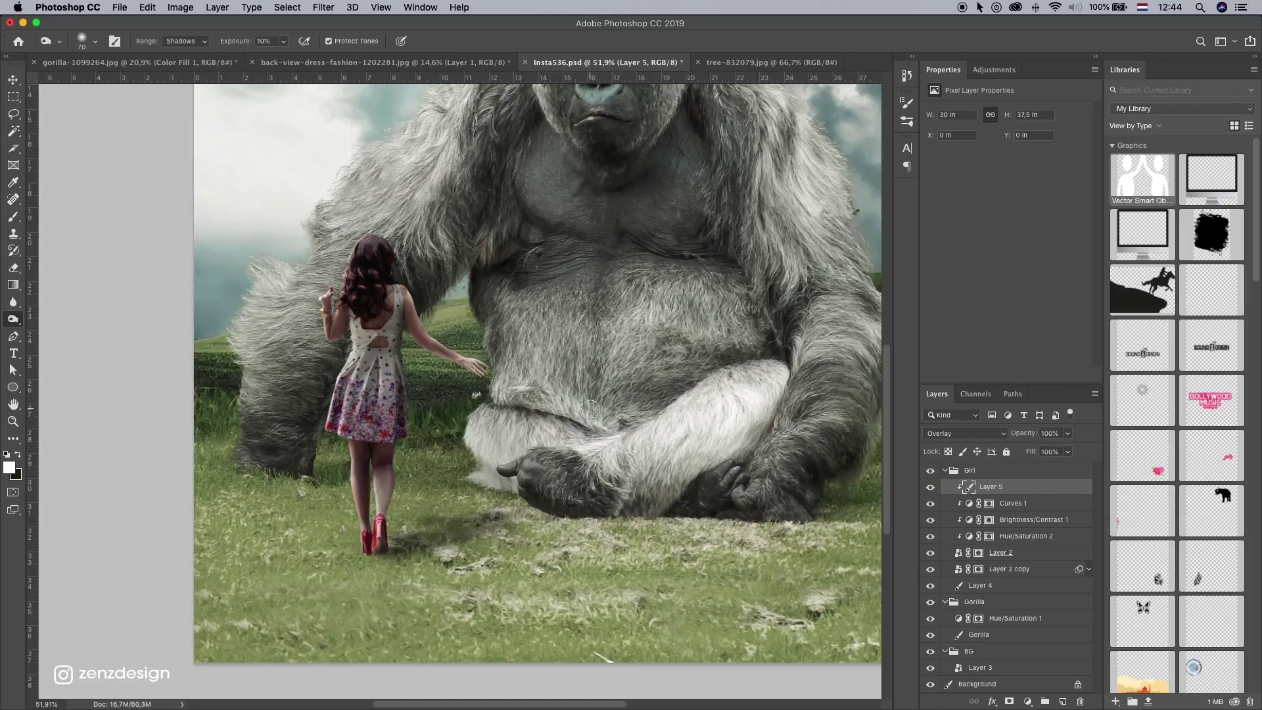
Step: Reduce the opacity of the girl's Overlay layer, Layer 5, to 80%
{"action": "scroll", "coordinate": [590, 409], "scroll_direction": "down", "scroll_amount": 3}
{"action": "left_click", "coordinate": [1067, 434]}
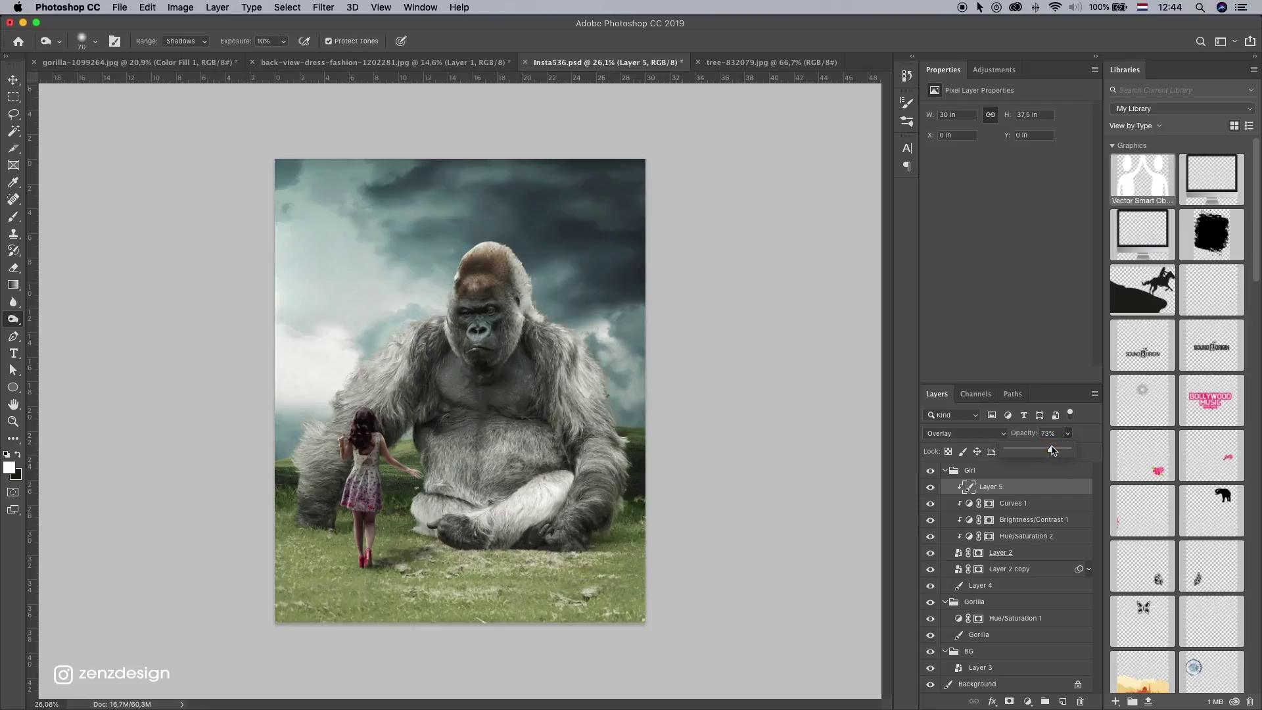
{"action": "scroll", "coordinate": [489, 512], "scroll_direction": "up", "scroll_amount": 3}
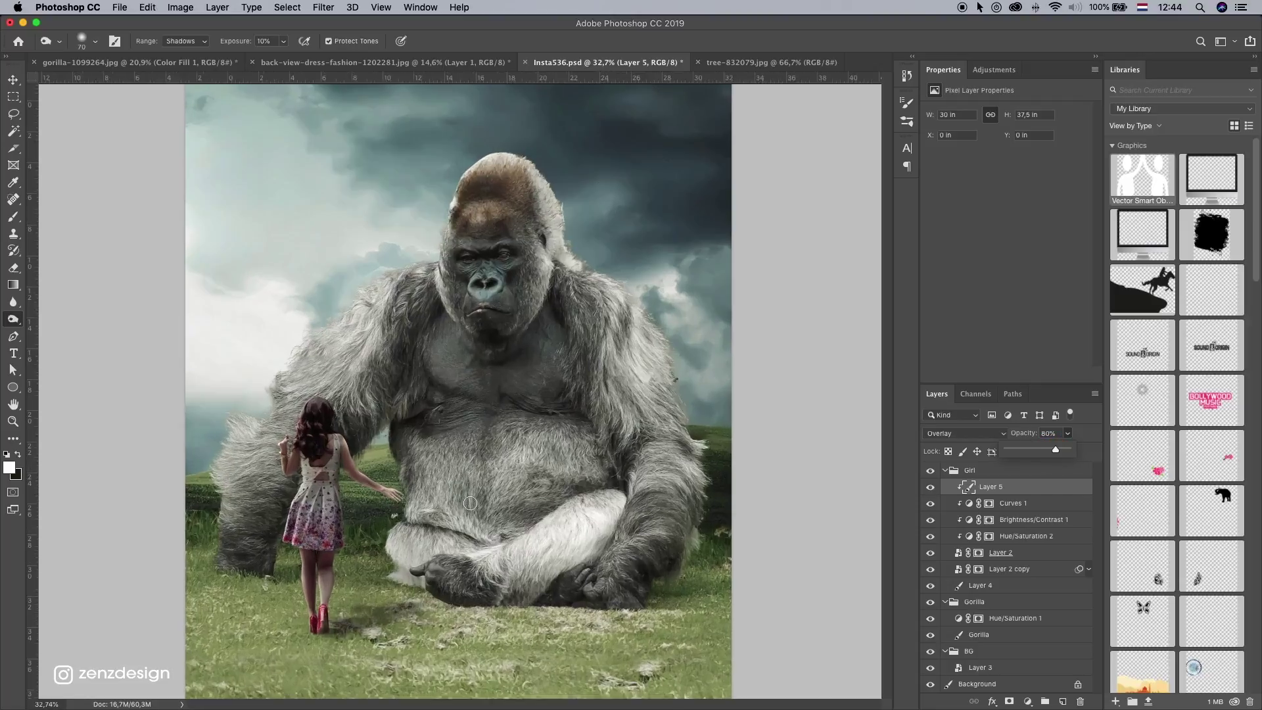
{"action": "left_click_drag", "start_coordinate": [304, 510], "coordinate": [361, 457]}
{"action": "scroll", "coordinate": [369, 488], "scroll_direction": "down", "scroll_amount": 4}
{"action": "scroll", "coordinate": [369, 488], "scroll_direction": "up", "scroll_amount": 1}
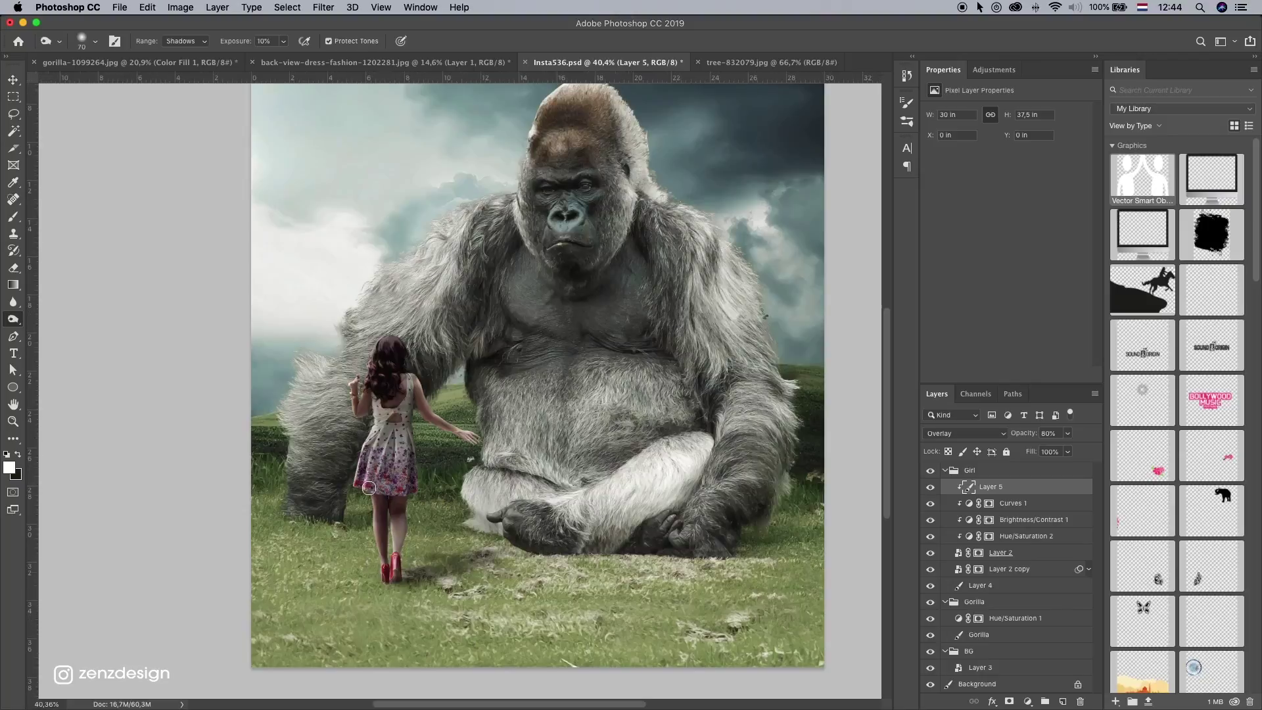
{"action": "scroll", "coordinate": [658, 333], "scroll_direction": "right", "scroll_amount": 3}
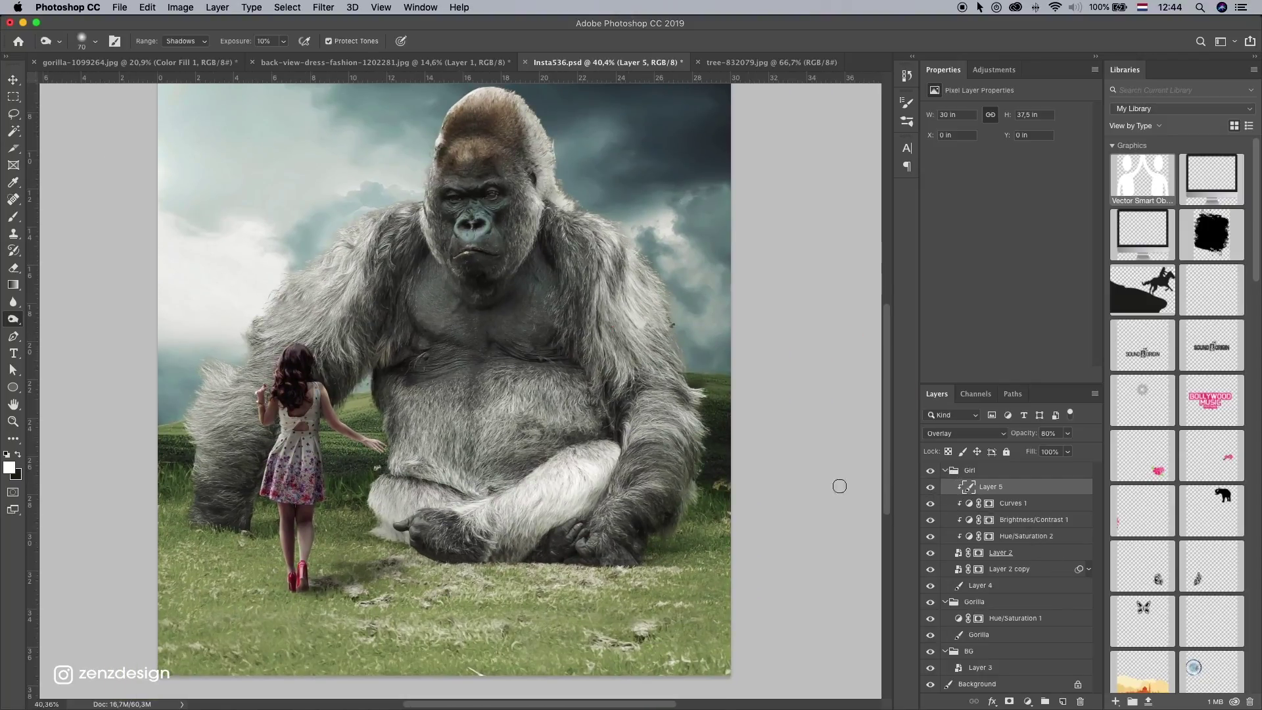
Step: Collapse the Girl group and save the document with the gorilla's Hue/Saturation 1 layer selected
{"action": "left_click", "coordinate": [947, 471]}
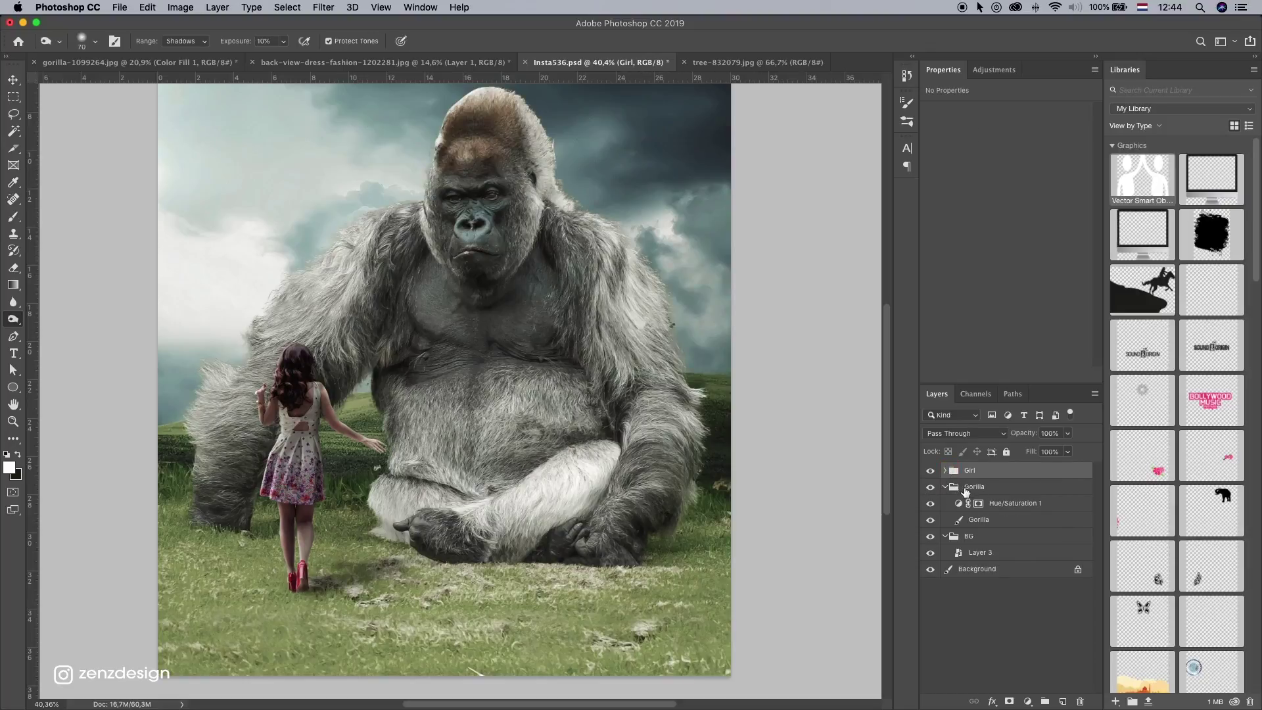
{"action": "left_click", "coordinate": [985, 505]}
{"action": "key", "text": "super+s"}
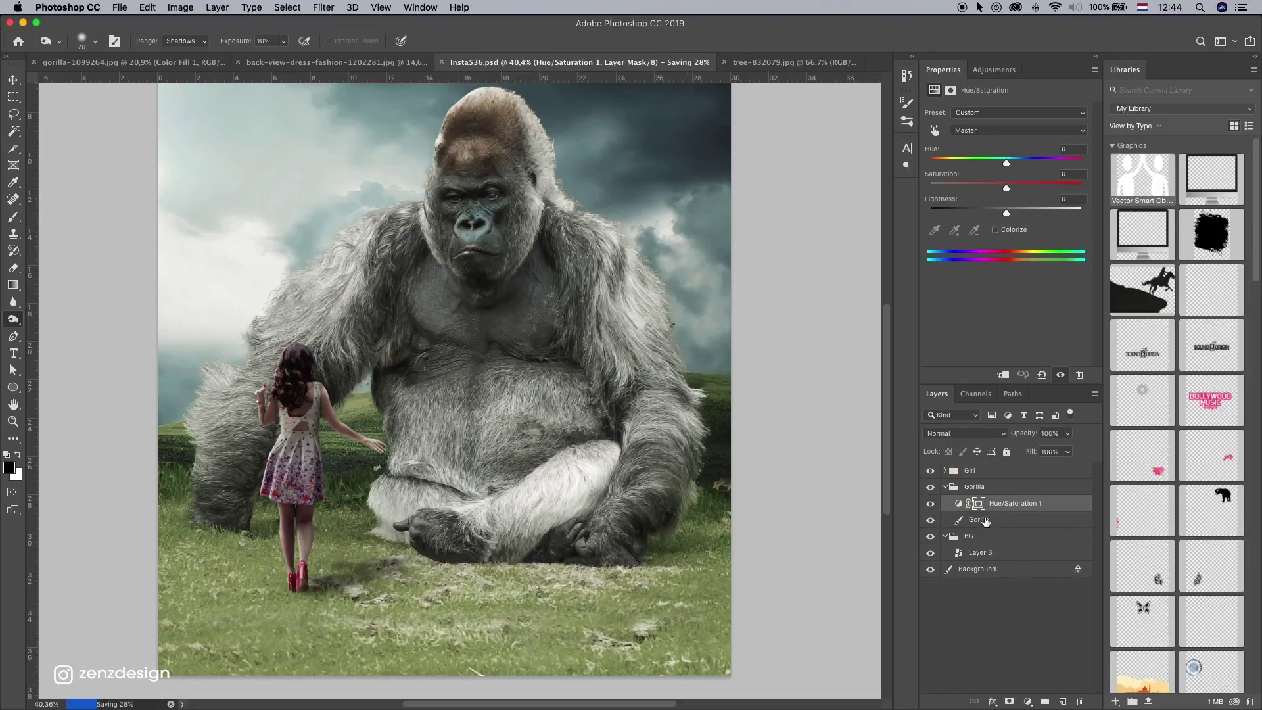
Step: Add a new layer above Hue/Saturation 1 in the Gorilla group and make it a clipping mask
{"action": "left_click", "coordinate": [1063, 701]}
{"action": "key", "text": "x"}
{"action": "right_click", "coordinate": [986, 503]}
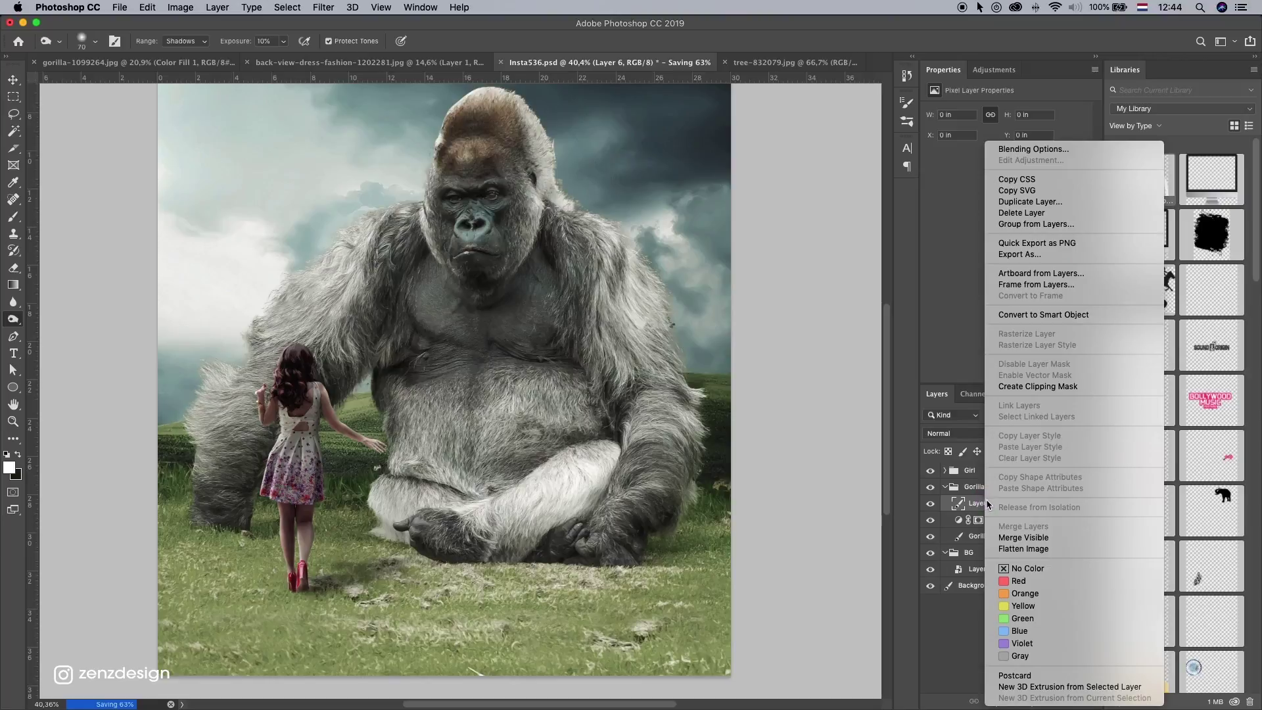
{"action": "right_click", "coordinate": [976, 504]}
{"action": "left_click", "coordinate": [1071, 387]}
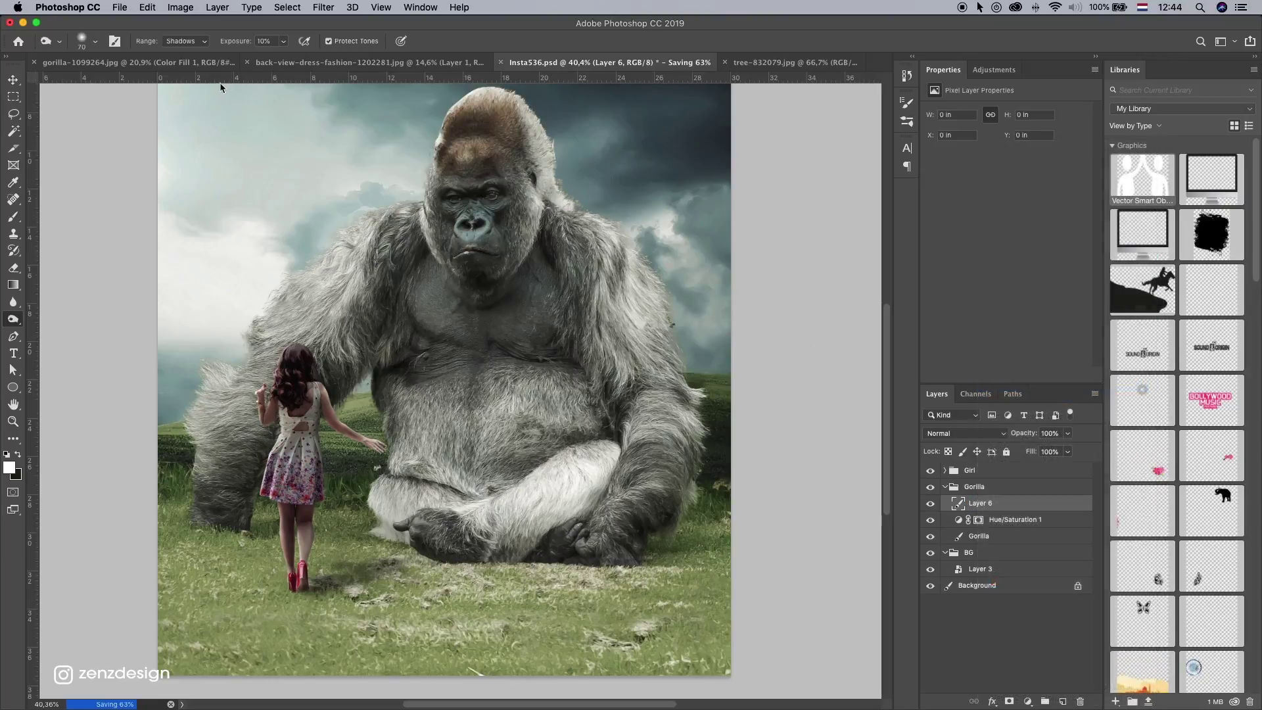
{"action": "key", "text": "alt+super+g"}
Step: Fill the new clipped layer in the Gorilla group with neutral gray
{"action": "left_click", "coordinate": [148, 7]}
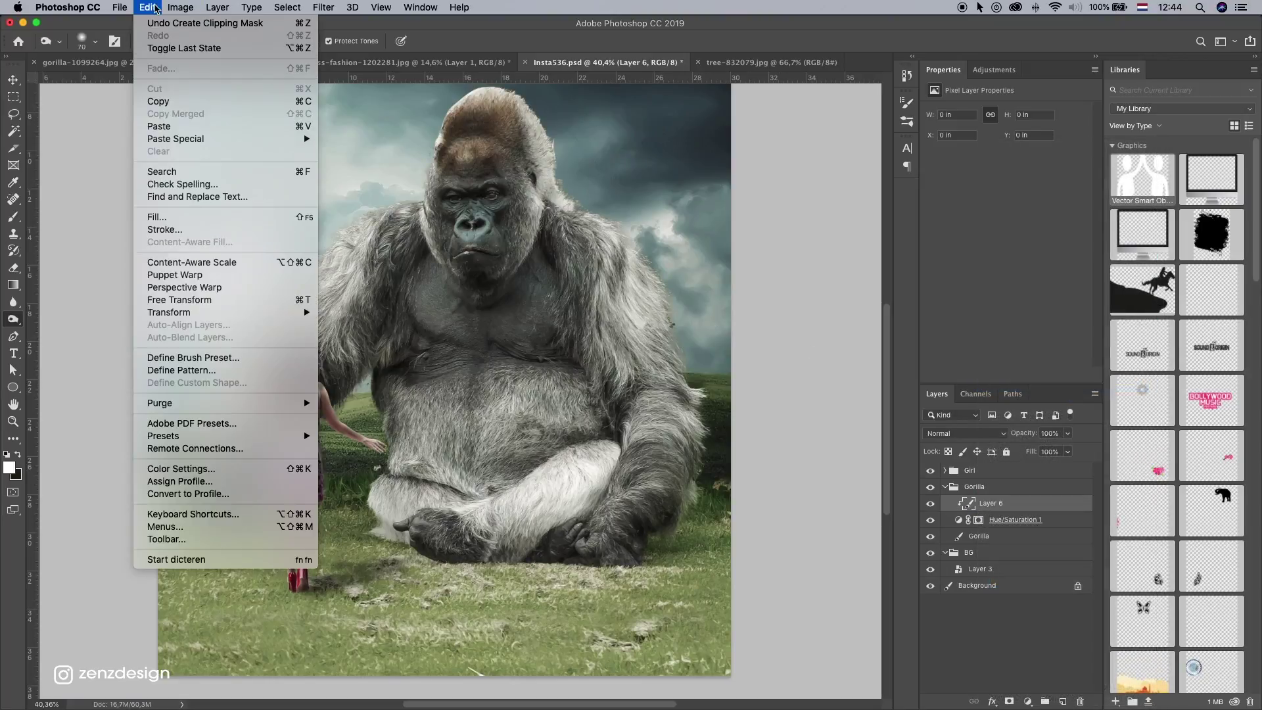
{"action": "left_click", "coordinate": [215, 222]}
{"action": "left_click", "coordinate": [983, 385]}
{"action": "key", "text": "o"}
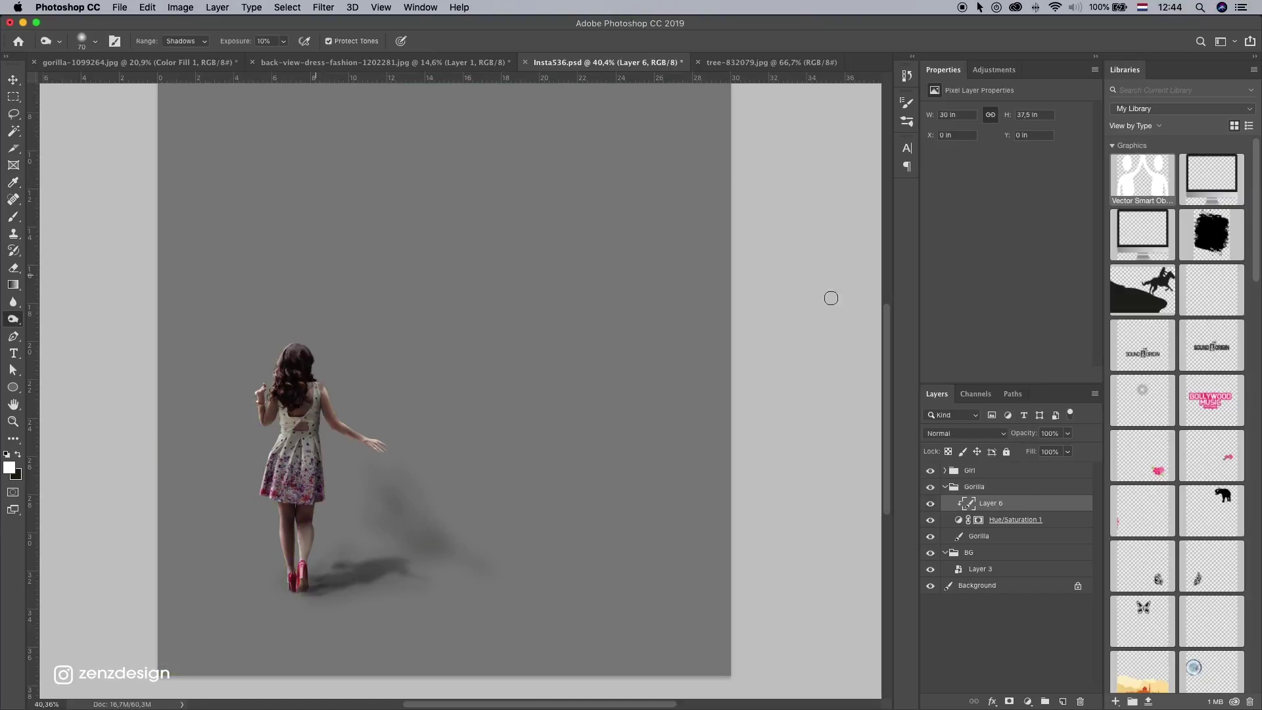
{"action": "scroll", "coordinate": [654, 380], "scroll_direction": "up", "scroll_amount": 3}
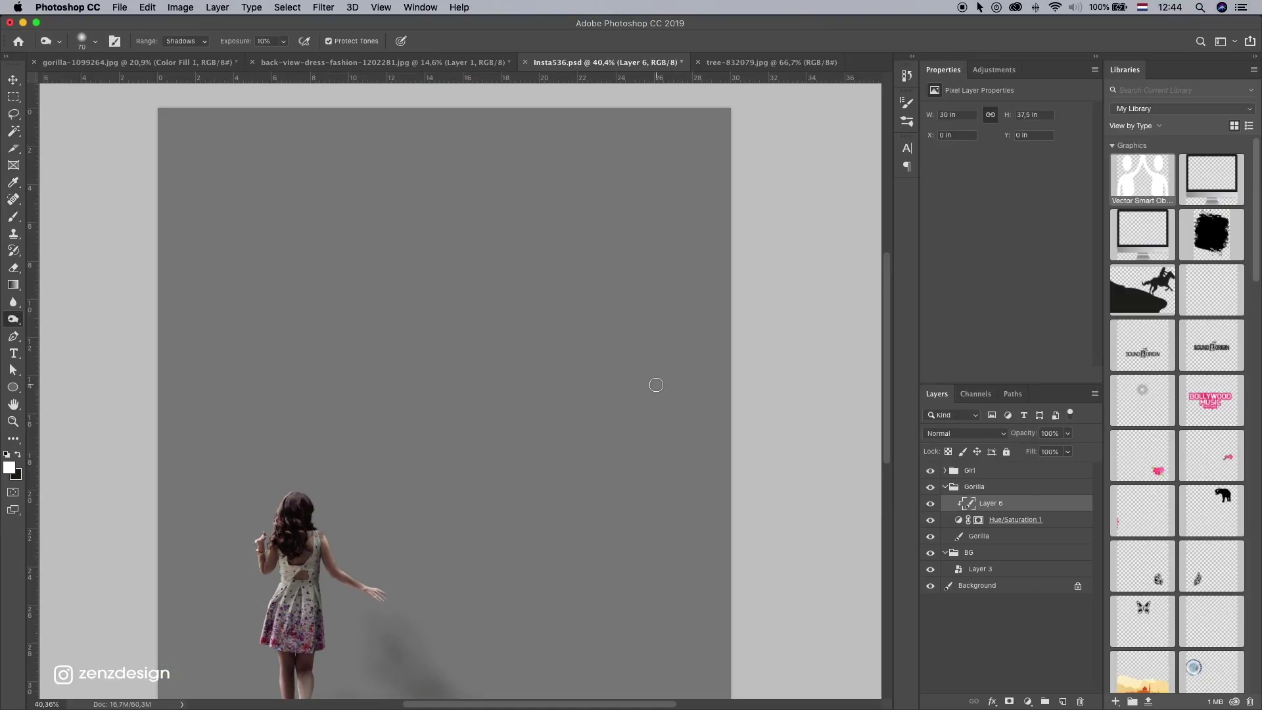
{"action": "scroll", "coordinate": [653, 381], "scroll_direction": "down", "scroll_amount": 3}
Step: Compare the image with the gray layer hidden and shown, and clip Hue/Saturation 1 to the Gorilla layer
{"action": "left_click", "coordinate": [930, 503]}
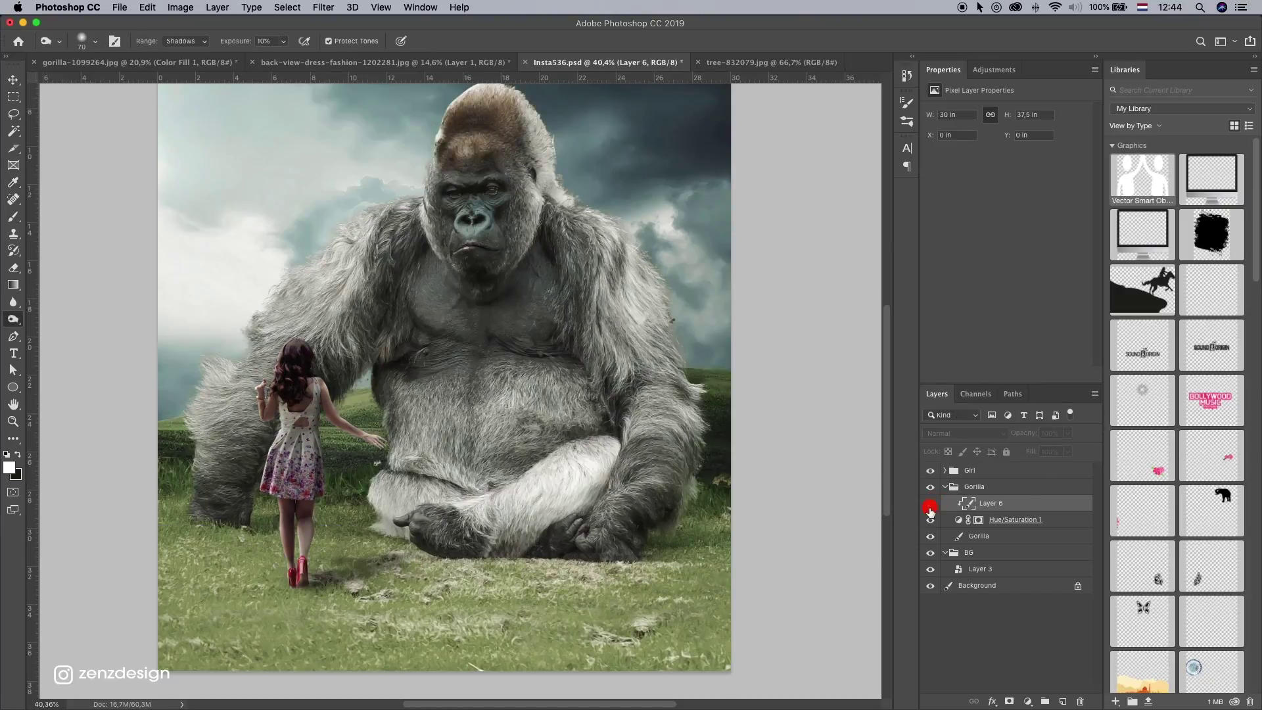
{"action": "left_click", "coordinate": [930, 504]}
{"action": "left_click", "coordinate": [930, 504]}
{"action": "left_click", "coordinate": [930, 504]}
{"action": "left_click", "coordinate": [979, 520]}
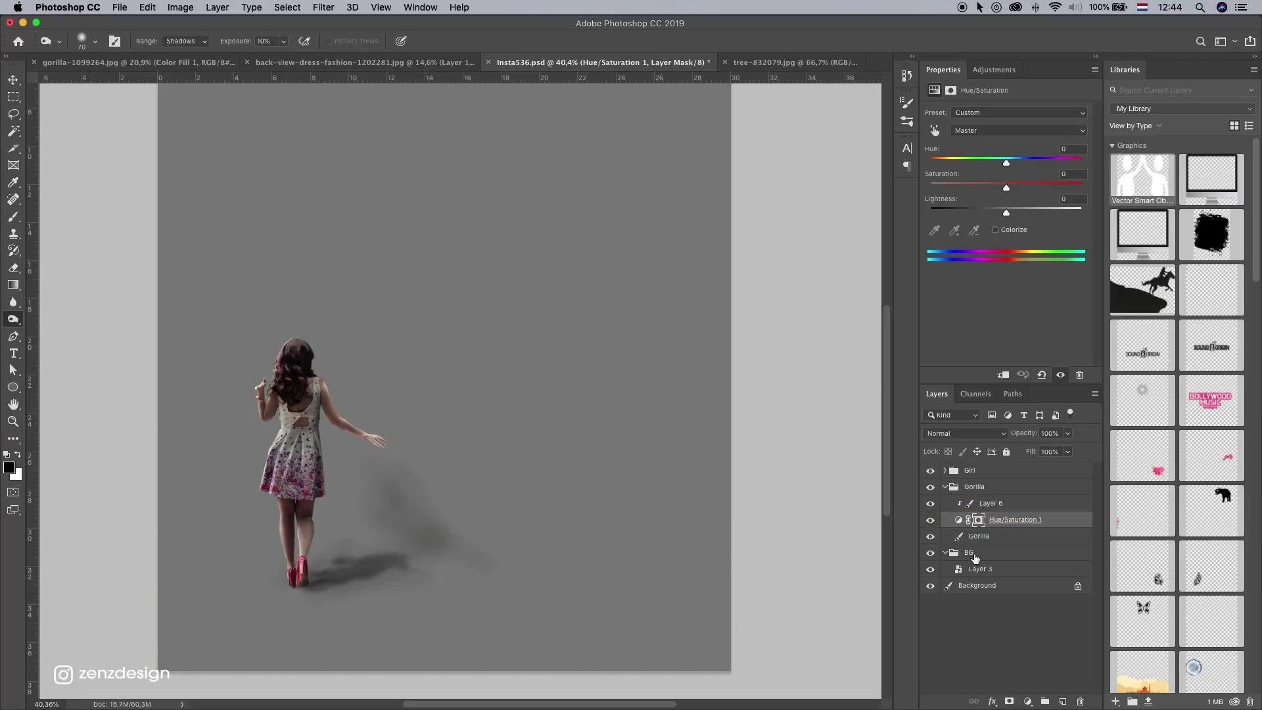
{"action": "left_click", "coordinate": [1004, 375]}
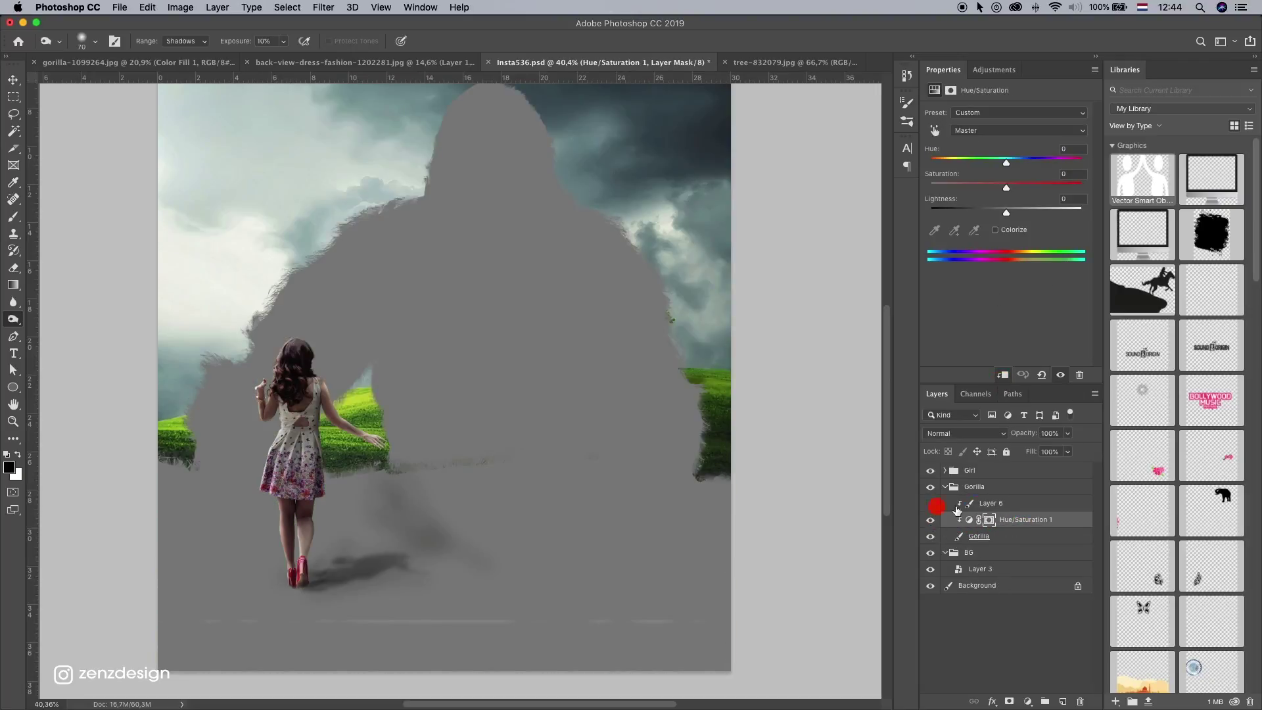
Step: Set the blend mode of the gray Layer 6 to Overlay
{"action": "left_click", "coordinate": [930, 504]}
{"action": "left_click", "coordinate": [985, 503]}
{"action": "left_click", "coordinate": [930, 504]}
{"action": "left_click", "coordinate": [964, 433]}
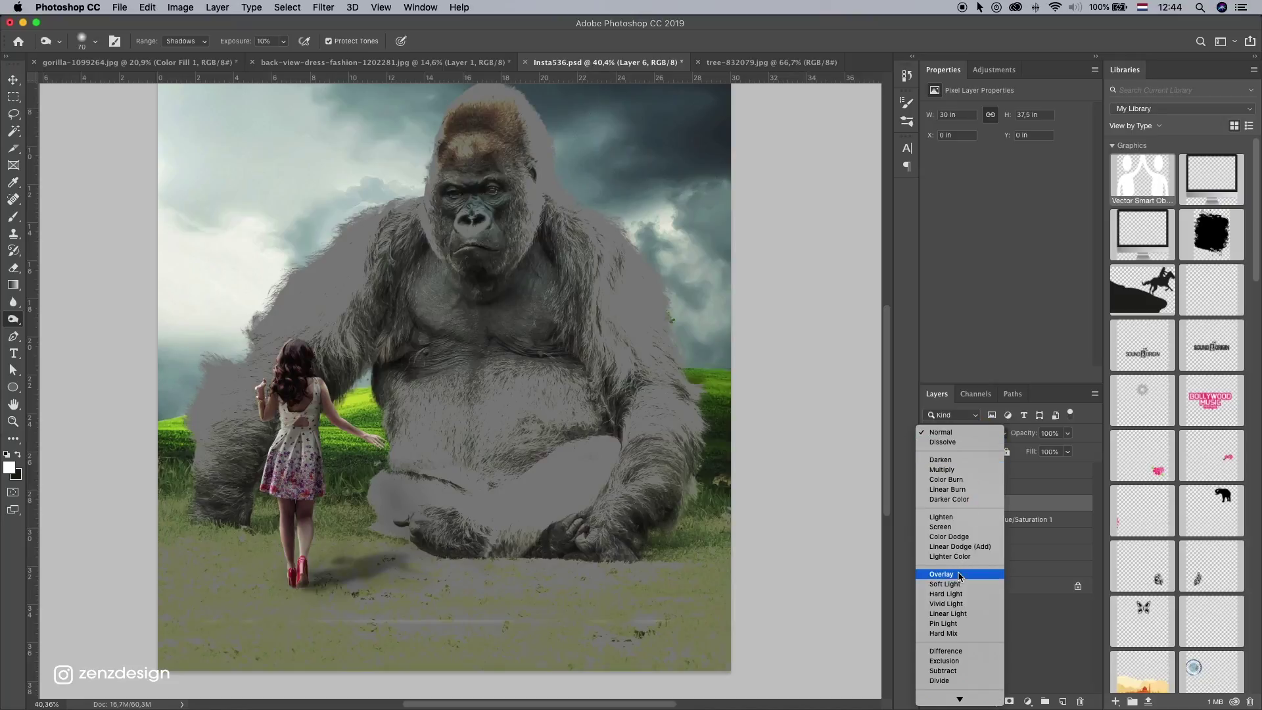
{"action": "left_click", "coordinate": [959, 575]}
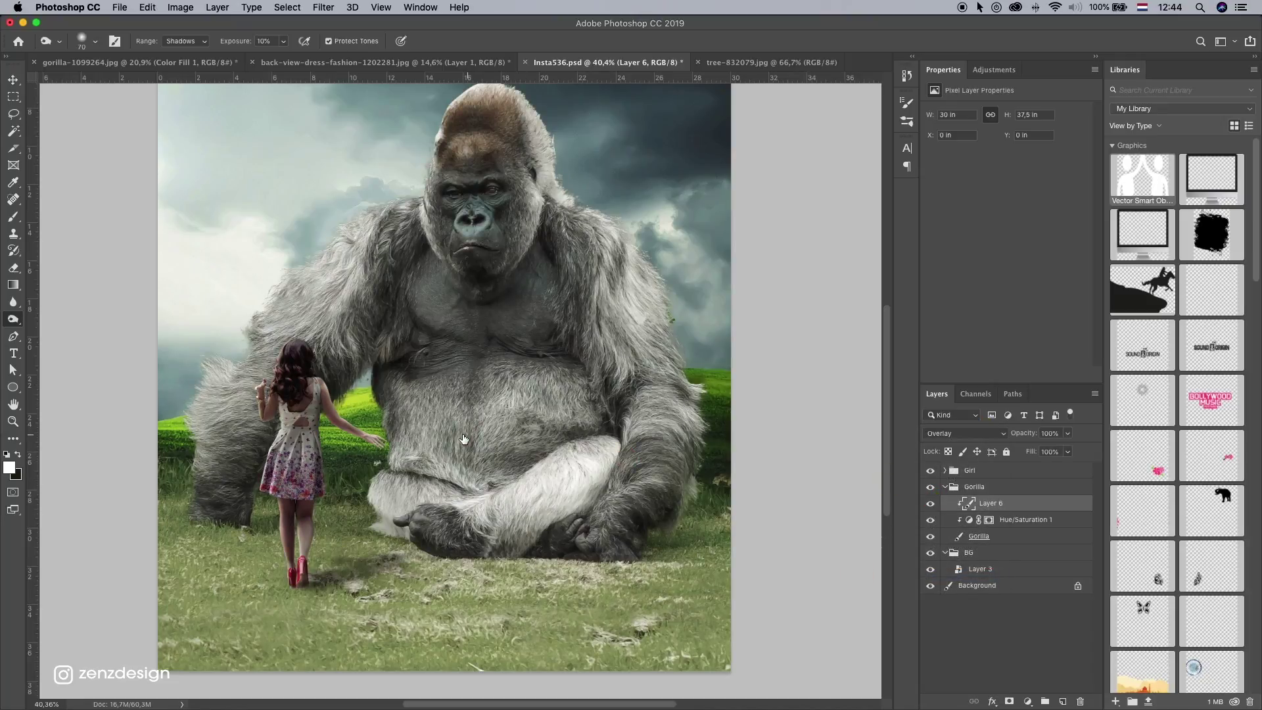
Step: Set up the Dodge tool with a 175 px brush, the Midtones range and 36% exposure
{"action": "right_click", "coordinate": [13, 319]}
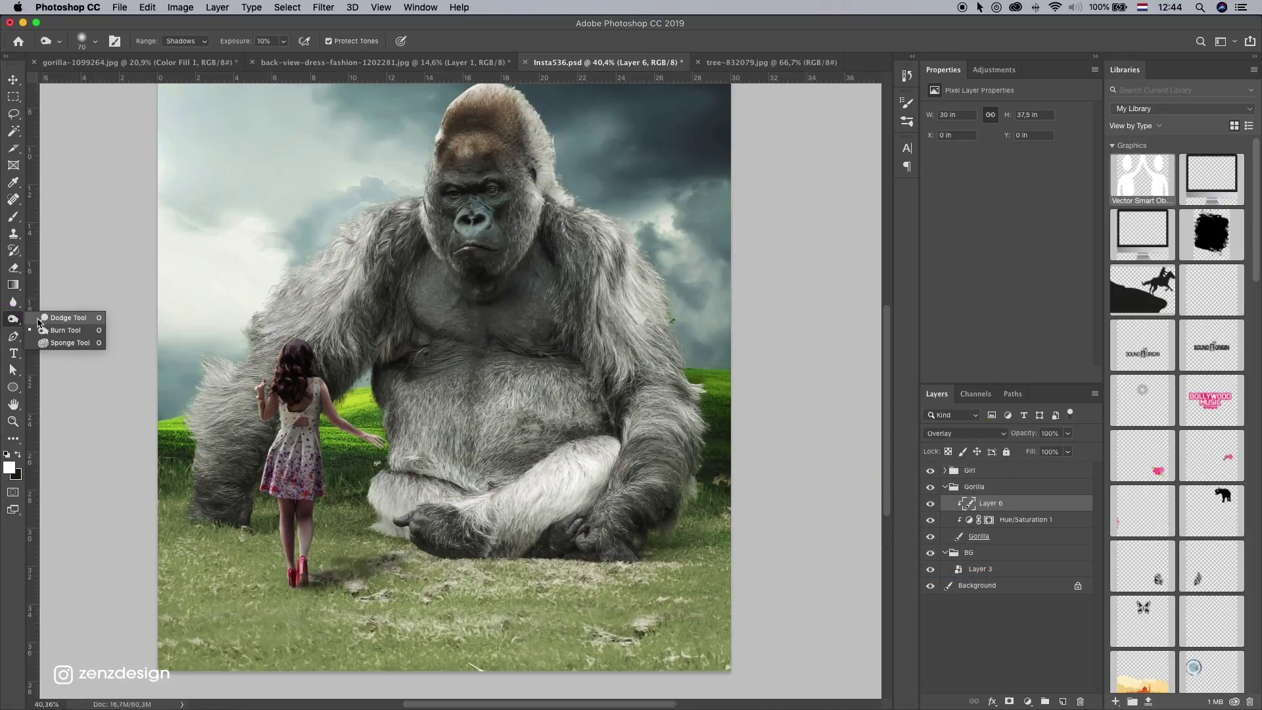
{"action": "left_click", "coordinate": [33, 317]}
{"action": "scroll", "coordinate": [399, 256], "scroll_direction": "up", "scroll_amount": 1}
{"action": "scroll", "coordinate": [399, 255], "scroll_direction": "up", "scroll_amount": 2}
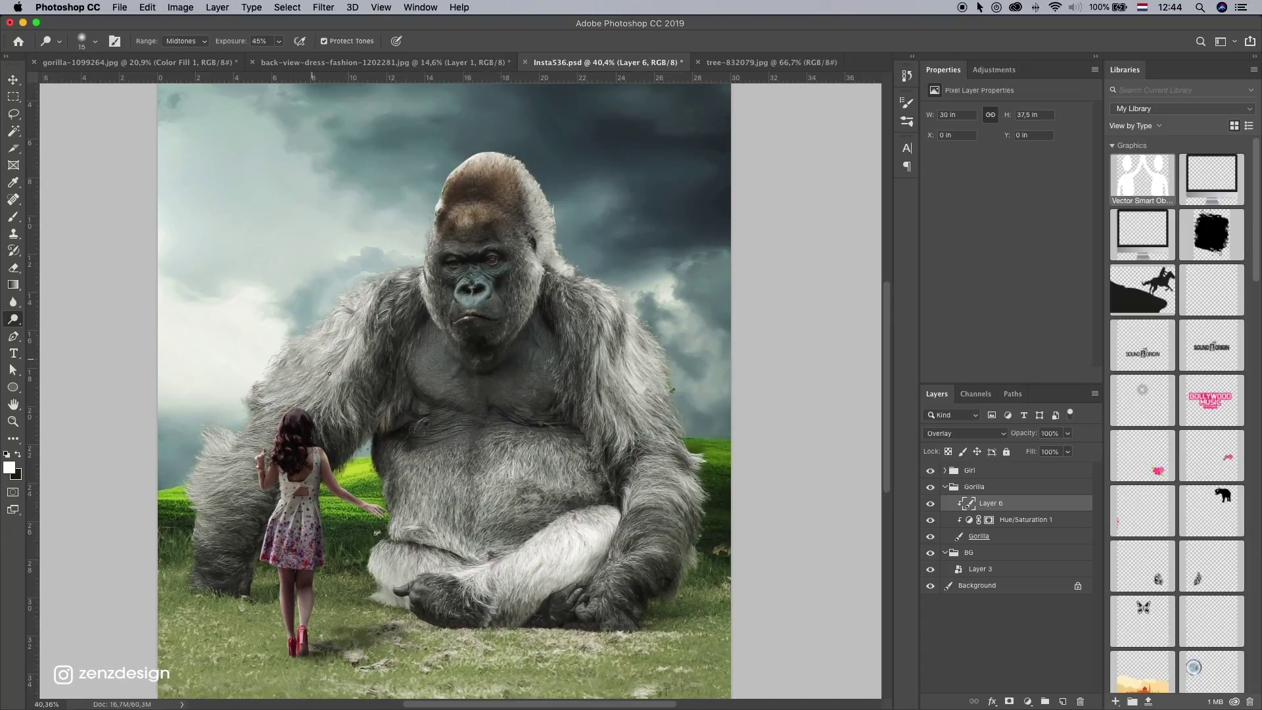
{"action": "key", "text": "bracketright"}
{"action": "key", "text": "bracketright"}
{"action": "key", "text": "bracketright"}
{"action": "key", "text": "bracketright"}
{"action": "left_click", "coordinate": [206, 42]}
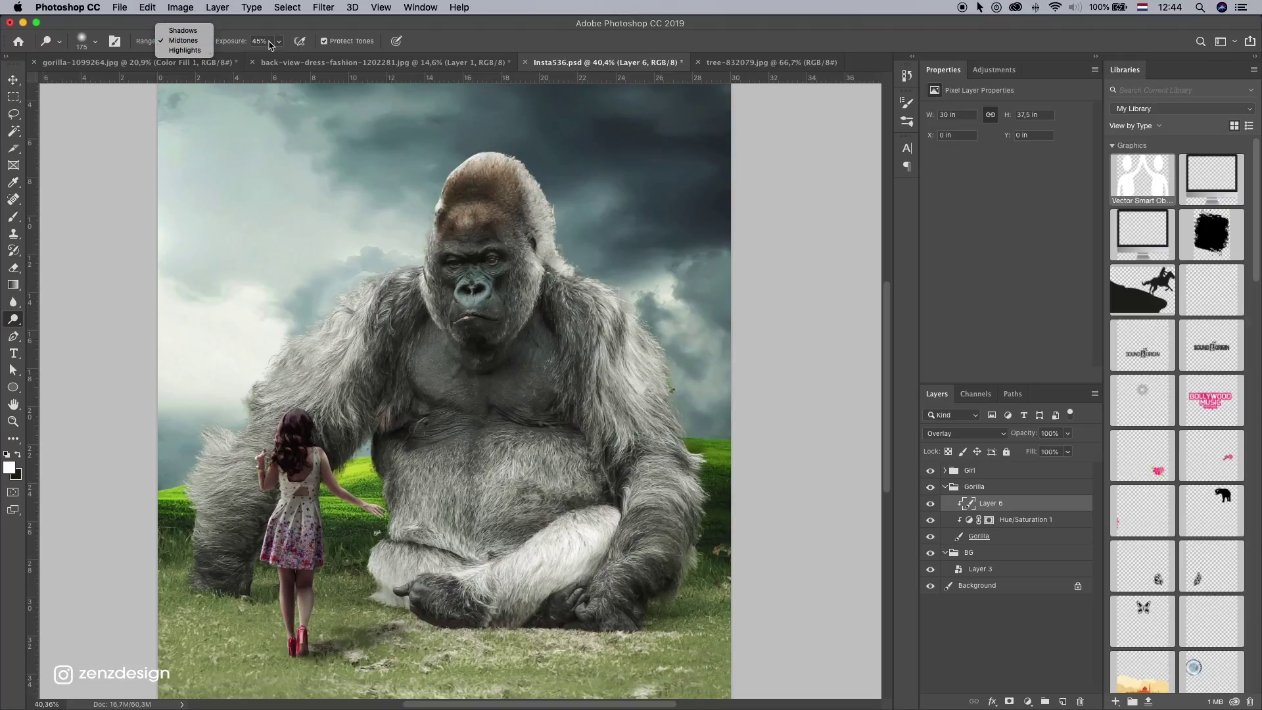
{"action": "left_click", "coordinate": [278, 40]}
{"action": "left_click", "coordinate": [282, 36]}
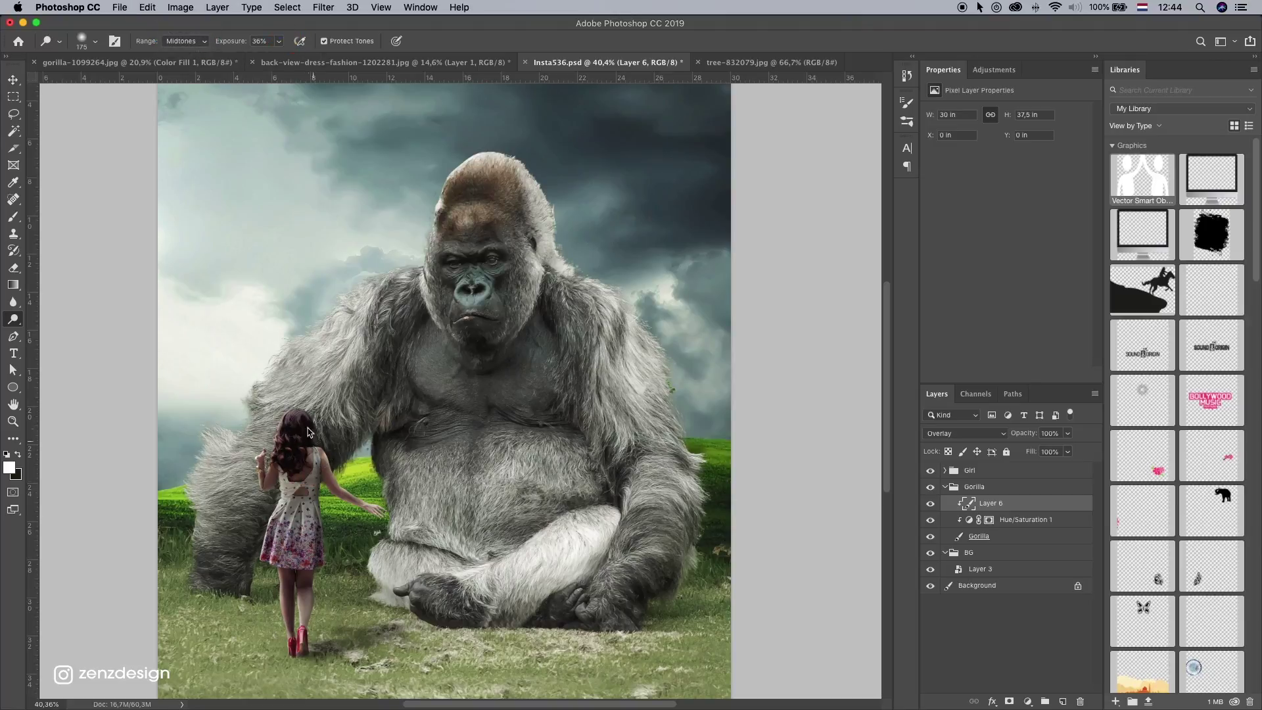
Step: Dodge the gorilla's arm and shoulder behind the girl, and toggle the last state to compare the strokes
{"action": "left_click_drag", "start_coordinate": [253, 432], "coordinate": [203, 468]}
{"action": "left_click_drag", "start_coordinate": [349, 306], "coordinate": [326, 332]}
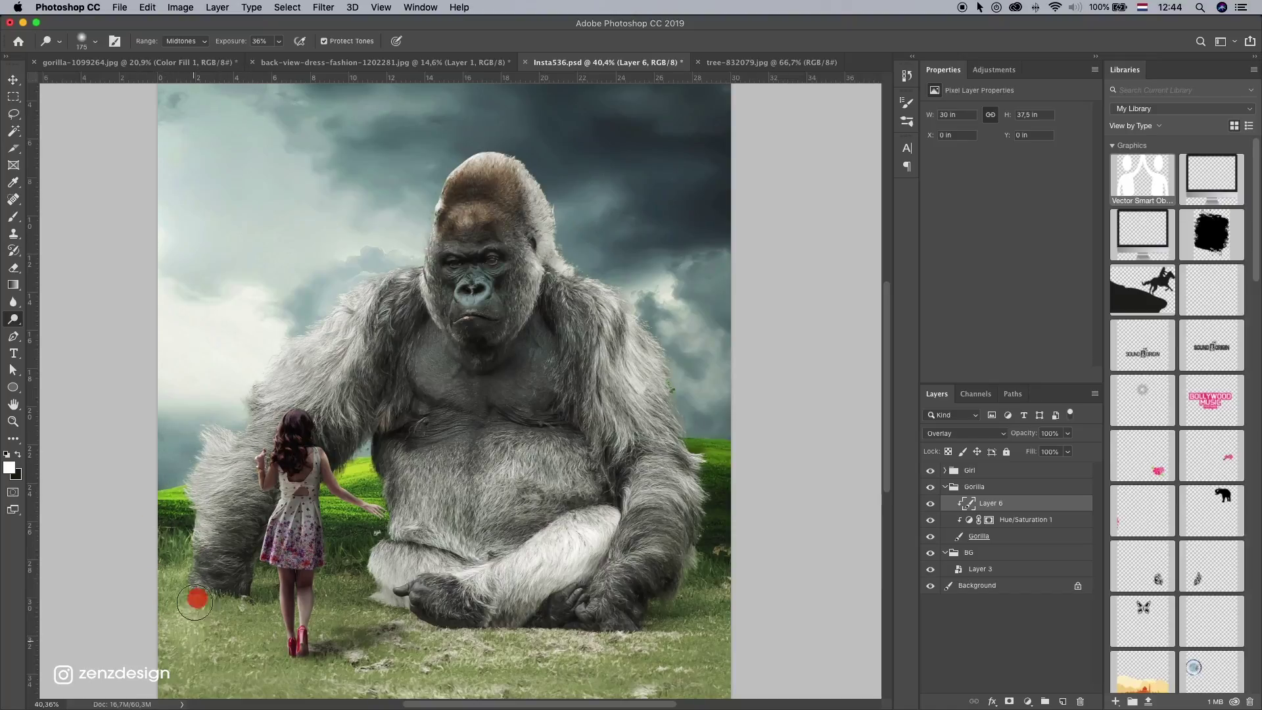
{"action": "key", "text": "alt+super+z"}
{"action": "key", "text": "alt+super+z"}
{"action": "key", "text": "alt+super+z"}
Step: Dodge the gorilla's lower arm and the belly edge beside the girl, undoing the trial strokes over the shoulder and face
{"action": "mouse_move", "coordinate": [209, 492]}
{"action": "left_mouse_down"}
{"action": "mouse_move", "coordinate": [210, 570]}
{"action": "mouse_move", "coordinate": [217, 488]}
{"action": "left_mouse_up"}
{"action": "left_click_drag", "start_coordinate": [390, 461], "coordinate": [399, 559]}
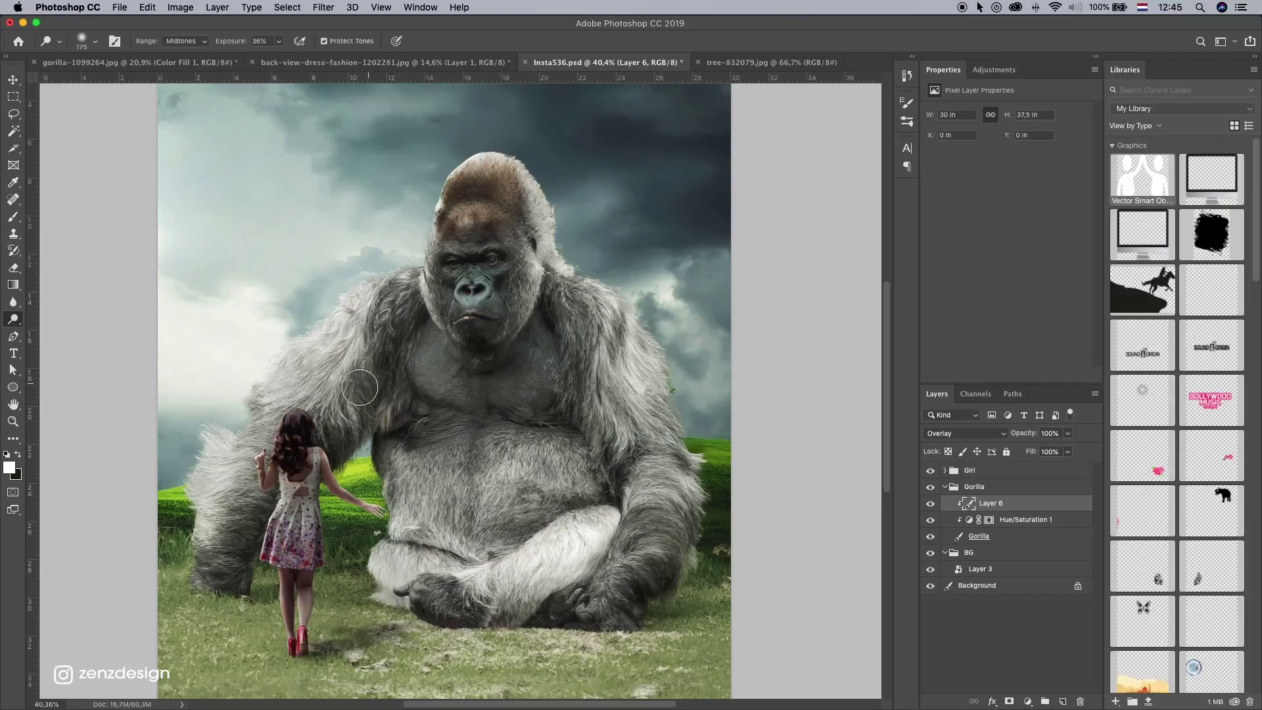
{"action": "left_click_drag", "start_coordinate": [355, 401], "coordinate": [374, 290]}
{"action": "key", "text": "super+z"}
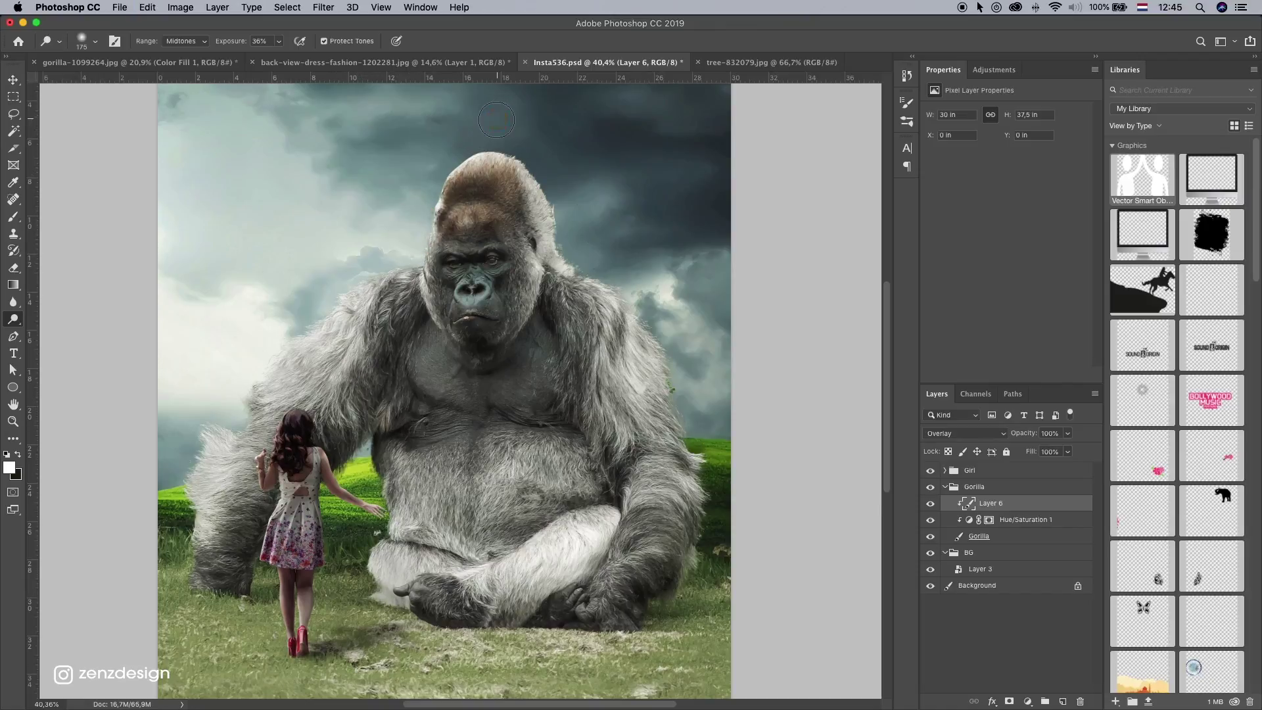
{"action": "mouse_move", "coordinate": [498, 299]}
{"action": "left_mouse_down"}
{"action": "mouse_move", "coordinate": [468, 220]}
{"action": "mouse_move", "coordinate": [470, 309]}
{"action": "left_mouse_up"}
{"action": "key", "text": "super+z"}
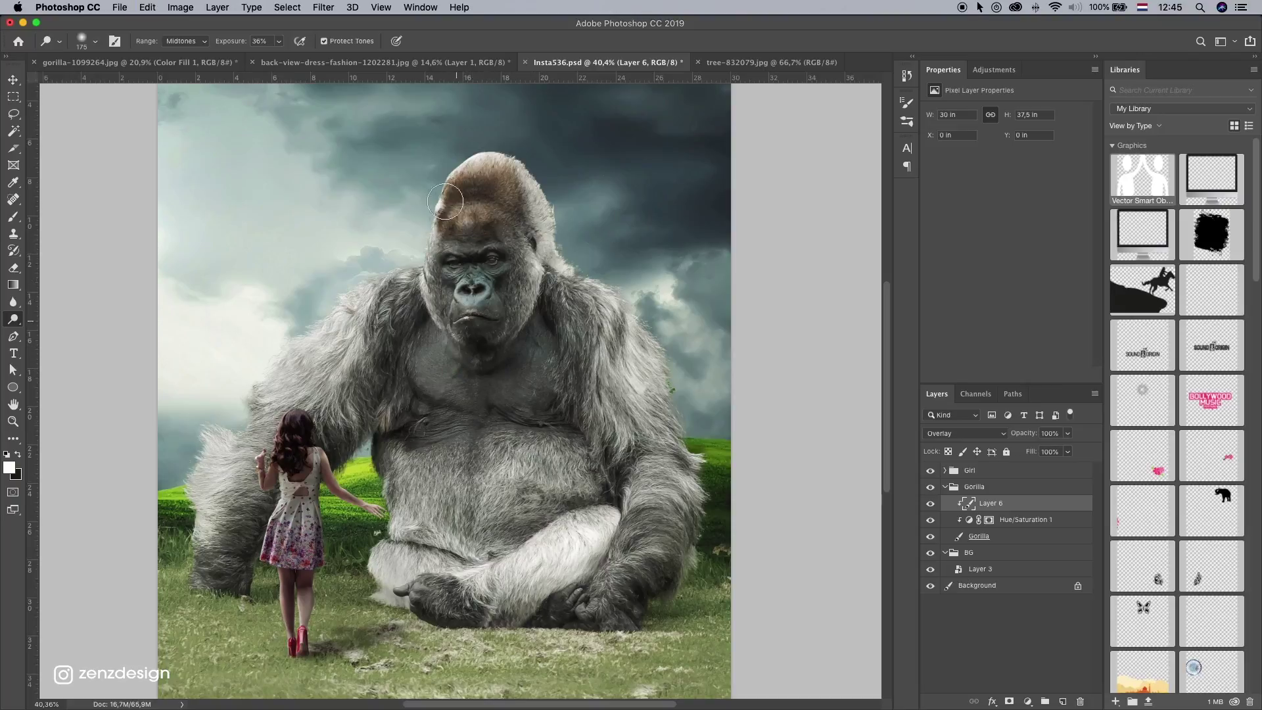
Step: Dodge the top of the gorilla's head and the forearm beside its raised leg, and undo the stroke on the belly
{"action": "left_click_drag", "start_coordinate": [454, 229], "coordinate": [494, 184]}
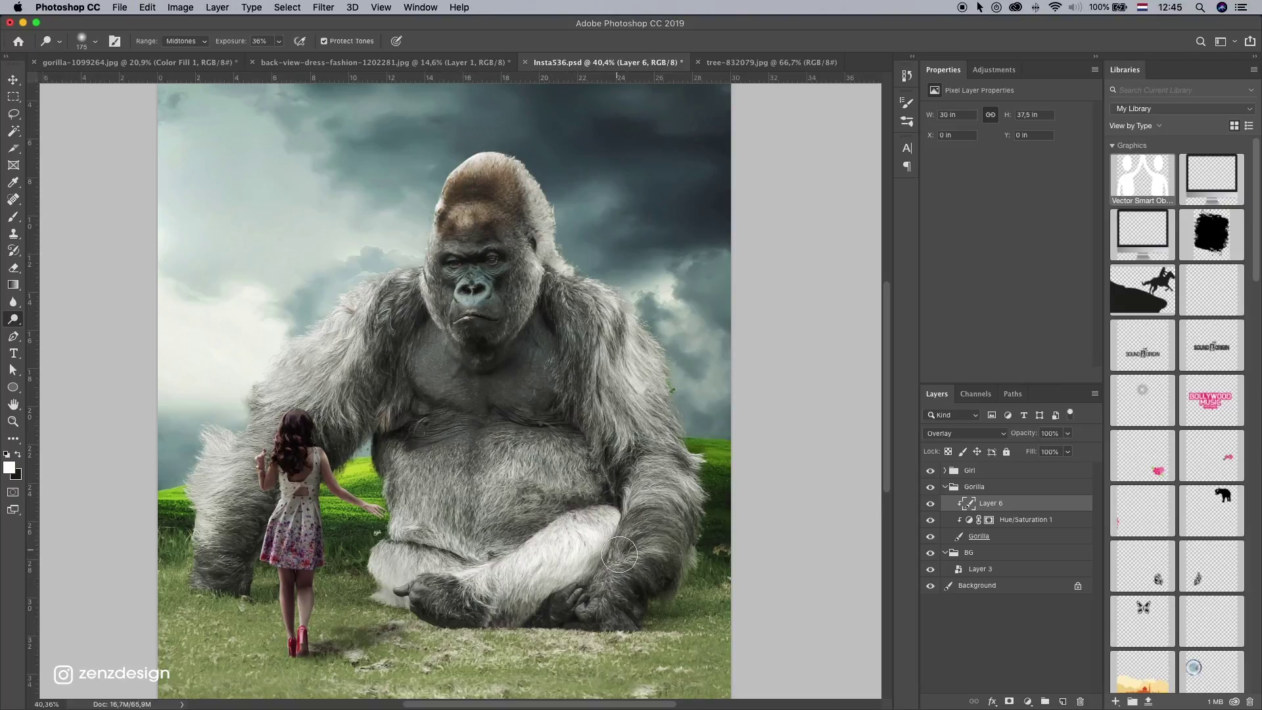
{"action": "mouse_move", "coordinate": [619, 559]}
{"action": "left_mouse_down"}
{"action": "mouse_move", "coordinate": [668, 440]}
{"action": "mouse_move", "coordinate": [604, 609]}
{"action": "left_mouse_up"}
{"action": "mouse_move", "coordinate": [403, 424]}
{"action": "left_mouse_down"}
{"action": "mouse_move", "coordinate": [408, 555]}
{"action": "mouse_move", "coordinate": [412, 529]}
{"action": "left_mouse_up"}
{"action": "key", "text": "super+z"}
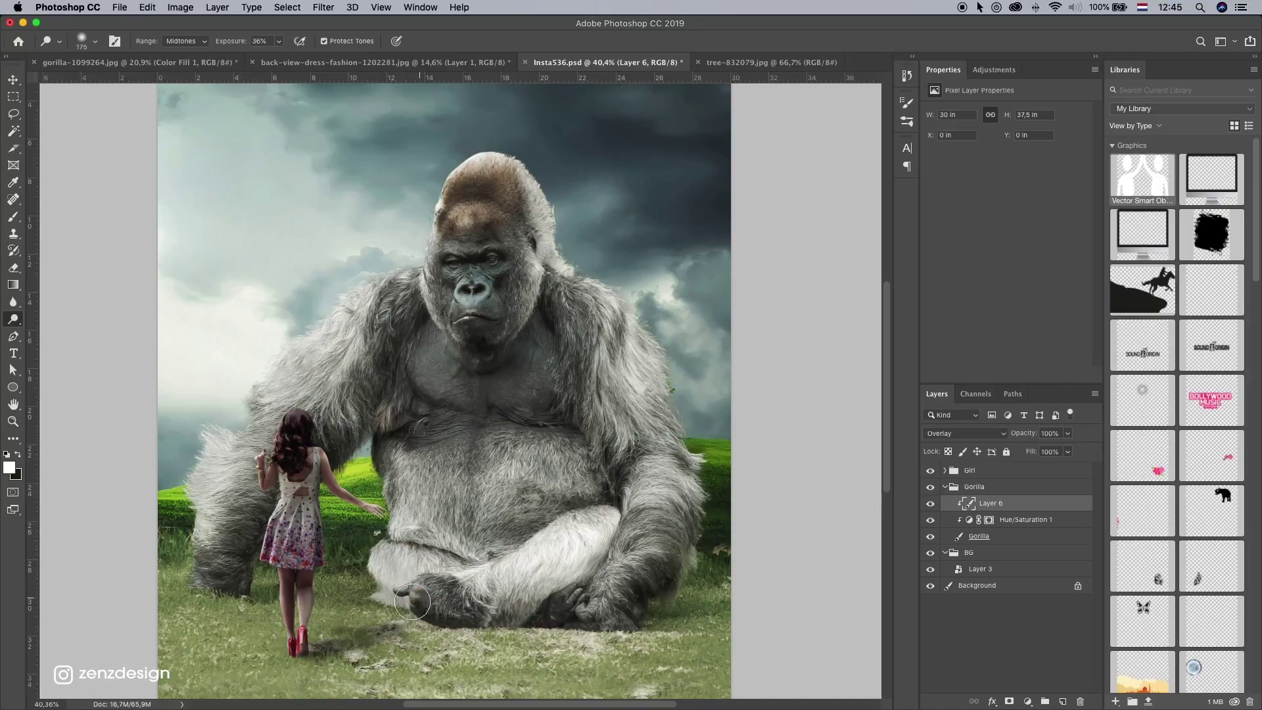
Step: Compare the dodging by hiding and showing Layer 6, and dodge the midtones down the gorilla's arm farthest from the girl
{"action": "scroll", "coordinate": [651, 486], "scroll_direction": "down", "scroll_amount": 2}
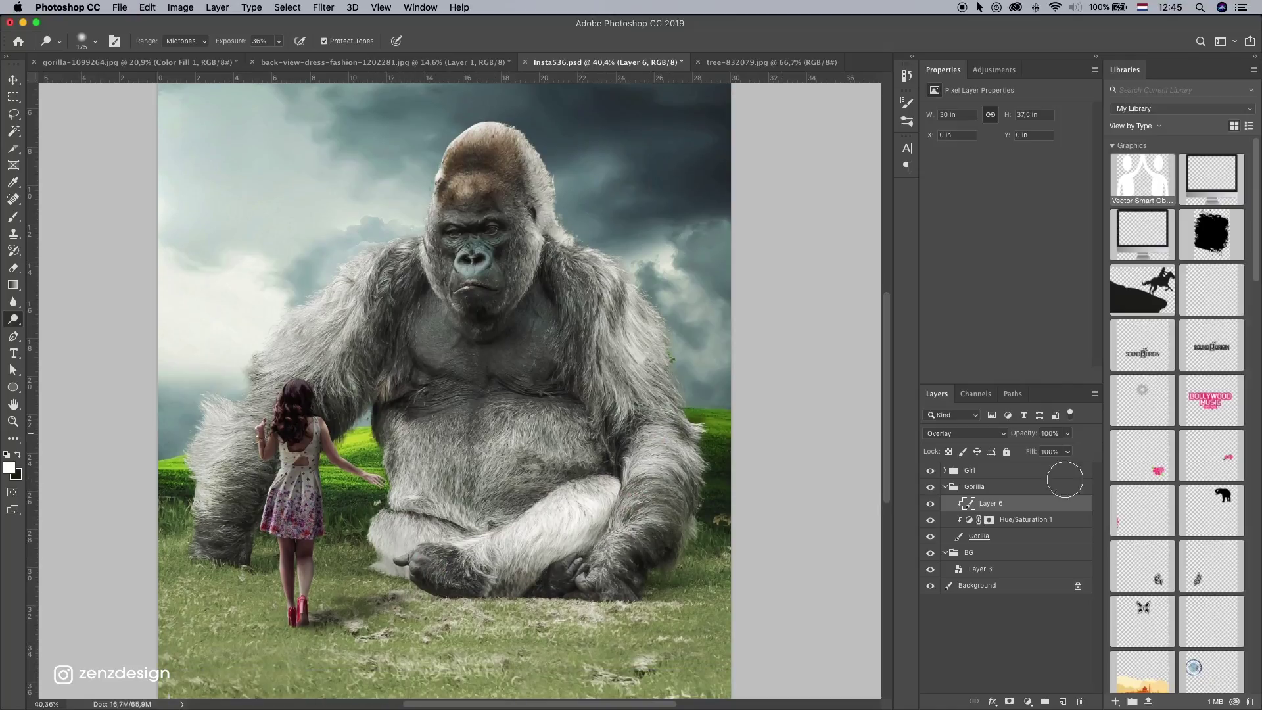
{"action": "left_click", "coordinate": [930, 504]}
{"action": "left_click", "coordinate": [930, 504]}
{"action": "left_click_drag", "start_coordinate": [609, 324], "coordinate": [630, 557]}
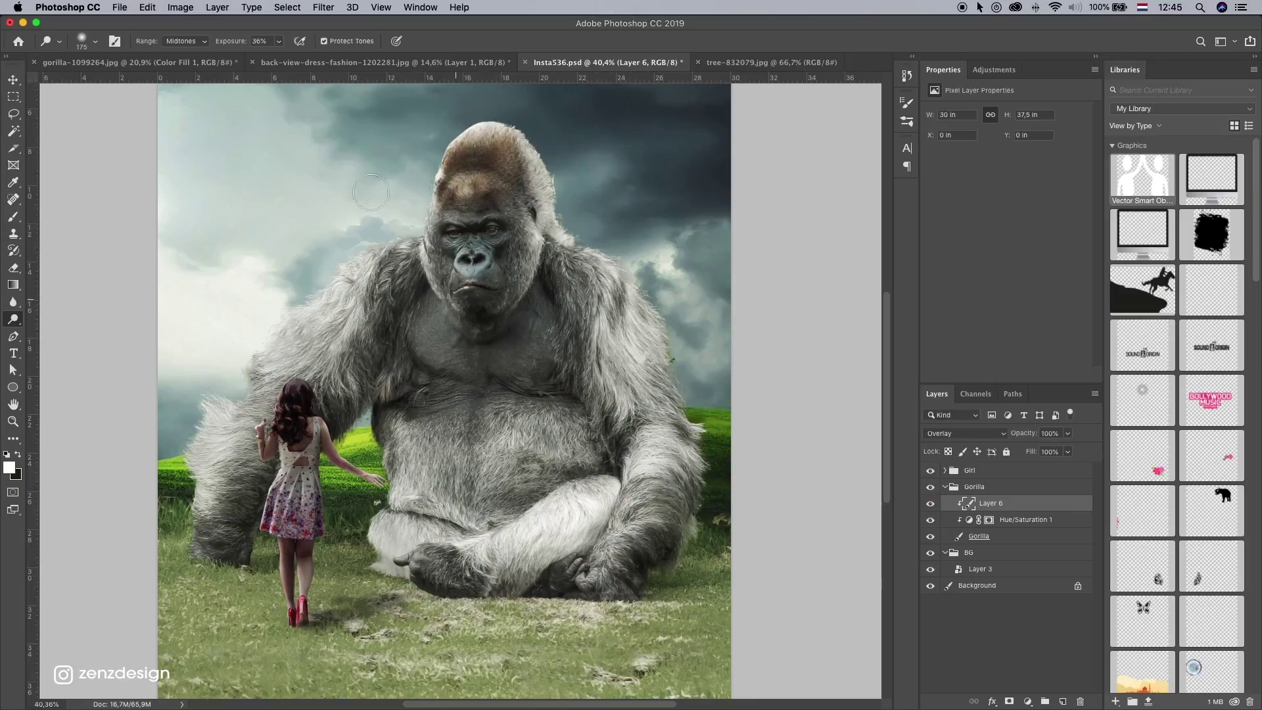
Step: Switch from dodging to the Burn tool, with its range set to Highlights and its exposure to 38%
{"action": "left_click", "coordinate": [176, 41]}
{"action": "left_click", "coordinate": [177, 41]}
{"action": "left_click", "coordinate": [194, 40]}
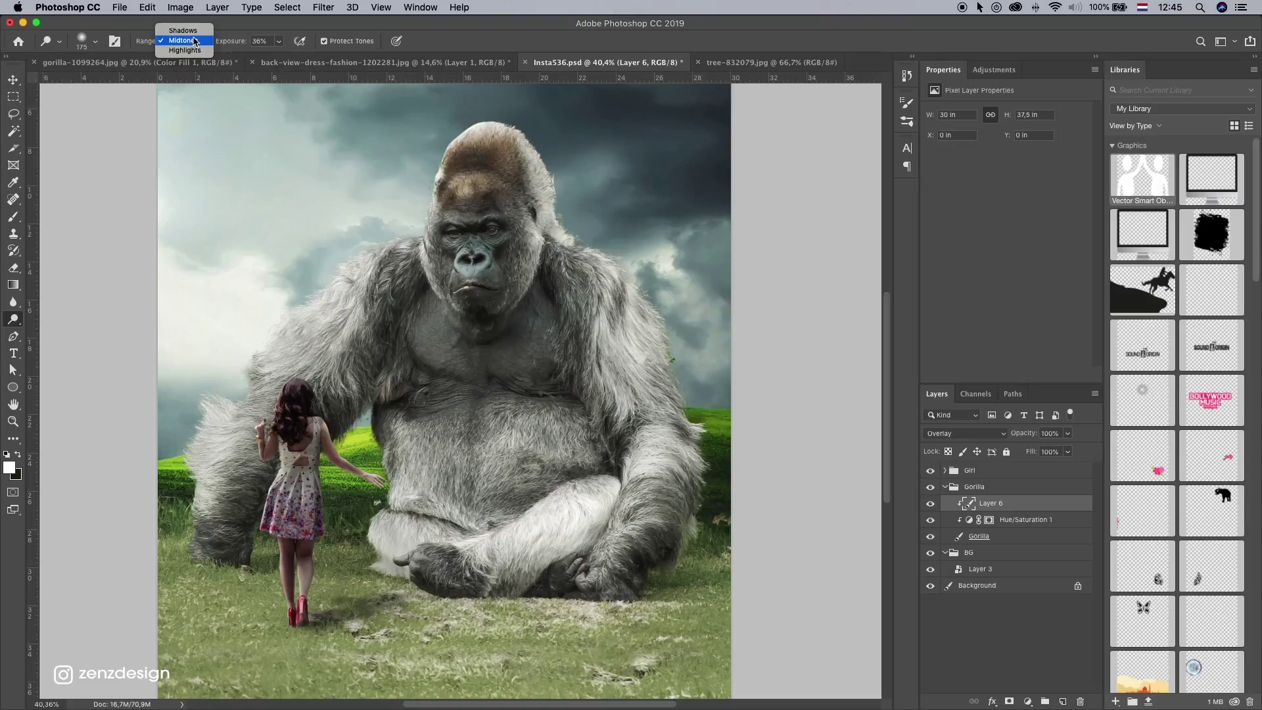
{"action": "left_click", "coordinate": [77, 48]}
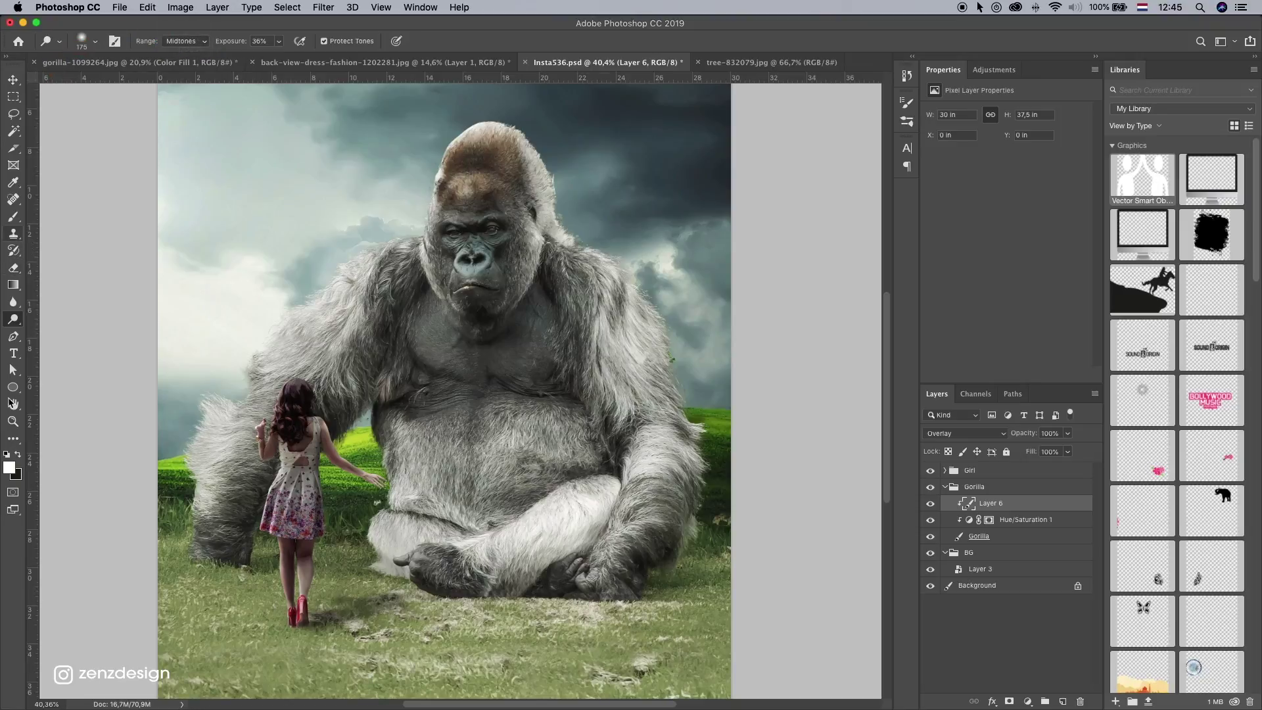
{"action": "right_click", "coordinate": [12, 319]}
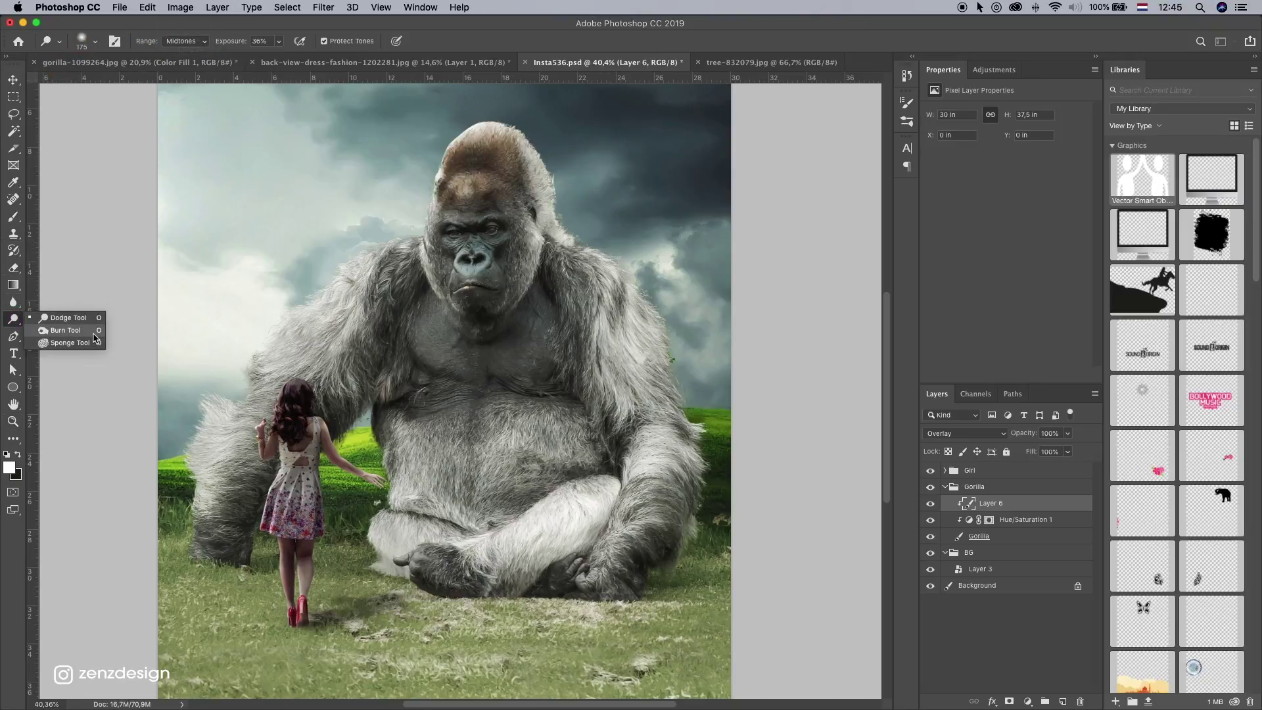
{"action": "left_click", "coordinate": [92, 331]}
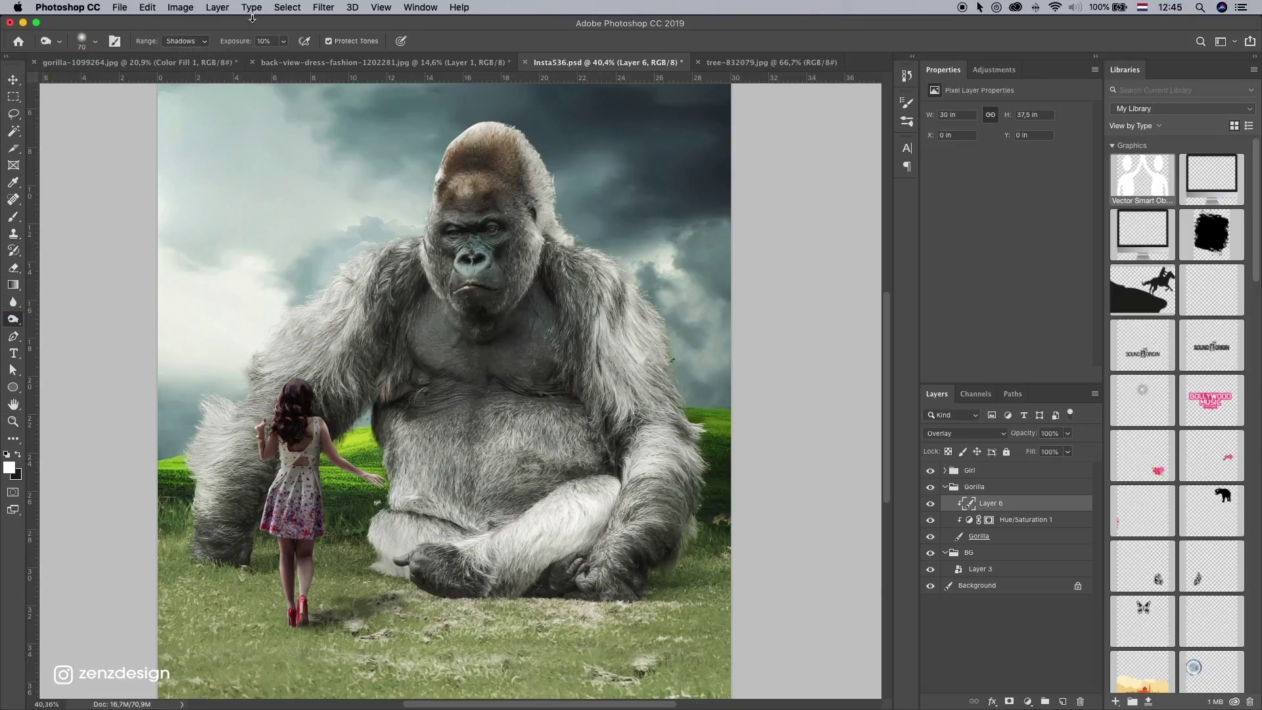
{"action": "left_click", "coordinate": [196, 43]}
{"action": "right_click", "coordinate": [12, 319]}
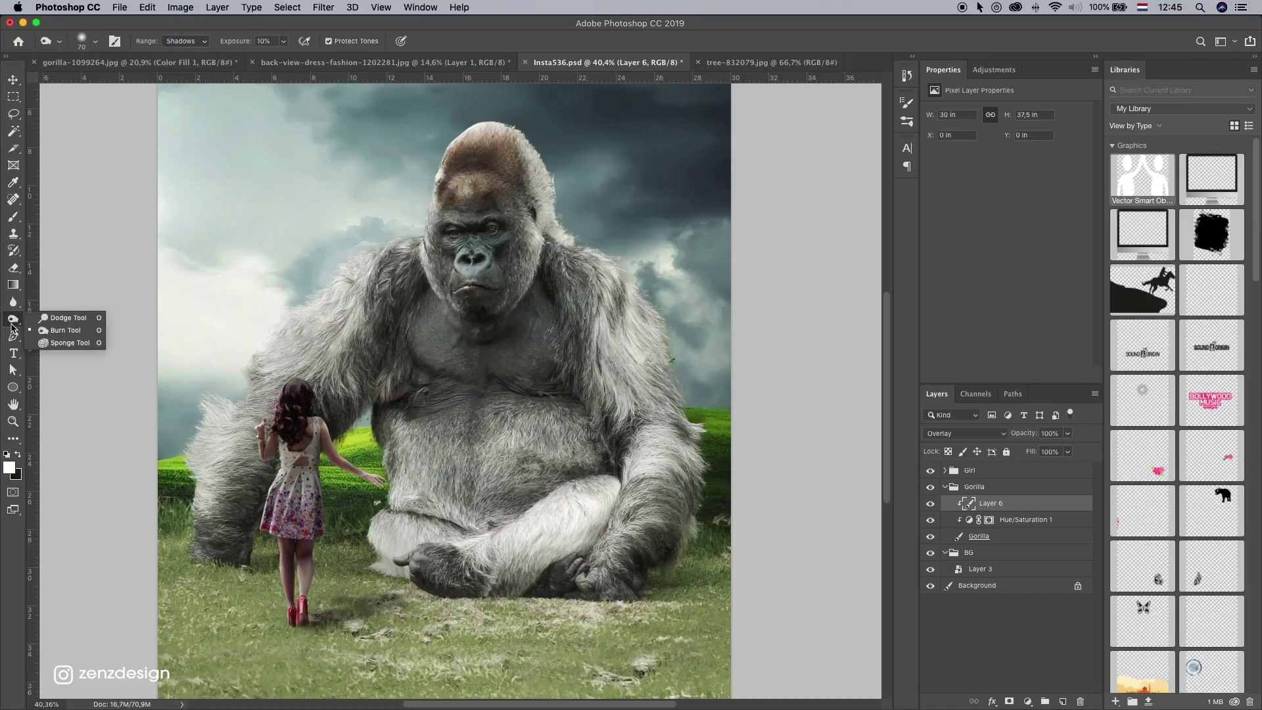
{"action": "left_click", "coordinate": [58, 330]}
{"action": "left_click", "coordinate": [201, 41]}
{"action": "left_click", "coordinate": [190, 64]}
{"action": "left_click", "coordinate": [284, 41]}
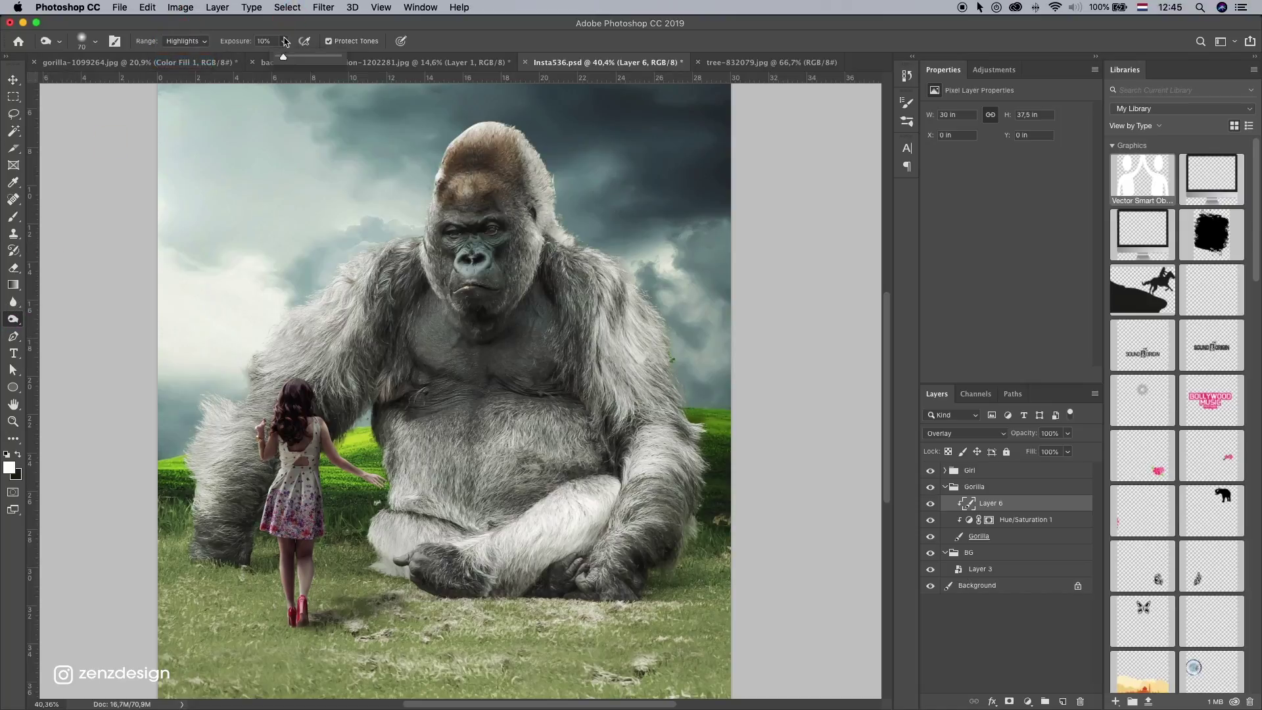
{"action": "left_click", "coordinate": [311, 23]}
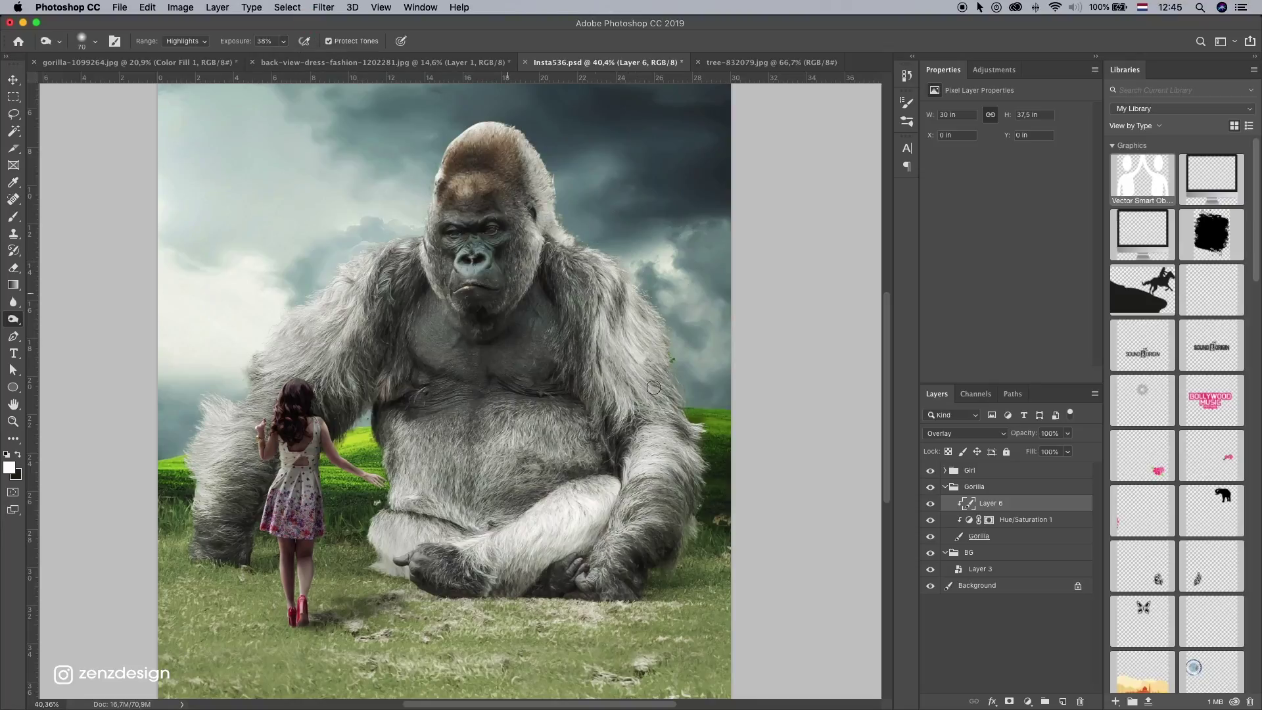
Step: Burn the highlights on the gorilla's arm and hand behind the girl and along its crossed legs near the ground
{"action": "left_click", "coordinate": [375, 334]}
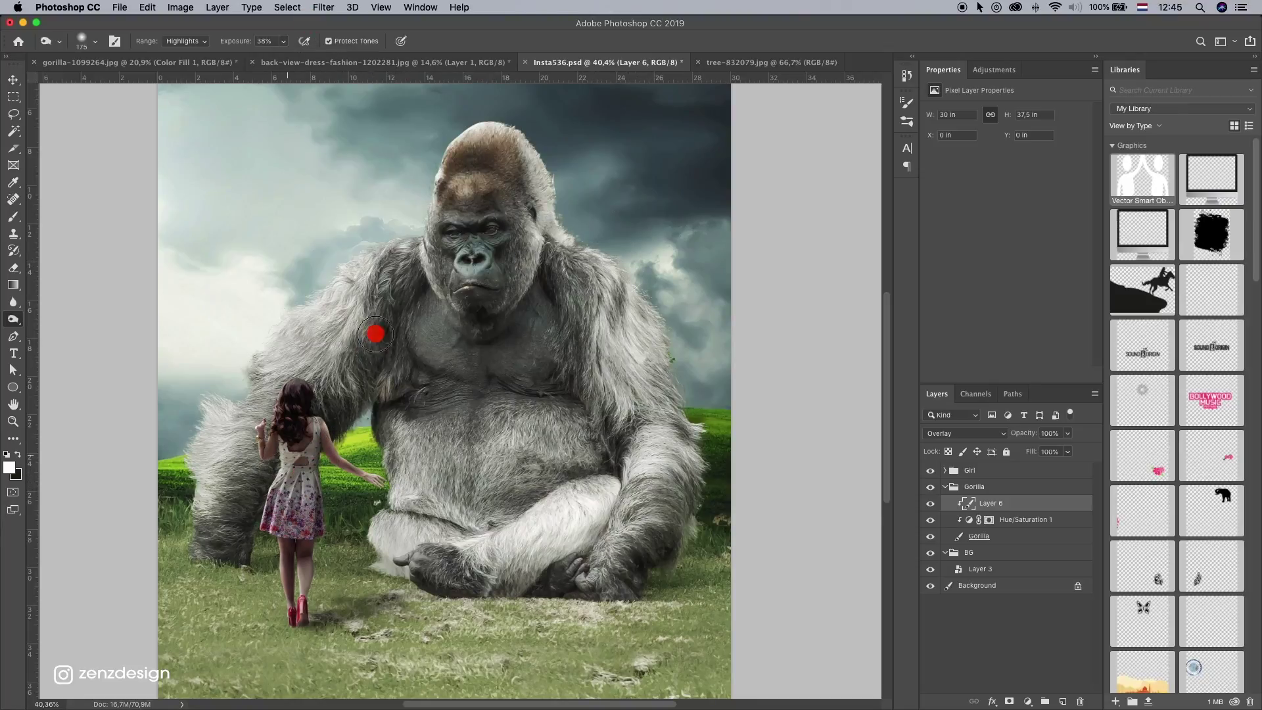
{"action": "left_click", "coordinate": [250, 549]}
{"action": "left_click", "coordinate": [310, 415]}
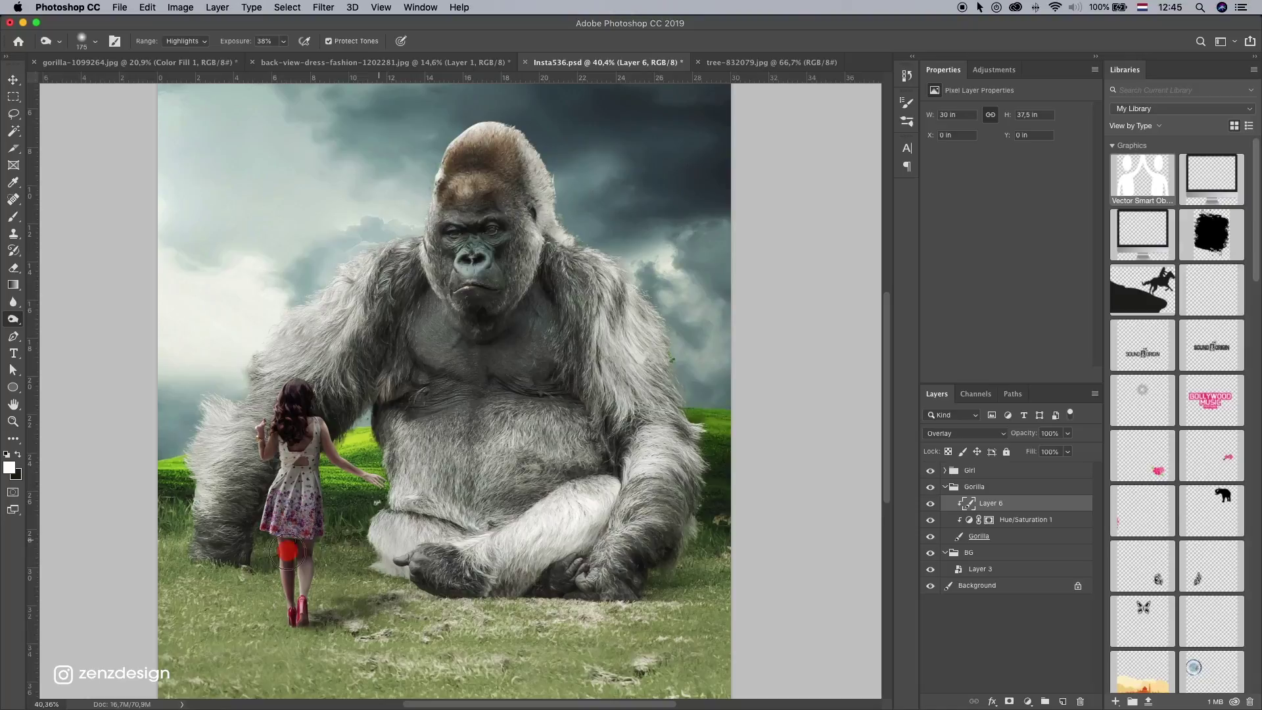
{"action": "left_click", "coordinate": [378, 532]}
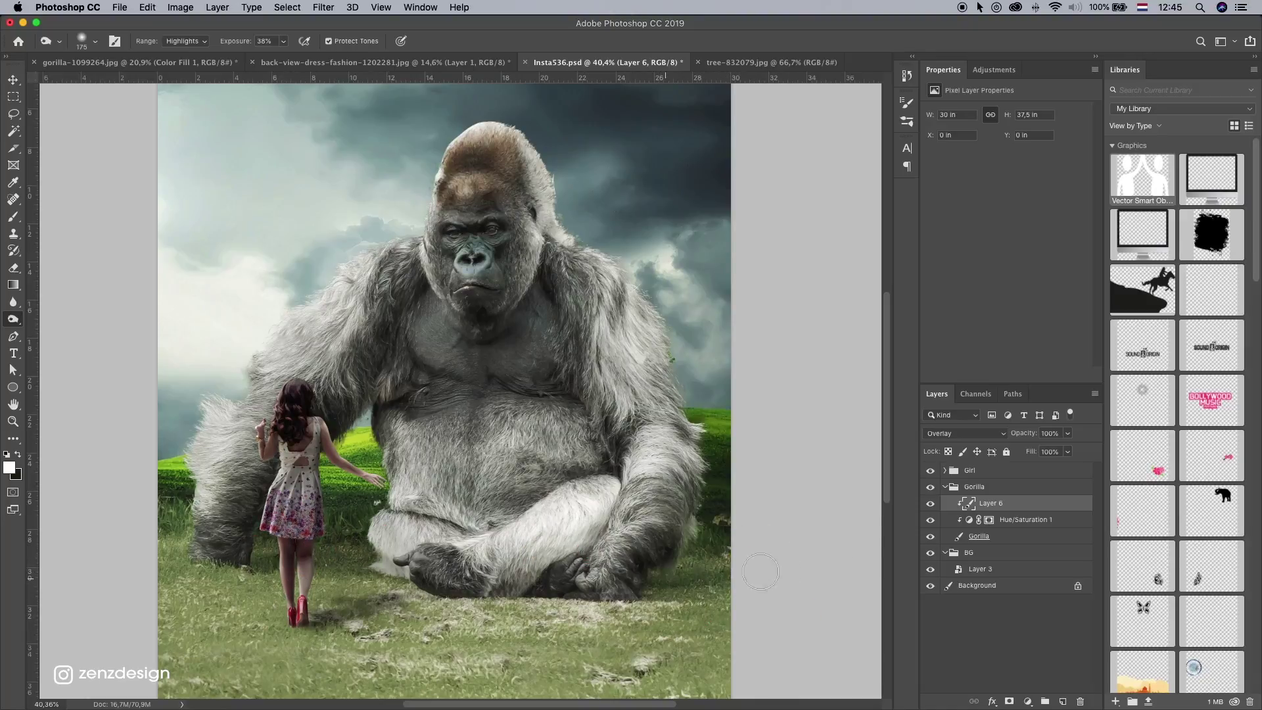
{"action": "mouse_move", "coordinate": [240, 529]}
{"action": "left_mouse_down"}
{"action": "mouse_move", "coordinate": [316, 546]}
{"action": "mouse_move", "coordinate": [250, 543]}
{"action": "mouse_move", "coordinate": [266, 571]}
{"action": "mouse_move", "coordinate": [316, 566]}
{"action": "left_mouse_up"}
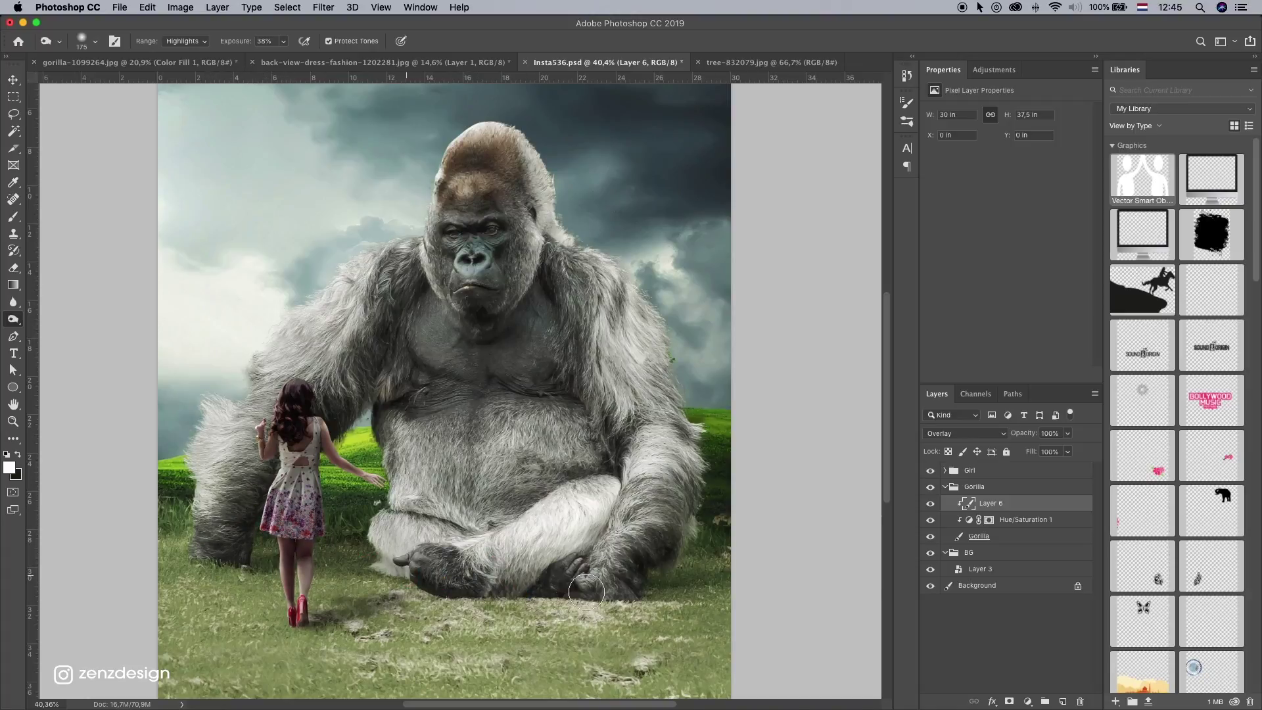
{"action": "left_click", "coordinate": [407, 569]}
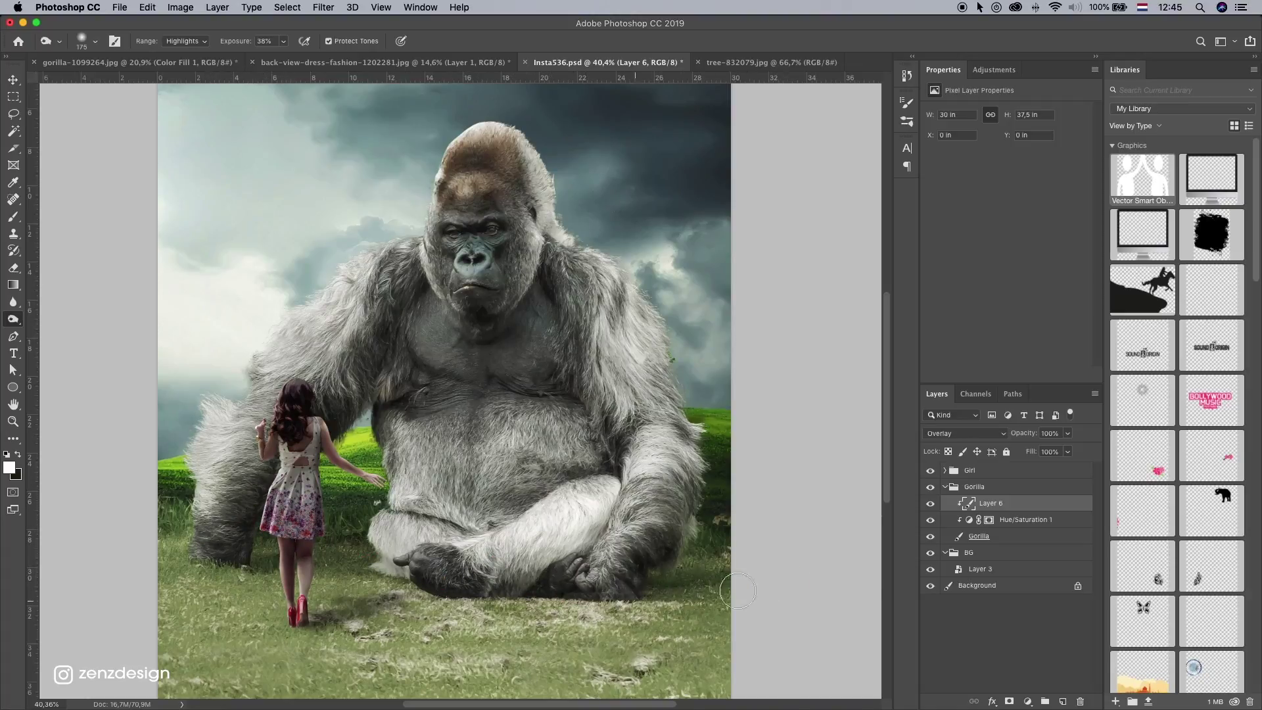
{"action": "left_click", "coordinate": [370, 565]}
Step: Burn the highlights under the gorilla's chin and across the shoulder farthest from the girl, undoing the trial strokes
{"action": "mouse_move", "coordinate": [509, 339]}
{"action": "left_mouse_down"}
{"action": "mouse_move", "coordinate": [552, 226]}
{"action": "mouse_move", "coordinate": [571, 282]}
{"action": "mouse_move", "coordinate": [503, 145]}
{"action": "mouse_move", "coordinate": [599, 280]}
{"action": "left_mouse_up"}
{"action": "left_click", "coordinate": [486, 327]}
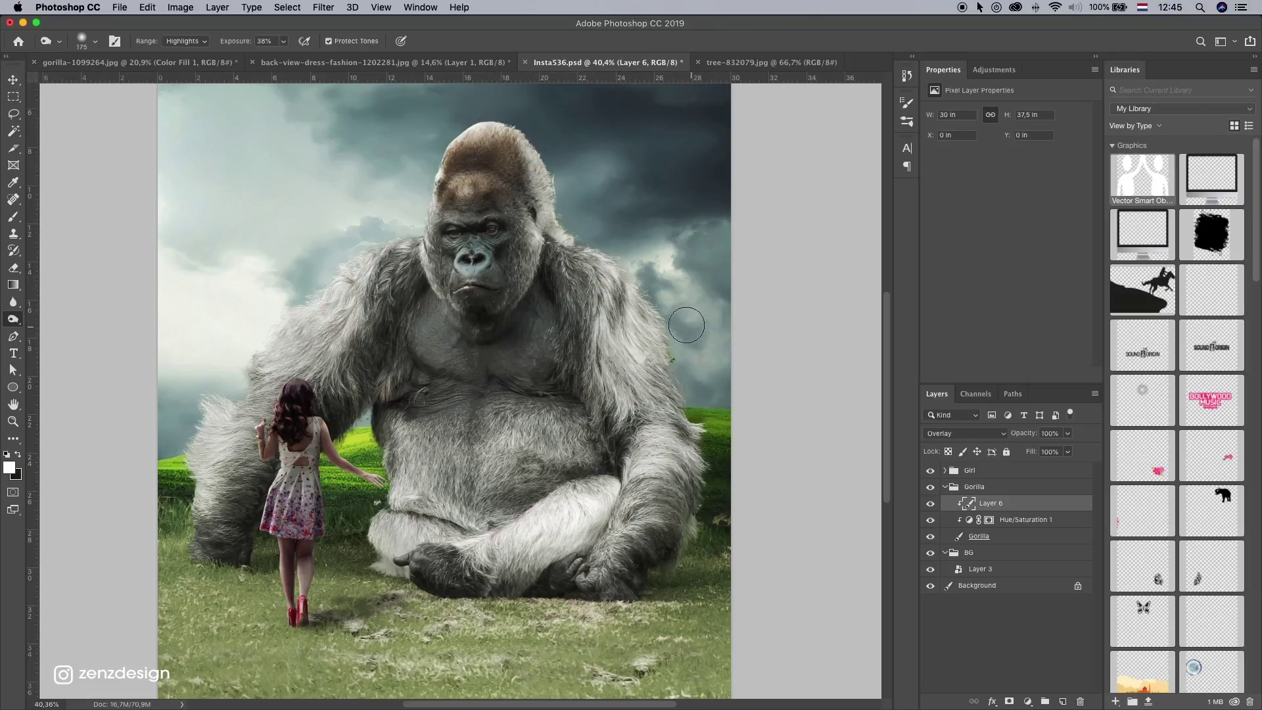
{"action": "key", "text": "super+z"}
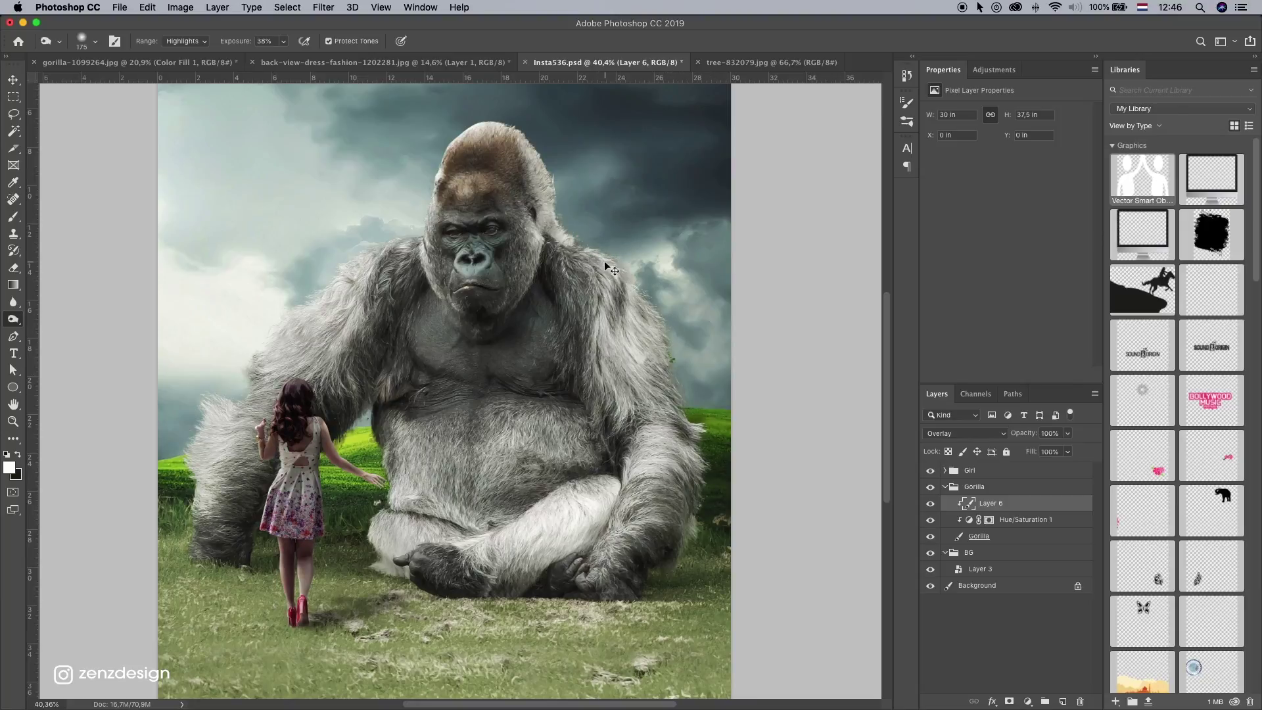
{"action": "left_click", "coordinate": [640, 290]}
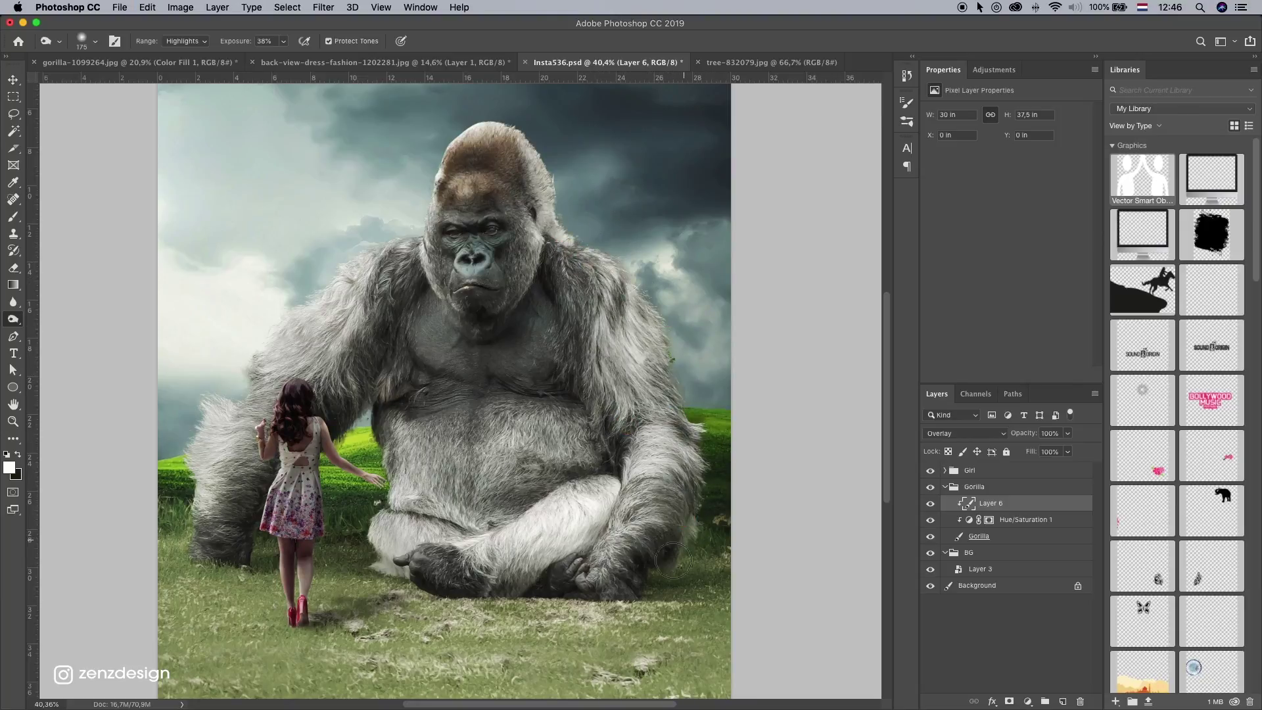
{"action": "key", "text": "super+z"}
{"action": "left_click", "coordinate": [663, 136]}
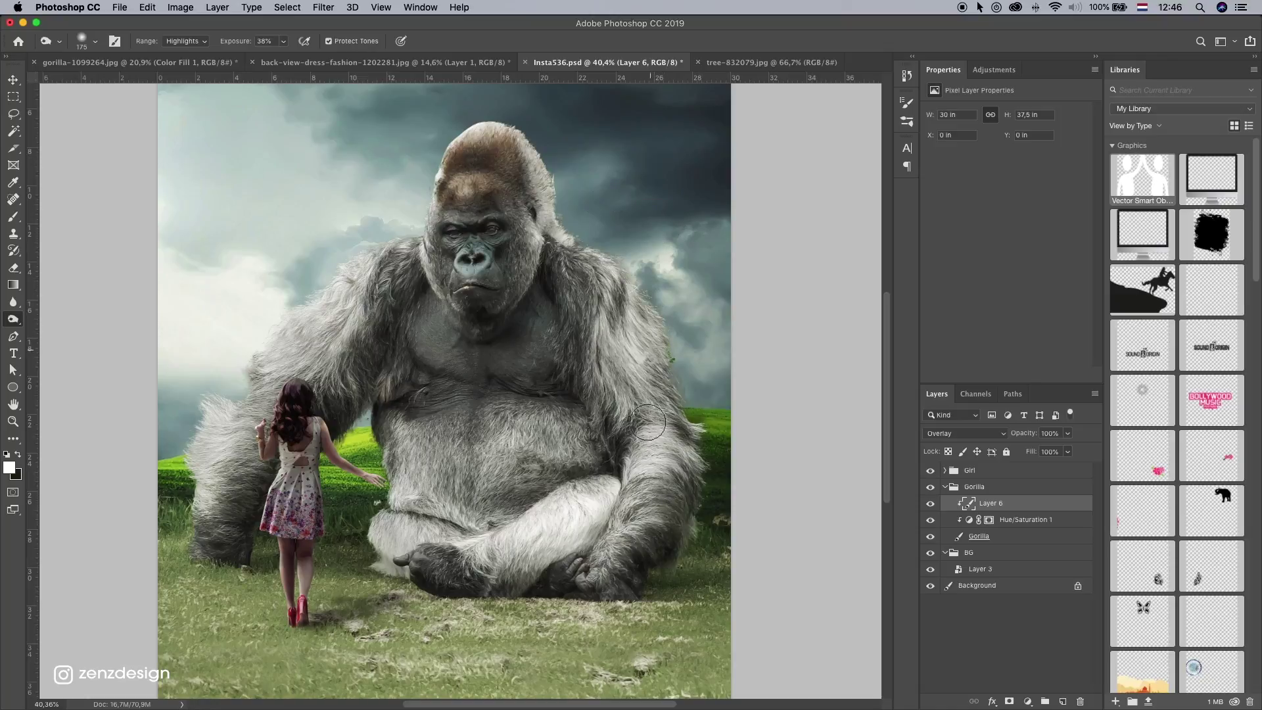
Step: Try burning the inner side of the gorilla's arm near the girl, and undo the stroke and the shift of Layer 6
{"action": "mouse_move", "coordinate": [391, 280]}
{"action": "left_mouse_down"}
{"action": "mouse_move", "coordinate": [256, 493]}
{"action": "mouse_move", "coordinate": [362, 440]}
{"action": "mouse_move", "coordinate": [368, 392]}
{"action": "left_mouse_up"}
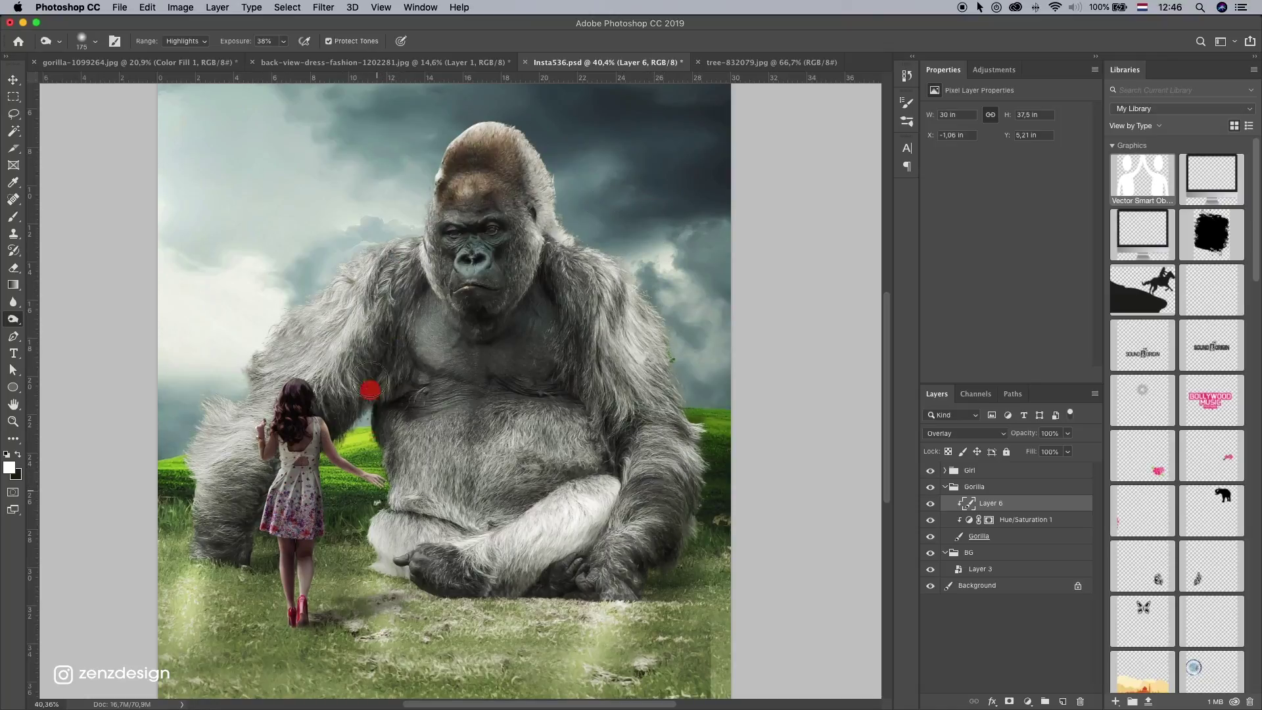
{"action": "key", "text": "super+z"}
{"action": "key", "text": "super+z"}
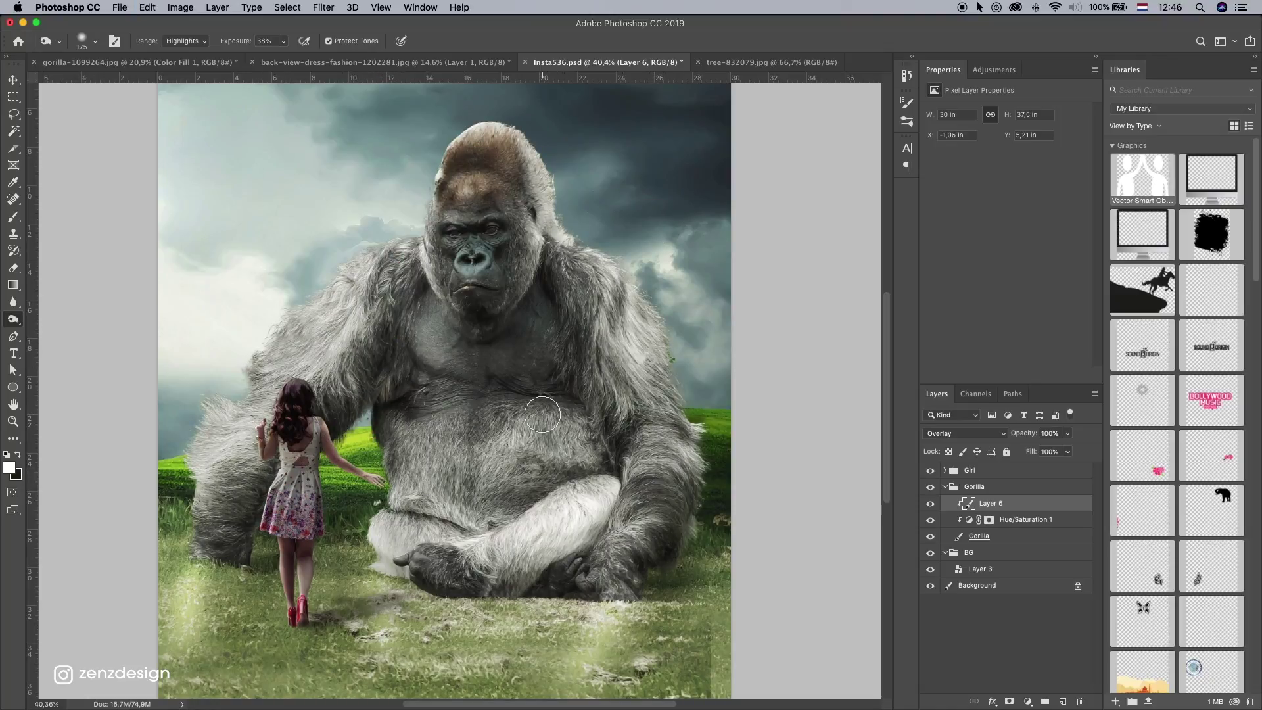
{"action": "key", "text": "super+z"}
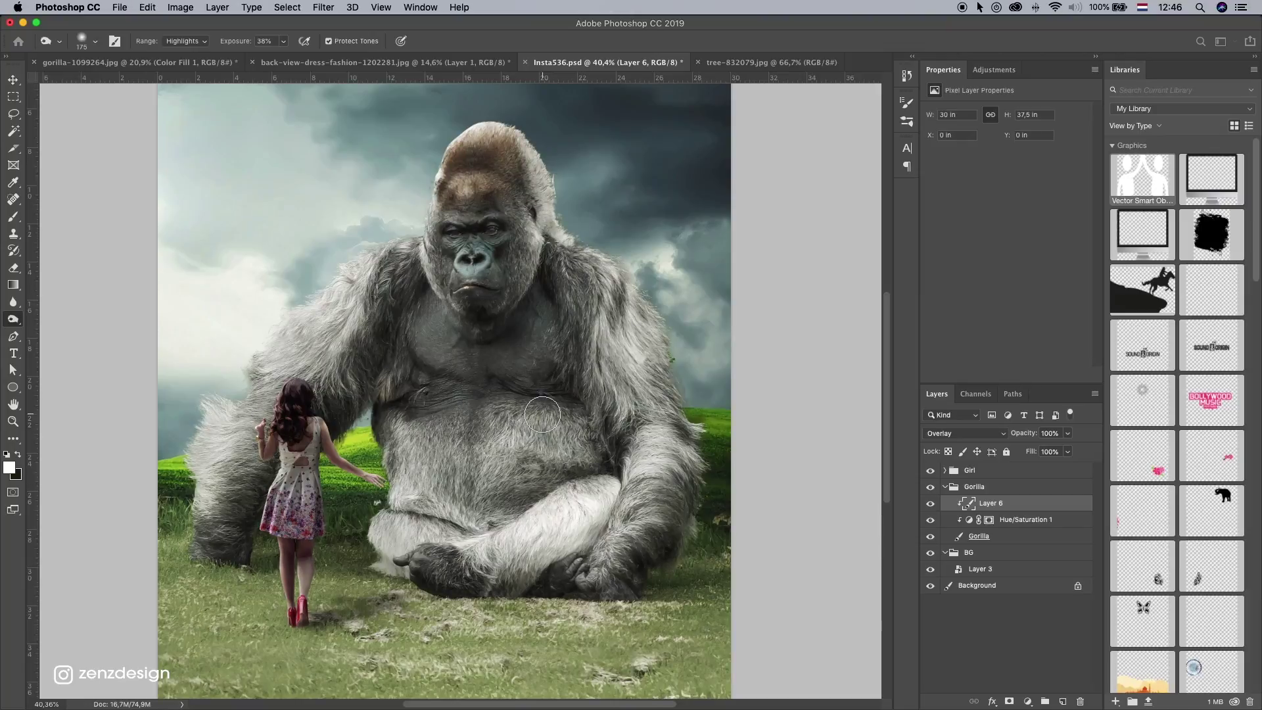
Step: Compare the gorilla with and without Layer 6, and reduce that layer's opacity to 77%
{"action": "left_click", "coordinate": [935, 502]}
{"action": "scroll", "coordinate": [388, 344], "scroll_direction": "down", "scroll_amount": 10}
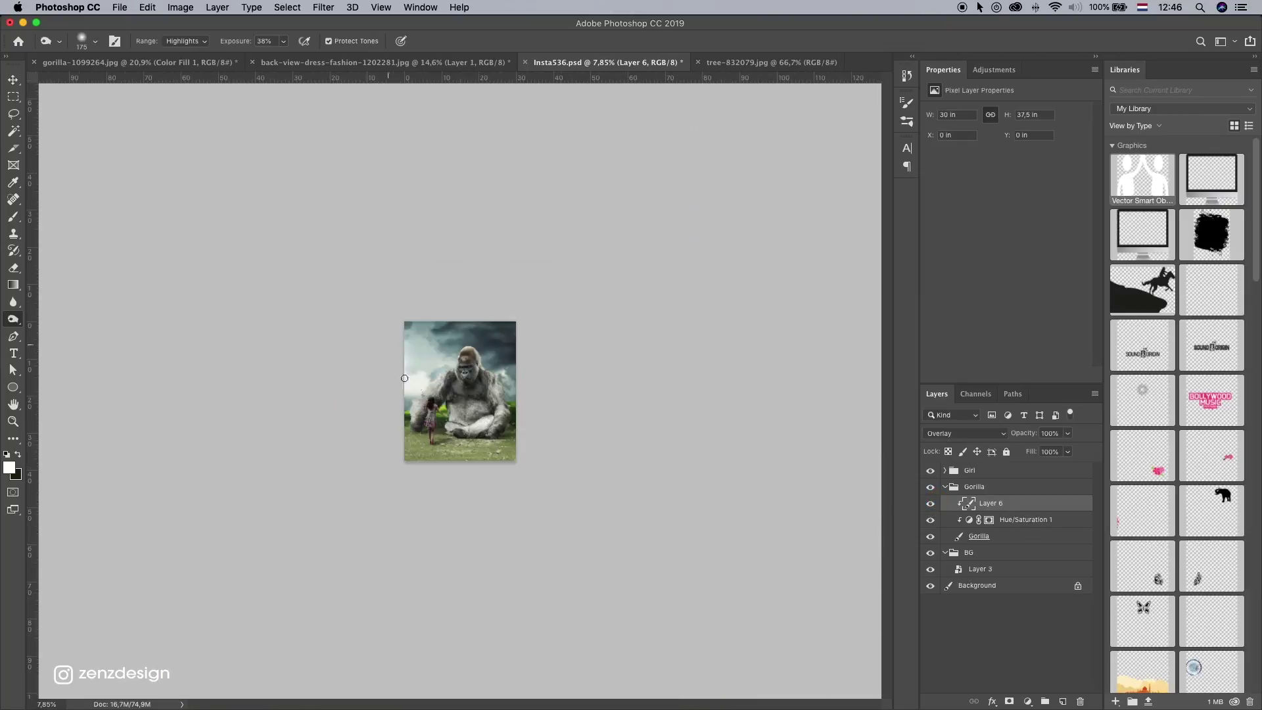
{"action": "scroll", "coordinate": [404, 378], "scroll_direction": "up", "scroll_amount": 3}
{"action": "left_click", "coordinate": [1067, 433]}
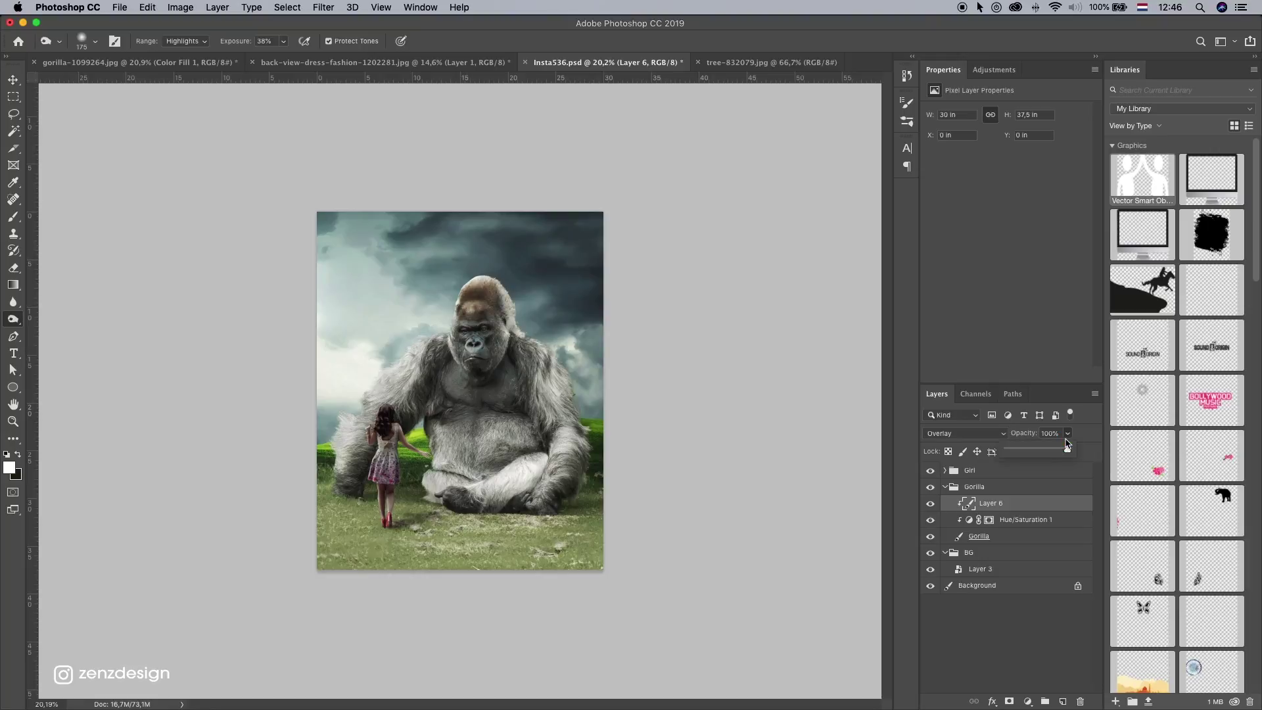
{"action": "left_click_drag", "start_coordinate": [1053, 452], "coordinate": [1056, 454]}
{"action": "left_click", "coordinate": [1030, 527]}
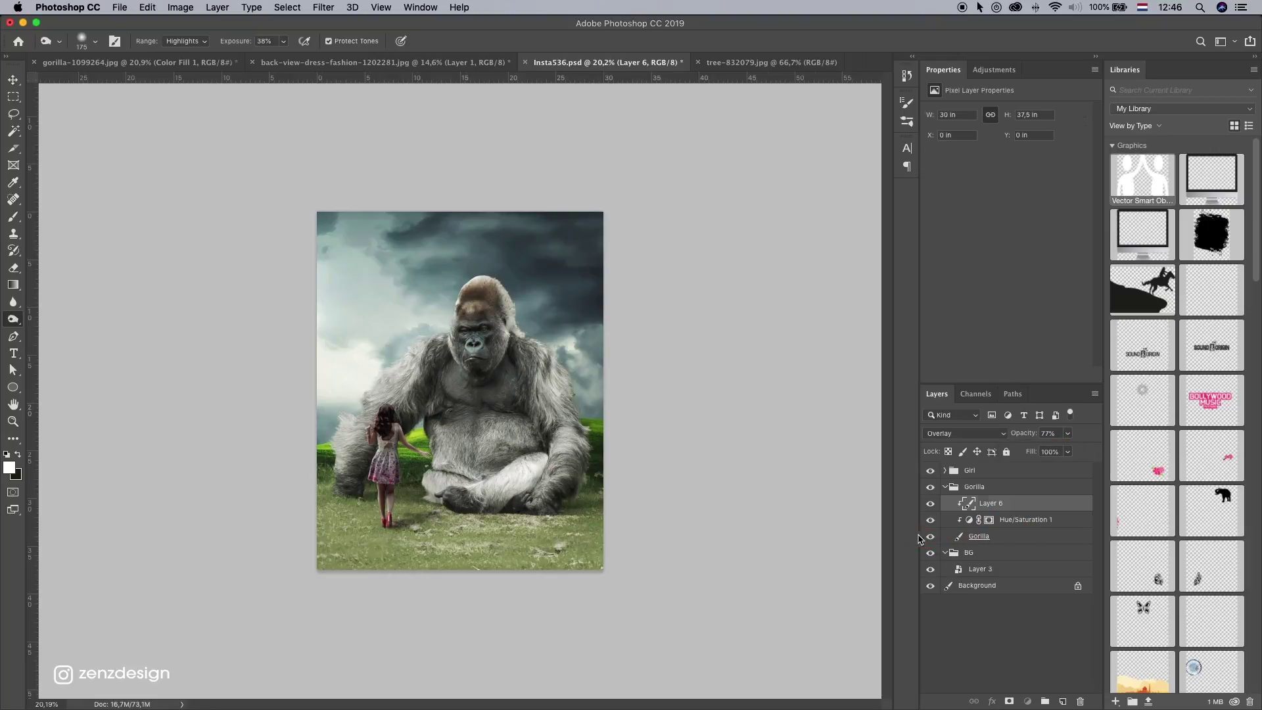
Step: Add a clipped Hue/Saturation adjustment above Hue/Saturation 1 in the Gorilla group, with saturation -19
{"action": "left_click", "coordinate": [922, 526]}
{"action": "left_click", "coordinate": [921, 525]}
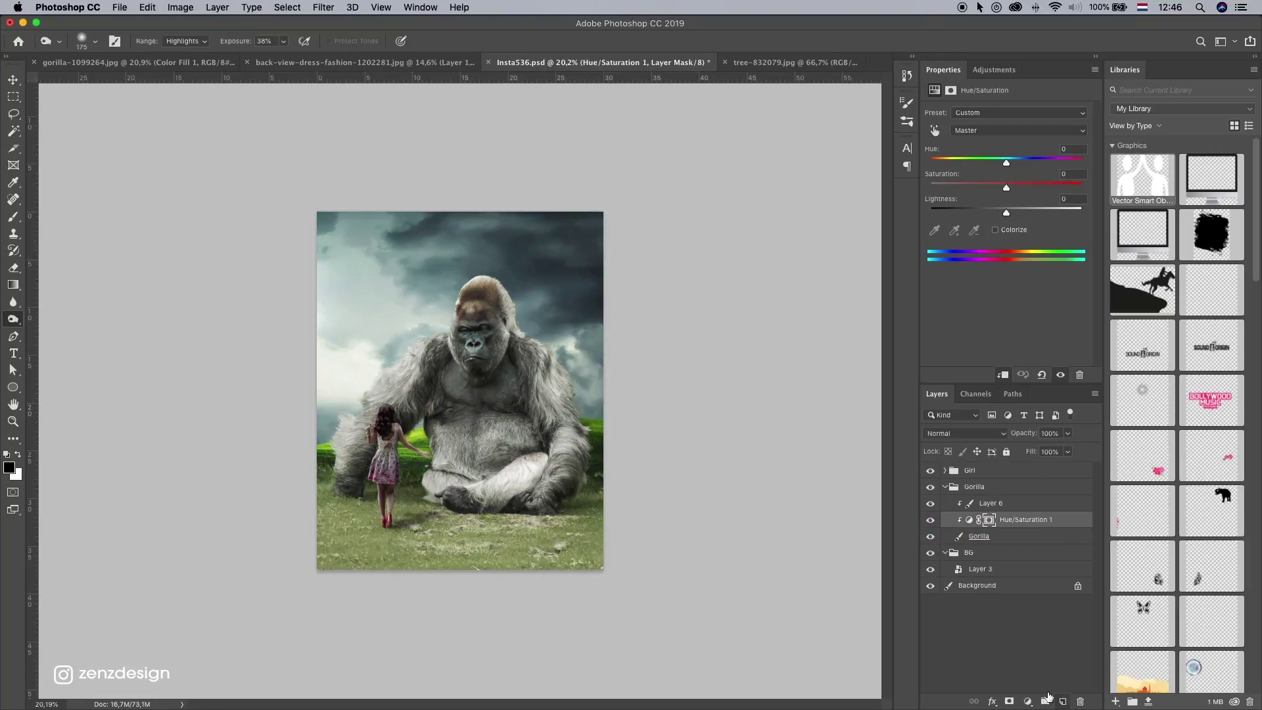
{"action": "left_click", "coordinate": [1027, 701]}
{"action": "left_click", "coordinate": [1065, 560]}
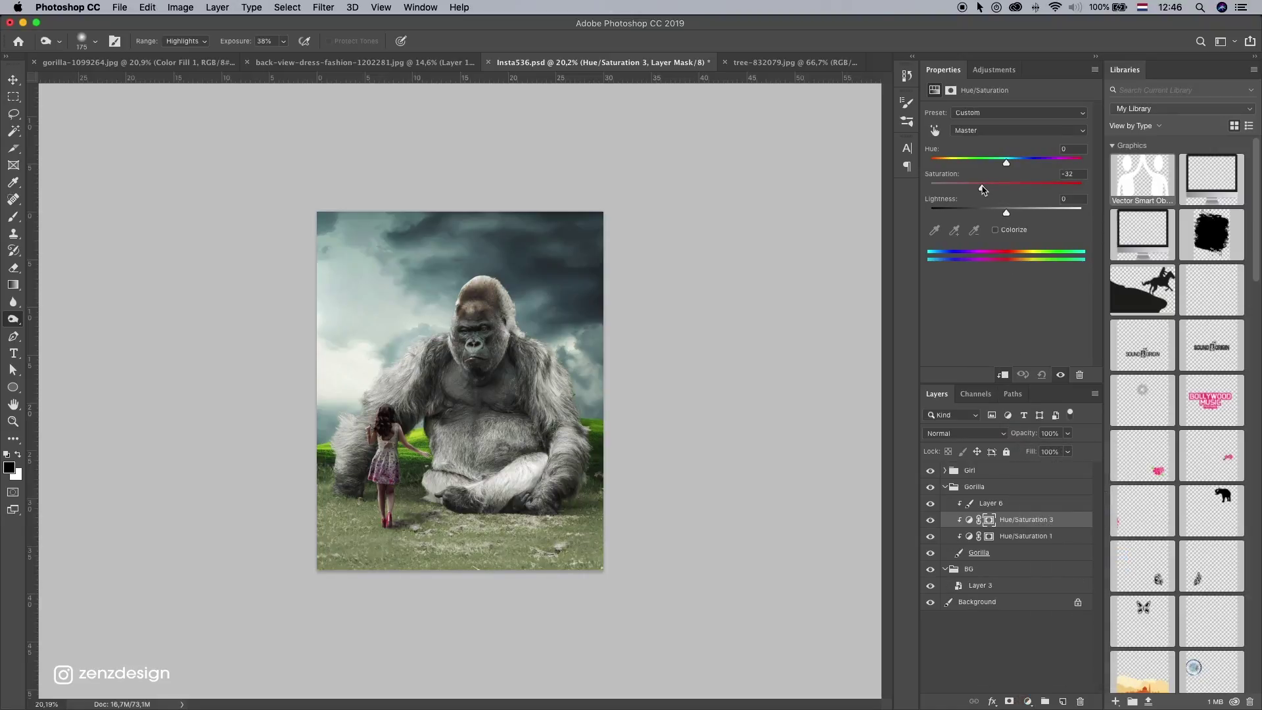
{"action": "left_click_drag", "start_coordinate": [984, 191], "coordinate": [1000, 191]}
{"action": "scroll", "coordinate": [456, 466], "scroll_direction": "up", "scroll_amount": 2}
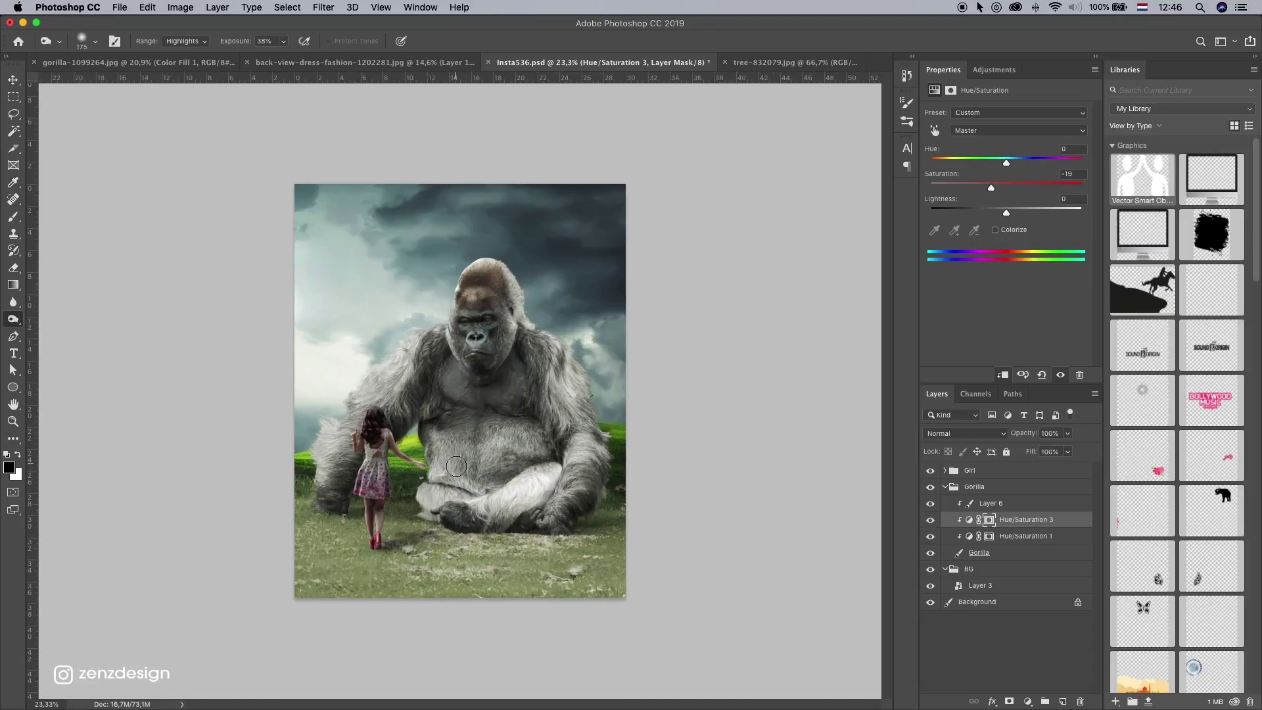
Step: Add a Hue/Saturation adjustment clipped to Layer 3 in the BG group, and undo the trial change to its master saturation
{"action": "left_click", "coordinate": [13, 79]}
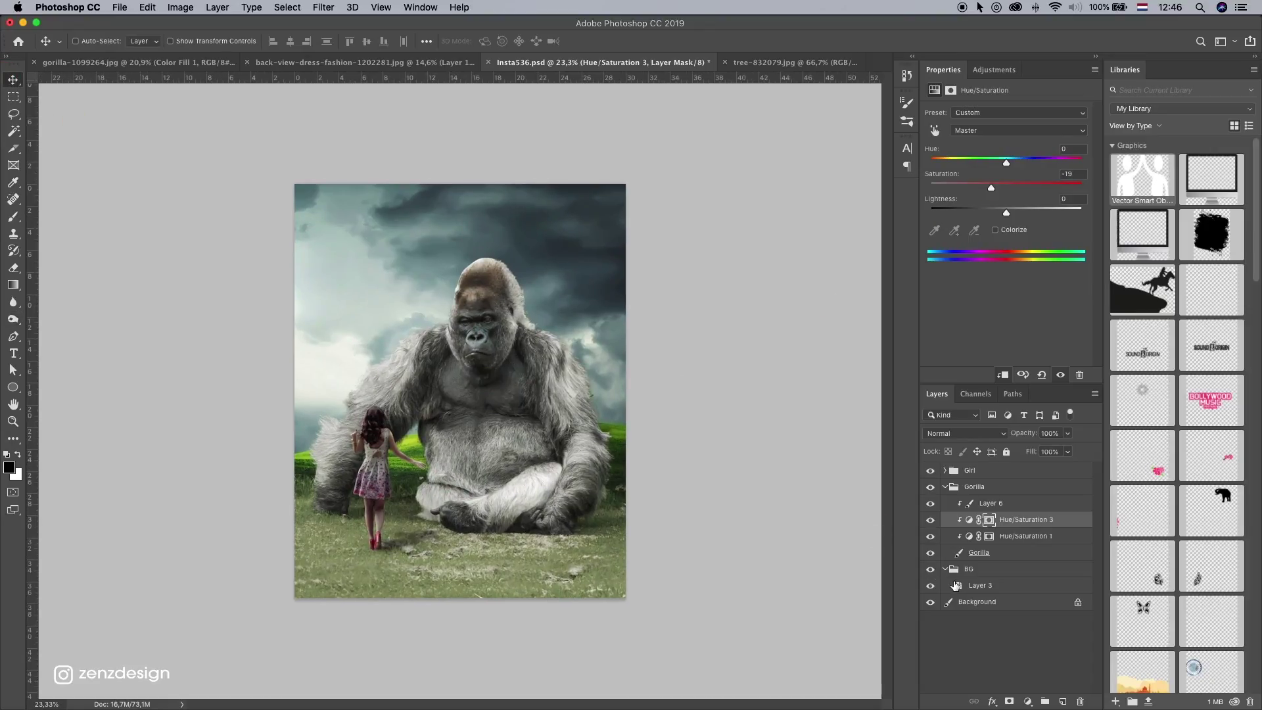
{"action": "left_click", "coordinate": [930, 585]}
{"action": "left_click", "coordinate": [930, 585]}
{"action": "left_click", "coordinate": [1003, 609]}
{"action": "left_click", "coordinate": [998, 590]}
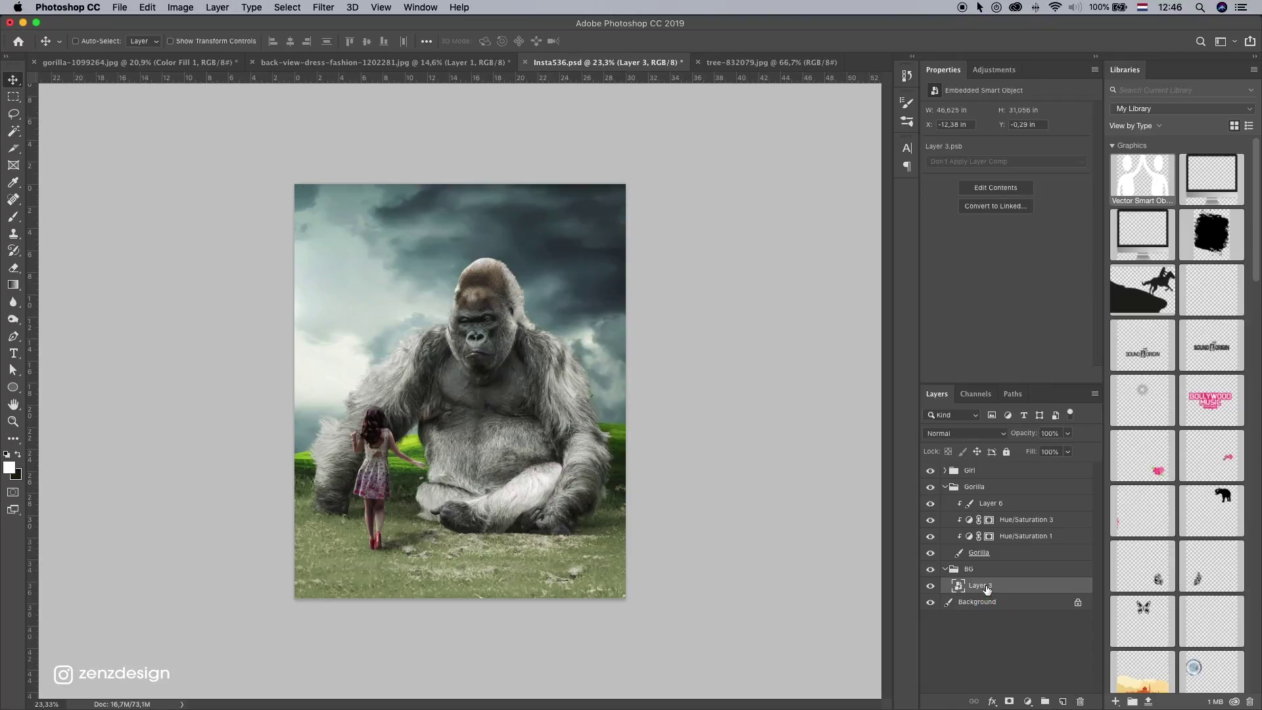
{"action": "left_click", "coordinate": [1028, 701]}
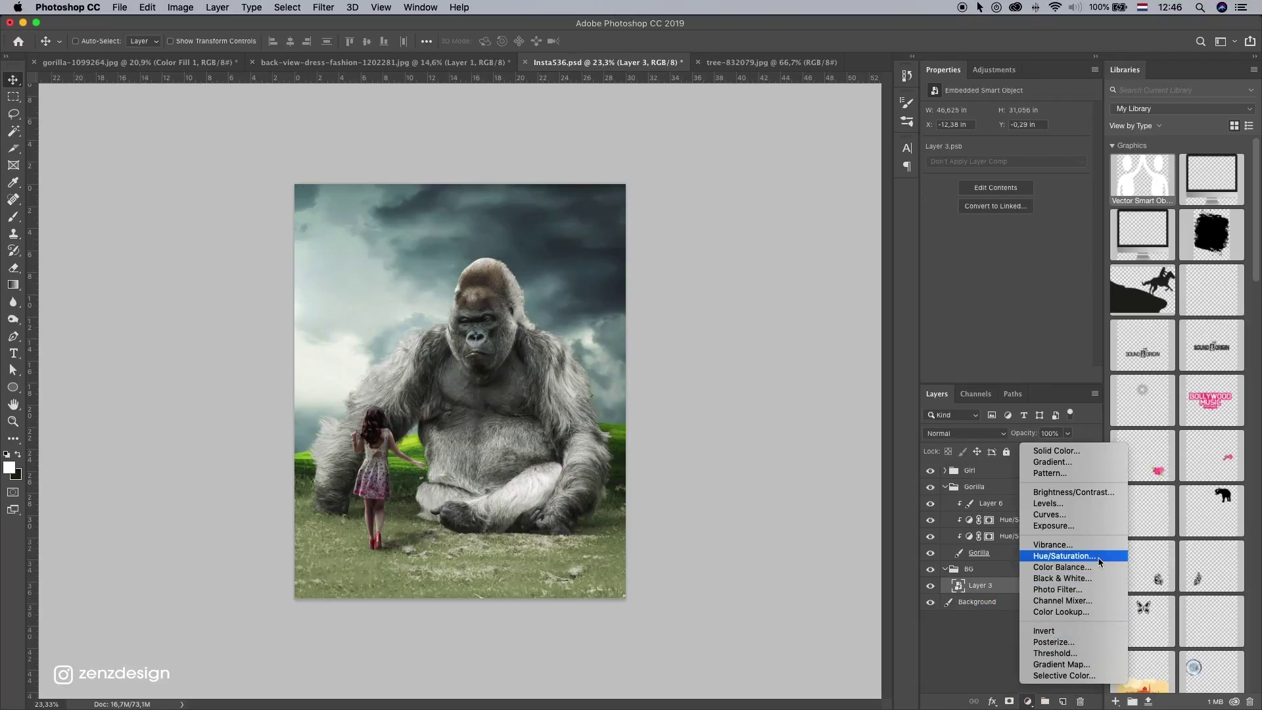
{"action": "left_click", "coordinate": [1066, 560]}
{"action": "left_click", "coordinate": [1001, 374]}
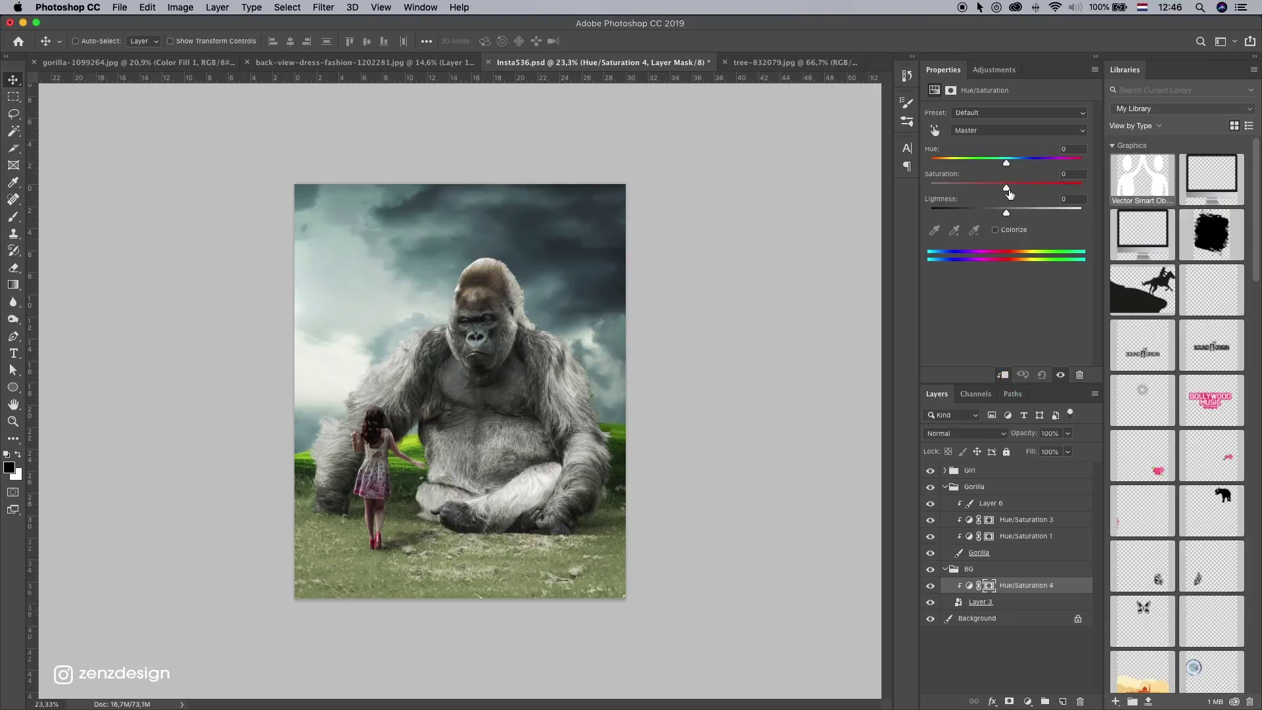
{"action": "left_click_drag", "start_coordinate": [1006, 190], "coordinate": [978, 189]}
{"action": "key", "text": "super+z"}
Step: Sample the bright green grass beside the girl and set the Yellows to saturation -56 and lightness -13
{"action": "left_click", "coordinate": [933, 131]}
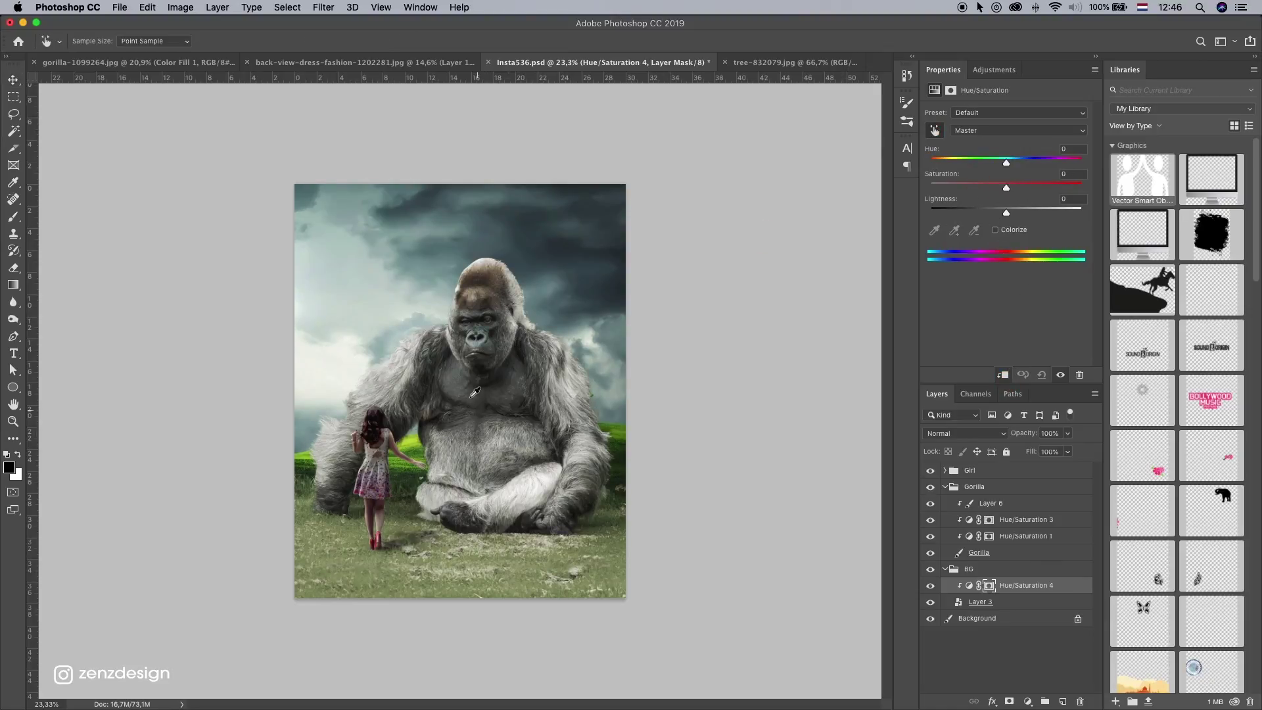
{"action": "left_click", "coordinate": [418, 439]}
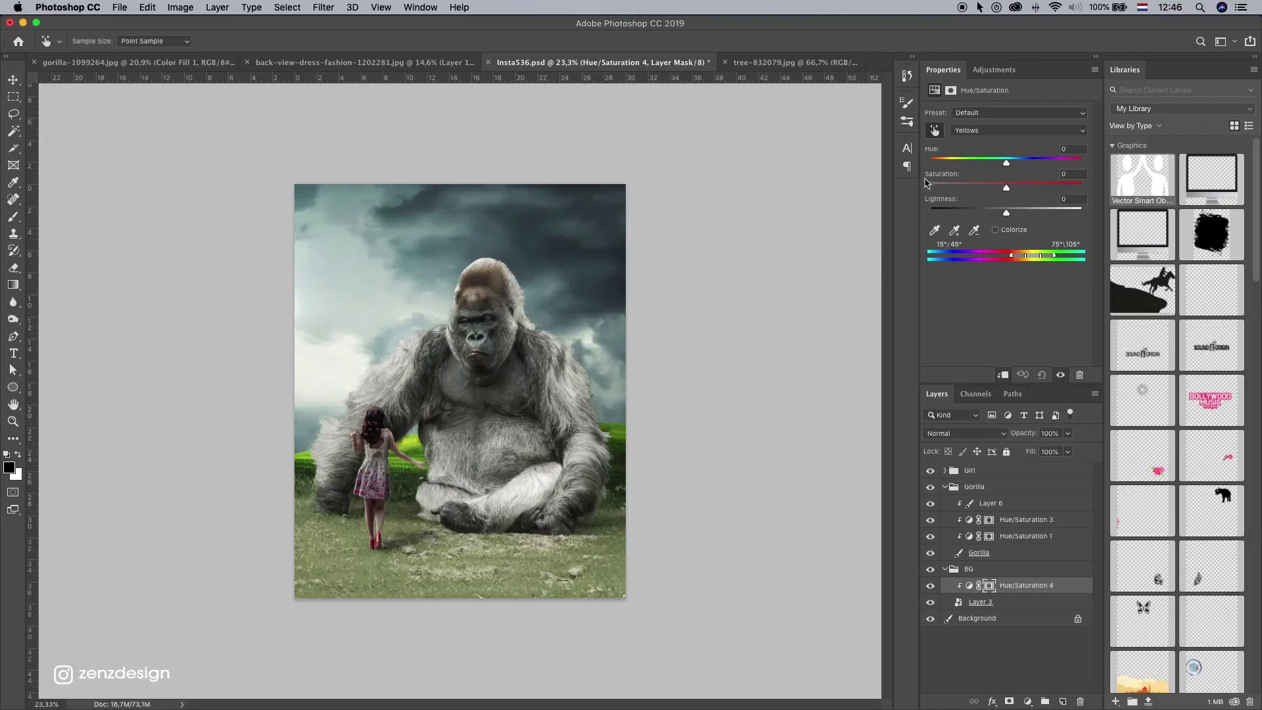
{"action": "left_click_drag", "start_coordinate": [1006, 190], "coordinate": [983, 211]}
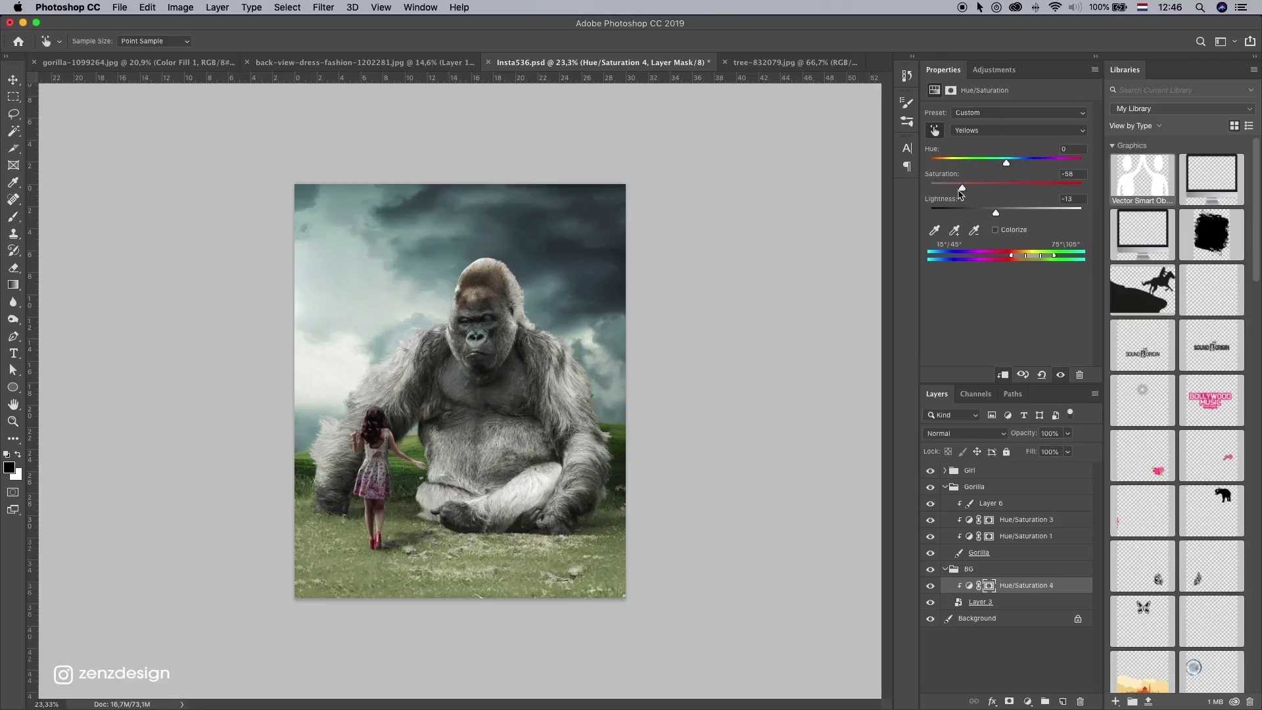
{"action": "left_click_drag", "start_coordinate": [951, 190], "coordinate": [960, 190]}
{"action": "left_click", "coordinate": [937, 135]}
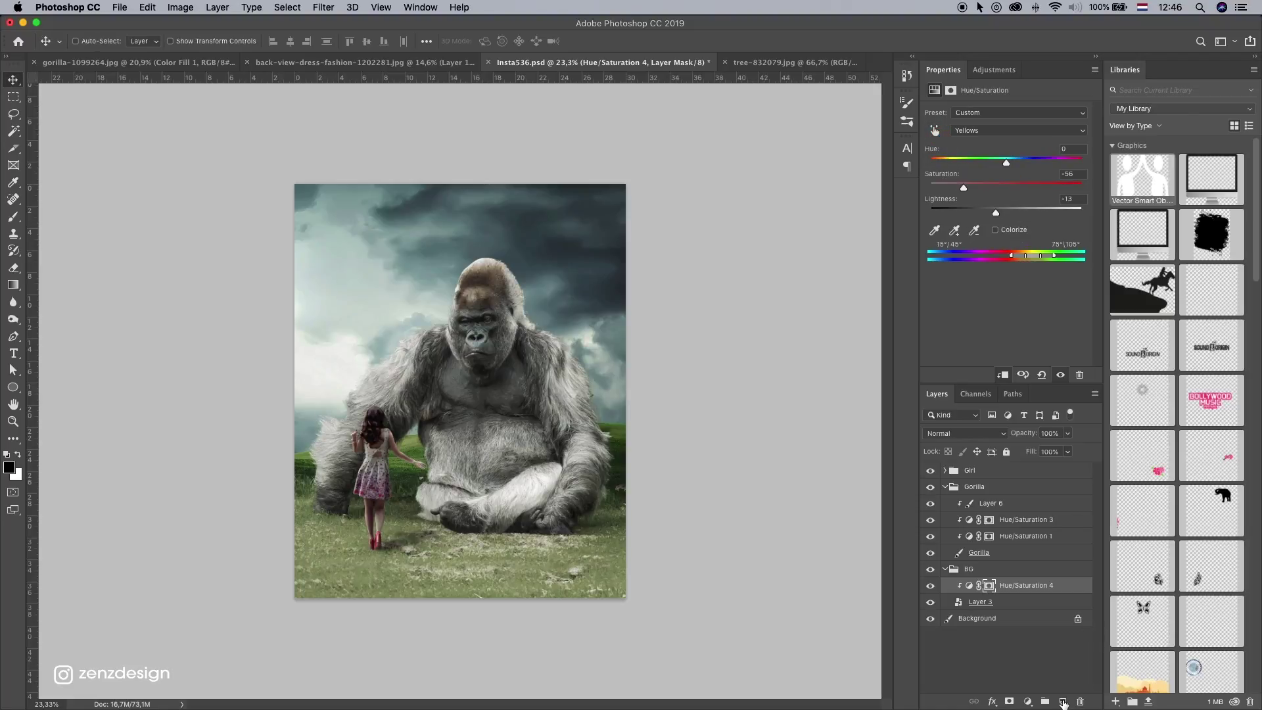
Step: Add a Hue/Saturation adjustment clipped above Hue/Saturation 4 in the BG group, with saturation -51
{"action": "left_click", "coordinate": [1063, 703]}
{"action": "key", "text": "super+z"}
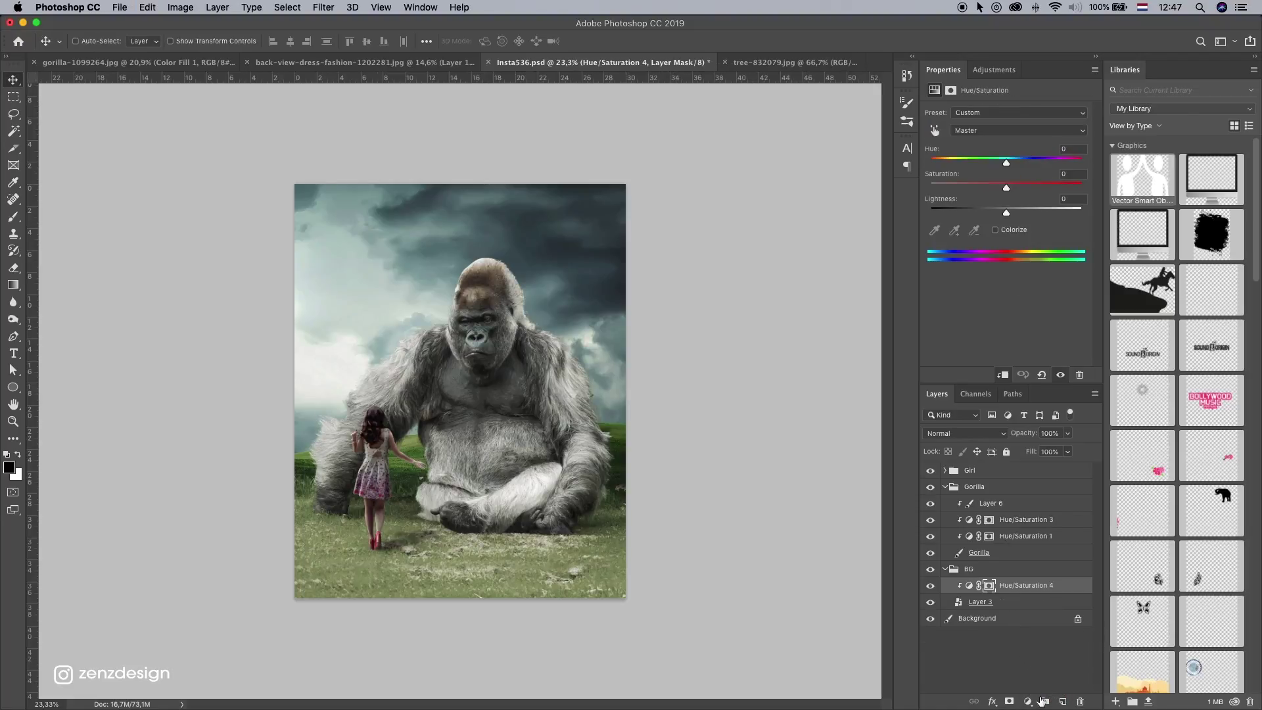
{"action": "left_click", "coordinate": [1029, 701]}
{"action": "left_click", "coordinate": [1071, 552]}
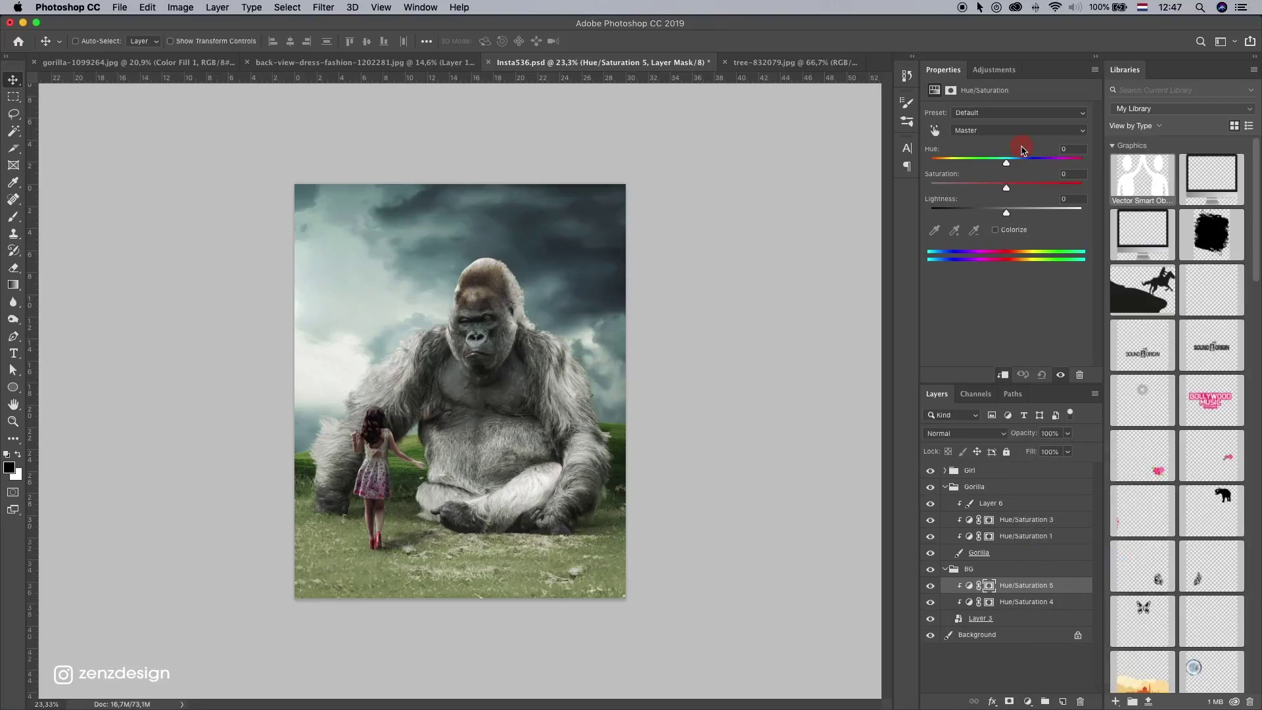
{"action": "mouse_move", "coordinate": [986, 186]}
{"action": "left_mouse_down"}
{"action": "mouse_move", "coordinate": [967, 189]}
{"action": "mouse_move", "coordinate": [991, 184]}
{"action": "left_mouse_up"}
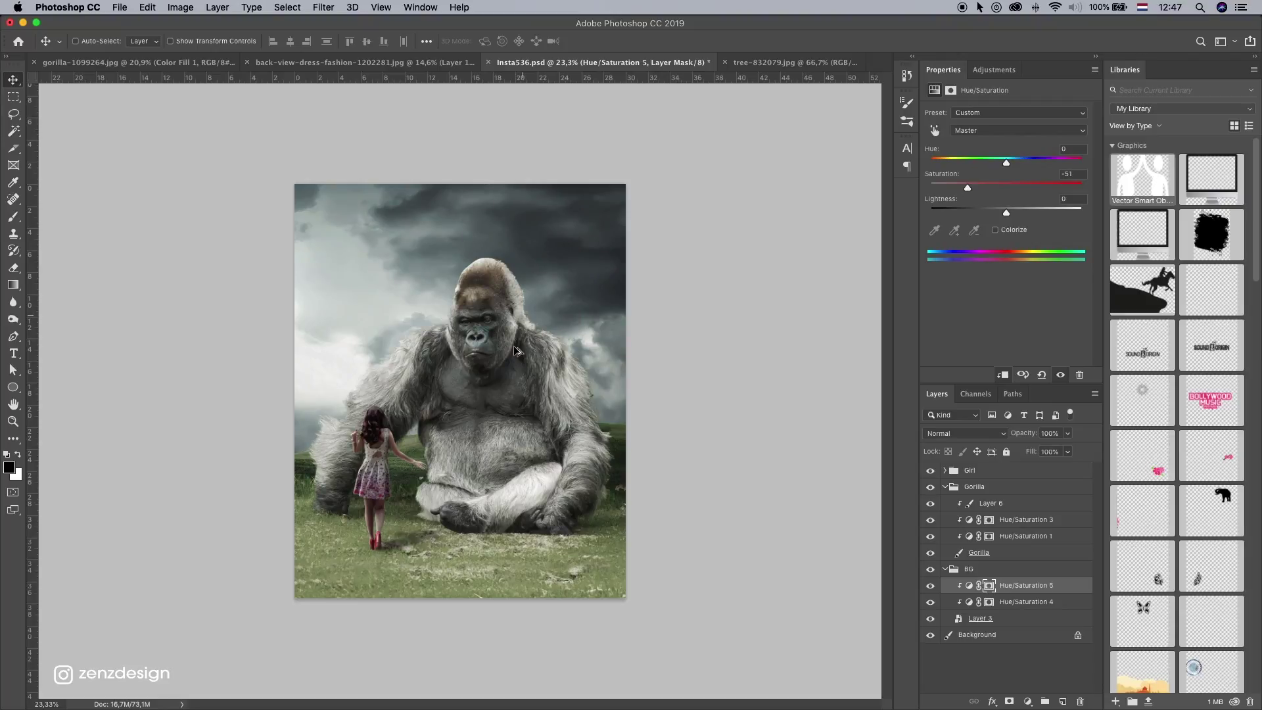
Step: Examine the girl, gorilla and grass up close, and compare the gorilla with and without Layer 6
{"action": "scroll", "coordinate": [516, 350], "scroll_direction": "down", "scroll_amount": 5}
{"action": "scroll", "coordinate": [464, 435], "scroll_direction": "up", "scroll_amount": 4}
{"action": "scroll", "coordinate": [463, 434], "scroll_direction": "up", "scroll_amount": 1}
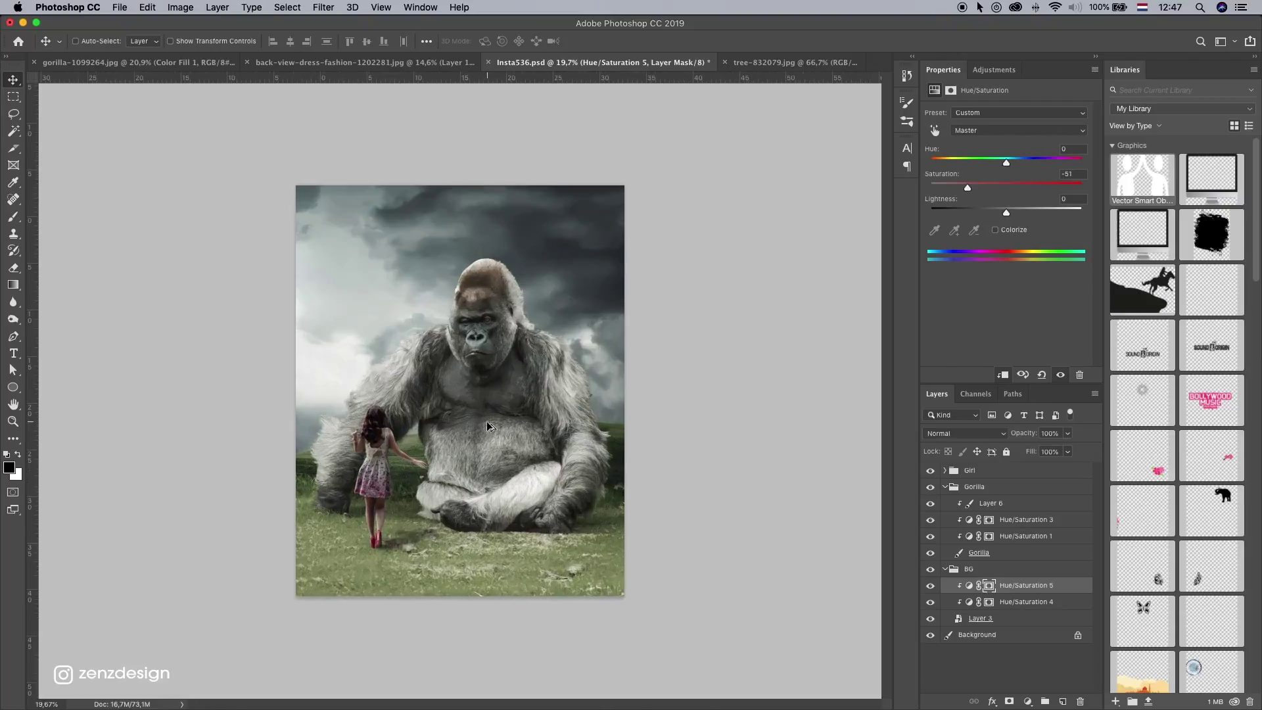
{"action": "scroll", "coordinate": [379, 501], "scroll_direction": "up", "scroll_amount": 3}
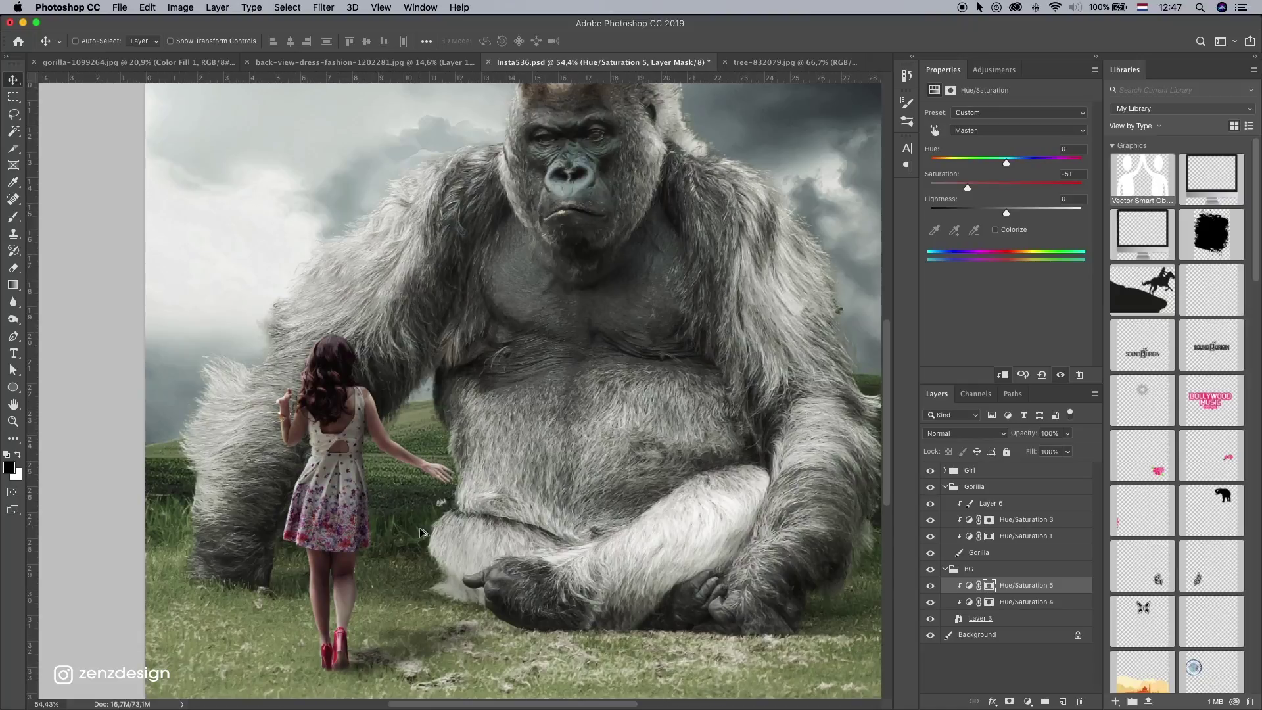
{"action": "scroll", "coordinate": [479, 507], "scroll_direction": "up", "scroll_amount": 3}
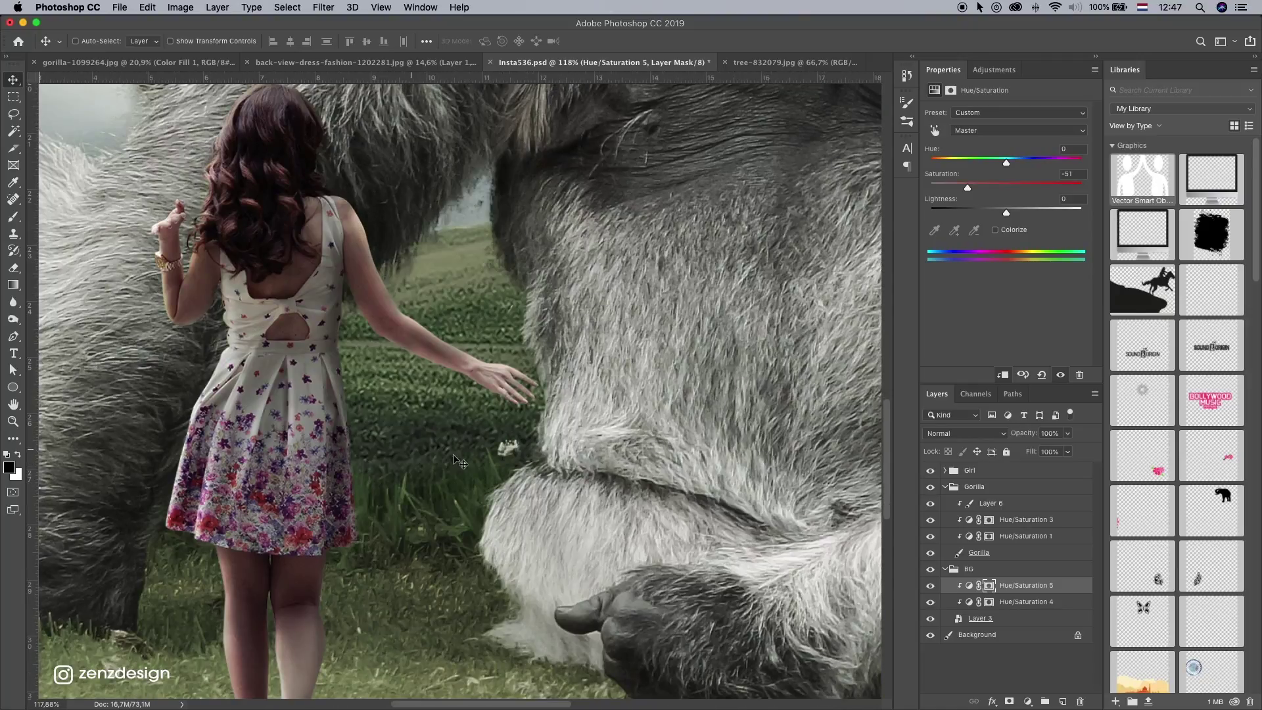
{"action": "scroll", "coordinate": [426, 490], "scroll_direction": "down", "scroll_amount": 6}
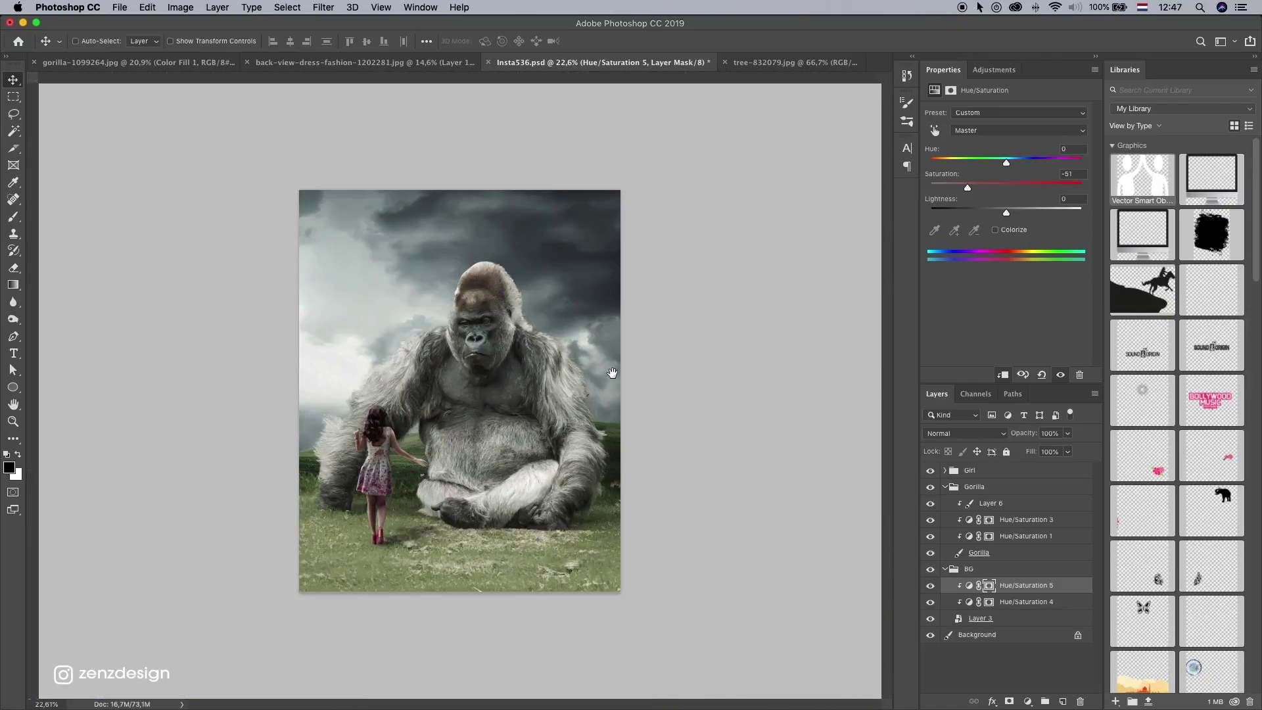
{"action": "mouse_move", "coordinate": [13, 65]}
{"action": "left_mouse_down"}
{"action": "mouse_move", "coordinate": [19, 76]}
{"action": "mouse_move", "coordinate": [2, 82]}
{"action": "left_mouse_up"}
{"action": "left_click", "coordinate": [488, 556], "text": "super"}
{"action": "scroll", "coordinate": [446, 550], "scroll_direction": "up", "scroll_amount": 1}
{"action": "scroll", "coordinate": [444, 551], "scroll_direction": "up", "scroll_amount": 1}
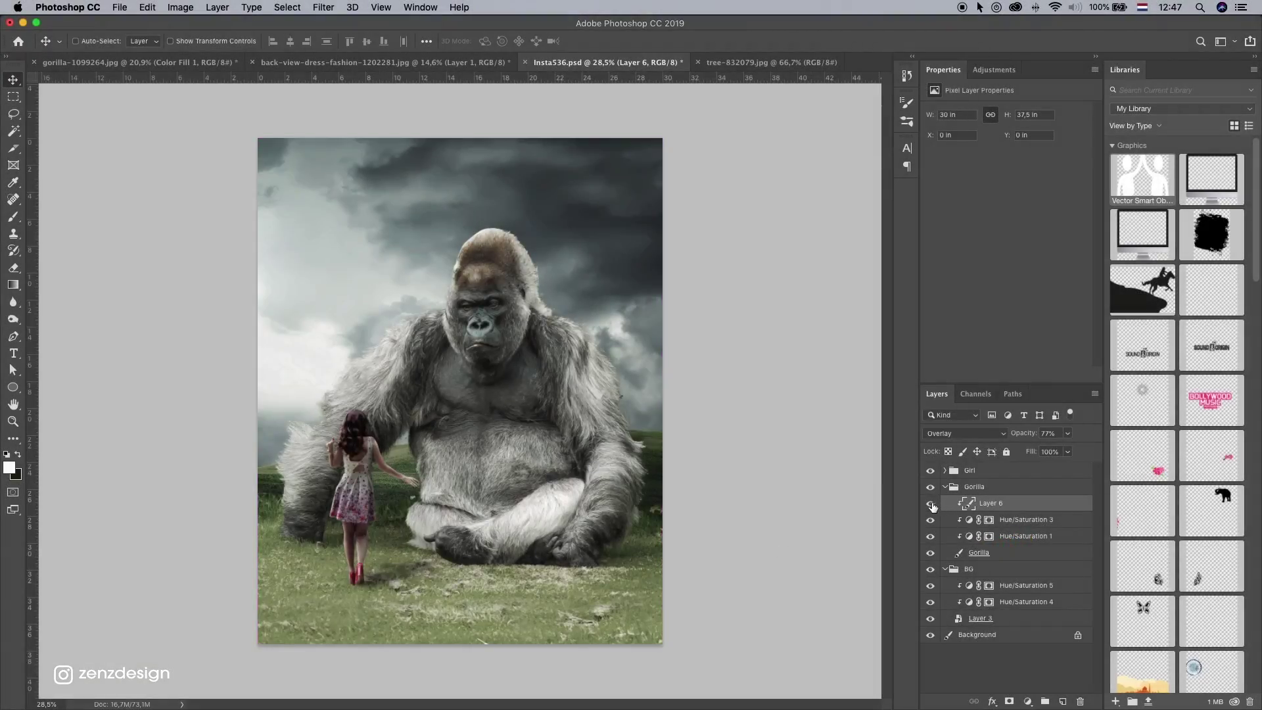
{"action": "left_click", "coordinate": [931, 504]}
{"action": "left_click", "coordinate": [930, 503]}
Step: Add a clipped Curves adjustment directly above the Gorilla layer, lowering the midtones from input 131 to output 110 and moving the black point to input 32
{"action": "left_click", "coordinate": [994, 553]}
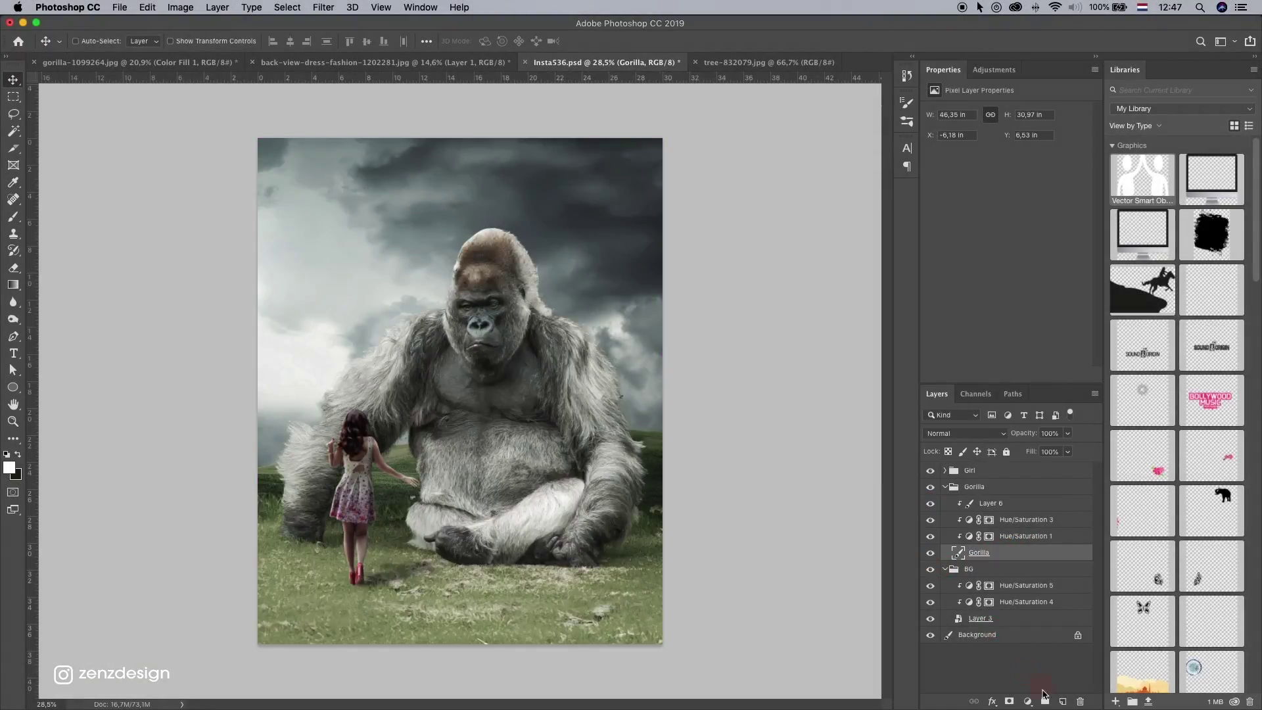
{"action": "left_click", "coordinate": [1027, 702]}
{"action": "left_click", "coordinate": [1074, 517]}
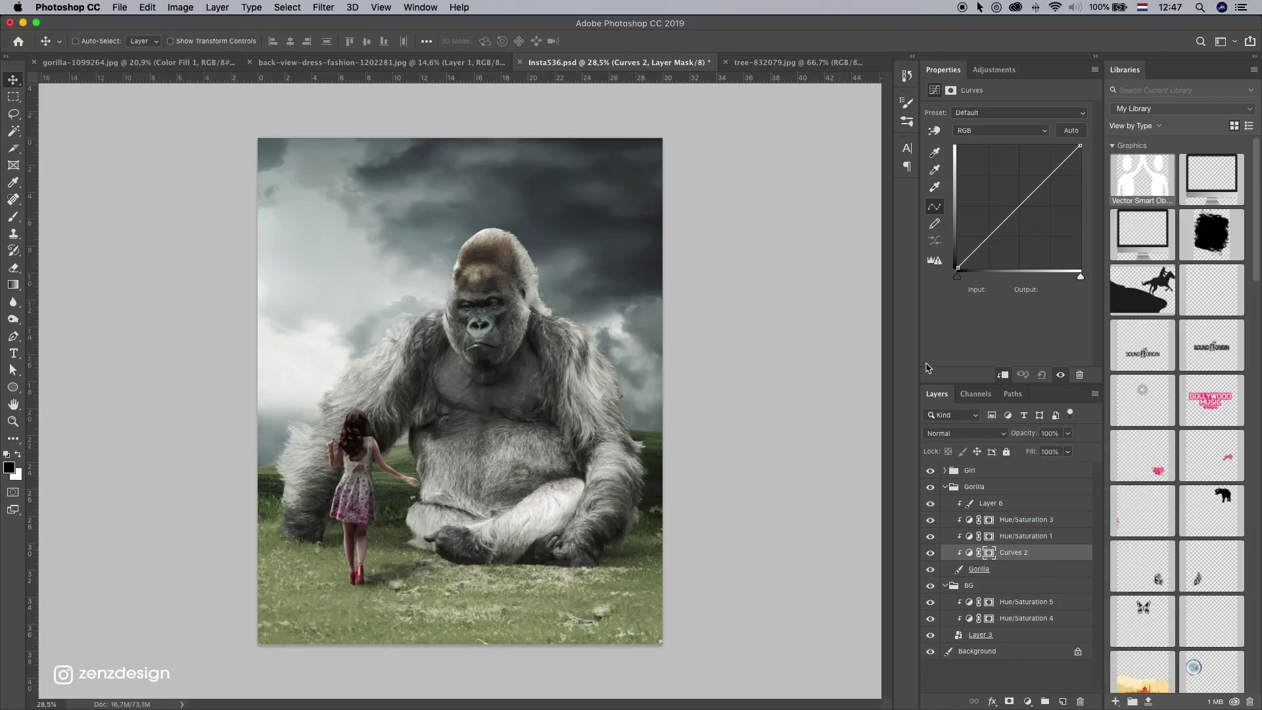
{"action": "left_click", "coordinate": [930, 569]}
{"action": "left_click", "coordinate": [930, 569]}
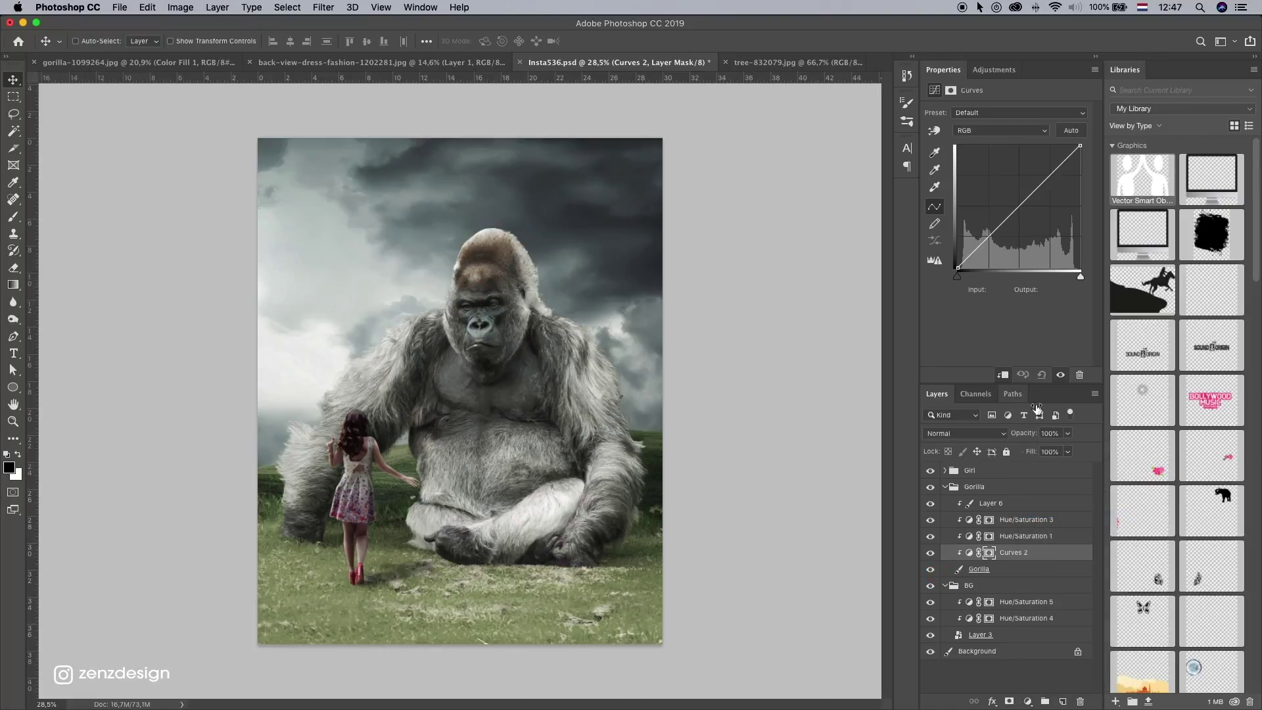
{"action": "left_click_drag", "start_coordinate": [958, 268], "coordinate": [978, 330]}
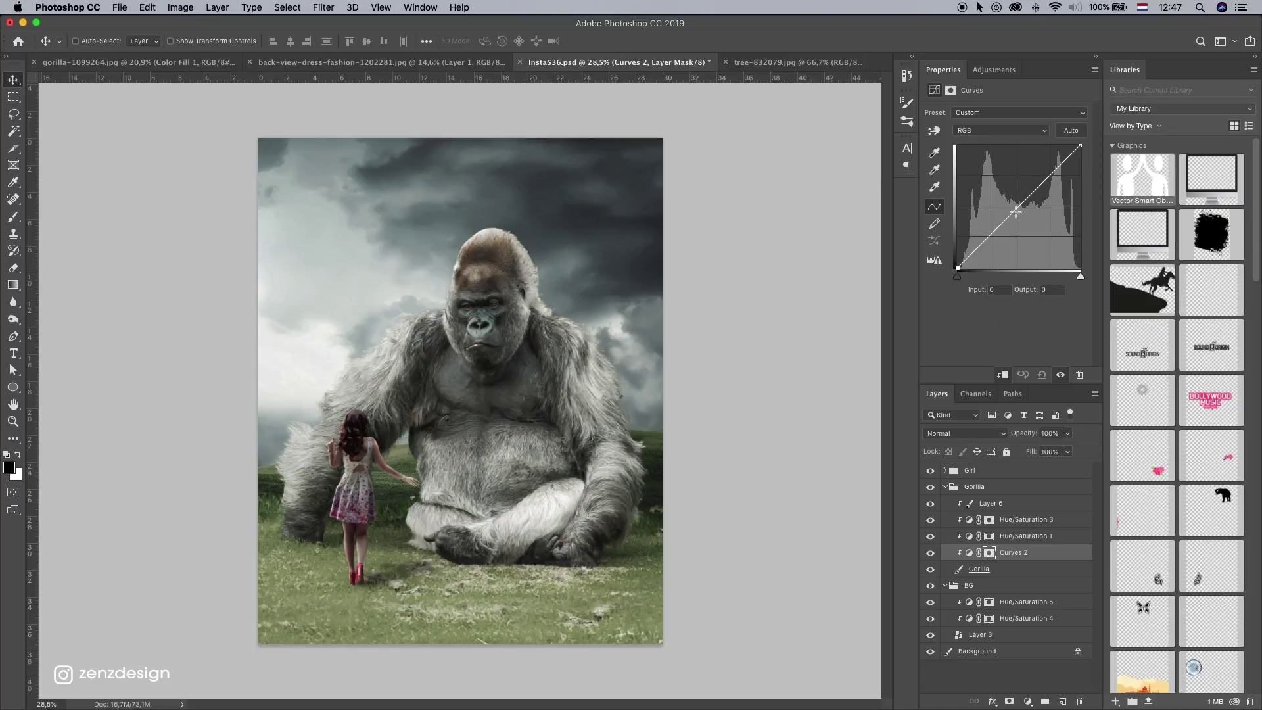
{"action": "left_click_drag", "start_coordinate": [1016, 210], "coordinate": [1020, 215]}
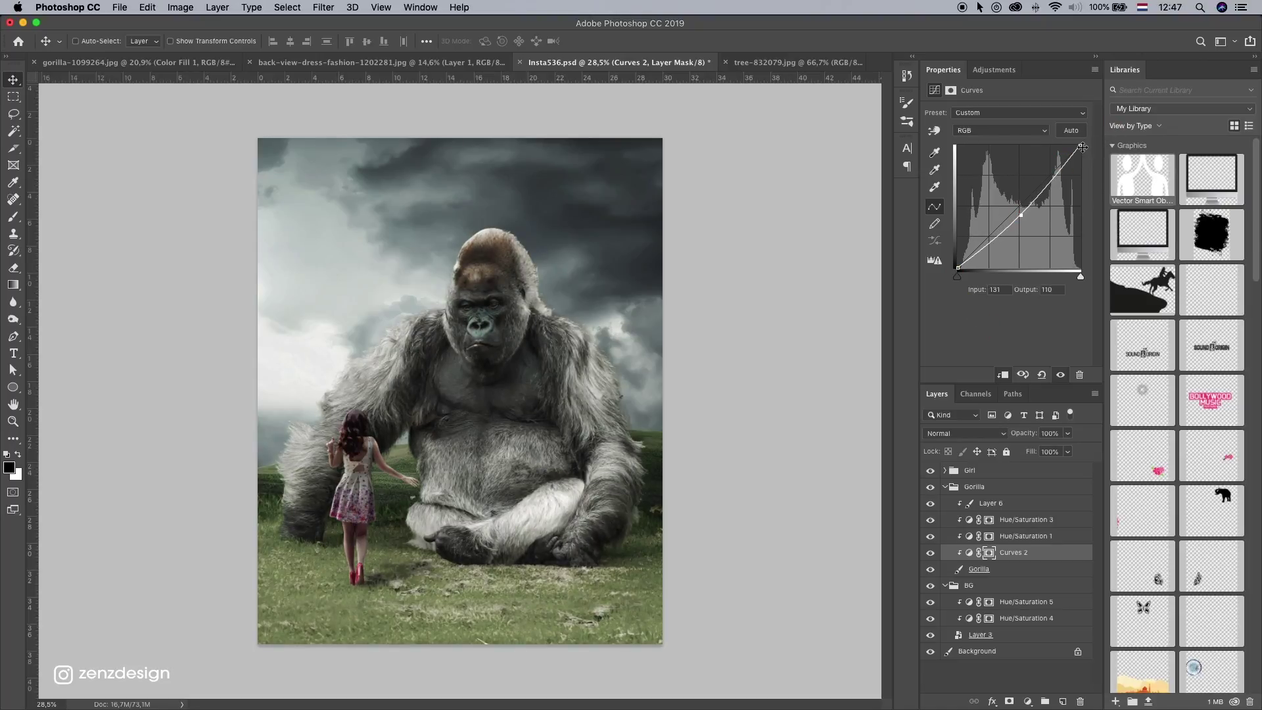
{"action": "mouse_move", "coordinate": [1082, 147]}
{"action": "left_mouse_down"}
{"action": "mouse_move", "coordinate": [1083, 175]}
{"action": "mouse_move", "coordinate": [1094, 137]}
{"action": "left_mouse_up"}
{"action": "left_click_drag", "start_coordinate": [959, 274], "coordinate": [973, 273]}
Step: Compare the gorilla with and without Curves 2, and invert that adjustment's mask
{"action": "left_click", "coordinate": [930, 554]}
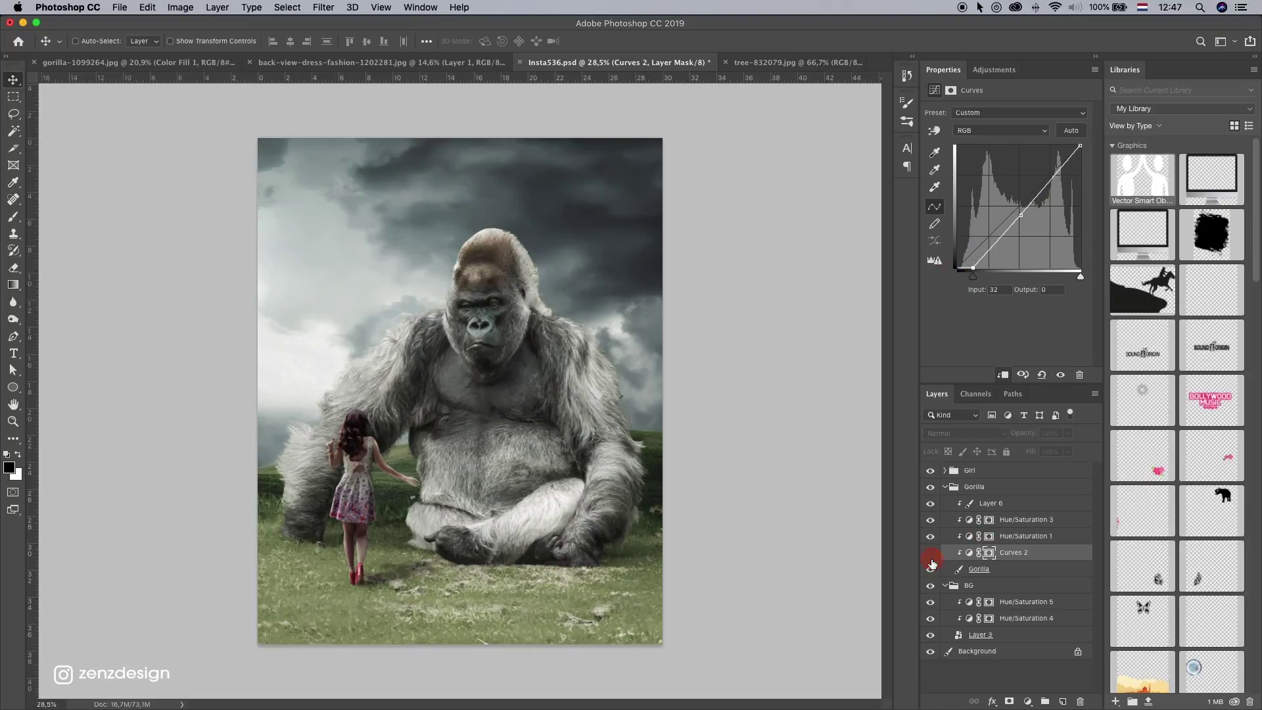
{"action": "left_click", "coordinate": [932, 558]}
{"action": "left_click", "coordinate": [984, 556]}
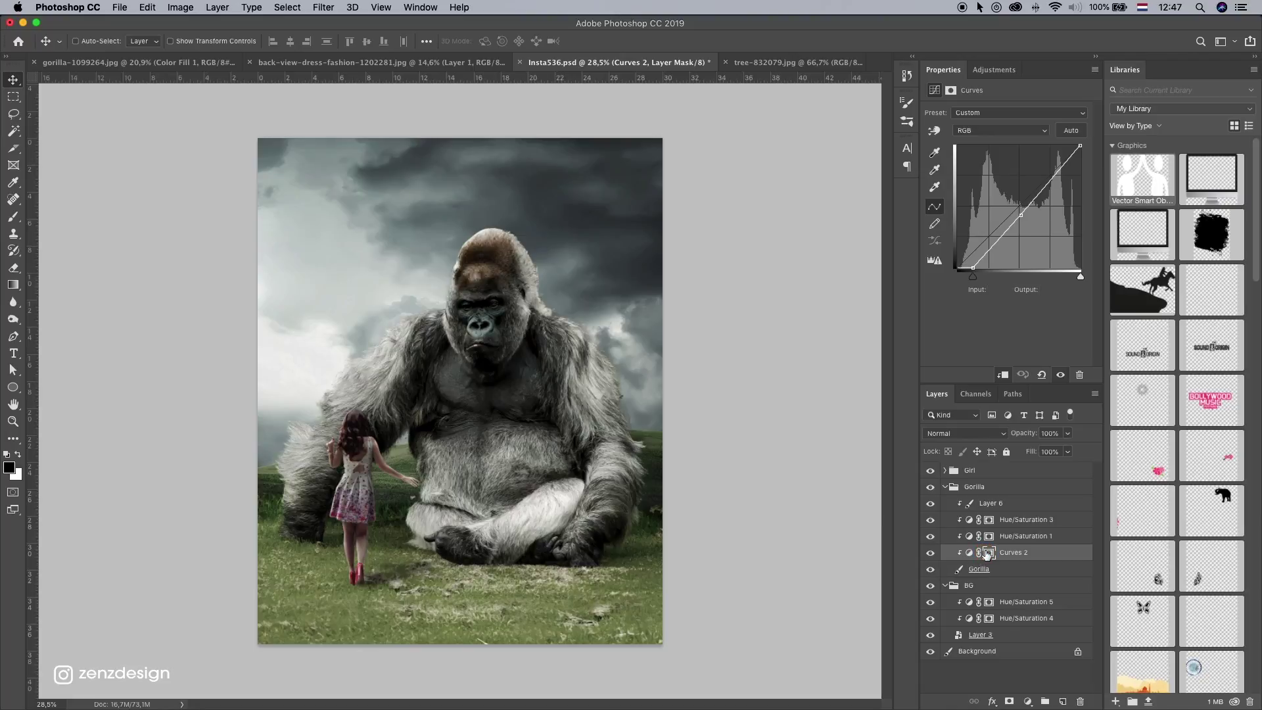
{"action": "key", "text": "ctrl+i"}
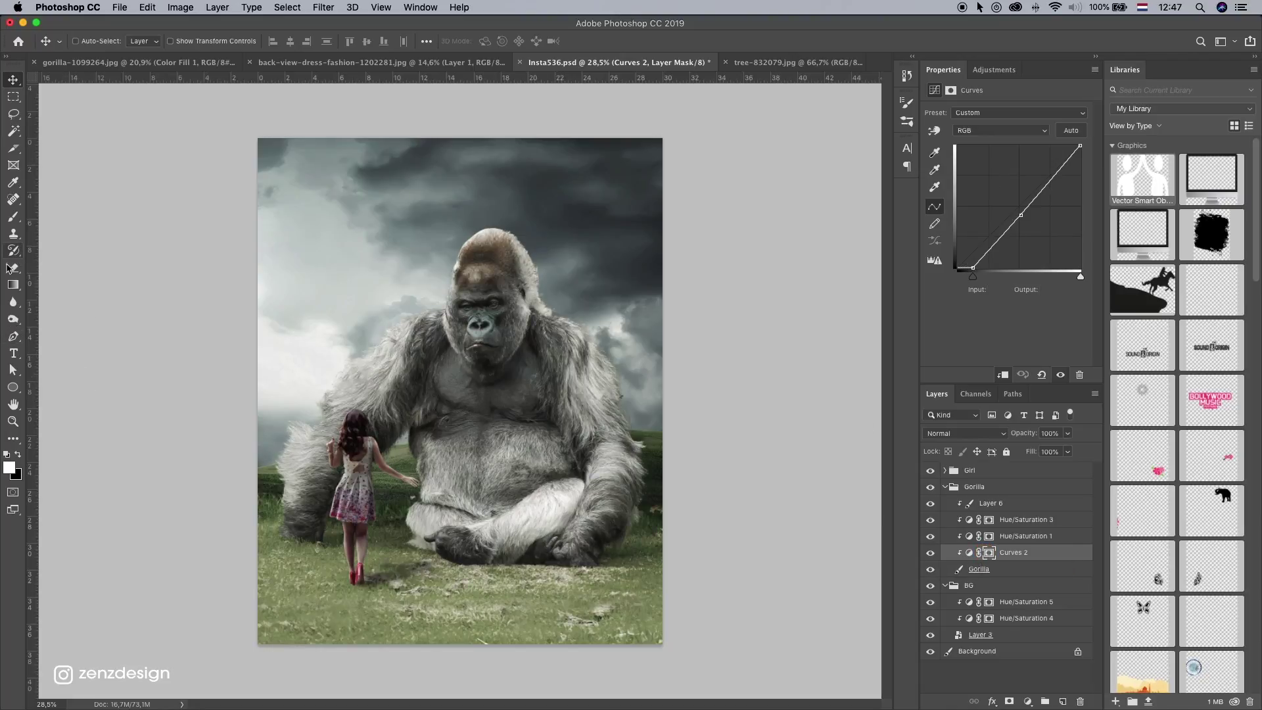
Step: Paint white across the foreground grass on the Curves 2 mask with a soft 700 px brush to darken it
{"action": "left_click", "coordinate": [11, 217]}
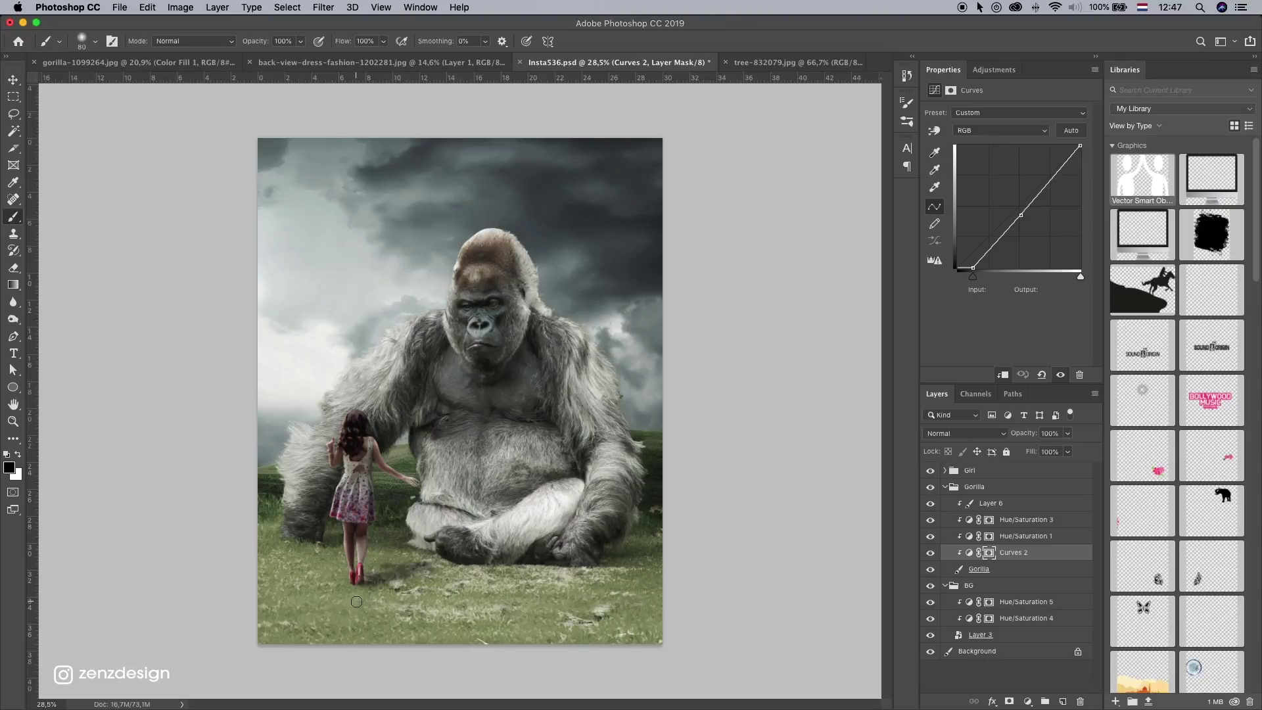
{"action": "key", "text": "bracketright"}
{"action": "key", "text": "bracketright"}
{"action": "key", "text": "bracketright"}
{"action": "key", "text": "bracketright"}
{"action": "key", "text": "bracketright"}
{"action": "key", "text": "bracketright"}
{"action": "left_click", "coordinate": [18, 454]}
{"action": "mouse_move", "coordinate": [243, 600]}
{"action": "left_mouse_down"}
{"action": "mouse_move", "coordinate": [546, 639]}
{"action": "mouse_move", "coordinate": [543, 626]}
{"action": "mouse_move", "coordinate": [692, 599]}
{"action": "left_mouse_up"}
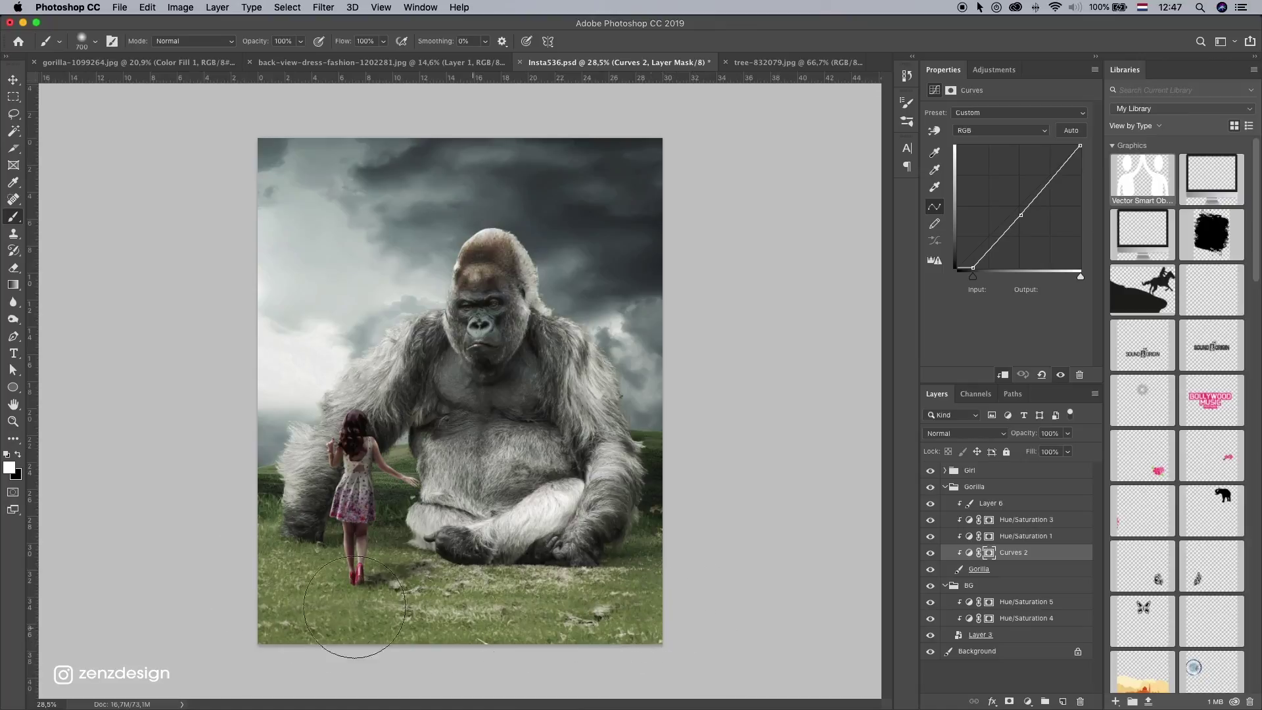
{"action": "key", "text": "super+z"}
{"action": "mouse_move", "coordinate": [282, 567]}
{"action": "left_mouse_down"}
{"action": "mouse_move", "coordinate": [569, 601]}
{"action": "mouse_move", "coordinate": [690, 578]}
{"action": "left_mouse_up"}
{"action": "key", "text": "super+z"}
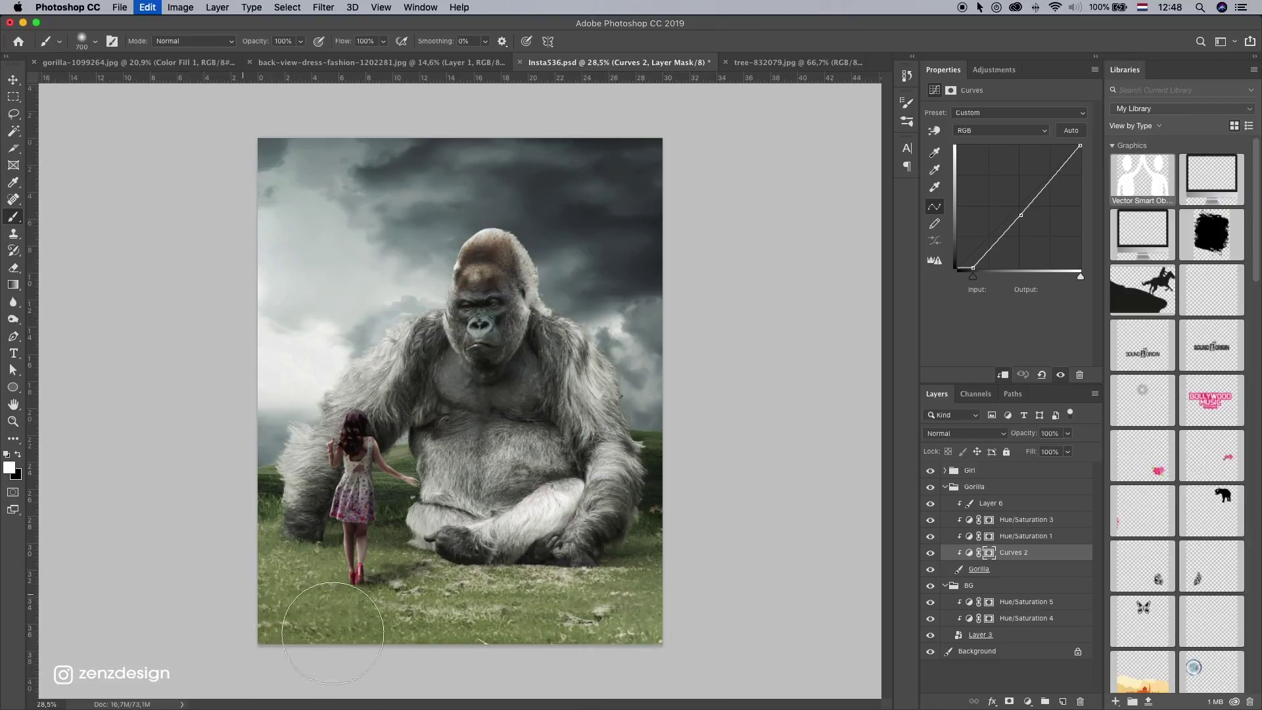
{"action": "left_click_drag", "start_coordinate": [347, 617], "coordinate": [663, 614]}
{"action": "left_click_drag", "start_coordinate": [386, 618], "coordinate": [684, 591]}
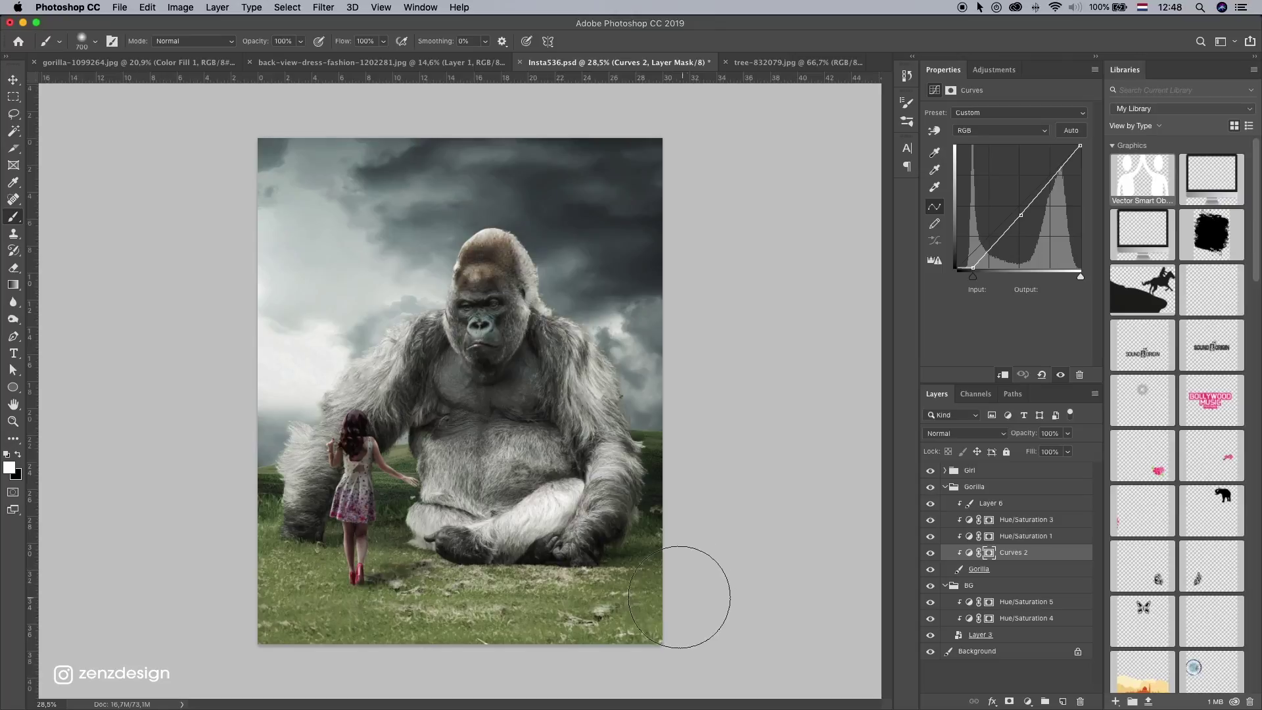
Step: Compare the foreground grass with and without Curves 2
{"action": "left_click_drag", "start_coordinate": [447, 697], "coordinate": [446, 697]}
{"action": "left_click", "coordinate": [930, 552]}
{"action": "left_click", "coordinate": [930, 552]}
{"action": "scroll", "coordinate": [436, 401], "scroll_direction": "down", "scroll_amount": 3}
{"action": "scroll", "coordinate": [436, 401], "scroll_direction": "up", "scroll_amount": 4}
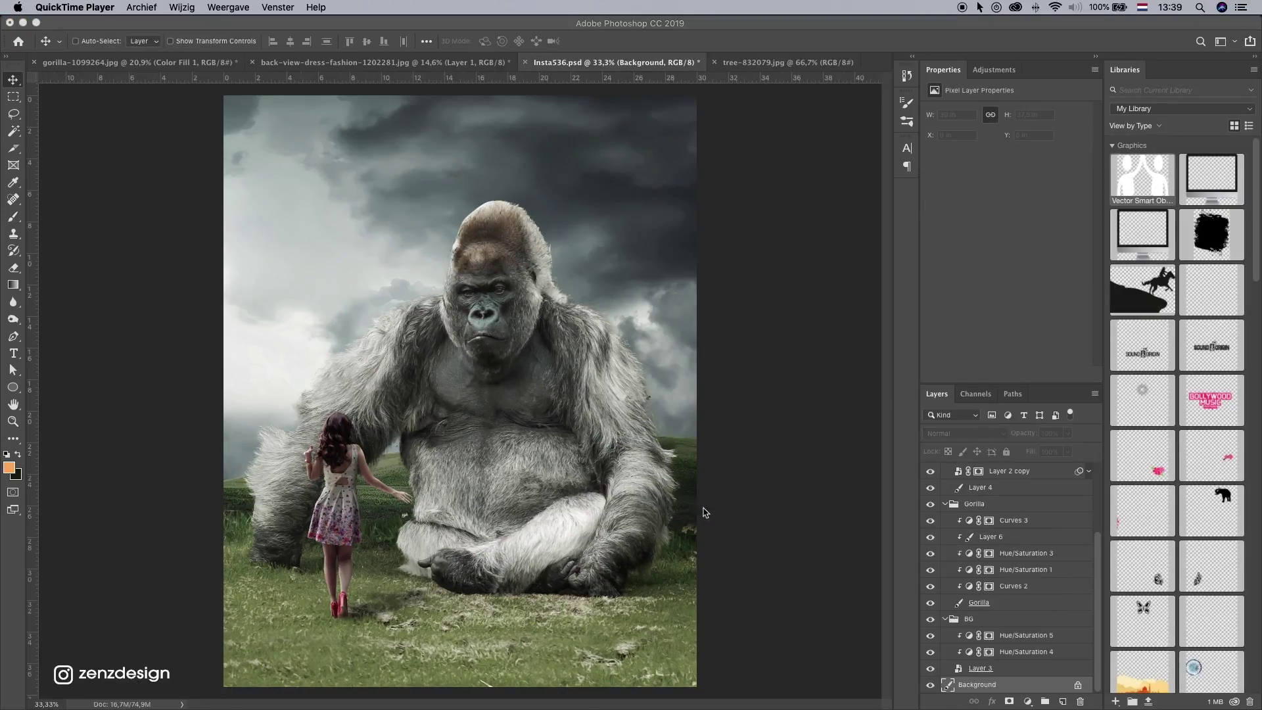
Step: Set the white point output of Curves 1 in the Girl group to 209, and reduce that adjustment's opacity to 74%
{"action": "scroll", "coordinate": [986, 592], "scroll_direction": "up", "scroll_amount": 5}
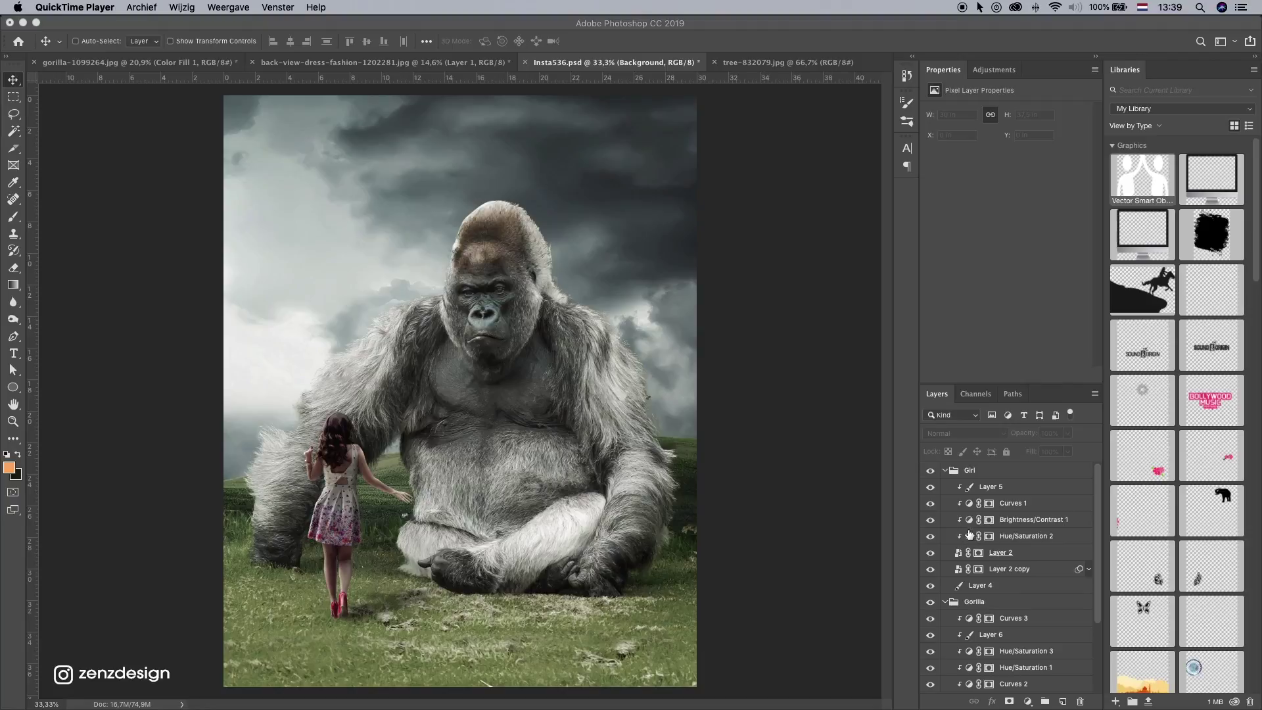
{"action": "left_click", "coordinate": [934, 503]}
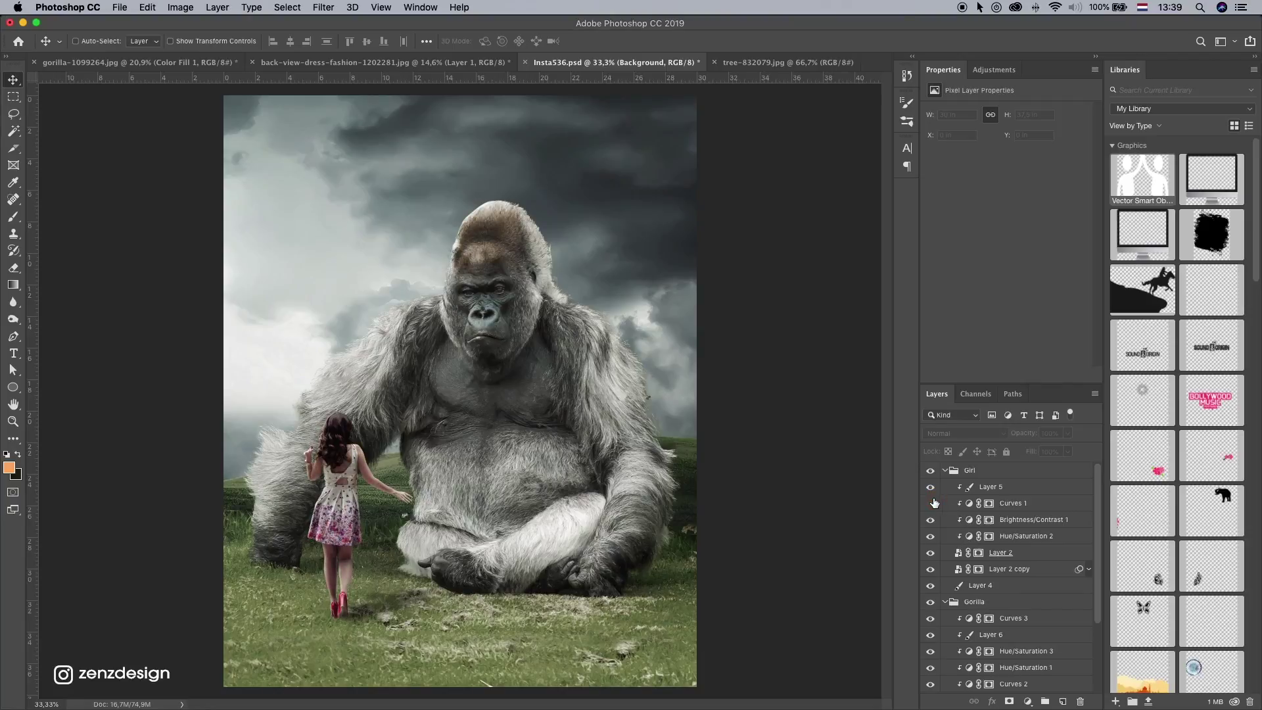
{"action": "left_click", "coordinate": [1035, 504]}
{"action": "left_click_drag", "start_coordinate": [1080, 174], "coordinate": [1080, 168]}
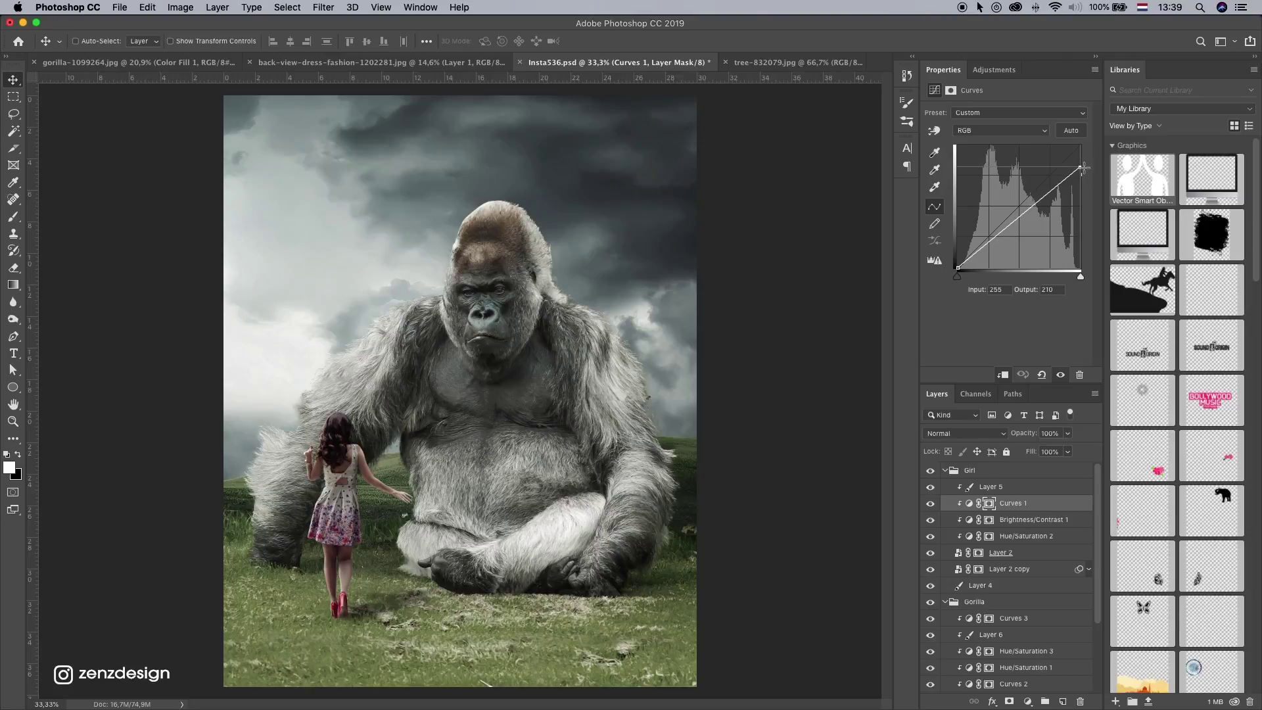
{"action": "left_click_drag", "start_coordinate": [1067, 433], "coordinate": [1045, 453]}
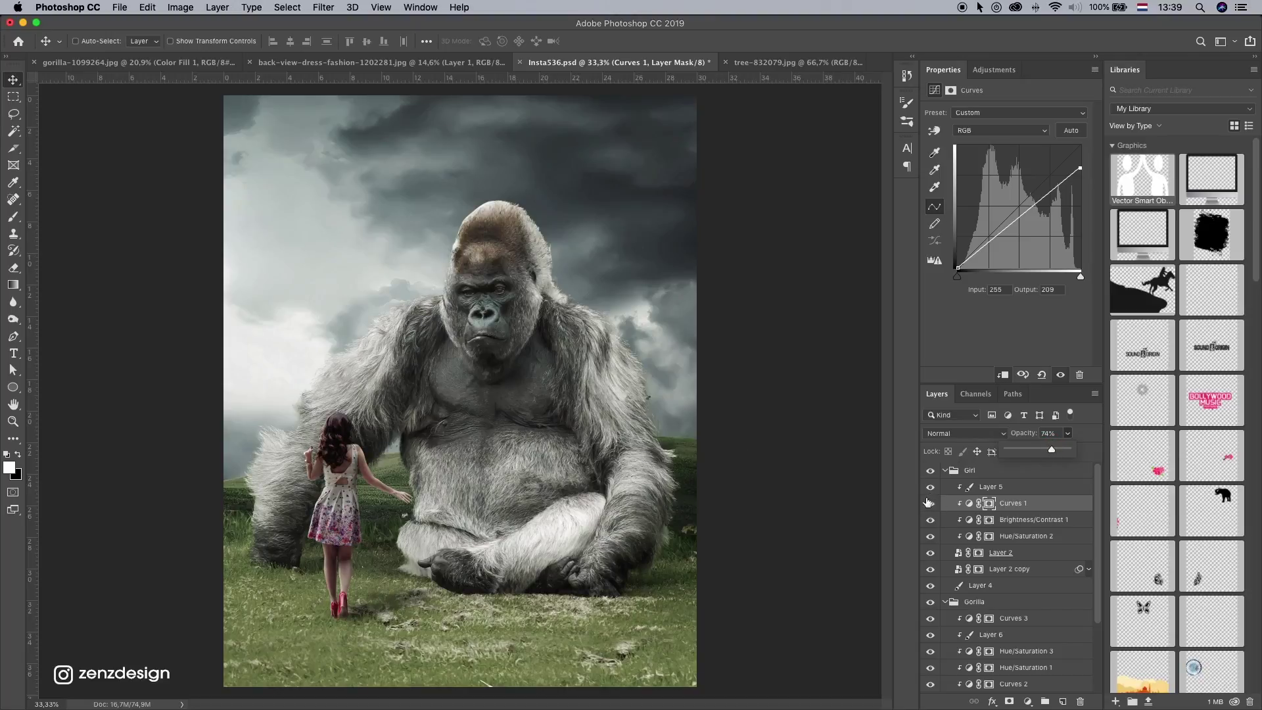
Step: Move the Gorilla group straight up about 2.29 in, and show the guides
{"action": "left_click", "coordinate": [969, 470]}
{"action": "scroll", "coordinate": [326, 290], "scroll_direction": "down", "scroll_amount": 2}
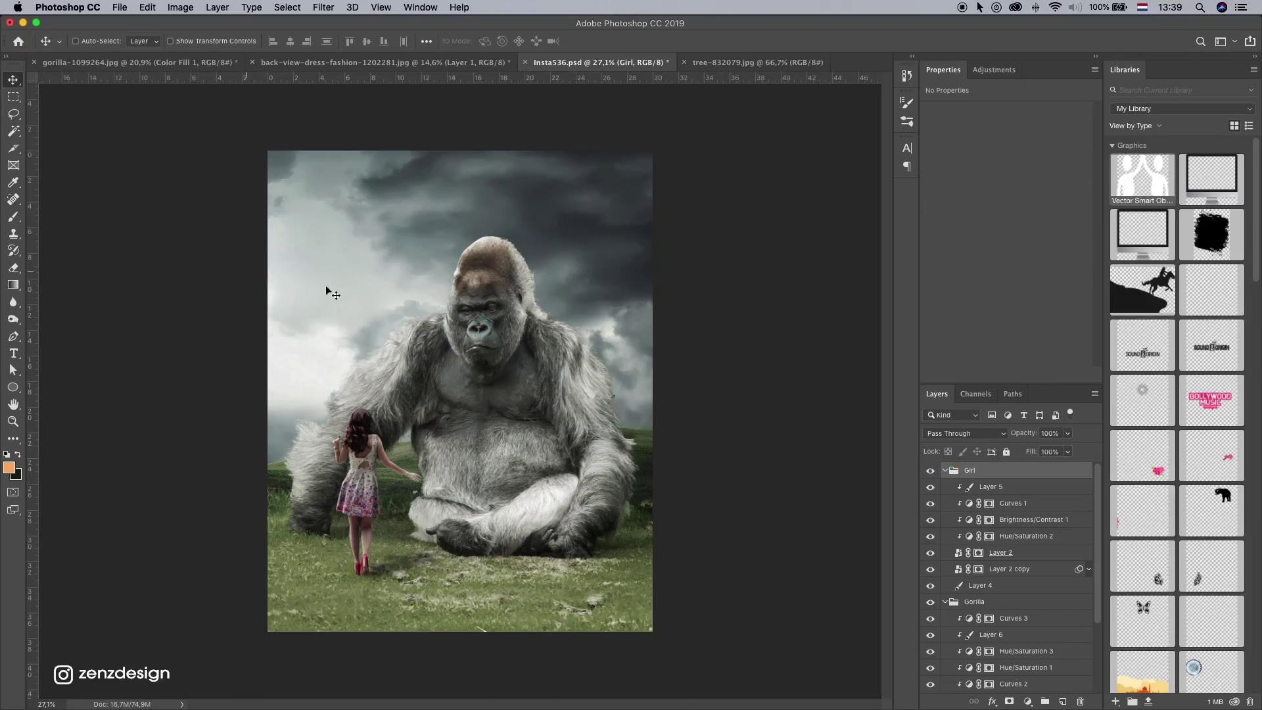
{"action": "left_click", "coordinate": [515, 260], "text": "super"}
{"action": "left_click", "coordinate": [983, 609]}
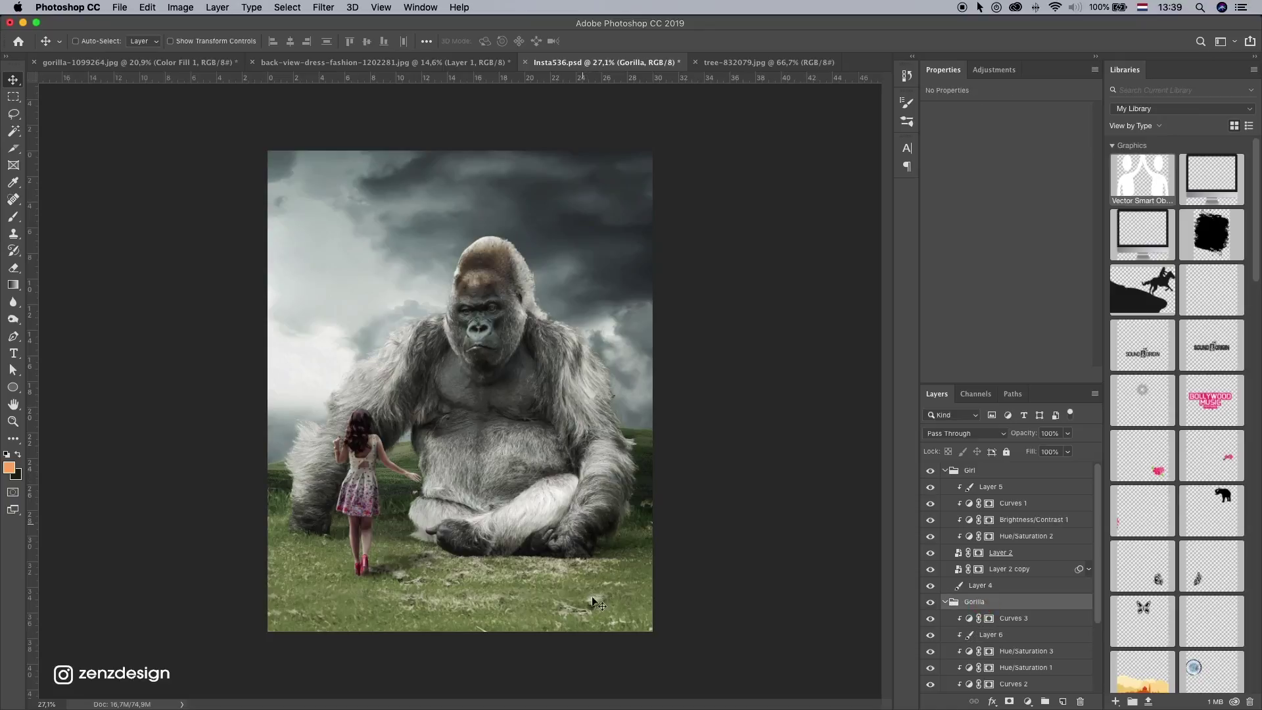
{"action": "left_click_drag", "start_coordinate": [581, 451], "coordinate": [582, 387]}
{"action": "key", "text": "super+semicolon"}
Step: Move the Girl group slightly down so that her heels stand at the lower guide
{"action": "left_click", "coordinate": [346, 475], "text": "super"}
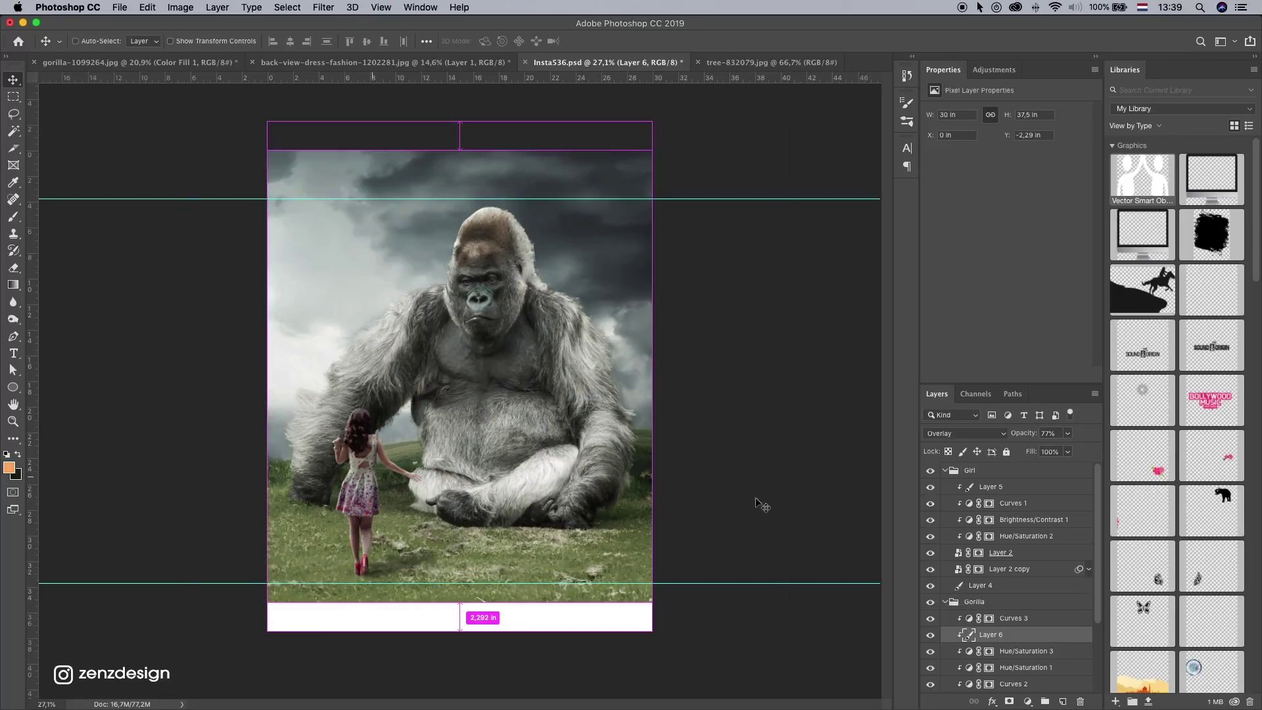
{"action": "left_click", "coordinate": [361, 483], "text": "super"}
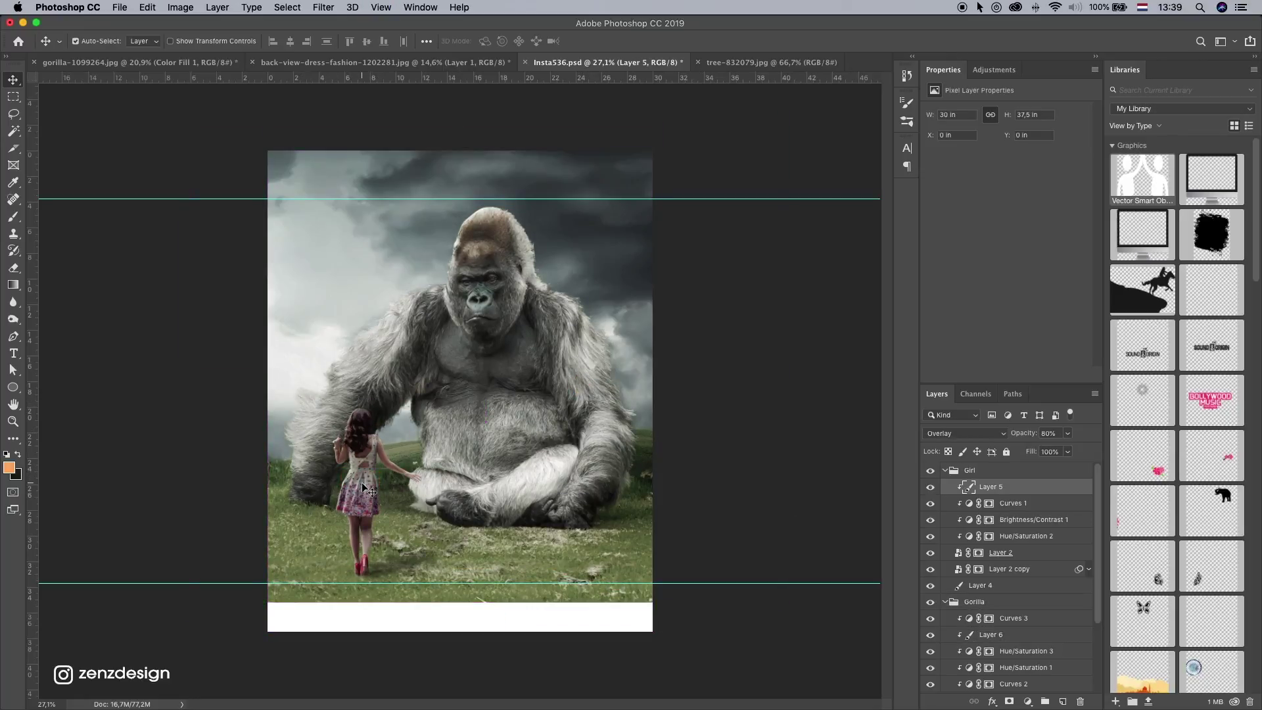
{"action": "left_click", "coordinate": [992, 470]}
{"action": "mouse_move", "coordinate": [365, 517]}
{"action": "left_mouse_down"}
{"action": "mouse_move", "coordinate": [365, 535]}
{"action": "mouse_move", "coordinate": [411, 518]}
{"action": "mouse_move", "coordinate": [359, 516]}
{"action": "left_mouse_up"}
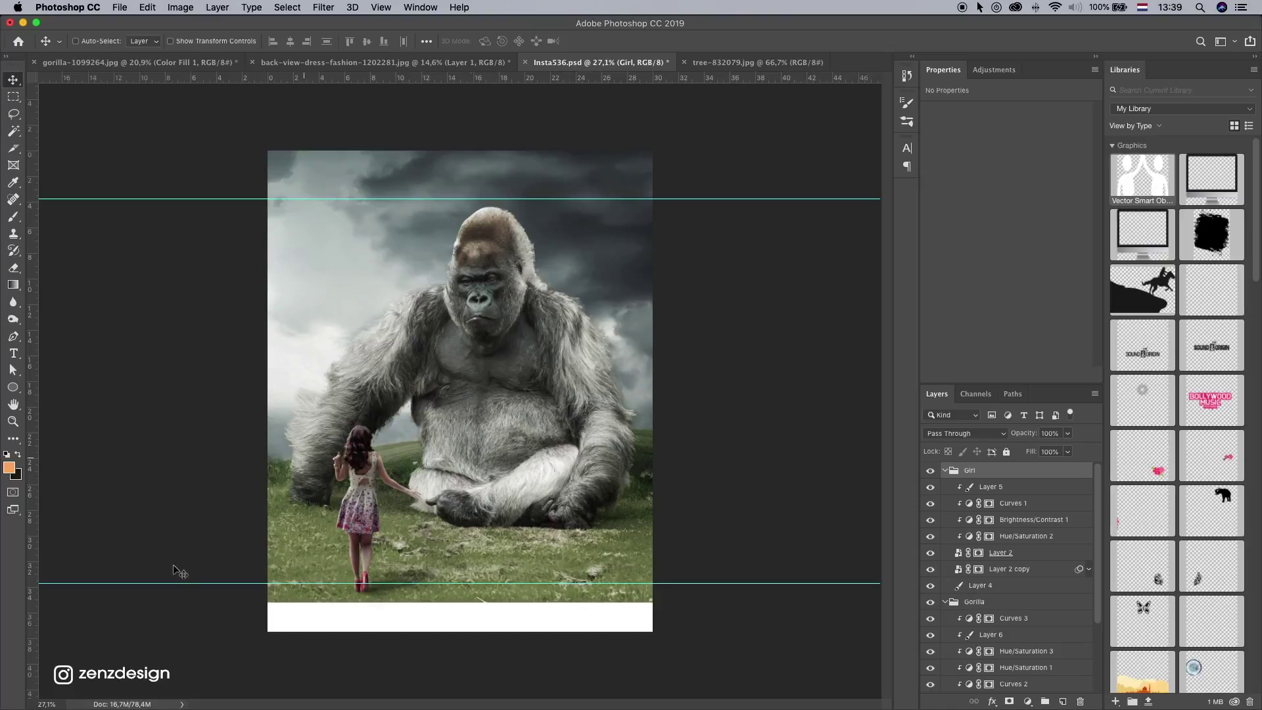
{"action": "left_click_drag", "start_coordinate": [475, 597], "coordinate": [481, 616]}
{"action": "key", "text": "super+z"}
Step: Compare the image with and without Layer 3 and the Gorilla layer
{"action": "left_click", "coordinate": [1022, 635], "text": "super"}
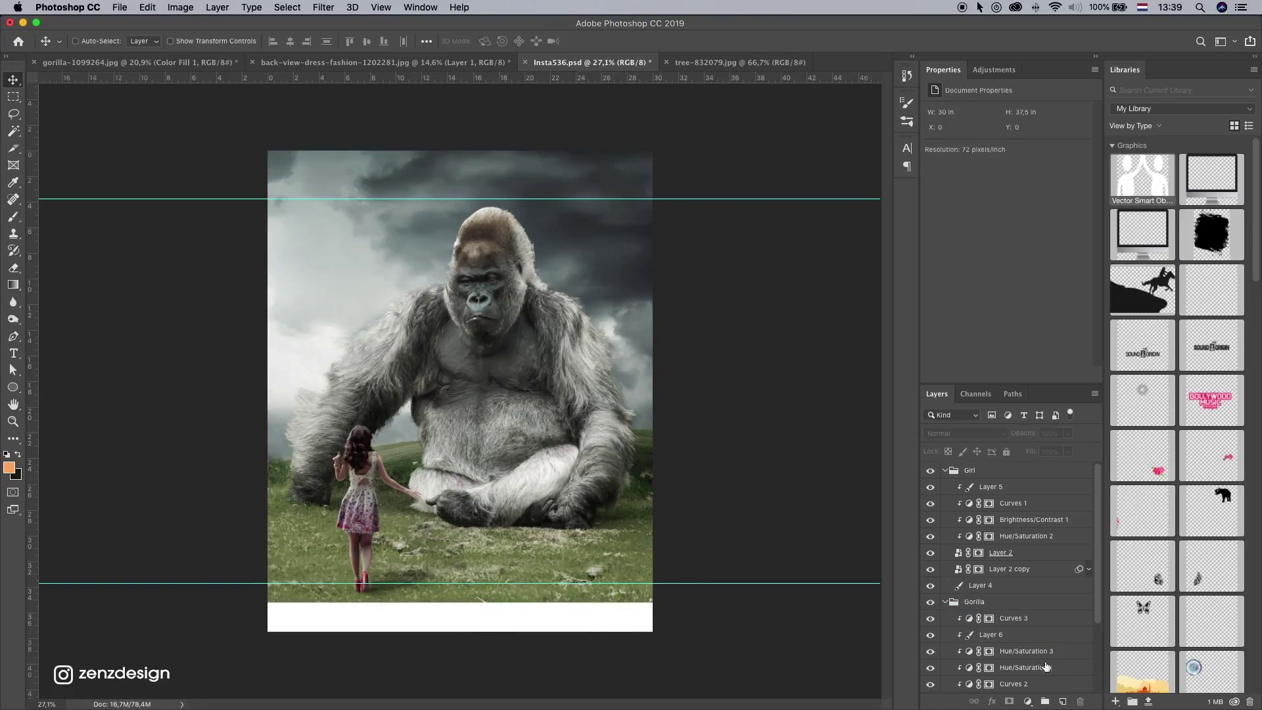
{"action": "scroll", "coordinate": [1039, 654], "scroll_direction": "down", "scroll_amount": 5}
{"action": "left_click", "coordinate": [930, 668]}
{"action": "left_click", "coordinate": [929, 668]}
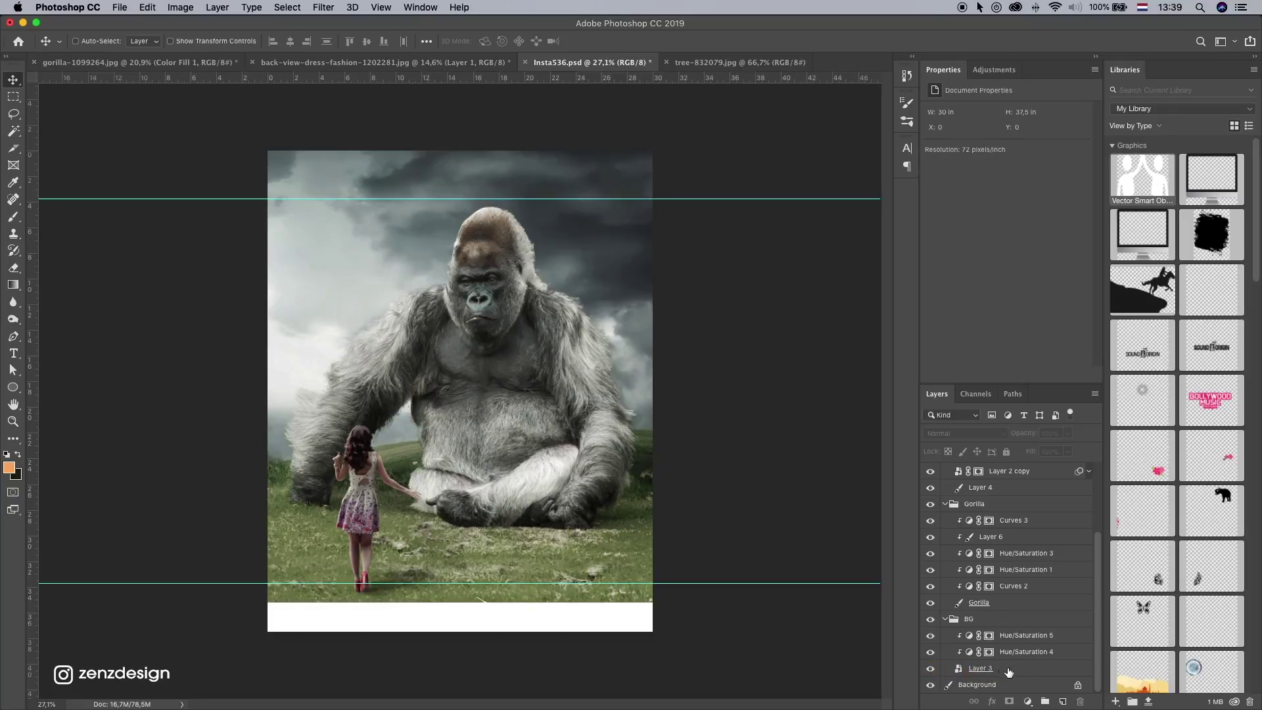
{"action": "left_click", "coordinate": [930, 602]}
{"action": "left_click", "coordinate": [930, 602]}
{"action": "left_click", "coordinate": [959, 602]}
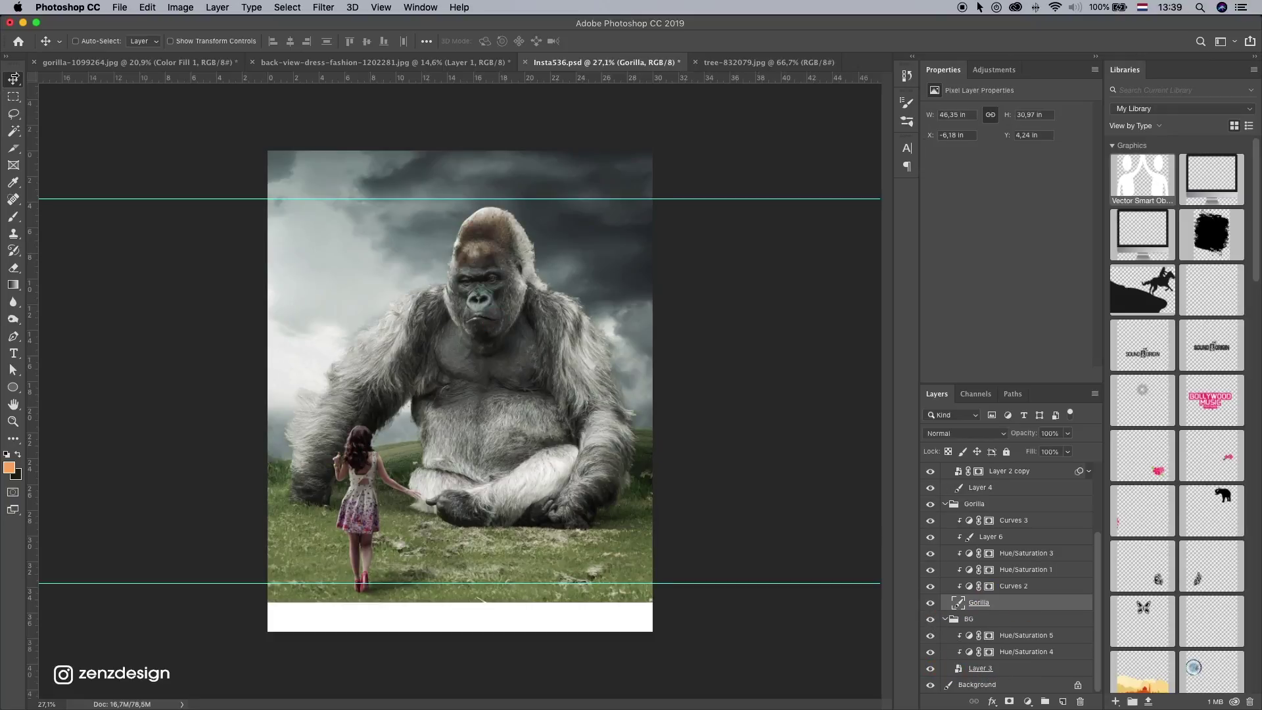
{"action": "left_click", "coordinate": [957, 602], "text": "super"}
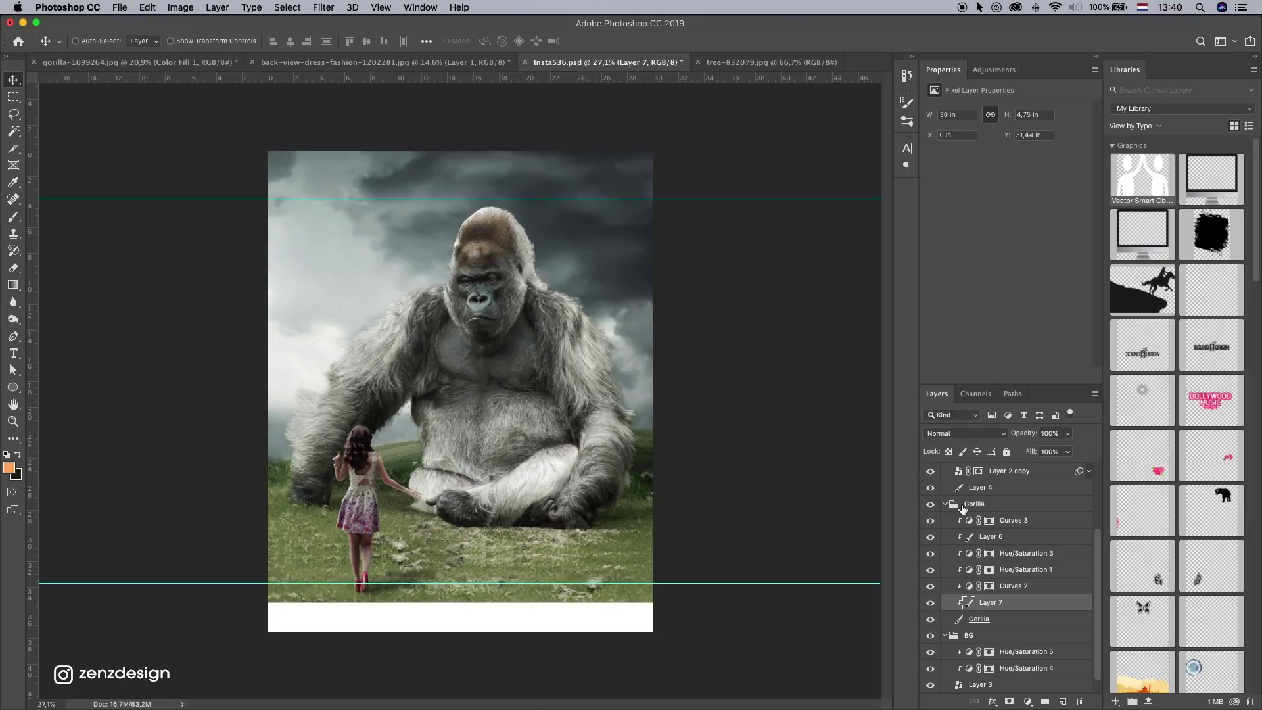
{"action": "left_click", "coordinate": [13, 96]}
{"action": "key", "text": "super+d"}
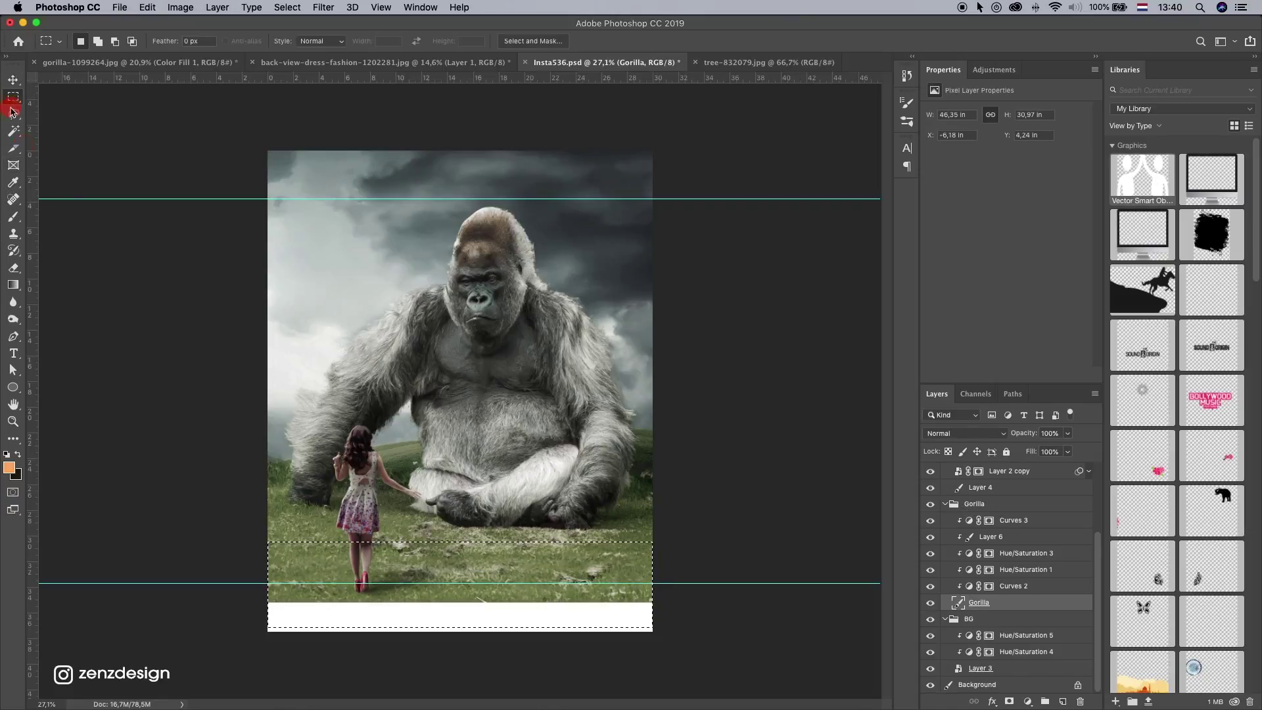
{"action": "double_click", "coordinate": [997, 512]}
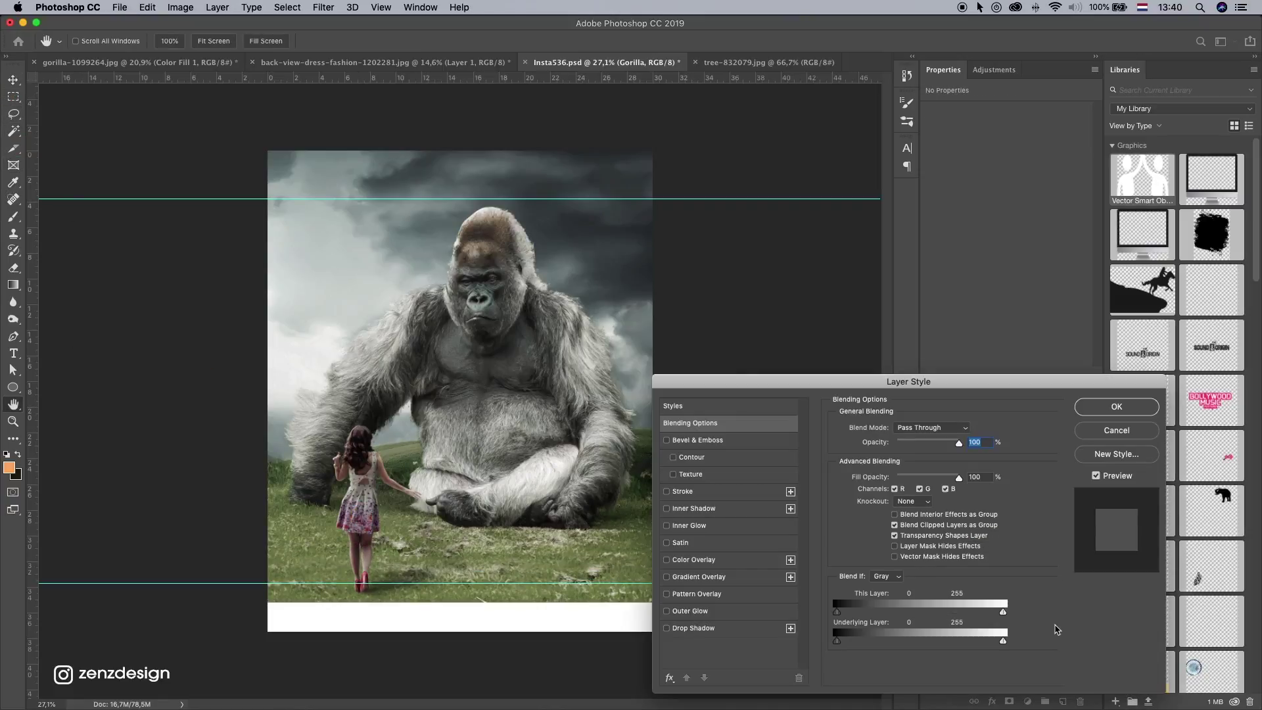
{"action": "key", "text": "Escape"}
Step: Merge a duplicate of the Gorilla group into one layer above it and move that layer straight down about 2.8 in
{"action": "left_click_drag", "start_coordinate": [990, 503], "coordinate": [1061, 702]}
{"action": "key", "text": "super+e"}
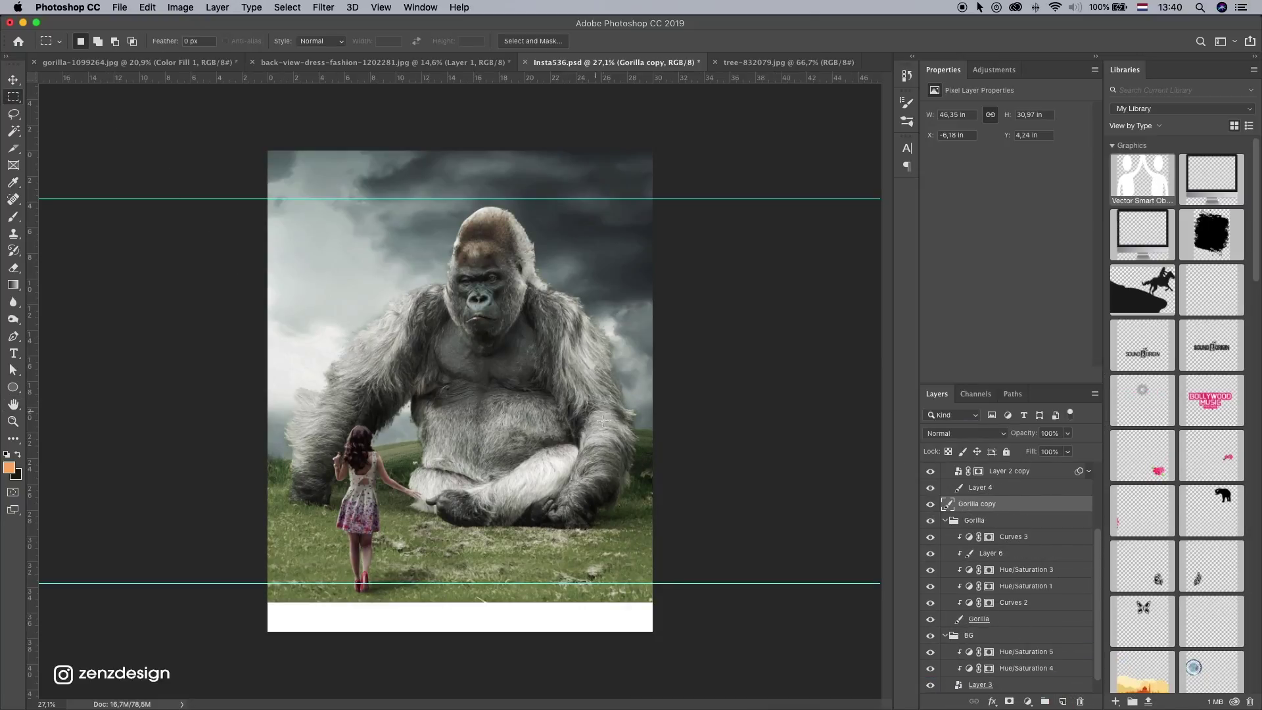
{"action": "left_click", "coordinate": [594, 473]}
{"action": "left_click", "coordinate": [13, 79]}
{"action": "left_click_drag", "start_coordinate": [465, 389], "coordinate": [465, 449]}
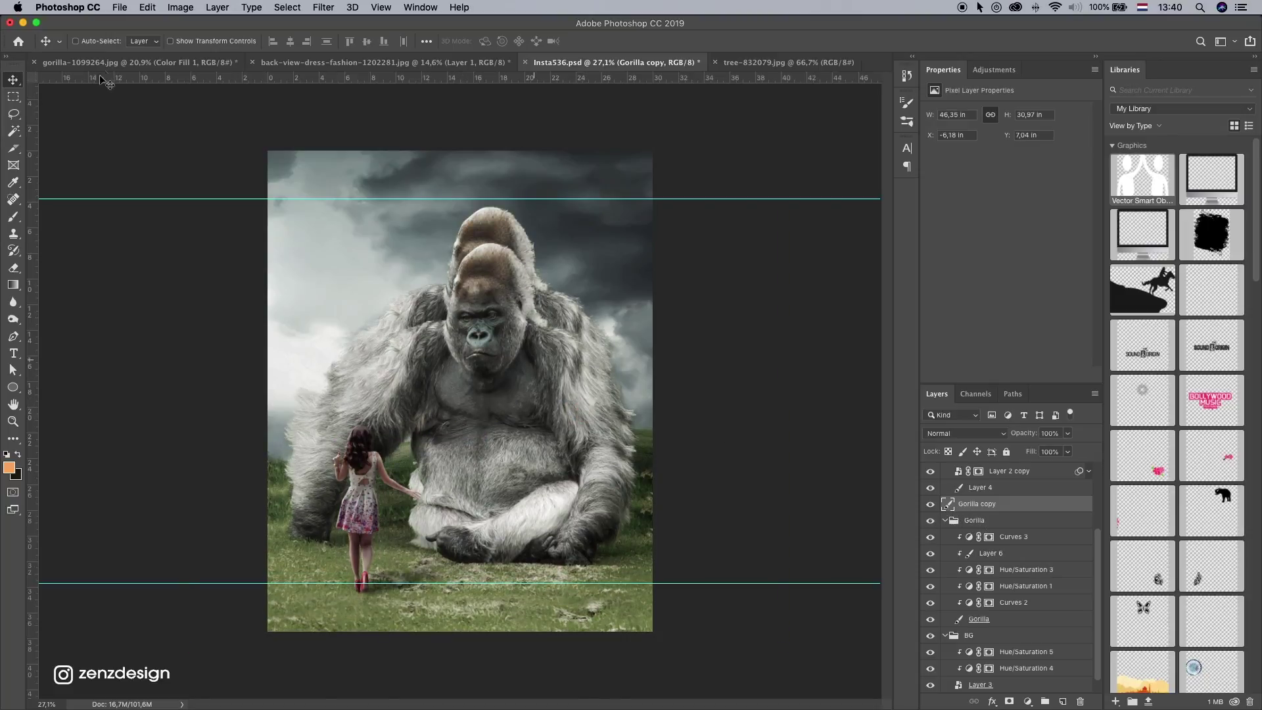
Step: Add a layer mask to the Gorilla copy and draw a short gradient near its lower edge, keeping only the bottom strip of grass
{"action": "left_click", "coordinate": [13, 284]}
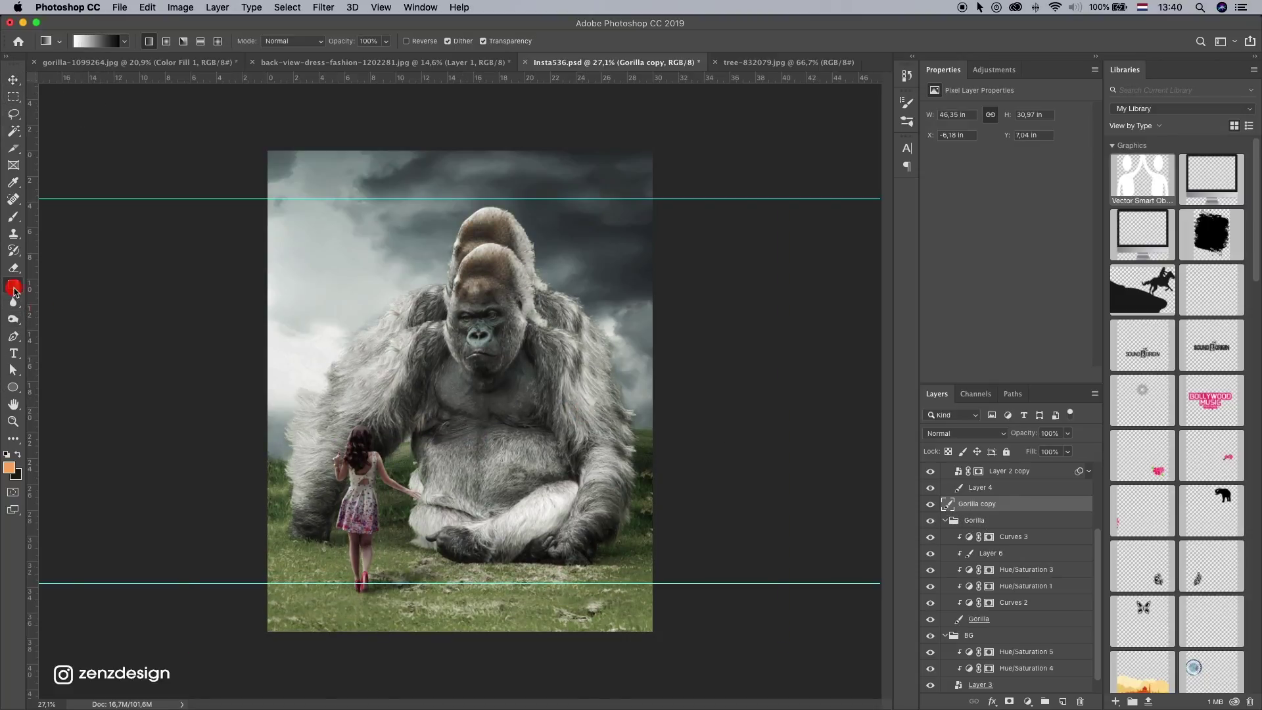
{"action": "left_click", "coordinate": [1008, 703]}
{"action": "left_click_drag", "start_coordinate": [458, 593], "coordinate": [495, 579]}
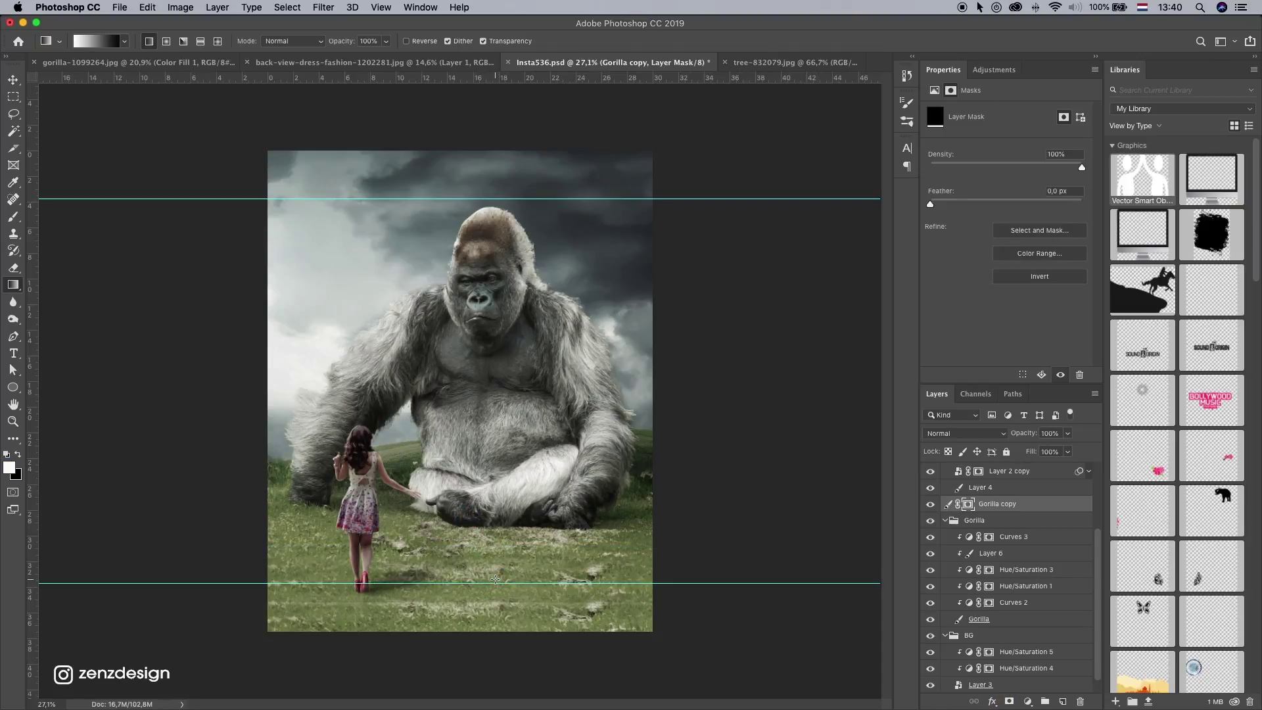
Step: Flip the Gorilla copy horizontally and enlarge it slightly so its grass fills the full width of the lower edge
{"action": "left_click", "coordinate": [14, 78]}
{"action": "left_click", "coordinate": [67, 7]}
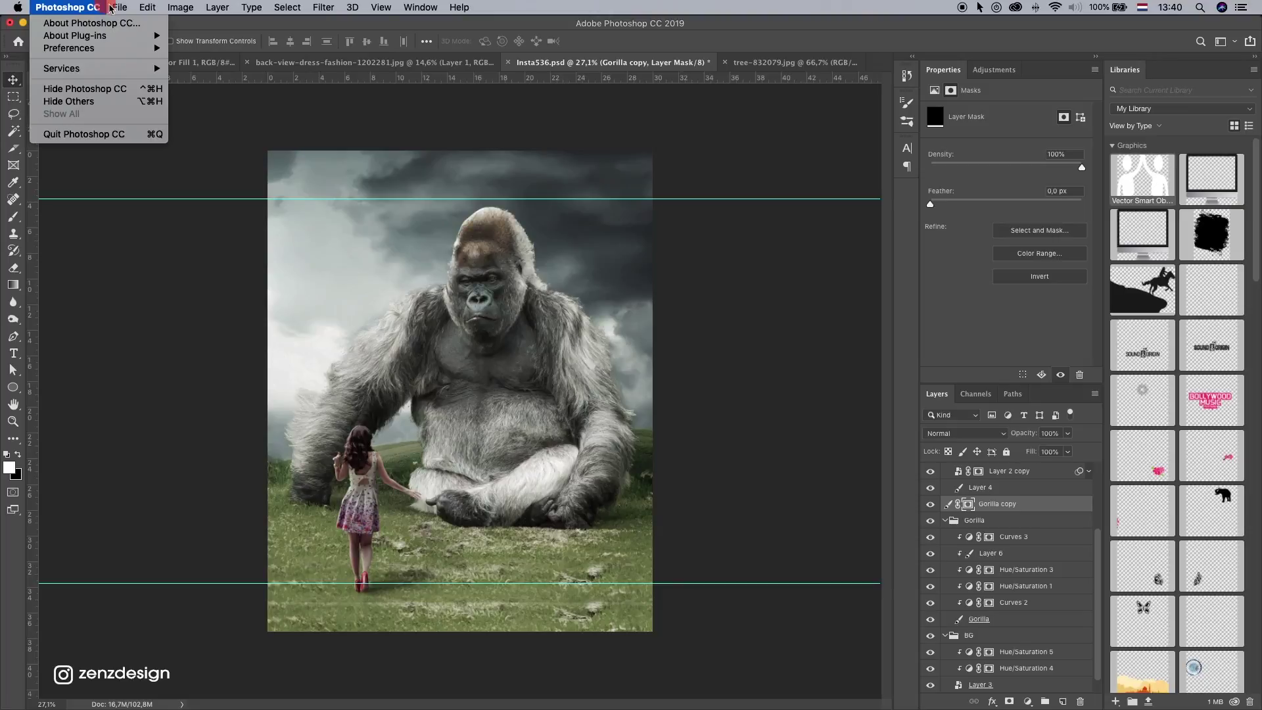
{"action": "mouse_move", "coordinate": [237, 313]}
{"action": "left_click", "coordinate": [362, 461]}
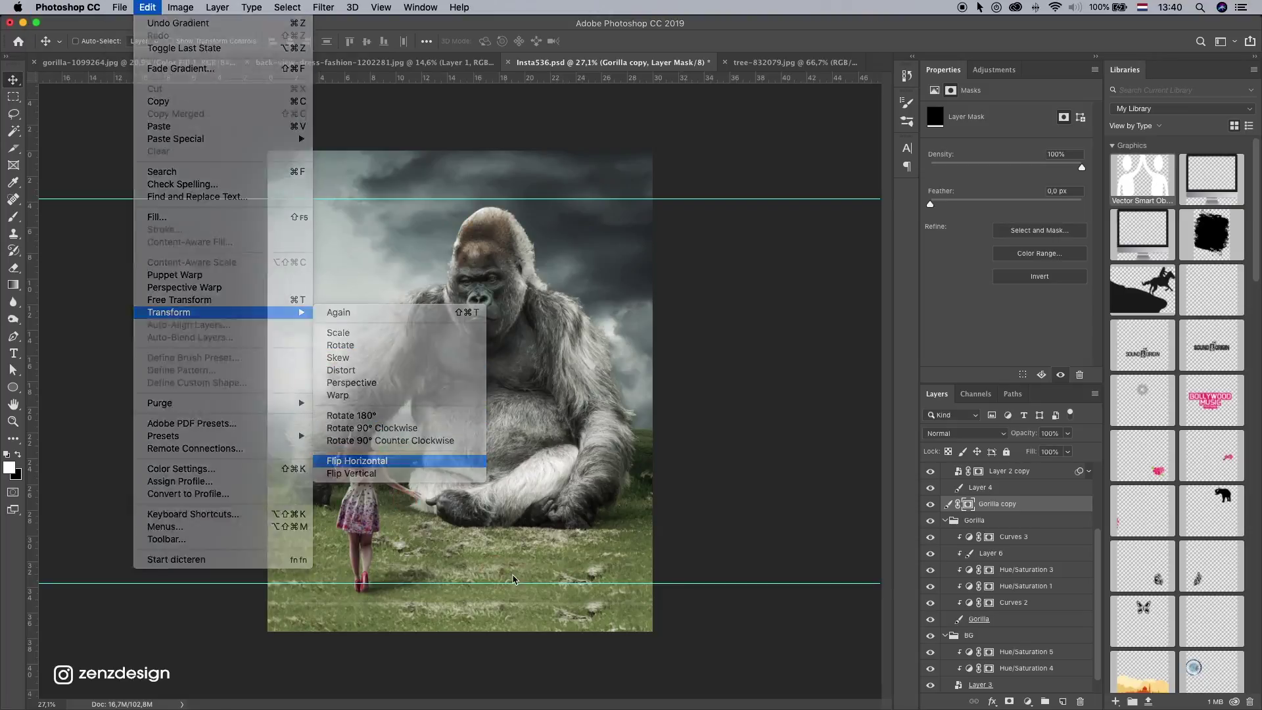
{"action": "key", "text": "super+t"}
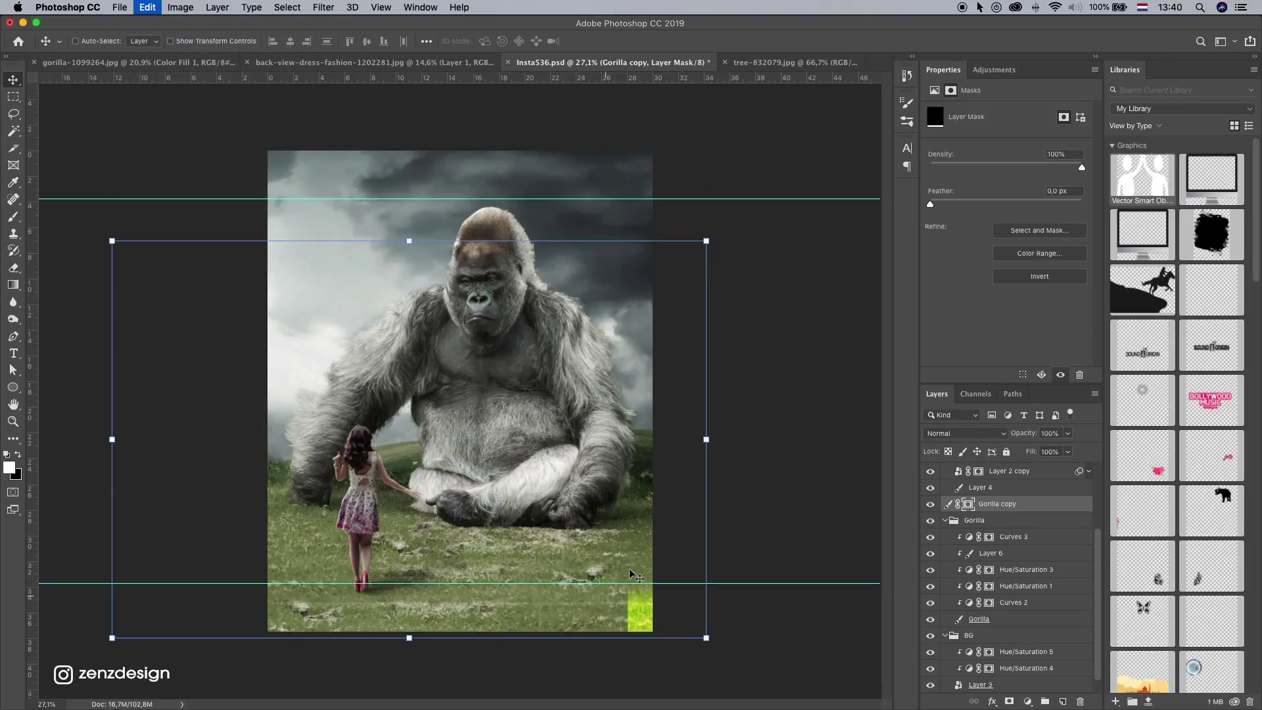
{"action": "left_click_drag", "start_coordinate": [706, 645], "coordinate": [773, 689]}
{"action": "left_click_drag", "start_coordinate": [593, 610], "coordinate": [598, 564]}
{"action": "key", "text": "Return"}
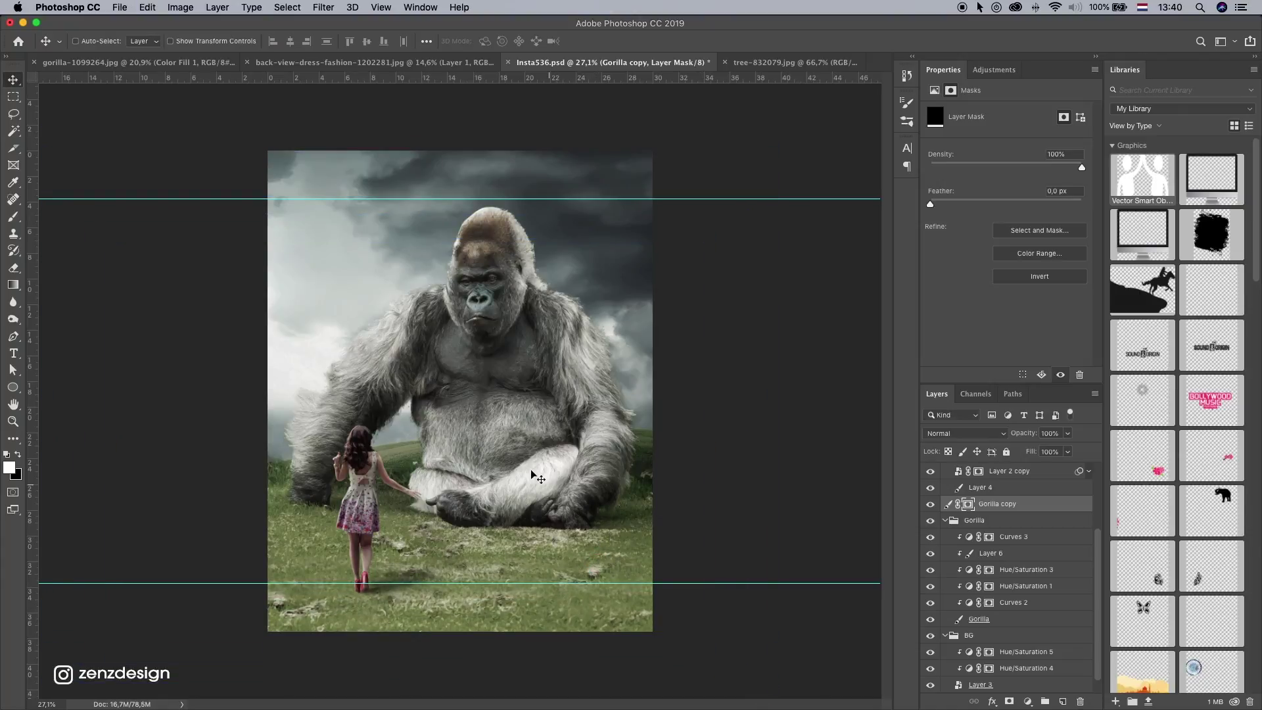
Step: Hide the guides
{"action": "key", "text": "super+semicolon"}
{"action": "left_click_drag", "start_coordinate": [552, 425], "coordinate": [457, 430]}
{"action": "left_click_drag", "start_coordinate": [625, 558], "coordinate": [632, 557]}
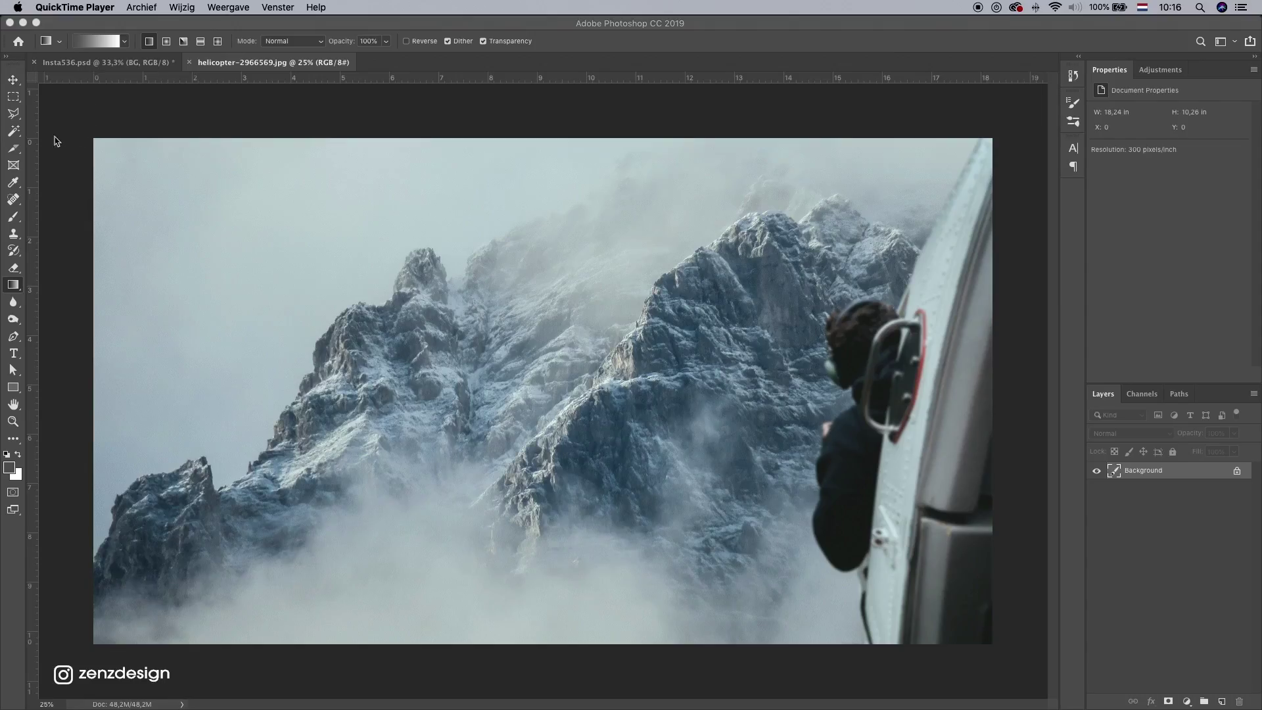
Step: Copy the entire helicopter-2966569.jpg mountain image and paste it into the BG group of Insta536.psd
{"action": "left_click", "coordinate": [15, 96]}
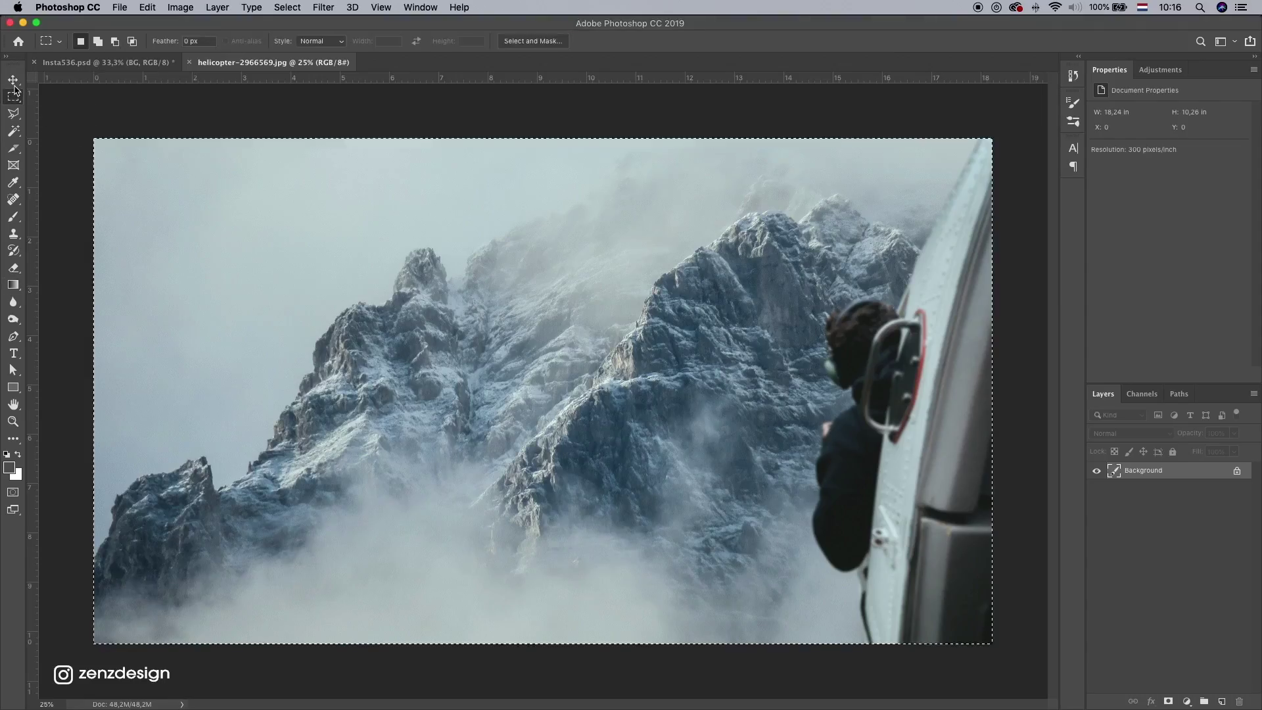
{"action": "left_click", "coordinate": [14, 80]}
{"action": "key", "text": "super+a"}
{"action": "key", "text": "super+c"}
{"action": "left_click", "coordinate": [127, 65]}
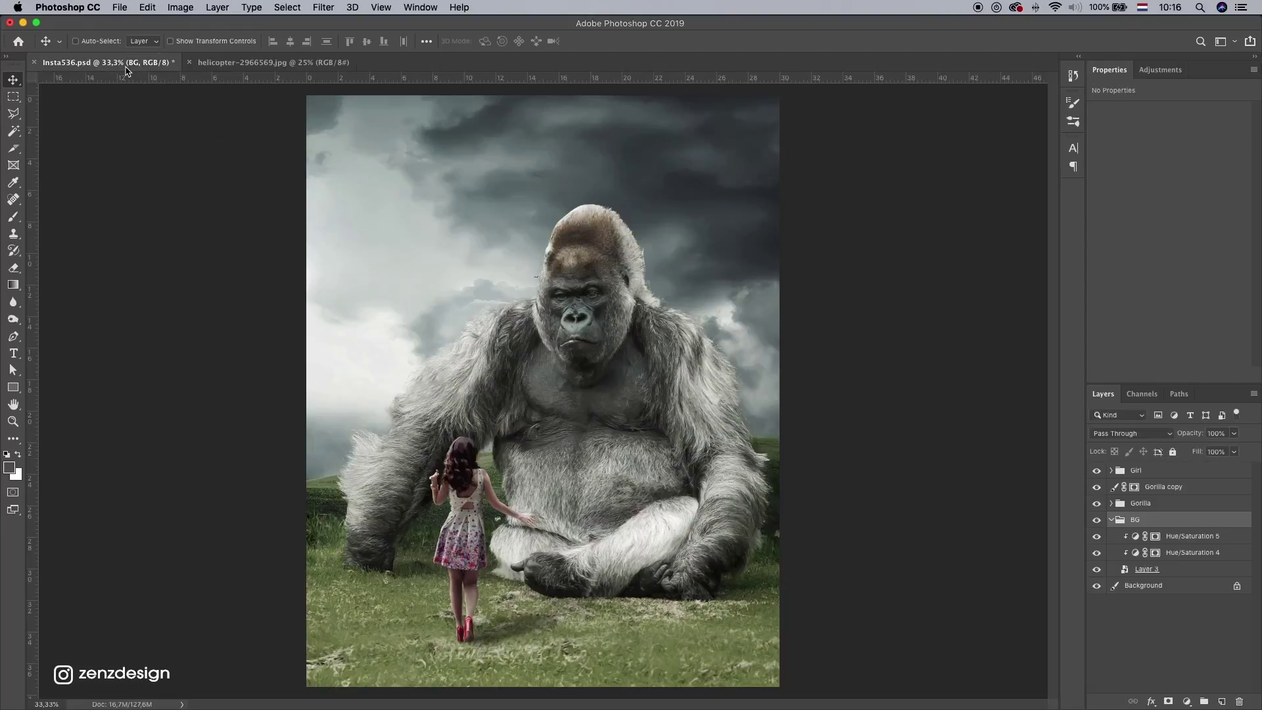
{"action": "key", "text": "super+v"}
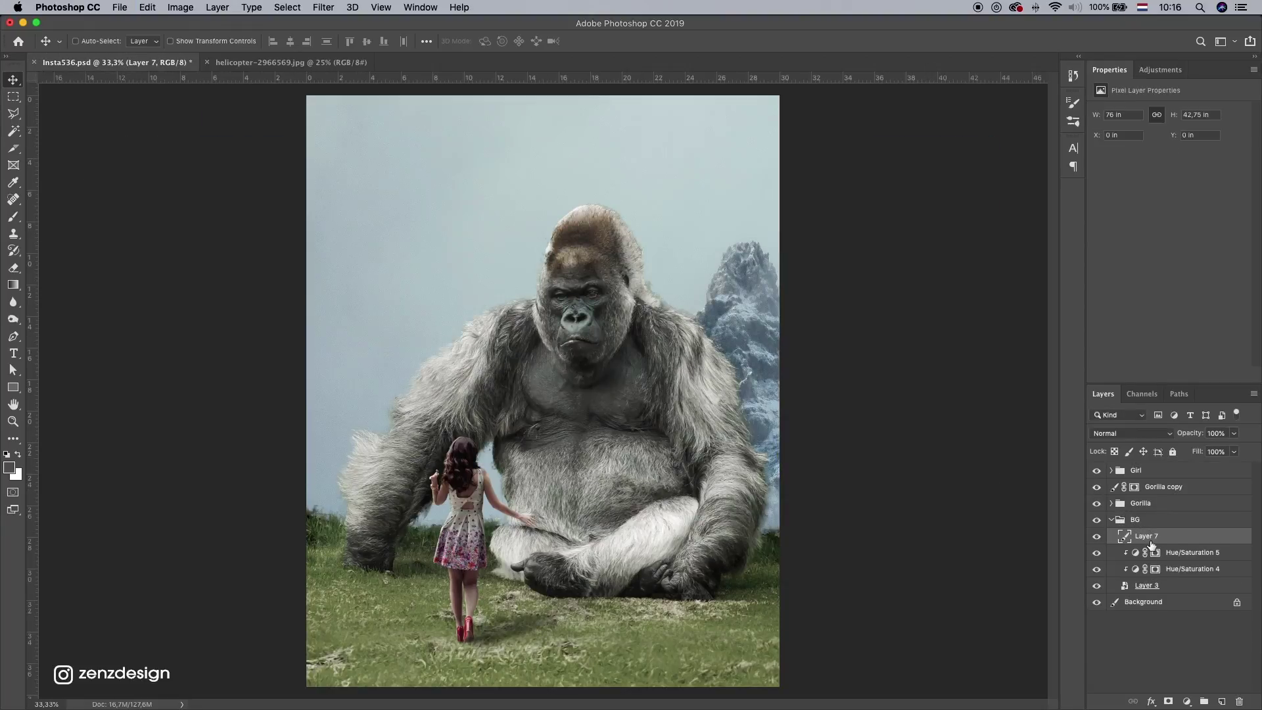
Step: Convert the pasted mountain layer to a smart object and clip it to Layer 3, below Hue/Saturation 4
{"action": "right_click", "coordinate": [1157, 539]}
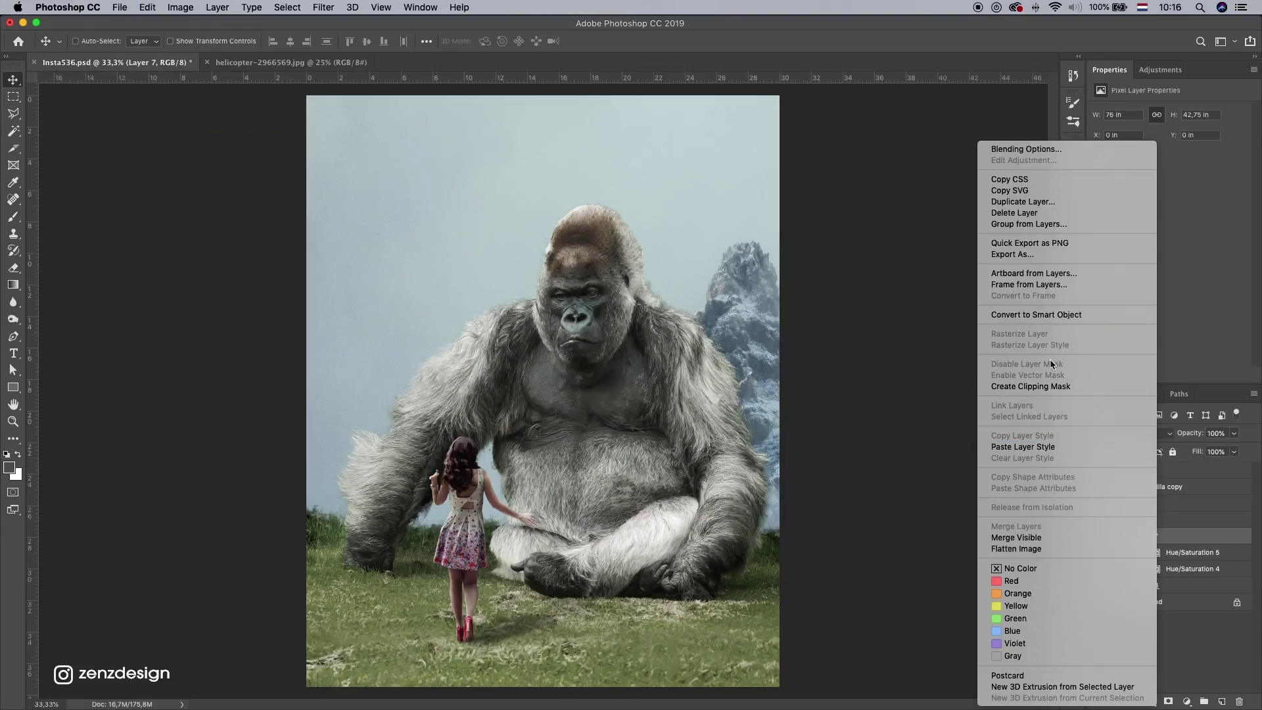
{"action": "left_click", "coordinate": [1035, 315]}
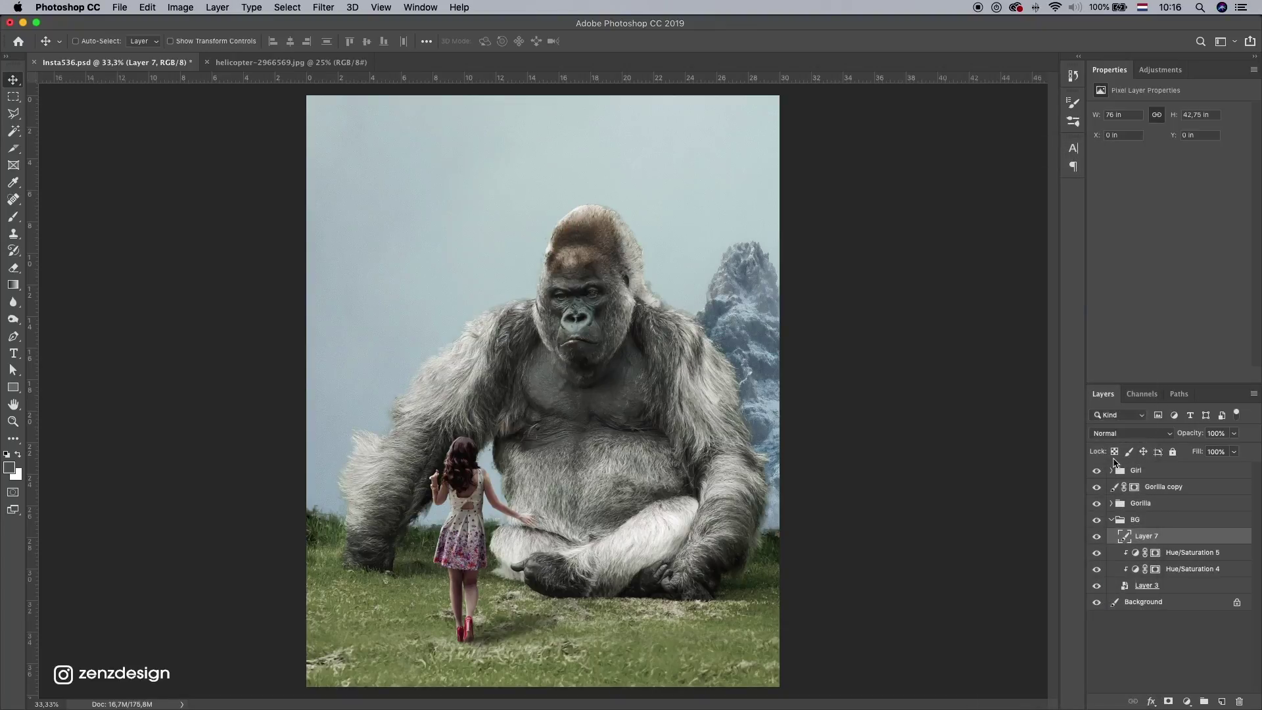
{"action": "left_click_drag", "start_coordinate": [1151, 541], "coordinate": [1158, 578]}
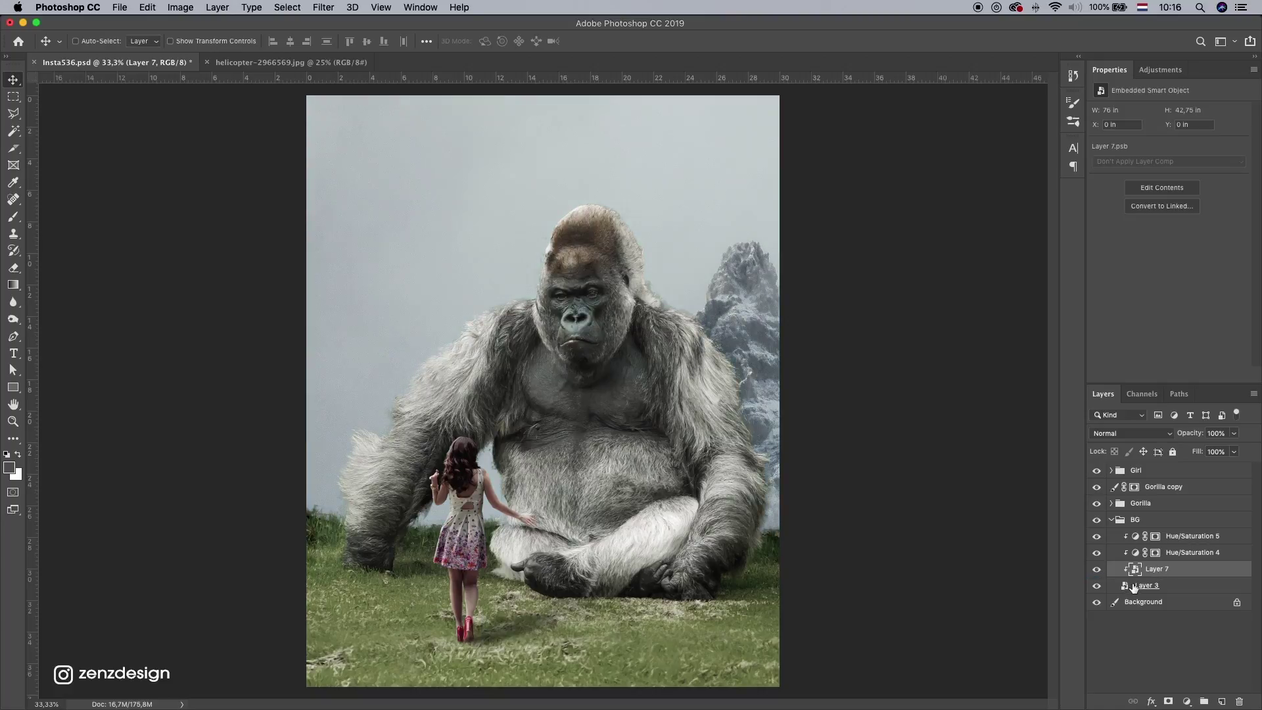
{"action": "left_click", "coordinate": [1158, 585]}
{"action": "left_click", "coordinate": [1159, 569]}
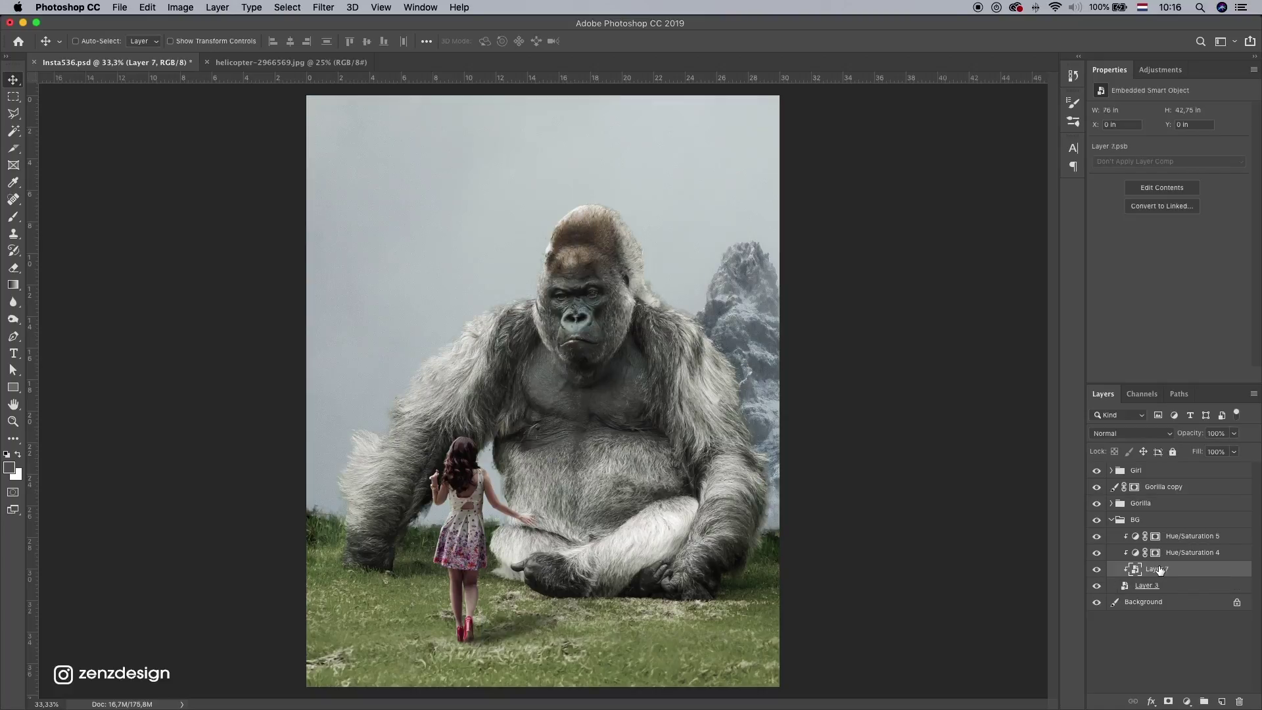
Step: Scale the mountain layer to 78.82% and place it behind the gorilla at X -5.52 in, Y -4.79 in
{"action": "key", "text": "super+t"}
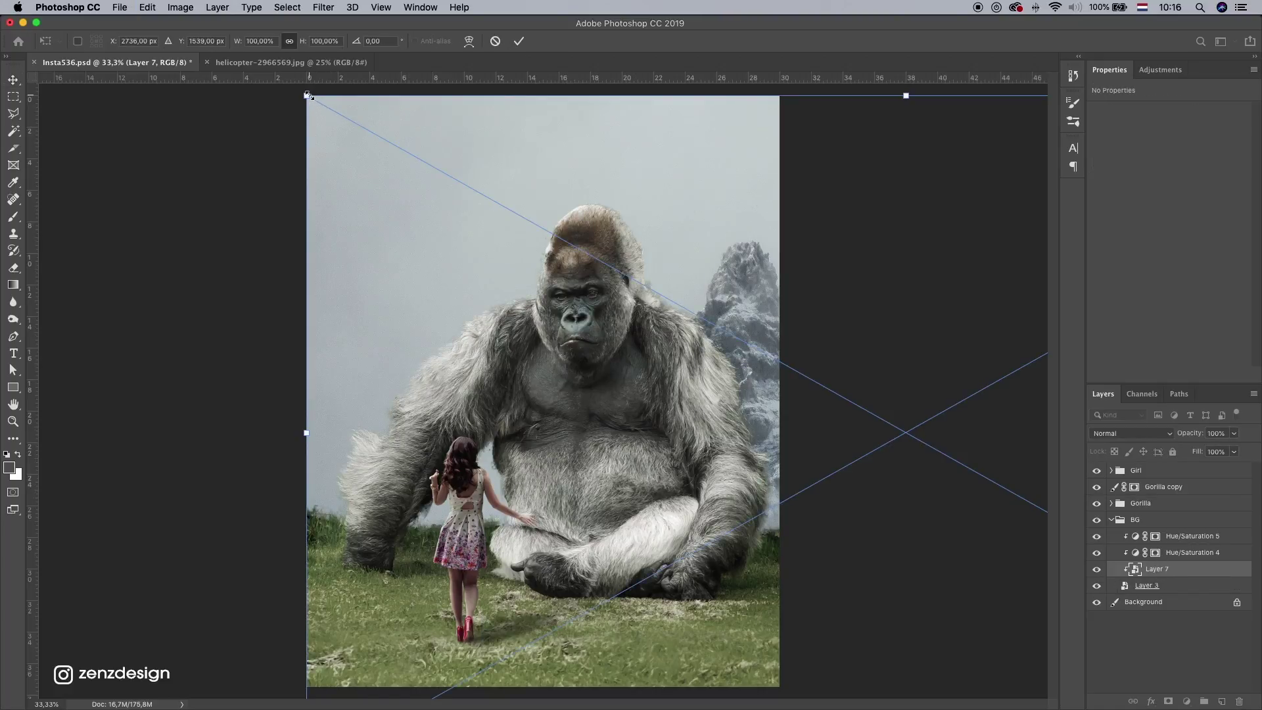
{"action": "left_click_drag", "start_coordinate": [315, 107], "coordinate": [575, 266]}
{"action": "left_click_drag", "start_coordinate": [735, 418], "coordinate": [394, 197]}
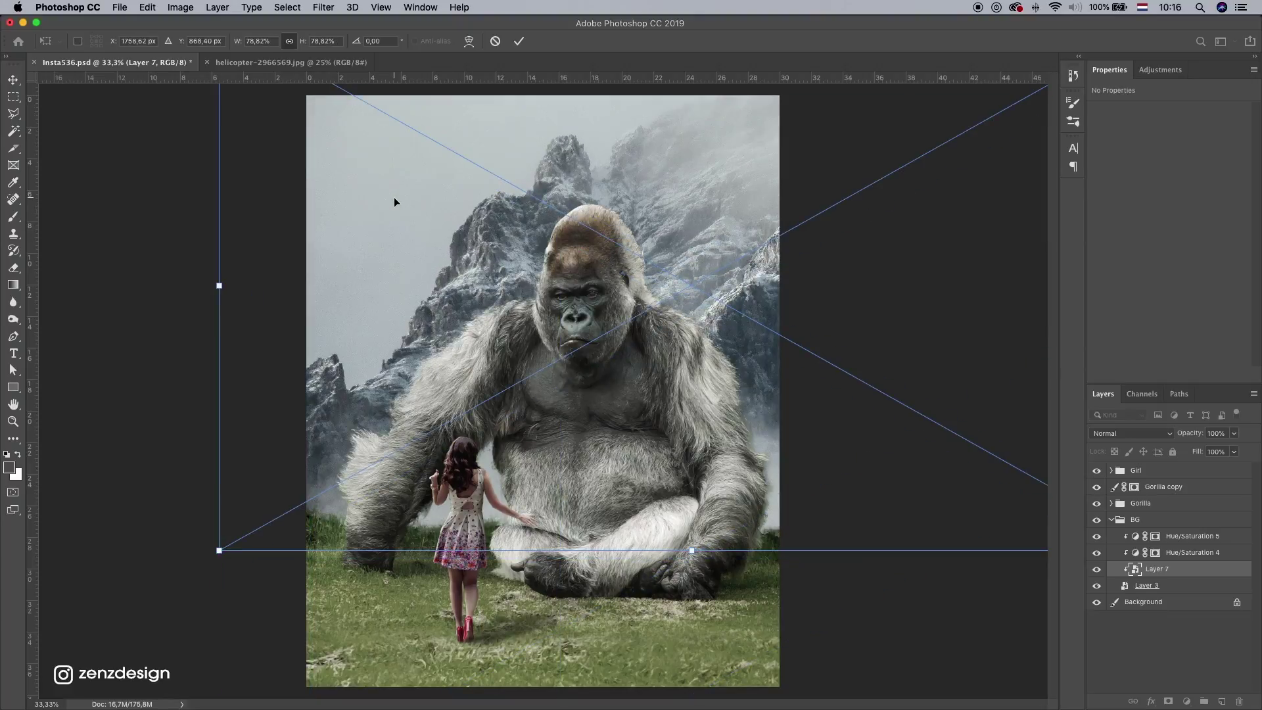
{"action": "key", "text": "Return"}
Step: Add a layer mask to the mountain layer, then draw and undo a trial gradient upward from the gorilla's legs
{"action": "left_click", "coordinate": [13, 285]}
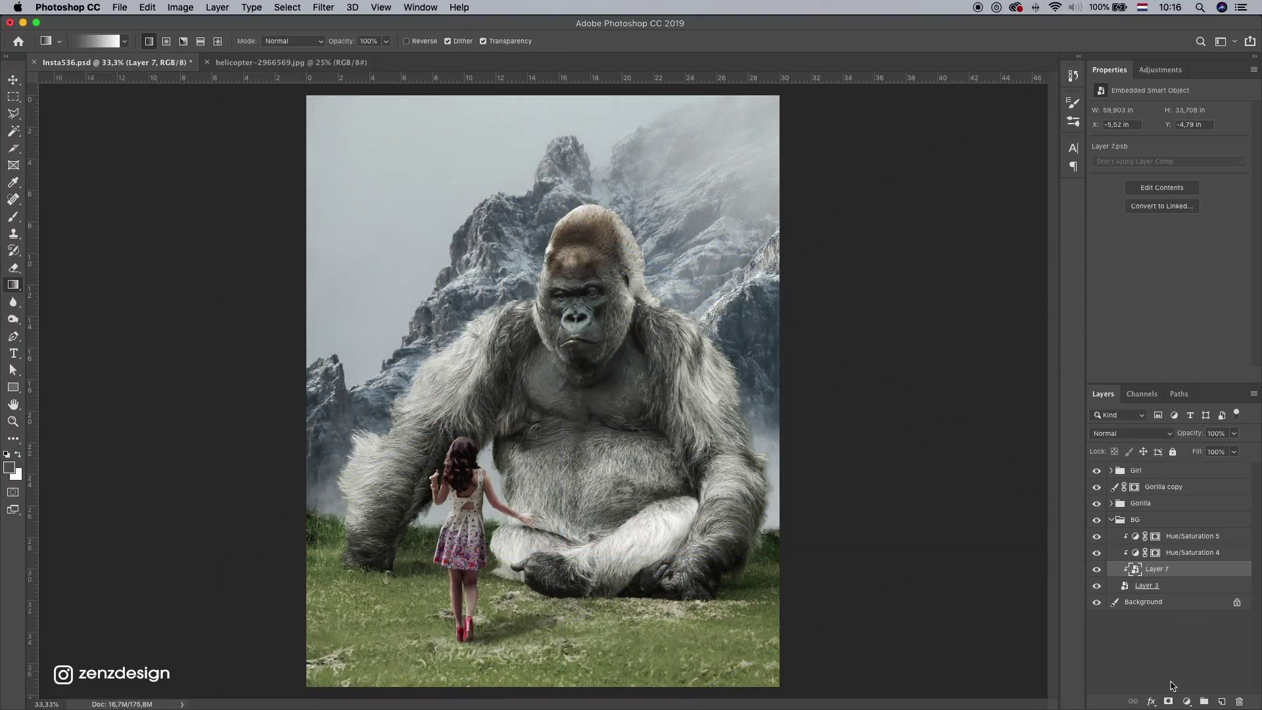
{"action": "left_click", "coordinate": [1168, 701]}
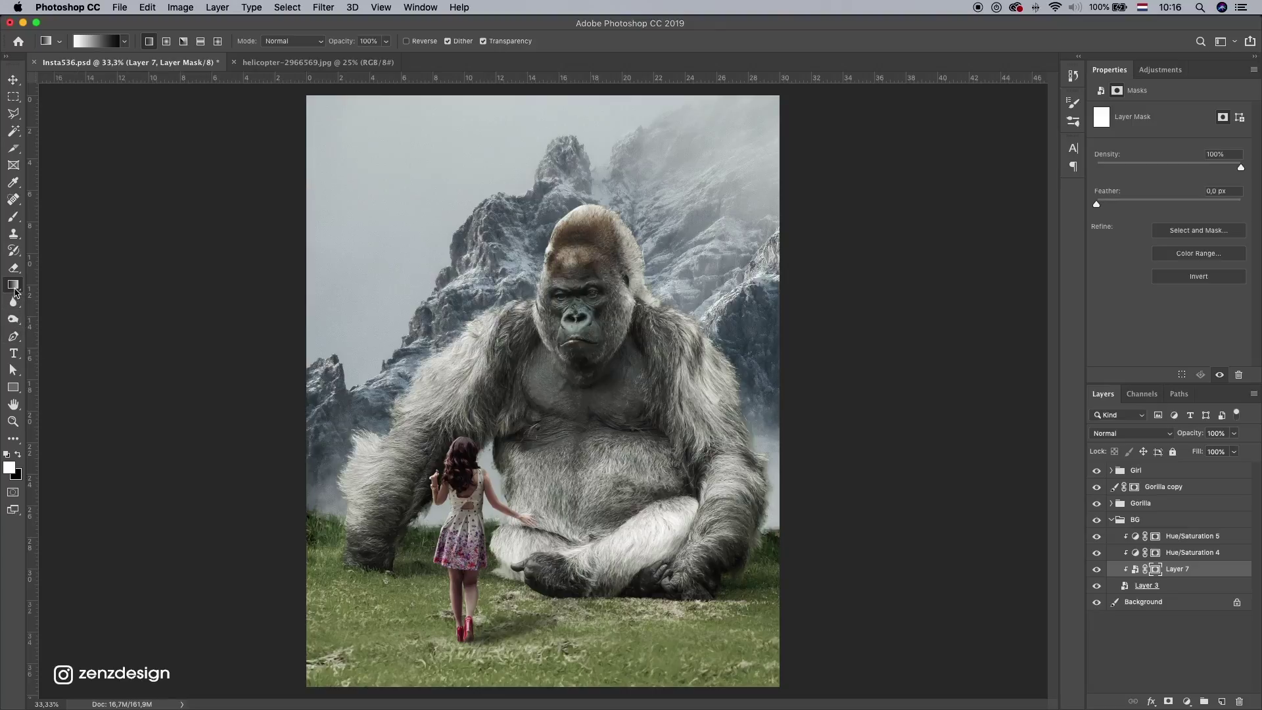
{"action": "left_click_drag", "start_coordinate": [631, 567], "coordinate": [606, 453]}
{"action": "key", "text": "super+z"}
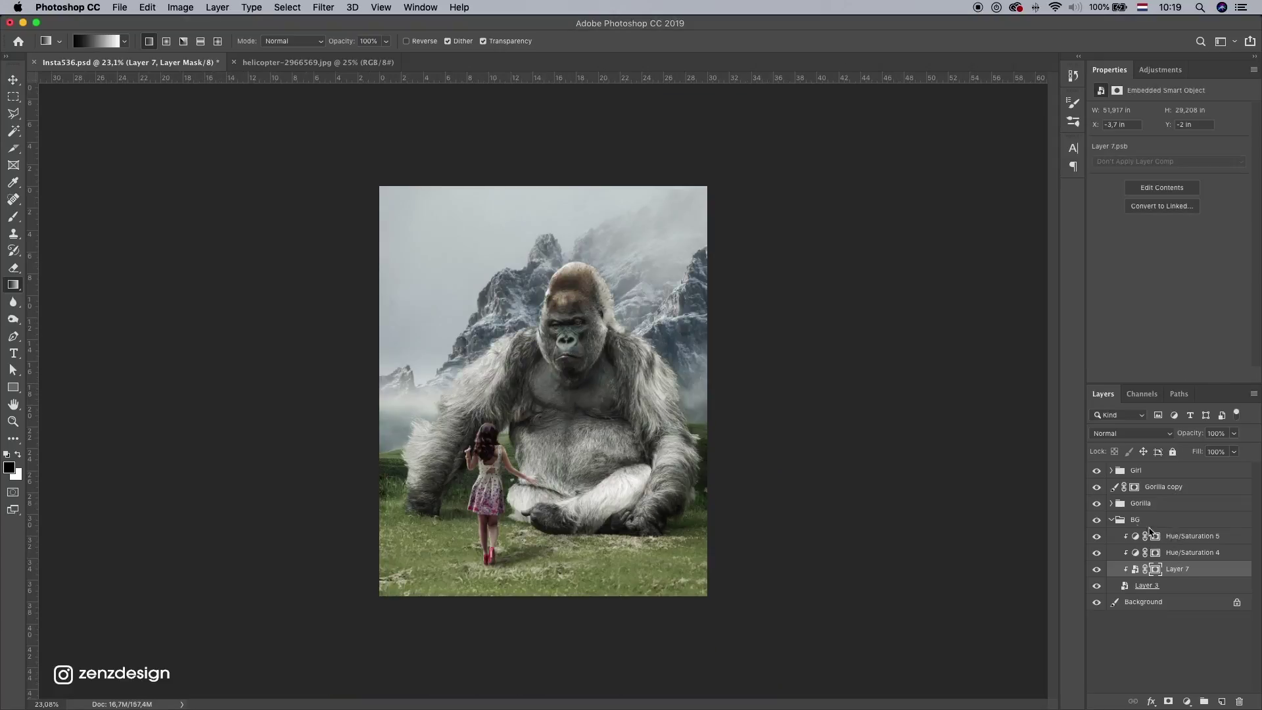
Step: Compare the composite with and without Layer 3 and the mountain layer in the BG group
{"action": "left_click", "coordinate": [1114, 522]}
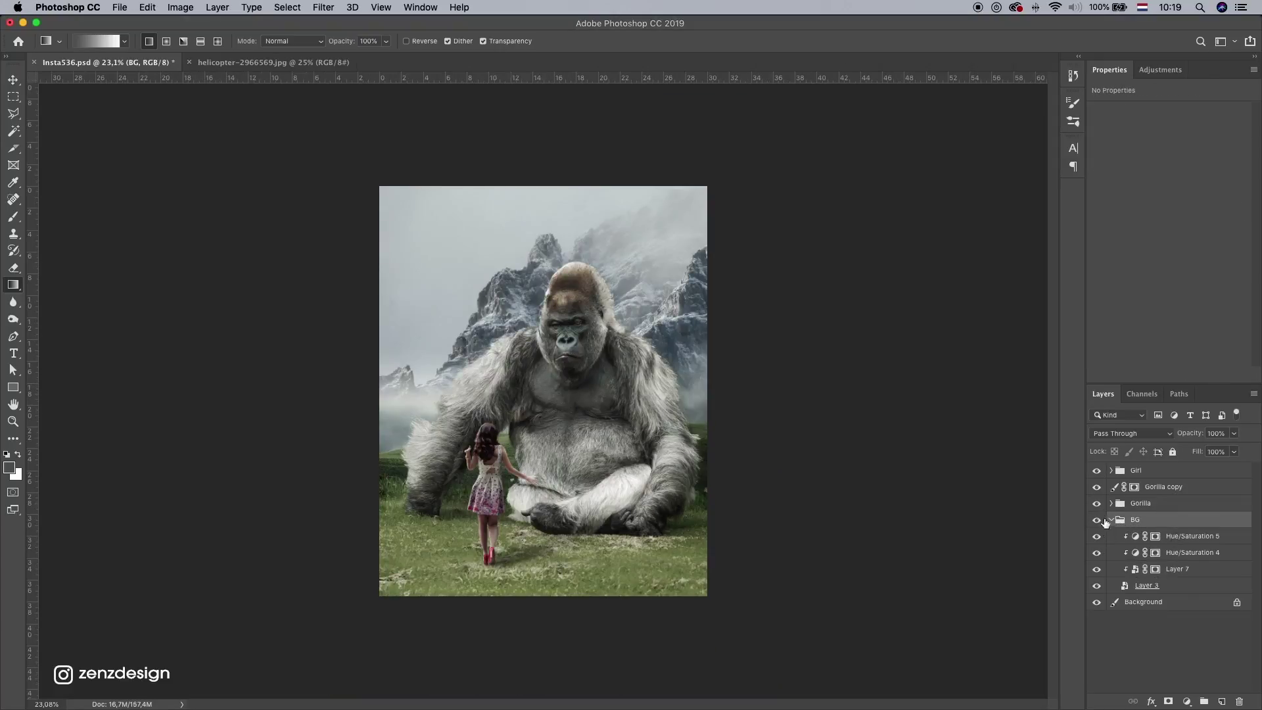
{"action": "left_click", "coordinate": [1095, 585]}
{"action": "left_click", "coordinate": [1098, 584]}
{"action": "left_click", "coordinate": [1101, 571]}
{"action": "left_click", "coordinate": [1101, 572]}
{"action": "left_click", "coordinate": [1096, 587]}
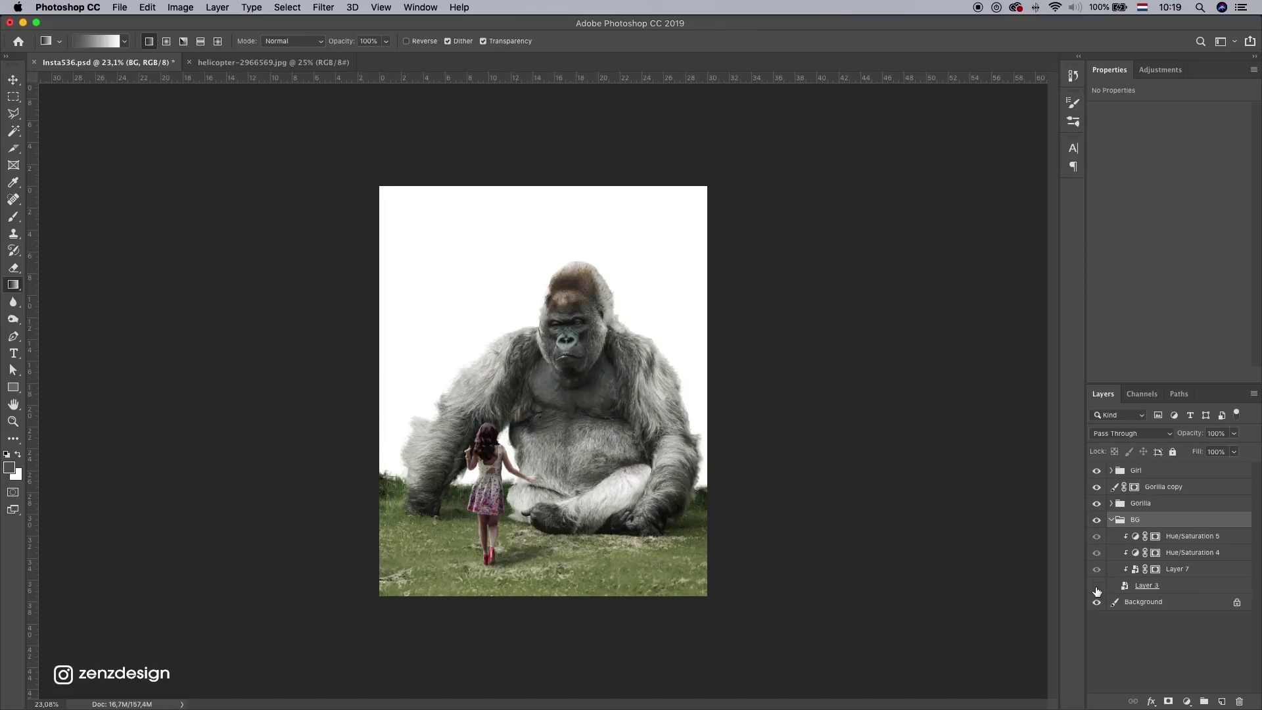
{"action": "left_click", "coordinate": [1096, 587]}
{"action": "left_click", "coordinate": [1101, 570]}
{"action": "left_click", "coordinate": [1101, 570]}
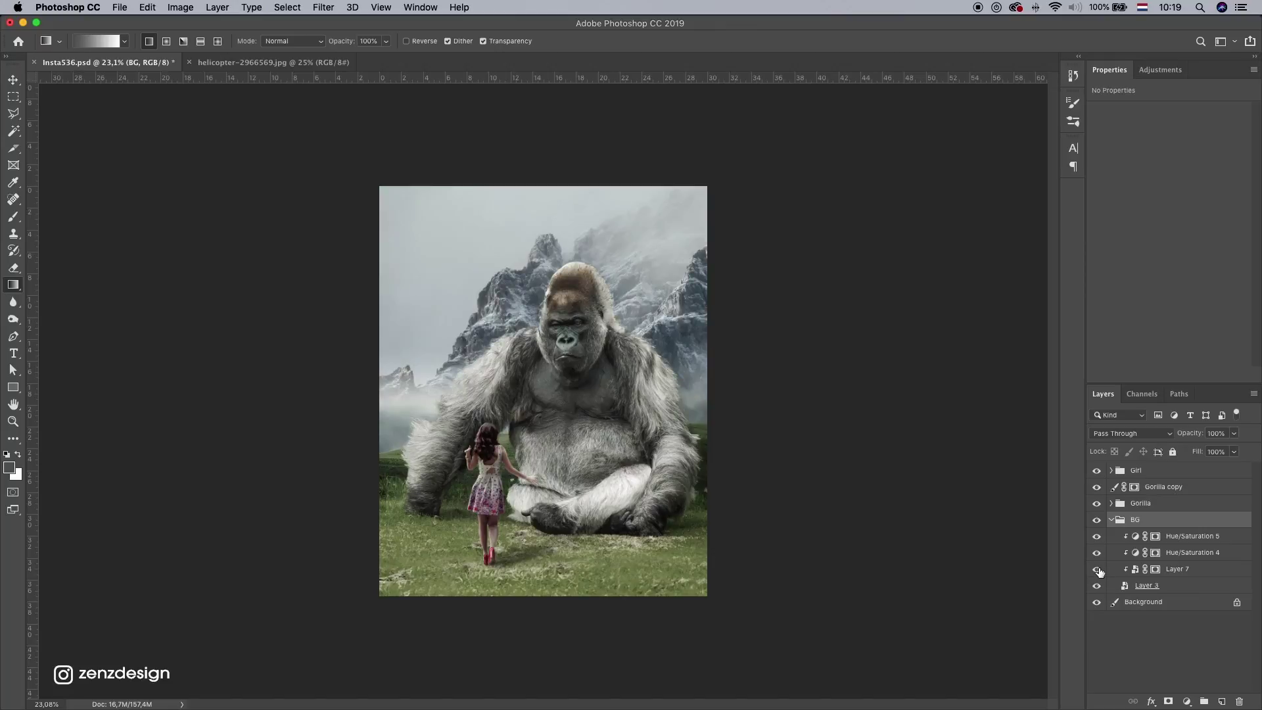
Step: Paint black on the mountain layer's mask with a soft 800 px brush to reveal brighter clouds at the sky's left side
{"action": "left_click", "coordinate": [1158, 572]}
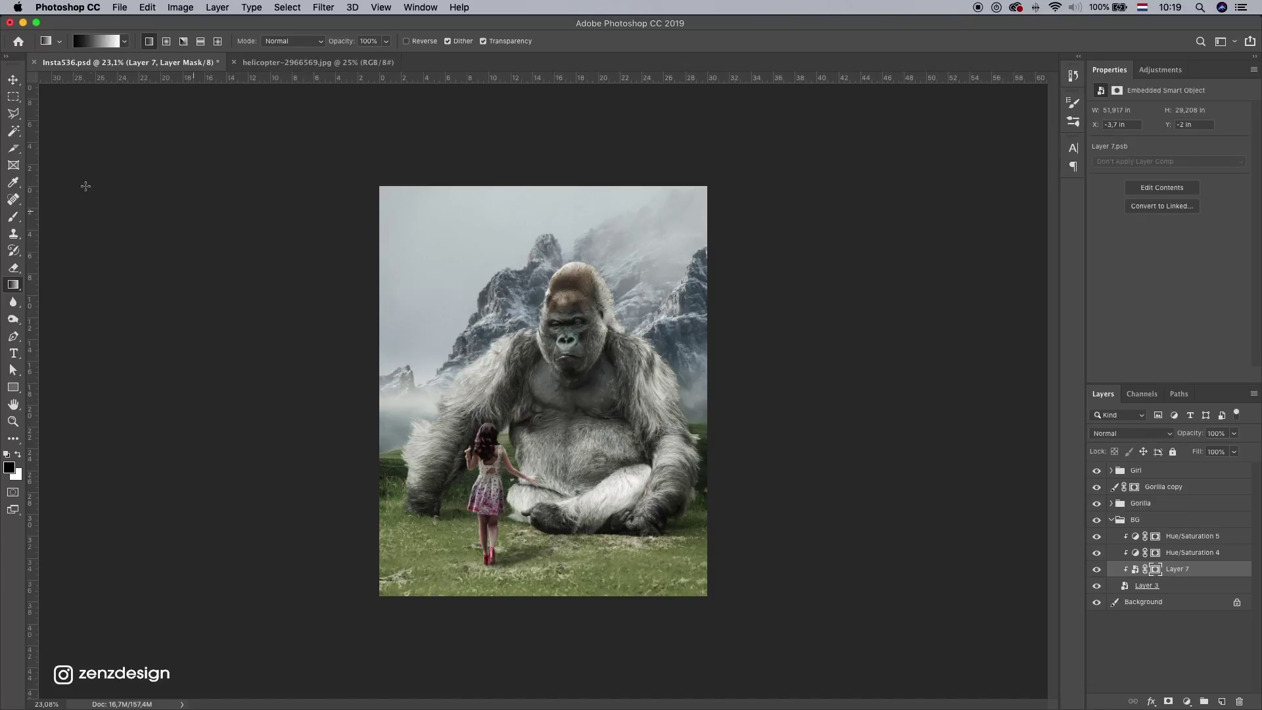
{"action": "key", "text": "b"}
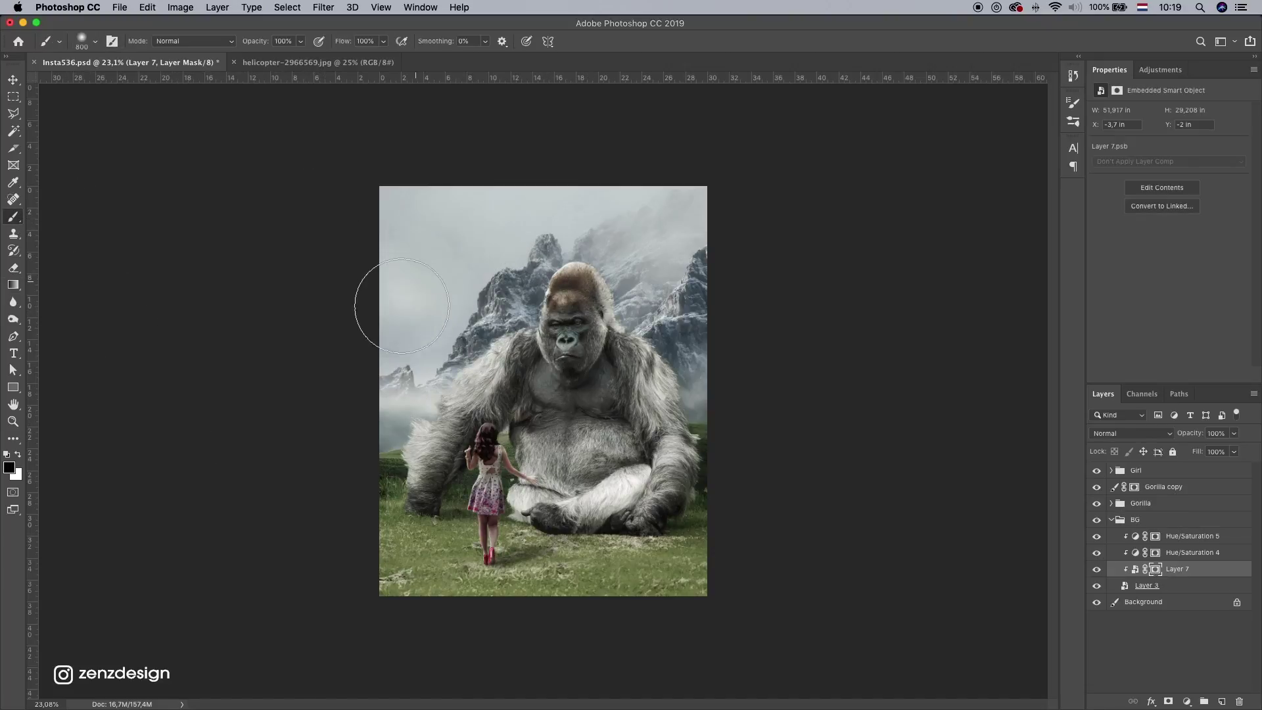
{"action": "left_click_drag", "start_coordinate": [403, 306], "coordinate": [424, 301]}
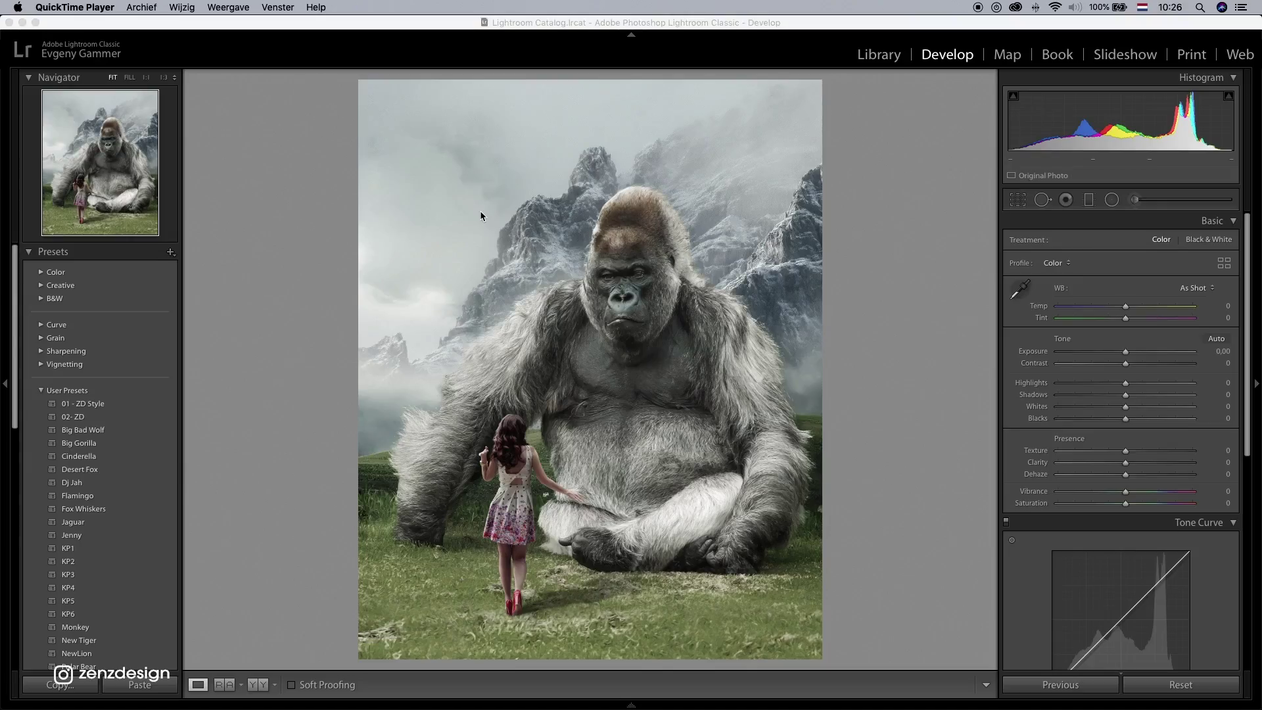
Step: Switch to Lightroom Classic and apply the 01 - ZD Style user preset to the composite
{"action": "left_click", "coordinate": [296, 211]}
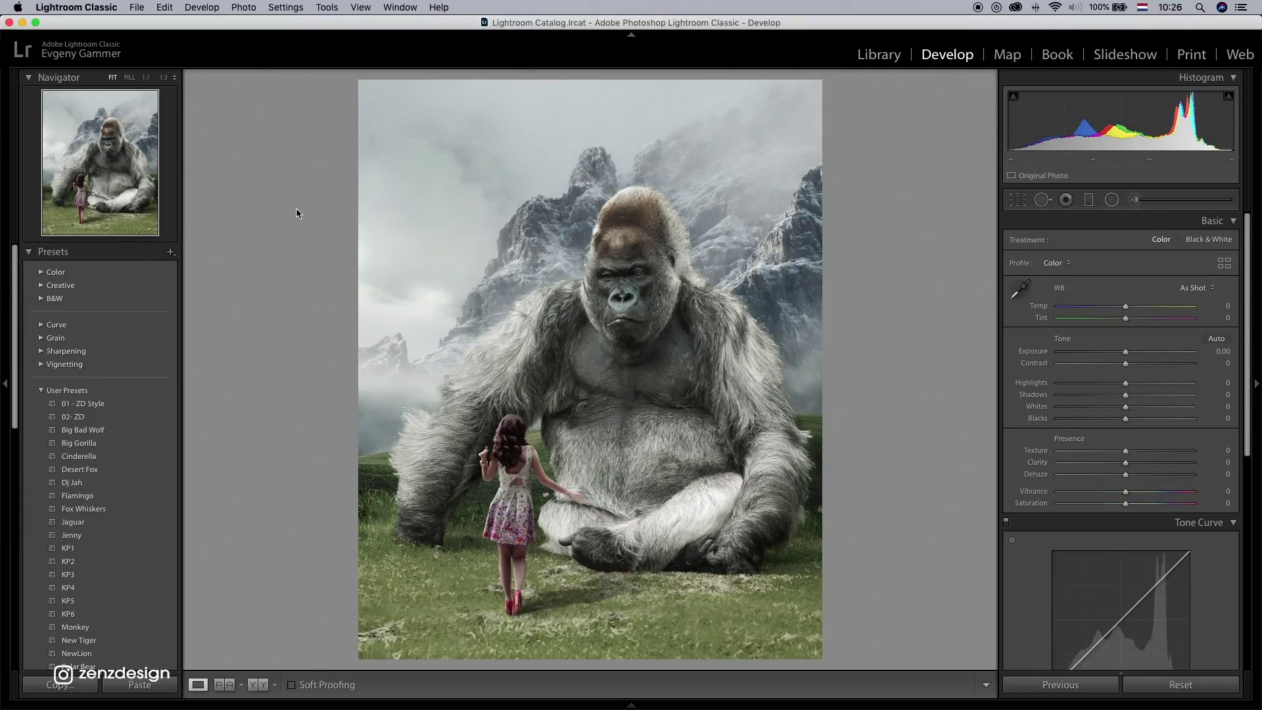
{"action": "left_click", "coordinate": [117, 406]}
{"action": "left_click", "coordinate": [117, 406]}
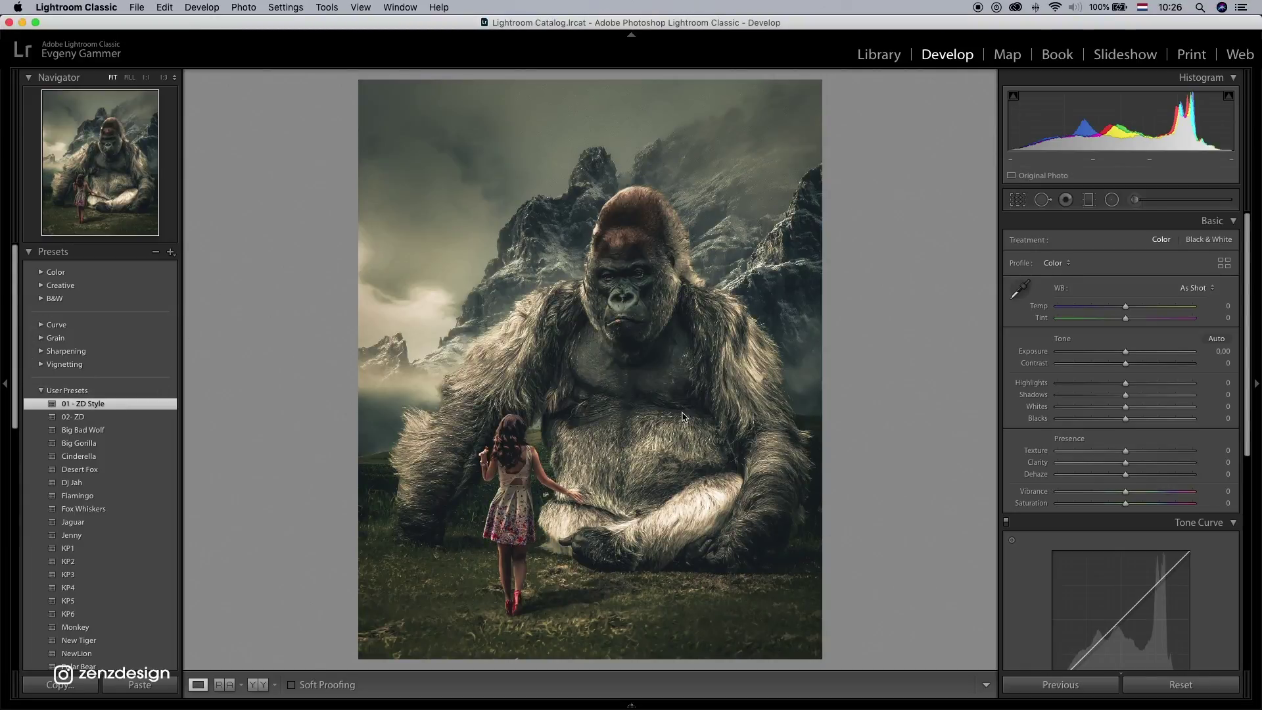
{"action": "double_click", "coordinate": [1111, 351]}
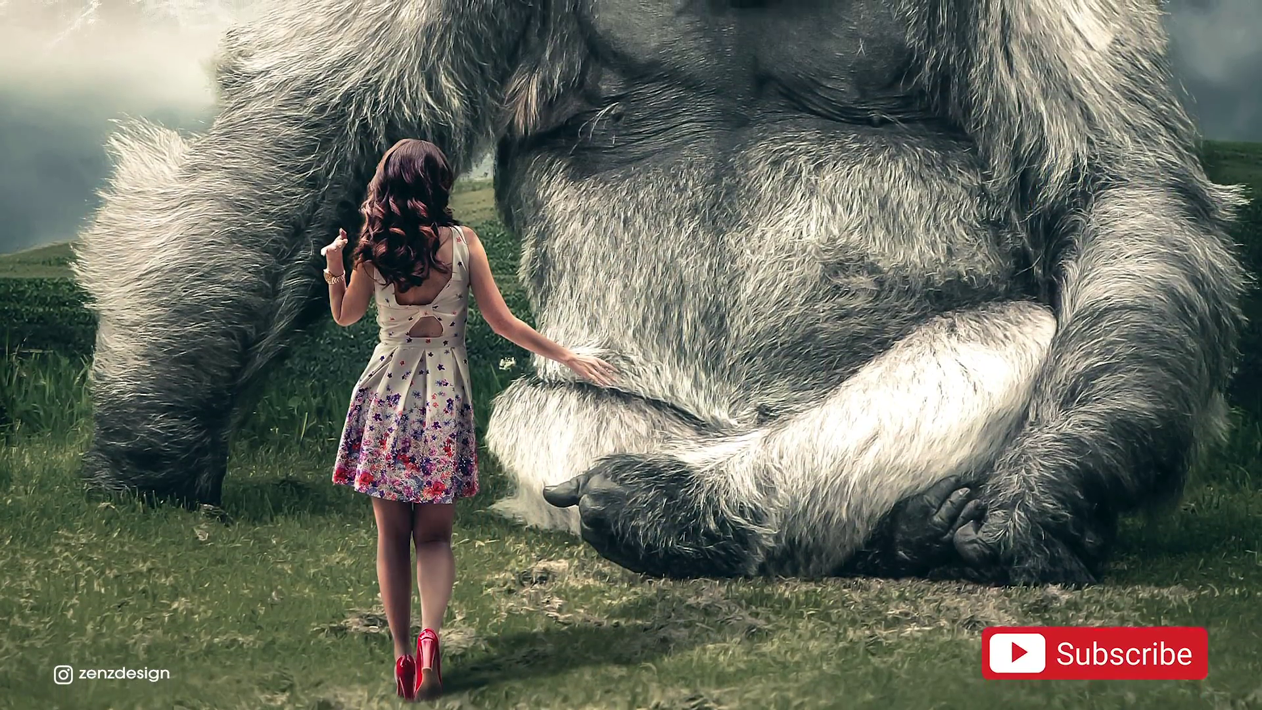